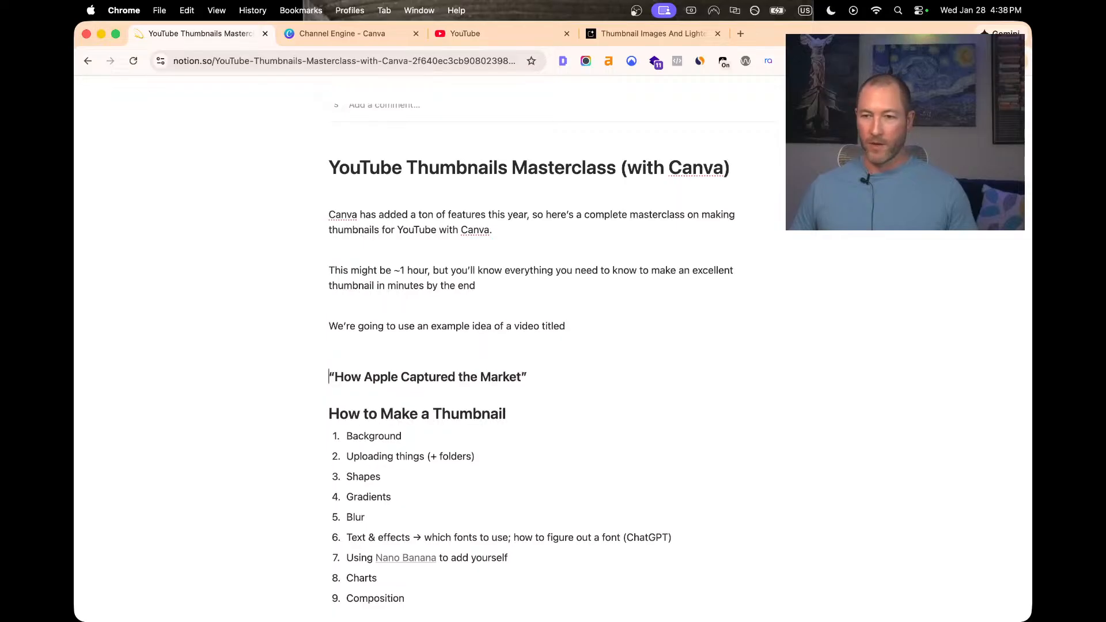
Enlarge the masterclass notes and review the intro, the example title "How Apple Captured the Market" and the thumbnail outline
{"action": "key", "text": "super+equal"}
{"action": "key", "text": "super+equal"}
{"action": "key", "text": "super+equal"}
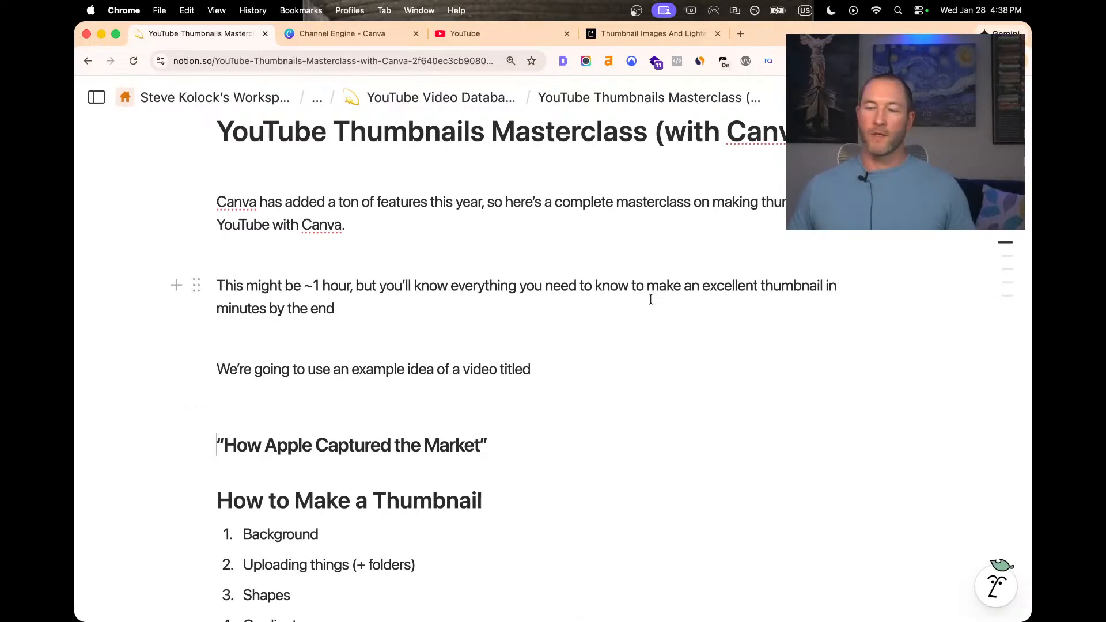
{"action": "scroll", "coordinate": [654, 297], "scroll_direction": "up", "scroll_amount": 2}
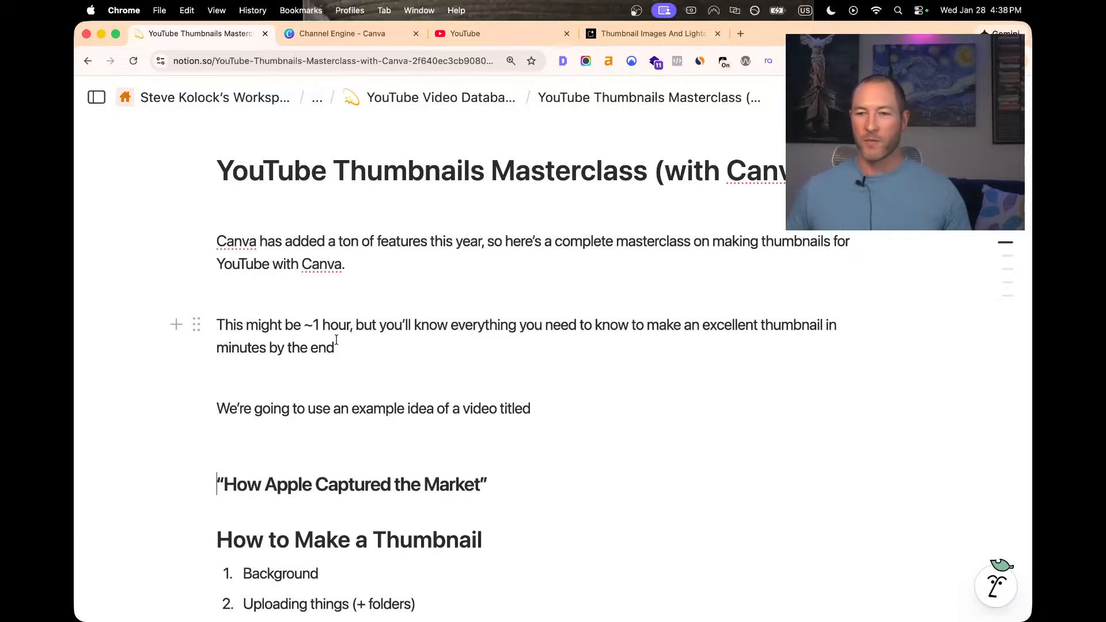
{"action": "triple_click", "coordinate": [352, 348]}
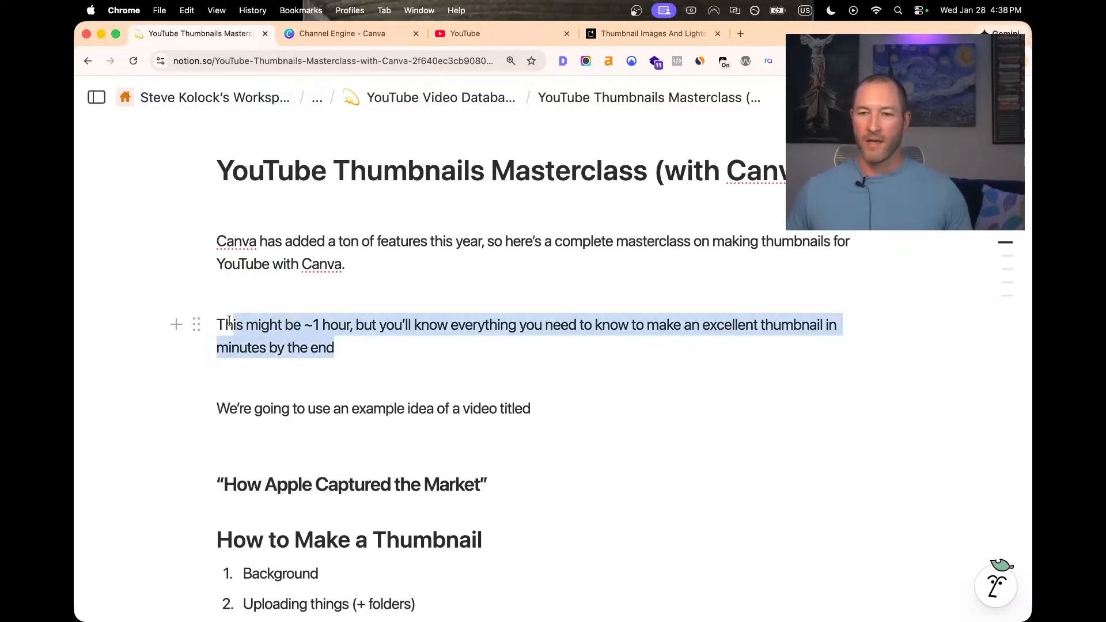
{"action": "left_click", "coordinate": [324, 408]}
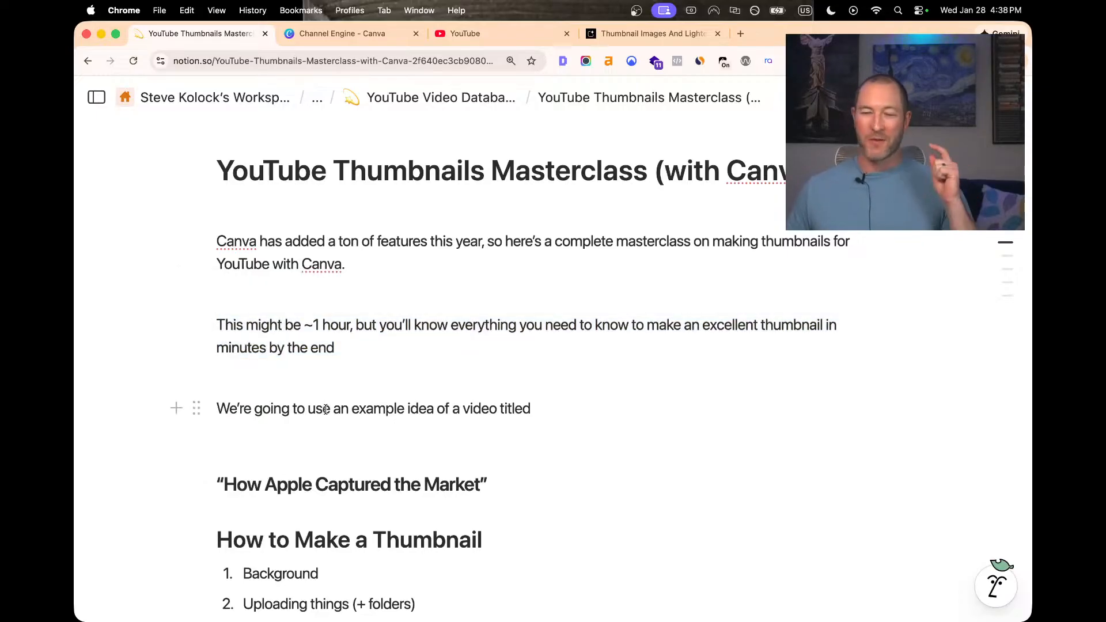
{"action": "scroll", "coordinate": [326, 409], "scroll_direction": "down", "scroll_amount": 5}
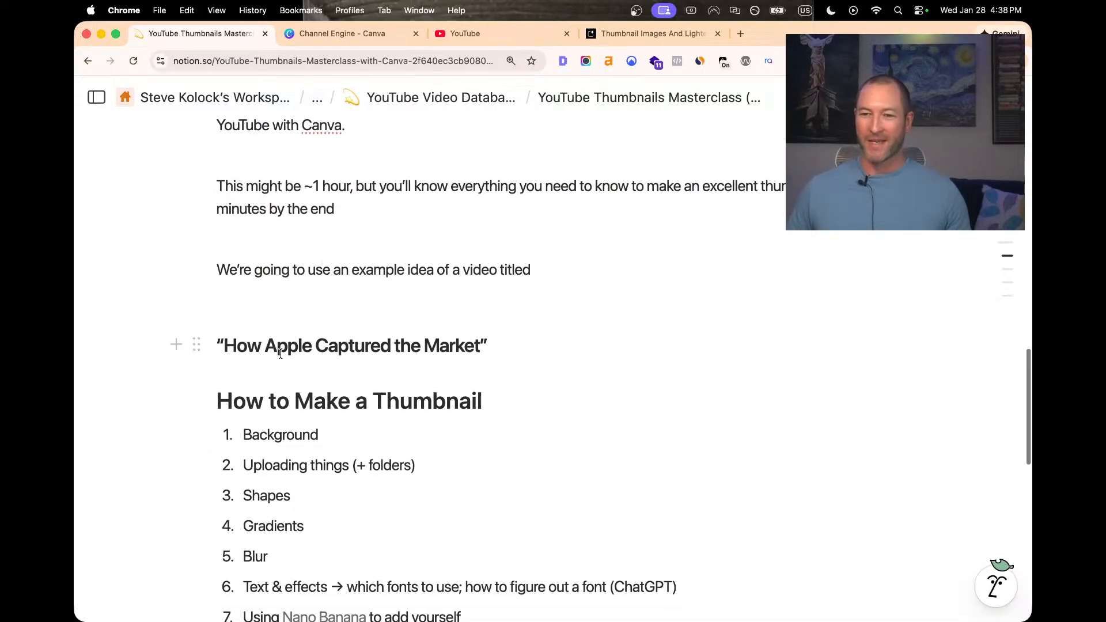
{"action": "left_click_drag", "start_coordinate": [218, 346], "coordinate": [496, 341]}
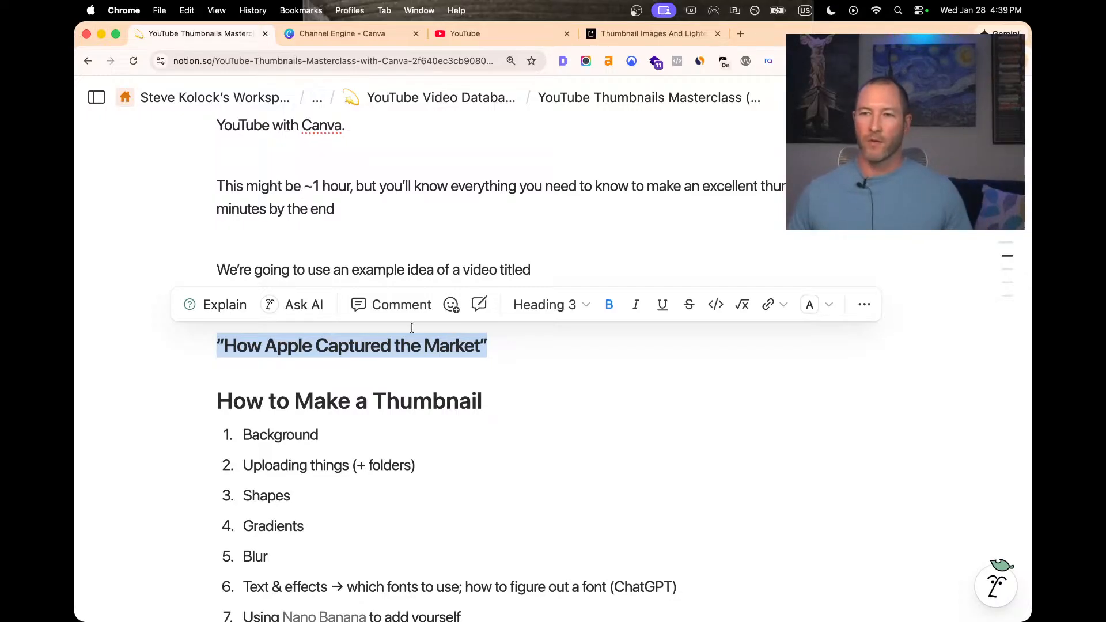
Switch to Canva and create a new YouTube Thumbnail design from the Channel Engine folder, searching the design types for "youtube"
{"action": "left_click", "coordinate": [346, 34]}
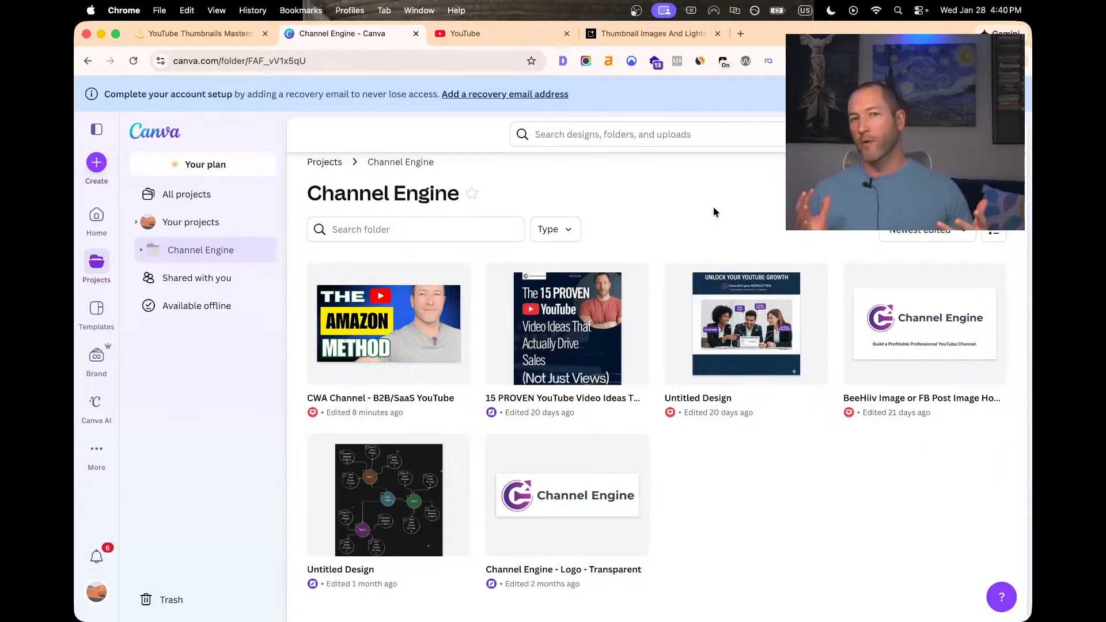
{"action": "mouse_move", "coordinate": [427, 297]}
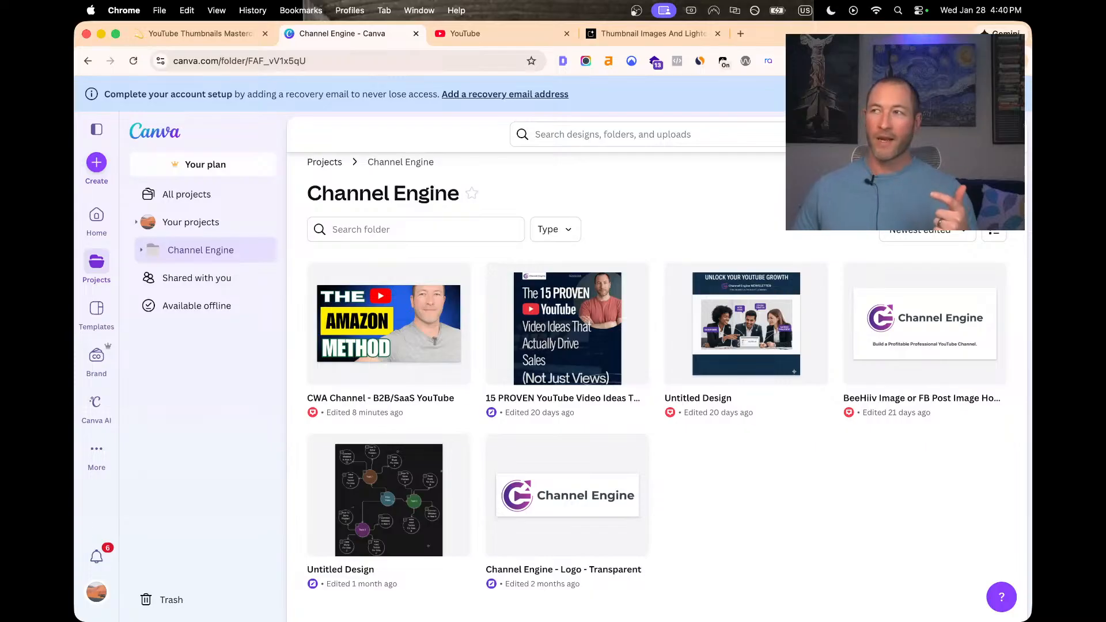
{"action": "left_click", "coordinate": [939, 166]}
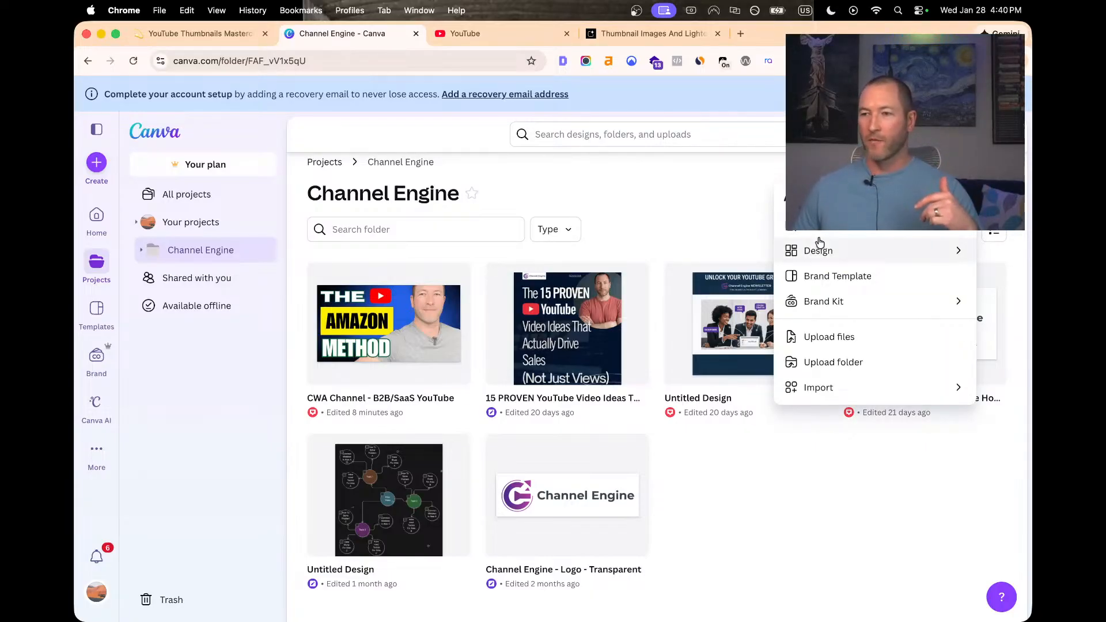
{"action": "left_click", "coordinate": [961, 252]}
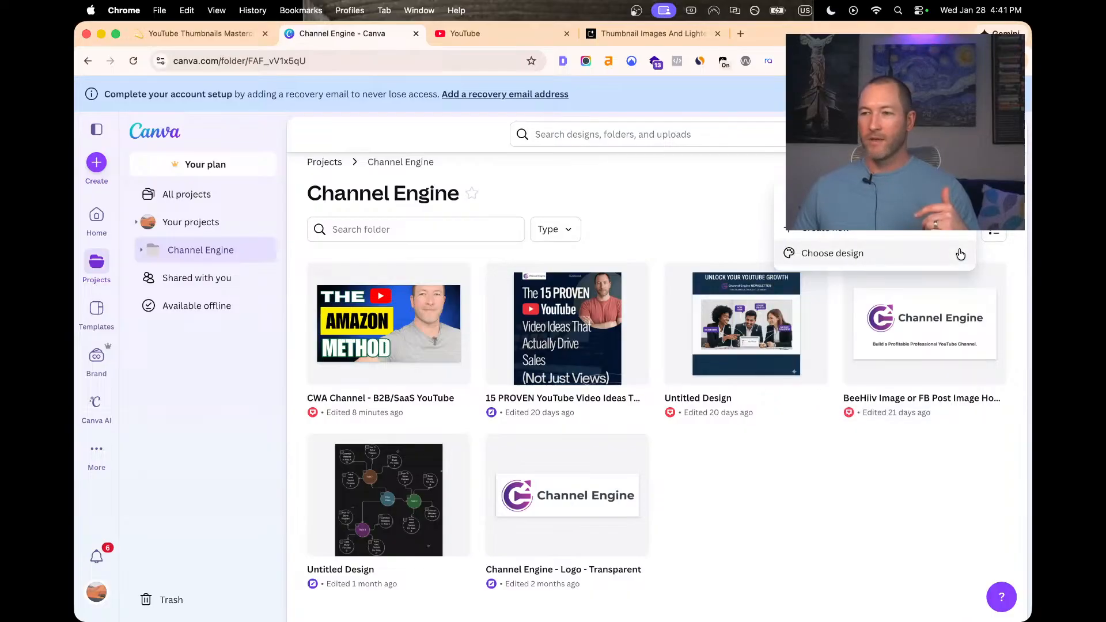
{"action": "left_click", "coordinate": [810, 234]}
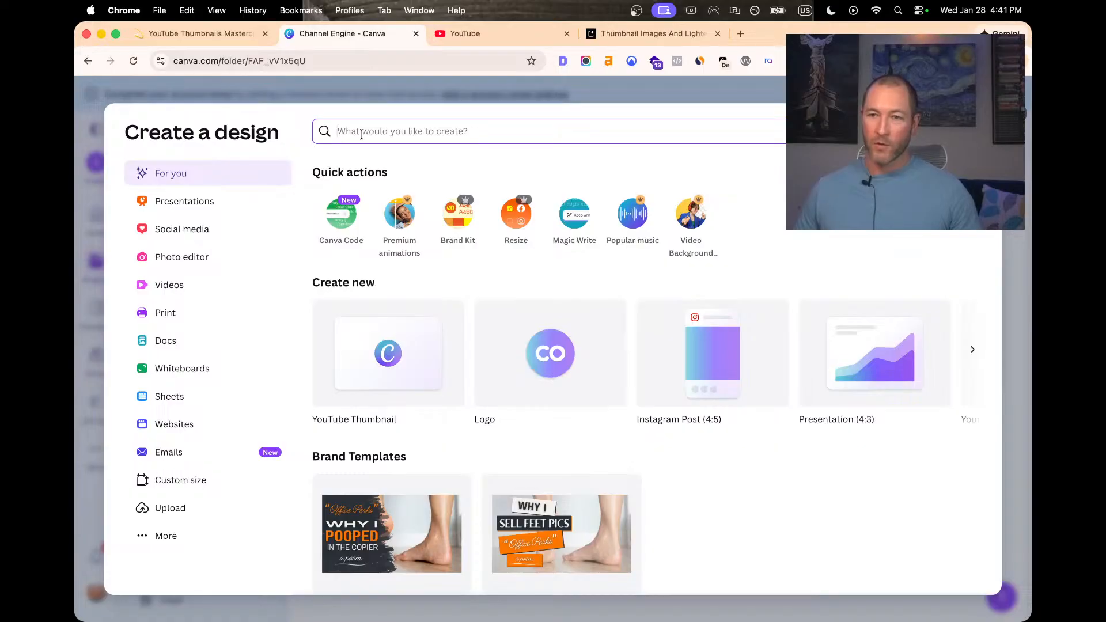
{"action": "type", "text": "youtube"}
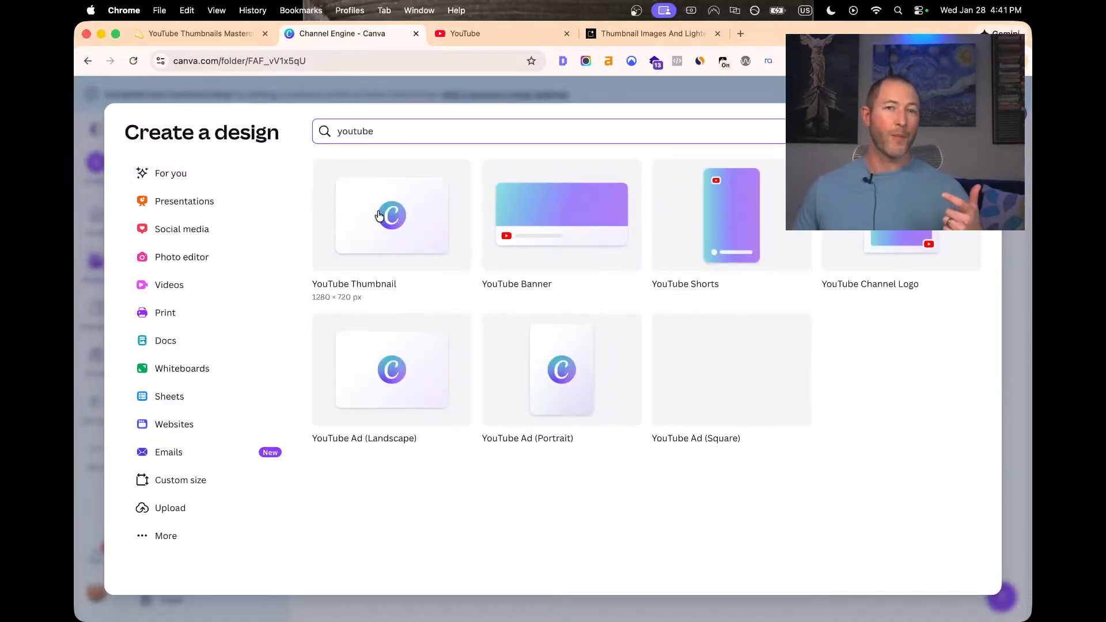
{"action": "left_click", "coordinate": [384, 220]}
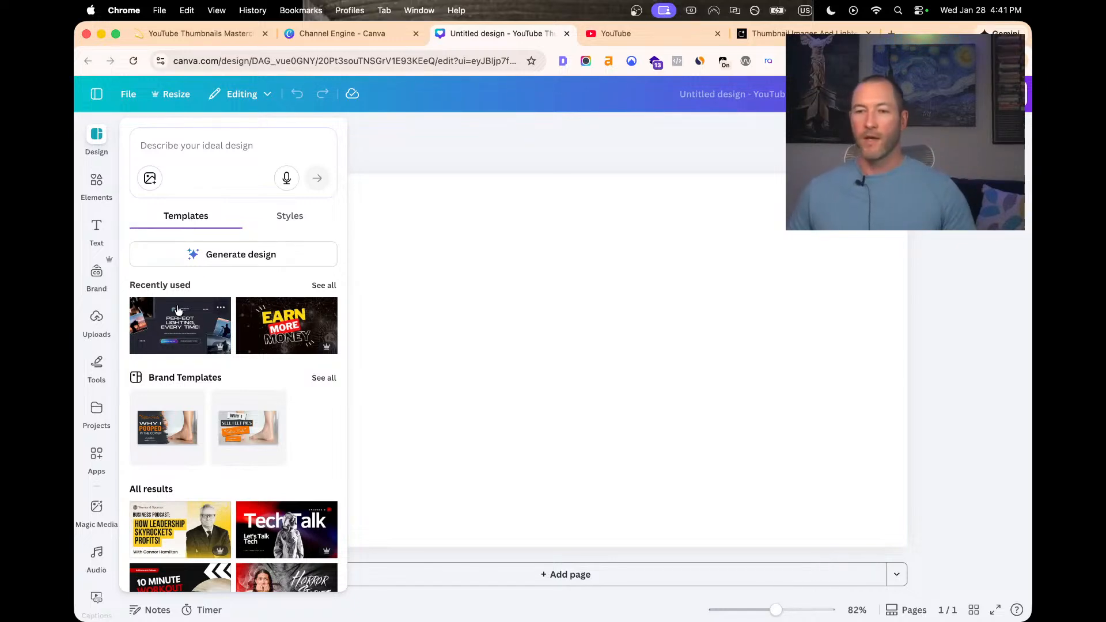
Browse the thumbnail templates and try the Modern Q&A YouTube Thumbnail template on the blank page
{"action": "scroll", "coordinate": [275, 353], "scroll_direction": "down", "scroll_amount": 2}
{"action": "scroll", "coordinate": [275, 353], "scroll_direction": "down", "scroll_amount": 5}
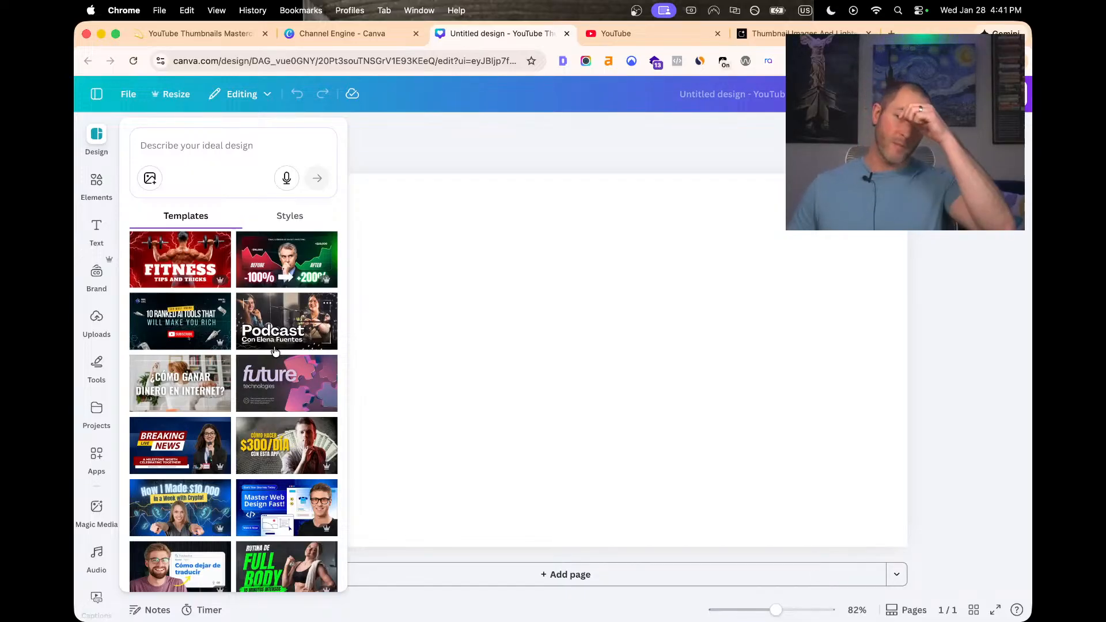
{"action": "scroll", "coordinate": [275, 350], "scroll_direction": "down", "scroll_amount": 10}
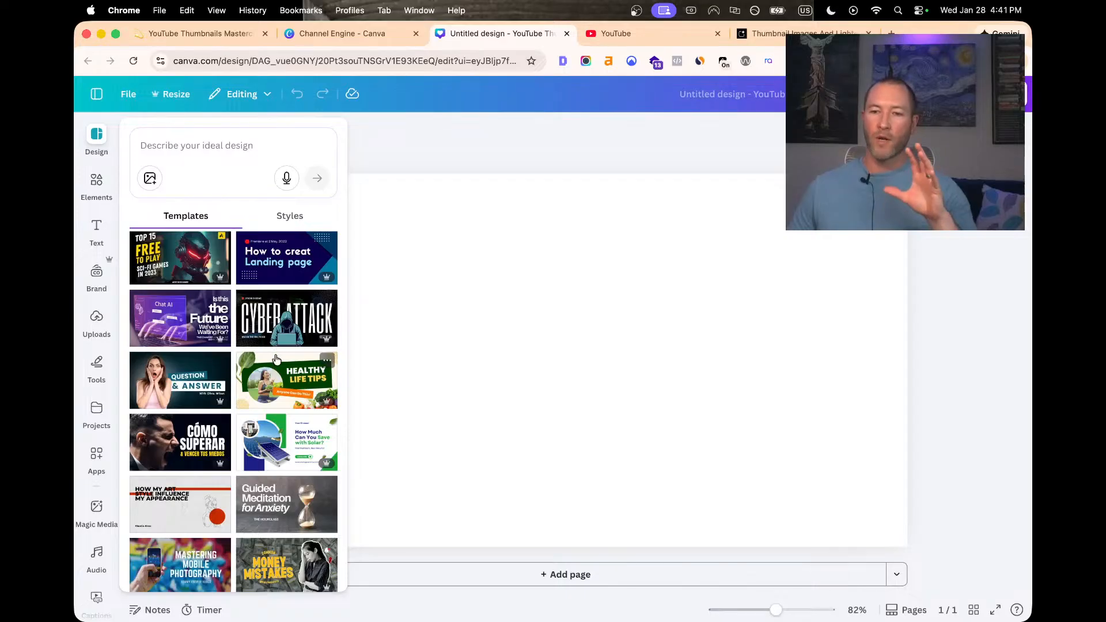
{"action": "scroll", "coordinate": [271, 360], "scroll_direction": "down", "scroll_amount": 1}
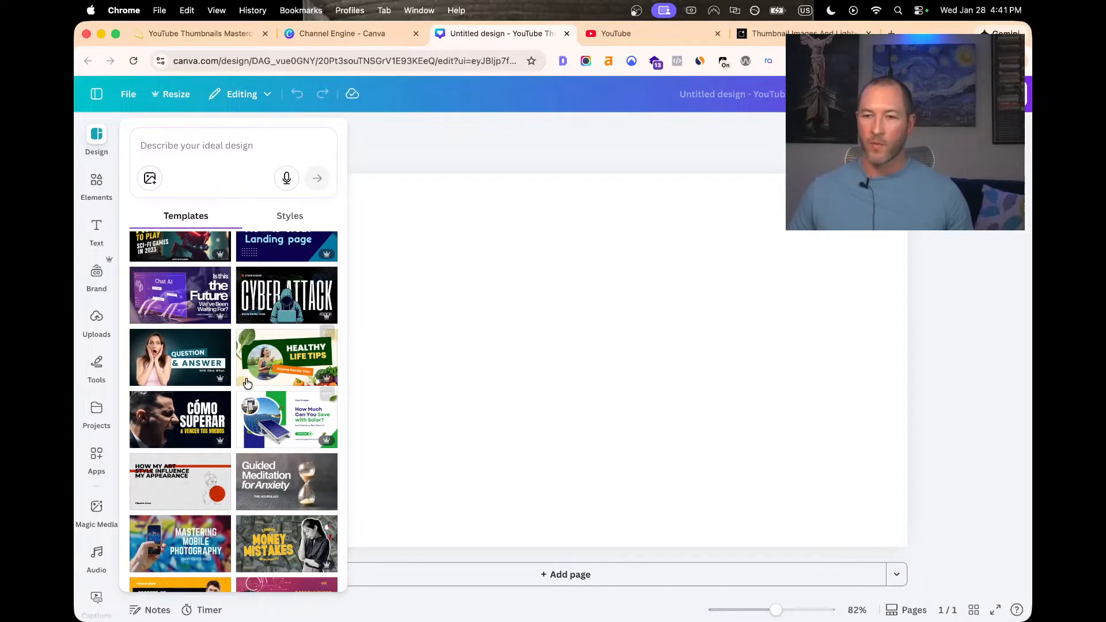
{"action": "left_click", "coordinate": [185, 367]}
{"action": "left_click", "coordinate": [762, 519]}
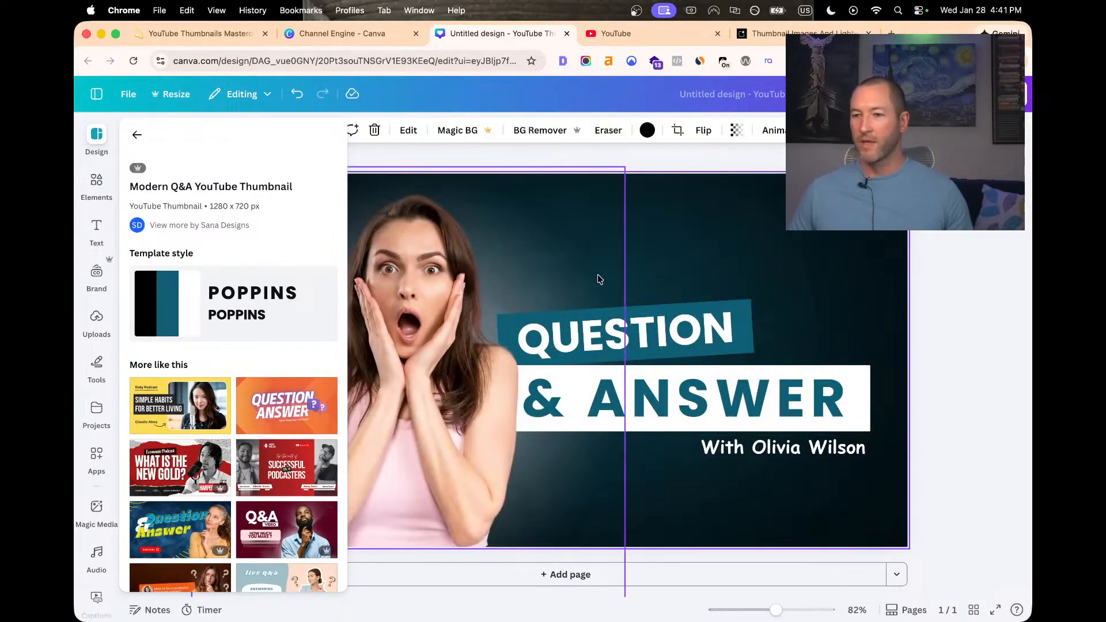
{"action": "left_click", "coordinate": [962, 354]}
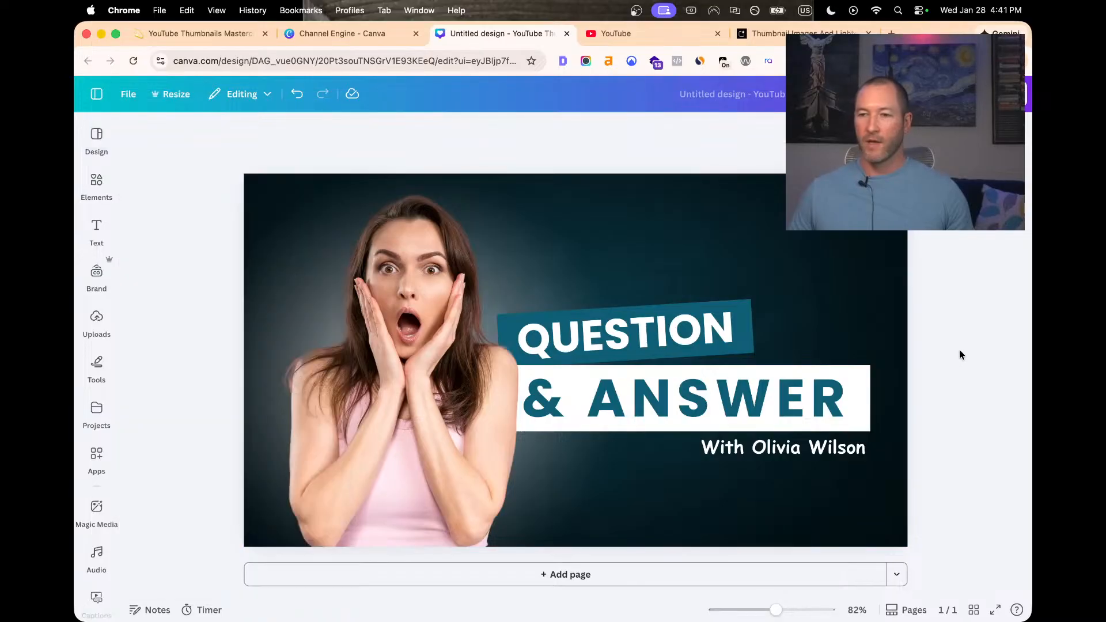
Switch to YouTube, enlarge the home feed and examine the views-per-hour and outlier scores under the first videos
{"action": "left_click", "coordinate": [617, 33]}
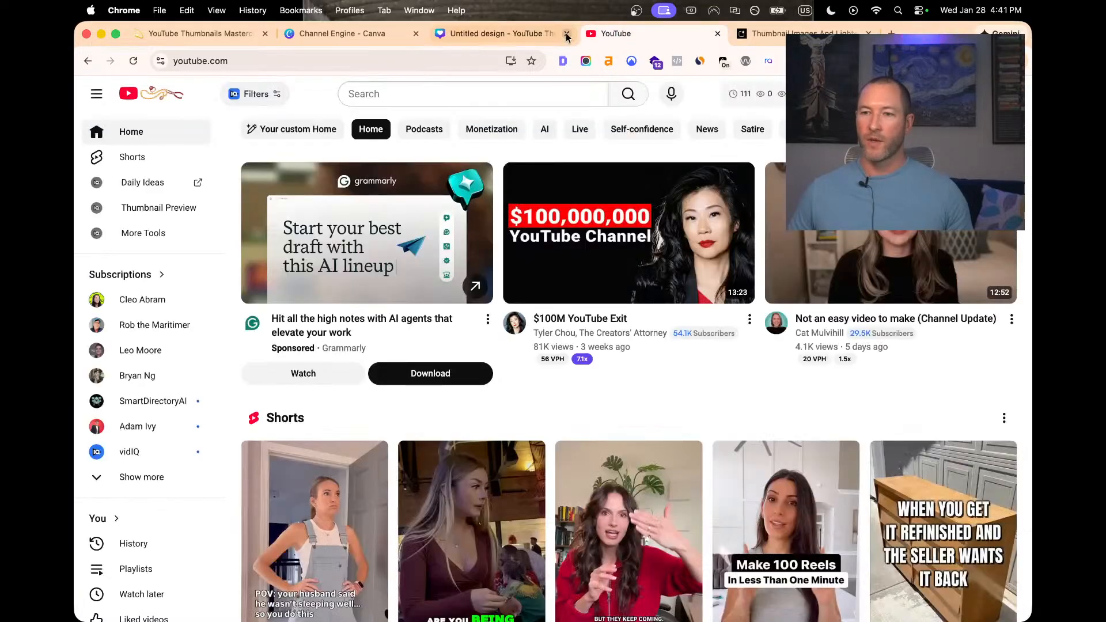
{"action": "mouse_move", "coordinate": [627, 299]}
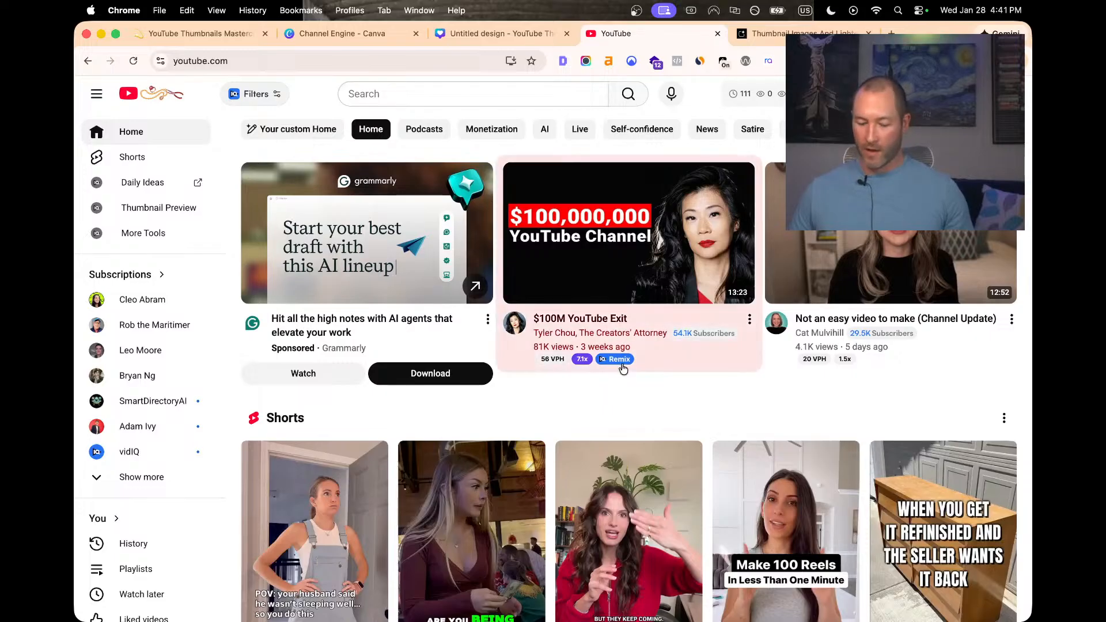
{"action": "key", "text": "super+equal"}
{"action": "key", "text": "super+equal"}
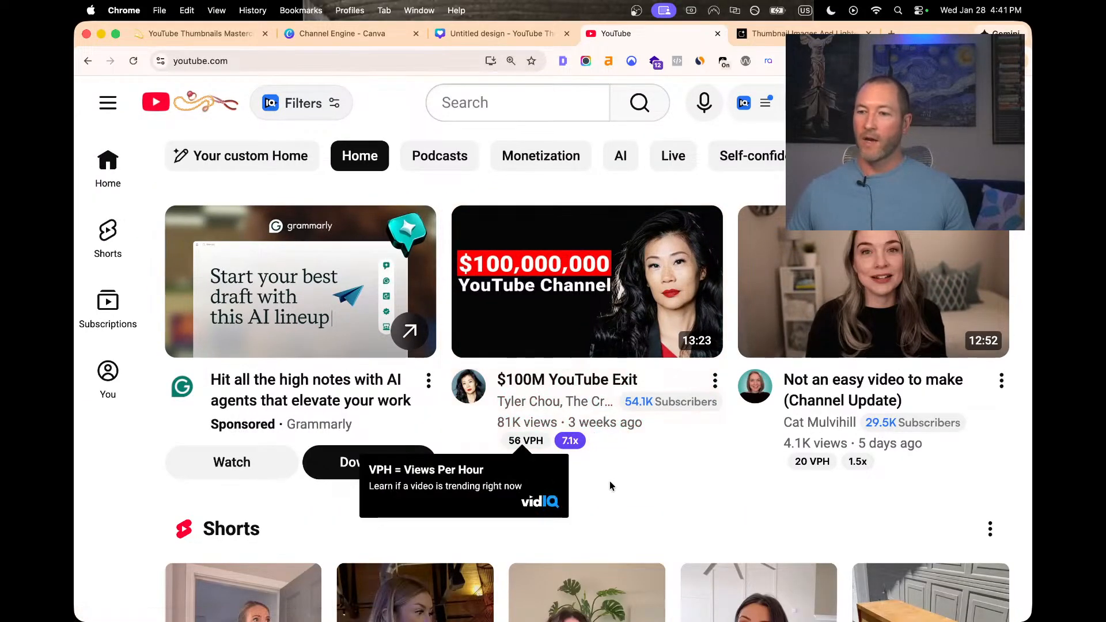
{"action": "mouse_move", "coordinate": [573, 442]}
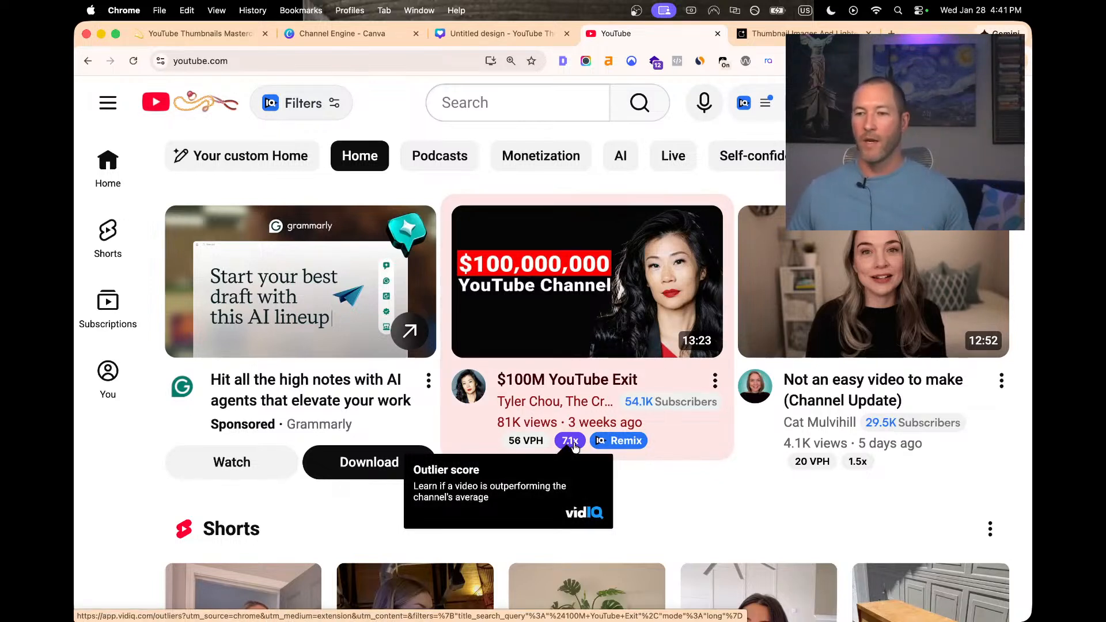
{"action": "mouse_move", "coordinate": [537, 448]}
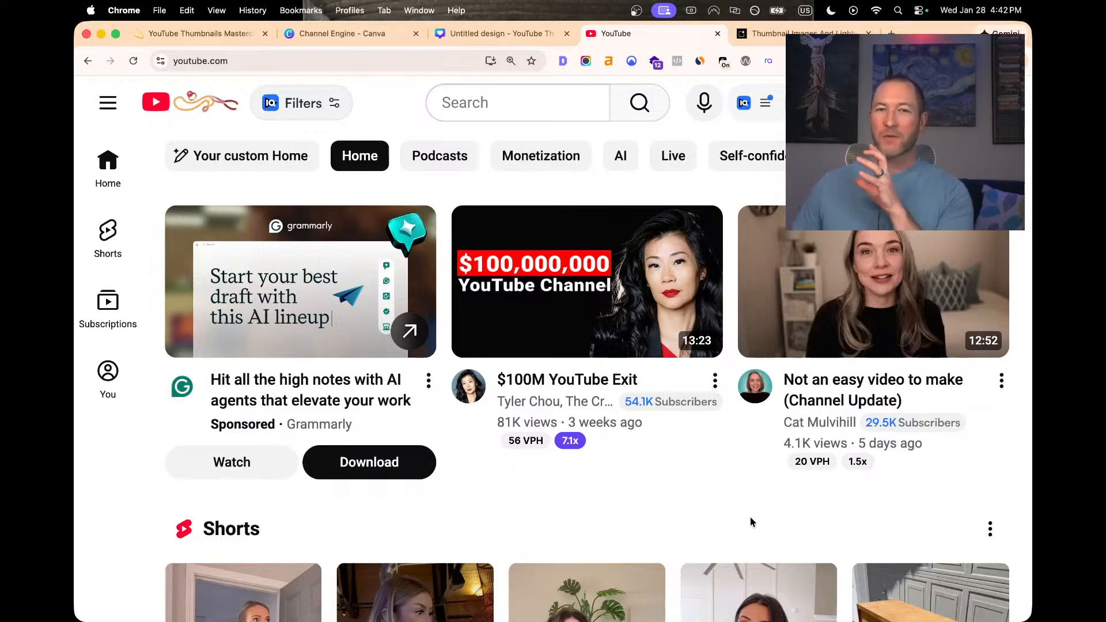
{"action": "mouse_move", "coordinate": [805, 465]}
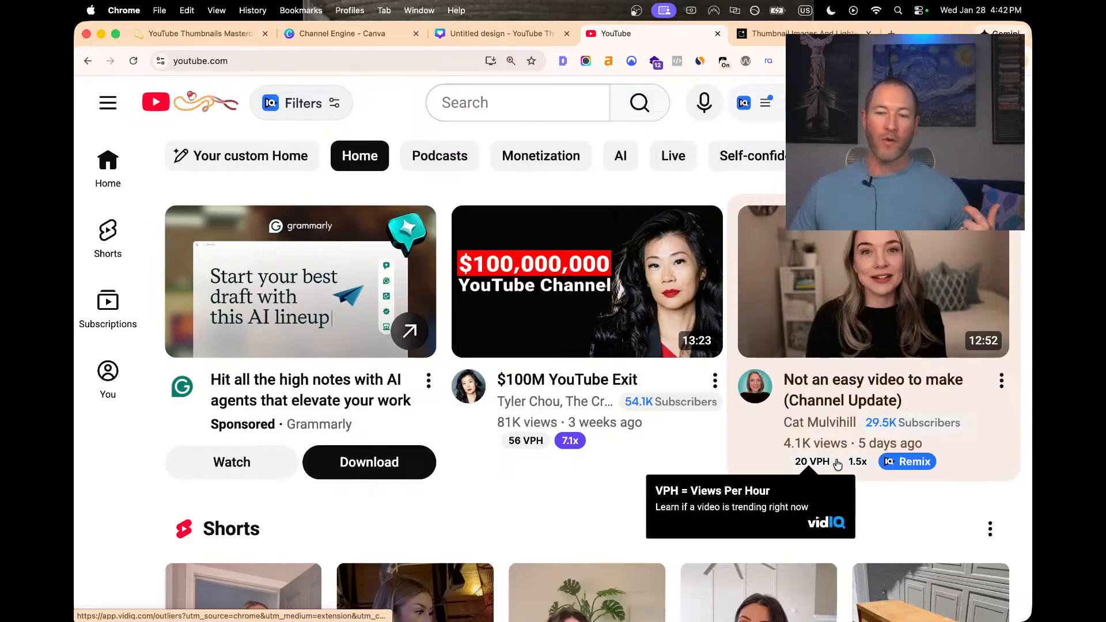
Look further through the home feed, comparing the video thumbnails with their views-per-hour and outlier scores
{"action": "scroll", "coordinate": [586, 482], "scroll_direction": "down", "scroll_amount": 10}
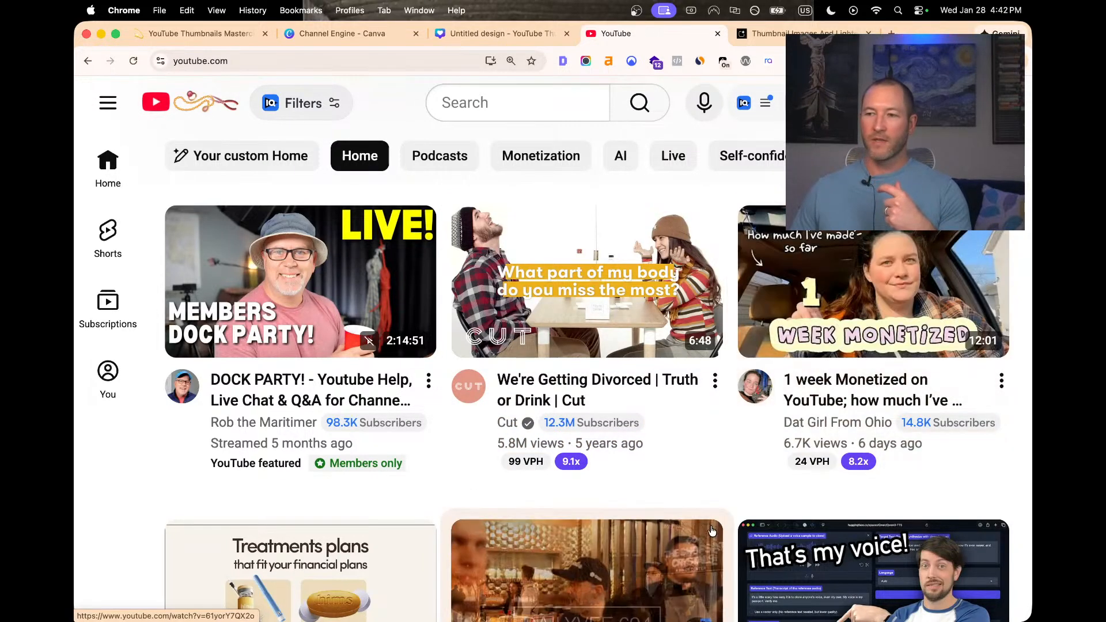
{"action": "scroll", "coordinate": [700, 507], "scroll_direction": "down", "scroll_amount": 5}
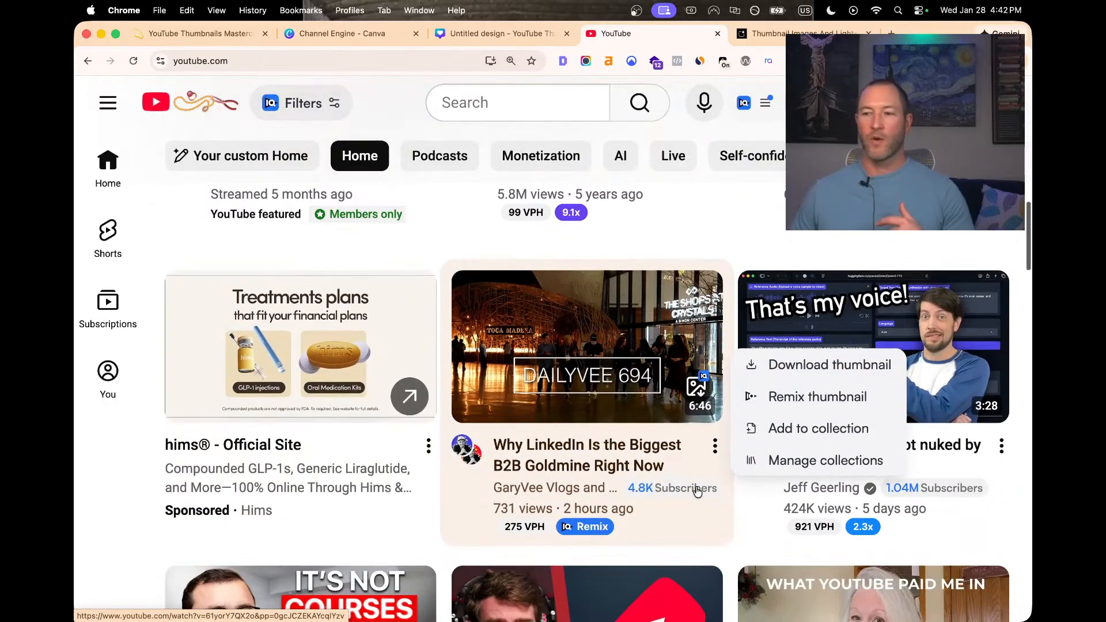
{"action": "scroll", "coordinate": [323, 517], "scroll_direction": "down", "scroll_amount": 6}
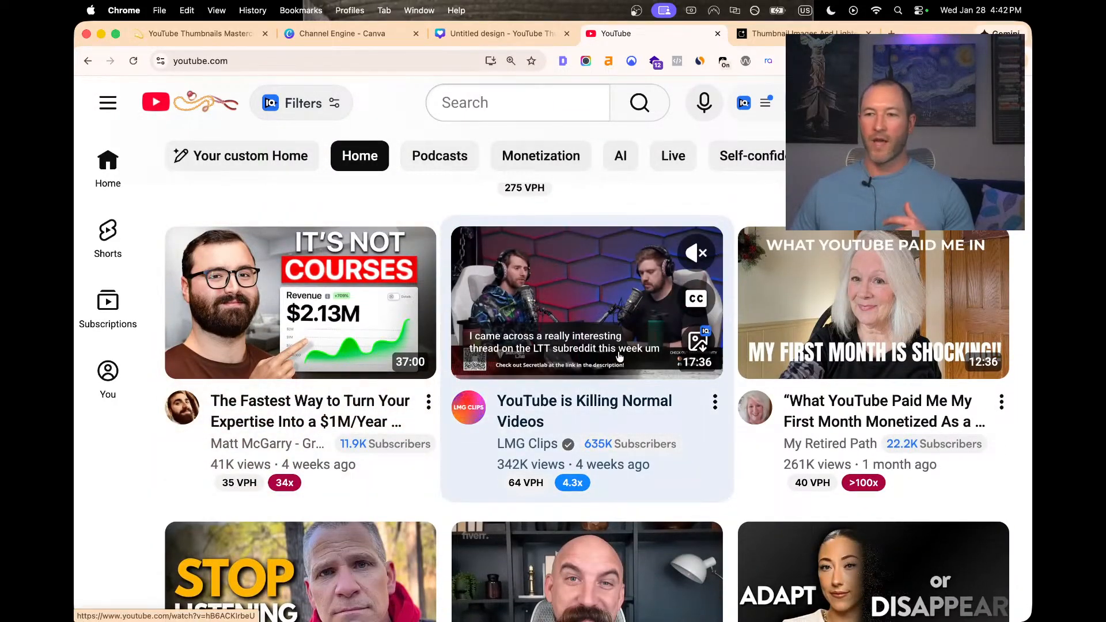
{"action": "mouse_move", "coordinate": [518, 493]}
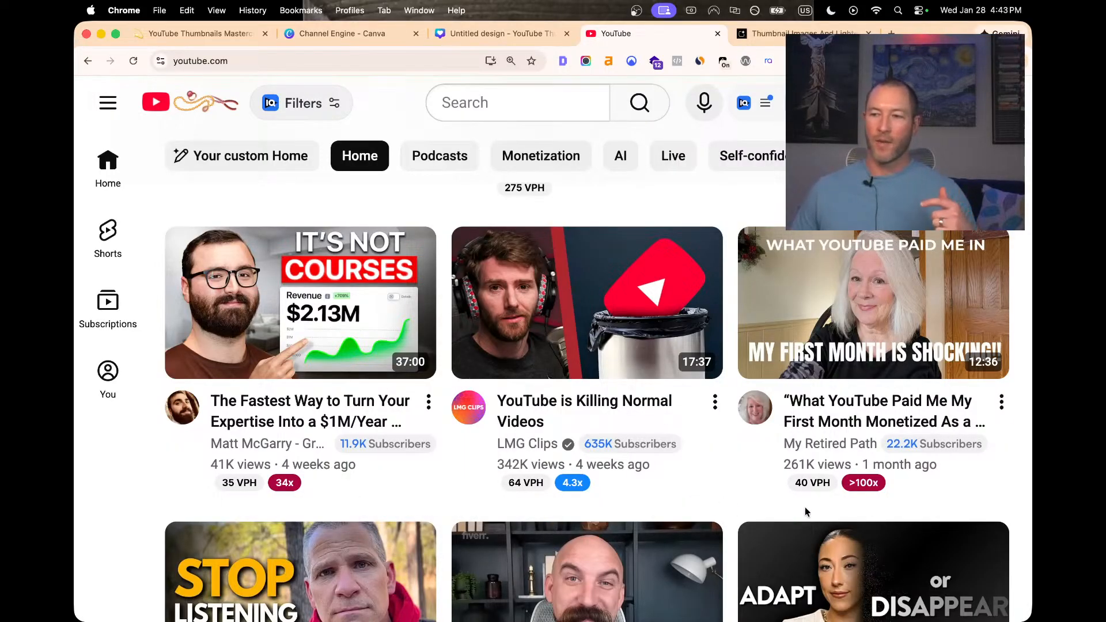
{"action": "mouse_move", "coordinate": [868, 486]}
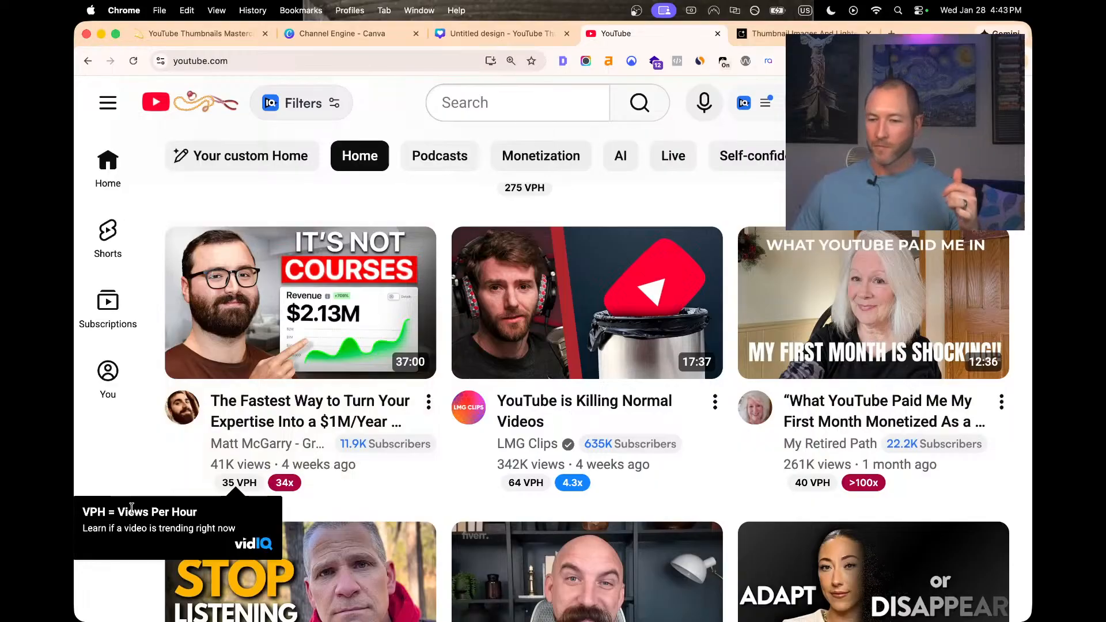
{"action": "scroll", "coordinate": [132, 508], "scroll_direction": "down", "scroll_amount": 4}
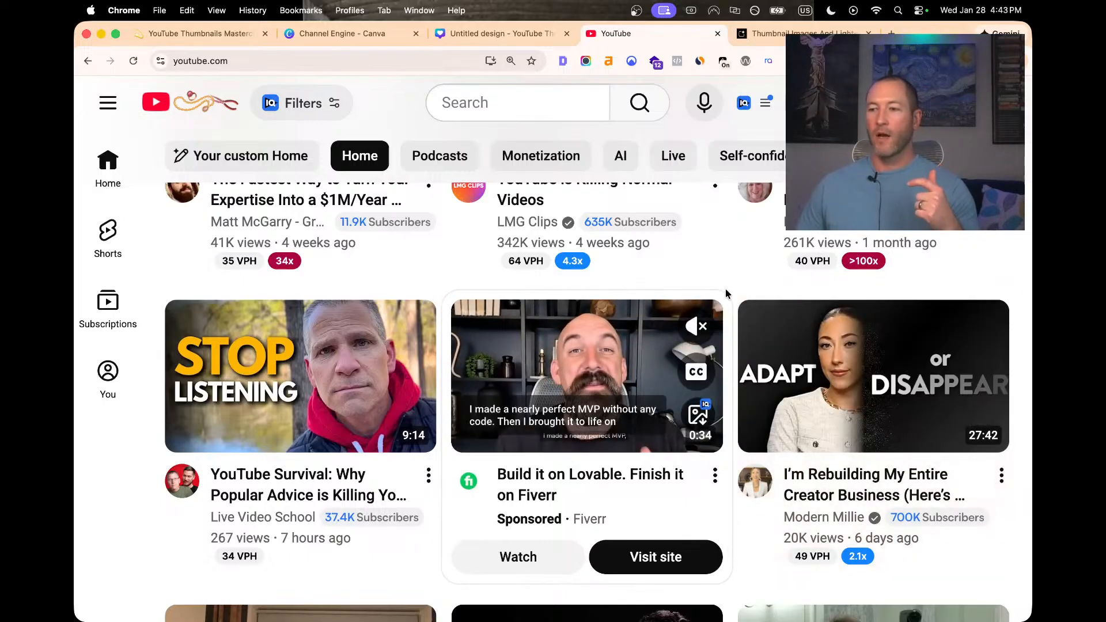
{"action": "scroll", "coordinate": [100, 478], "scroll_direction": "down", "scroll_amount": 3}
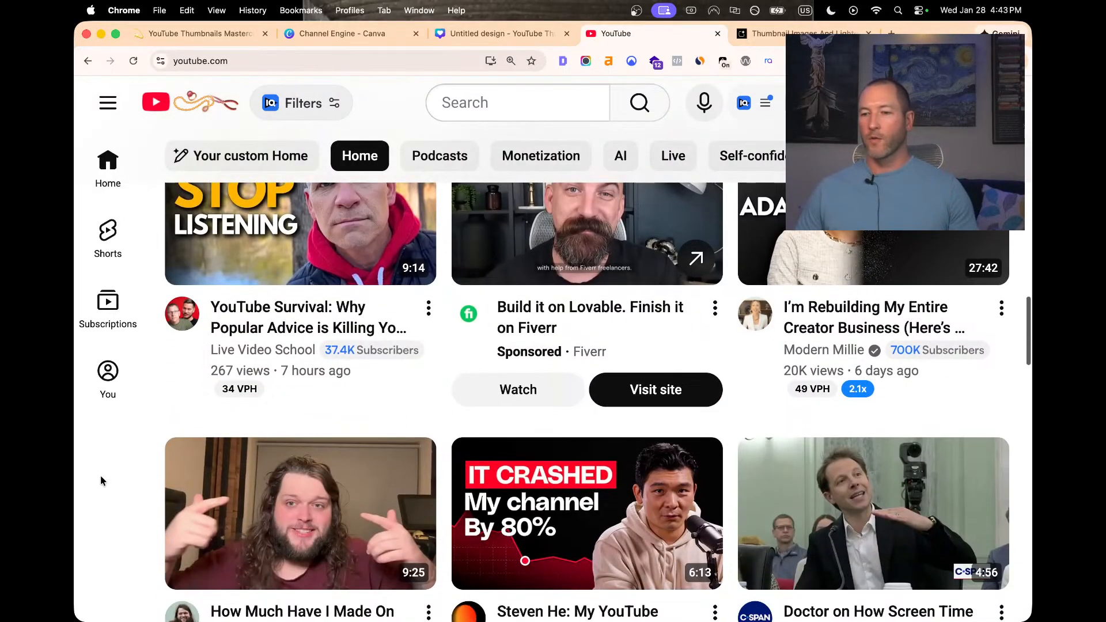
{"action": "scroll", "coordinate": [100, 479], "scroll_direction": "down", "scroll_amount": 2}
{"action": "scroll", "coordinate": [101, 478], "scroll_direction": "up", "scroll_amount": 2}
{"action": "scroll", "coordinate": [101, 479], "scroll_direction": "down", "scroll_amount": 3}
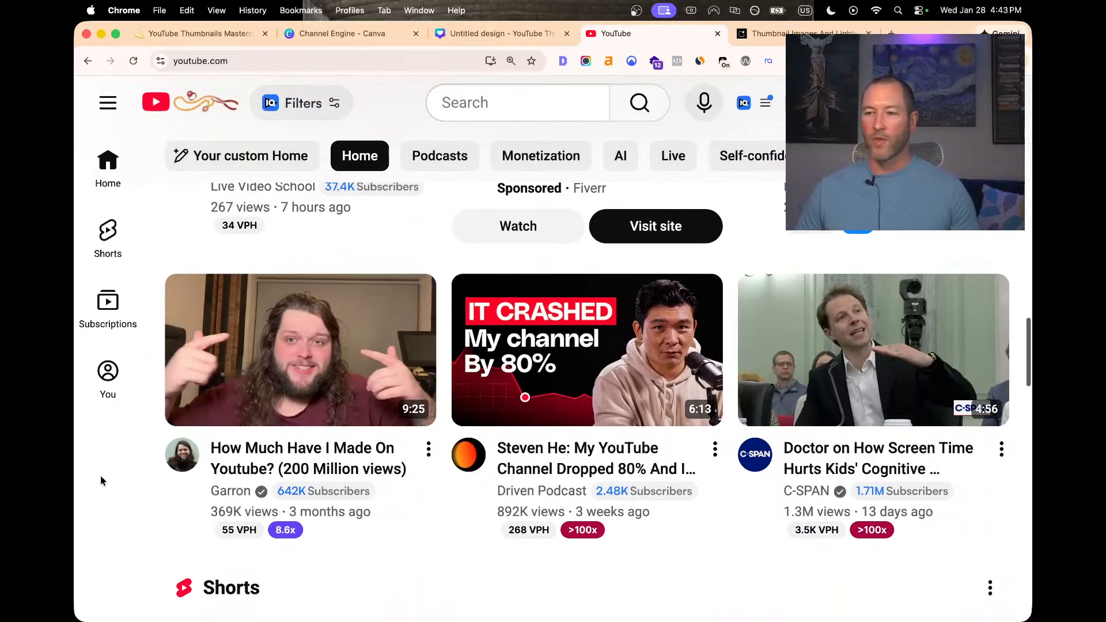
Return to the untitled thumbnail design in Canva and undo the applied Q&A template
{"action": "left_click", "coordinate": [471, 35]}
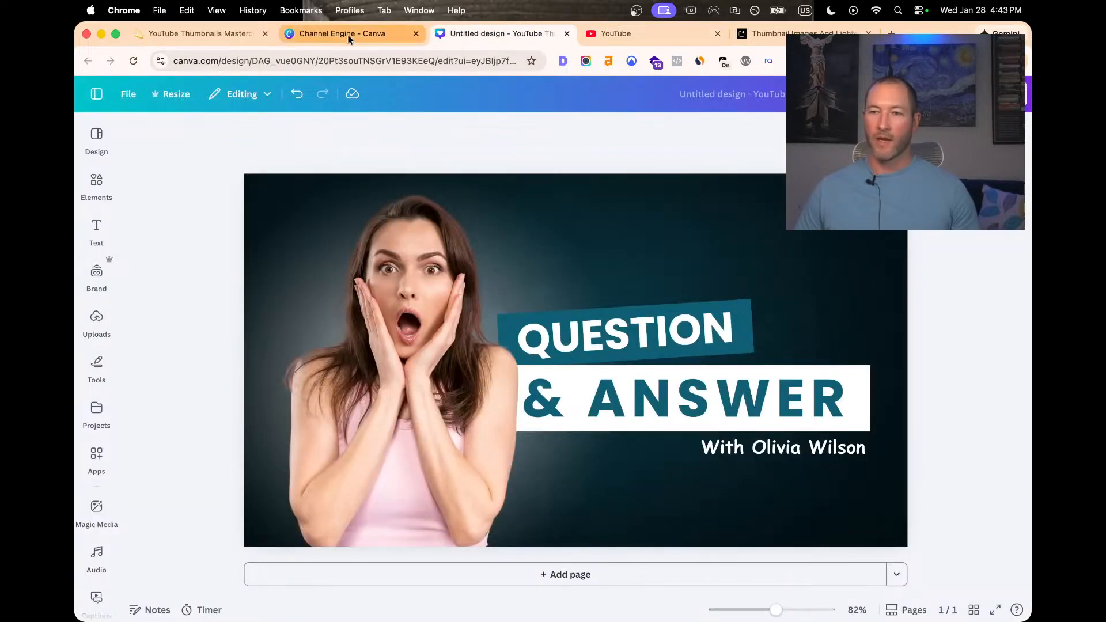
{"action": "left_click", "coordinate": [634, 247]}
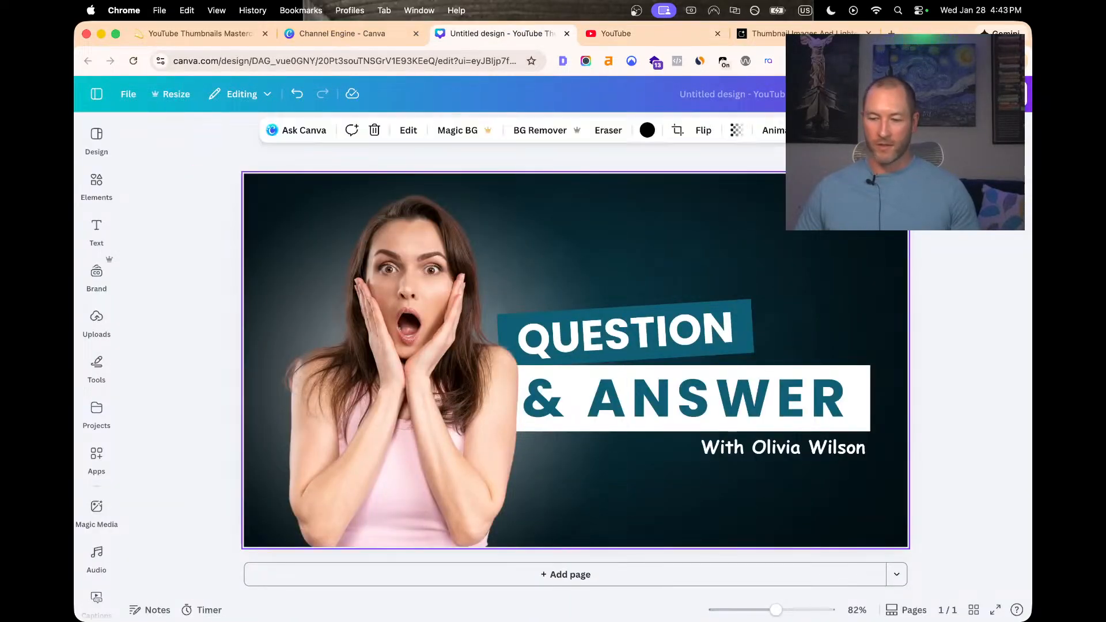
{"action": "key", "text": "super+z"}
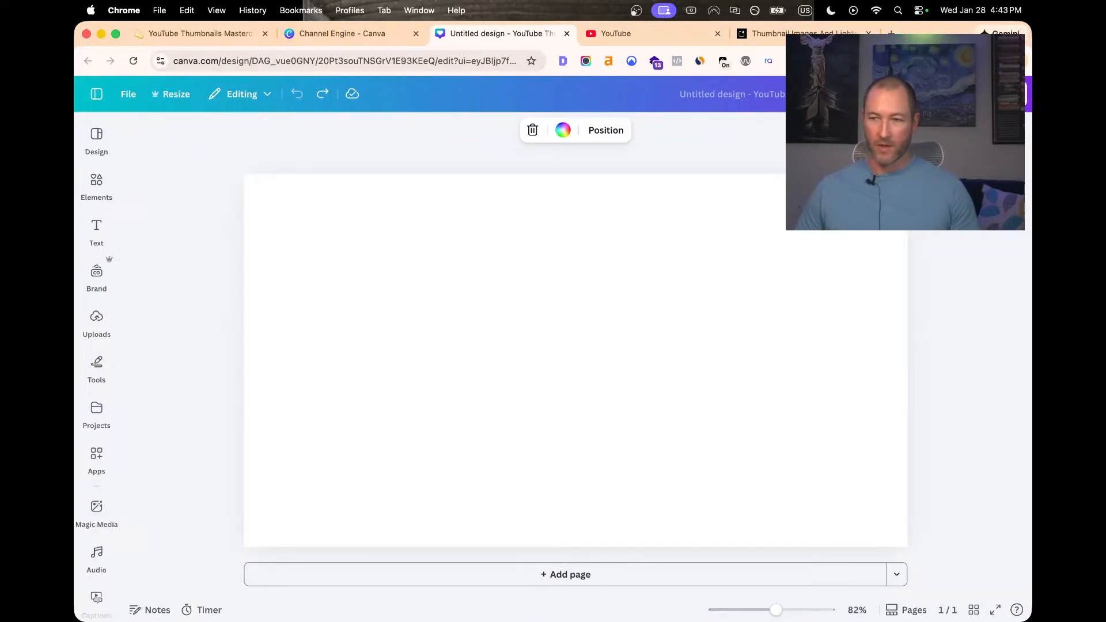
Check the example video title in the Notion outline, then return to the untitled thumbnail design in Canva
{"action": "left_click", "coordinate": [340, 34]}
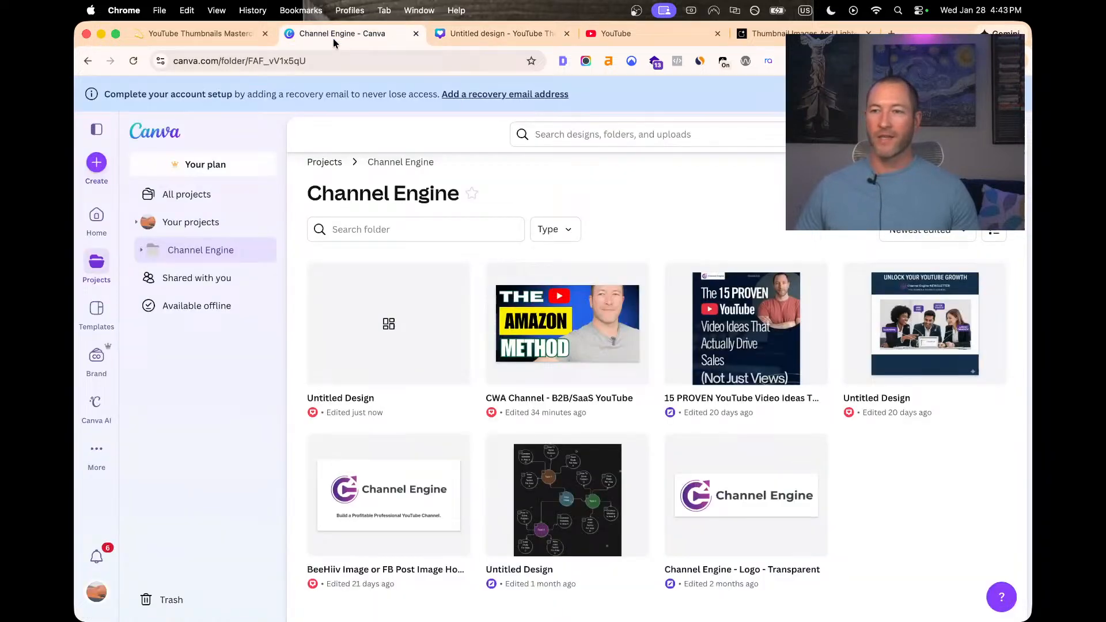
{"action": "left_click", "coordinate": [464, 35]}
{"action": "left_click", "coordinate": [199, 33]}
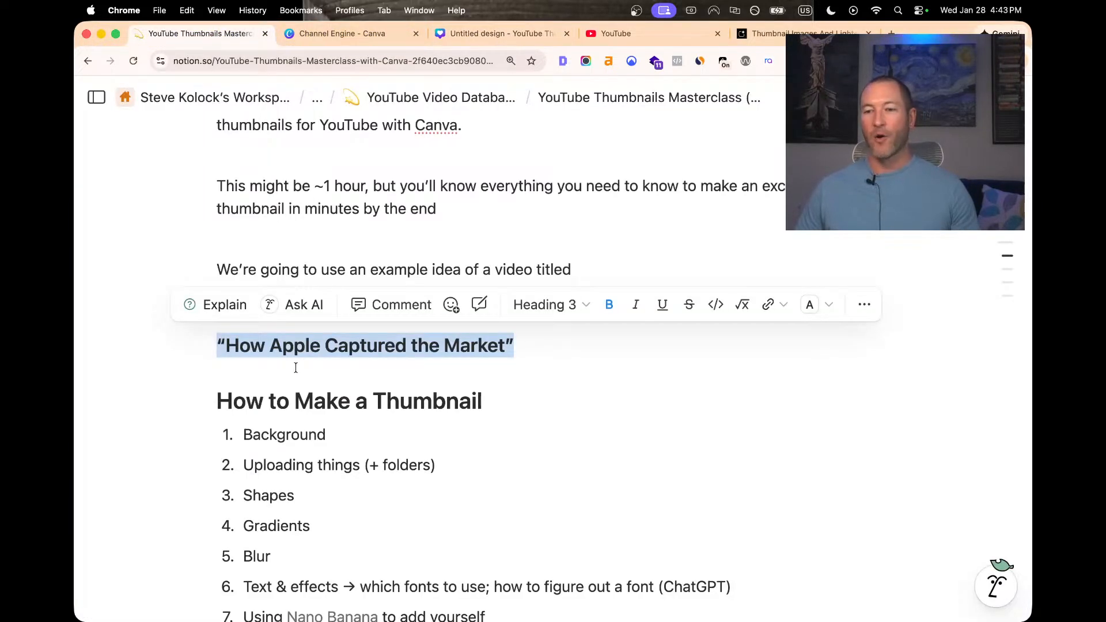
{"action": "left_click", "coordinate": [508, 35]}
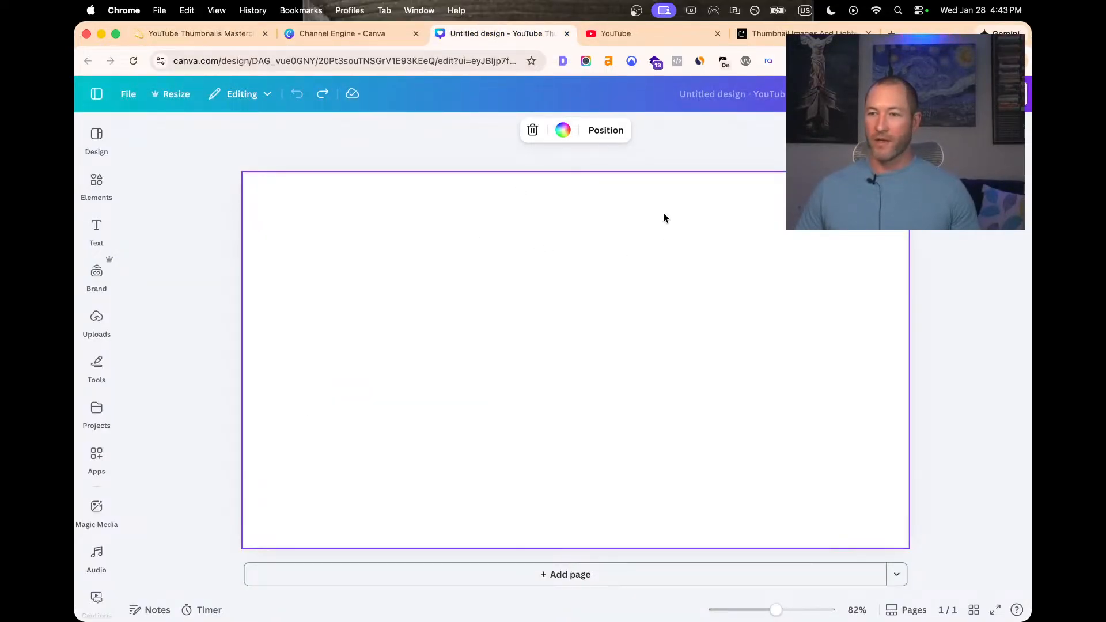
Try black and dark blue as the page background, and settle on the solid Sapphire blue (#5170ff)
{"action": "left_click", "coordinate": [563, 131]}
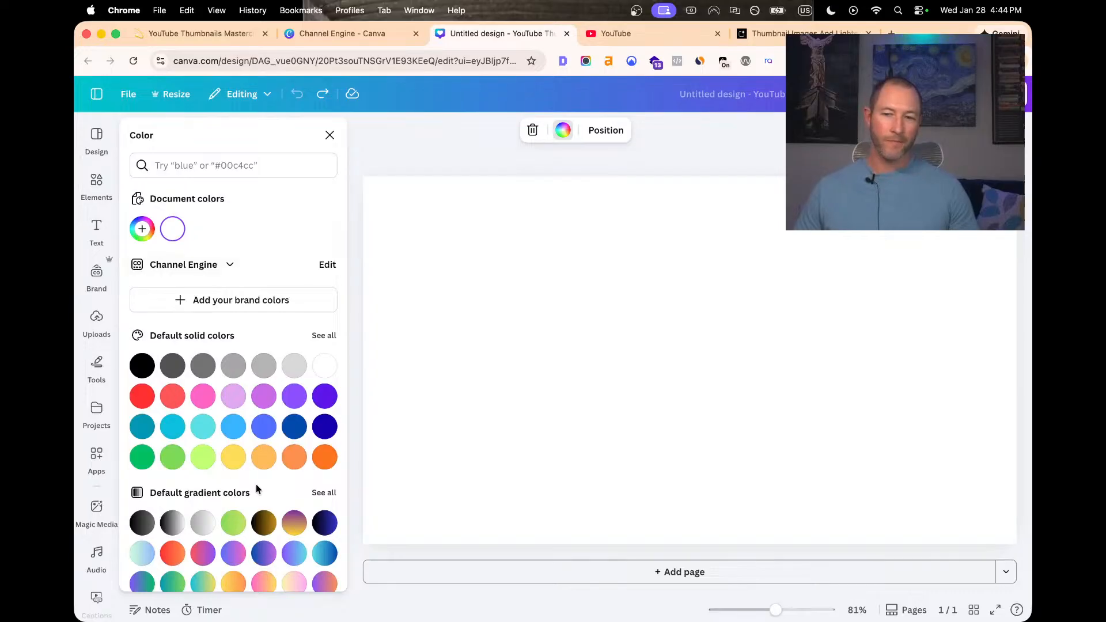
{"action": "left_click", "coordinate": [143, 366]}
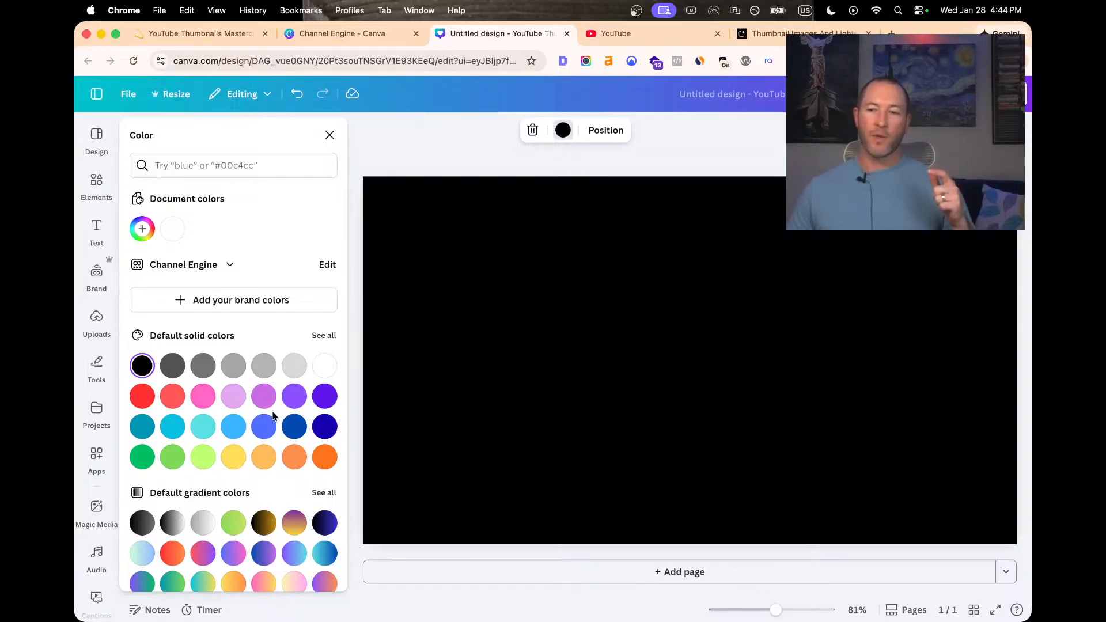
{"action": "left_click", "coordinate": [294, 426]}
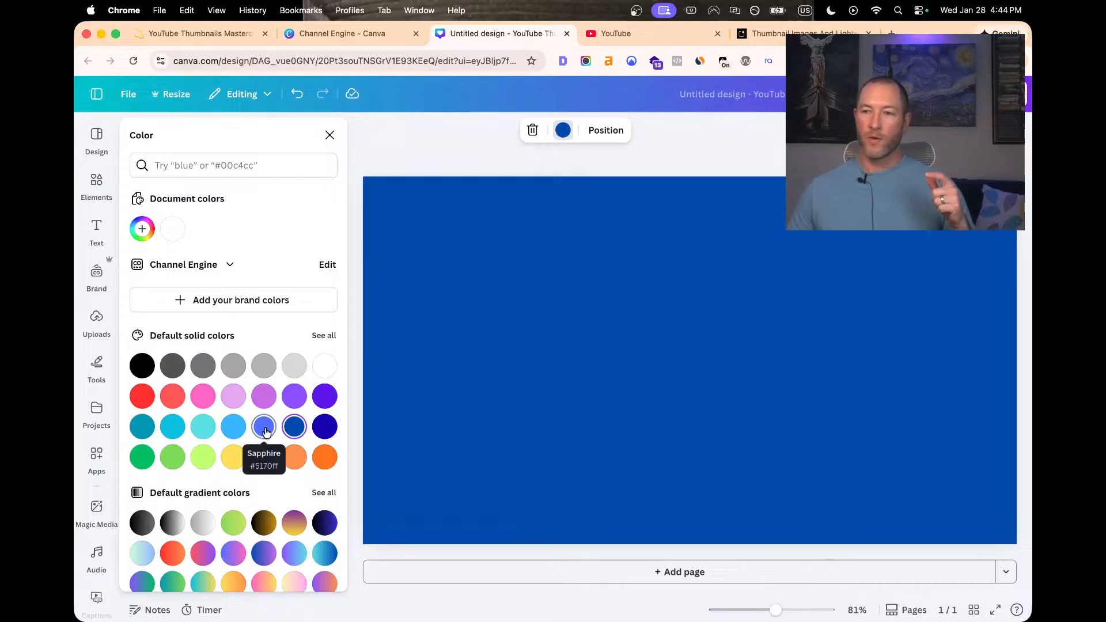
{"action": "left_click", "coordinate": [266, 431]}
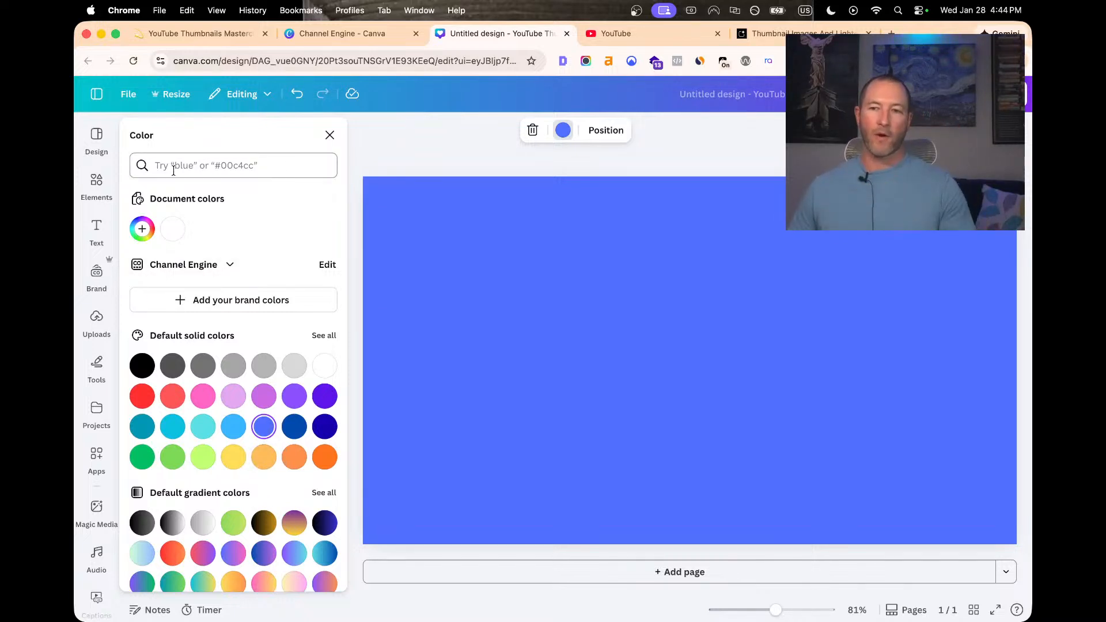
{"action": "left_click", "coordinate": [138, 368]}
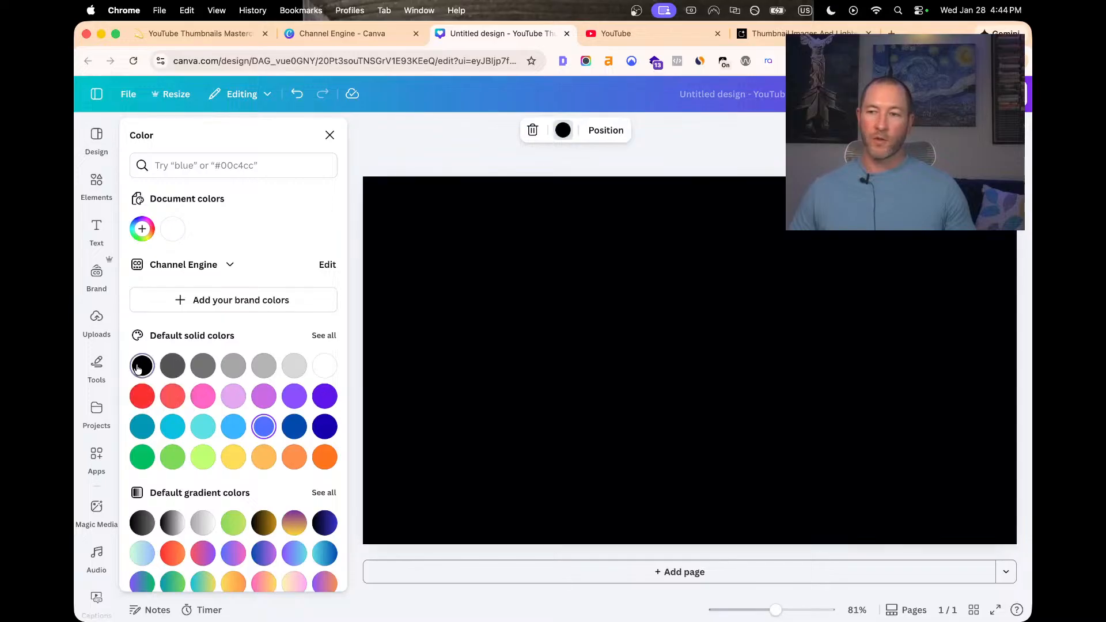
{"action": "left_click", "coordinate": [268, 429]}
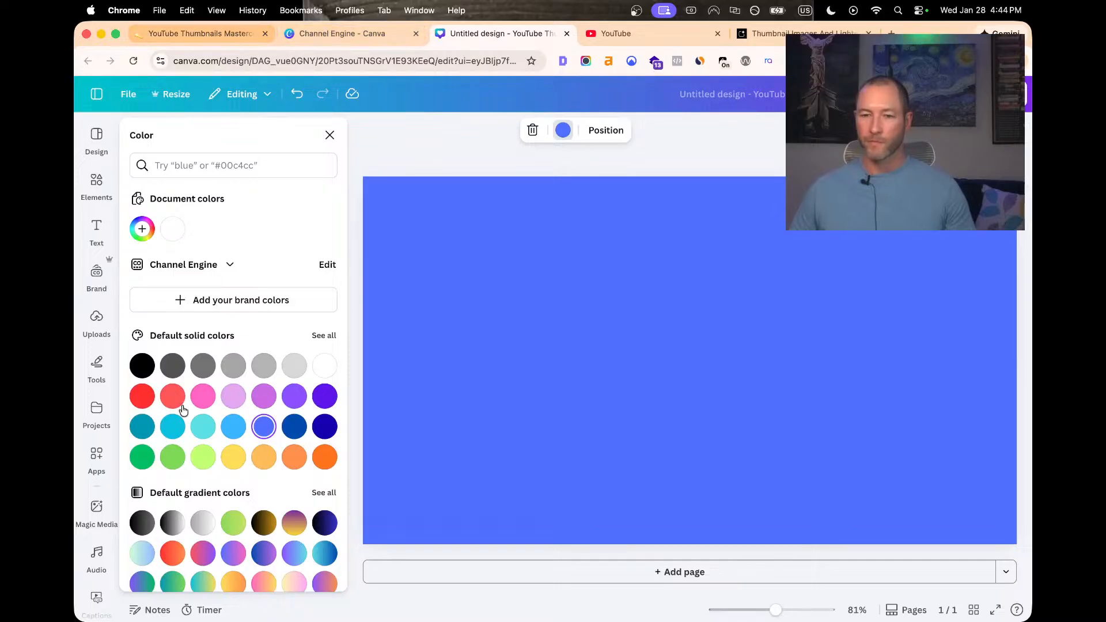
Enlarge the editor's interface and search the elements library for "black blur"
{"action": "left_click", "coordinate": [97, 187]}
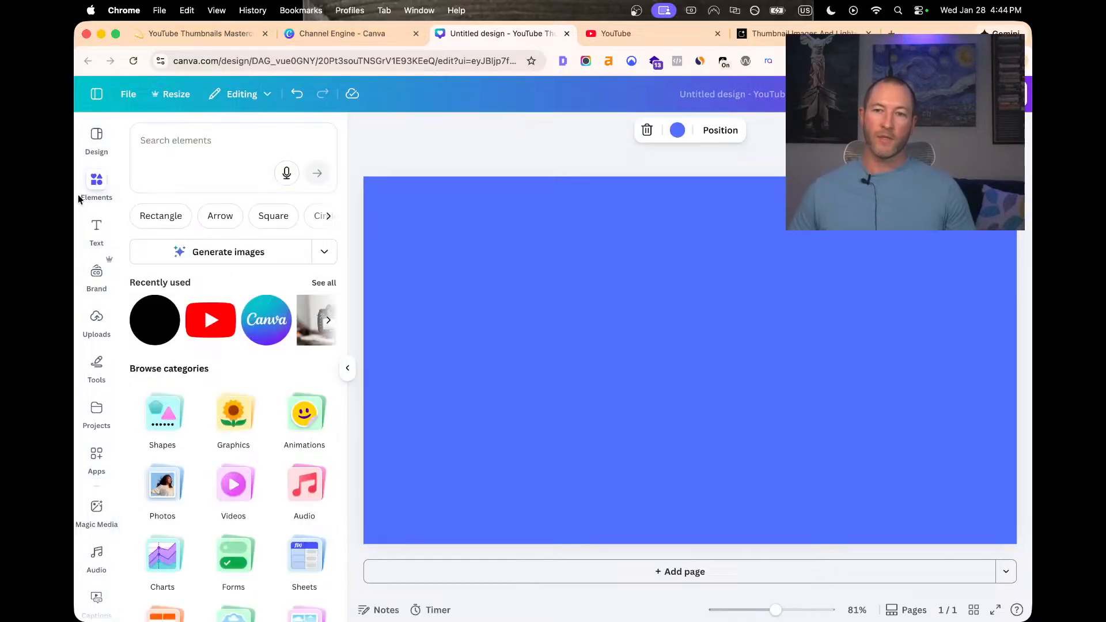
{"action": "left_click", "coordinate": [173, 142]}
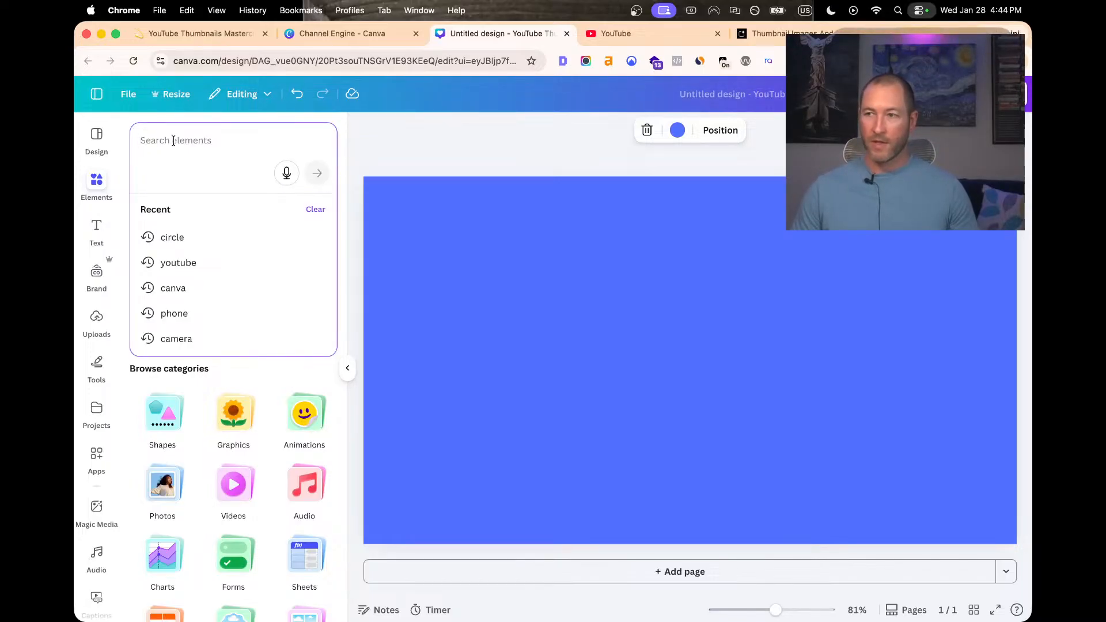
{"action": "key", "text": "super+equal"}
{"action": "key", "text": "super+equal"}
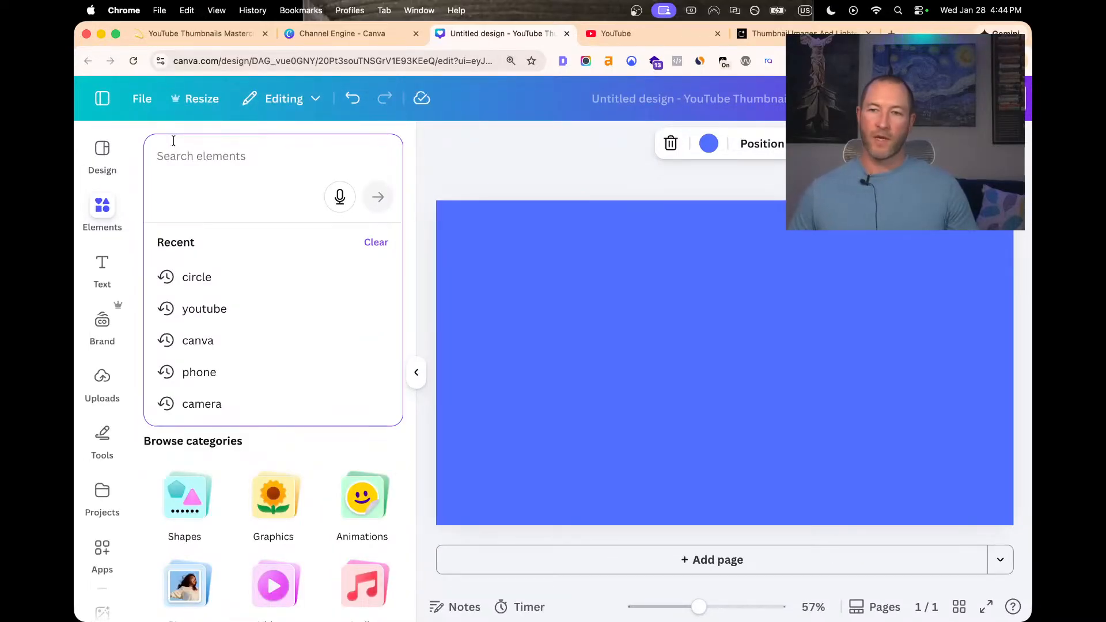
{"action": "type", "text": "blur"}
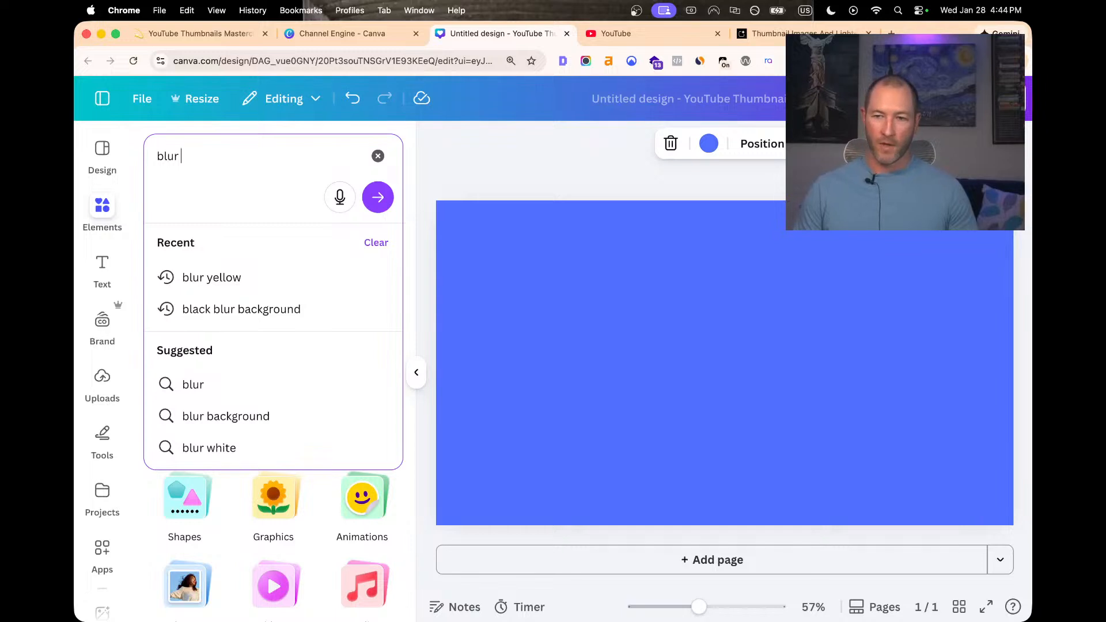
{"action": "key", "text": "Down"}
{"action": "key", "text": "Down"}
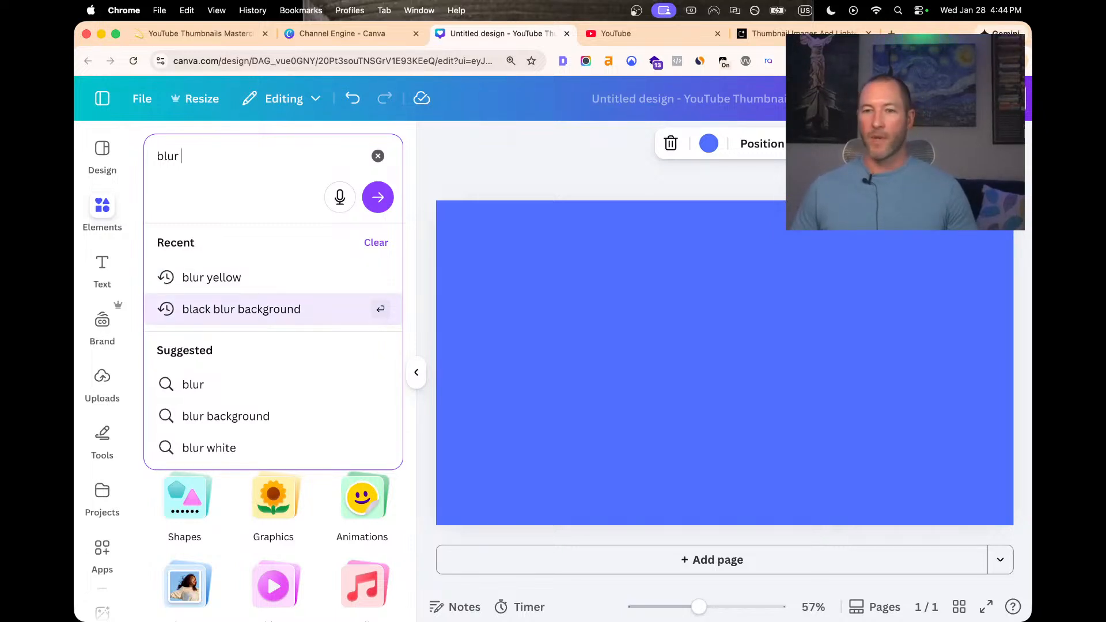
{"action": "key", "text": "BackSpace"}
{"action": "key", "text": "BackSpace"}
{"action": "key", "text": "BackSpace"}
{"action": "key", "text": "BackSpace"}
{"action": "key", "text": "BackSpace"}
{"action": "type", "text": "bla"}
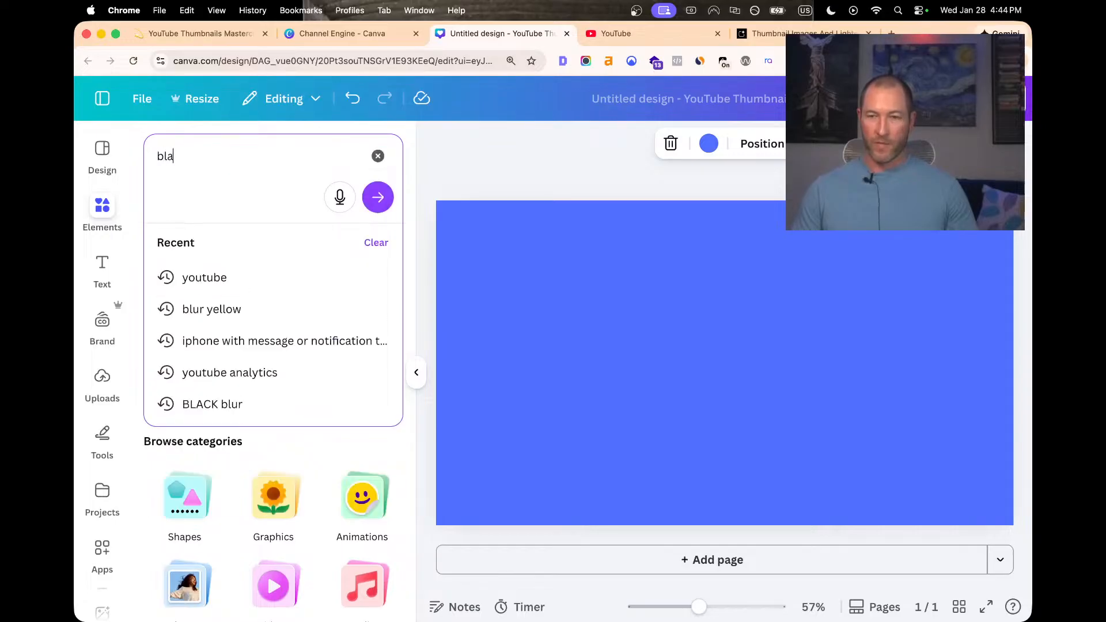
{"action": "type", "text": "ck blur"}
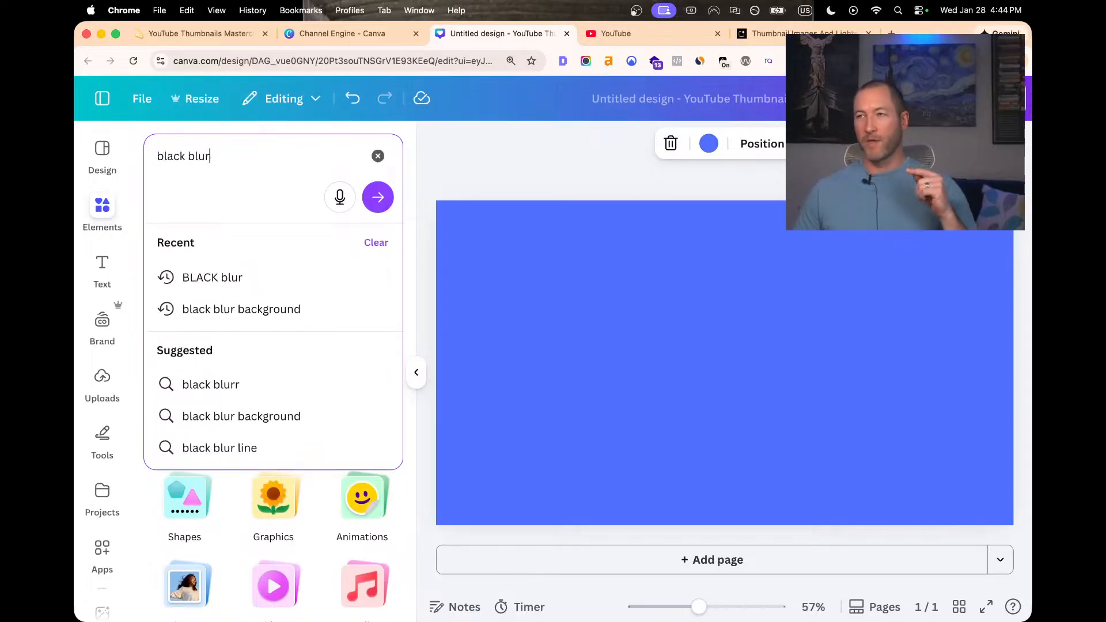
{"action": "key", "text": "Return"}
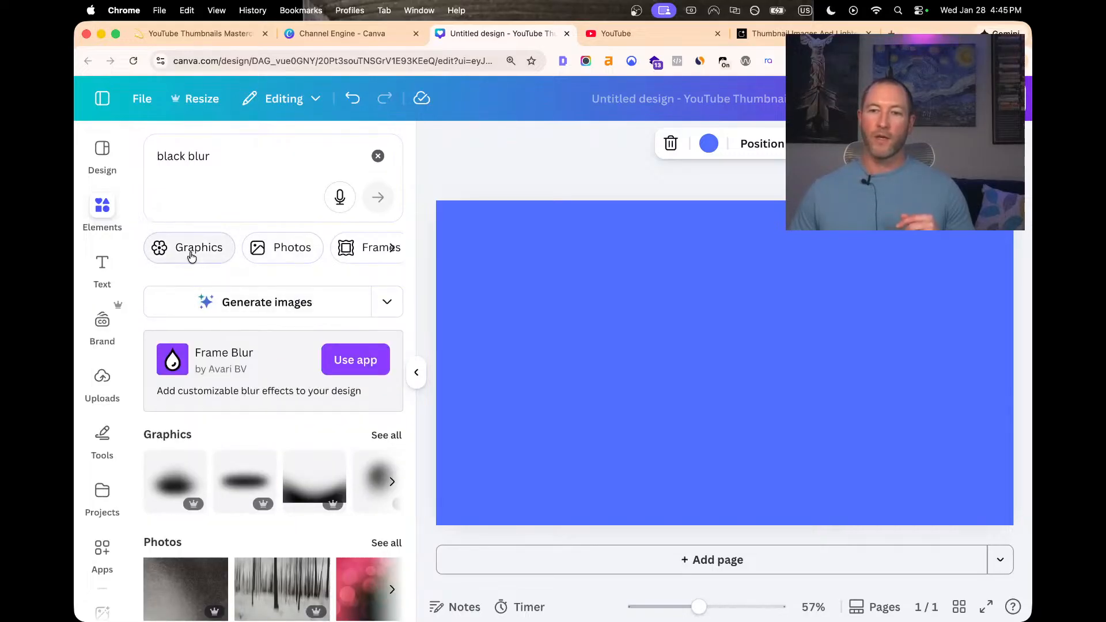
Look through the result categories and limit the black blur results to graphics
{"action": "scroll", "coordinate": [345, 257], "scroll_direction": "right", "scroll_amount": 3}
{"action": "scroll", "coordinate": [348, 260], "scroll_direction": "left", "scroll_amount": 5}
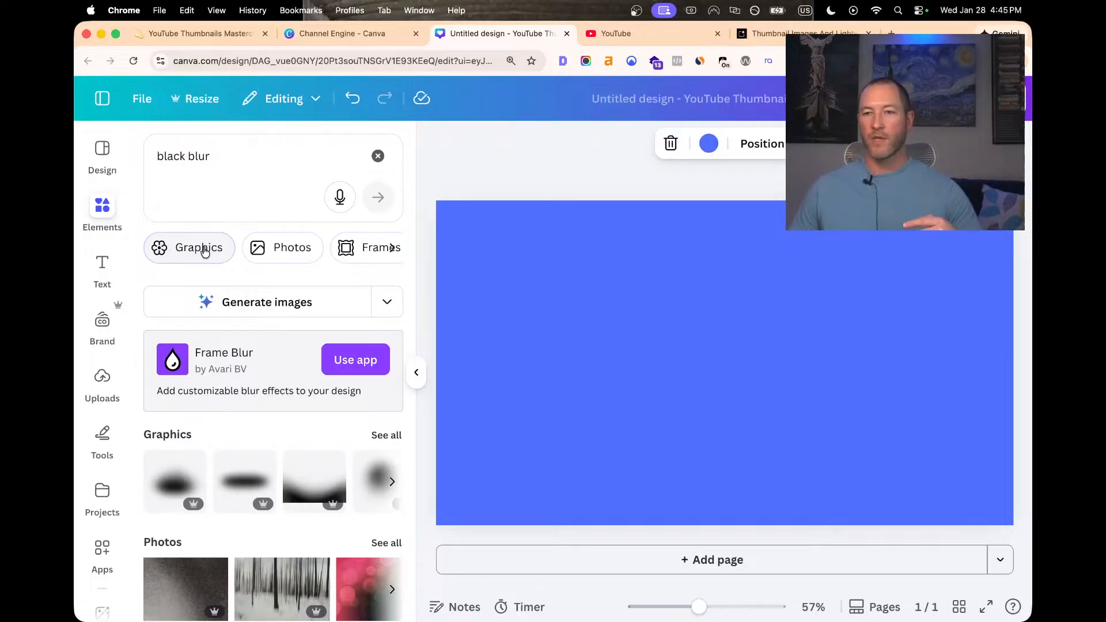
{"action": "scroll", "coordinate": [274, 249], "scroll_direction": "right", "scroll_amount": 3}
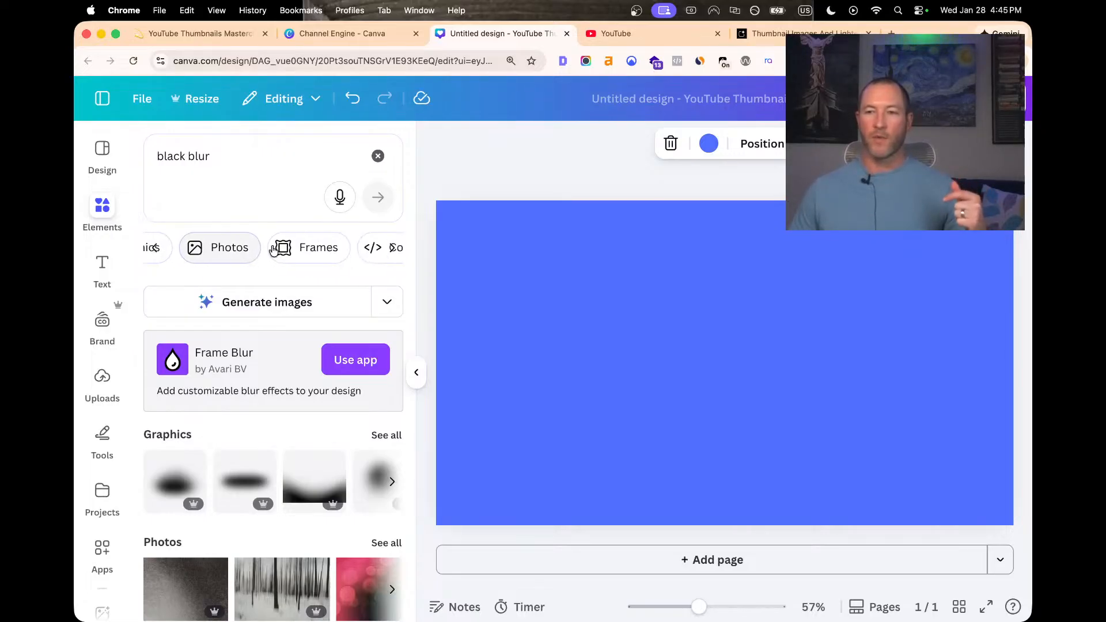
{"action": "scroll", "coordinate": [219, 248], "scroll_direction": "left", "scroll_amount": 3}
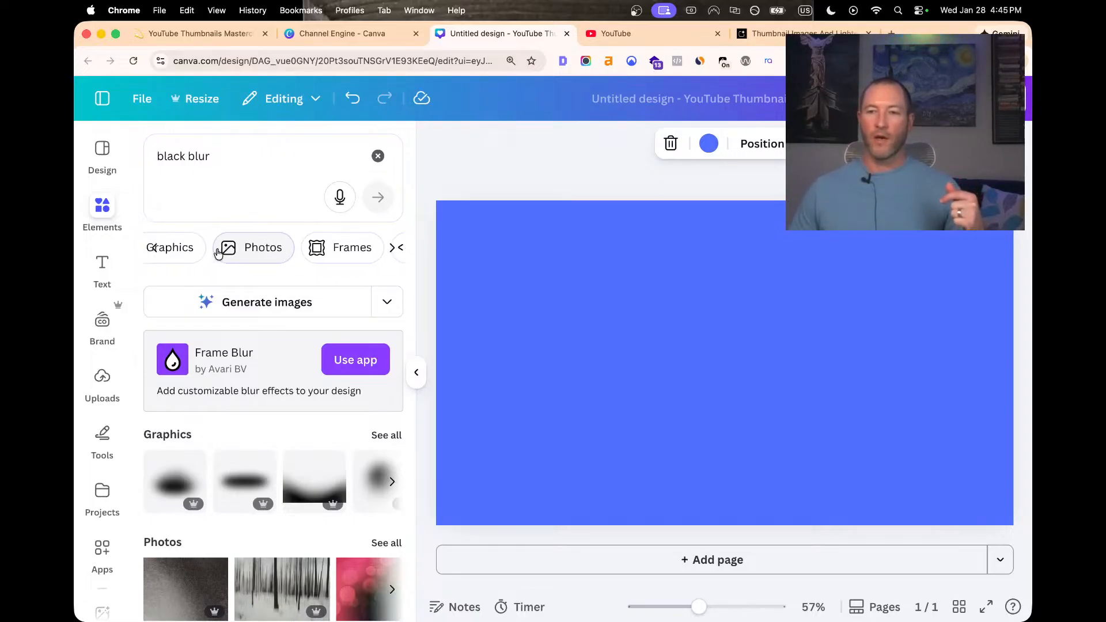
{"action": "left_click", "coordinate": [181, 252]}
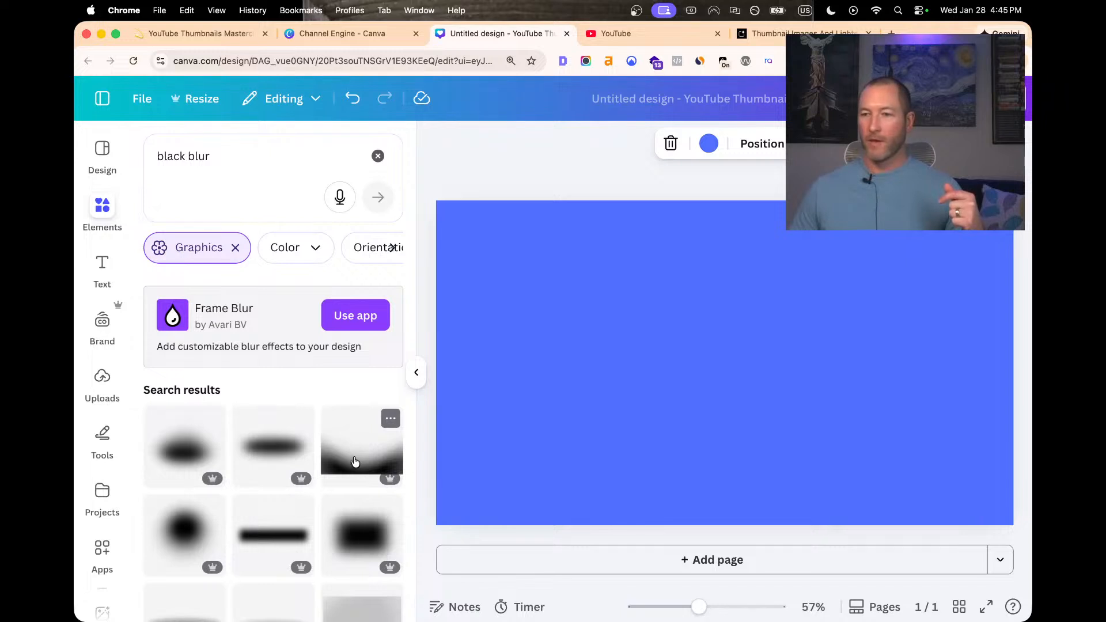
Add the curved black blur graphic to the page's lower edge and stretch it across the full page width
{"action": "left_click", "coordinate": [355, 462]}
{"action": "left_click_drag", "start_coordinate": [640, 444], "coordinate": [734, 476]}
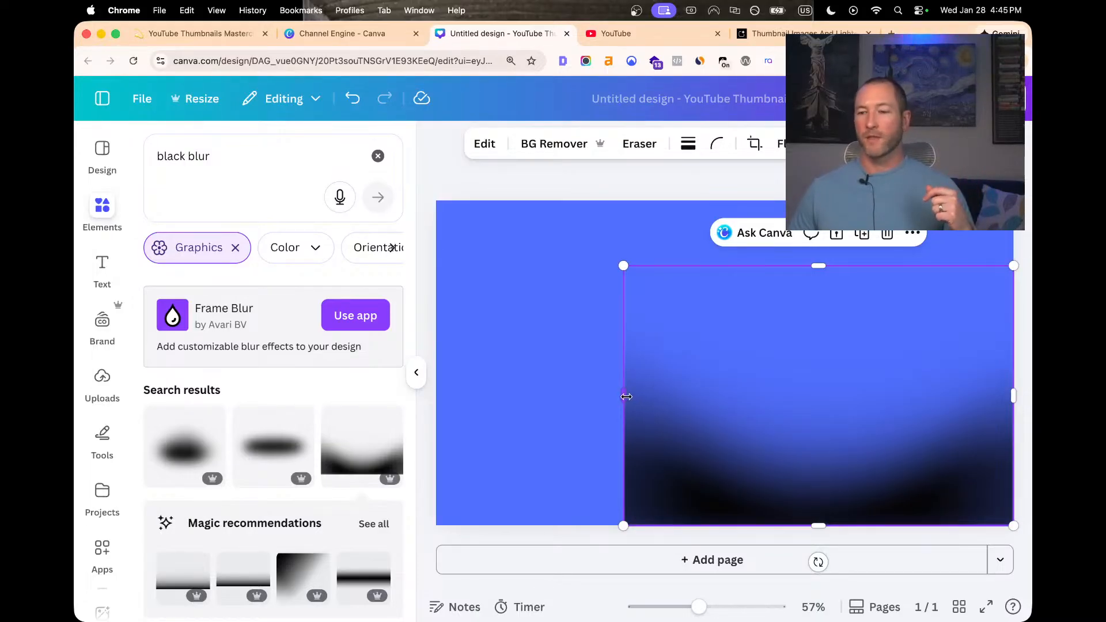
{"action": "left_click_drag", "start_coordinate": [626, 396], "coordinate": [439, 400]}
{"action": "left_click", "coordinate": [578, 179]}
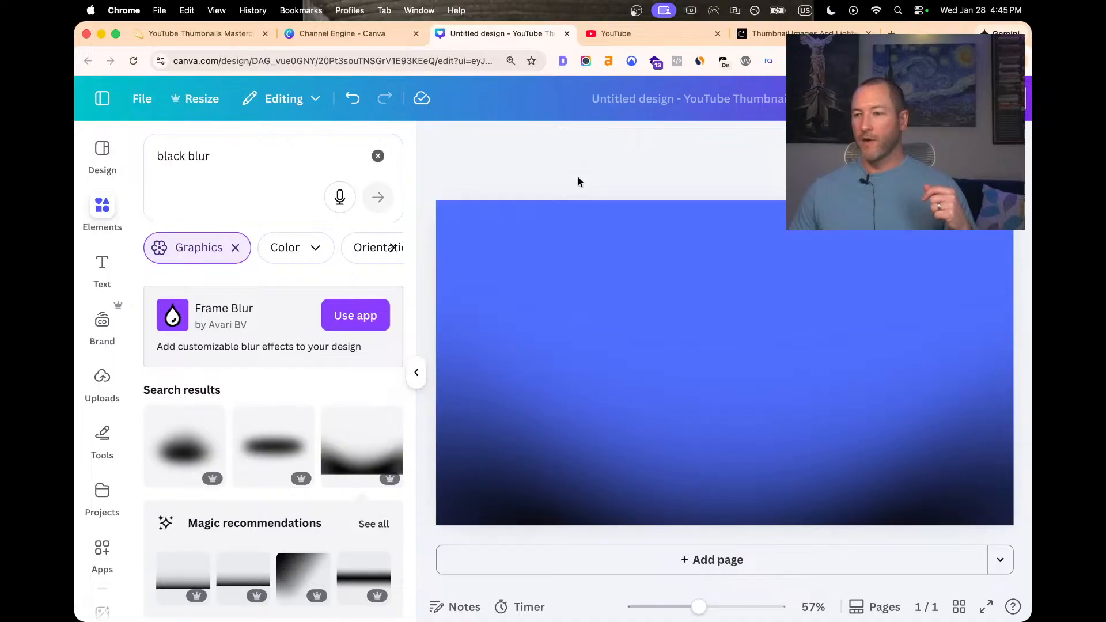
Move the black blur up to the page's upper edge and stretch it downward until it covers the full page height
{"action": "left_click", "coordinate": [634, 387]}
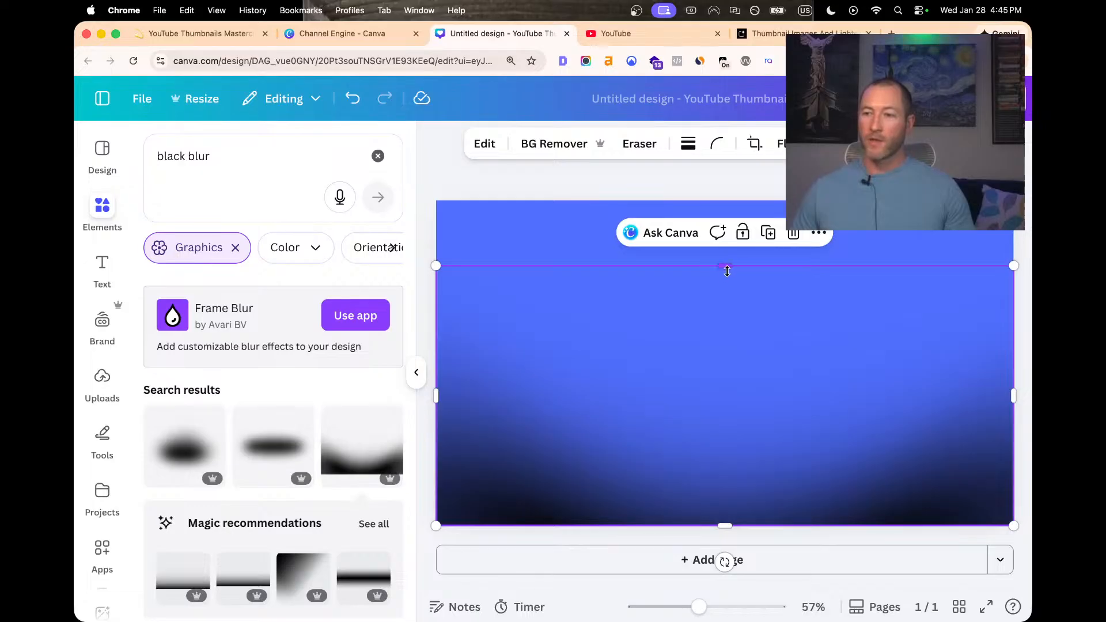
{"action": "left_click_drag", "start_coordinate": [722, 396], "coordinate": [721, 327]}
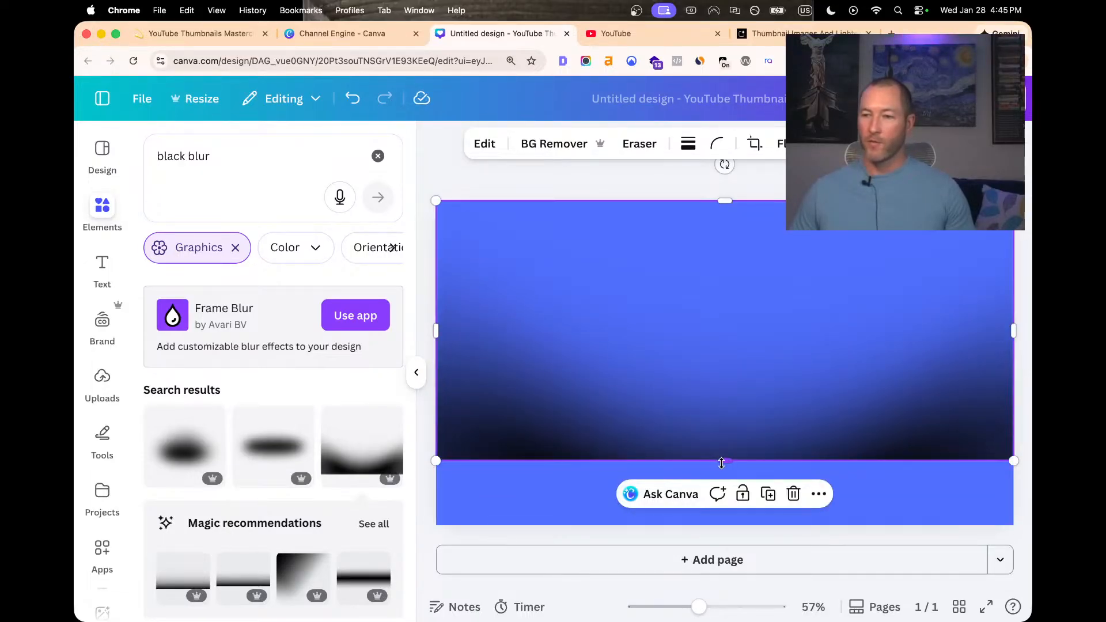
{"action": "left_click_drag", "start_coordinate": [721, 460], "coordinate": [716, 526]}
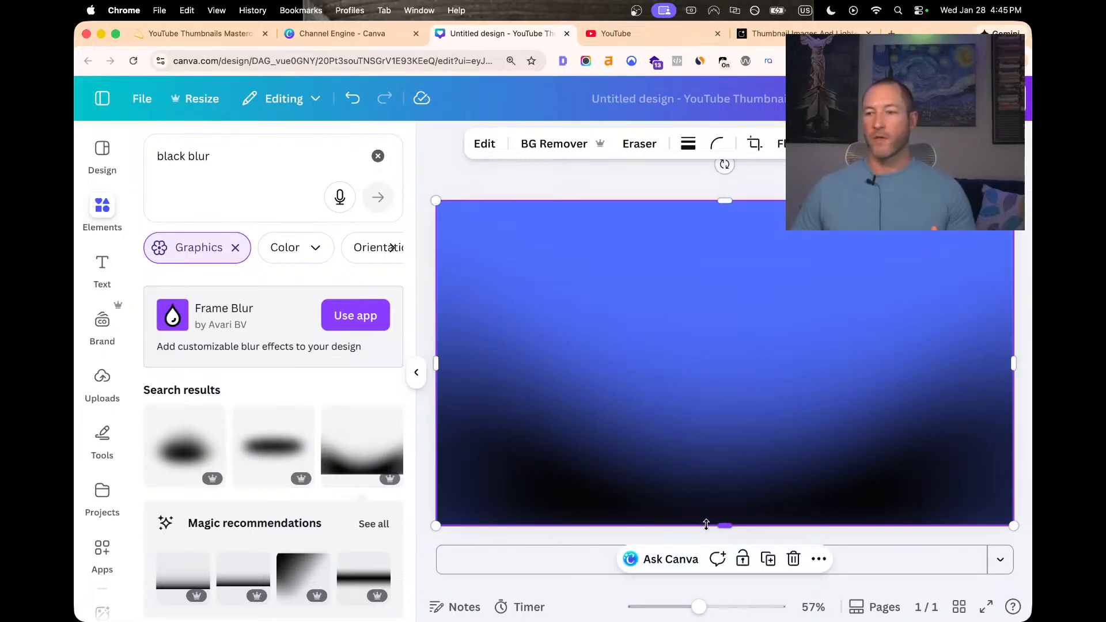
{"action": "left_click", "coordinate": [581, 537]}
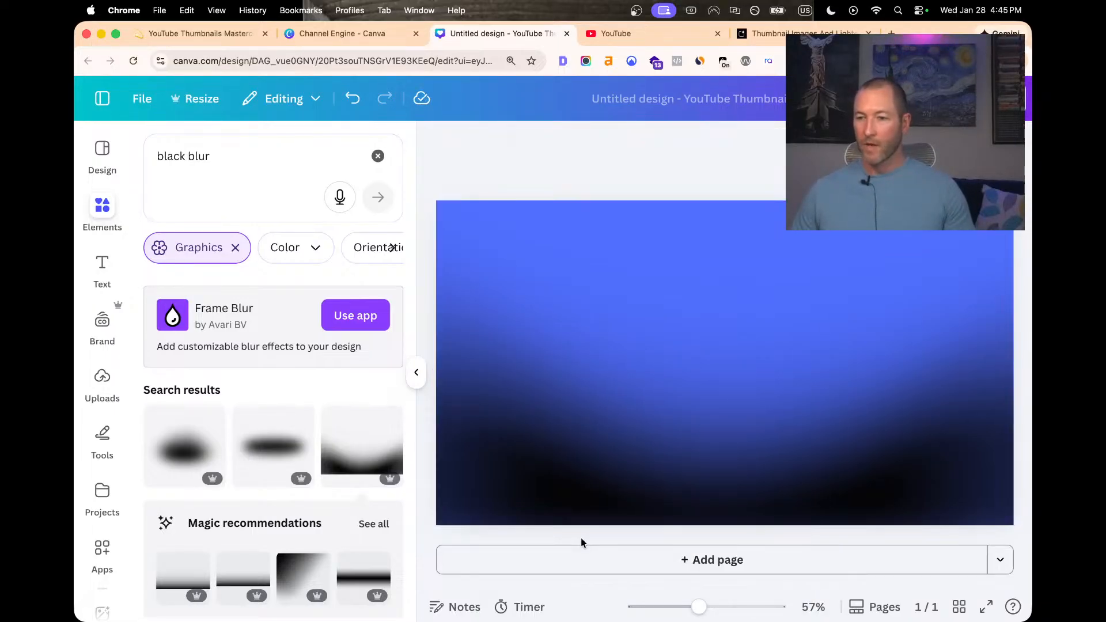
{"action": "left_click", "coordinate": [633, 423]}
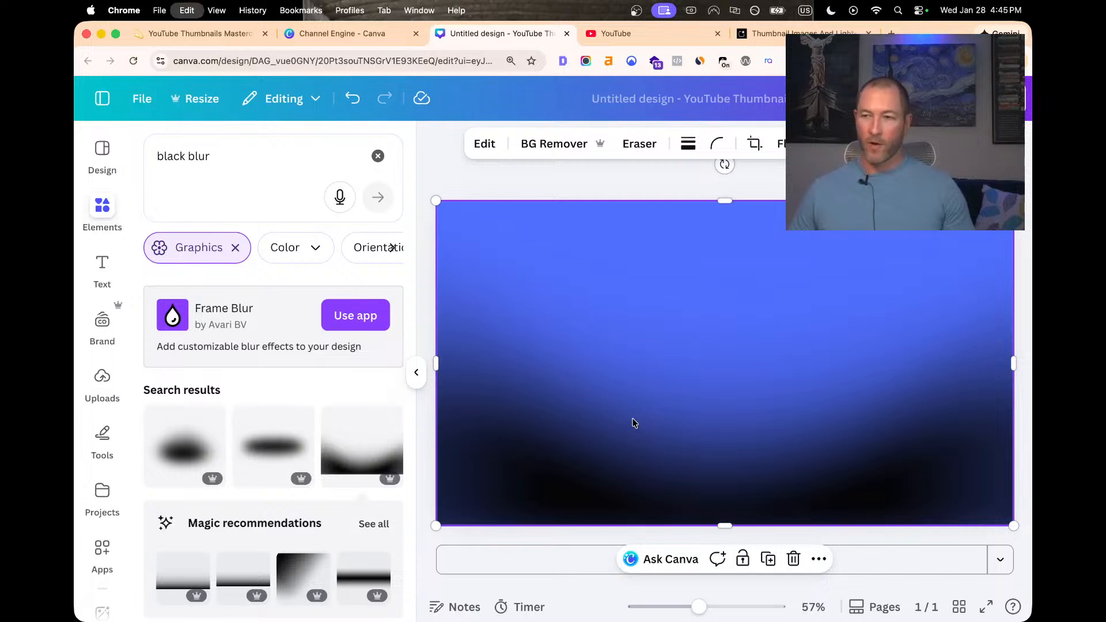
{"action": "left_click_drag", "start_coordinate": [633, 423], "coordinate": [662, 341]}
{"action": "key", "text": "super+z"}
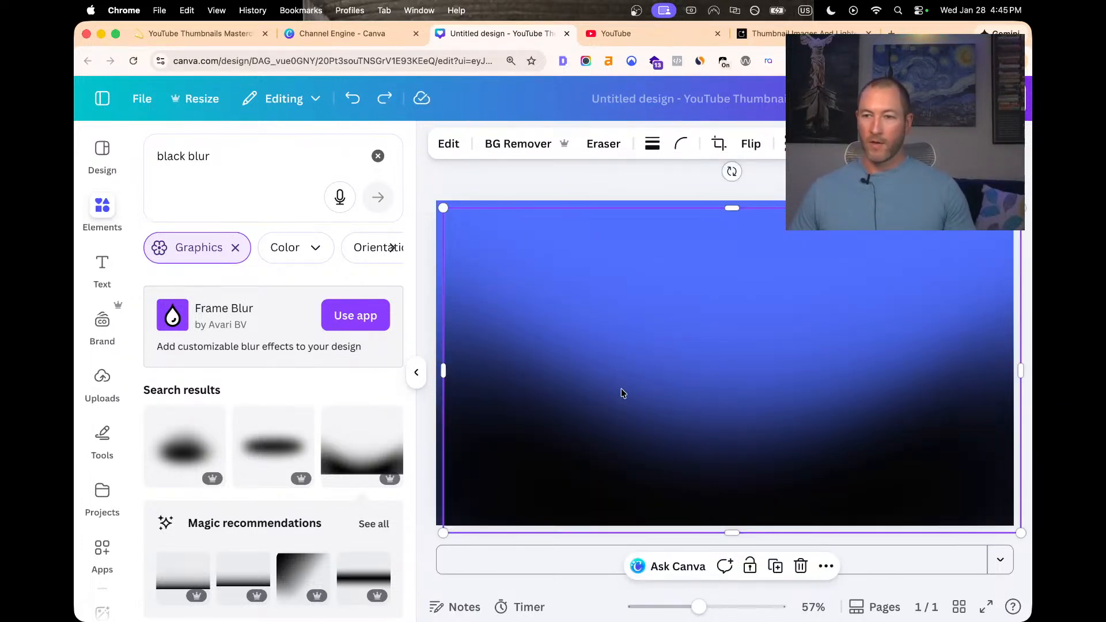
{"action": "key", "text": "super+z"}
Copy the black blur graphic and paste a duplicate of it onto the page
{"action": "left_click", "coordinate": [576, 446]}
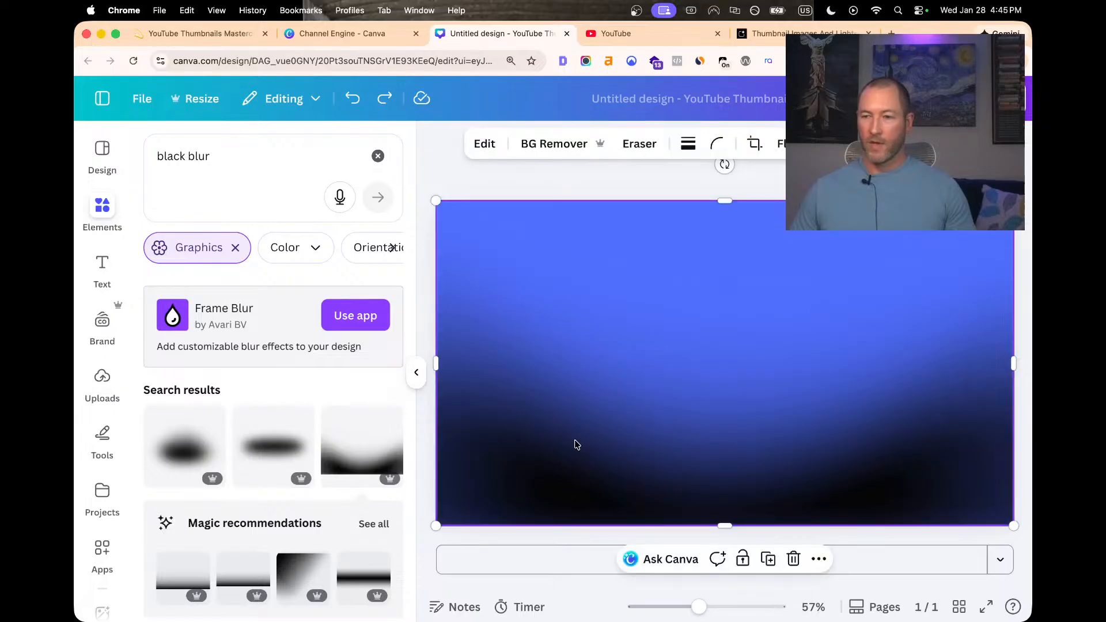
{"action": "right_click", "coordinate": [576, 444]}
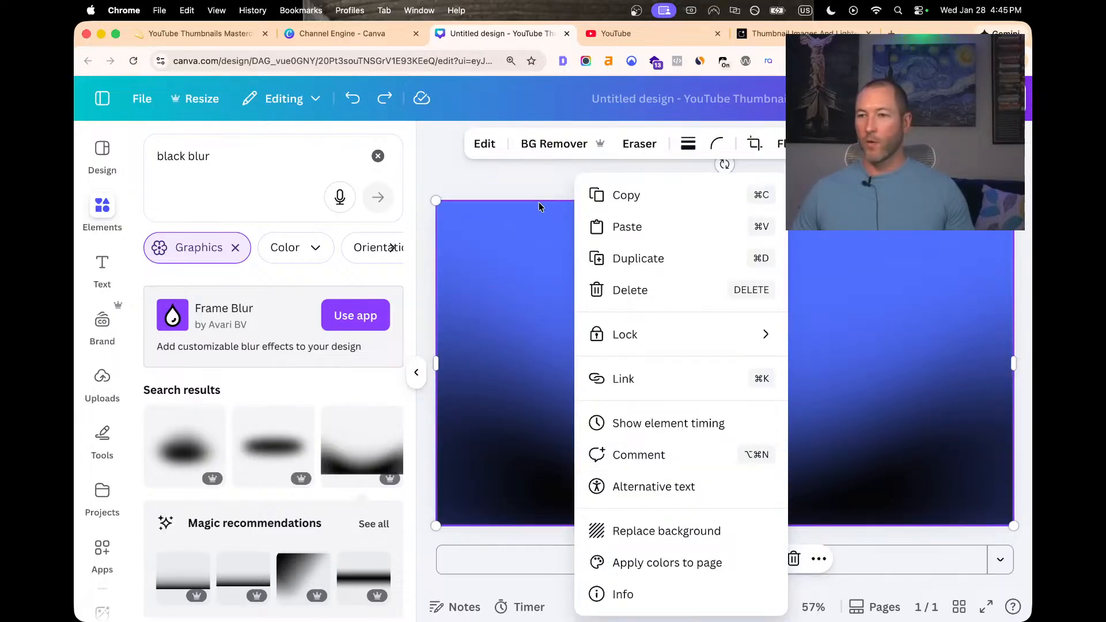
{"action": "left_click", "coordinate": [614, 197]}
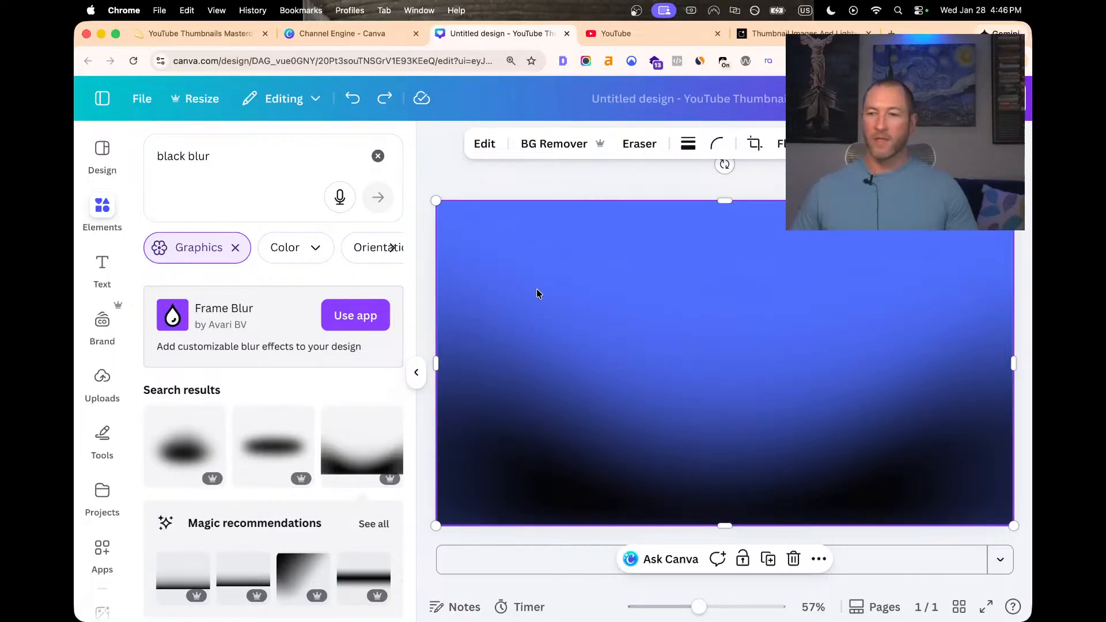
{"action": "key", "text": "super+v"}
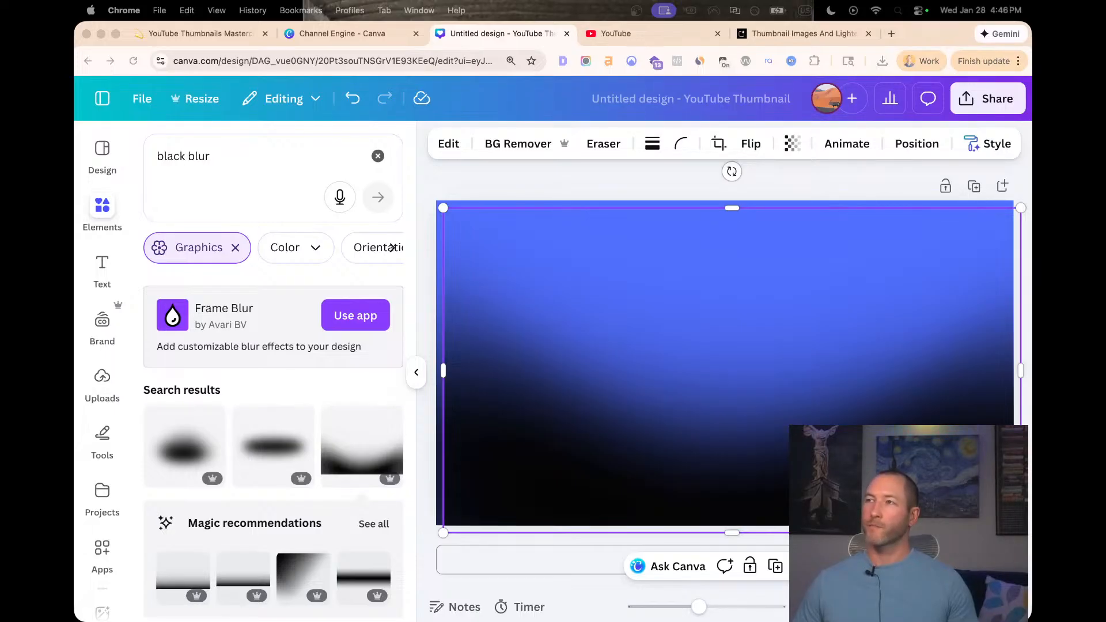
Flip the duplicated blur vertically and align it with the page edges so it darkens the upper part of the background
{"action": "left_click", "coordinate": [743, 146]}
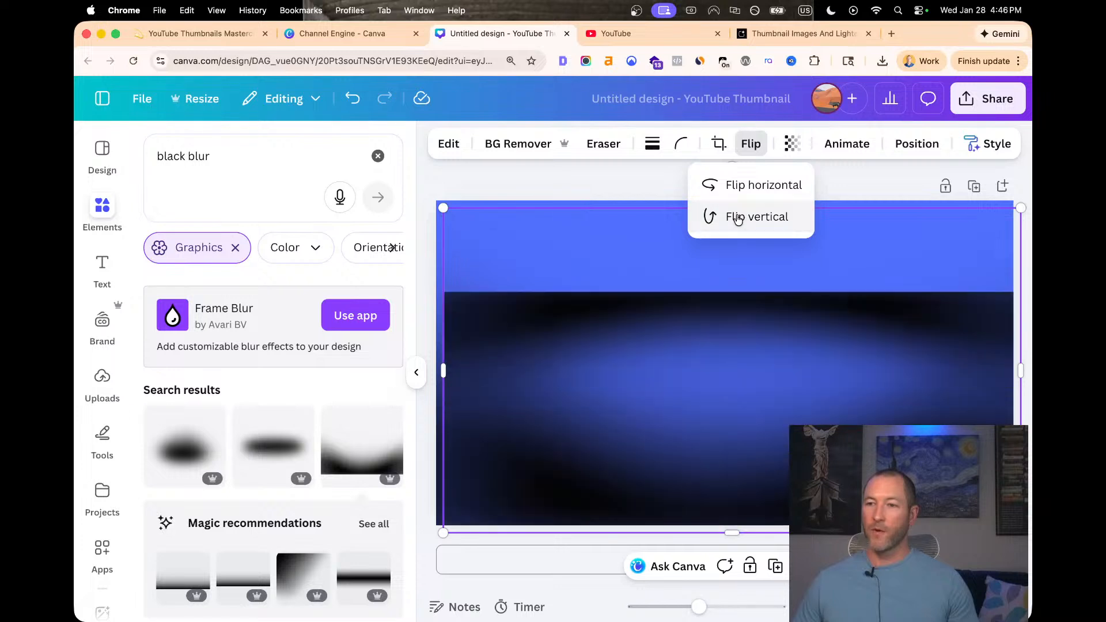
{"action": "left_click", "coordinate": [737, 217]}
{"action": "left_click", "coordinate": [733, 305]}
{"action": "left_click_drag", "start_coordinate": [760, 350], "coordinate": [748, 338]}
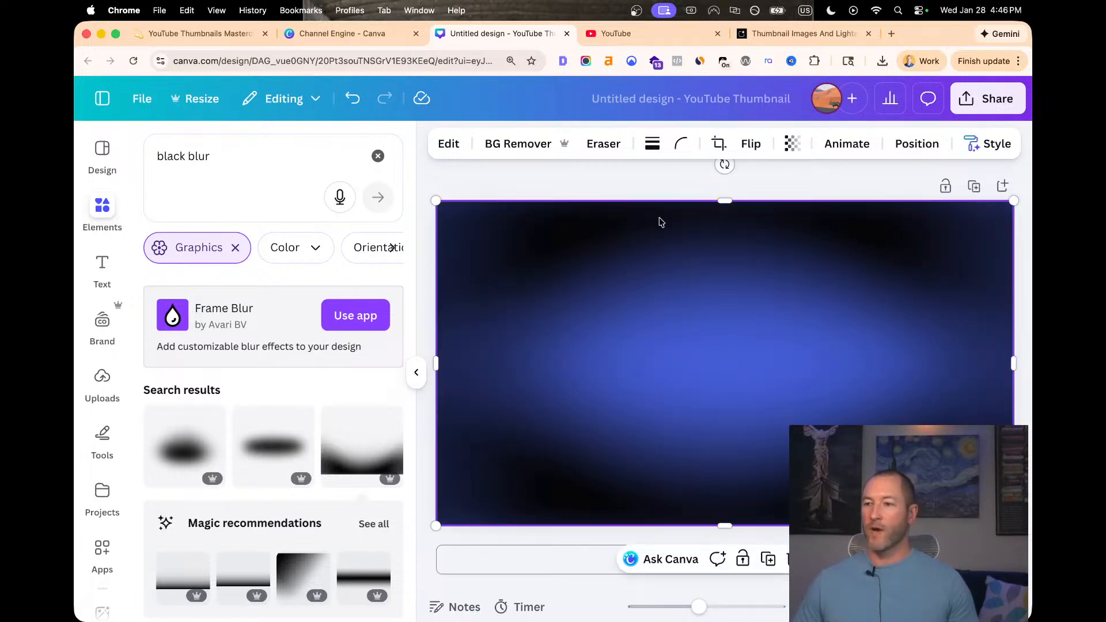
Move the flipped black blur up slightly past the page's upper edge to lighten the darkening at the top of the background
{"action": "left_click", "coordinate": [626, 181]}
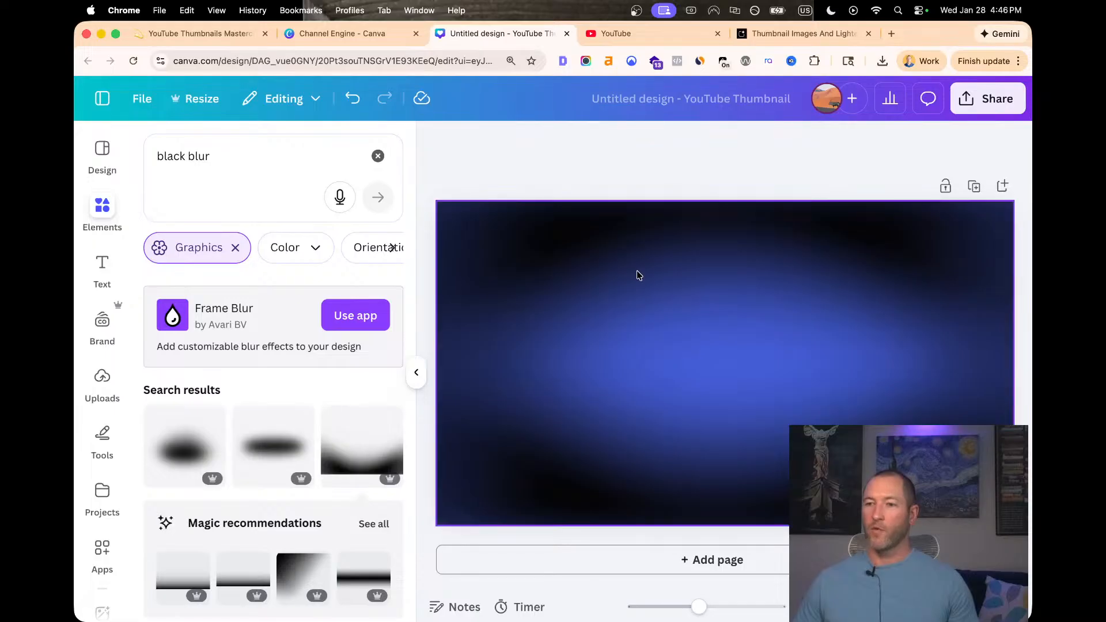
{"action": "left_click_drag", "start_coordinate": [726, 299], "coordinate": [725, 265]}
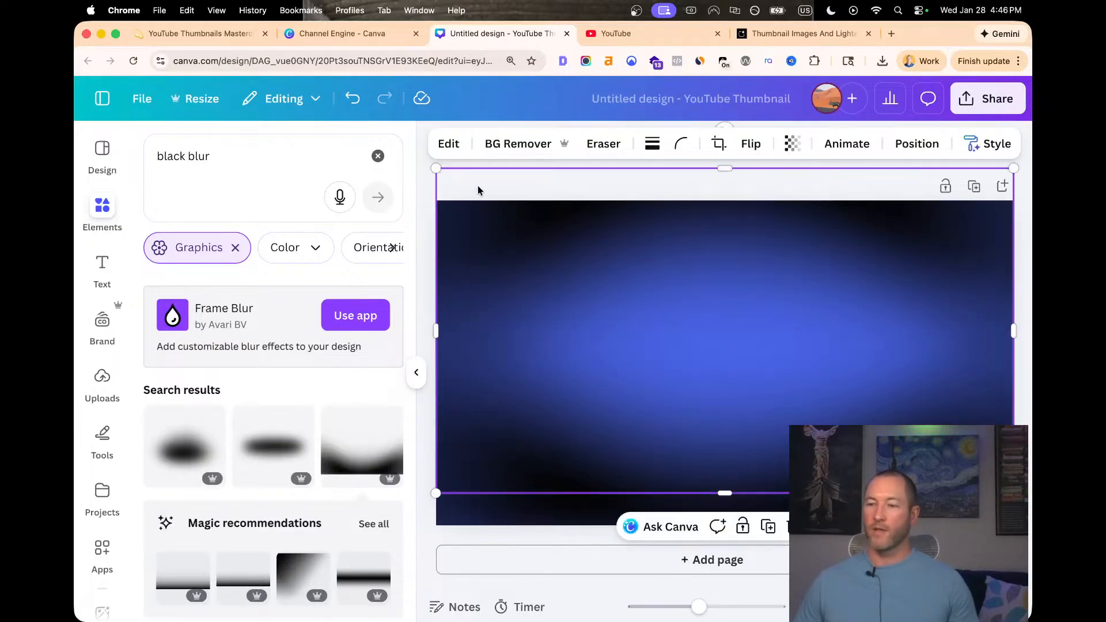
{"action": "left_click", "coordinate": [478, 190]}
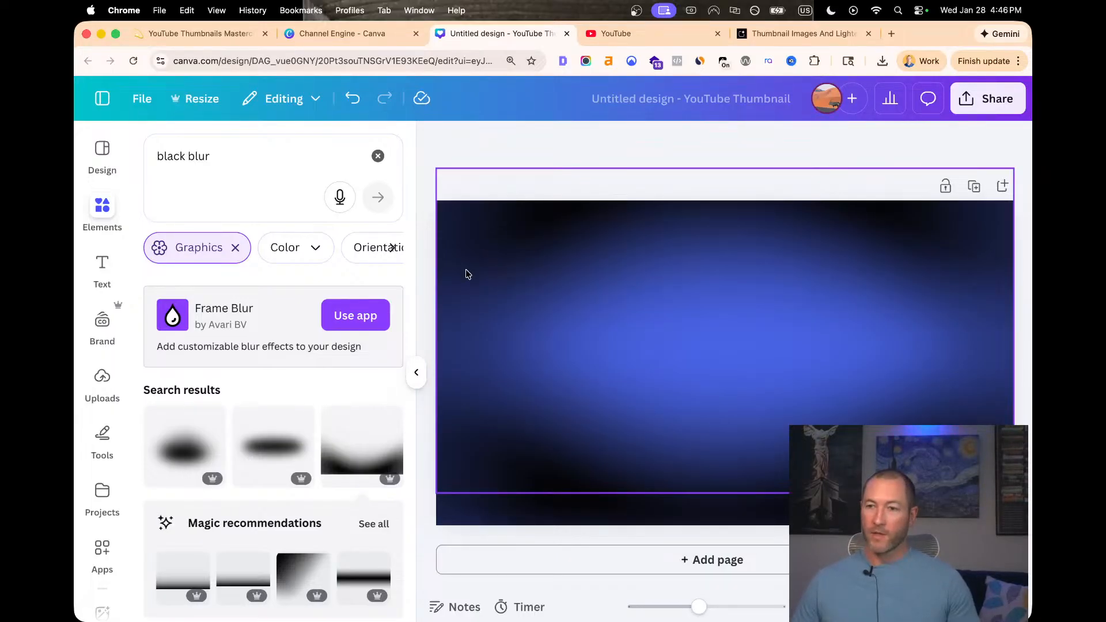
Try narrowing the flipped black blur from its left side to about two thirds of the page width, and undo the resize
{"action": "left_click", "coordinate": [539, 284]}
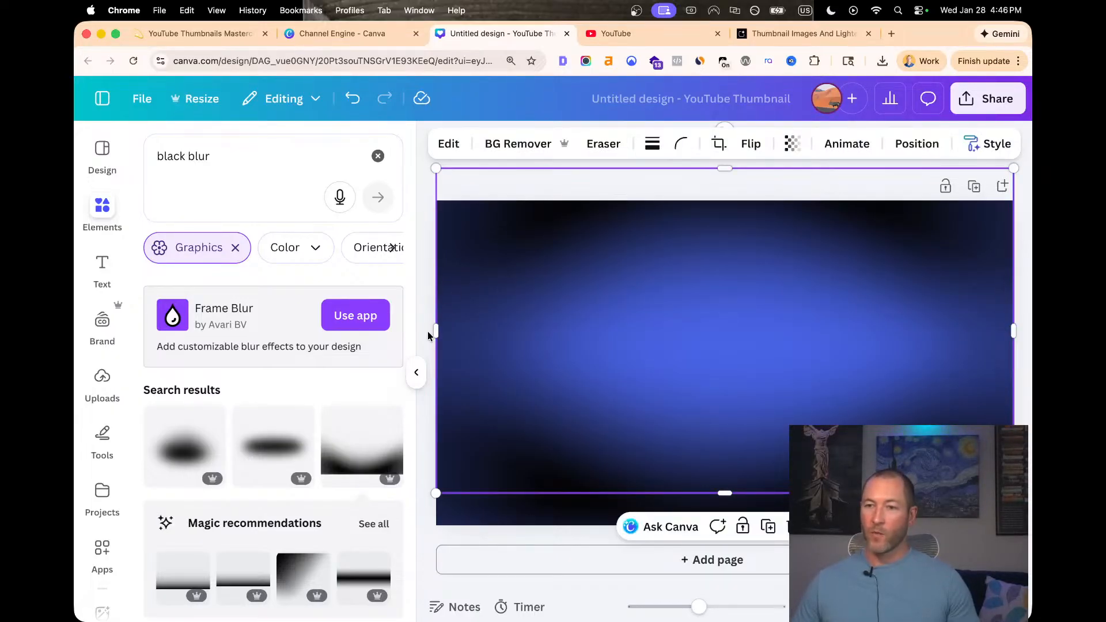
{"action": "left_click_drag", "start_coordinate": [433, 332], "coordinate": [616, 333]}
{"action": "left_click", "coordinate": [564, 192]}
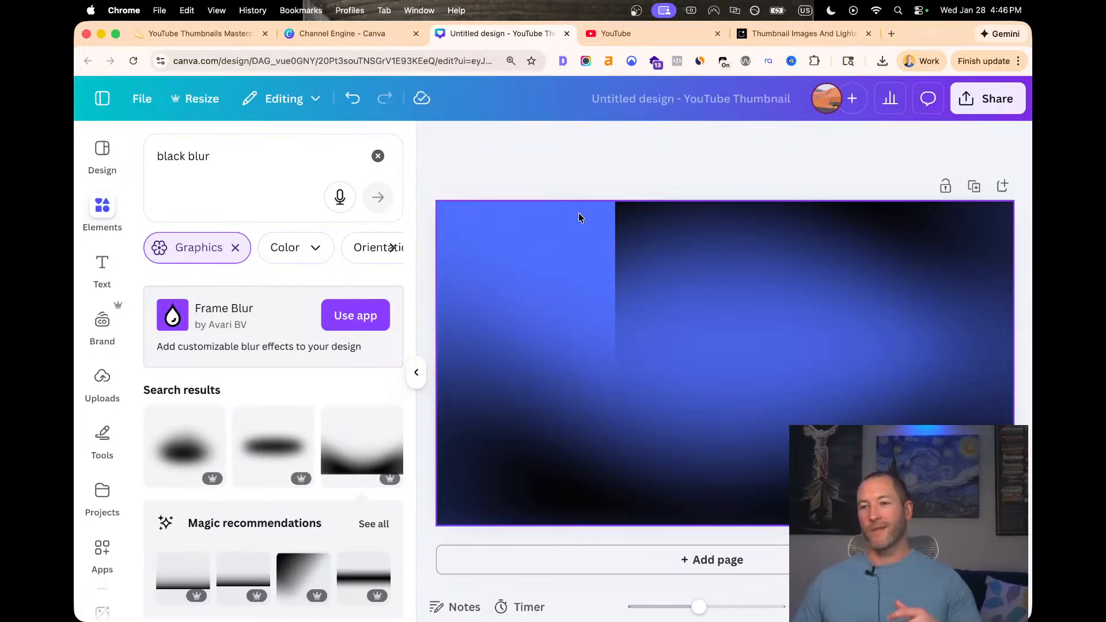
{"action": "left_click", "coordinate": [690, 293]}
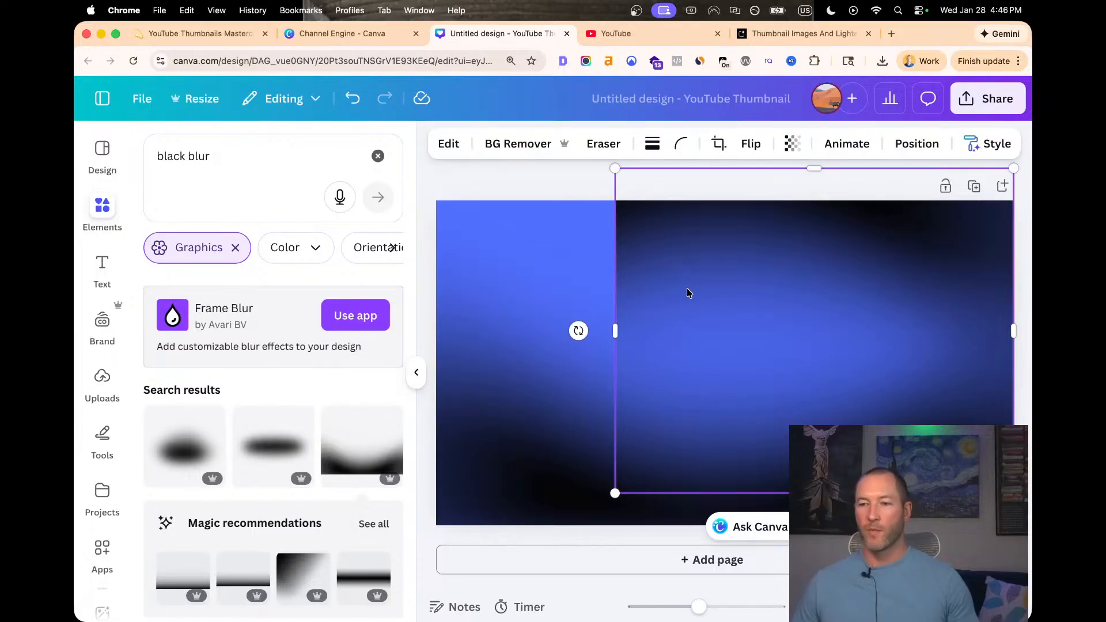
{"action": "key", "text": "super+z"}
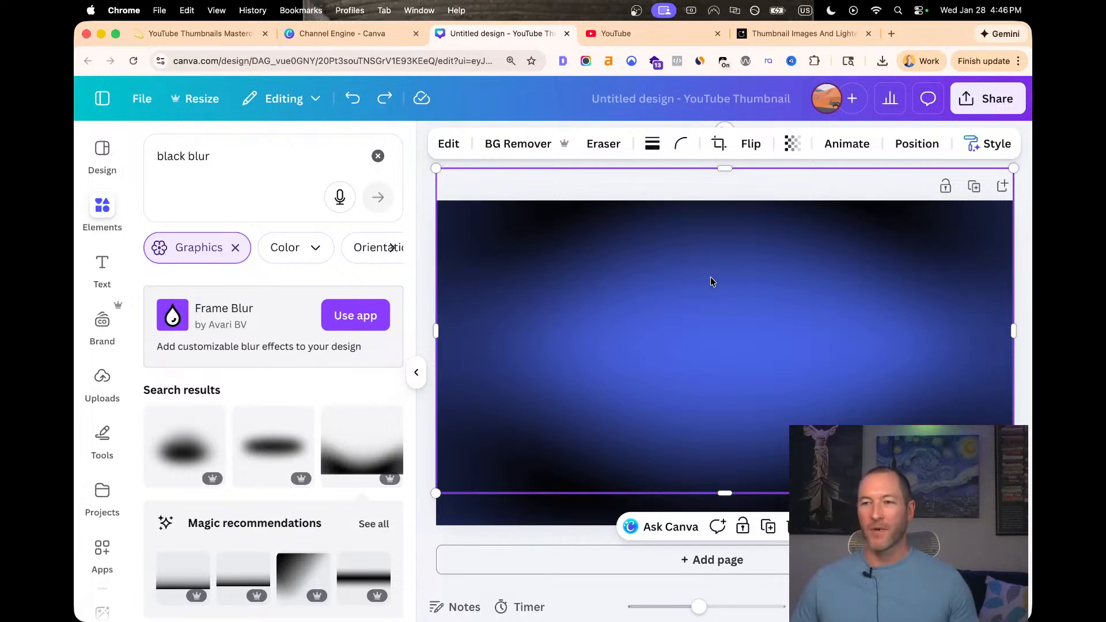
{"action": "left_click", "coordinate": [751, 144]}
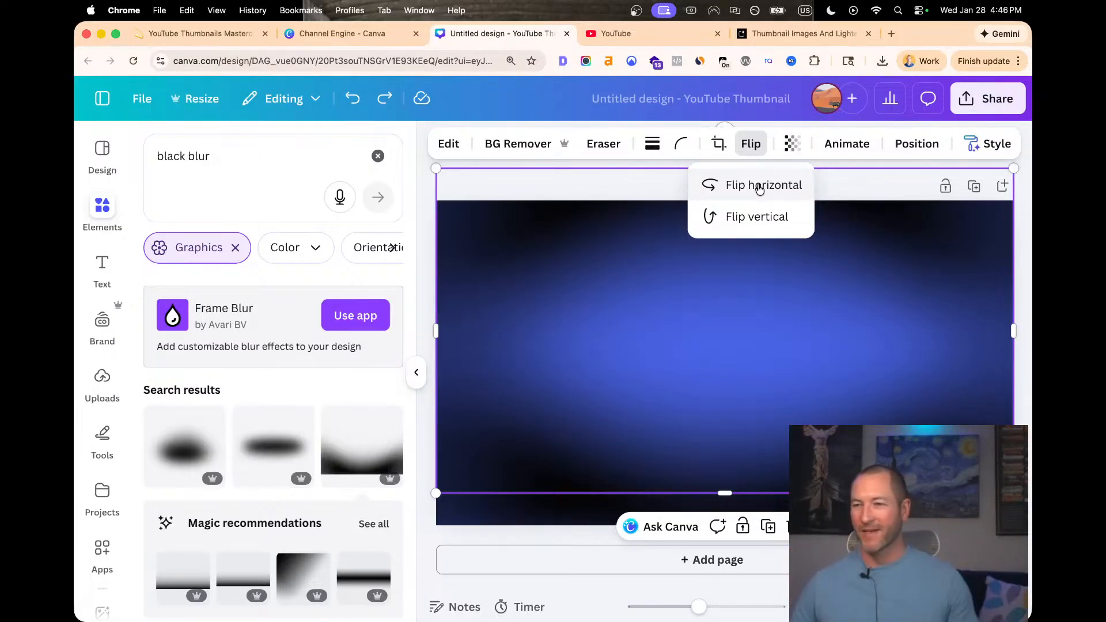
{"action": "left_click", "coordinate": [625, 189]}
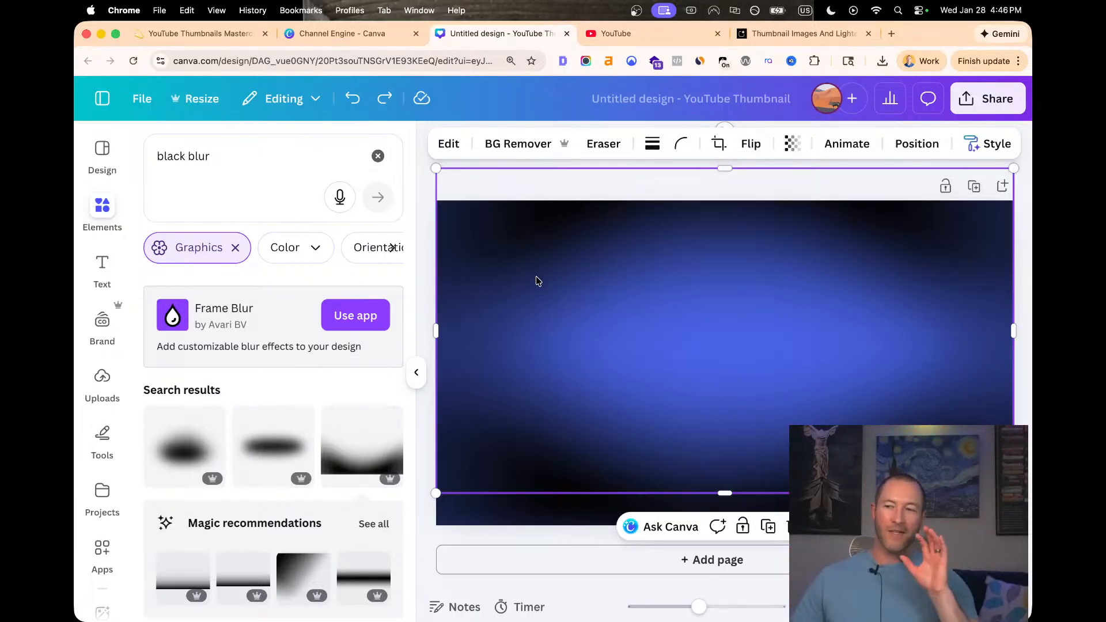
{"action": "left_click", "coordinate": [430, 197]}
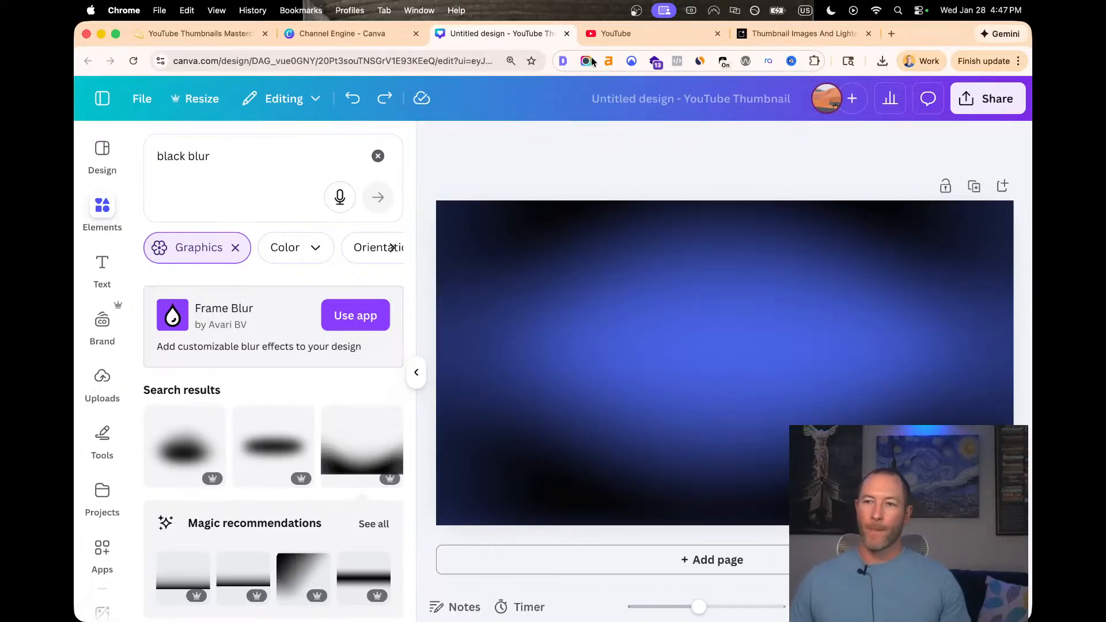
Switch to YouTube and look over the video thumbnails at the start of the home feed in light mode
{"action": "left_click", "coordinate": [628, 34]}
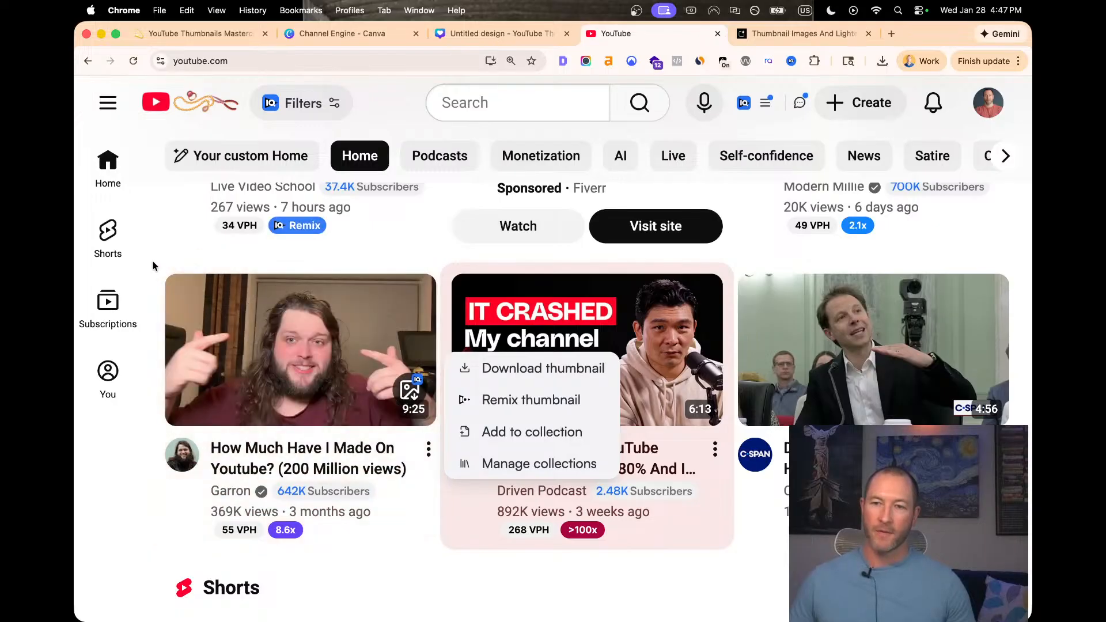
{"action": "scroll", "coordinate": [346, 461], "scroll_direction": "up", "scroll_amount": 12}
{"action": "scroll", "coordinate": [352, 458], "scroll_direction": "down", "scroll_amount": 1}
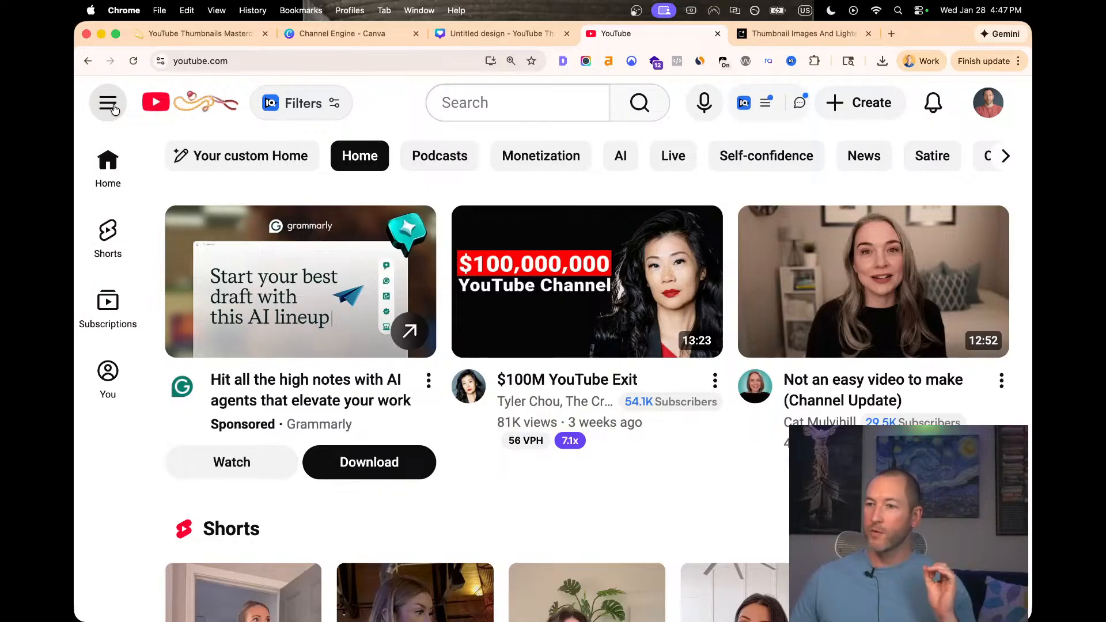
Set the browser's appearance mode to Dark in the Chrome settings
{"action": "left_click", "coordinate": [1018, 62]}
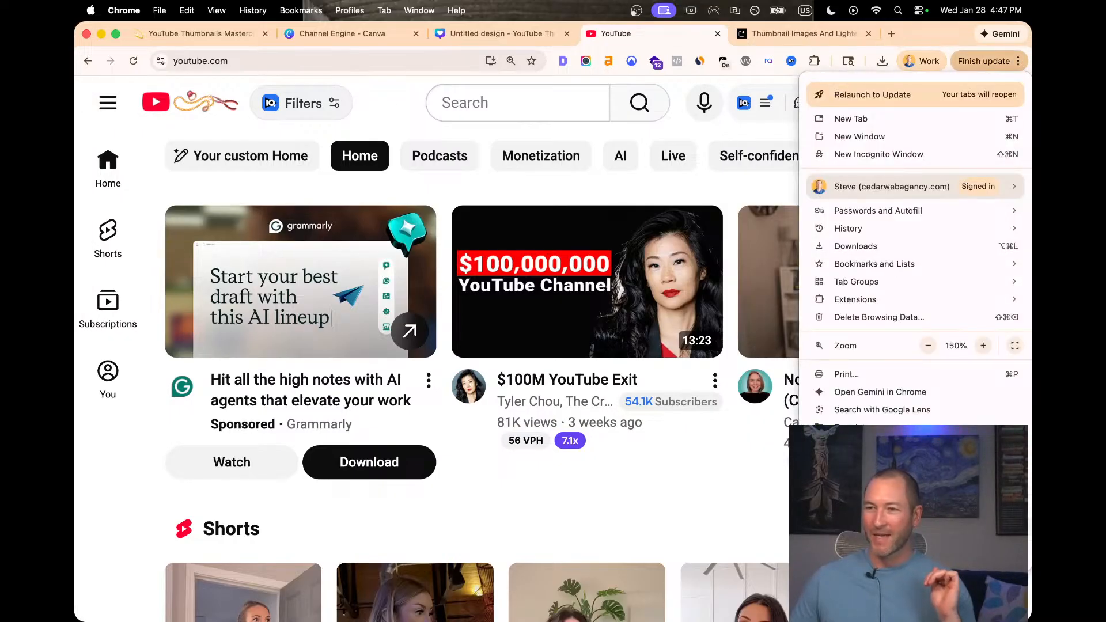
{"action": "left_click", "coordinate": [849, 529]}
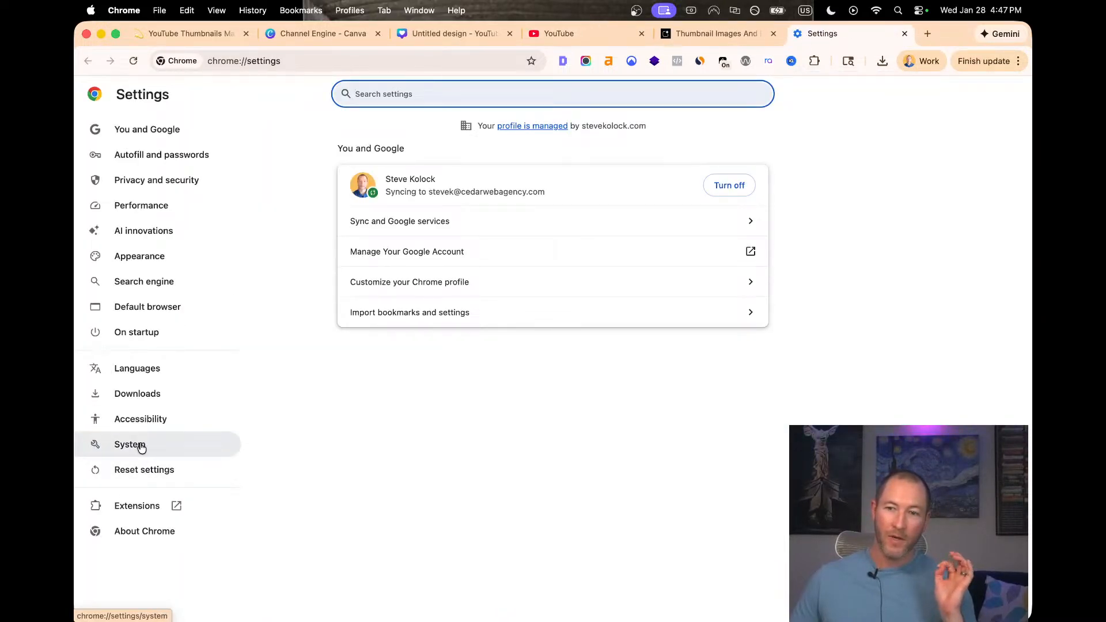
{"action": "left_click", "coordinate": [141, 448]}
{"action": "left_click", "coordinate": [129, 264]}
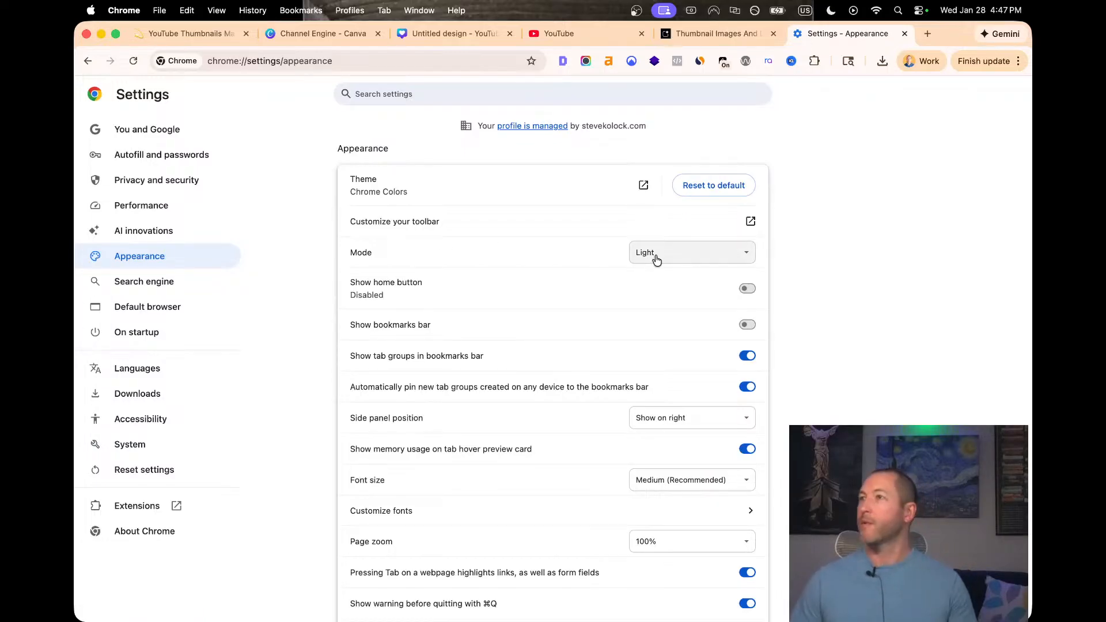
{"action": "key", "text": "super+equal"}
{"action": "key", "text": "super+equal"}
{"action": "key", "text": "super+equal"}
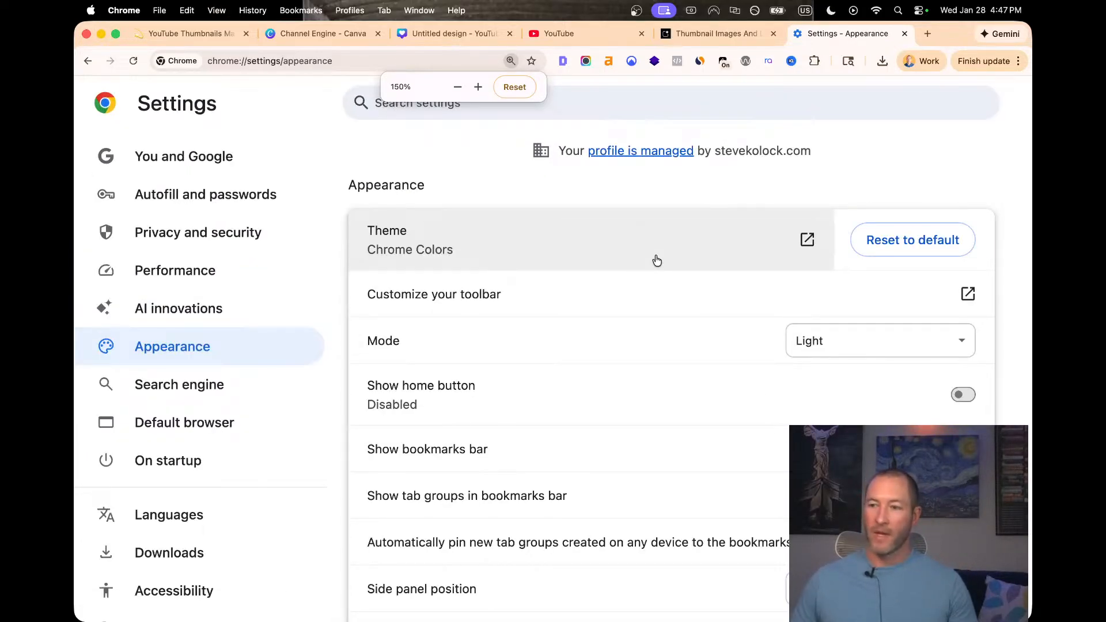
{"action": "left_click", "coordinate": [823, 340]}
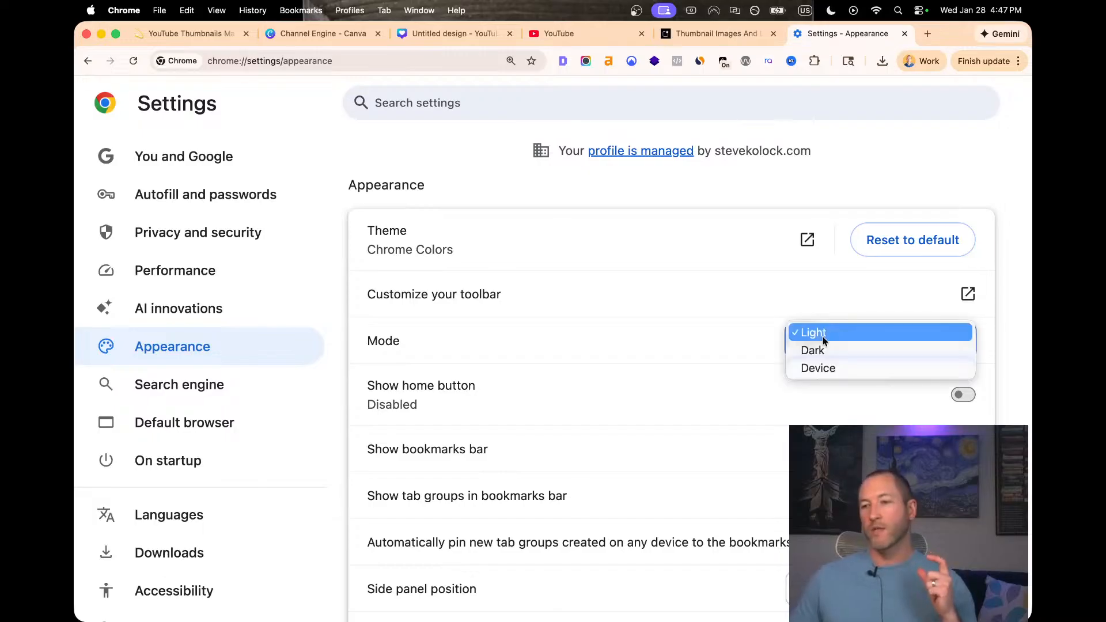
{"action": "left_click", "coordinate": [823, 351]}
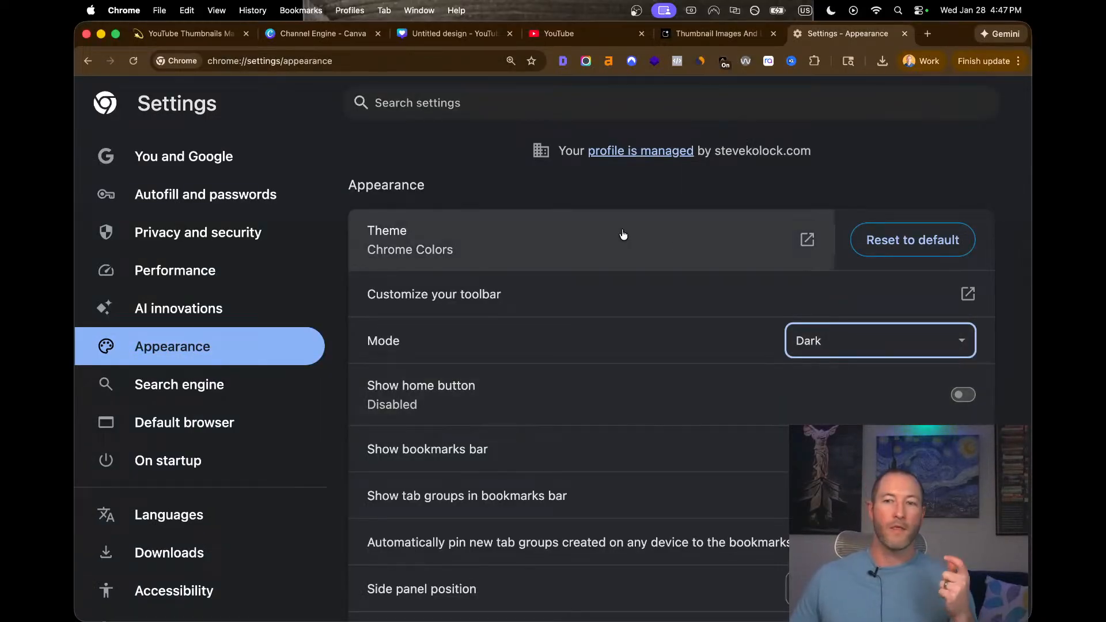
Switch to YouTube and examine how the first video thumbnails in the home feed stand out against the dark page background
{"action": "left_click", "coordinate": [555, 36]}
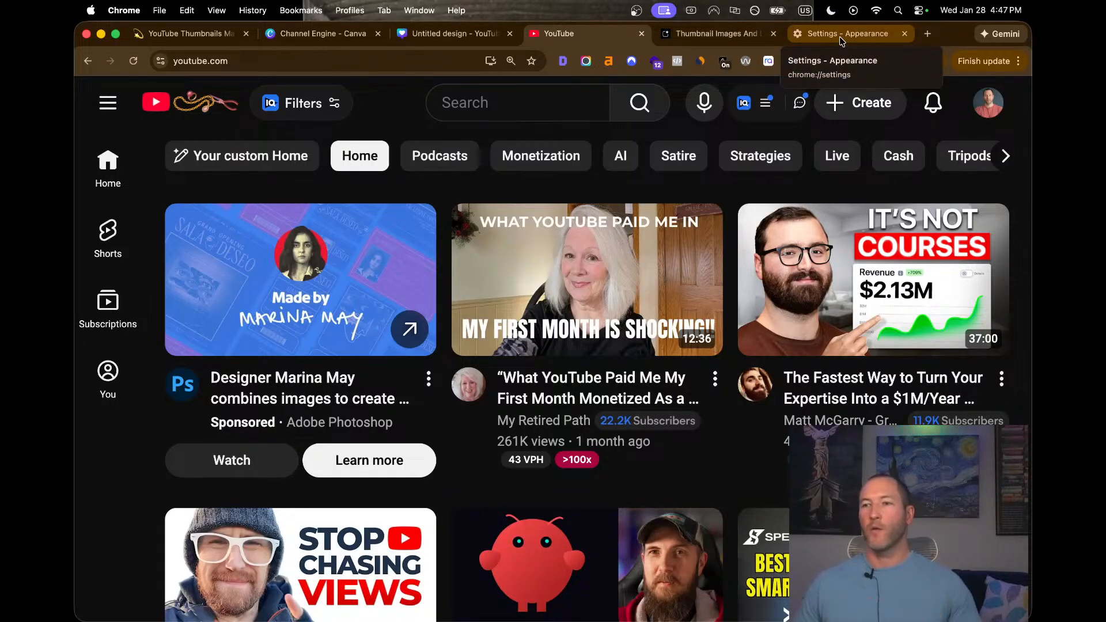
{"action": "left_click", "coordinate": [463, 41]}
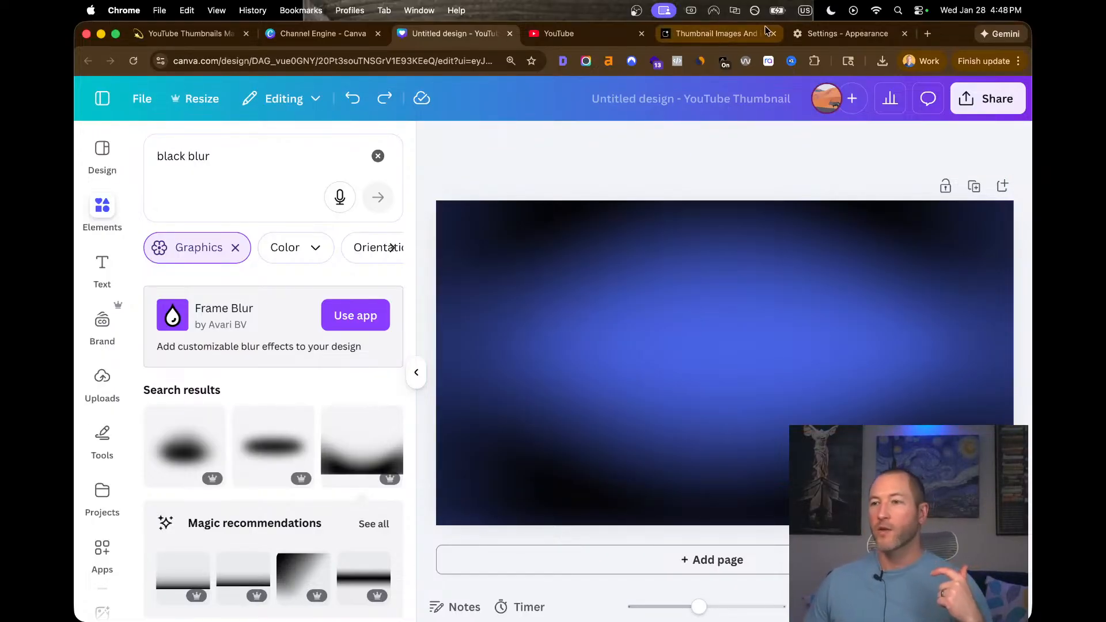
{"action": "left_click", "coordinate": [713, 35]}
{"action": "left_click", "coordinate": [559, 34]}
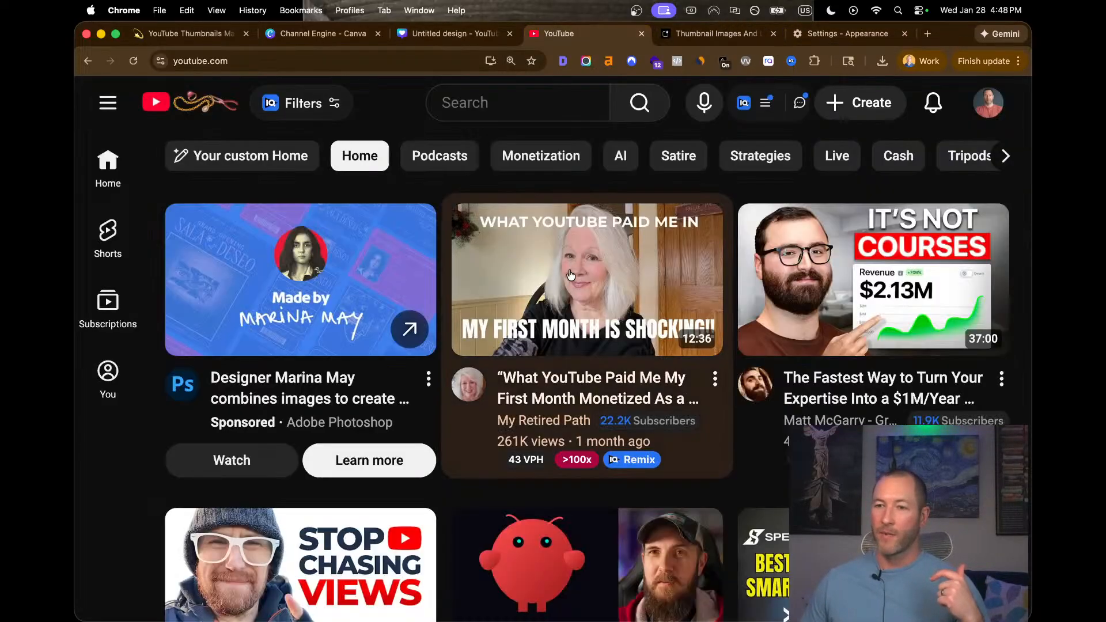
{"action": "scroll", "coordinate": [396, 362], "scroll_direction": "down", "scroll_amount": 2}
{"action": "scroll", "coordinate": [395, 362], "scroll_direction": "down", "scroll_amount": 10}
{"action": "scroll", "coordinate": [576, 375], "scroll_direction": "up", "scroll_amount": 6}
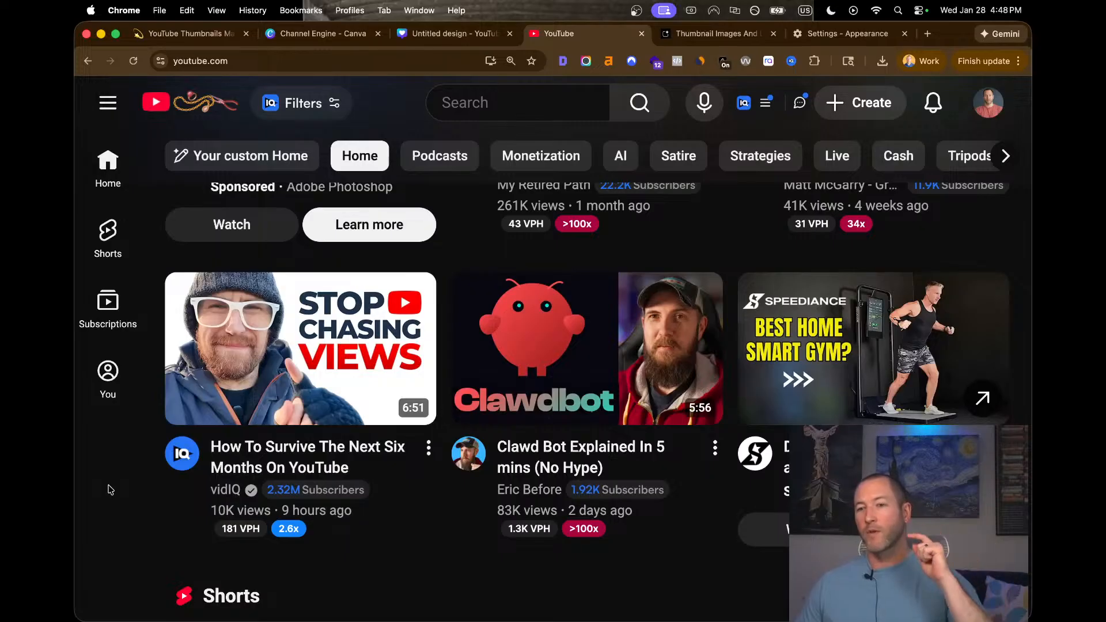
{"action": "scroll", "coordinate": [122, 487], "scroll_direction": "down", "scroll_amount": 1}
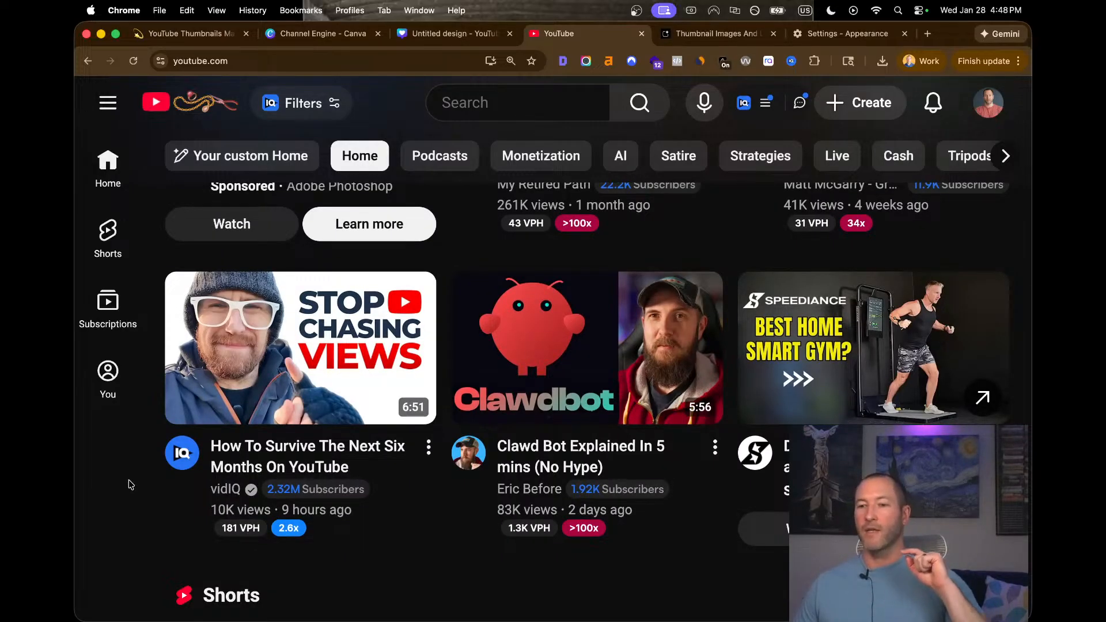
Compare the light and dark video thumbnails below the Shorts row with those at the start of the dark YouTube feed
{"action": "scroll", "coordinate": [120, 498], "scroll_direction": "down", "scroll_amount": 6}
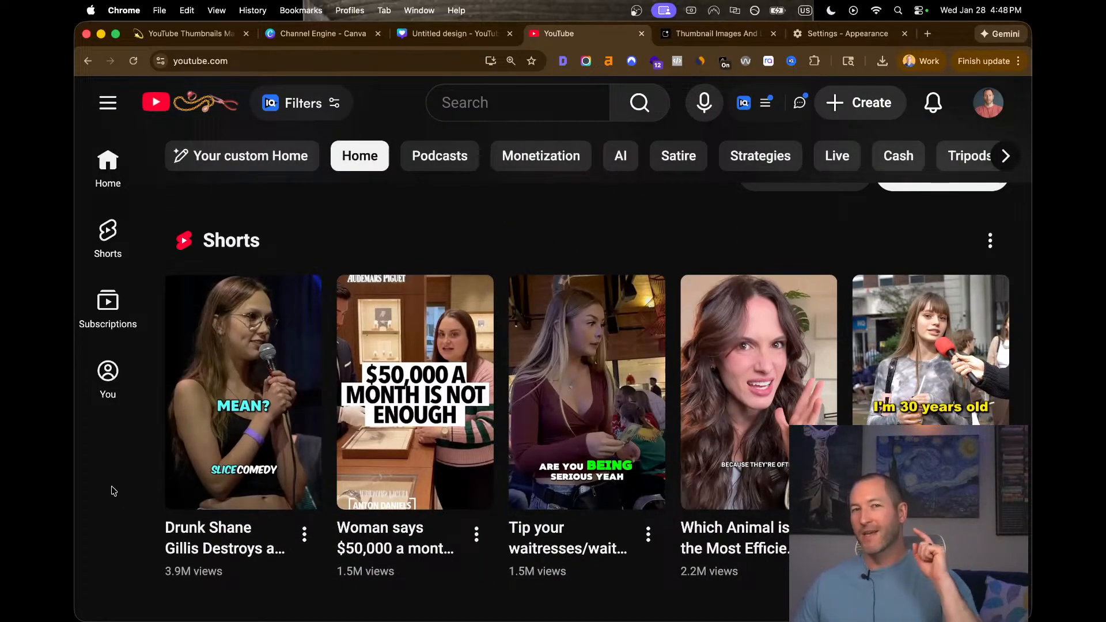
{"action": "scroll", "coordinate": [114, 493], "scroll_direction": "down", "scroll_amount": 4}
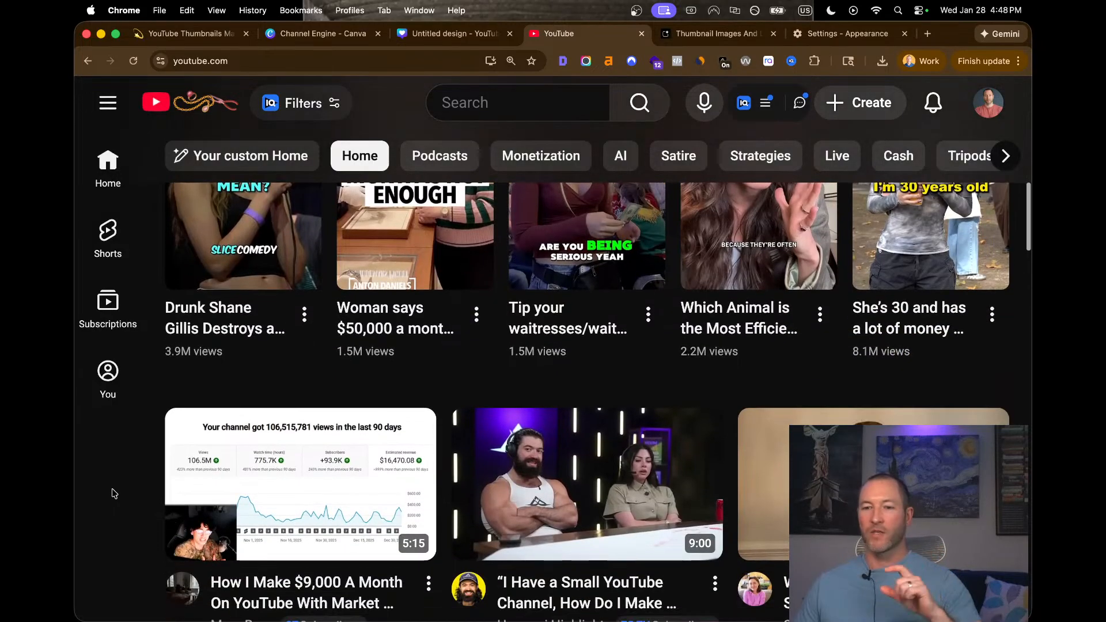
{"action": "scroll", "coordinate": [114, 494], "scroll_direction": "down", "scroll_amount": 3}
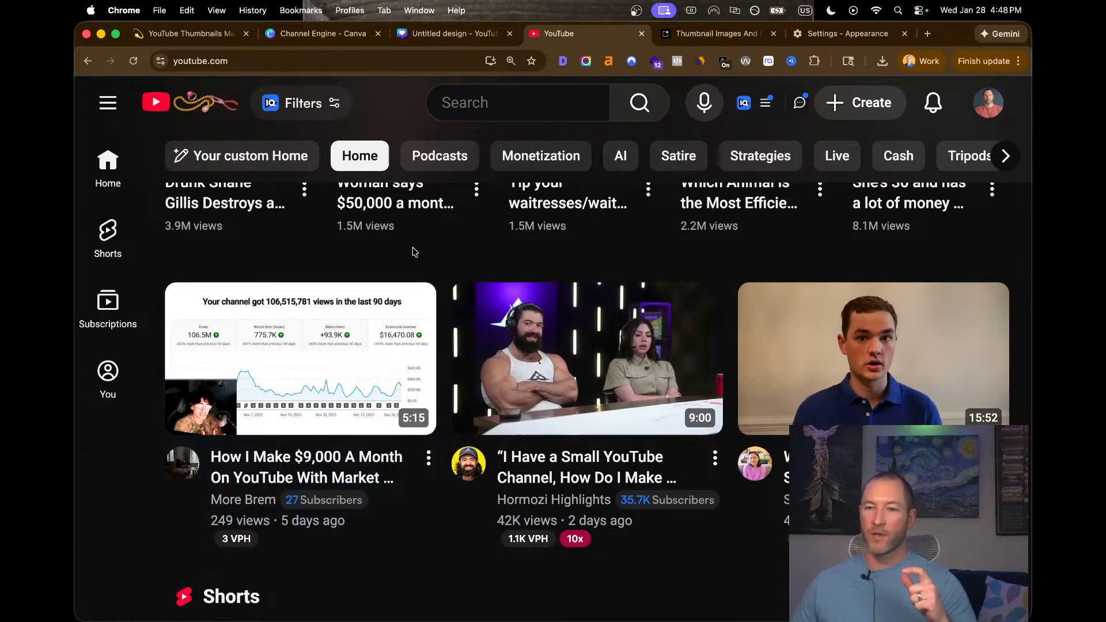
{"action": "mouse_move", "coordinate": [618, 473]}
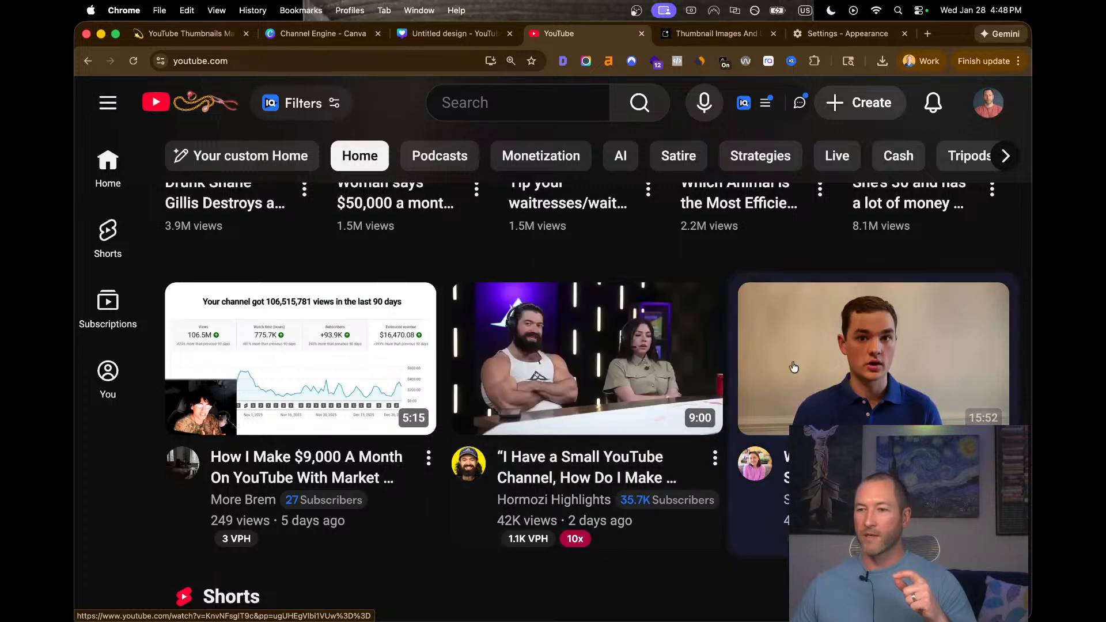
{"action": "mouse_move", "coordinate": [658, 376]}
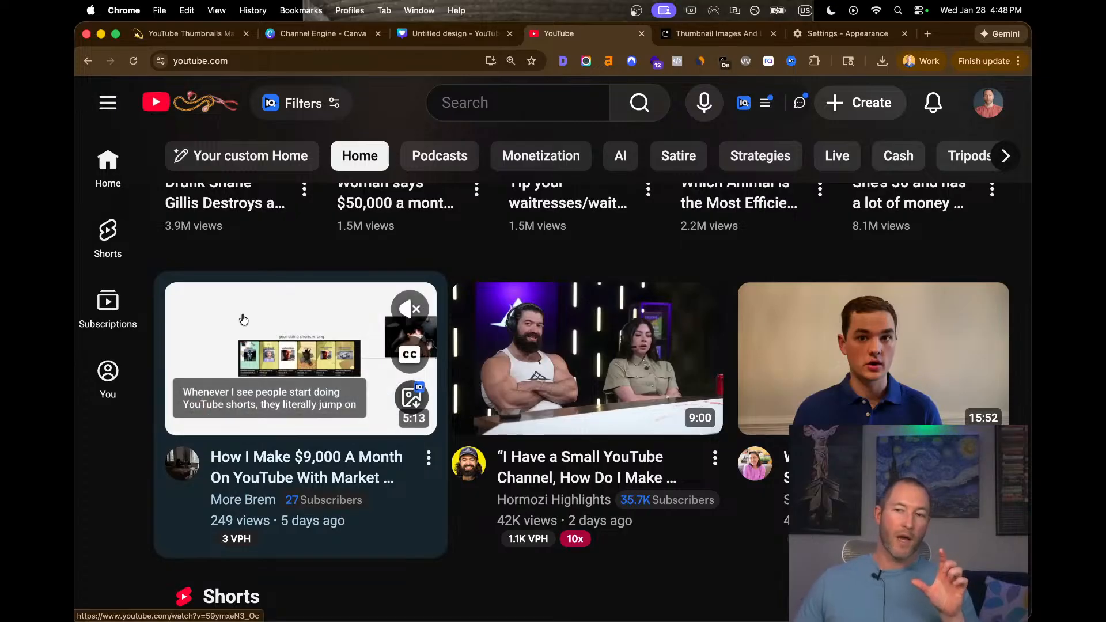
{"action": "mouse_move", "coordinate": [254, 327]}
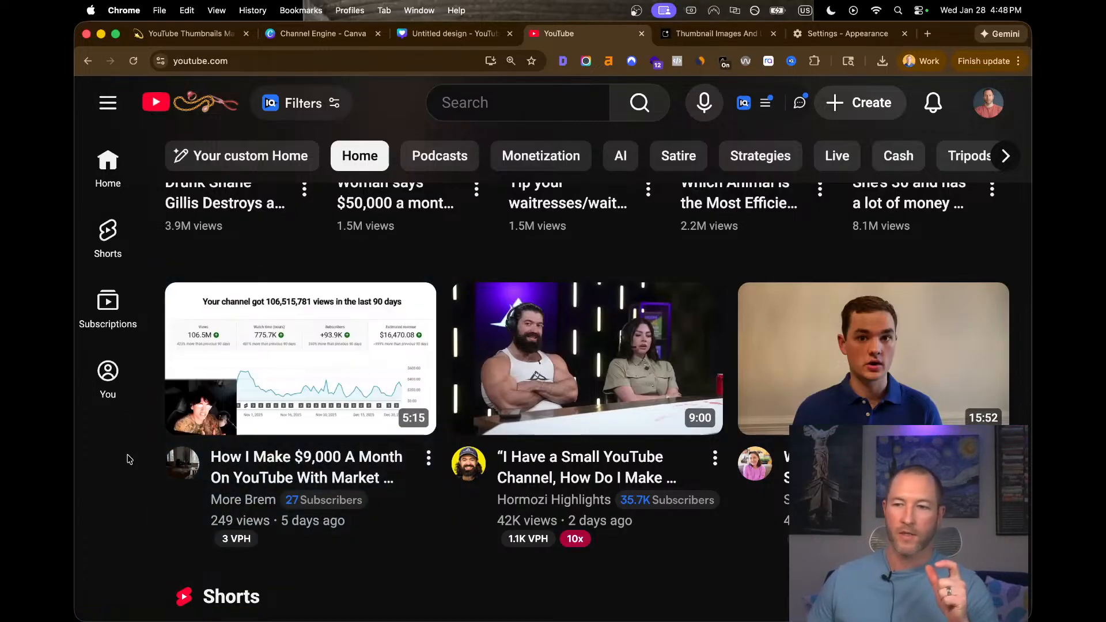
{"action": "scroll", "coordinate": [128, 460], "scroll_direction": "up", "scroll_amount": 10}
{"action": "scroll", "coordinate": [128, 459], "scroll_direction": "up", "scroll_amount": 5}
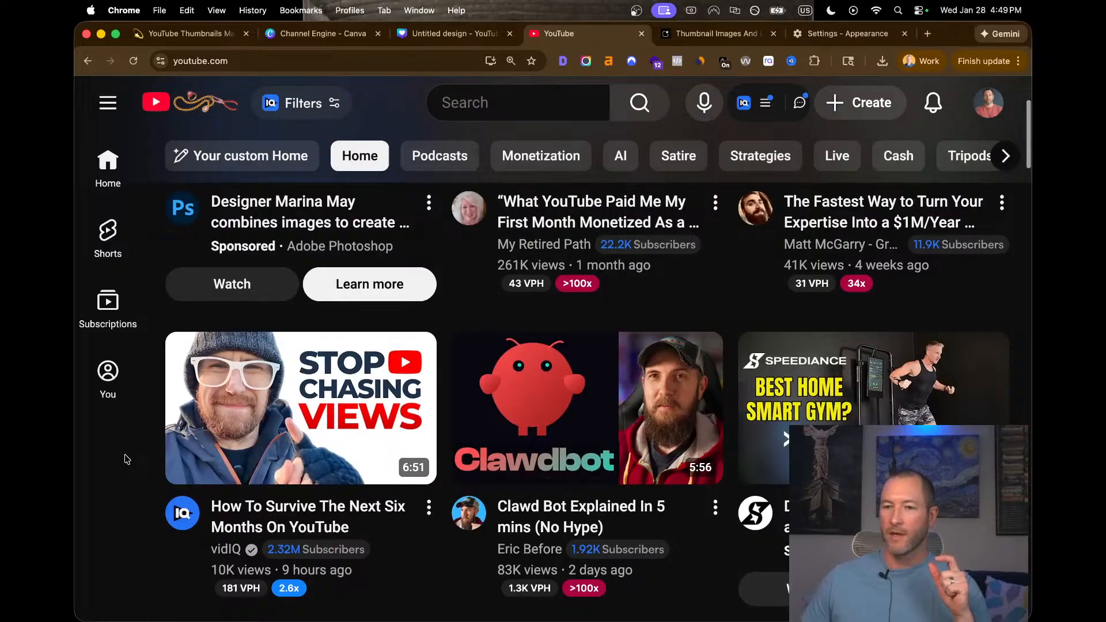
{"action": "scroll", "coordinate": [116, 458], "scroll_direction": "down", "scroll_amount": 1}
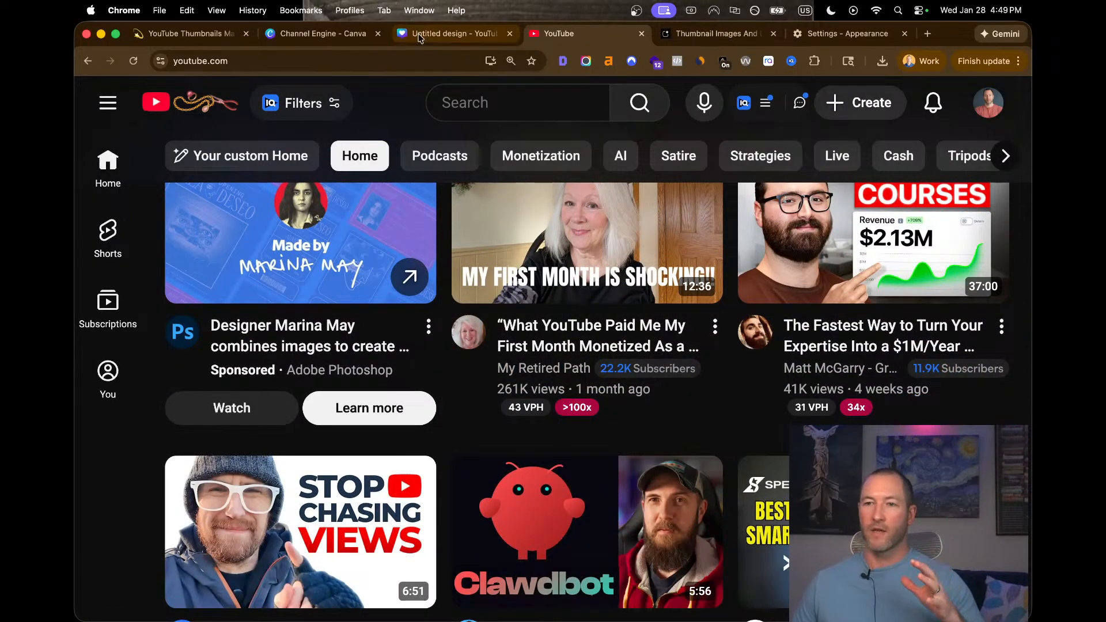
Switch to the Notion masterclass notes and review the topic list under "How to Make a Thumbnail"
{"action": "left_click", "coordinate": [294, 34]}
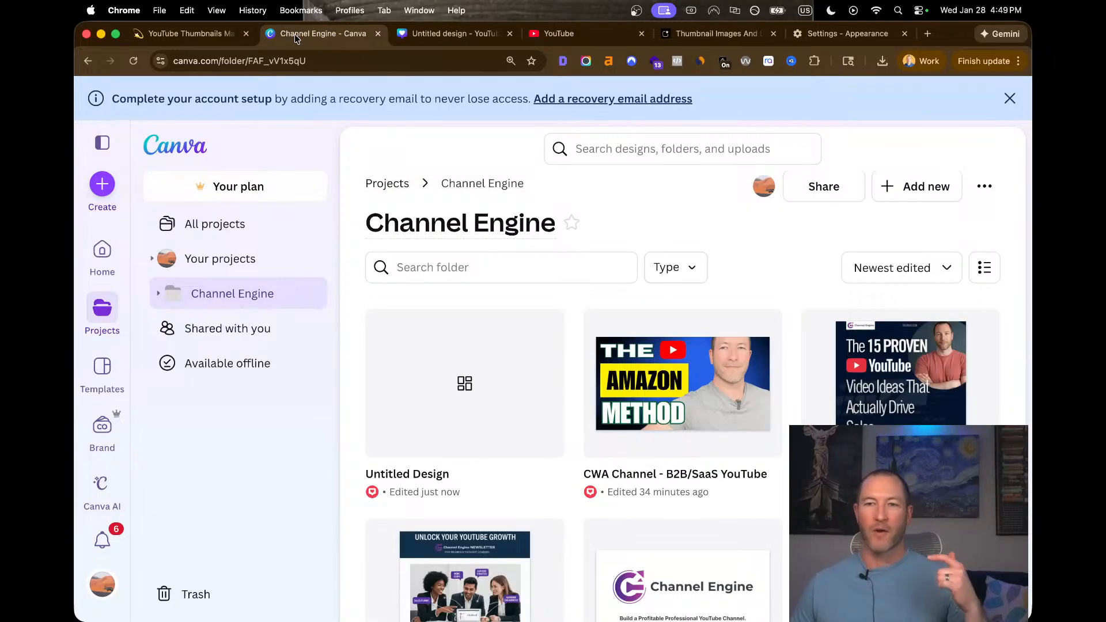
{"action": "left_click", "coordinate": [409, 35]}
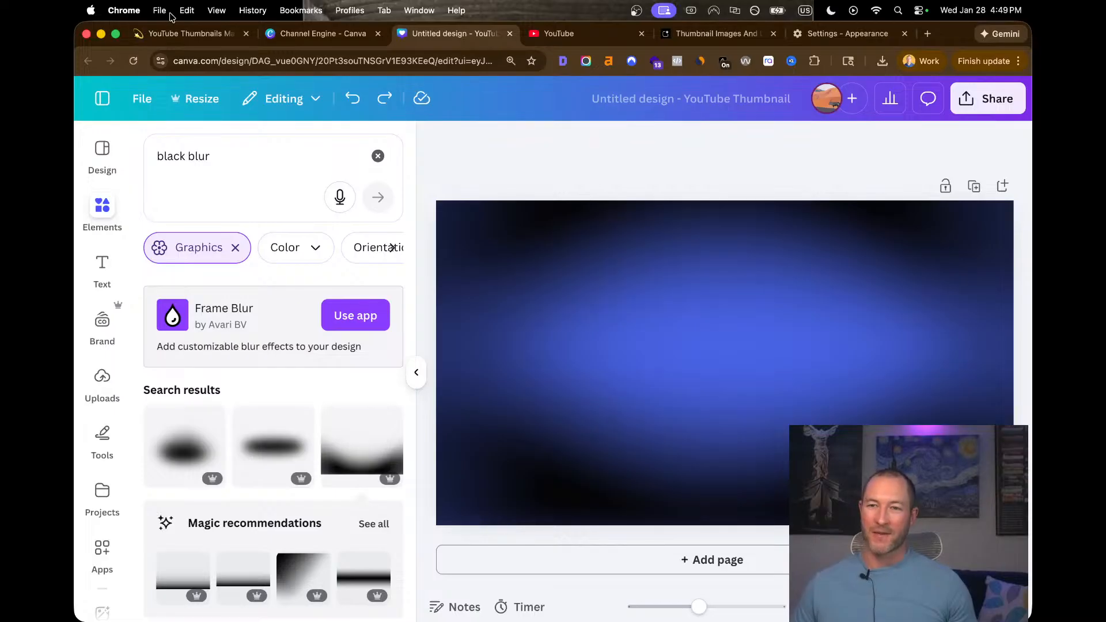
{"action": "left_click", "coordinate": [184, 34]}
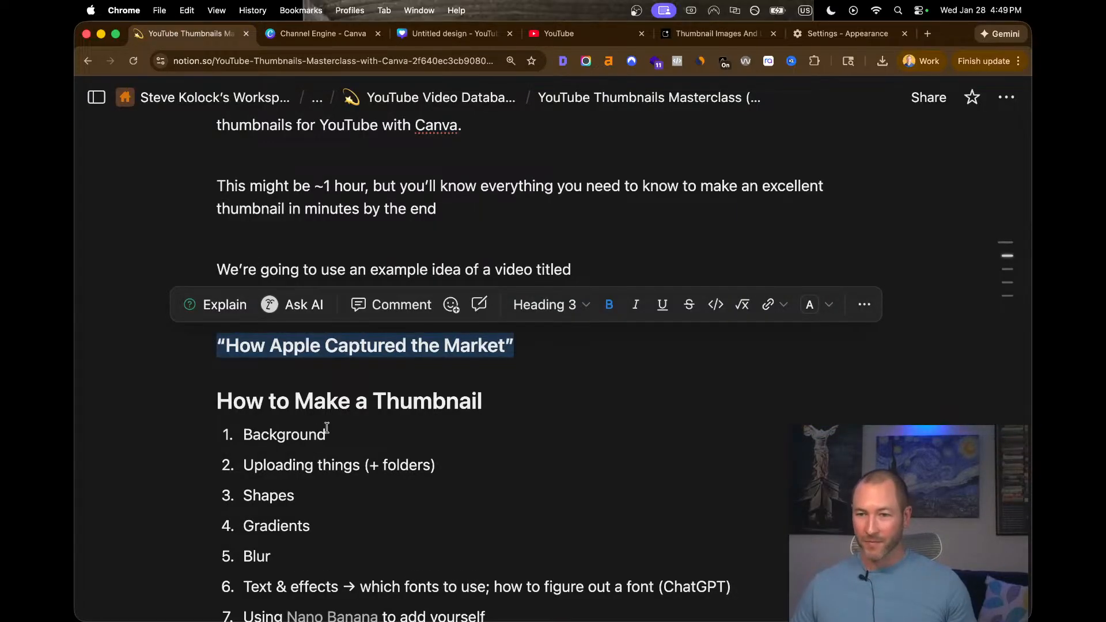
{"action": "left_click", "coordinate": [337, 432]}
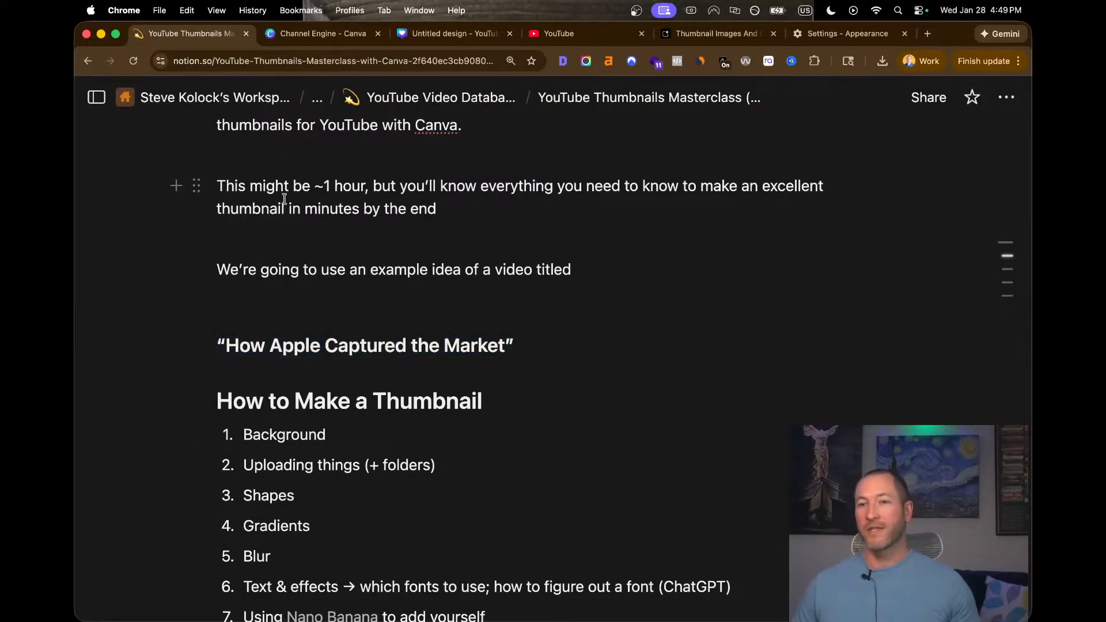
Set the browser's appearance mode to Light in the Chrome settings
{"action": "scroll", "coordinate": [285, 198], "scroll_direction": "down", "scroll_amount": 1}
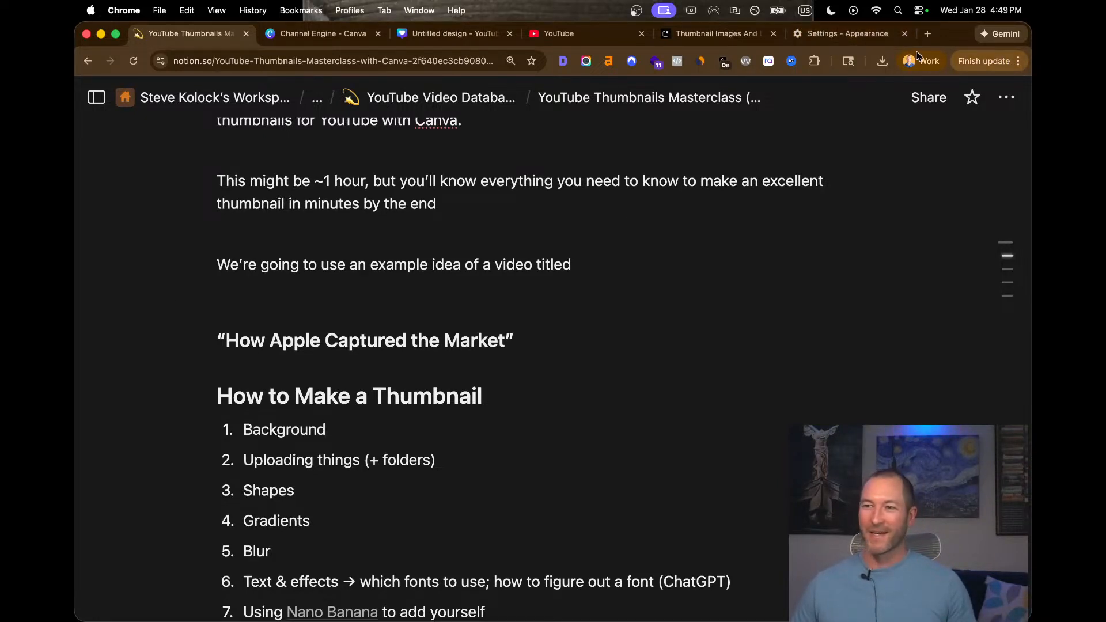
{"action": "left_click", "coordinate": [836, 35]}
{"action": "left_click", "coordinate": [827, 340]}
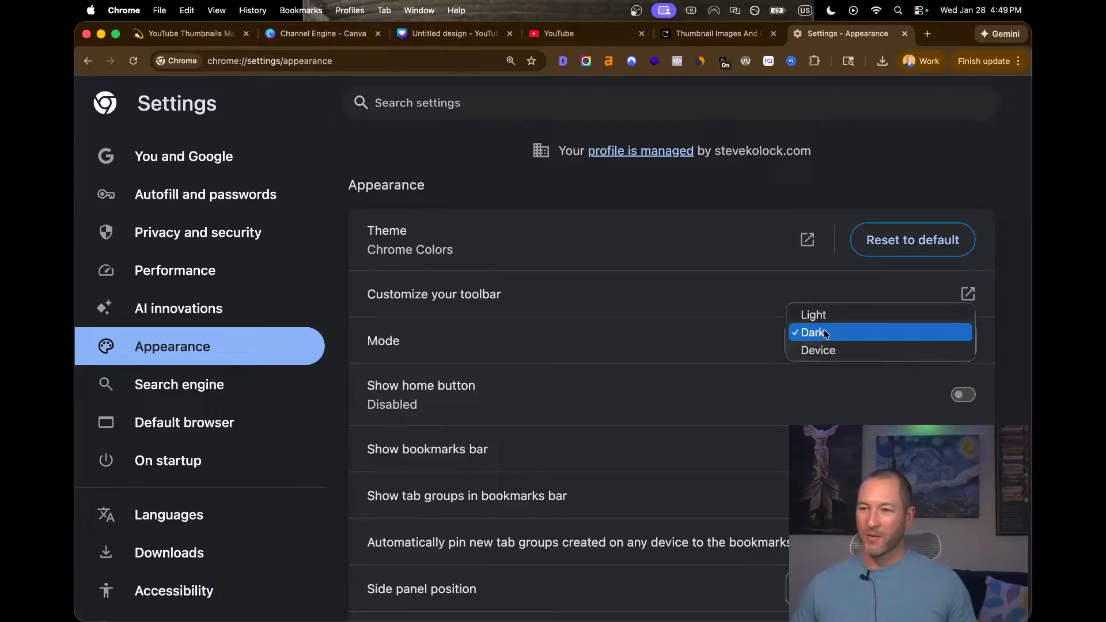
{"action": "left_click", "coordinate": [827, 316]}
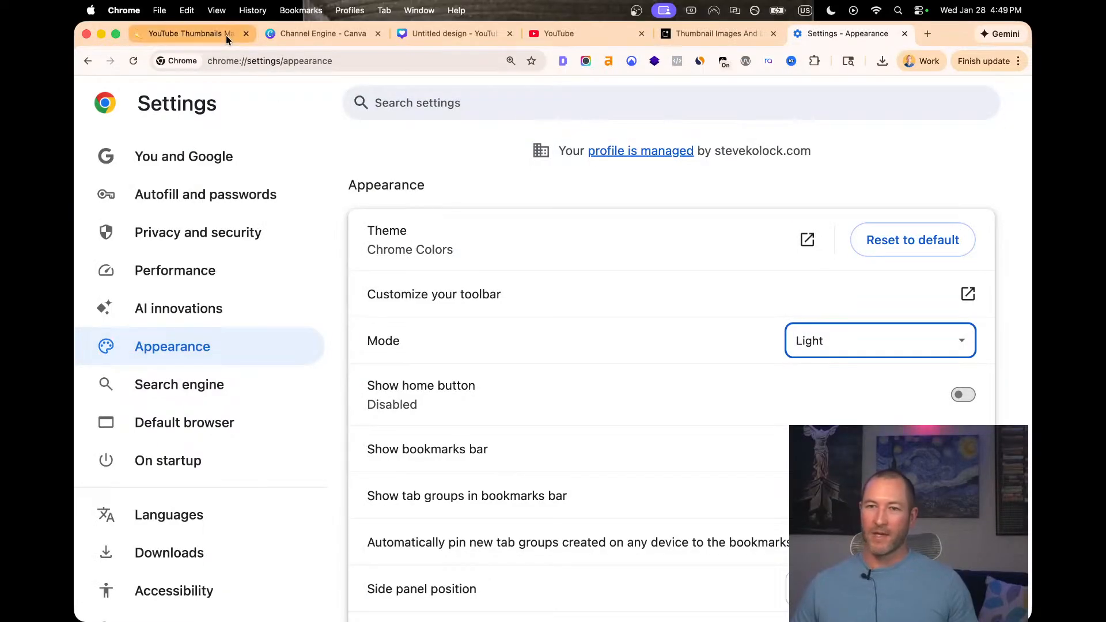
Switch to the Notion notes and review the Background and Uploading things topics under "How to Make a Thumbnail"
{"action": "left_click", "coordinate": [226, 36]}
{"action": "scroll", "coordinate": [331, 422], "scroll_direction": "down", "scroll_amount": 1}
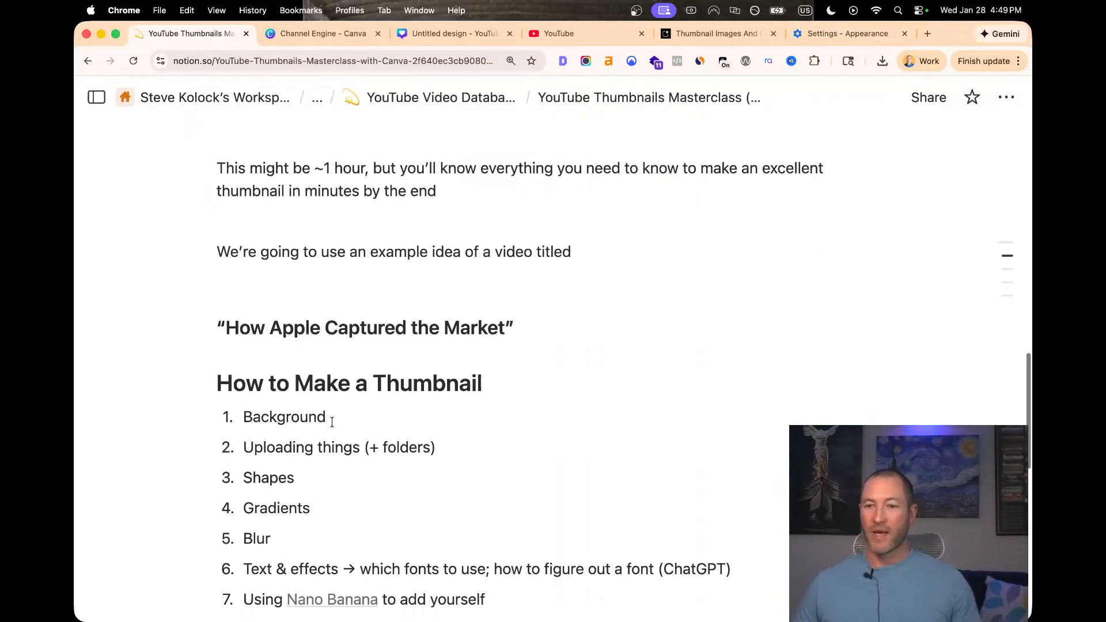
{"action": "double_click", "coordinate": [298, 418]}
{"action": "left_click", "coordinate": [291, 448]}
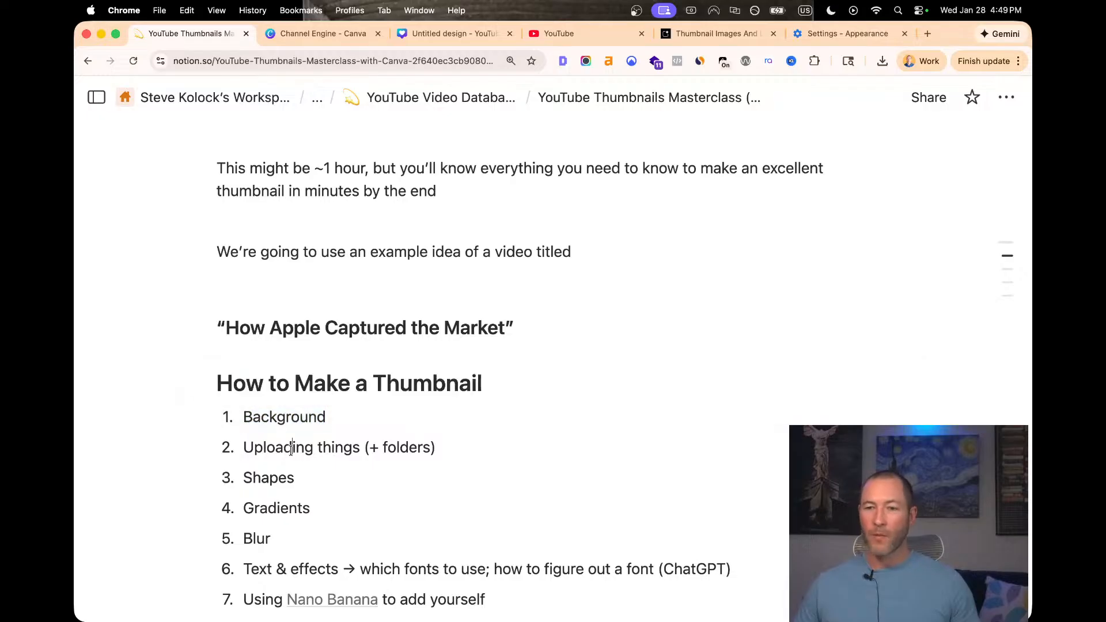
Switch to the Canva thumbnail design and inspect its layer list, from the top blur graphic down to the blue background
{"action": "left_click", "coordinate": [460, 34]}
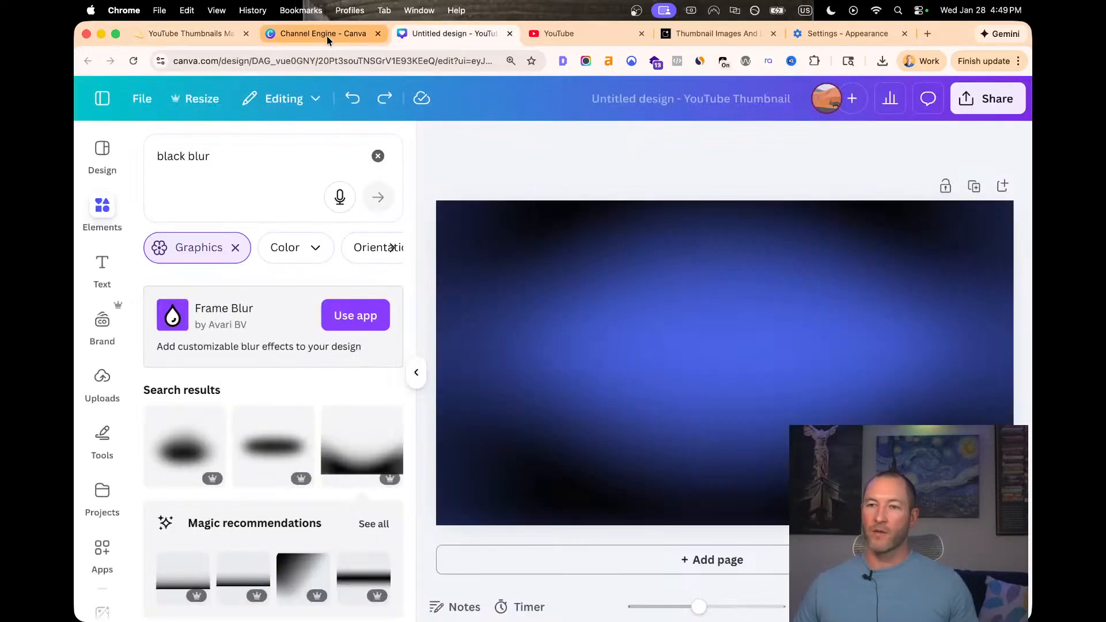
{"action": "left_click", "coordinate": [490, 264]}
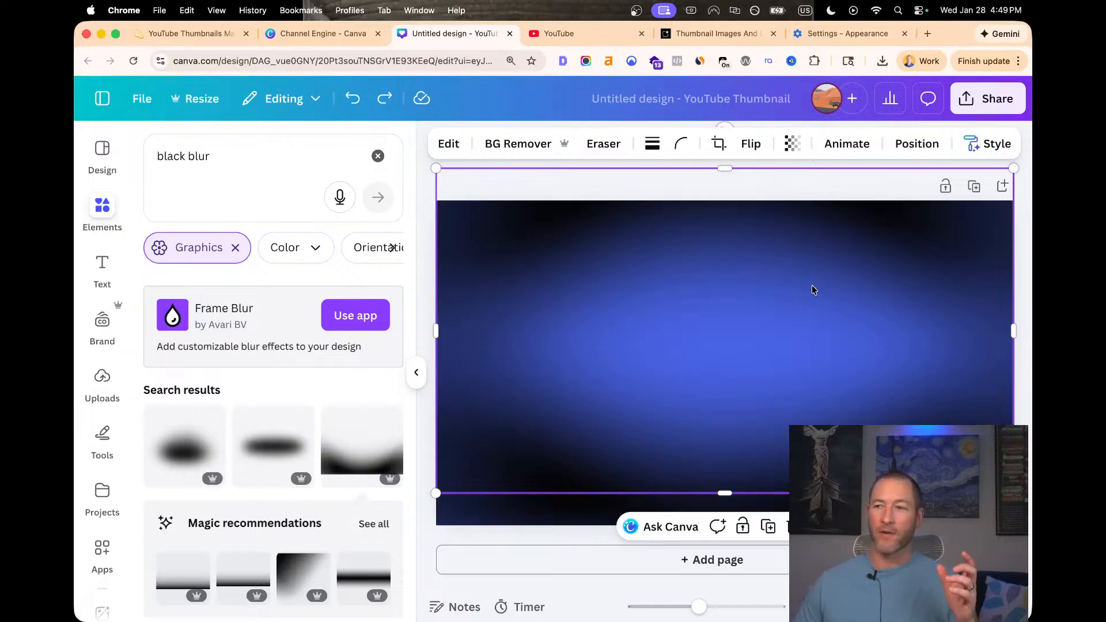
{"action": "left_click", "coordinate": [913, 145]}
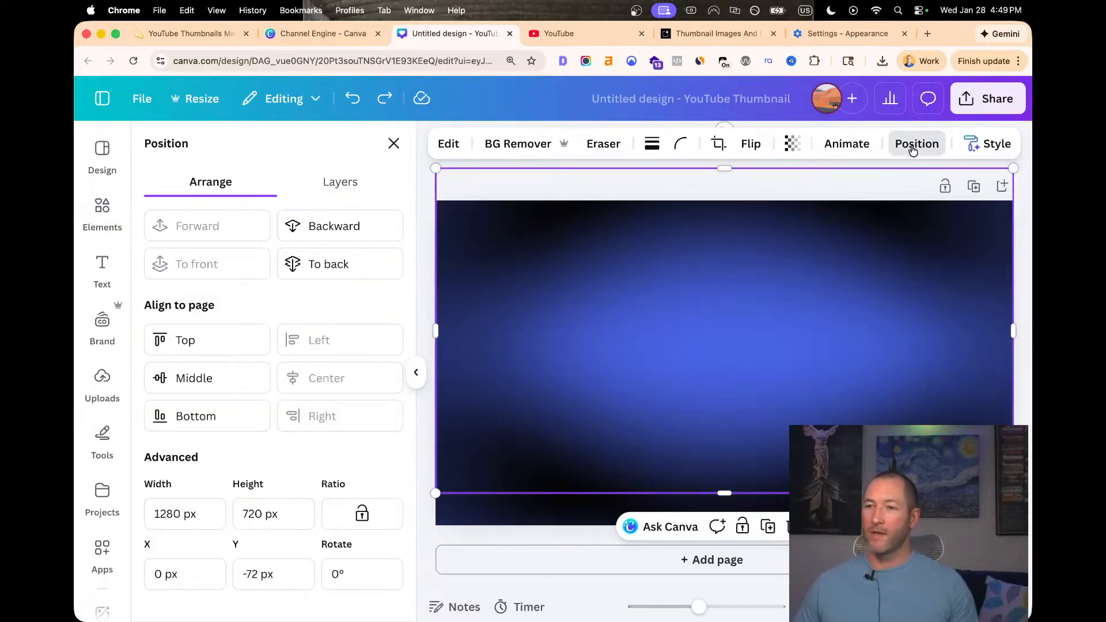
{"action": "left_click", "coordinate": [339, 183]}
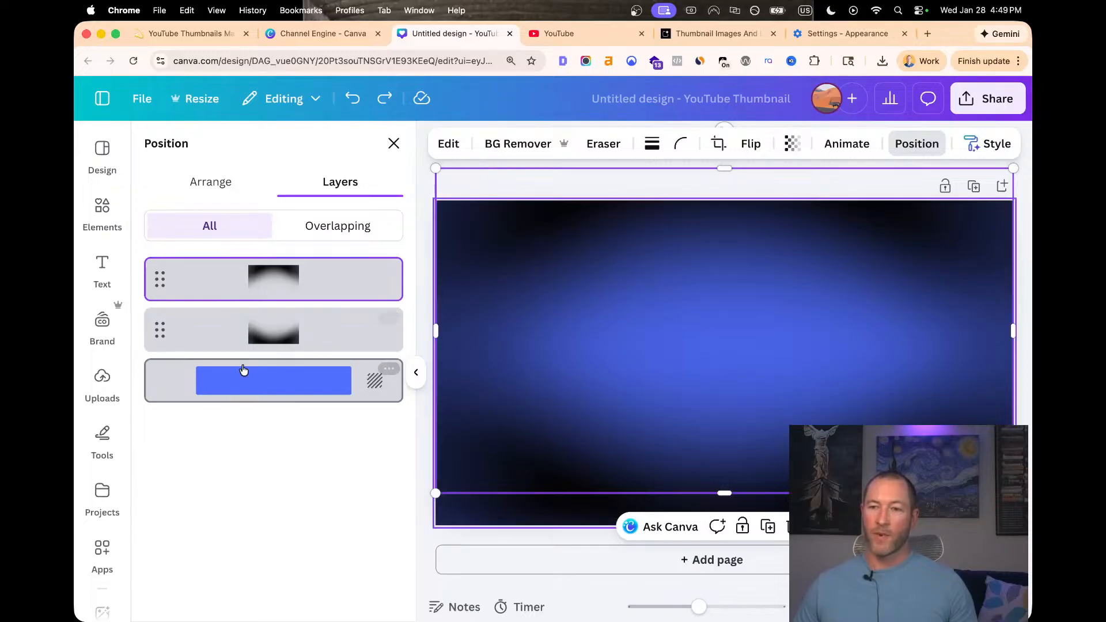
{"action": "left_click", "coordinate": [253, 386]}
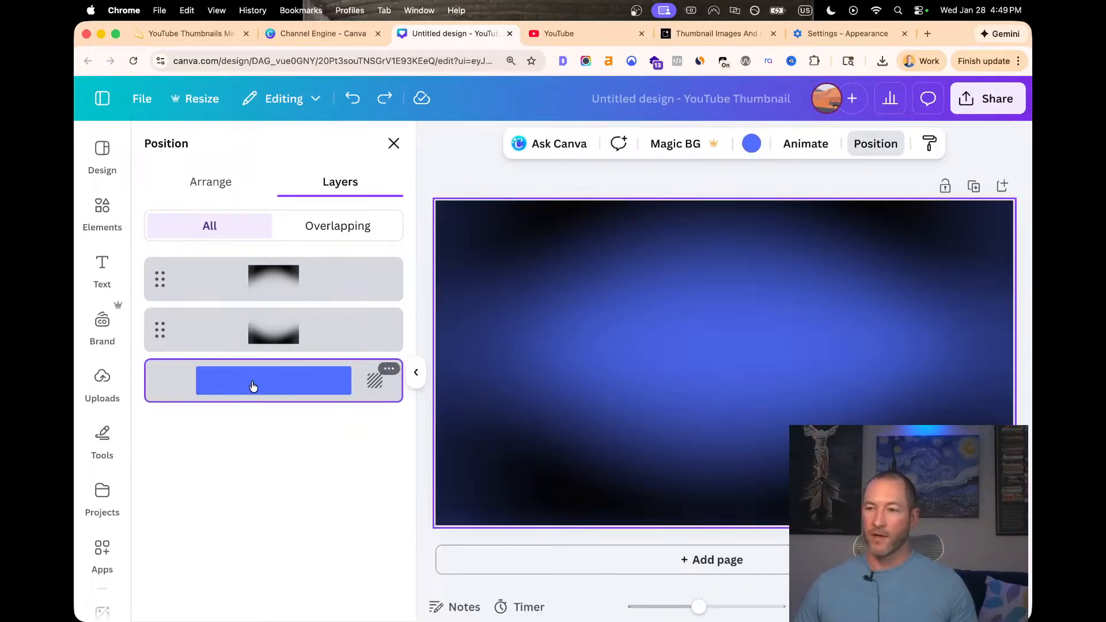
Browse the full set of default gradient colors for the background, as well as the black blur graphics
{"action": "left_click", "coordinate": [750, 144]}
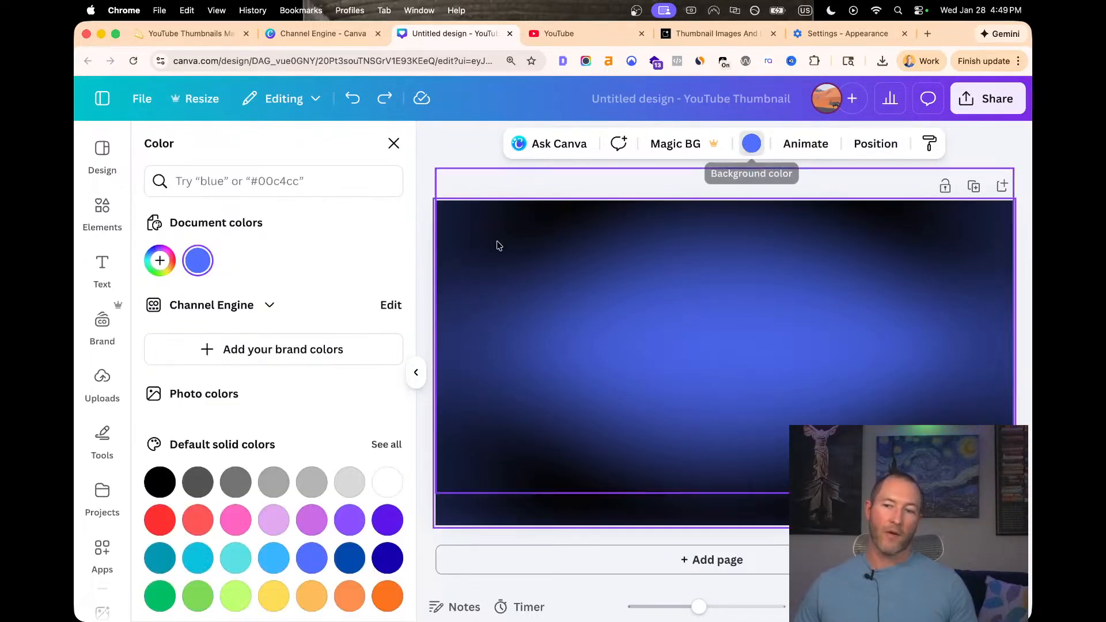
{"action": "scroll", "coordinate": [233, 411], "scroll_direction": "down", "scroll_amount": 3}
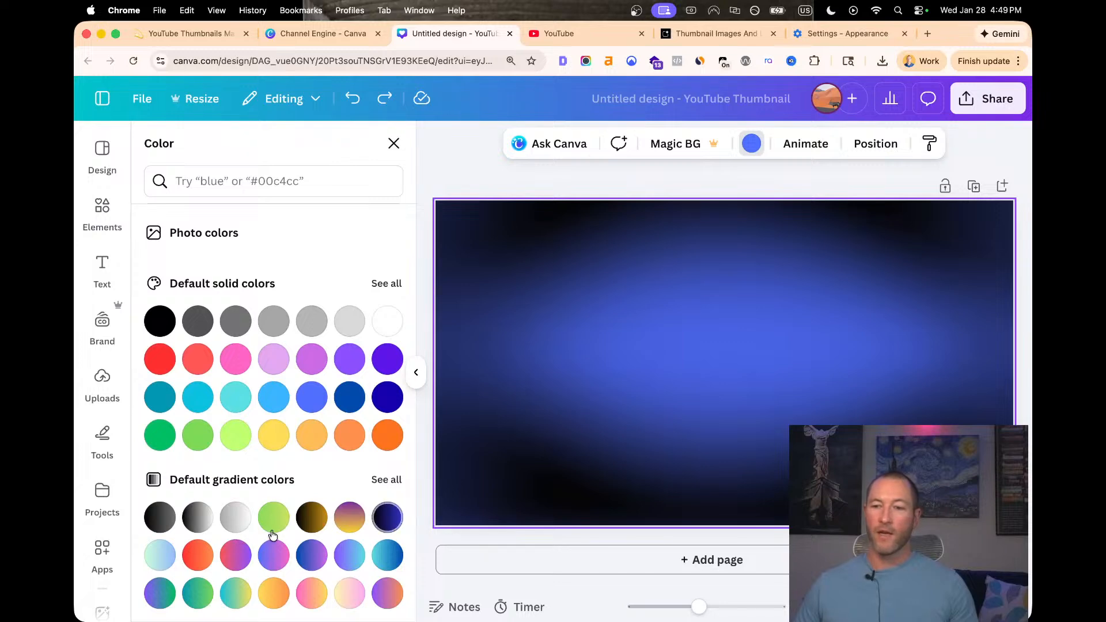
{"action": "left_click", "coordinate": [386, 481]}
{"action": "scroll", "coordinate": [270, 325], "scroll_direction": "down", "scroll_amount": 3}
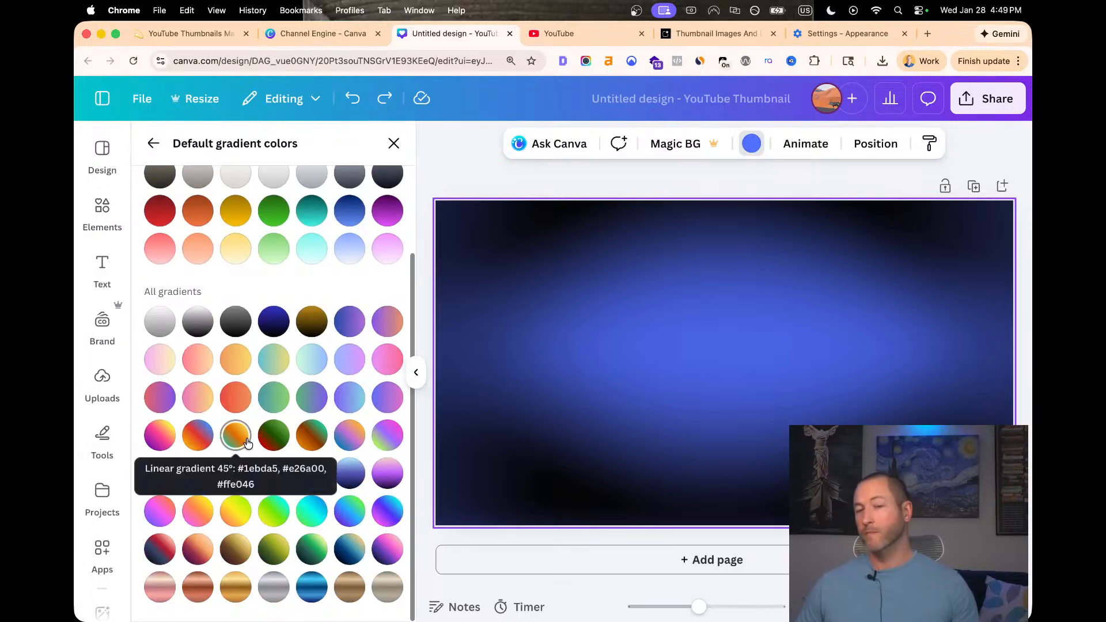
{"action": "scroll", "coordinate": [268, 322], "scroll_direction": "up", "scroll_amount": 3}
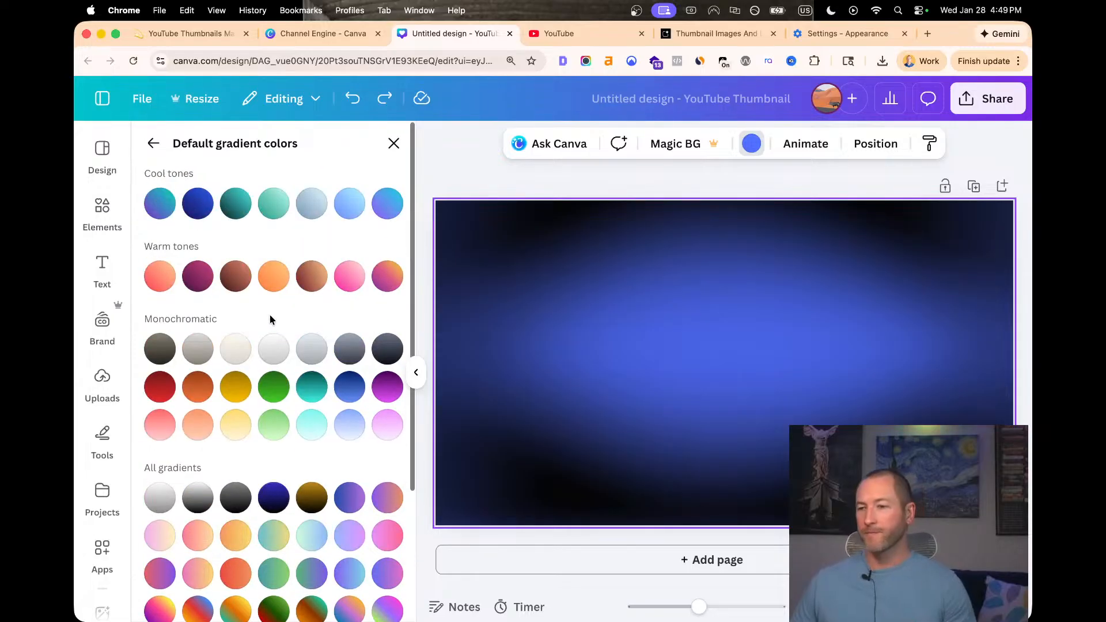
{"action": "left_click", "coordinate": [396, 151]}
{"action": "left_click", "coordinate": [457, 165]}
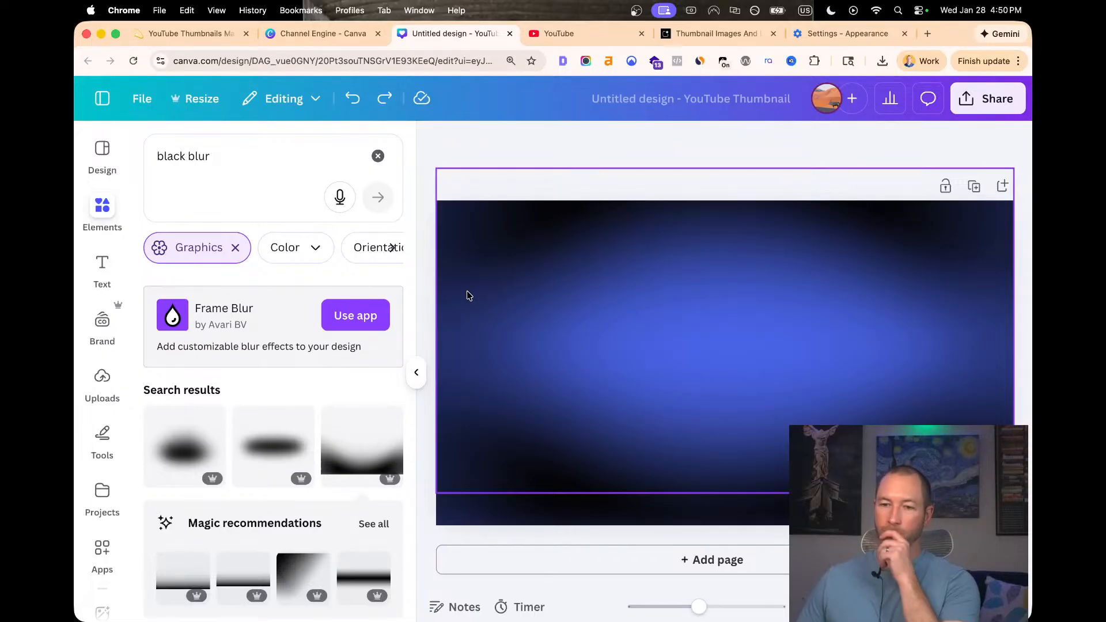
{"action": "scroll", "coordinate": [291, 372], "scroll_direction": "down", "scroll_amount": 5}
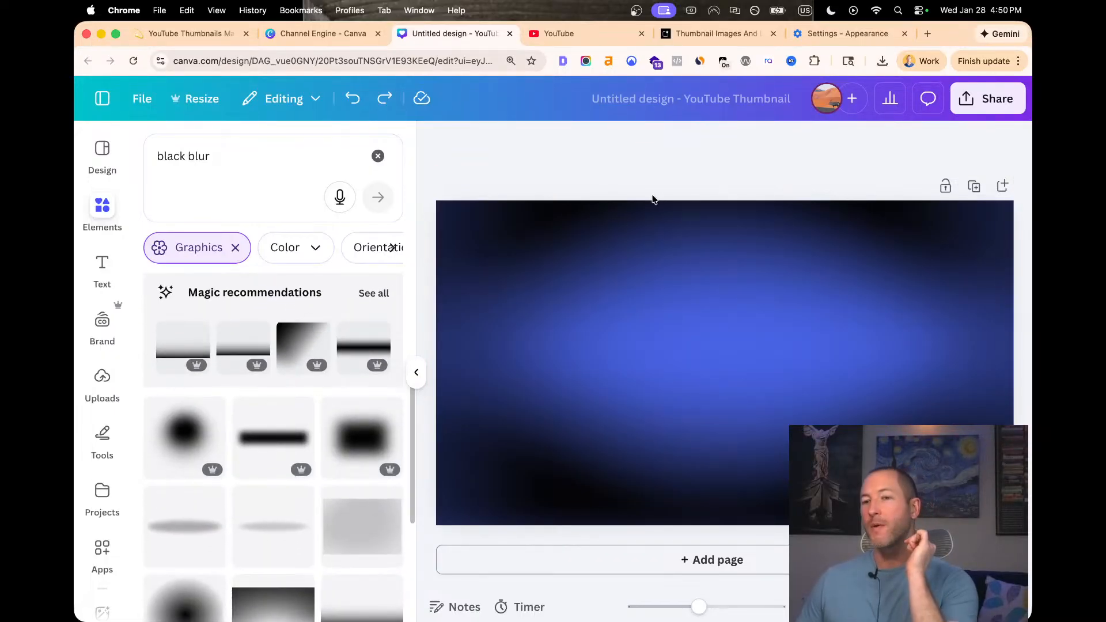
Switch to the Notion notes and highlight the "Uploading things (+ folders)" topic
{"action": "left_click", "coordinate": [164, 36]}
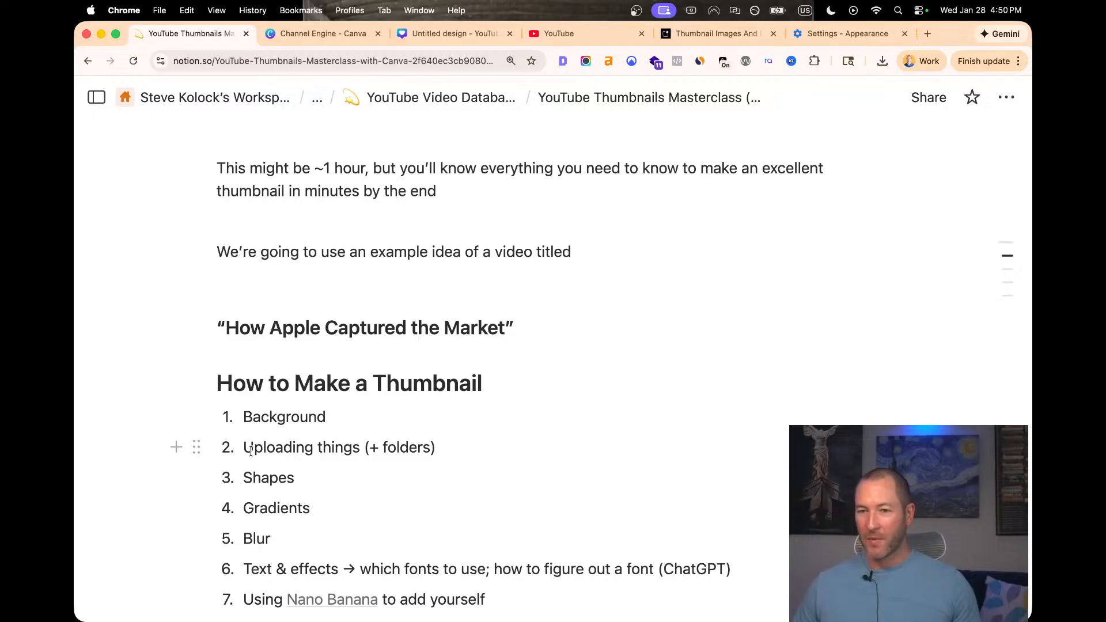
{"action": "left_click_drag", "start_coordinate": [244, 449], "coordinate": [436, 447]}
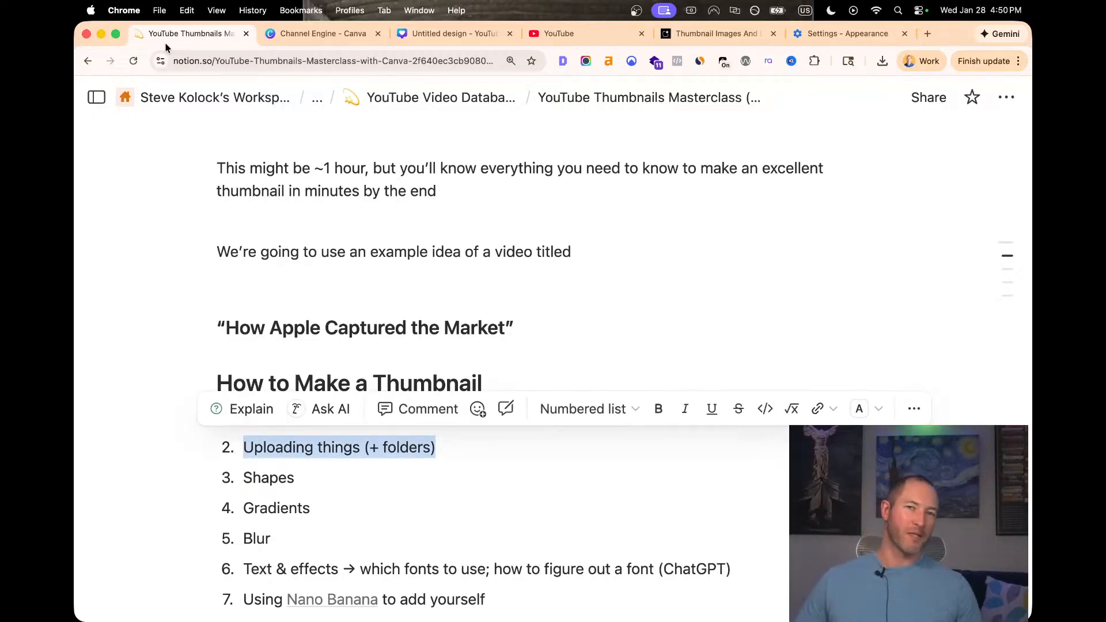
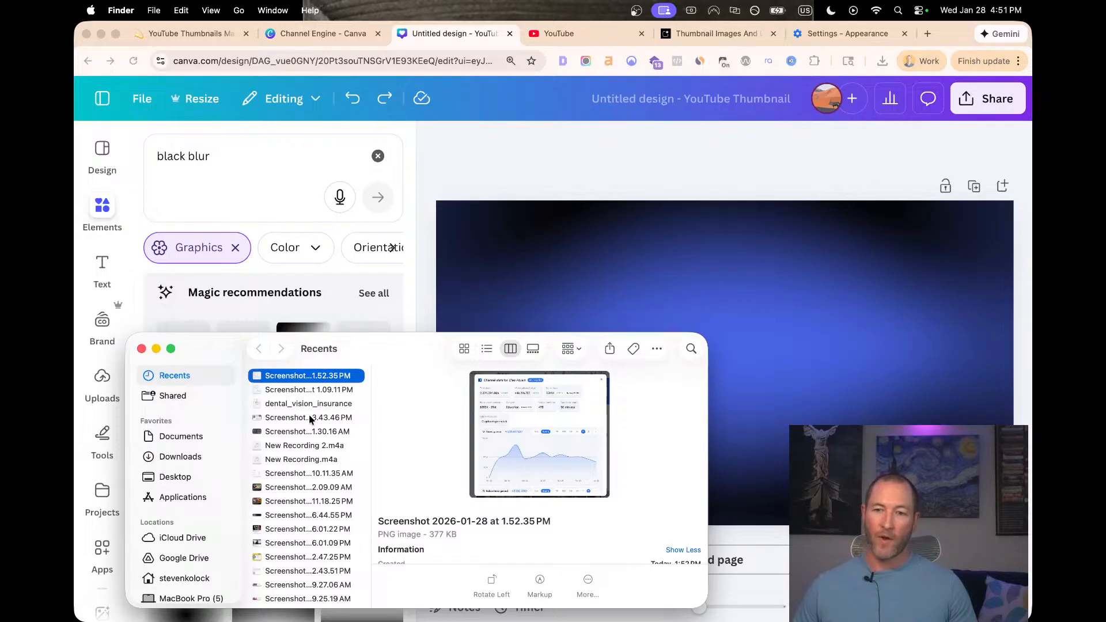
Add Screenshot 2026-01-28 at 1.52.35 PM from the Finder recents to the thumbnail and shift it toward the page's upper left
{"action": "left_click_drag", "start_coordinate": [313, 377], "coordinate": [708, 281]}
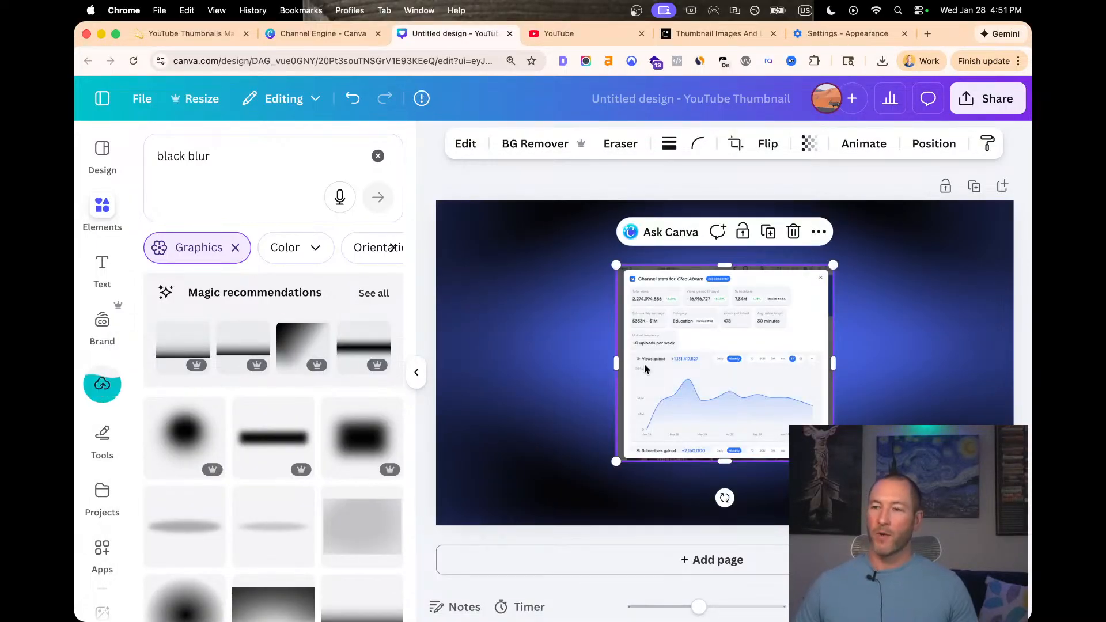
{"action": "left_click_drag", "start_coordinate": [708, 371], "coordinate": [585, 333]}
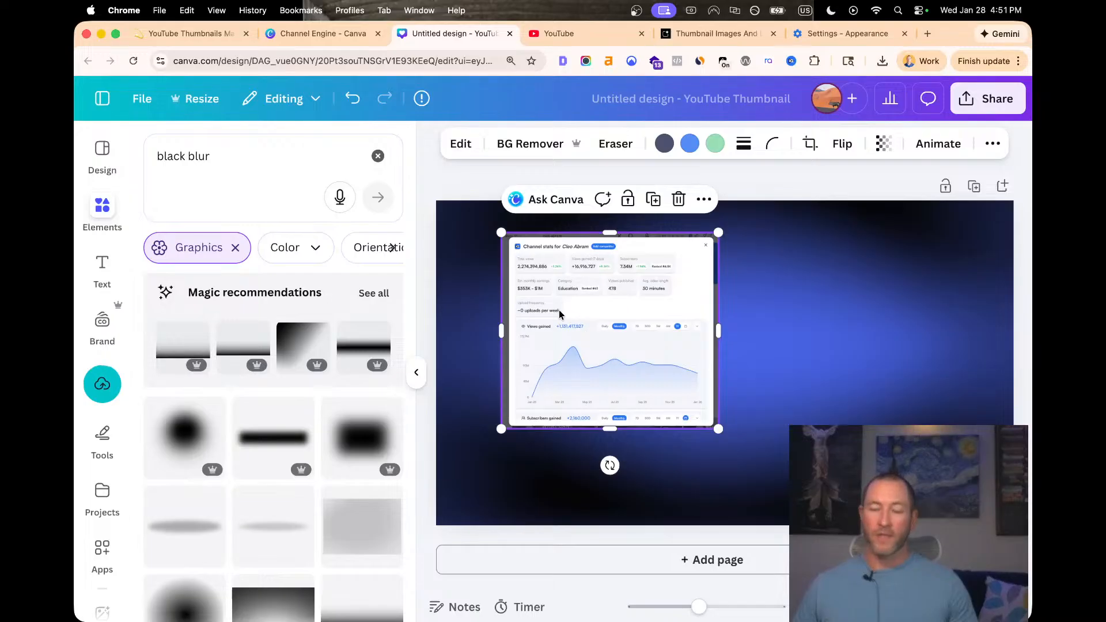
Review the uploaded screenshot in the Canva image uploads, including its selection and file management options such as moving it
{"action": "left_click", "coordinate": [101, 379]}
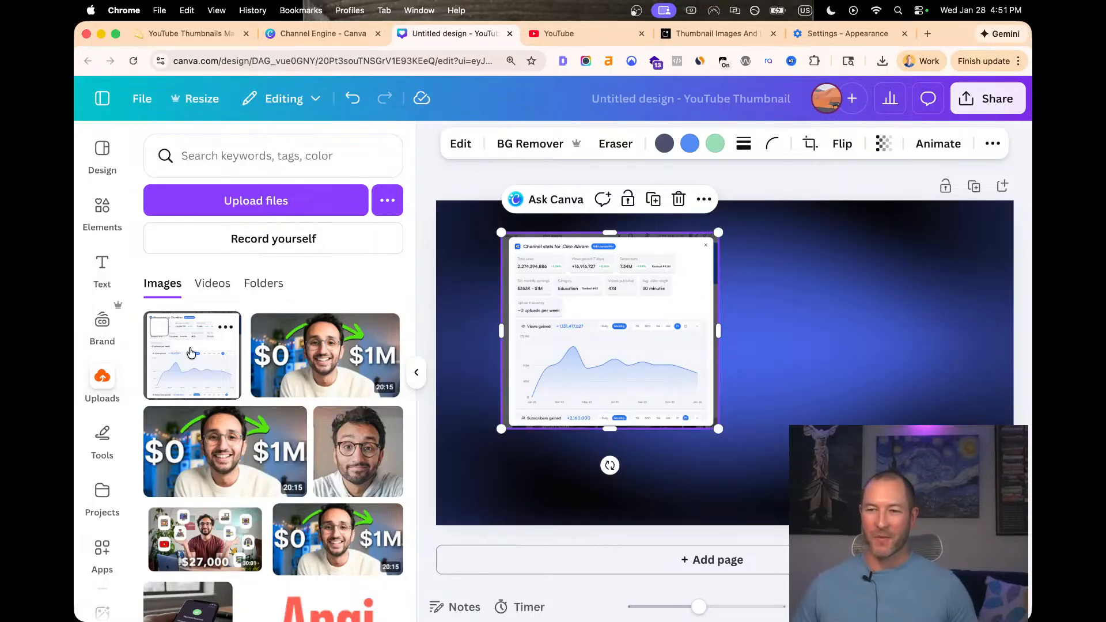
{"action": "left_click", "coordinate": [159, 327]}
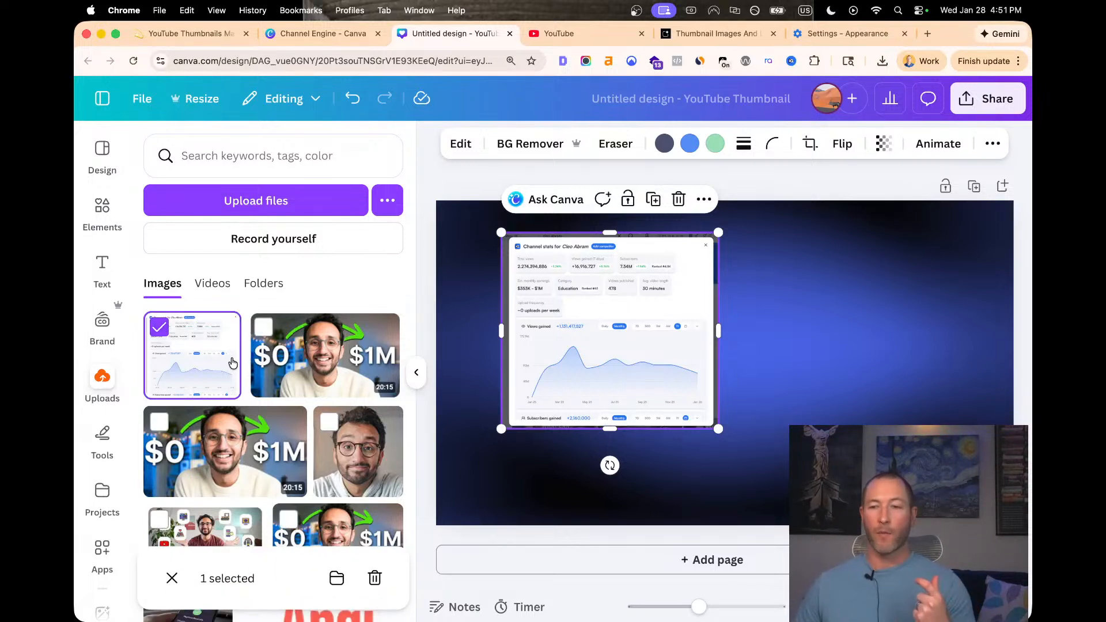
{"action": "left_click", "coordinate": [159, 330]}
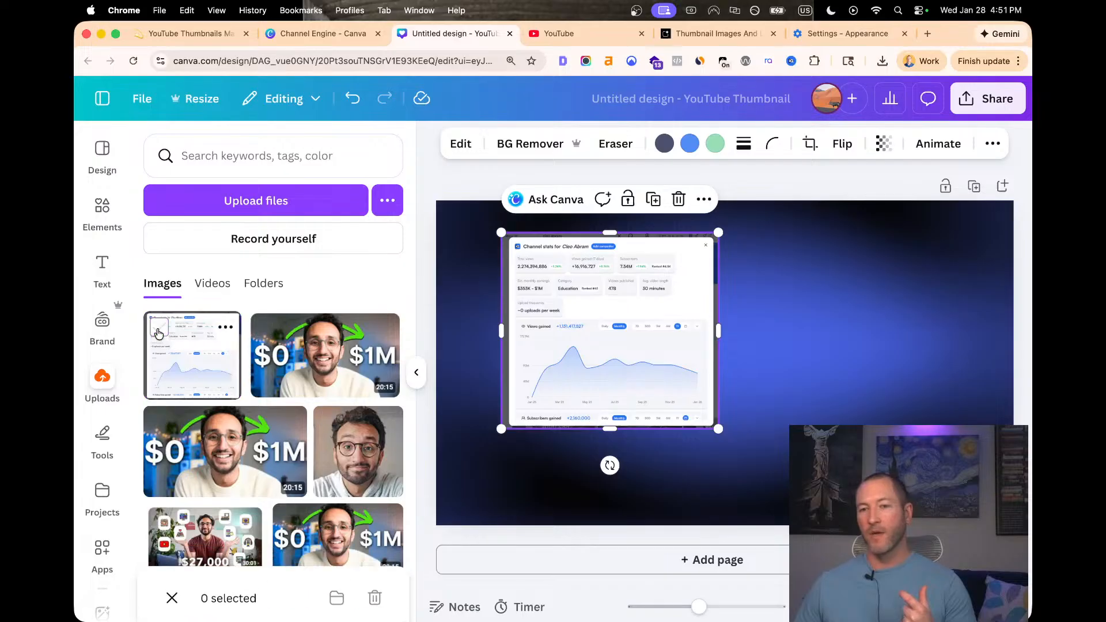
{"action": "left_click", "coordinate": [224, 329]}
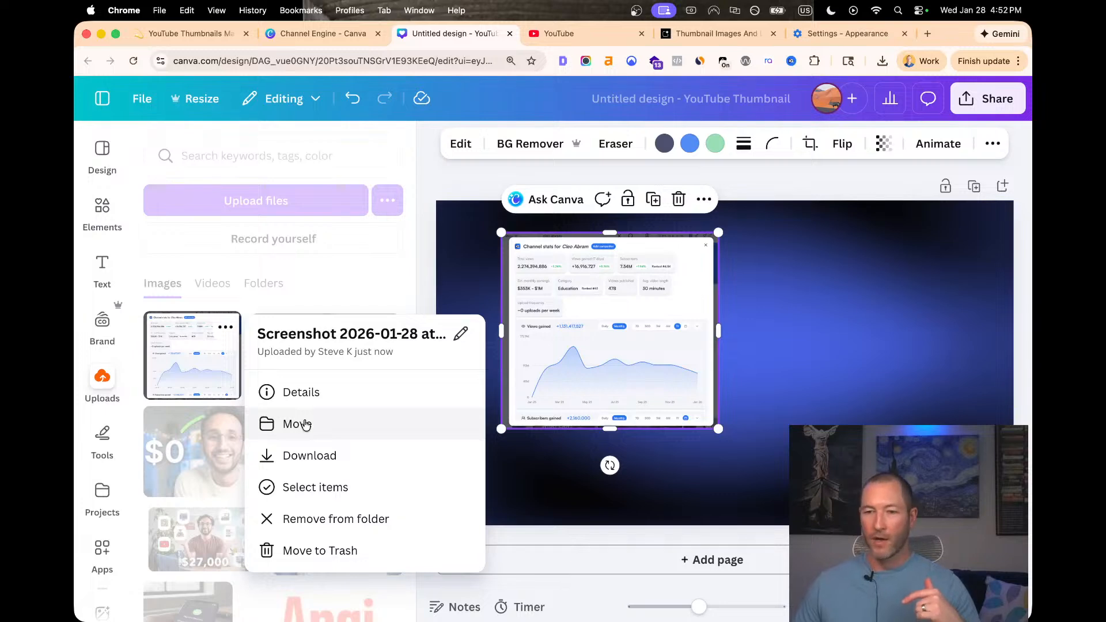
{"action": "left_click", "coordinate": [610, 305]}
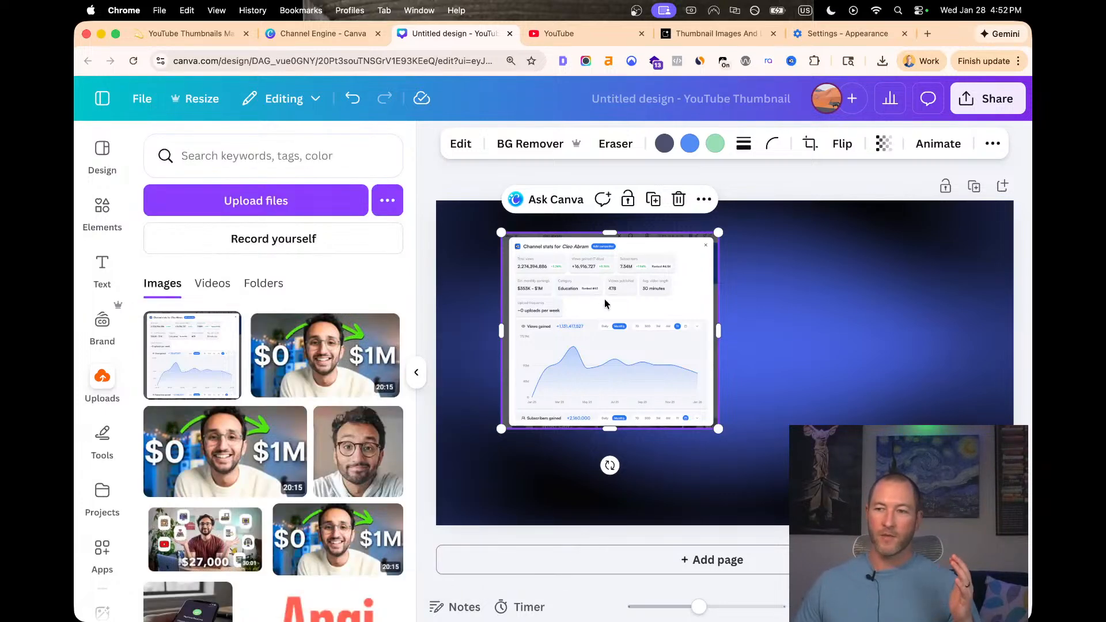
Move the channel stats screenshot to the thumbnail's left side and enlarge it to nearly the full page height
{"action": "left_click_drag", "start_coordinate": [610, 306], "coordinate": [566, 305]}
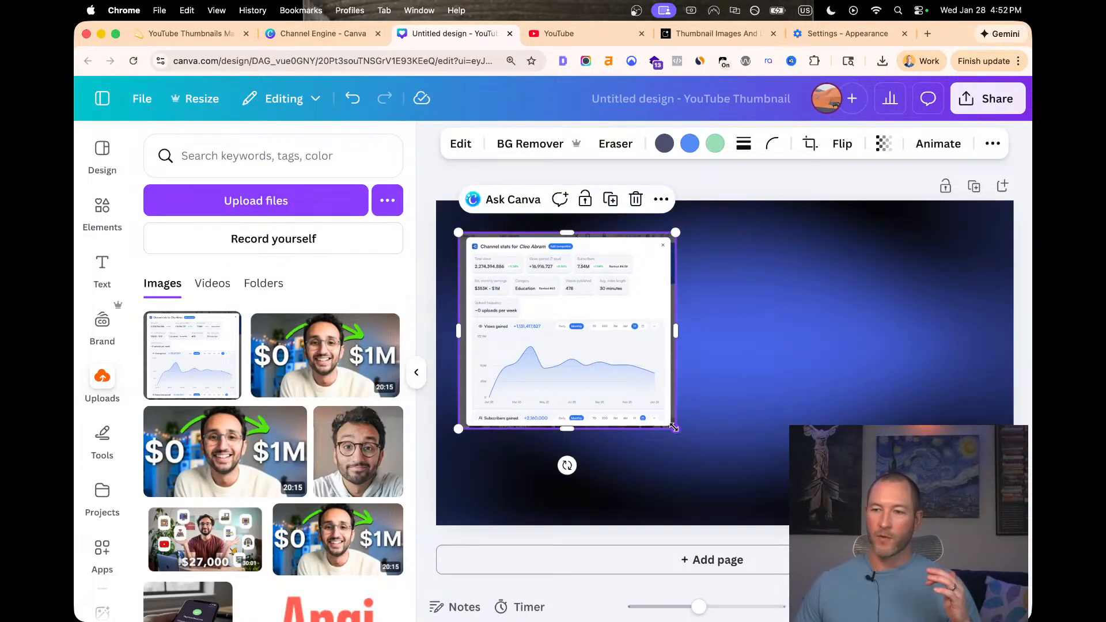
{"action": "left_click_drag", "start_coordinate": [674, 427], "coordinate": [772, 516]}
{"action": "mouse_move", "coordinate": [574, 373]}
{"action": "left_mouse_down"}
{"action": "mouse_move", "coordinate": [583, 348]}
{"action": "mouse_move", "coordinate": [571, 369]}
{"action": "left_mouse_up"}
{"action": "mouse_move", "coordinate": [767, 364]}
{"action": "left_mouse_down"}
{"action": "mouse_move", "coordinate": [861, 363]}
{"action": "mouse_move", "coordinate": [766, 363]}
{"action": "left_mouse_up"}
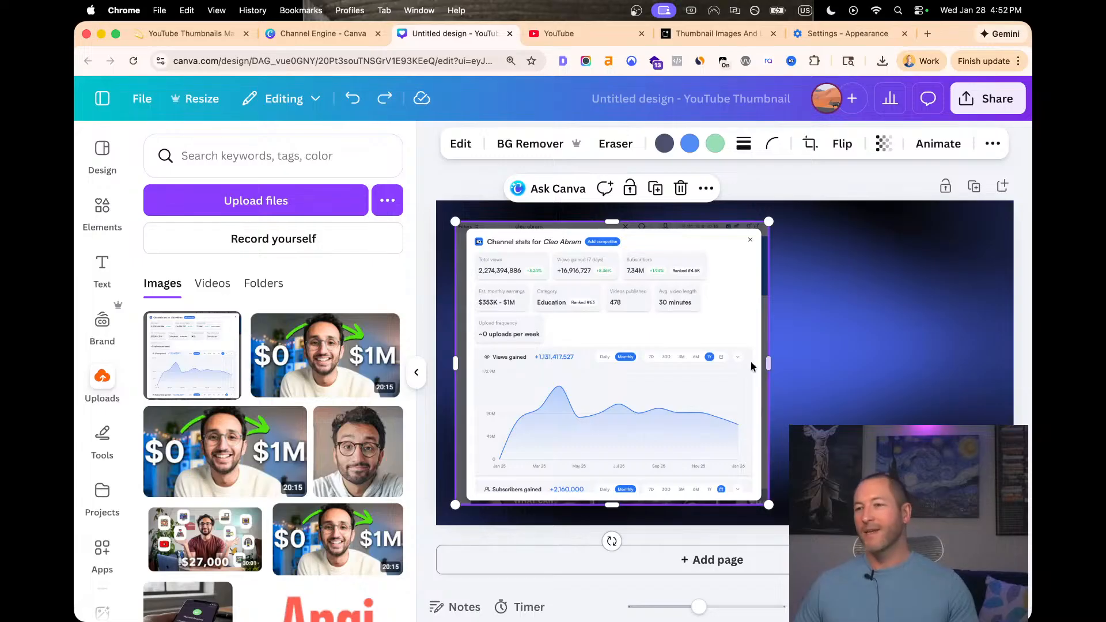
{"action": "left_click", "coordinate": [862, 363]}
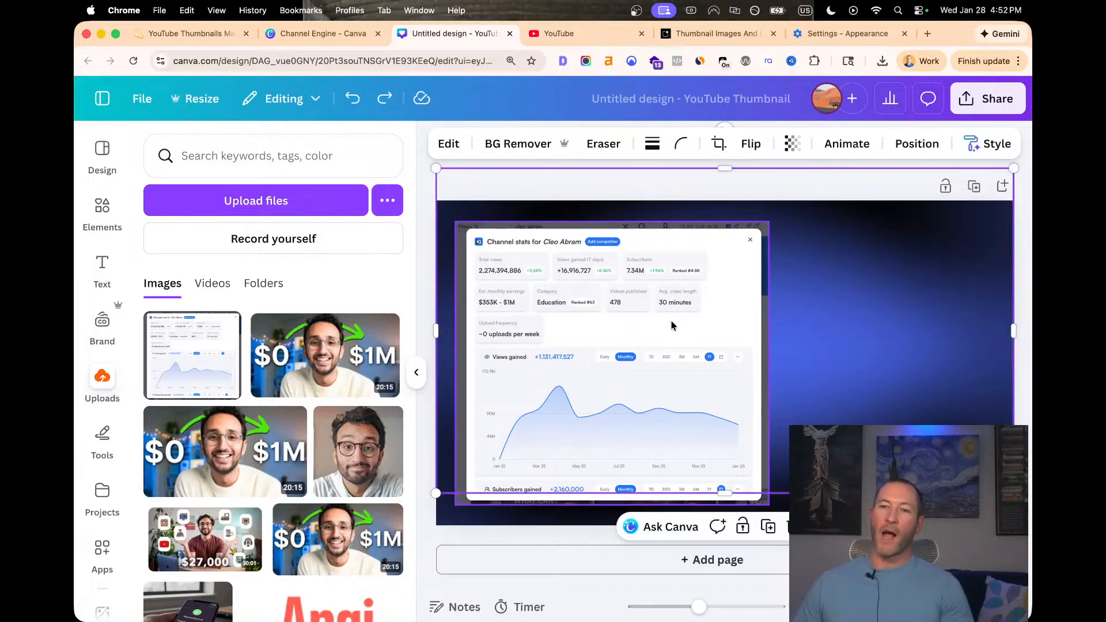
Switch to the Notion notes and copy the example video title "How Apple Captured the Market" without its quotation marks
{"action": "left_click", "coordinate": [181, 40]}
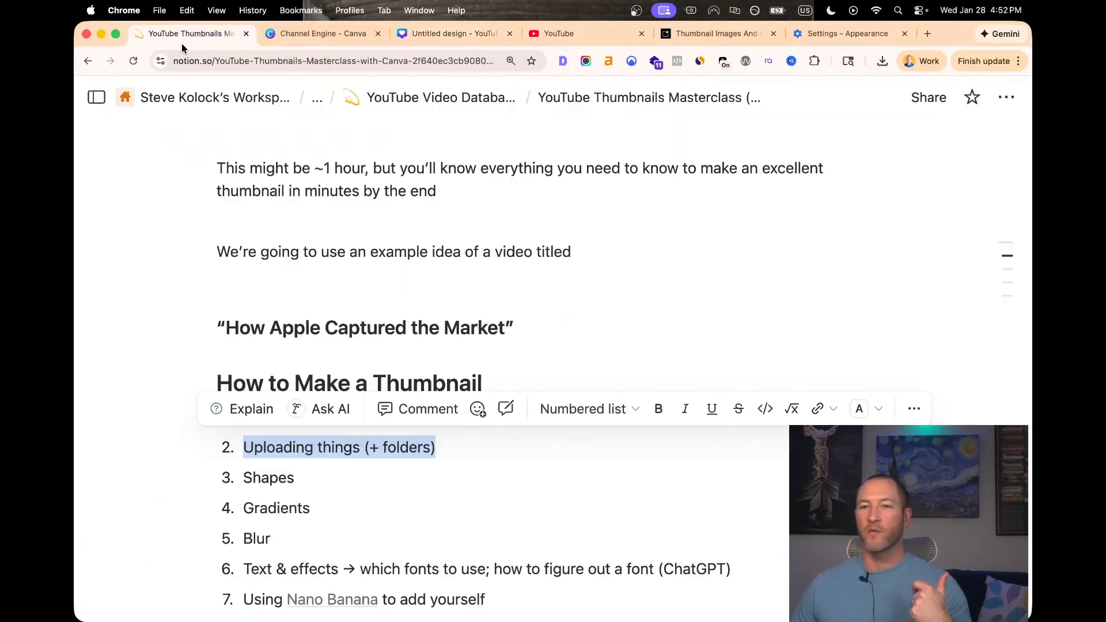
{"action": "left_click", "coordinate": [207, 340]}
{"action": "left_click_drag", "start_coordinate": [226, 326], "coordinate": [504, 329]}
{"action": "key", "text": "cmd+c"}
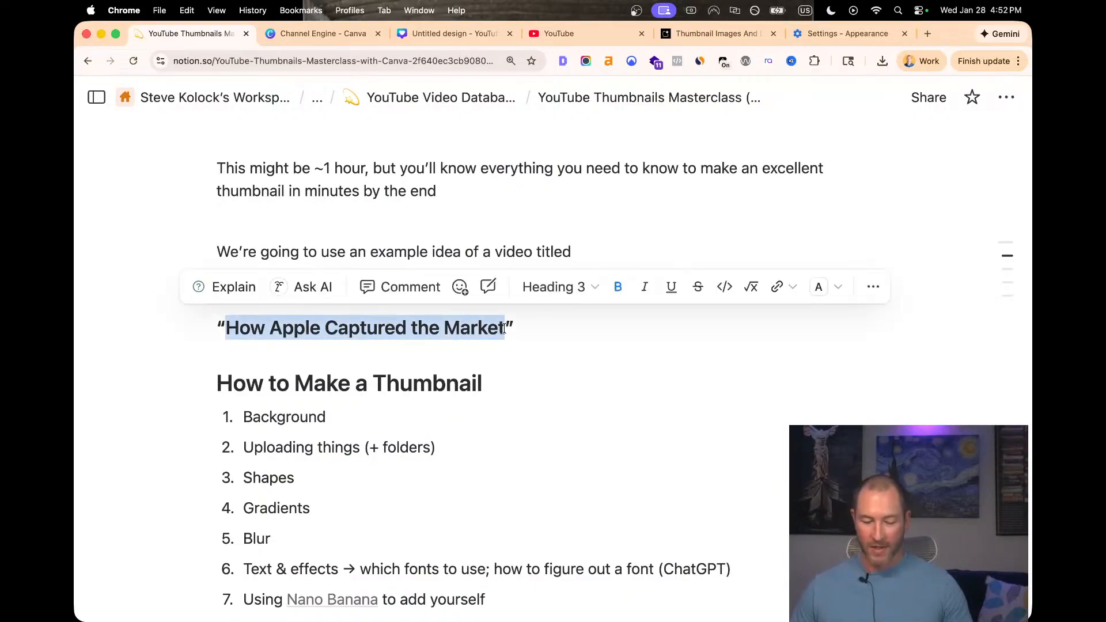
Switch to the untitled thumbnail design in Canva and rename it "How Apple Captured the Market" with the copied title
{"action": "left_click", "coordinate": [291, 40]}
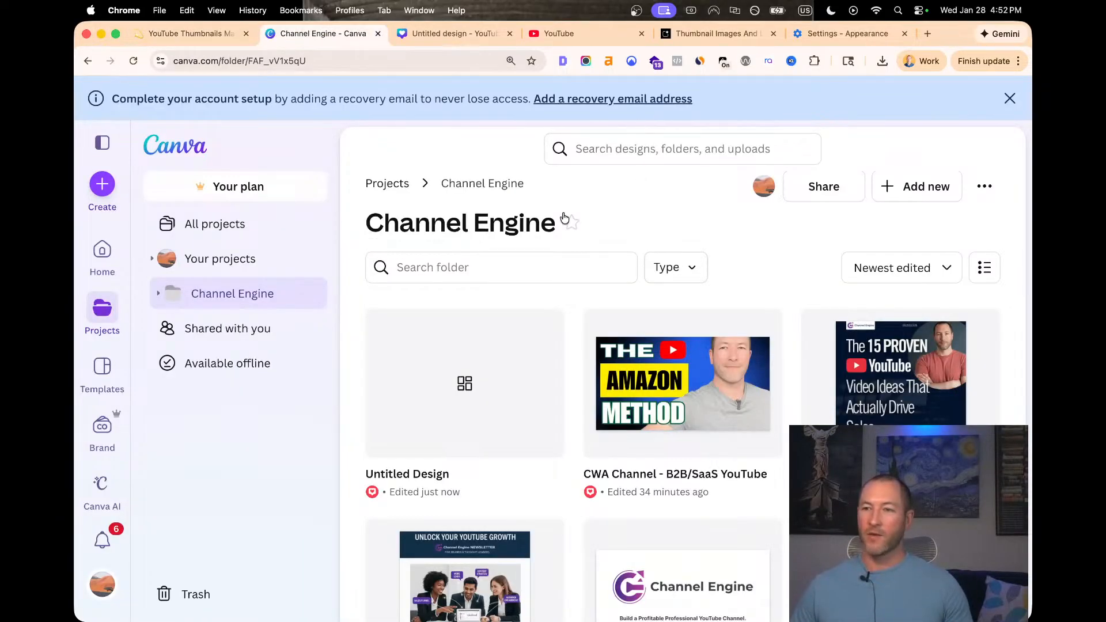
{"action": "left_click", "coordinate": [475, 33]}
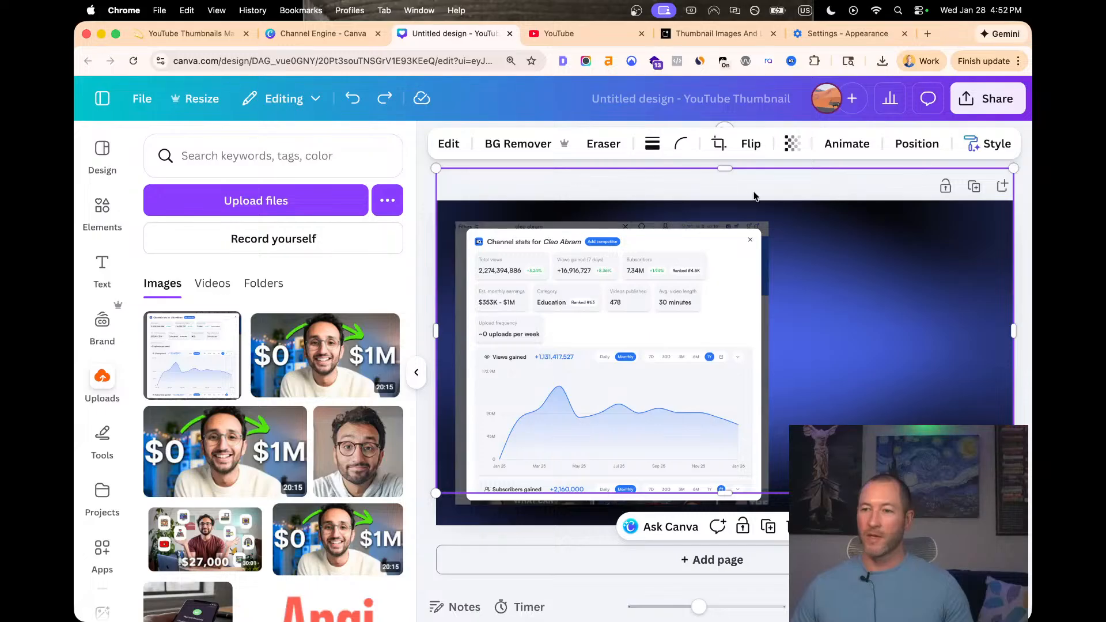
{"action": "left_click", "coordinate": [733, 185]}
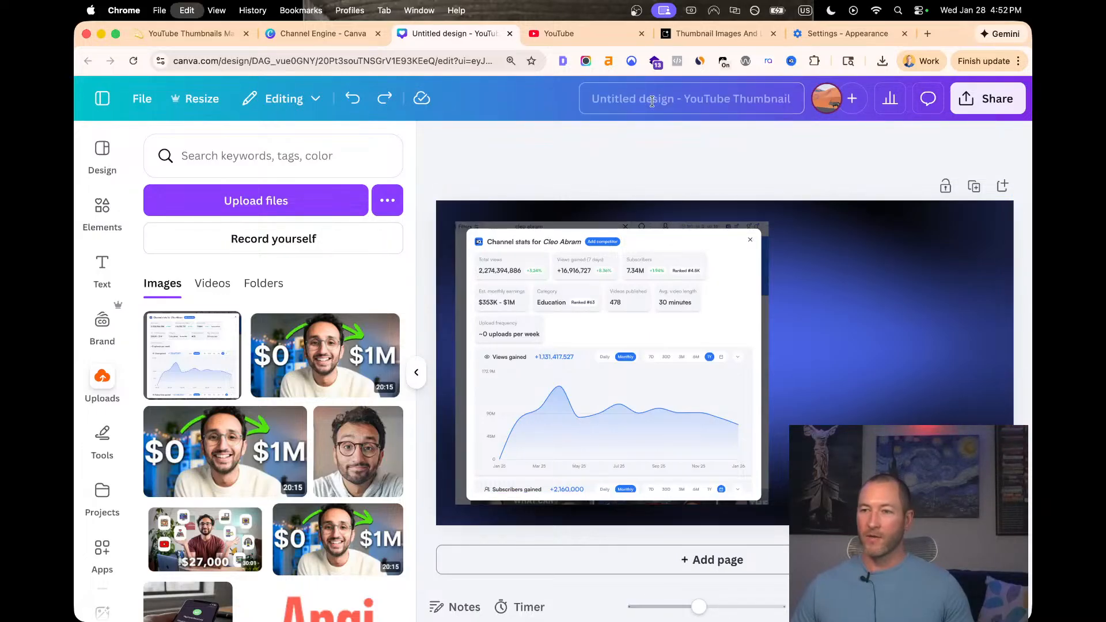
{"action": "key", "text": "cmd+v"}
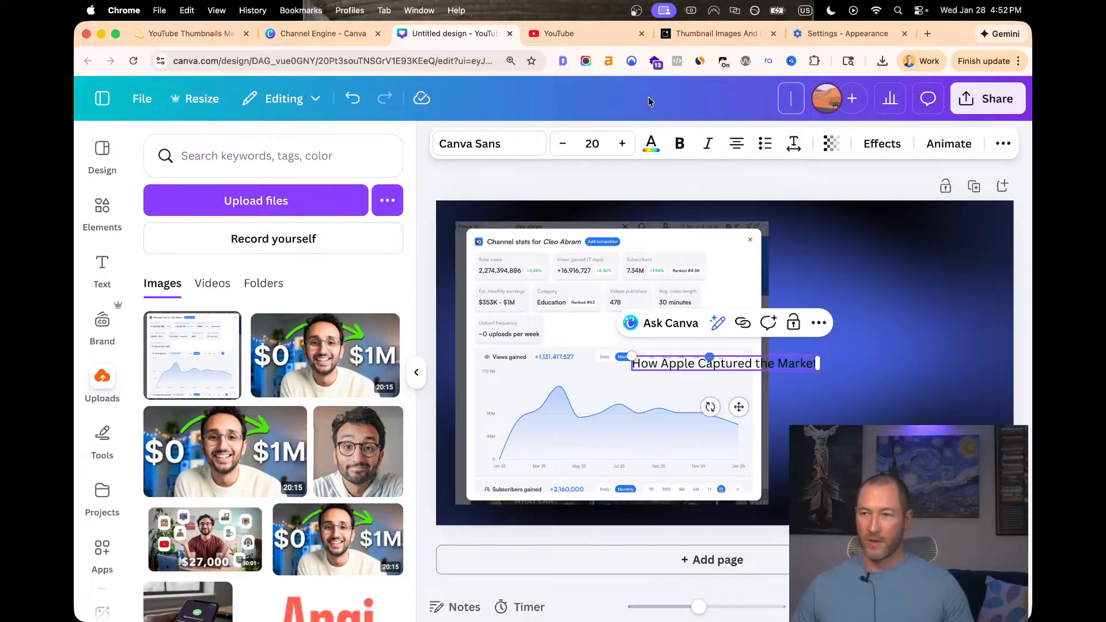
{"action": "key", "text": "super+v"}
{"action": "left_click", "coordinate": [829, 205]}
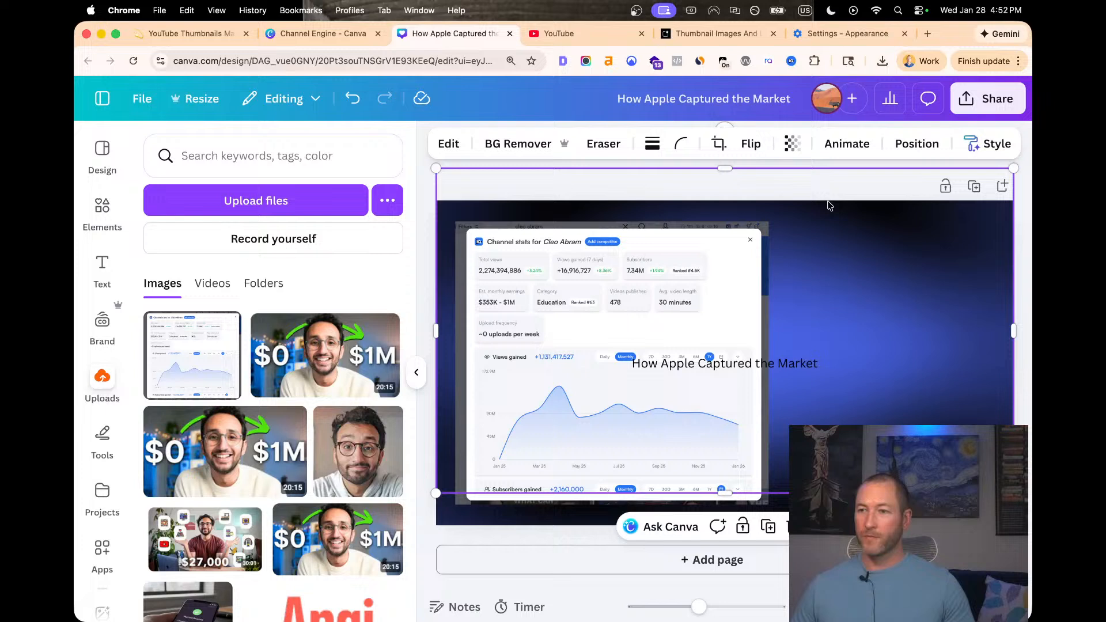
Delete the stray title text from the page and nudge the channel stats screenshot slightly to the right
{"action": "left_click", "coordinate": [770, 361]}
{"action": "key", "text": "BackSpace"}
{"action": "left_click", "coordinate": [613, 301]}
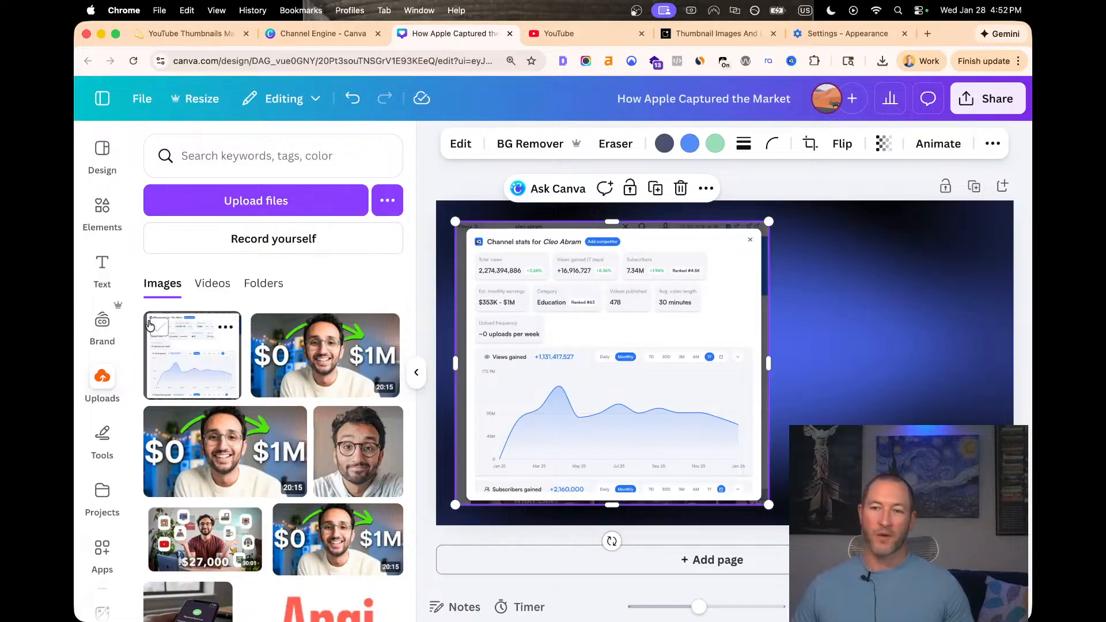
{"action": "mouse_move", "coordinate": [627, 372]}
{"action": "left_mouse_down"}
{"action": "mouse_move", "coordinate": [682, 361]}
{"action": "mouse_move", "coordinate": [631, 372]}
{"action": "left_mouse_up"}
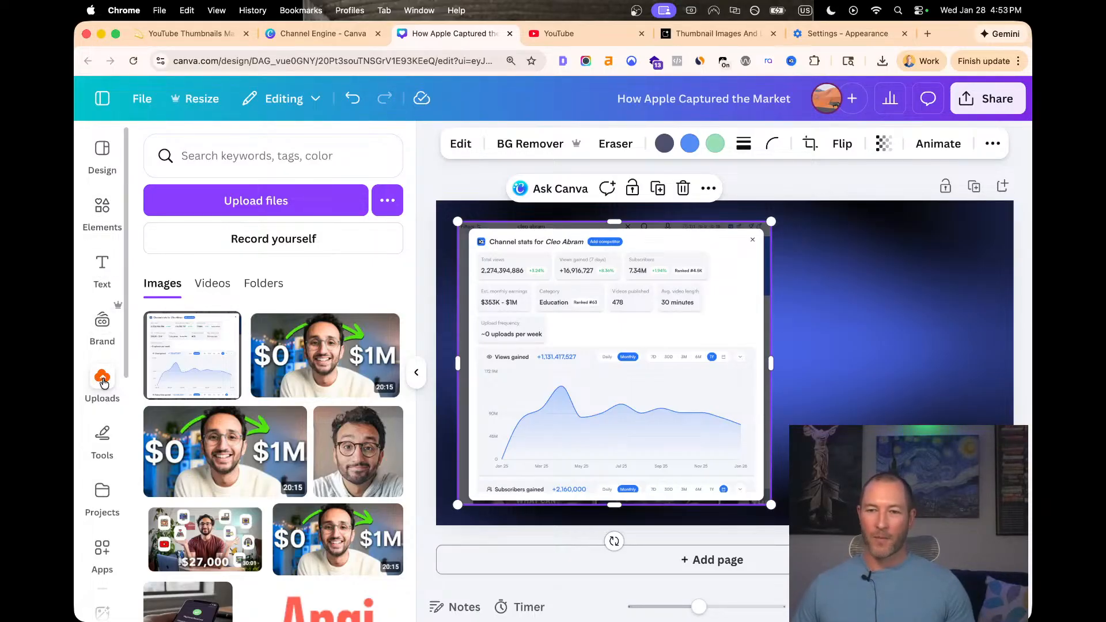
Open the uploads folder named Me and look through its portrait photos for one that suits the thumbnail
{"action": "left_click", "coordinate": [265, 285]}
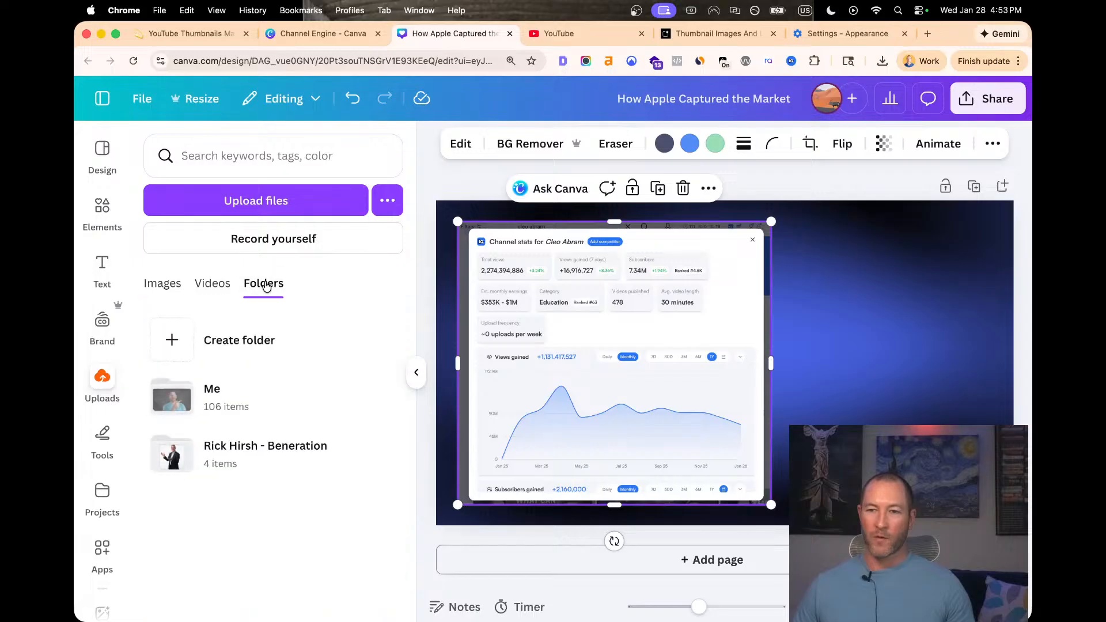
{"action": "left_click", "coordinate": [239, 402]}
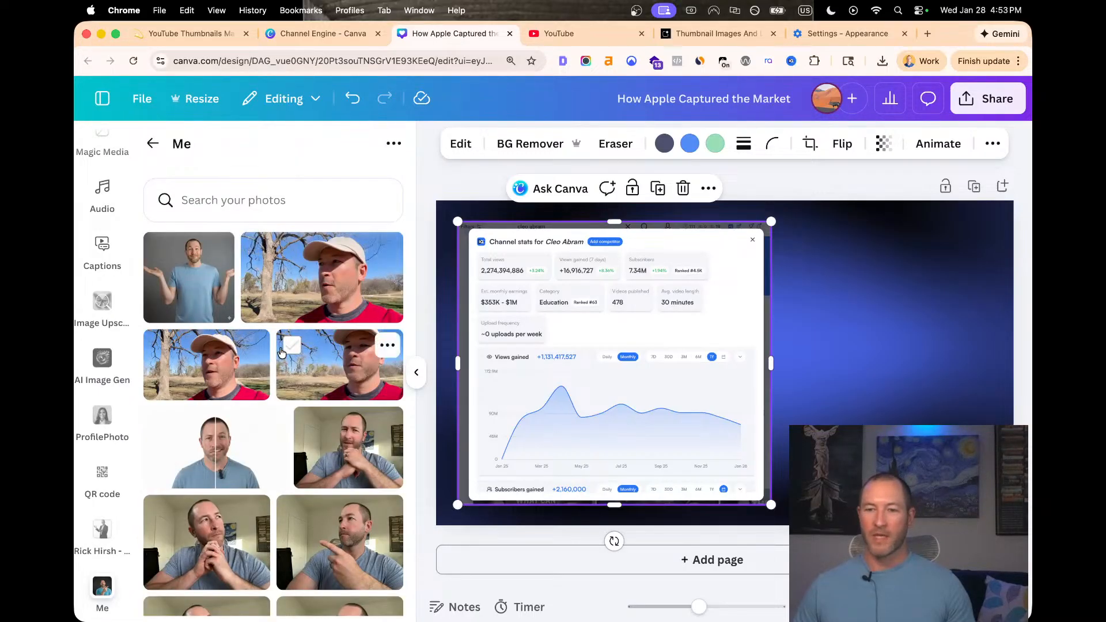
{"action": "scroll", "coordinate": [281, 352], "scroll_direction": "down", "scroll_amount": 20}
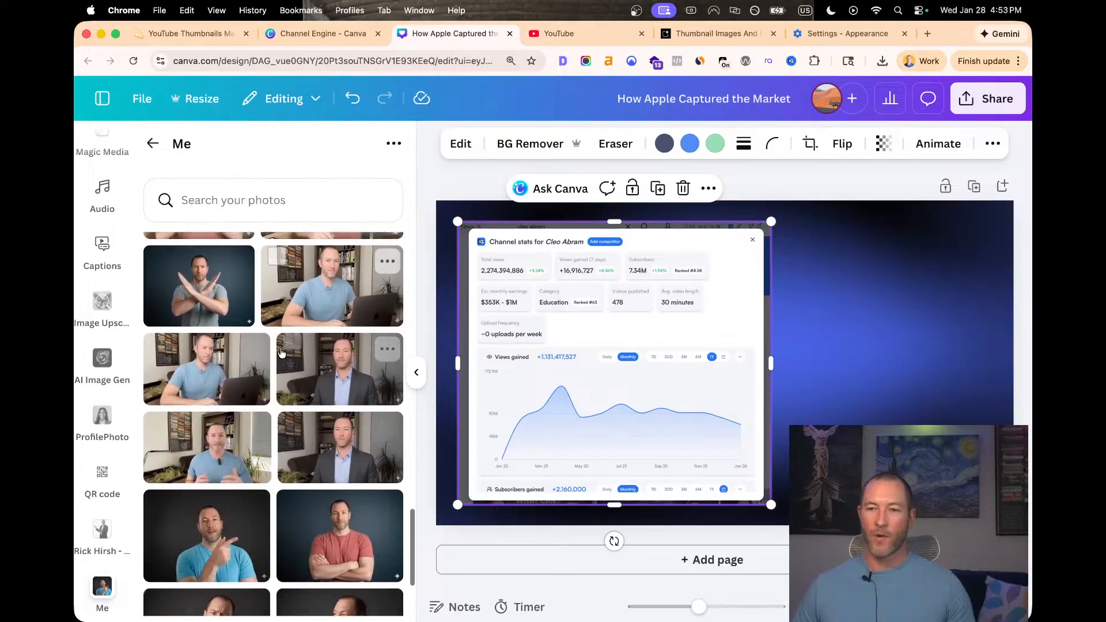
{"action": "scroll", "coordinate": [281, 353], "scroll_direction": "down", "scroll_amount": 15}
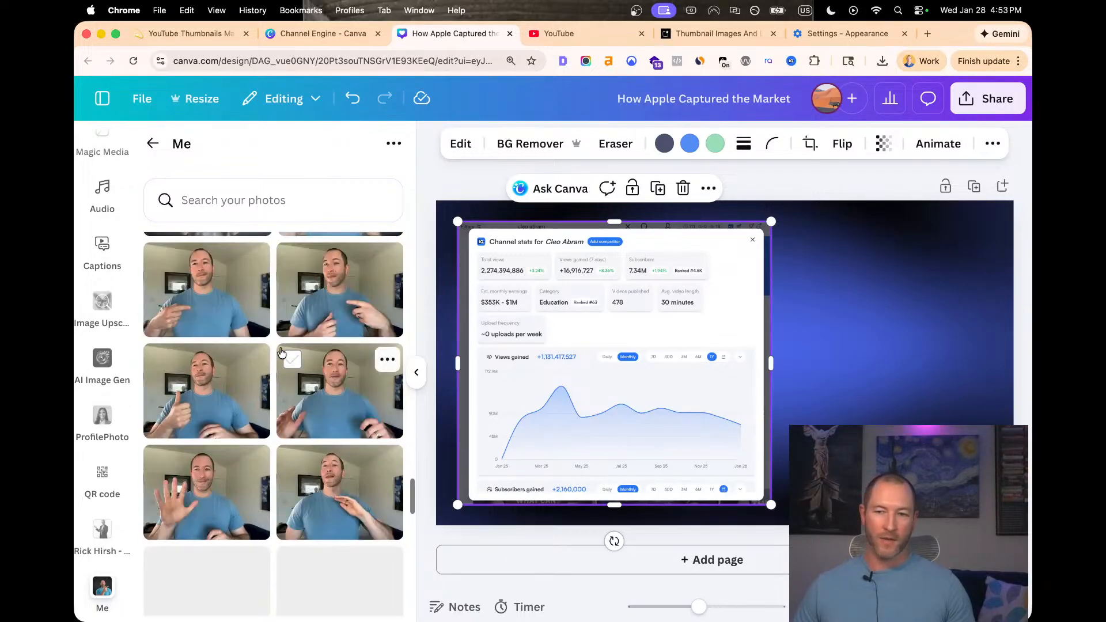
{"action": "scroll", "coordinate": [281, 352], "scroll_direction": "up", "scroll_amount": 15}
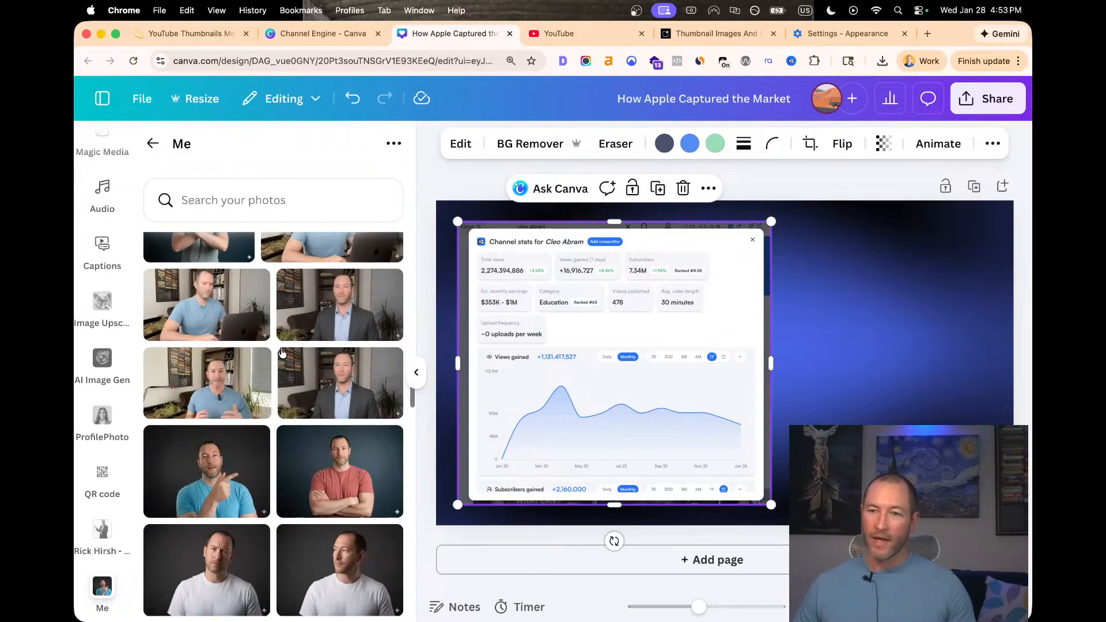
{"action": "scroll", "coordinate": [281, 353], "scroll_direction": "down", "scroll_amount": 10}
{"action": "scroll", "coordinate": [281, 353], "scroll_direction": "down", "scroll_amount": 3}
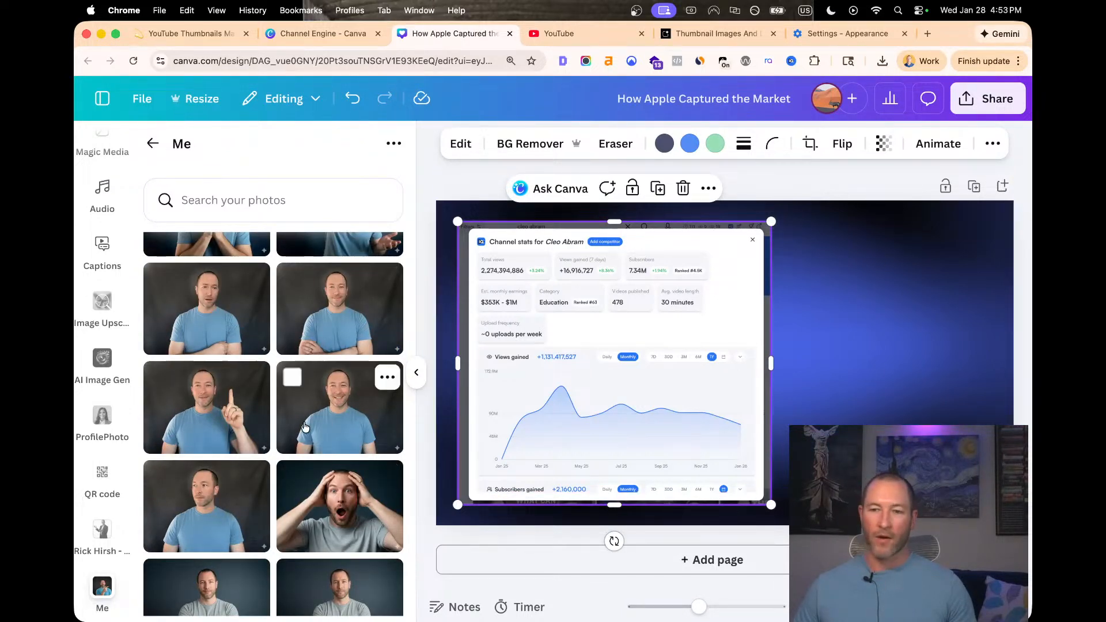
{"action": "scroll", "coordinate": [345, 380], "scroll_direction": "down", "scroll_amount": 5}
Try an arms-crossed portrait, remove it, and place the shocked hands-on-head photo toward the page's right side instead
{"action": "left_click", "coordinate": [347, 384]}
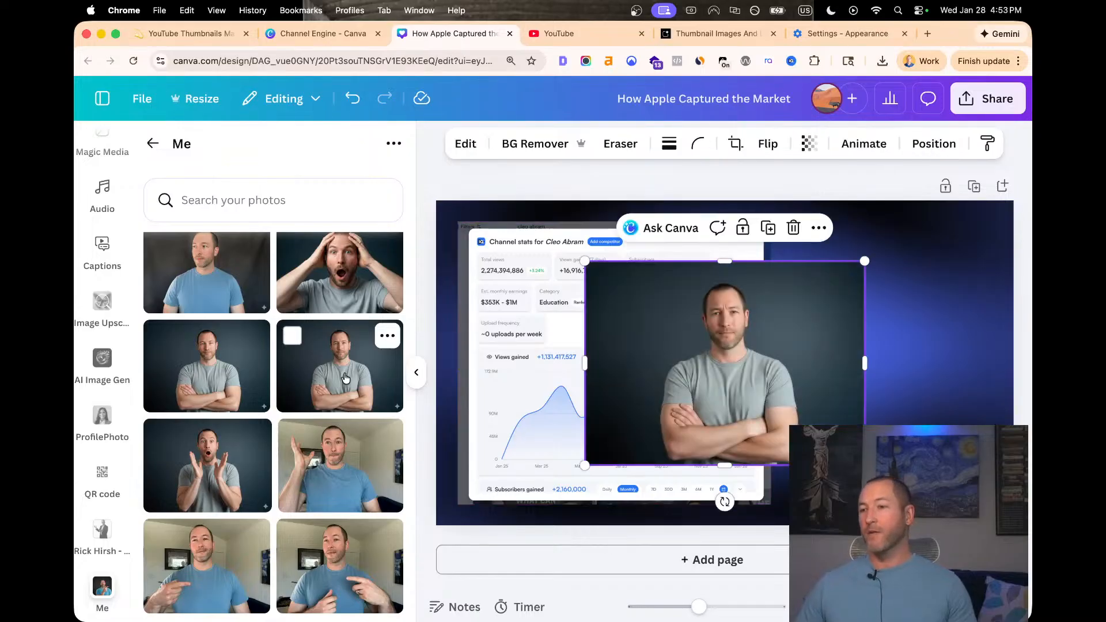
{"action": "key", "text": "BackSpace"}
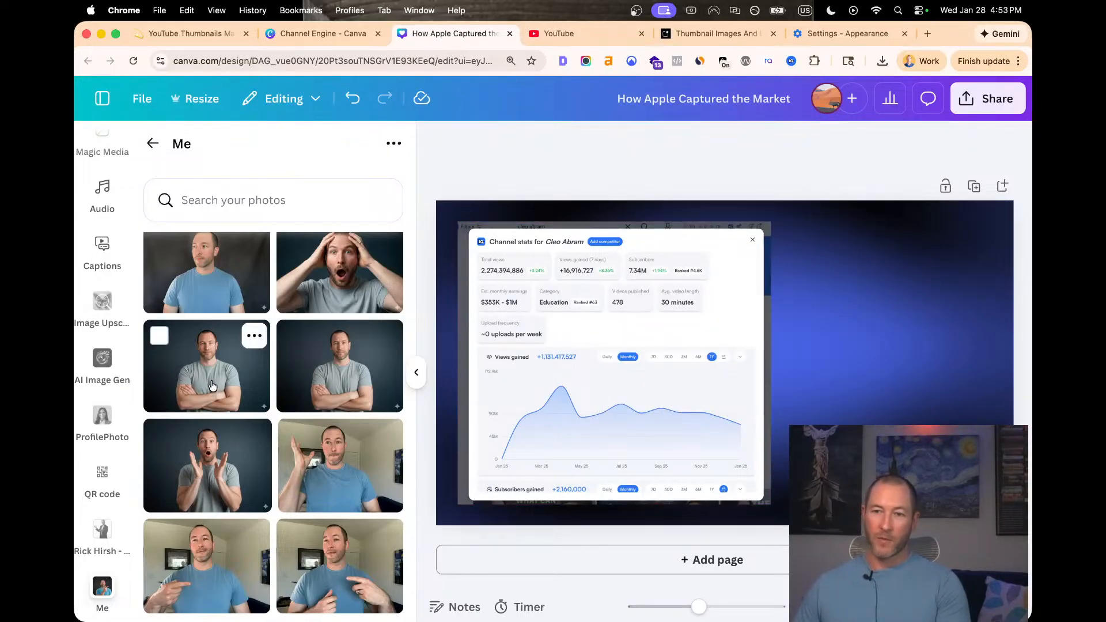
{"action": "left_click", "coordinate": [340, 272]}
{"action": "left_click_drag", "start_coordinate": [692, 372], "coordinate": [789, 354]}
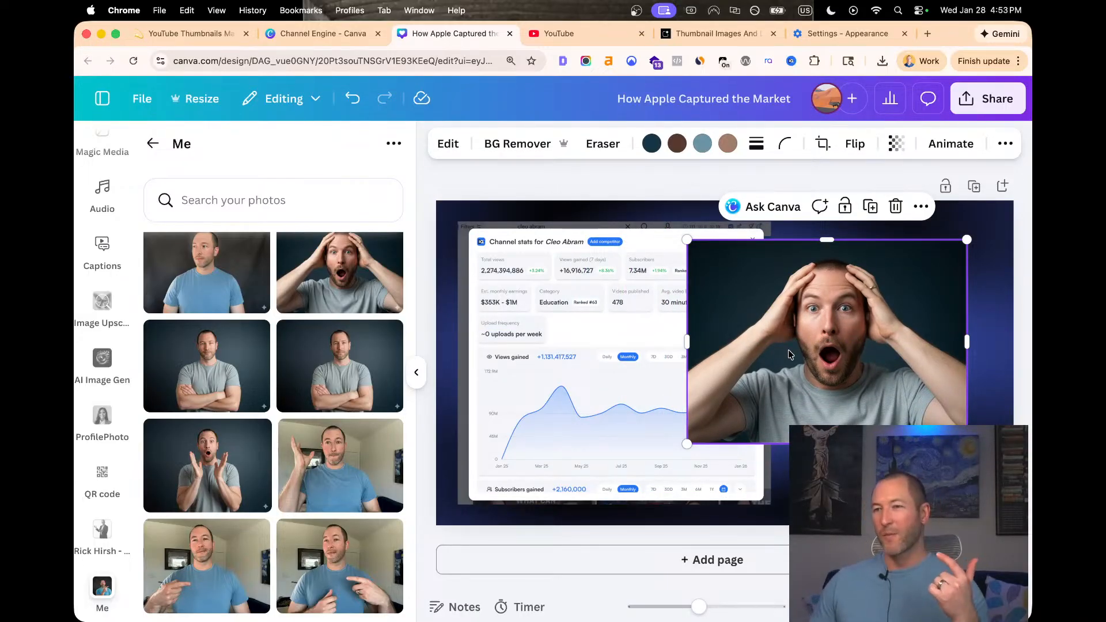
Remove the shocked portrait's background and enlarge the cutout to fill the full page height on the thumbnail's right side
{"action": "left_click", "coordinate": [528, 144]}
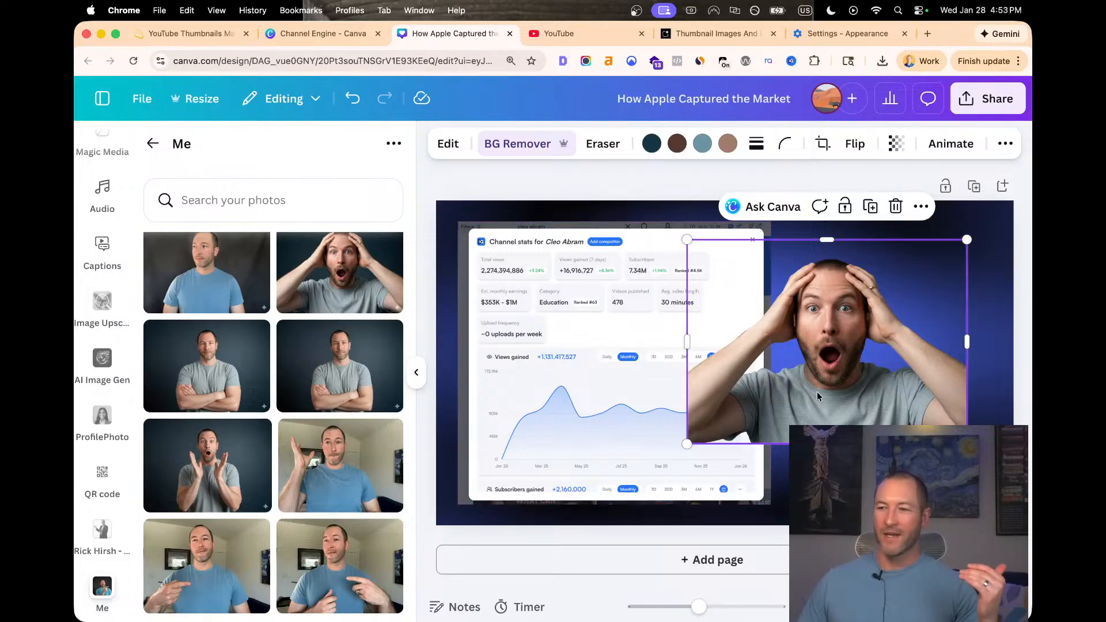
{"action": "left_click_drag", "start_coordinate": [817, 391], "coordinate": [831, 374]}
{"action": "left_click_drag", "start_coordinate": [704, 426], "coordinate": [455, 558]}
{"action": "left_click_drag", "start_coordinate": [715, 478], "coordinate": [881, 424]}
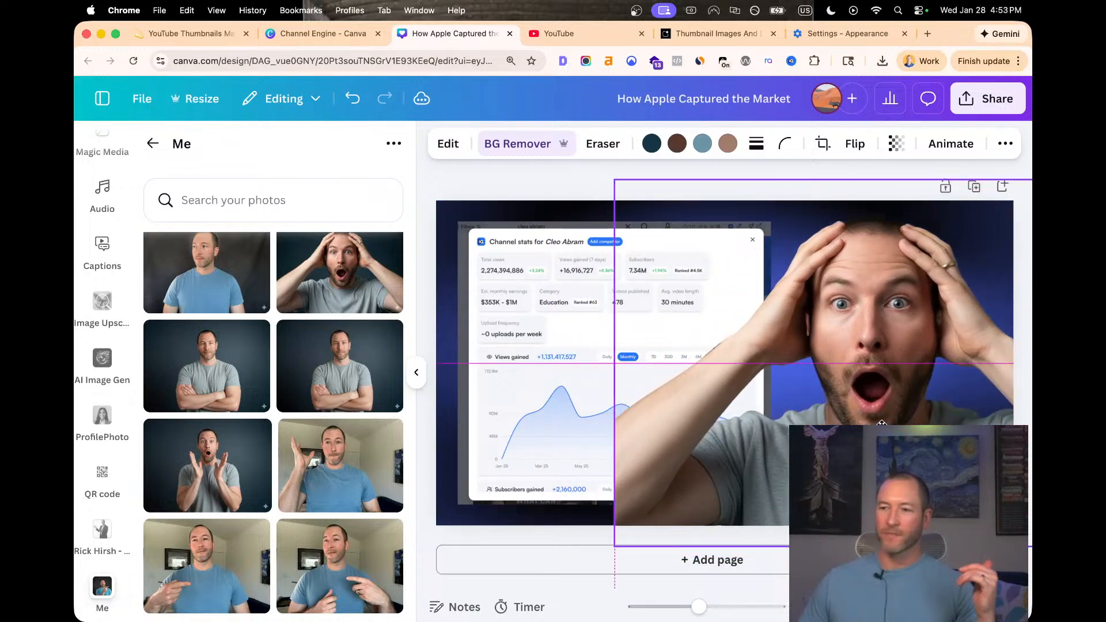
Reorder the layers so the shocked portrait cutout sits directly beneath the channel stats screenshot, and close the layer list
{"action": "left_click", "coordinate": [541, 440]}
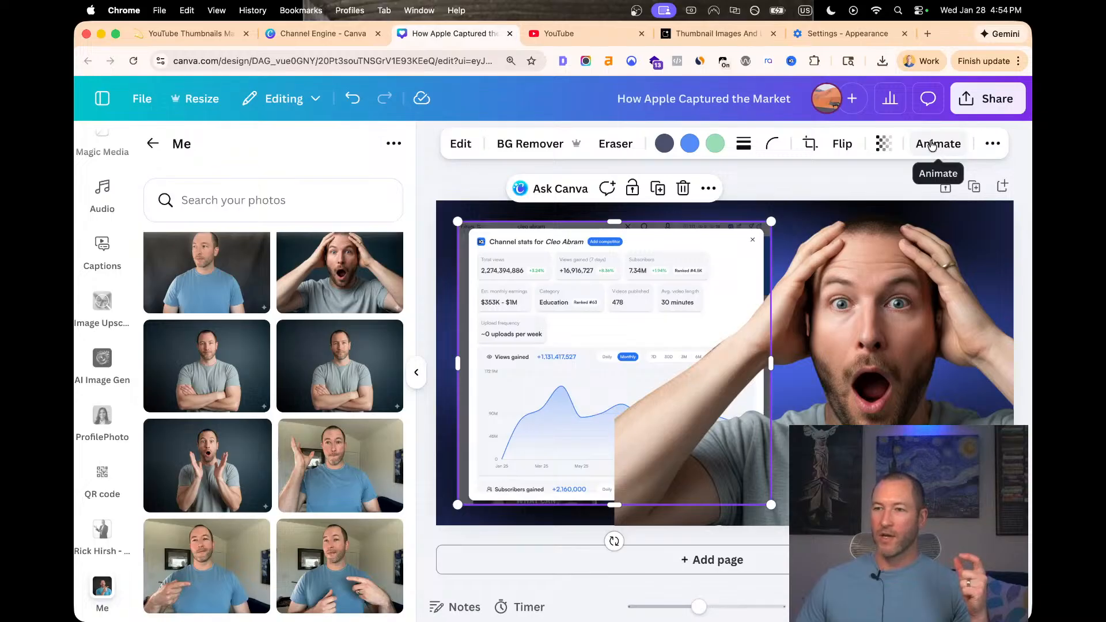
{"action": "left_click", "coordinate": [991, 147]}
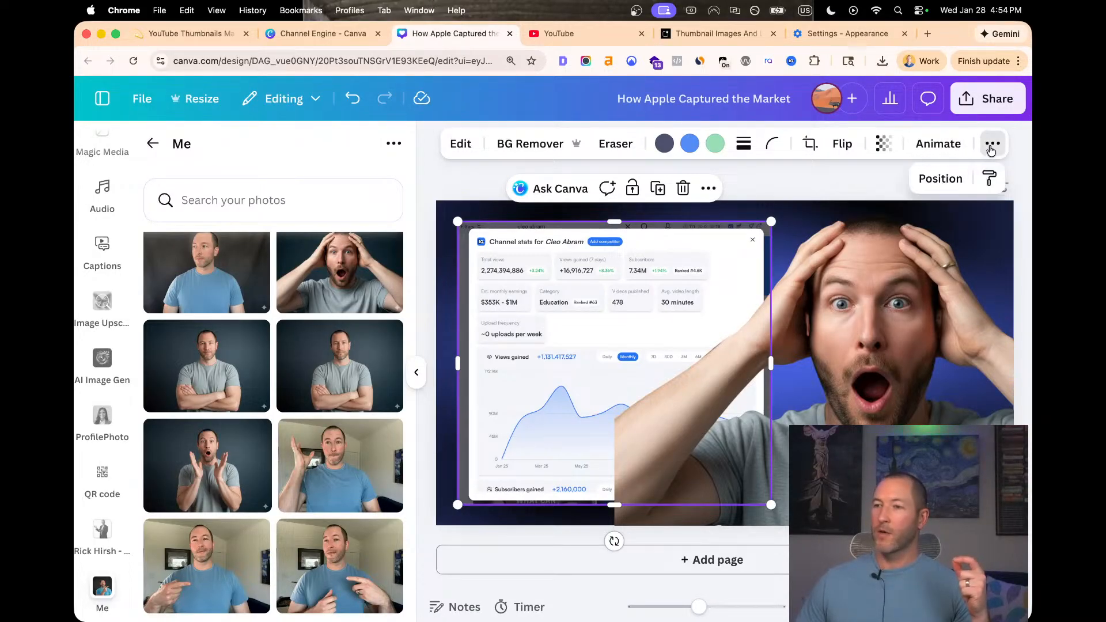
{"action": "left_click", "coordinate": [940, 179]}
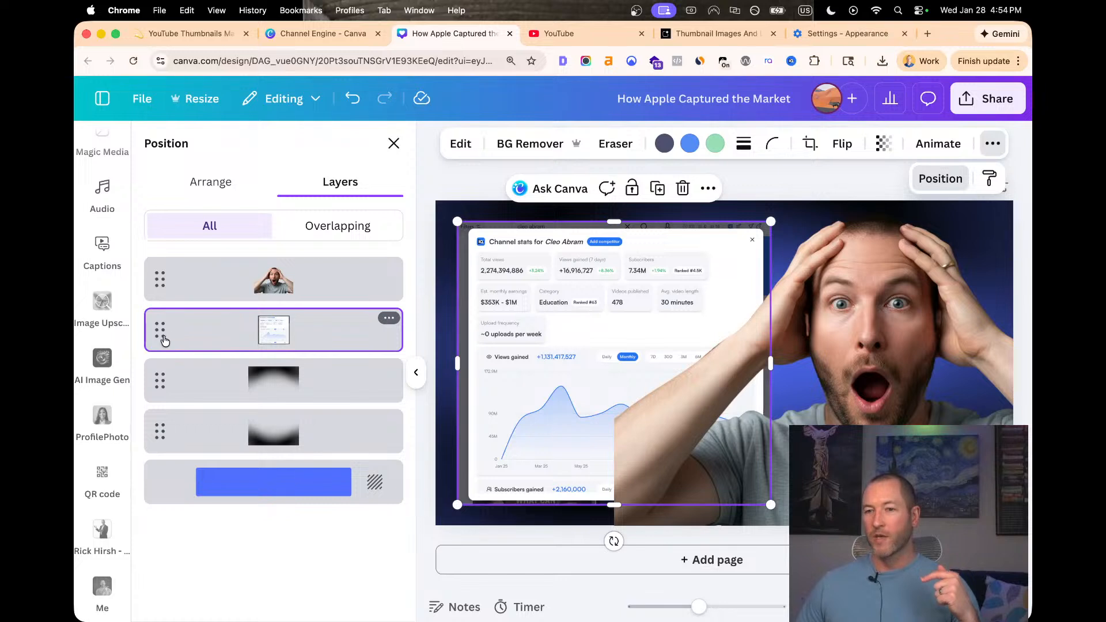
{"action": "mouse_move", "coordinate": [164, 341]}
{"action": "left_mouse_down"}
{"action": "mouse_move", "coordinate": [163, 254]}
{"action": "mouse_move", "coordinate": [163, 340]}
{"action": "left_mouse_up"}
{"action": "left_click_drag", "start_coordinate": [164, 291], "coordinate": [167, 340]}
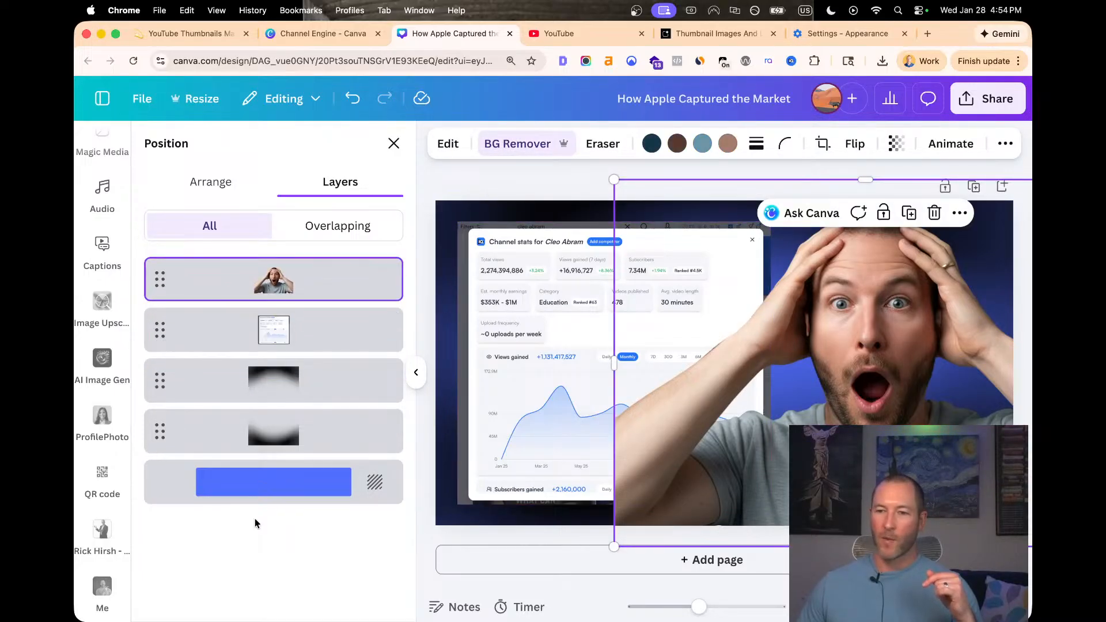
{"action": "left_click", "coordinate": [203, 397]}
{"action": "left_click_drag", "start_coordinate": [174, 280], "coordinate": [162, 337]}
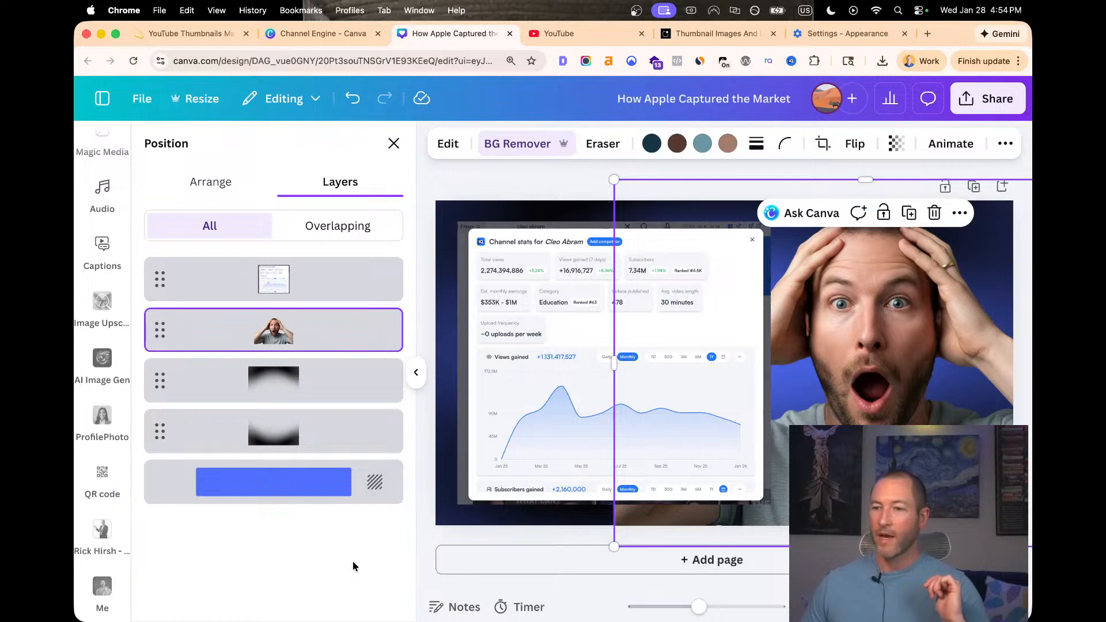
{"action": "left_click", "coordinate": [544, 180]}
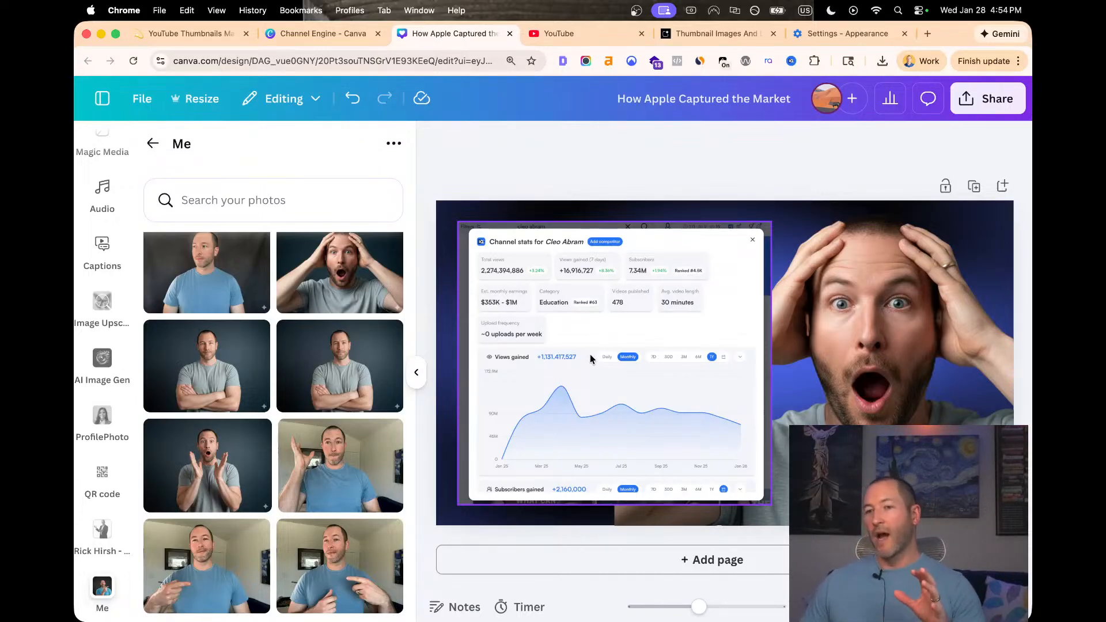
Try cropping the channel stats screenshot from its top edge down to the Views gained chart and moving it up, and undo both changes
{"action": "left_click", "coordinate": [566, 364]}
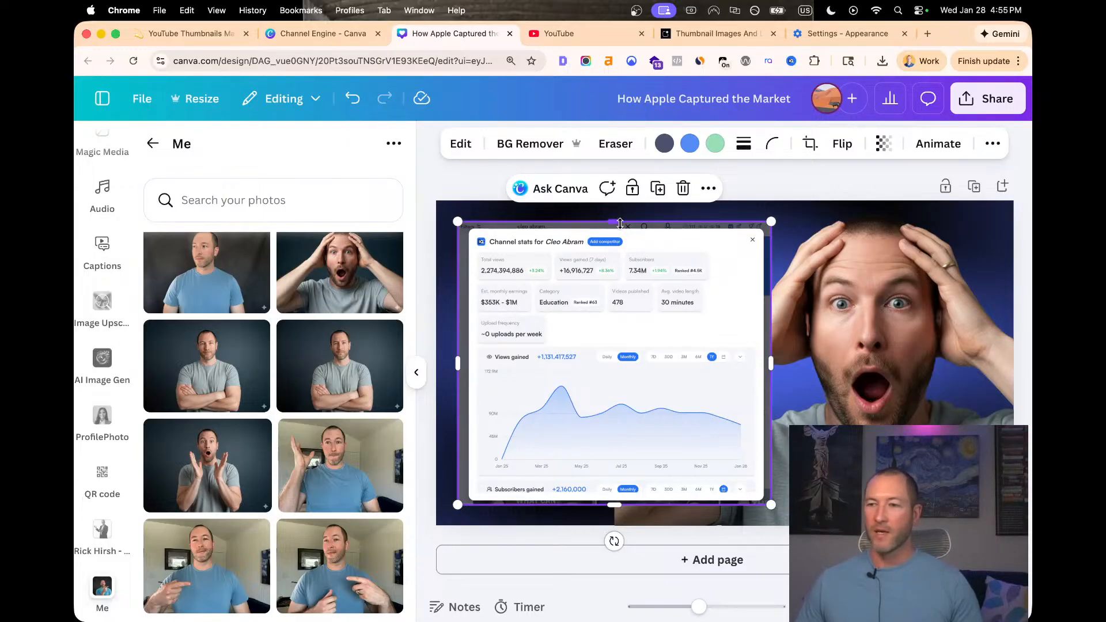
{"action": "left_click_drag", "start_coordinate": [620, 224], "coordinate": [618, 344]}
{"action": "left_click", "coordinate": [906, 304]}
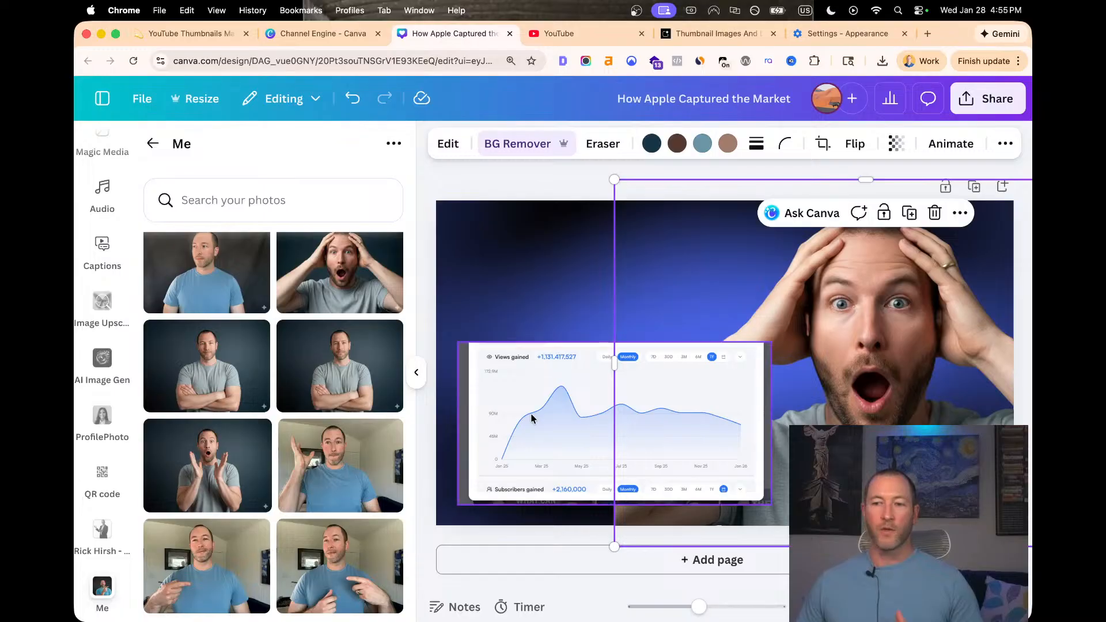
{"action": "left_click_drag", "start_coordinate": [531, 413], "coordinate": [533, 385]}
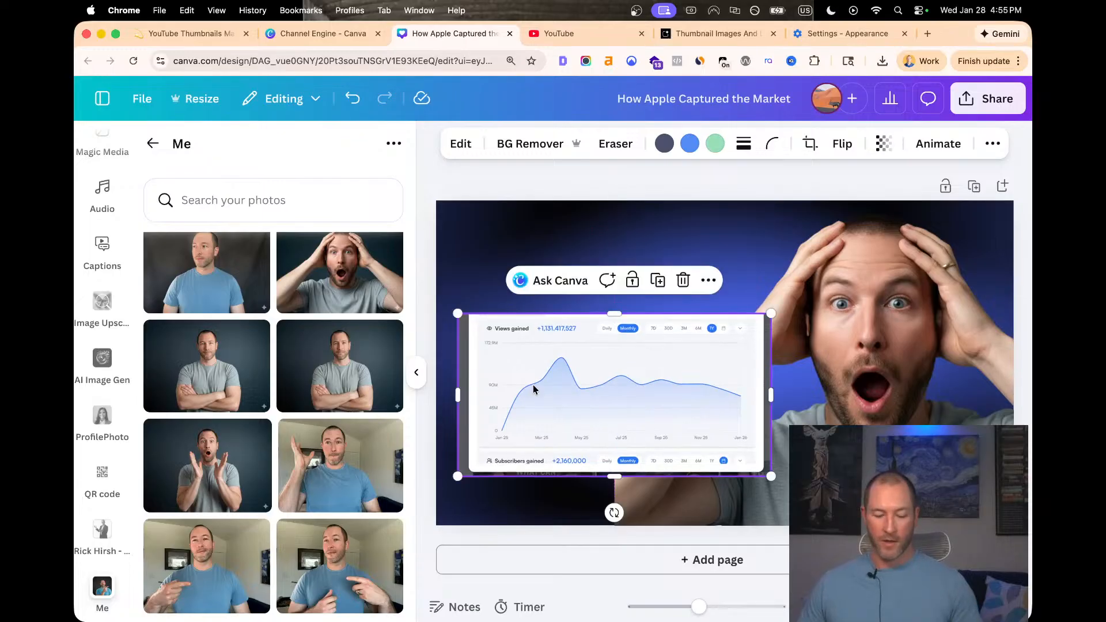
{"action": "key", "text": "super+z"}
{"action": "key", "text": "super+z"}
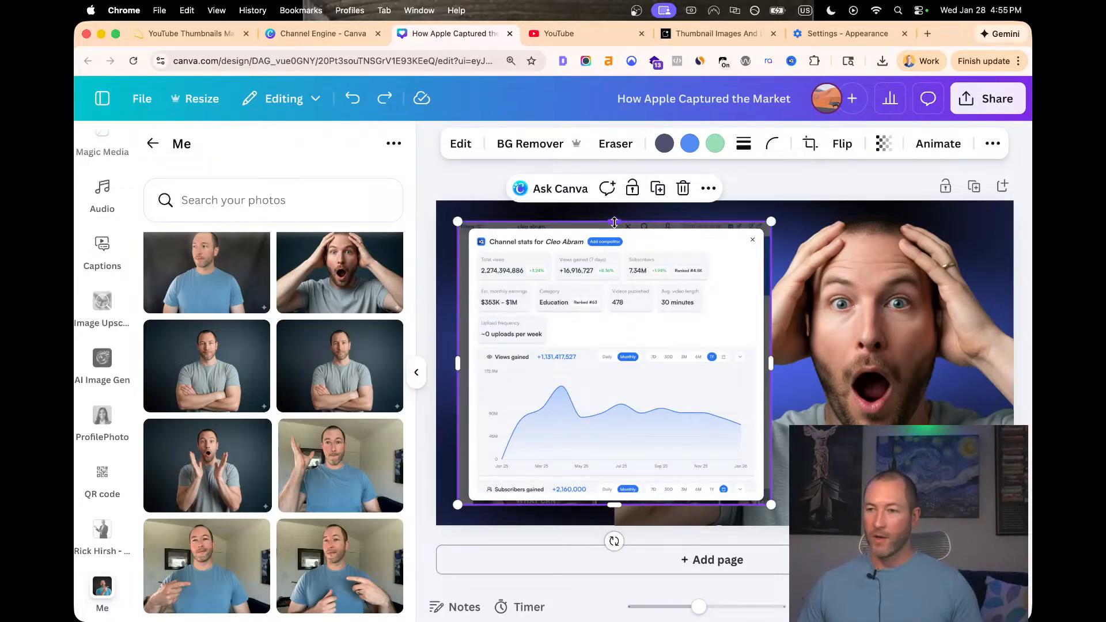
Try cropping the channel stats screenshot inward from its top and left edges, and undo the crops
{"action": "mouse_move", "coordinate": [614, 222]}
{"action": "left_mouse_down"}
{"action": "mouse_move", "coordinate": [601, 299]}
{"action": "mouse_move", "coordinate": [593, 249]}
{"action": "mouse_move", "coordinate": [605, 214]}
{"action": "mouse_move", "coordinate": [605, 275]}
{"action": "mouse_move", "coordinate": [613, 231]}
{"action": "left_mouse_up"}
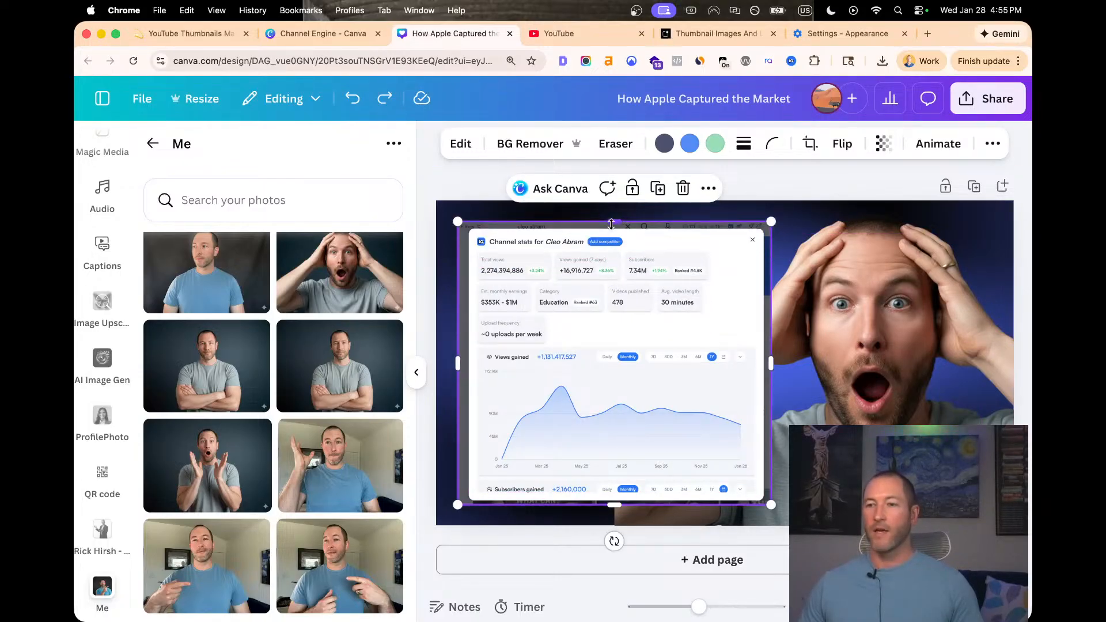
{"action": "left_click_drag", "start_coordinate": [612, 224], "coordinate": [612, 262]}
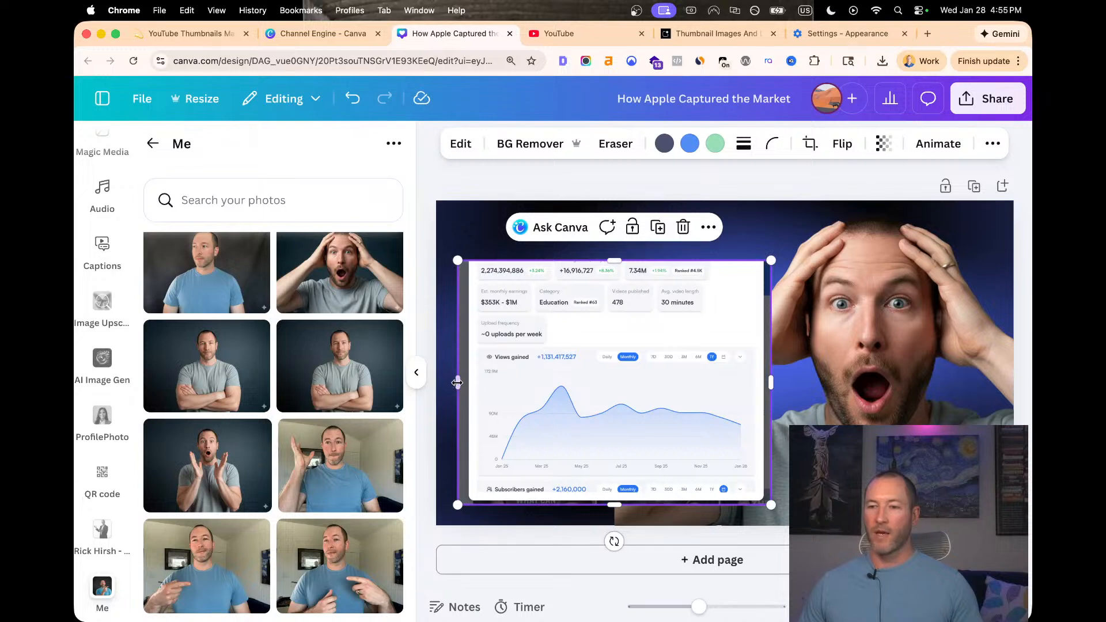
{"action": "left_click_drag", "start_coordinate": [456, 383], "coordinate": [557, 377]}
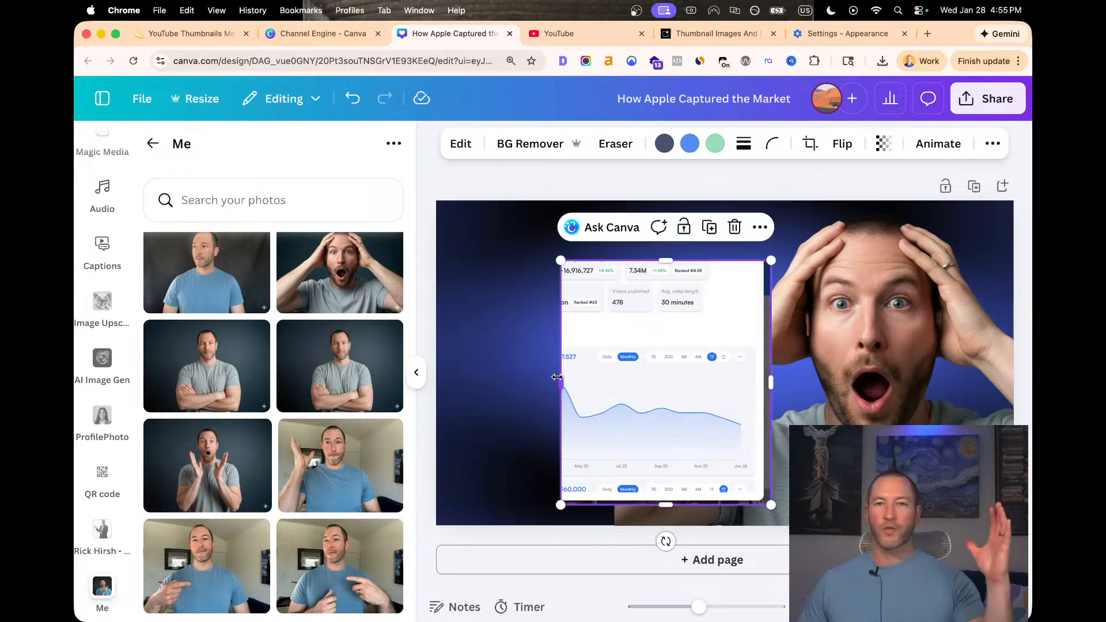
{"action": "key", "text": "super+z"}
{"action": "key", "text": "super+z"}
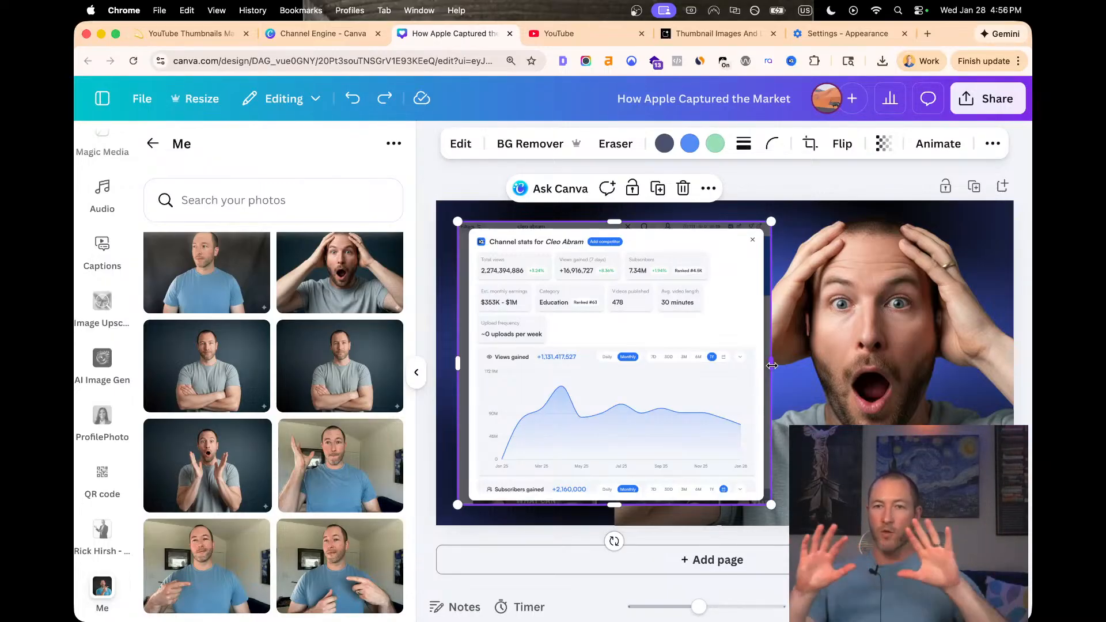
Try extending the channel stats screenshot outward by its right edge and its top edge, undoing each change
{"action": "left_click_drag", "start_coordinate": [772, 366], "coordinate": [935, 361]}
{"action": "key", "text": "super+z"}
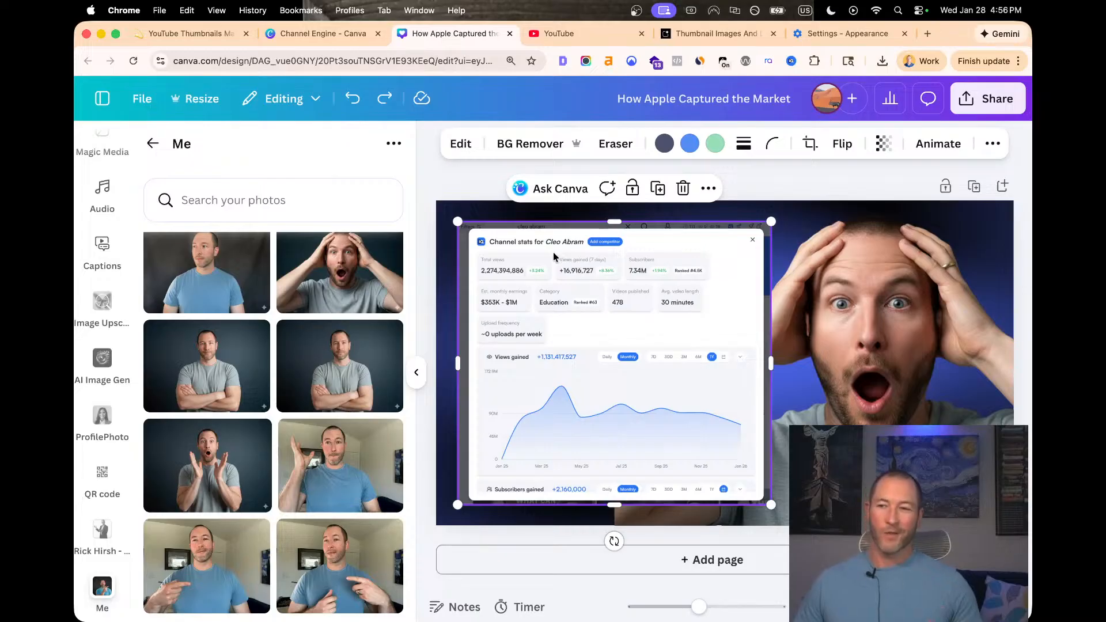
{"action": "left_click_drag", "start_coordinate": [618, 223], "coordinate": [631, 144]}
{"action": "key", "text": "super+z"}
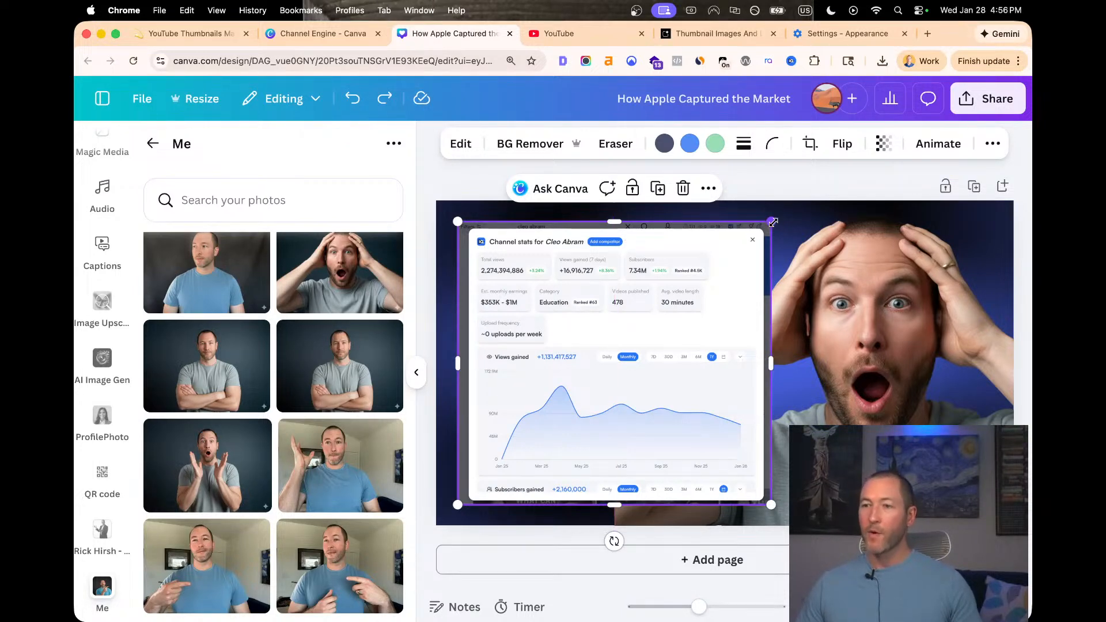
Try scaling the channel stats screenshot down slightly from its lower-right corner, and undo the resize
{"action": "left_click_drag", "start_coordinate": [766, 499], "coordinate": [750, 488]}
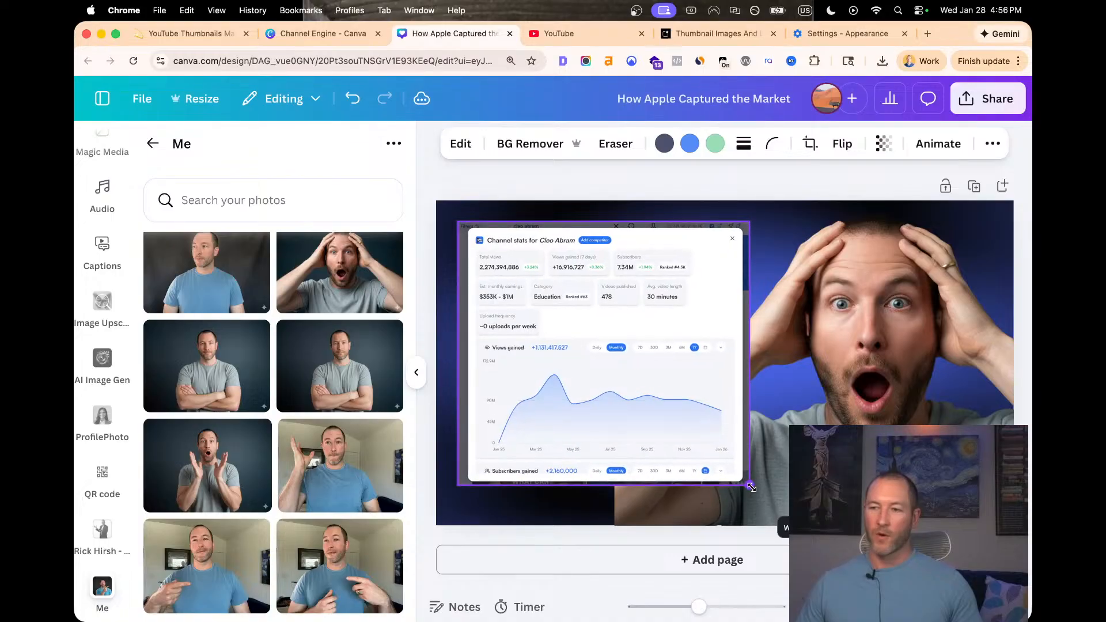
{"action": "key", "text": "cmd+z"}
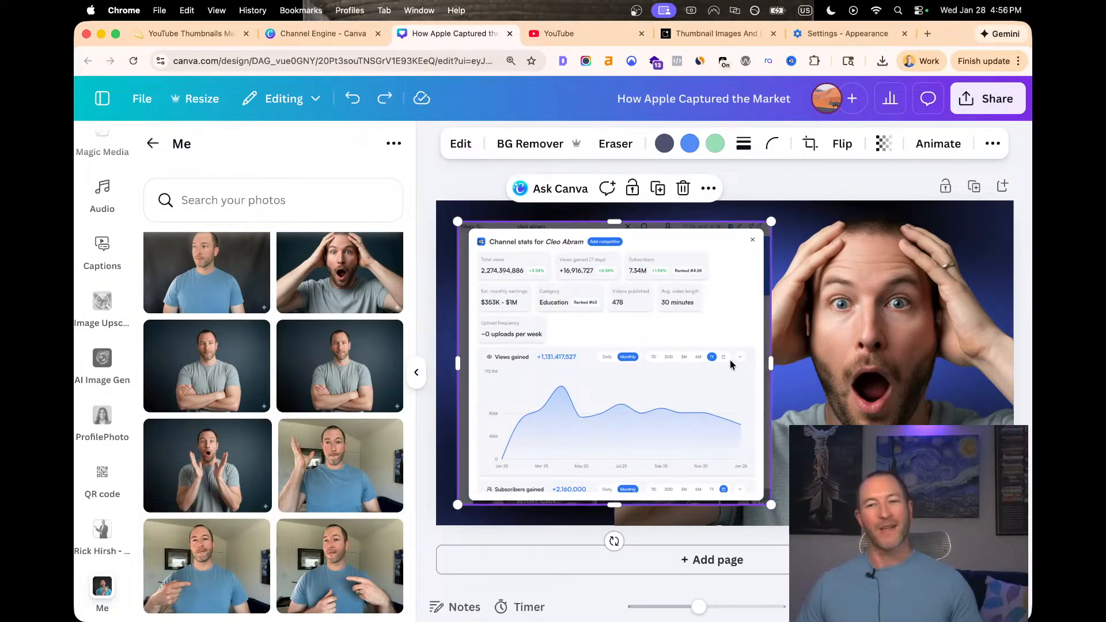
Crop the channel stats screenshot from its top edge down to the Views gained chart, and enlarge it across most of the canvas
{"action": "left_click_drag", "start_coordinate": [611, 222], "coordinate": [614, 343]}
{"action": "left_click", "coordinate": [492, 185]}
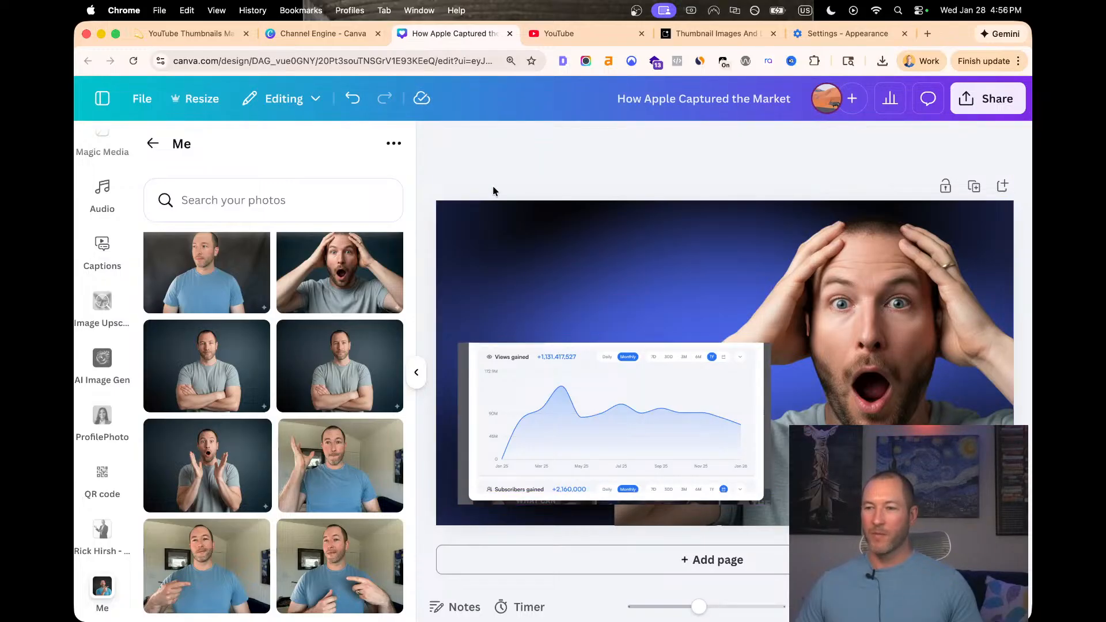
{"action": "left_click", "coordinate": [547, 396]}
{"action": "left_click_drag", "start_coordinate": [759, 345], "coordinate": [957, 231]}
{"action": "left_click_drag", "start_coordinate": [777, 322], "coordinate": [789, 322]}
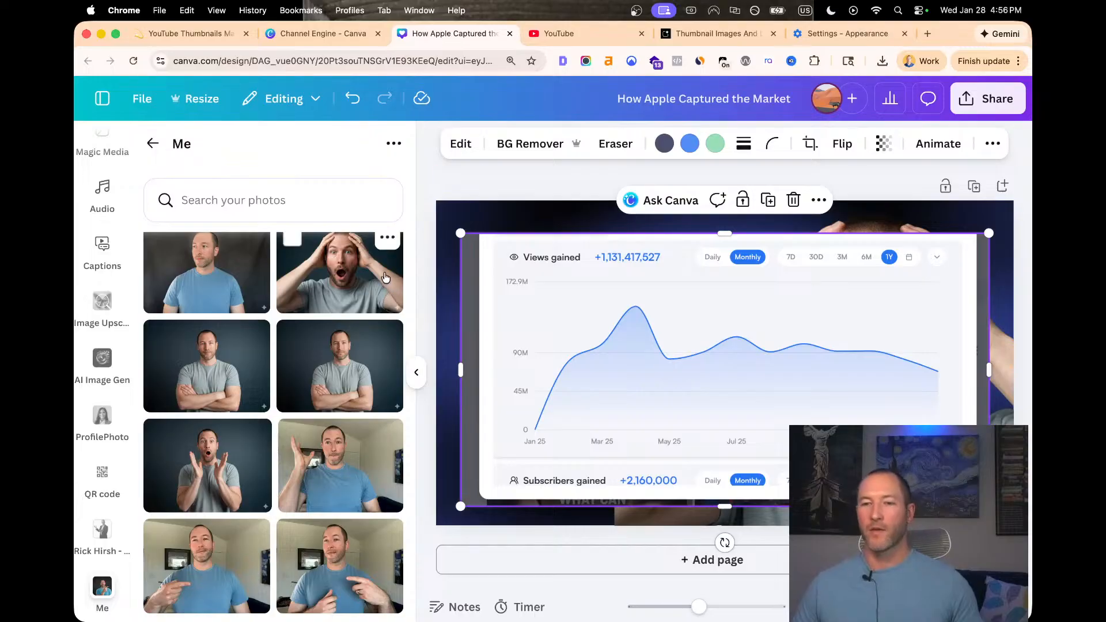
Reorder the layers so the shocked portrait cutout sits above the channel stats screenshot, and close the layer list
{"action": "left_click", "coordinate": [938, 145]}
{"action": "left_click", "coordinate": [992, 143]}
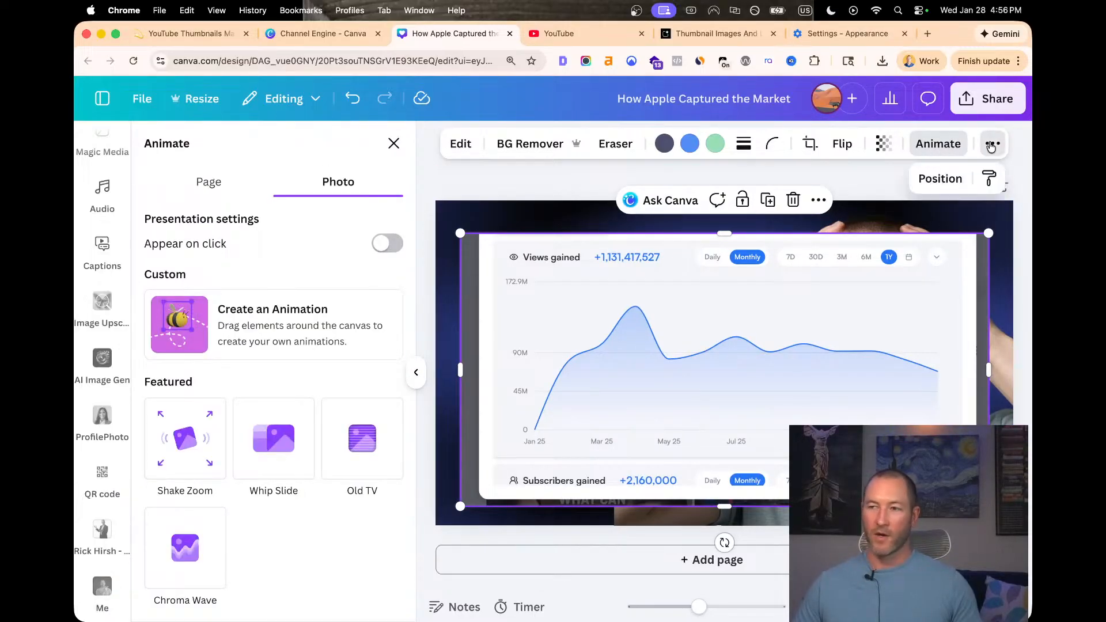
{"action": "left_click", "coordinate": [939, 179]}
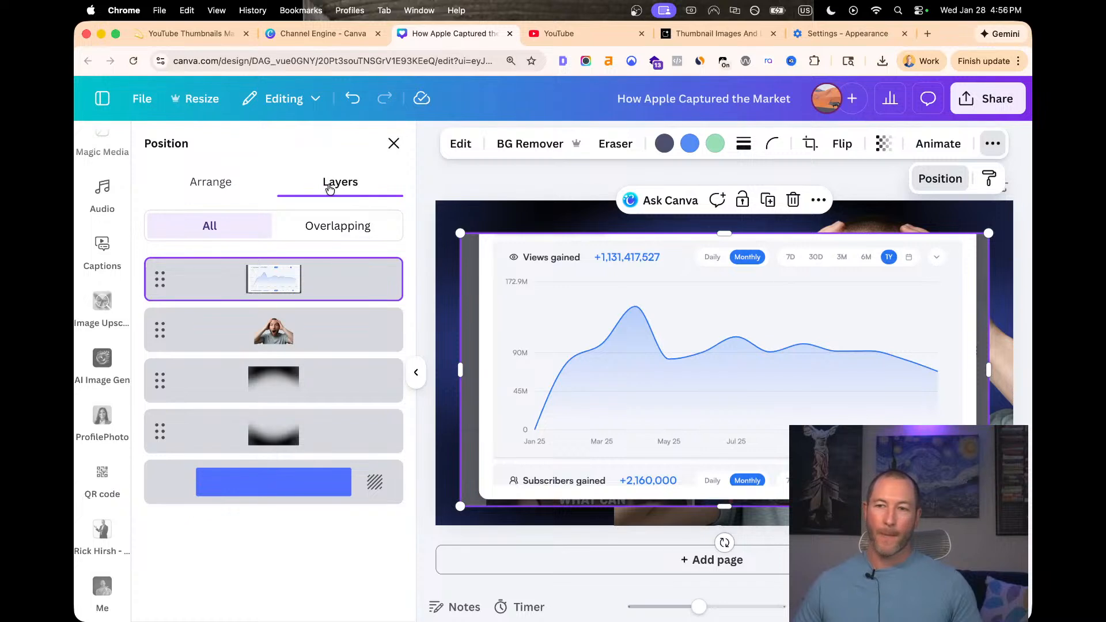
{"action": "left_click", "coordinate": [164, 381]}
{"action": "left_click_drag", "start_coordinate": [159, 286], "coordinate": [163, 265]}
{"action": "left_click", "coordinate": [434, 188]}
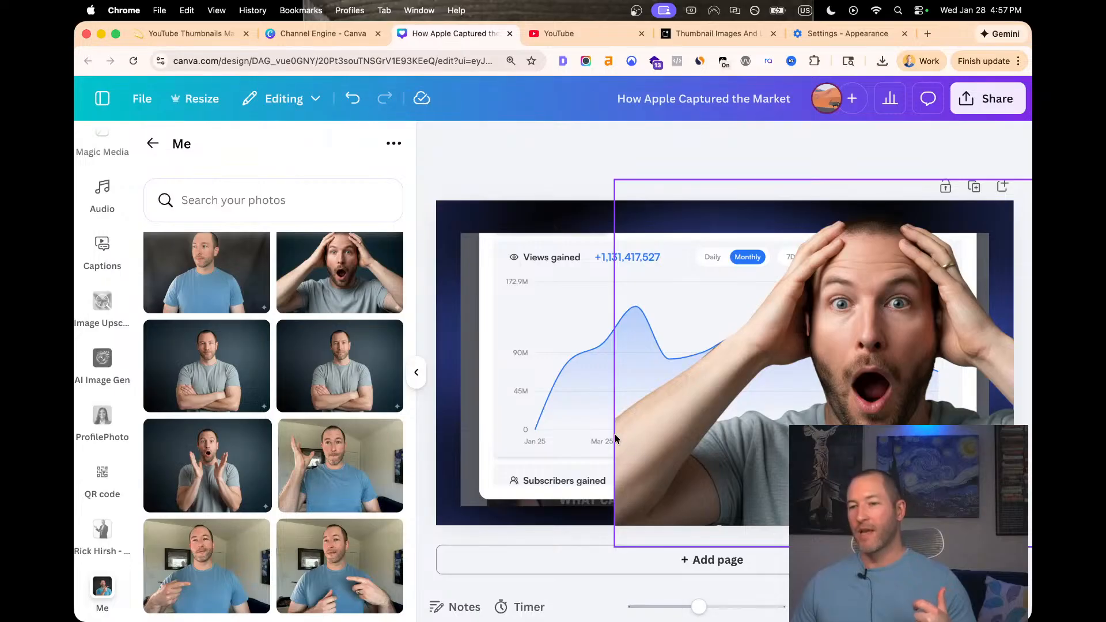
Try enlarging the portrait cutout to about 1,615 by 1,178 and moving it toward the canvas's upper right
{"action": "left_click", "coordinate": [660, 447]}
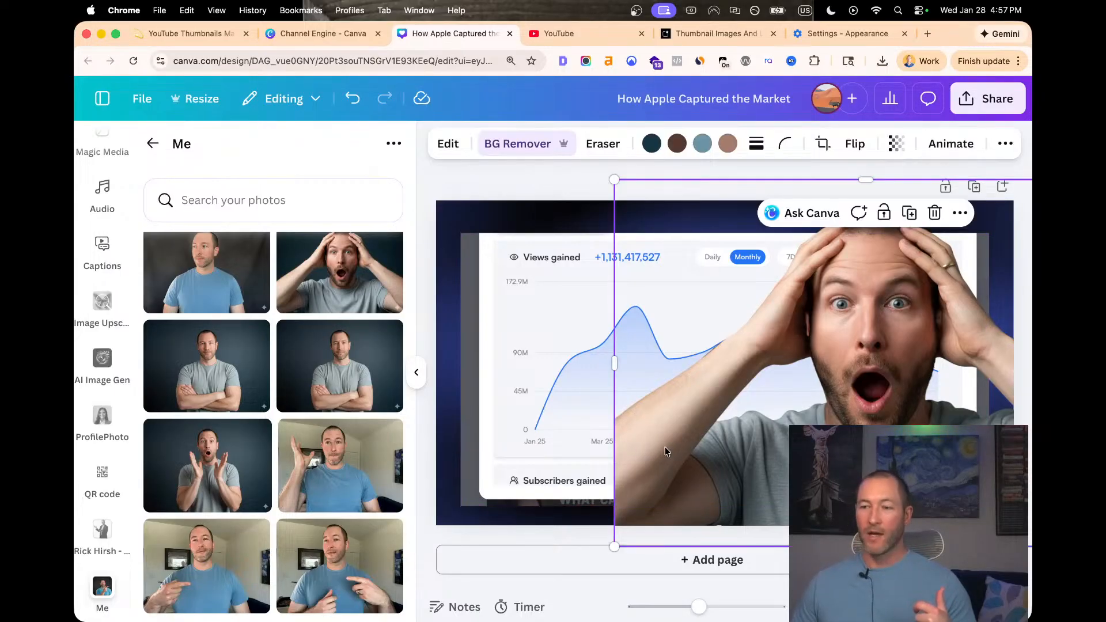
{"action": "scroll", "coordinate": [776, 507], "scroll_direction": "down", "scroll_amount": 1}
{"action": "mouse_move", "coordinate": [866, 539]}
{"action": "left_mouse_down"}
{"action": "mouse_move", "coordinate": [865, 588]}
{"action": "mouse_move", "coordinate": [866, 541]}
{"action": "left_mouse_up"}
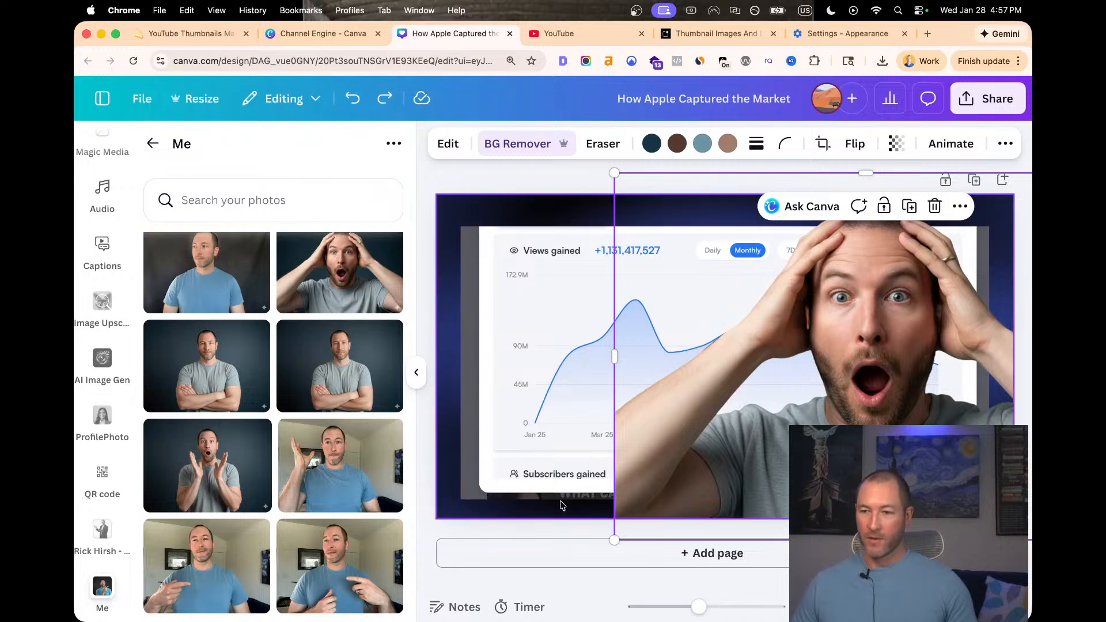
{"action": "left_click_drag", "start_coordinate": [614, 540], "coordinate": [310, 603]}
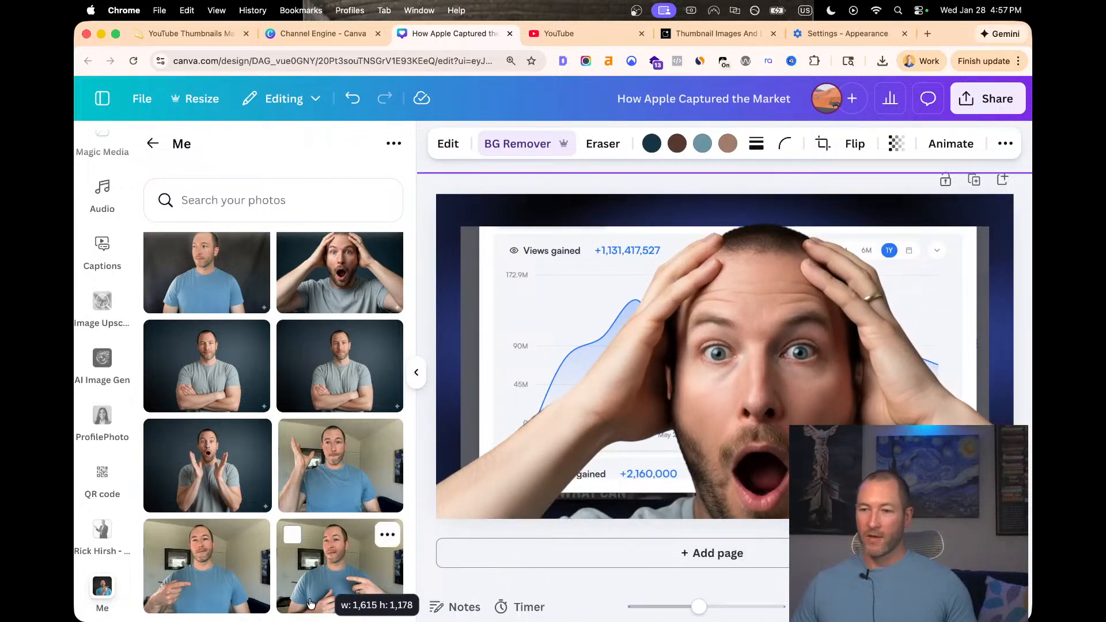
{"action": "left_click_drag", "start_coordinate": [695, 396], "coordinate": [804, 313]}
Try extending the portrait cutout's left edge to a width of about 1,787, and undo the extension, the move and the enlargement
{"action": "scroll", "coordinate": [556, 373], "scroll_direction": "down", "scroll_amount": 2}
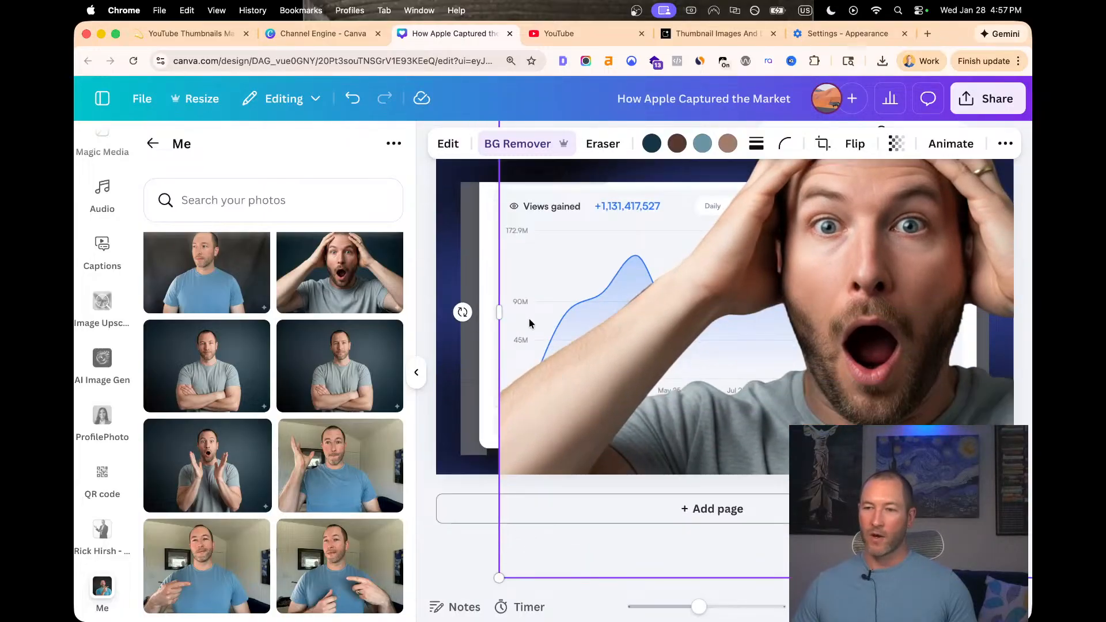
{"action": "left_click_drag", "start_coordinate": [500, 312], "coordinate": [423, 320]}
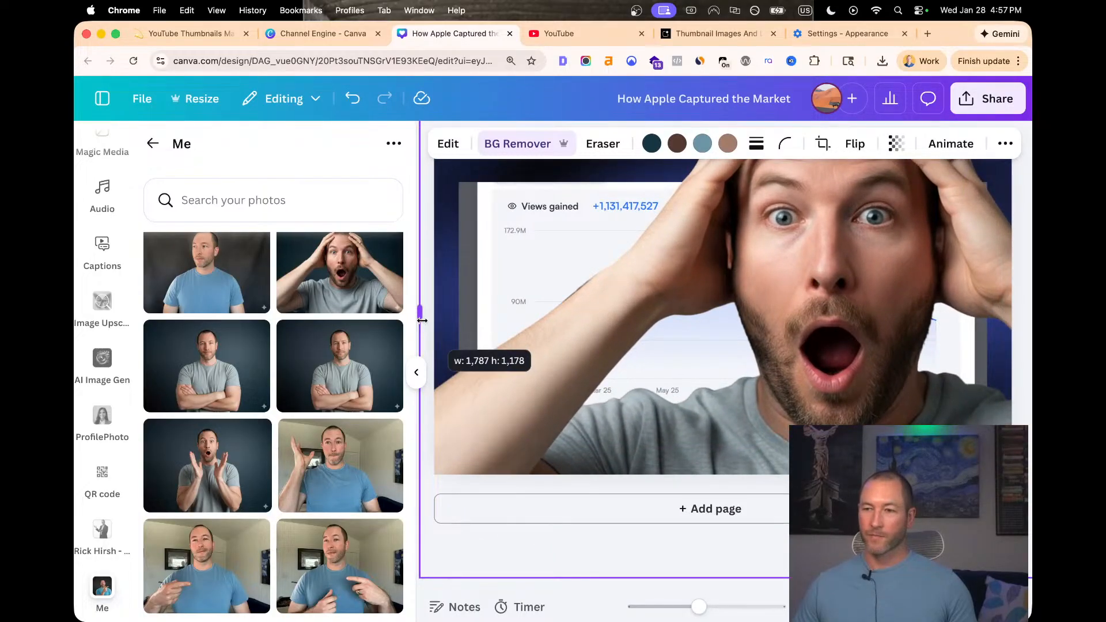
{"action": "scroll", "coordinate": [770, 472], "scroll_direction": "up", "scroll_amount": 2}
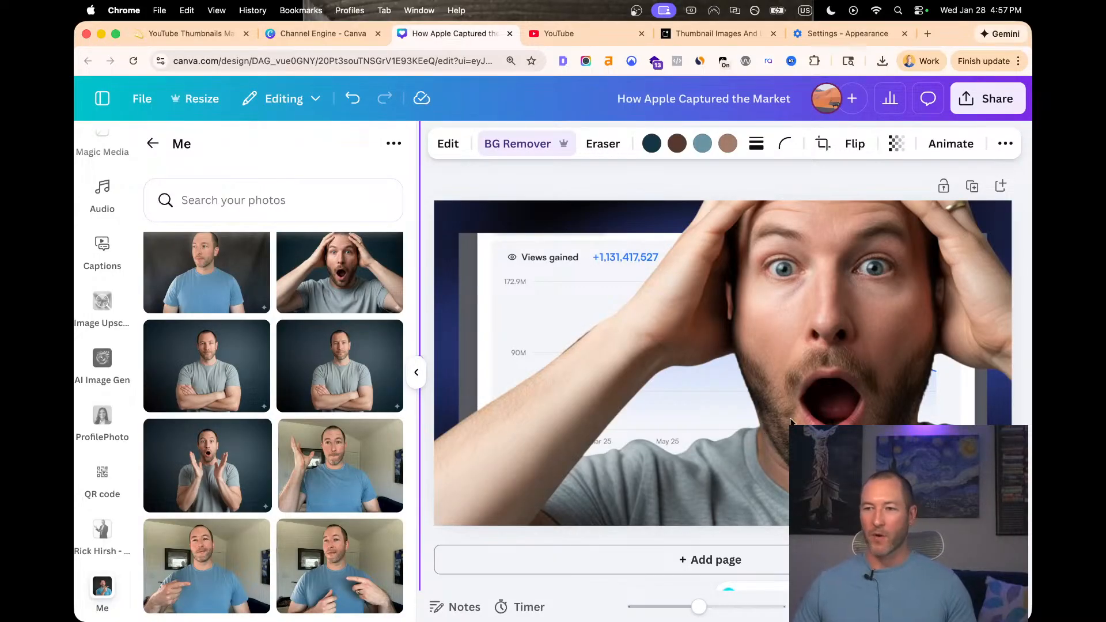
{"action": "key", "text": "super+z"}
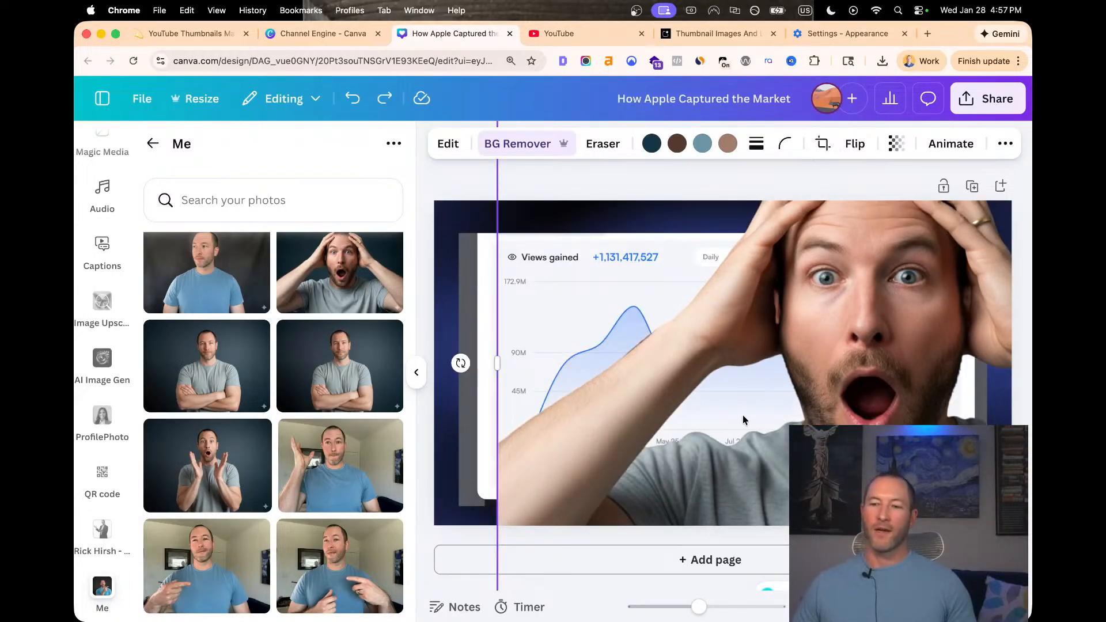
{"action": "key", "text": "super+z"}
{"action": "key", "text": "super+z"}
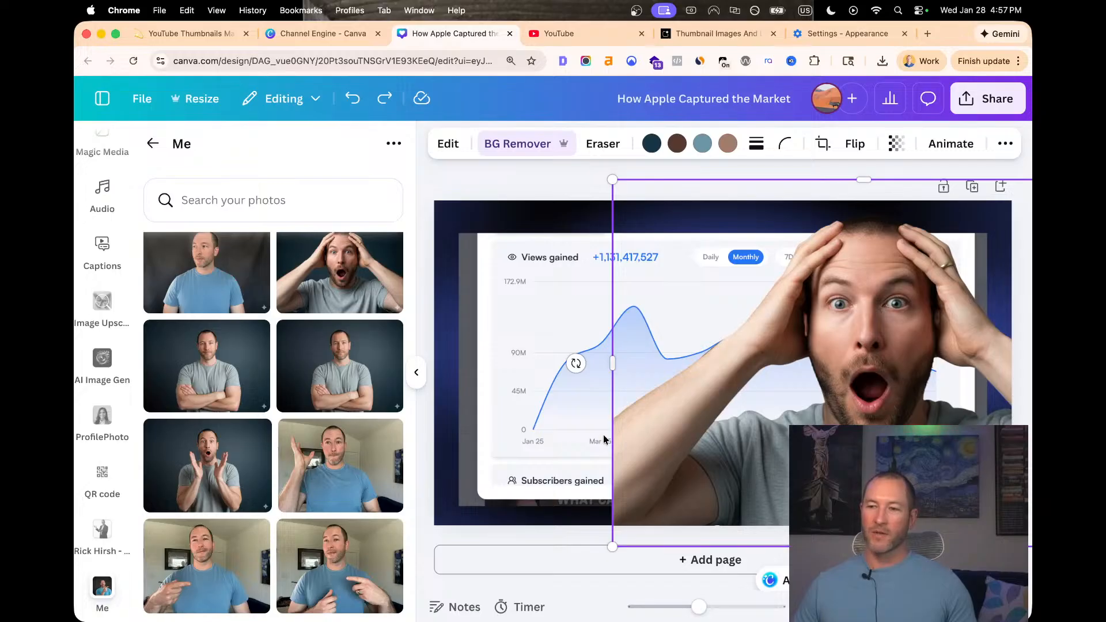
Move the shocked portrait cutout slightly upward and enlarge it a little from its lower-left corner, leaving it deselected
{"action": "left_click", "coordinate": [516, 185]}
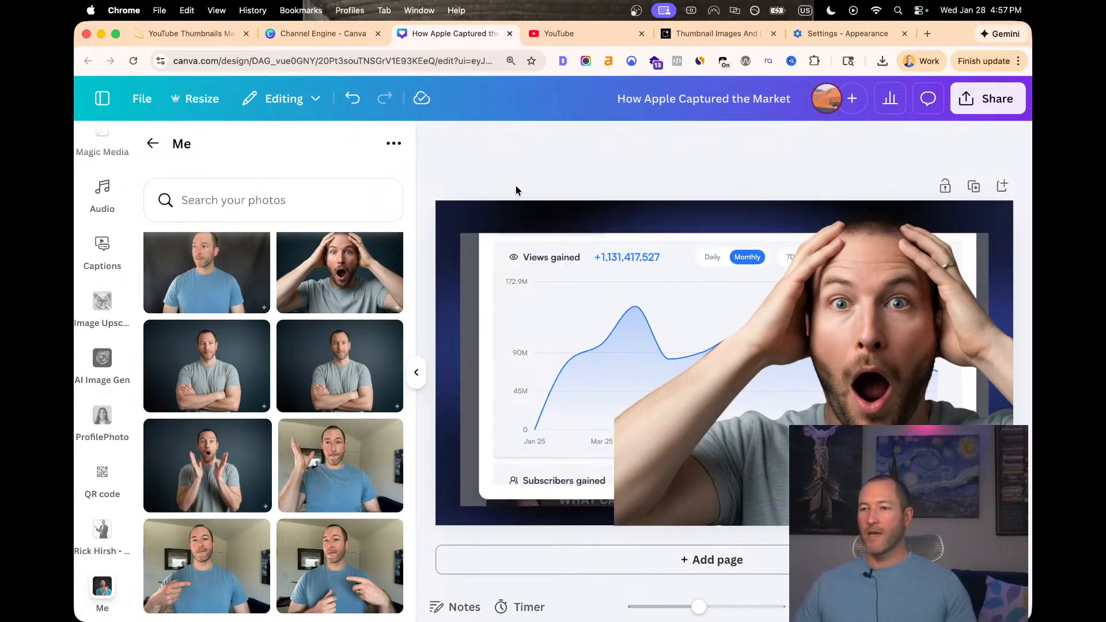
{"action": "left_click", "coordinate": [830, 360]}
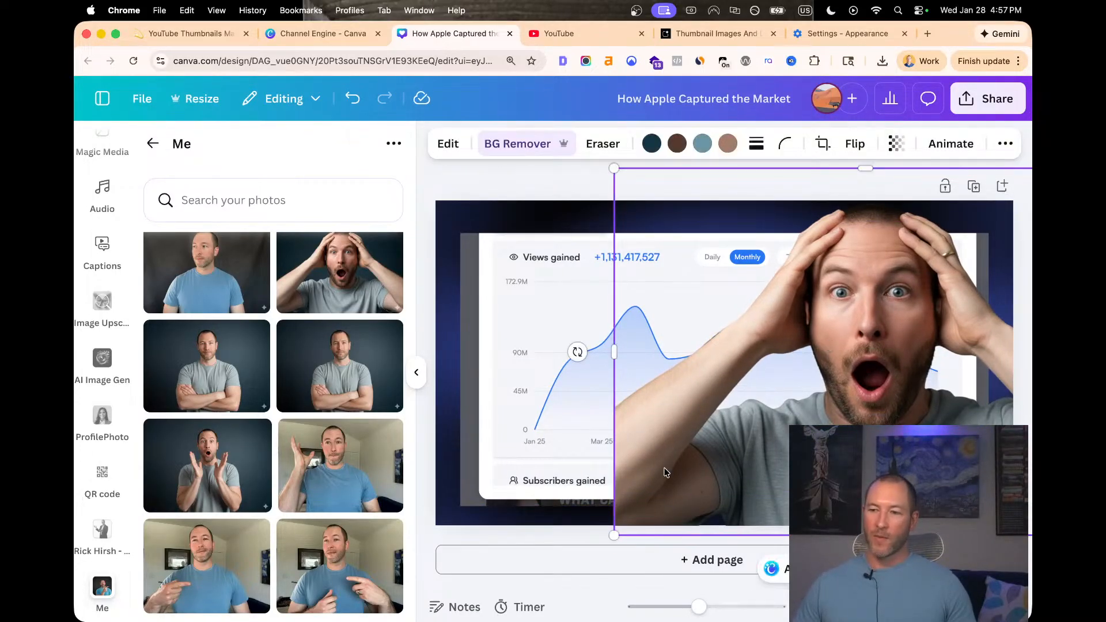
{"action": "left_click_drag", "start_coordinate": [614, 535], "coordinate": [577, 561]}
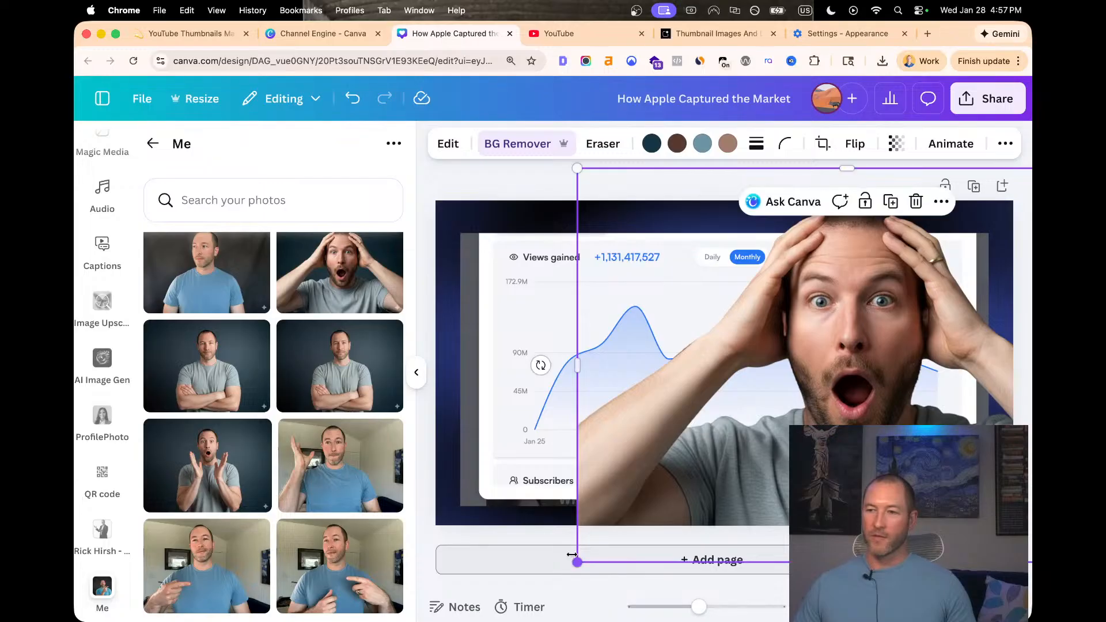
{"action": "left_click", "coordinate": [465, 176]}
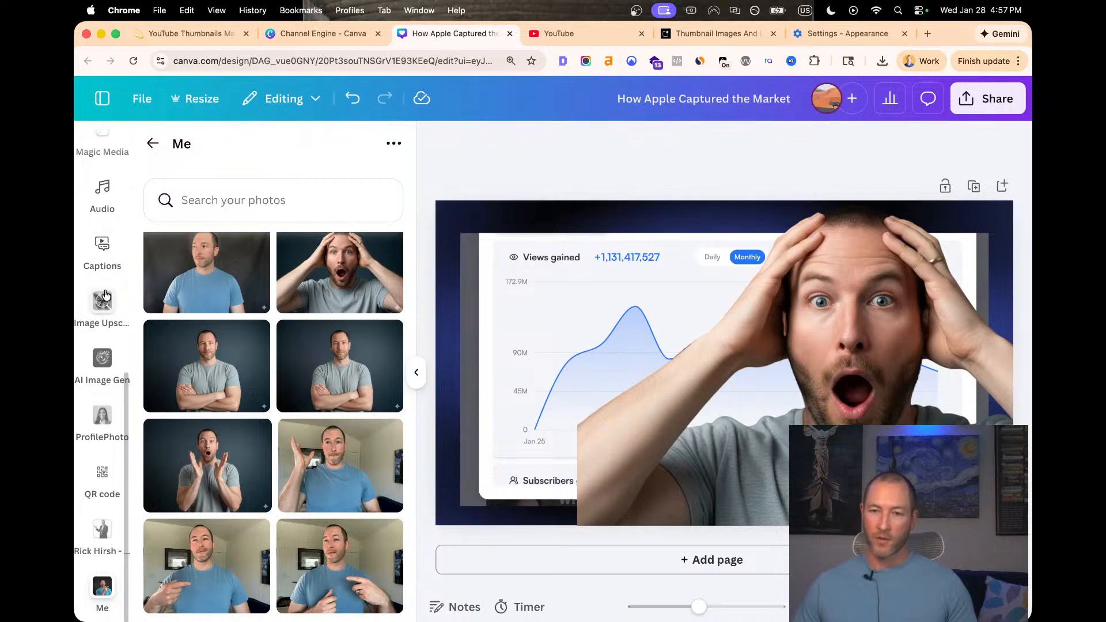
Leave the Me folder and search the elements library for "apple logo" in place of the earlier search term
{"action": "left_click", "coordinate": [152, 142]}
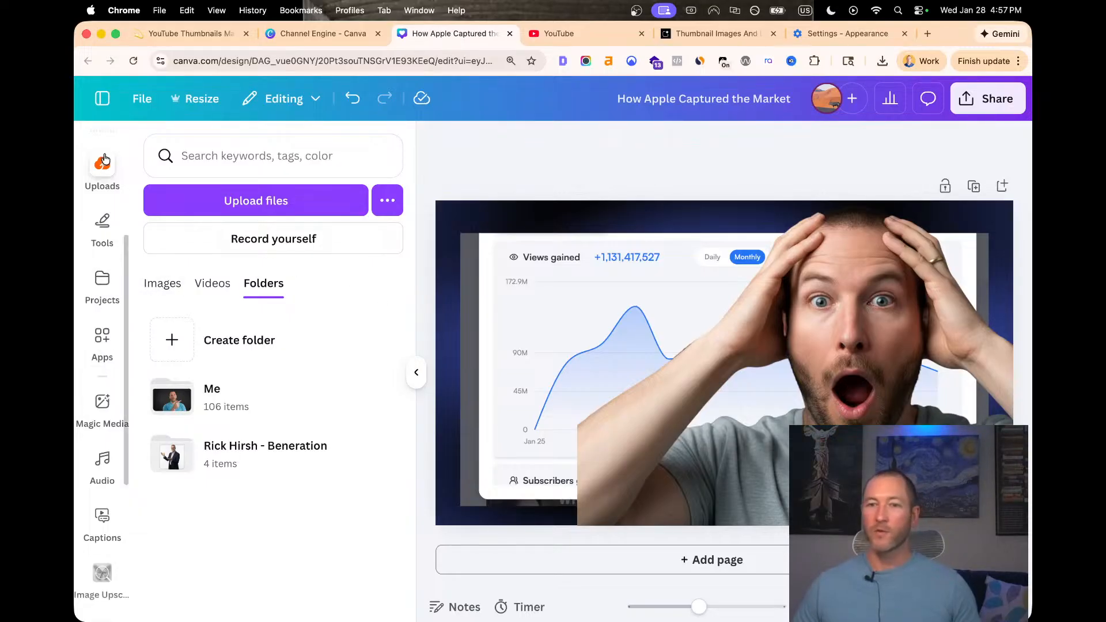
{"action": "scroll", "coordinate": [109, 192], "scroll_direction": "up", "scroll_amount": 3}
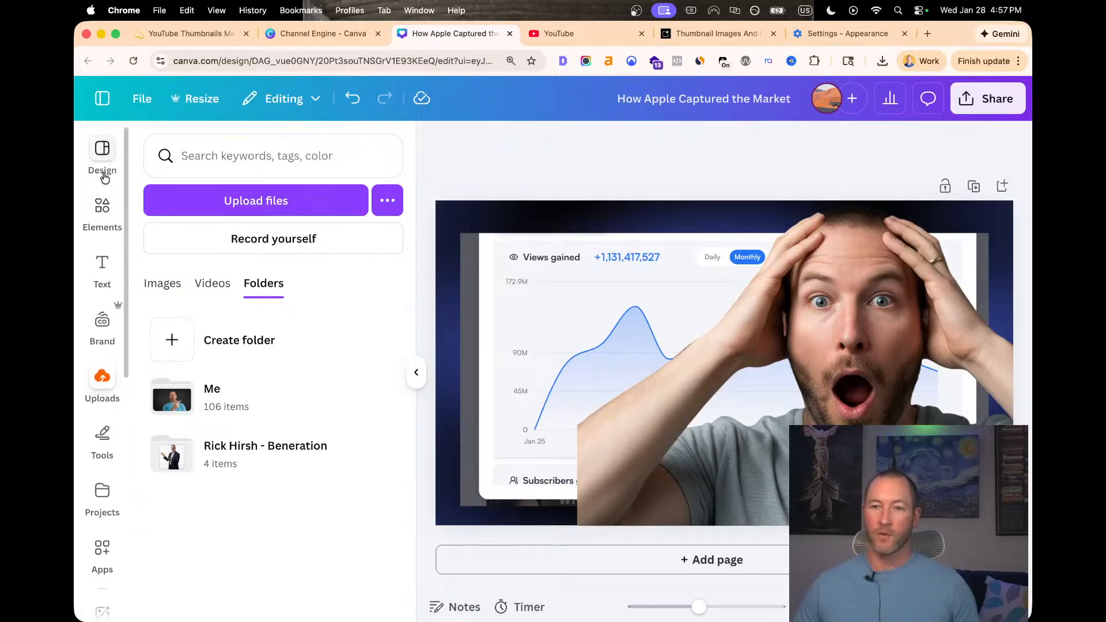
{"action": "left_click", "coordinate": [103, 206]}
{"action": "left_click", "coordinate": [209, 146]}
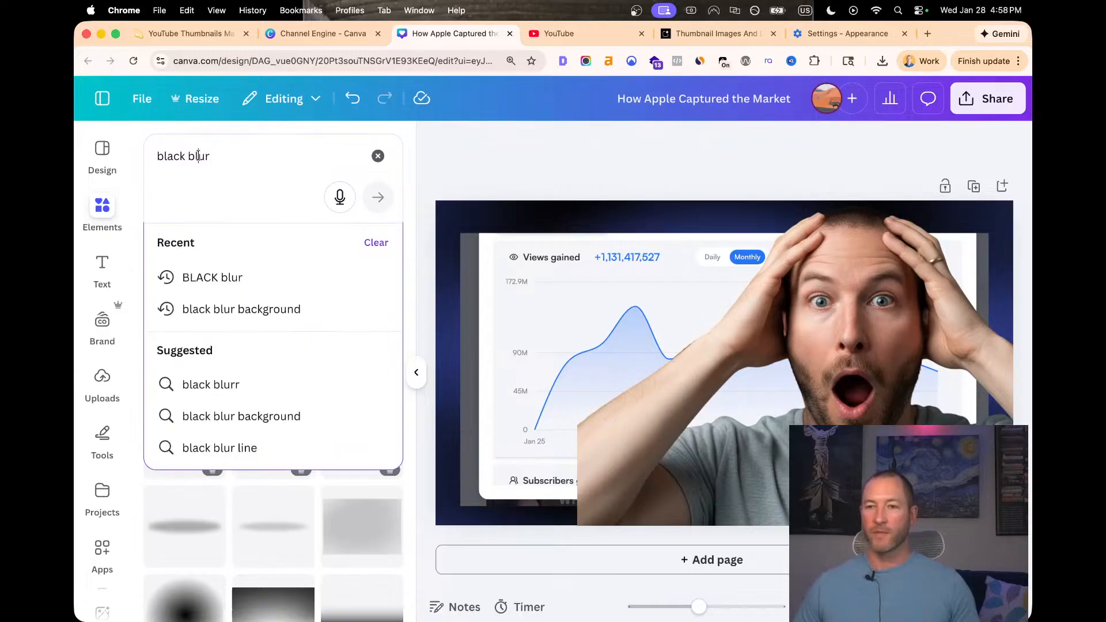
{"action": "triple_click", "coordinate": [206, 147]}
{"action": "key", "text": "BackSpace"}
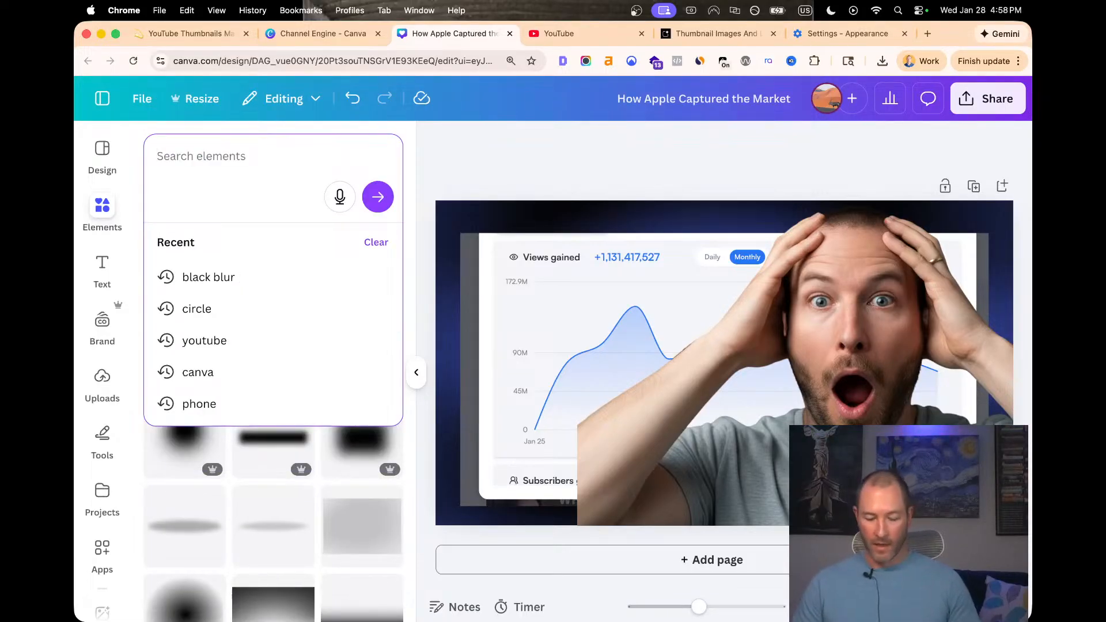
{"action": "type", "text": "a"}
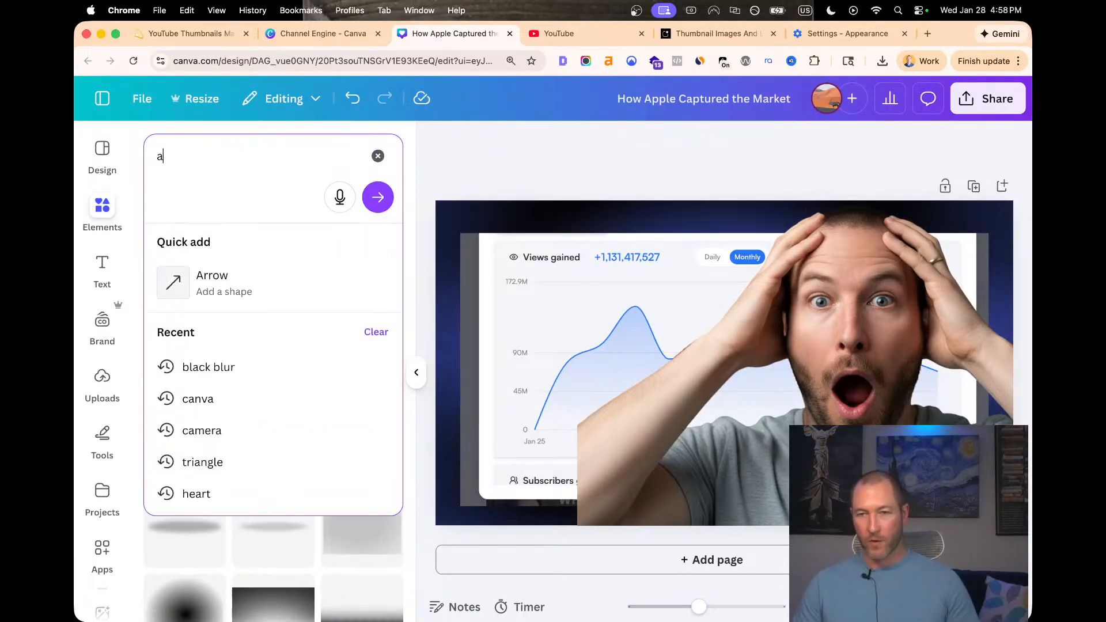
{"action": "type", "text": "pple logo"}
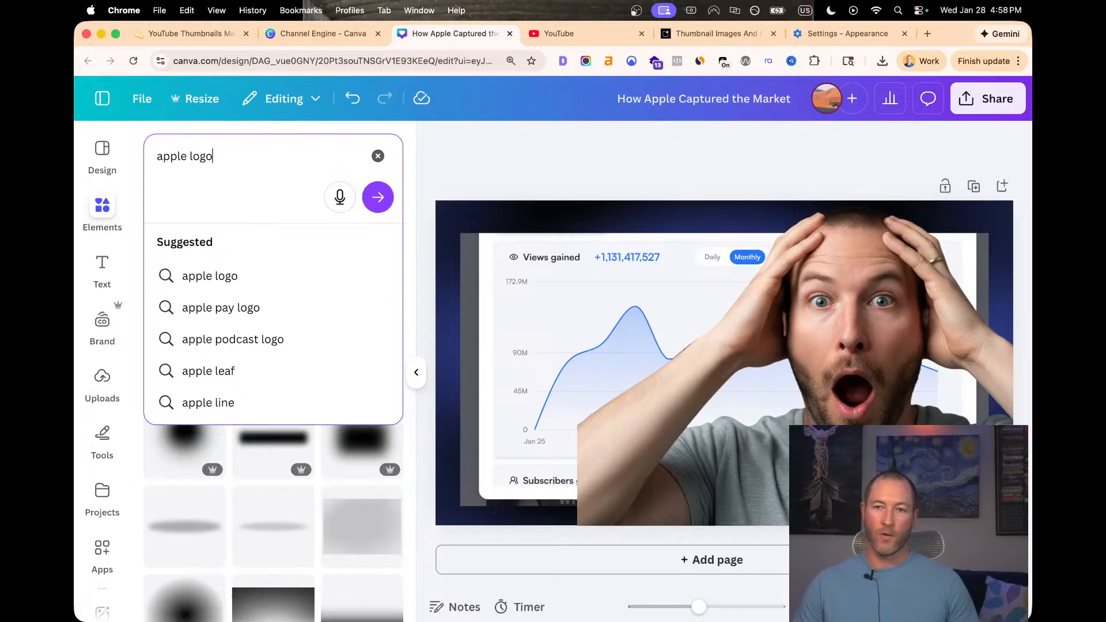
{"action": "key", "text": "Return"}
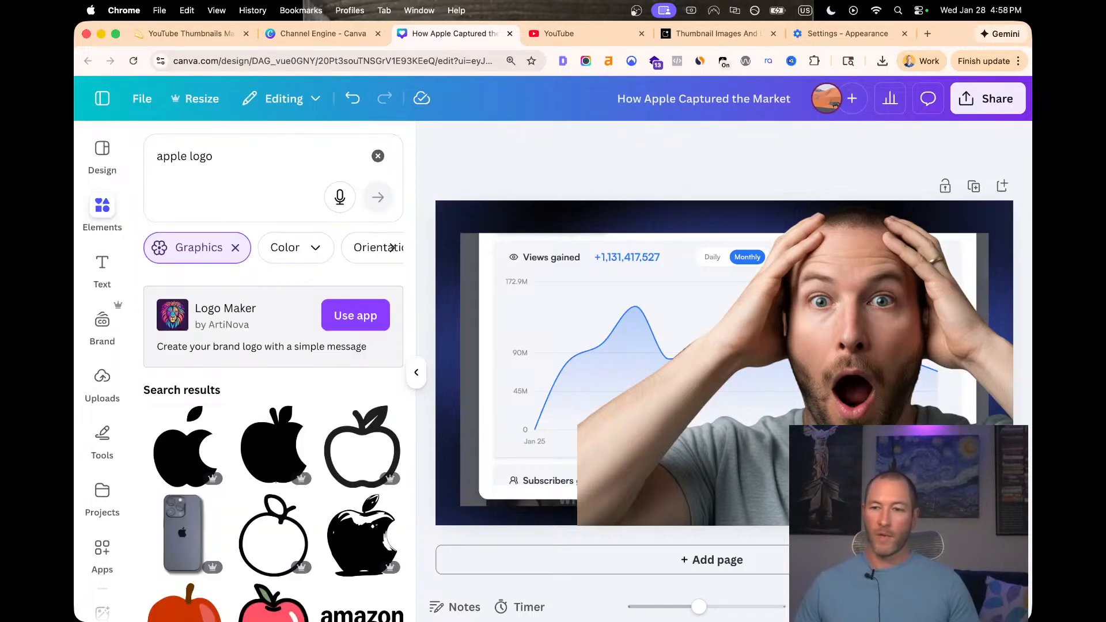
Browse the apple logo results under Graphics, Photos and all categories, removing the Graphics and Photos filters, for a usable Apple logo
{"action": "scroll", "coordinate": [264, 419], "scroll_direction": "down", "scroll_amount": 3}
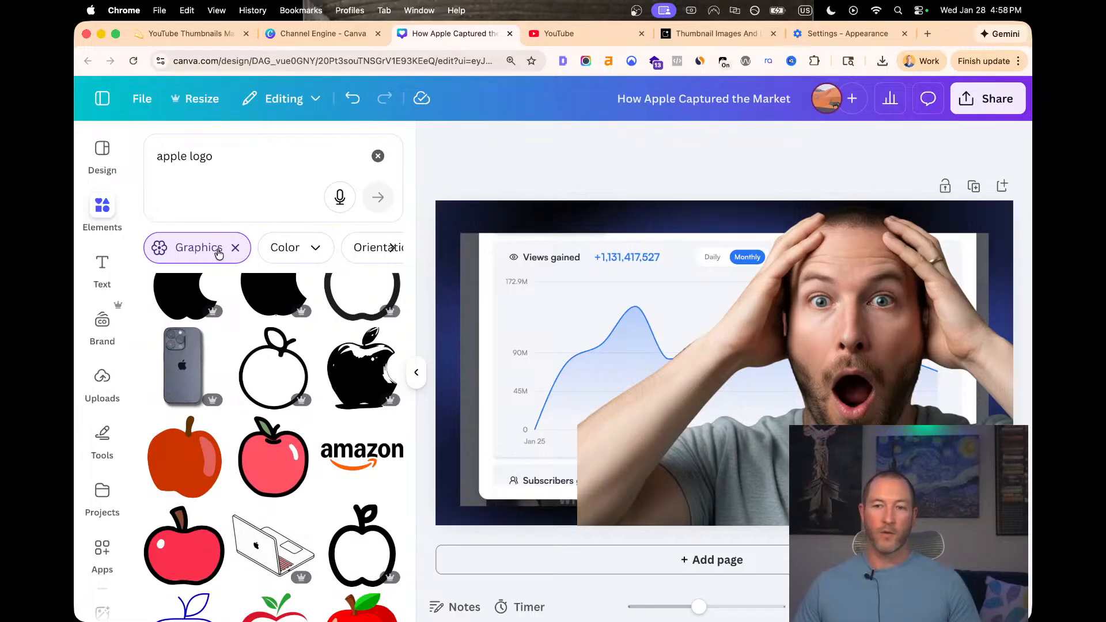
{"action": "left_click", "coordinate": [236, 249]}
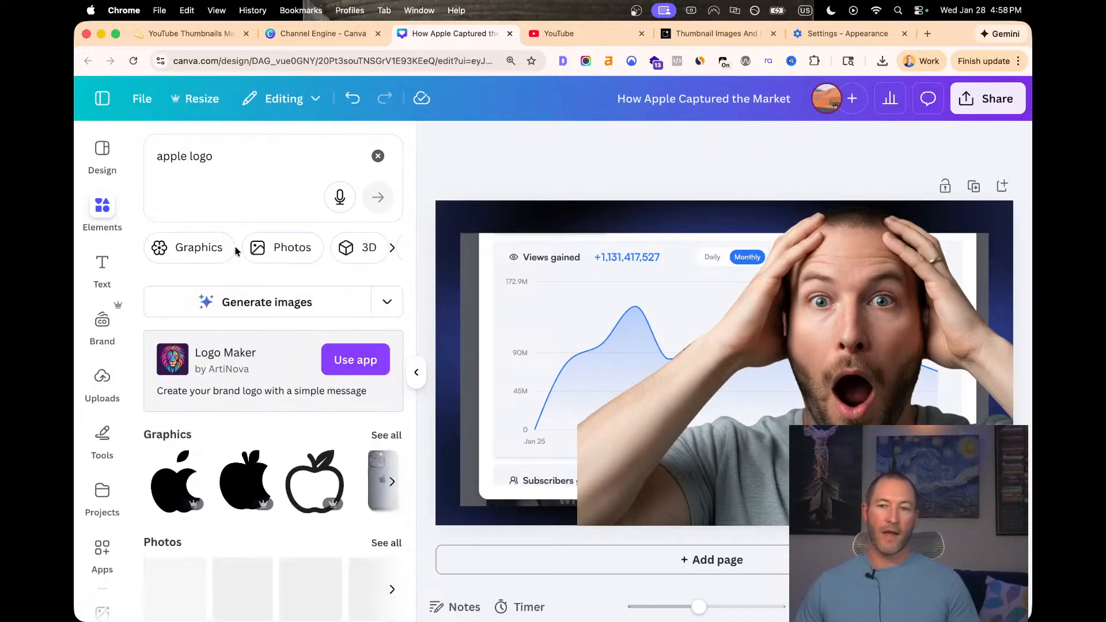
{"action": "scroll", "coordinate": [263, 331], "scroll_direction": "down", "scroll_amount": 6}
{"action": "scroll", "coordinate": [268, 334], "scroll_direction": "up", "scroll_amount": 6}
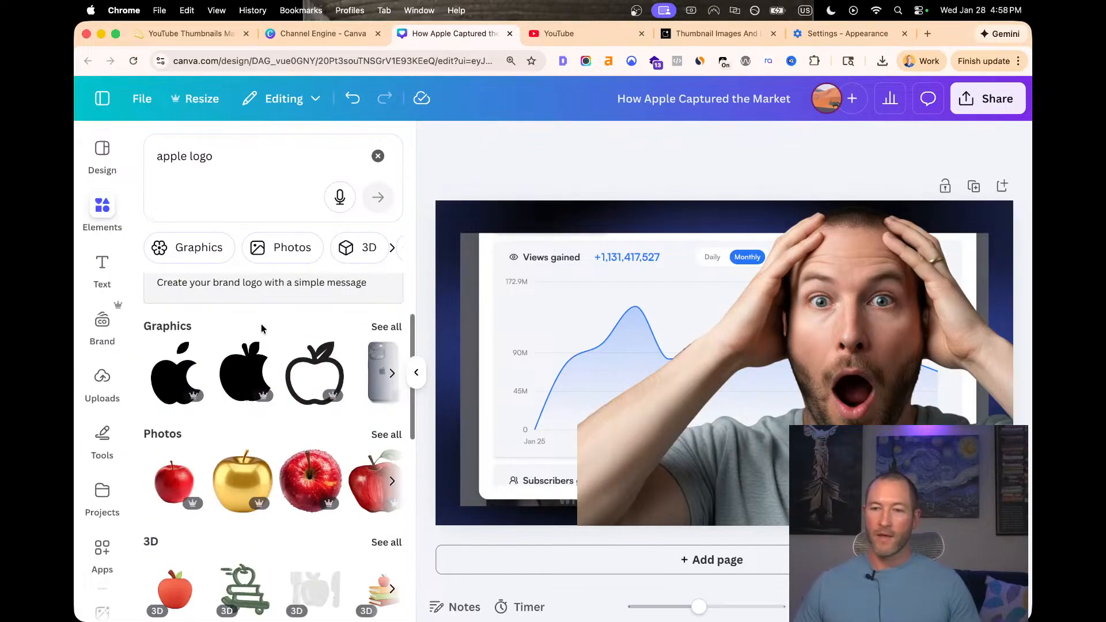
{"action": "scroll", "coordinate": [325, 477], "scroll_direction": "down", "scroll_amount": 2}
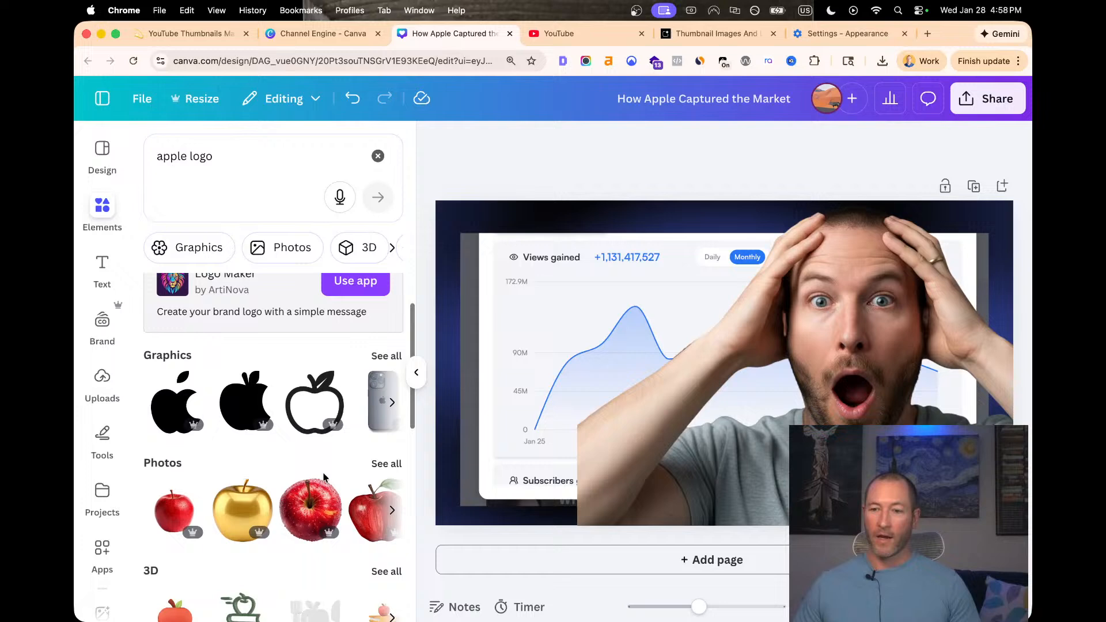
{"action": "left_click", "coordinate": [390, 472]}
{"action": "scroll", "coordinate": [268, 481], "scroll_direction": "down", "scroll_amount": 5}
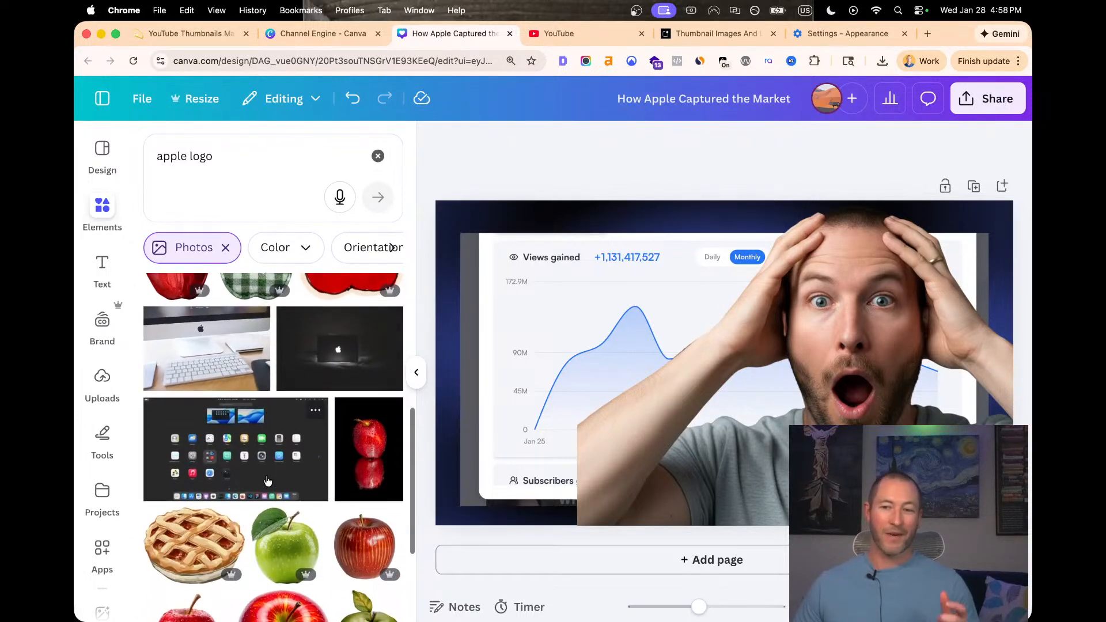
{"action": "scroll", "coordinate": [267, 481], "scroll_direction": "down", "scroll_amount": 8}
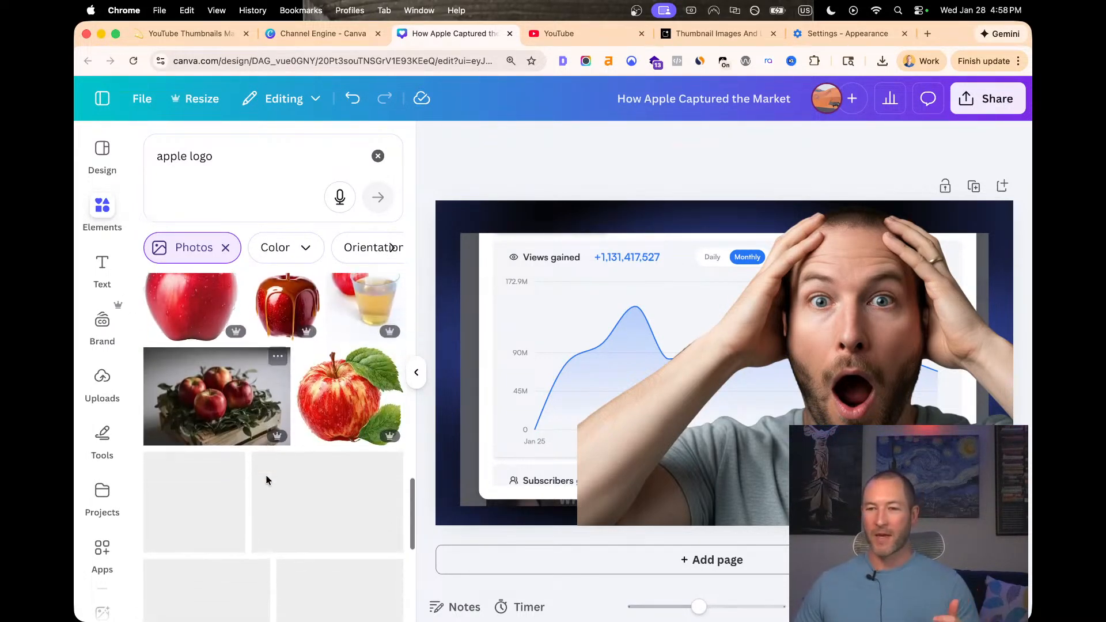
{"action": "scroll", "coordinate": [268, 478], "scroll_direction": "up", "scroll_amount": 15}
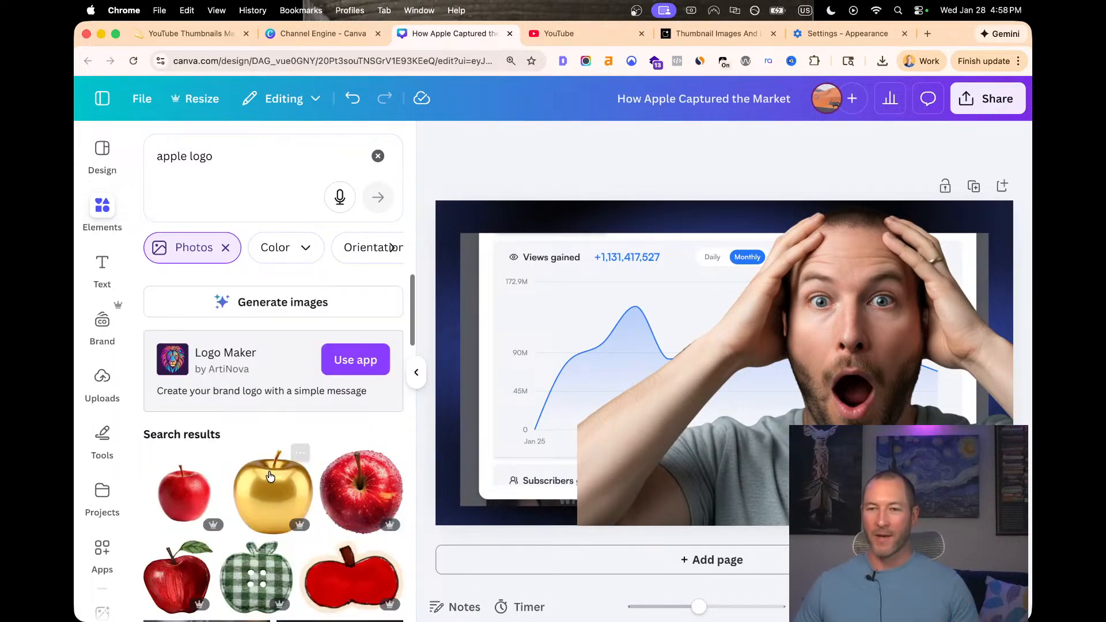
{"action": "left_click", "coordinate": [225, 251]}
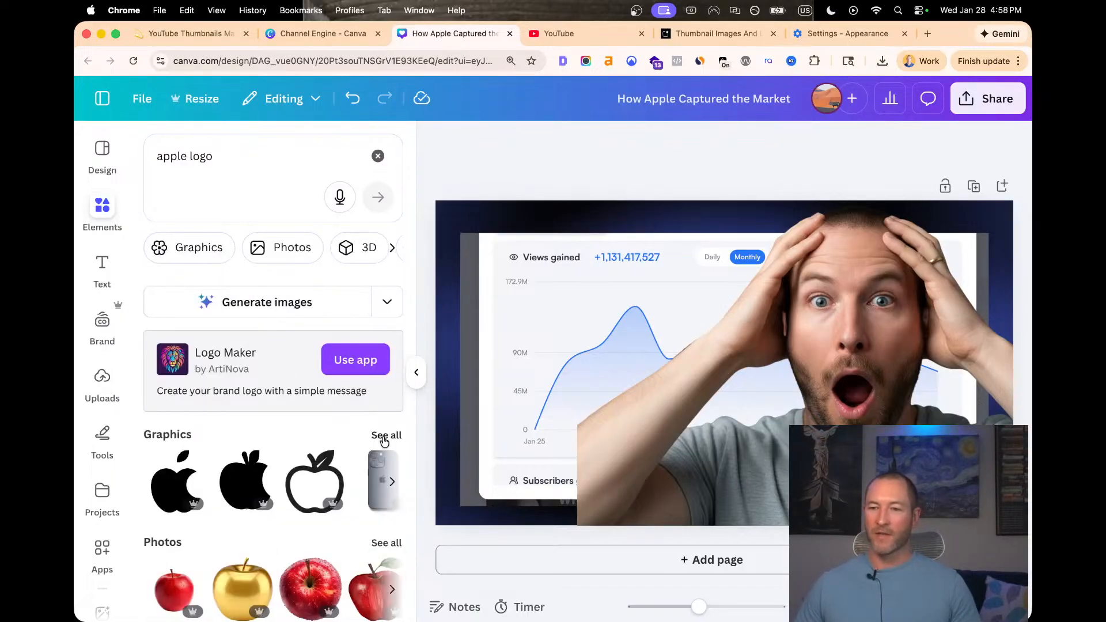
{"action": "scroll", "coordinate": [368, 447], "scroll_direction": "down", "scroll_amount": 10}
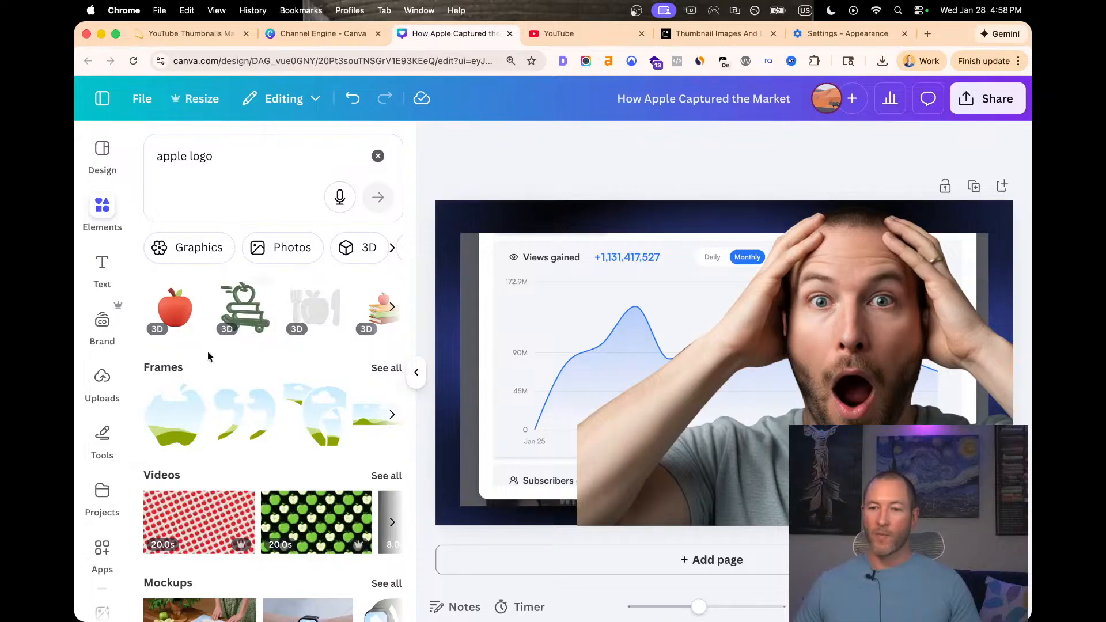
Filter the apple logo results to graphics and place the black bitten apple graphic over the lower left of the stats chart
{"action": "scroll", "coordinate": [315, 417], "scroll_direction": "up", "scroll_amount": 10}
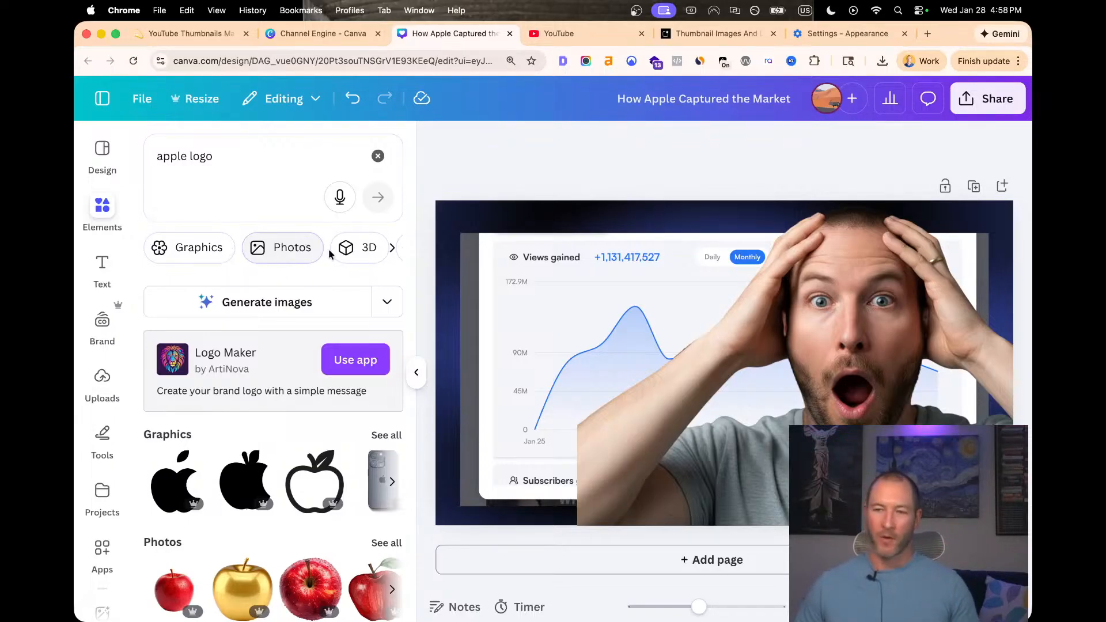
{"action": "left_click", "coordinate": [200, 249]}
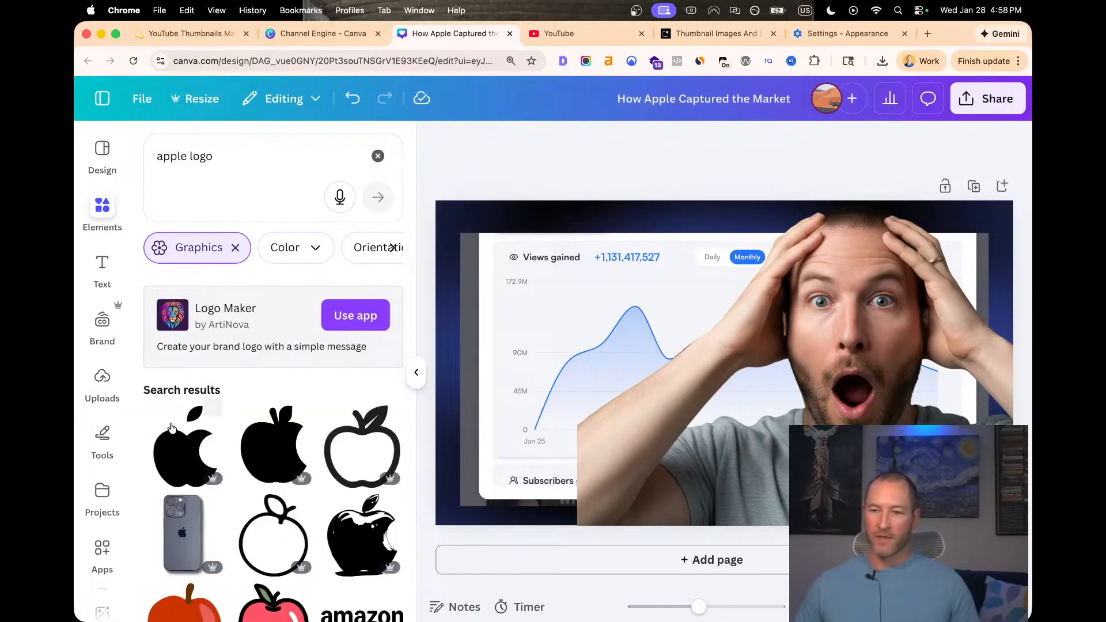
{"action": "scroll", "coordinate": [164, 450], "scroll_direction": "down", "scroll_amount": 3}
{"action": "scroll", "coordinate": [164, 450], "scroll_direction": "down", "scroll_amount": 10}
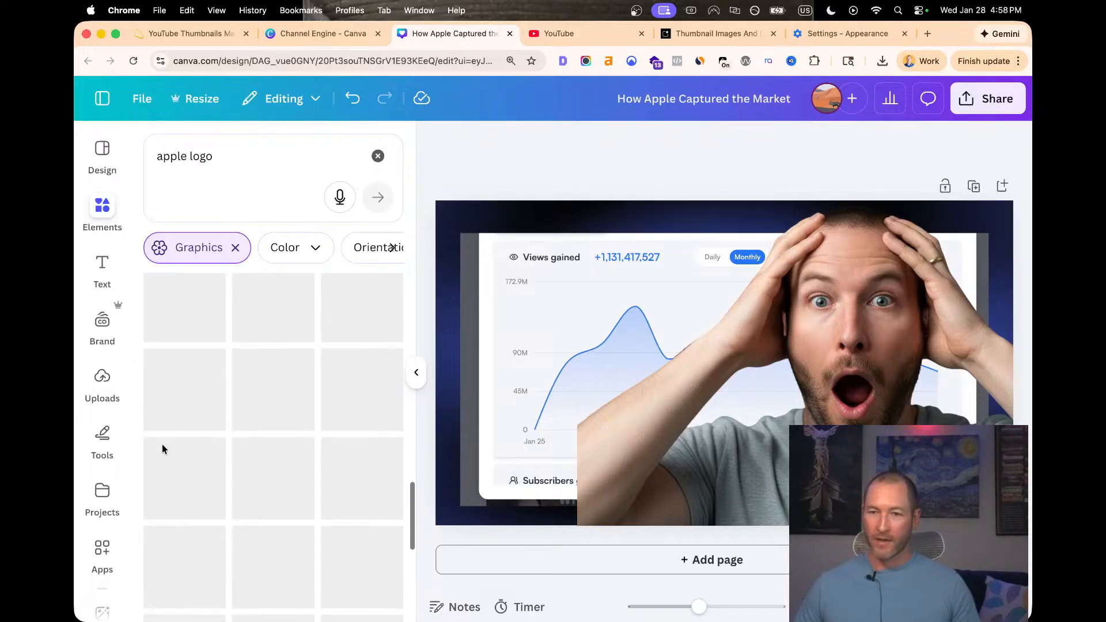
{"action": "scroll", "coordinate": [163, 449], "scroll_direction": "up", "scroll_amount": 10}
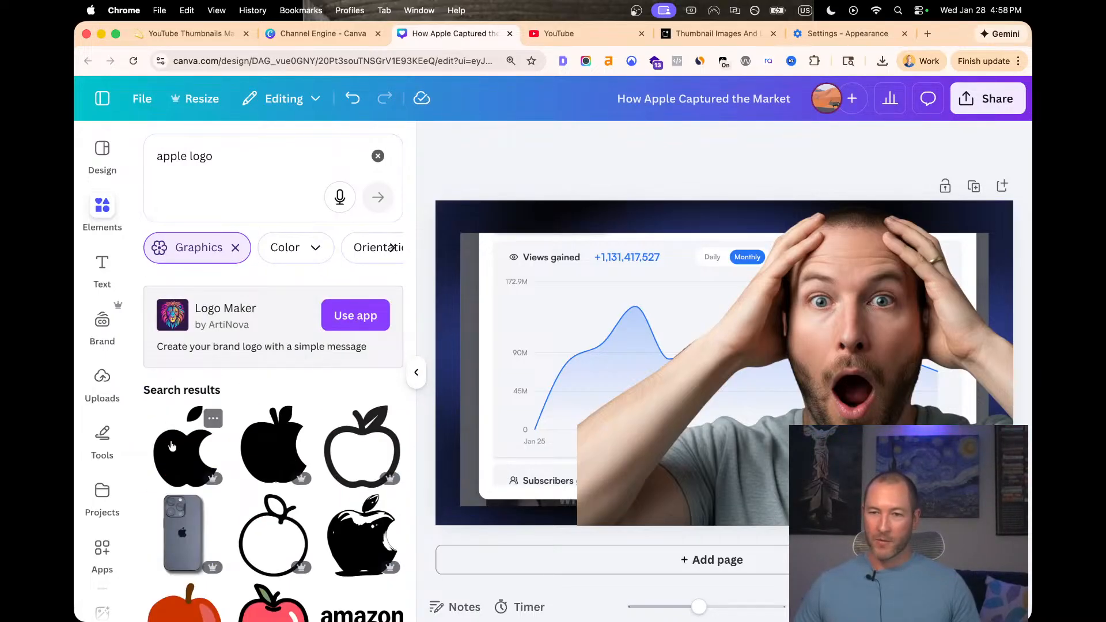
{"action": "left_click", "coordinate": [171, 446]}
{"action": "left_click_drag", "start_coordinate": [705, 416], "coordinate": [504, 516]}
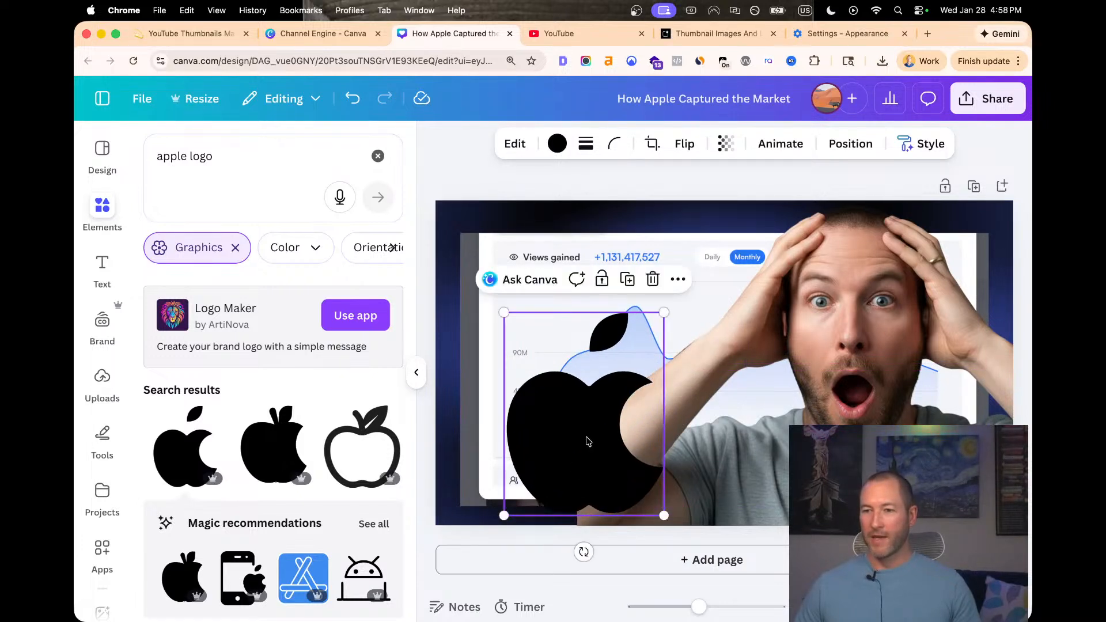
Shift the apple graphic toward the thumbnail's lower-left corner and enlarge it from its upper-right corner
{"action": "left_click_drag", "start_coordinate": [583, 436], "coordinate": [576, 455]}
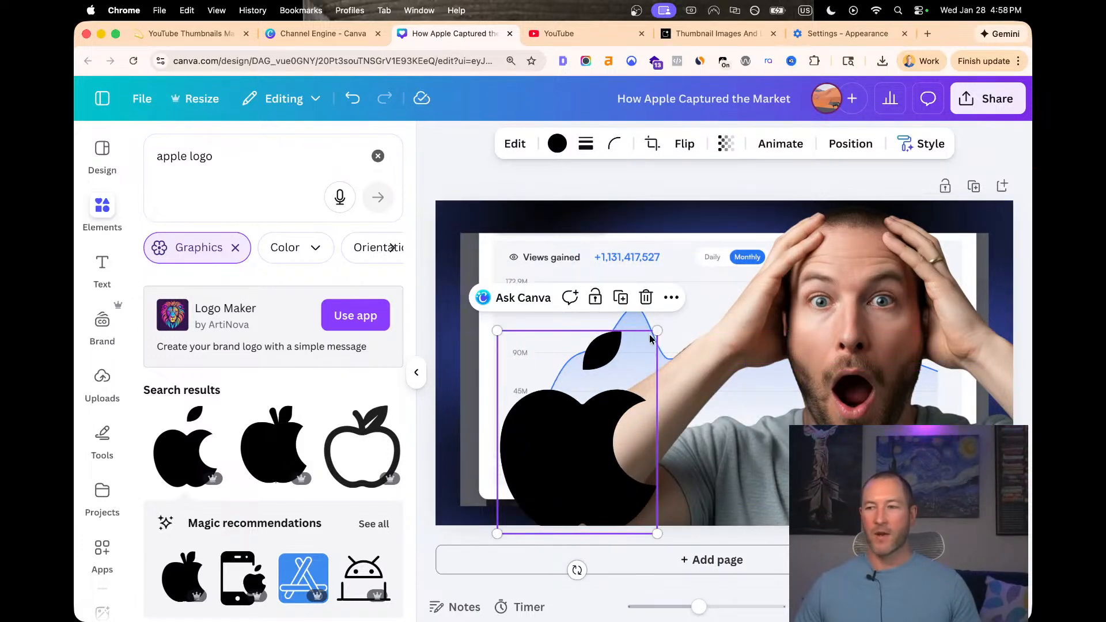
{"action": "left_click_drag", "start_coordinate": [655, 331], "coordinate": [687, 292]}
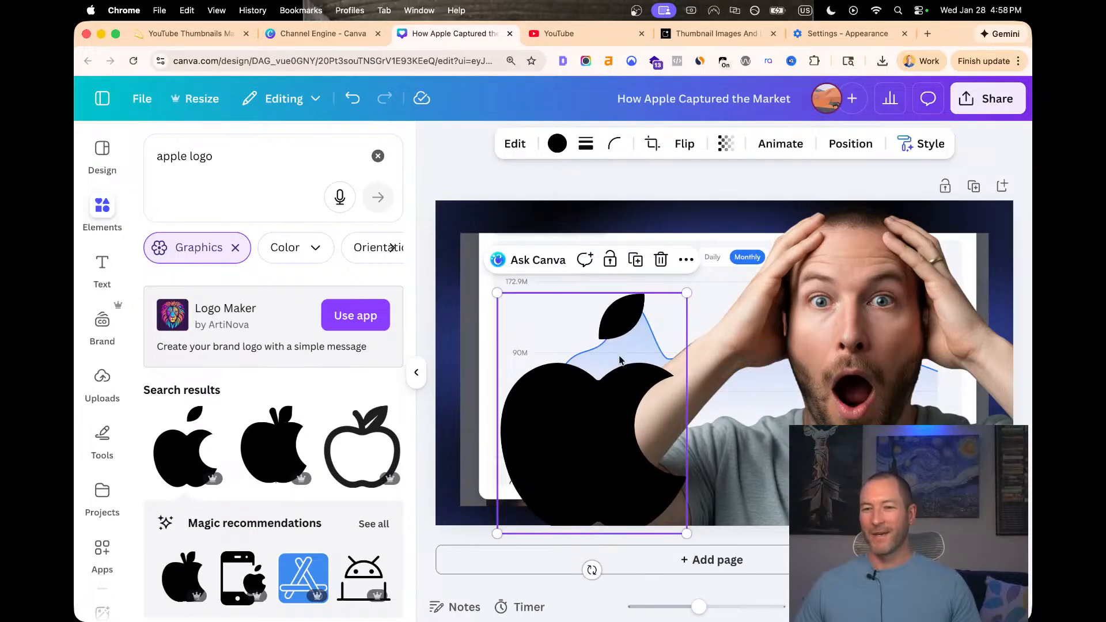
{"action": "left_click_drag", "start_coordinate": [564, 444], "coordinate": [548, 443]}
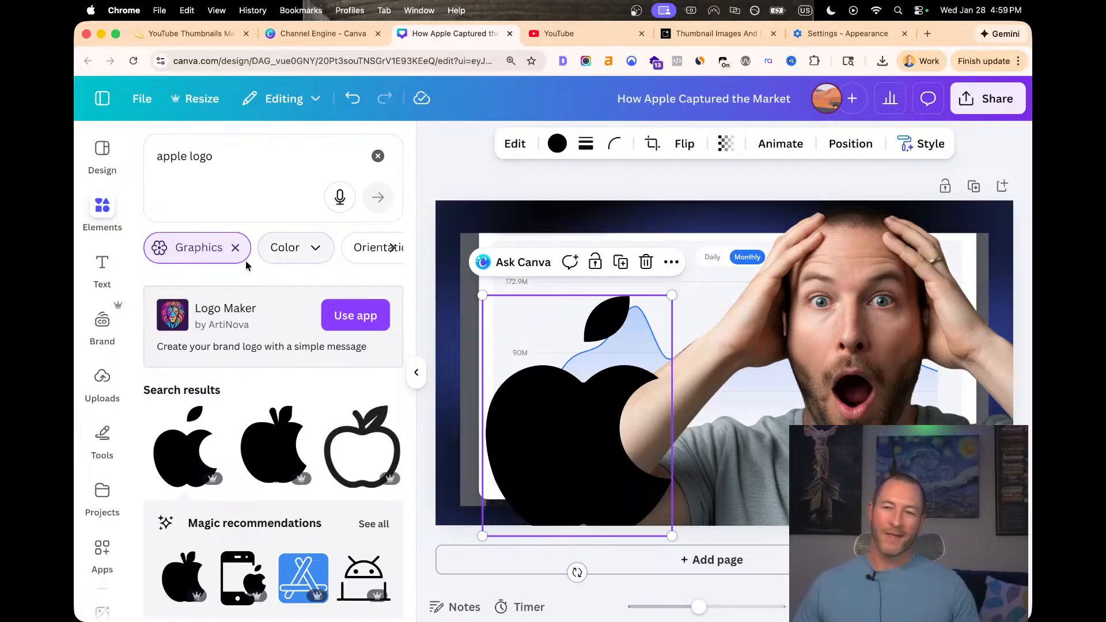
Recolour the black apple graphic with the document's vivid blue, #5170ff
{"action": "scroll", "coordinate": [323, 445], "scroll_direction": "down", "scroll_amount": 5}
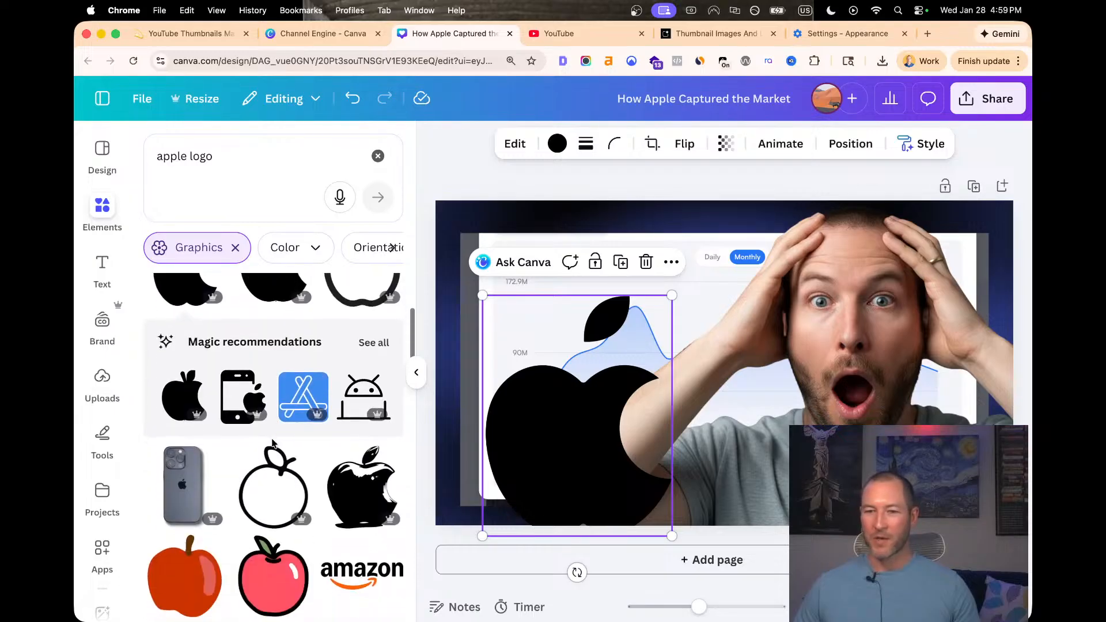
{"action": "left_click", "coordinate": [557, 144]}
{"action": "left_click", "coordinate": [236, 261]}
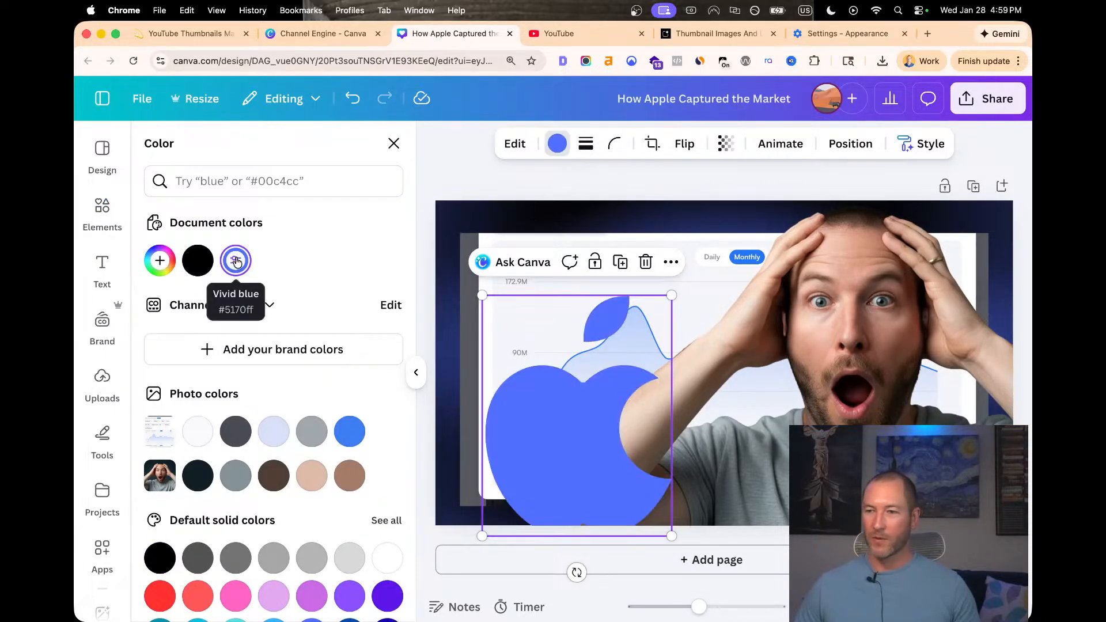
{"action": "left_click", "coordinate": [558, 146]}
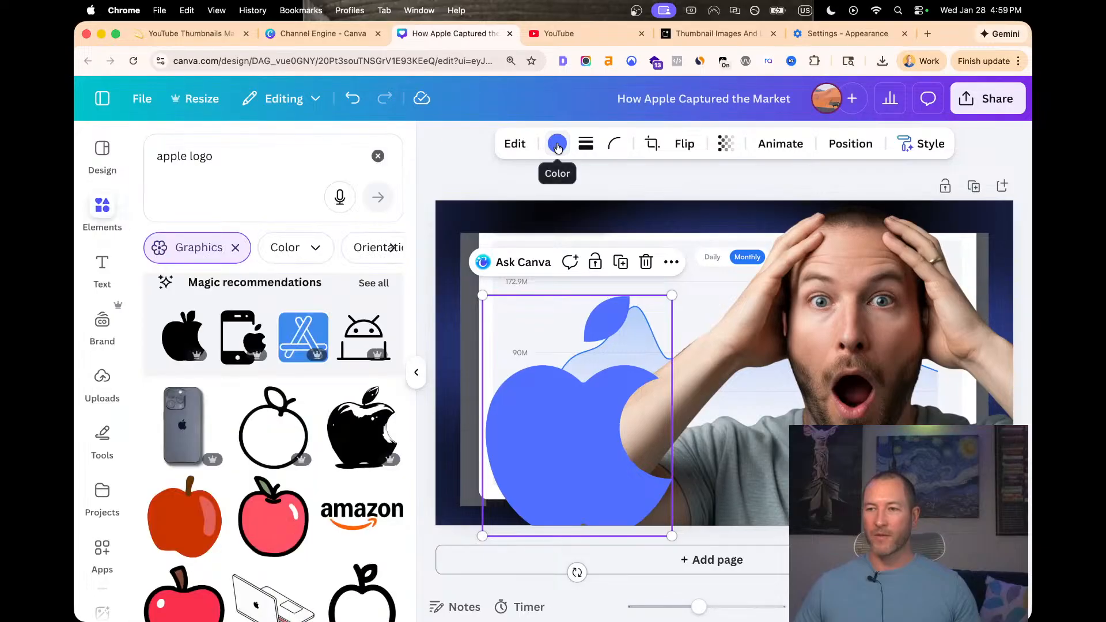
Add a solid stroke of weight 20 around the apple graphic and move the graphic up over the chart
{"action": "left_click", "coordinate": [586, 145]}
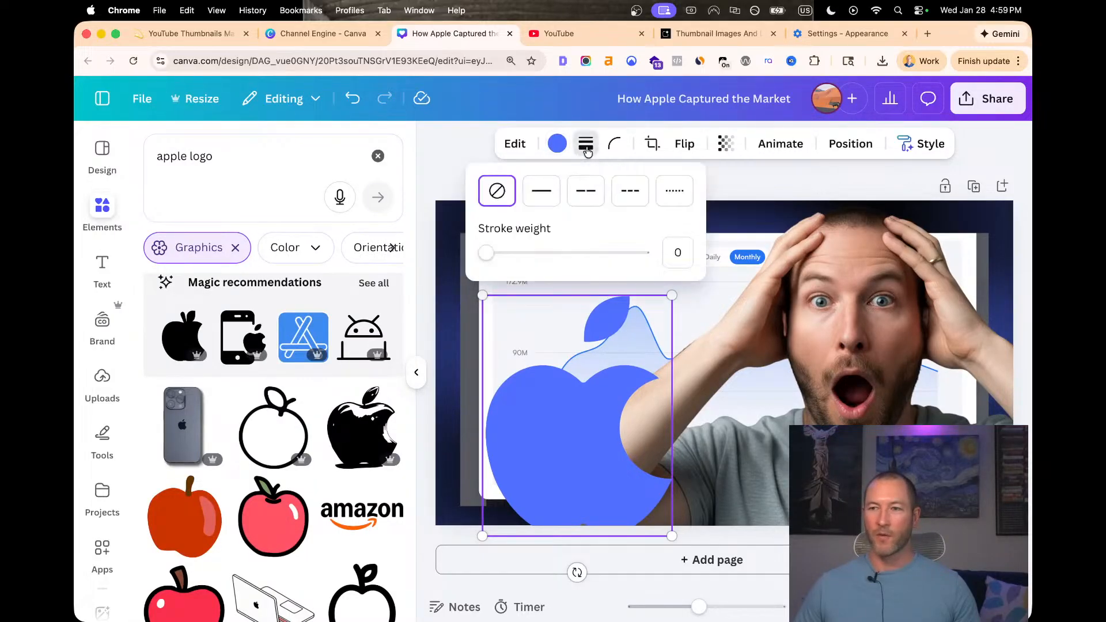
{"action": "left_click", "coordinate": [545, 192]}
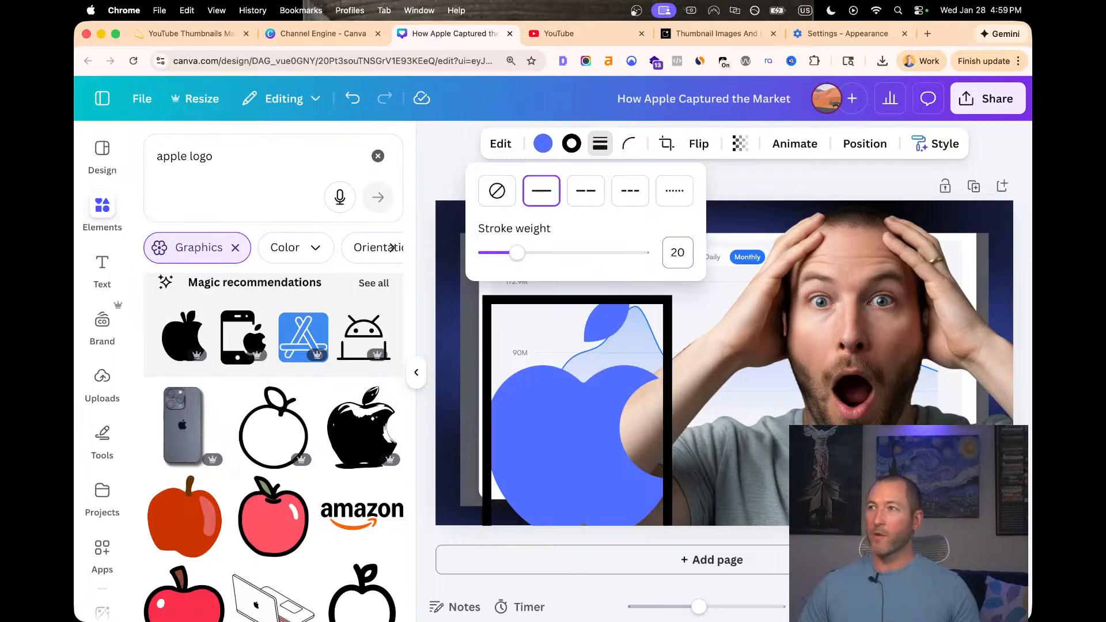
{"action": "left_click", "coordinate": [794, 282]}
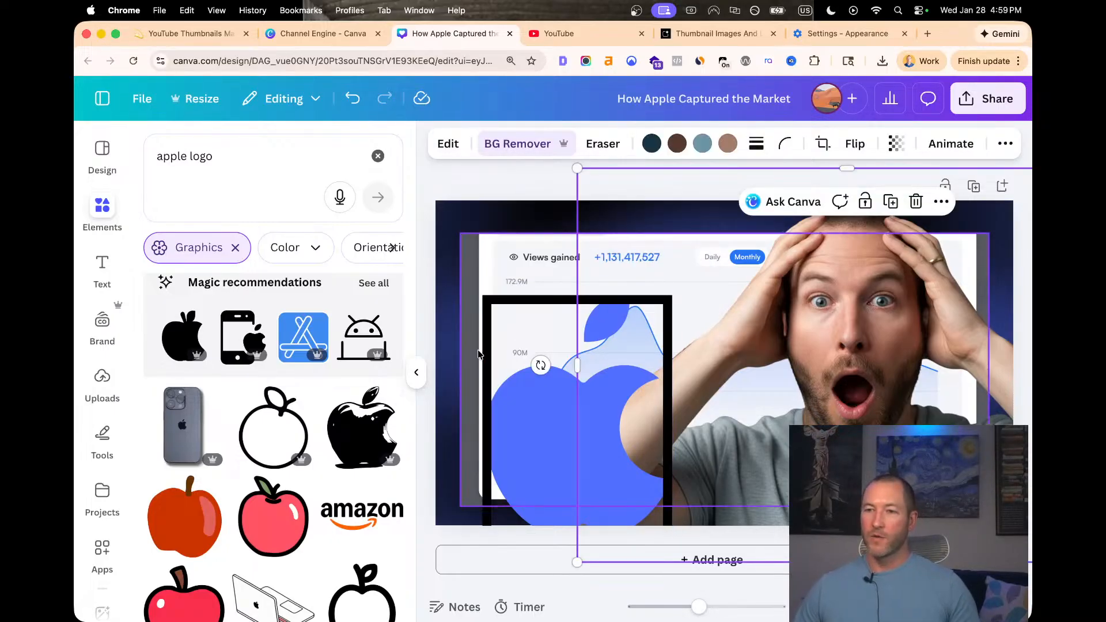
{"action": "left_click_drag", "start_coordinate": [507, 342], "coordinate": [508, 290]}
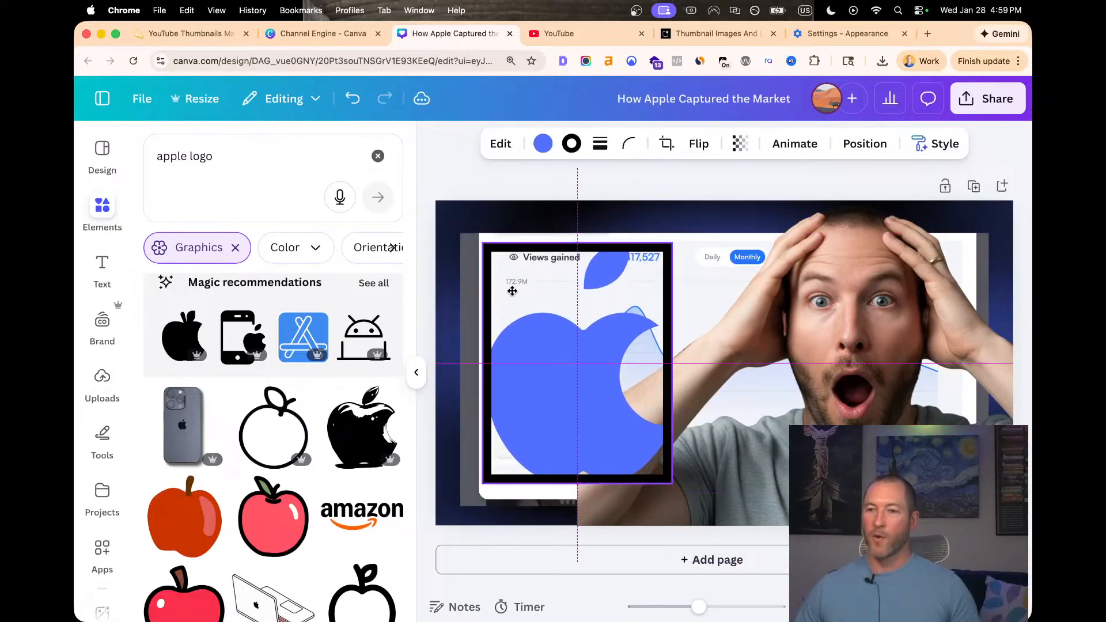
Change the apple graphic's stroke to the light beige skin tone from the portrait's photo colours and shift the graphic slightly right
{"action": "left_click", "coordinate": [571, 144]}
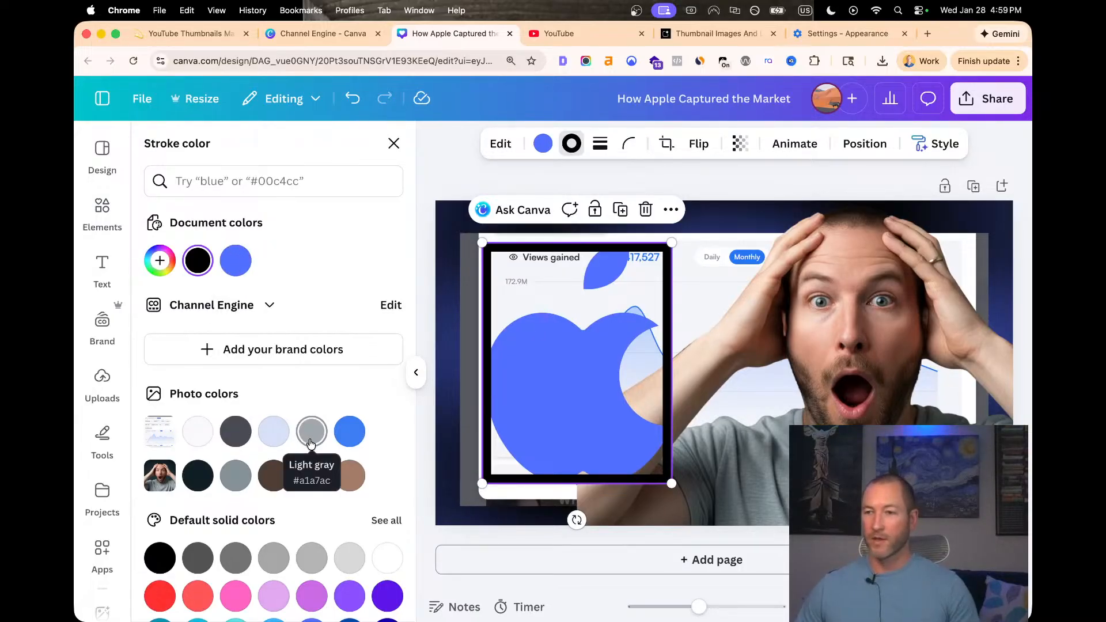
{"action": "left_click", "coordinate": [312, 476]}
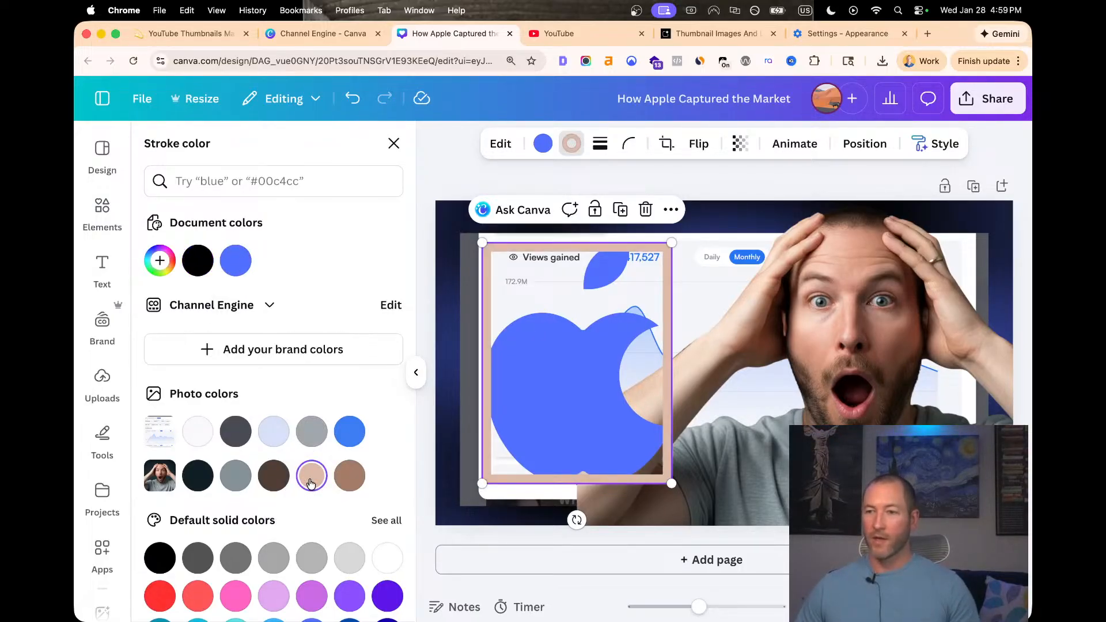
{"action": "left_click", "coordinate": [704, 361]}
{"action": "left_click", "coordinate": [529, 304]}
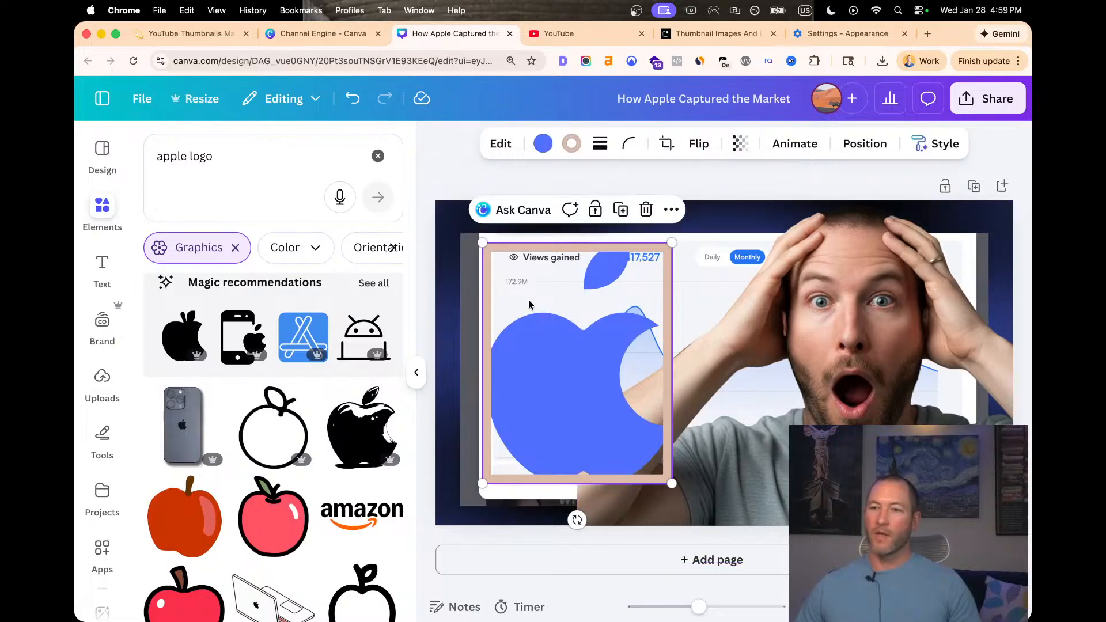
{"action": "mouse_move", "coordinate": [528, 304]}
{"action": "left_mouse_down"}
{"action": "mouse_move", "coordinate": [554, 303]}
{"action": "mouse_move", "coordinate": [543, 299]}
{"action": "left_mouse_up"}
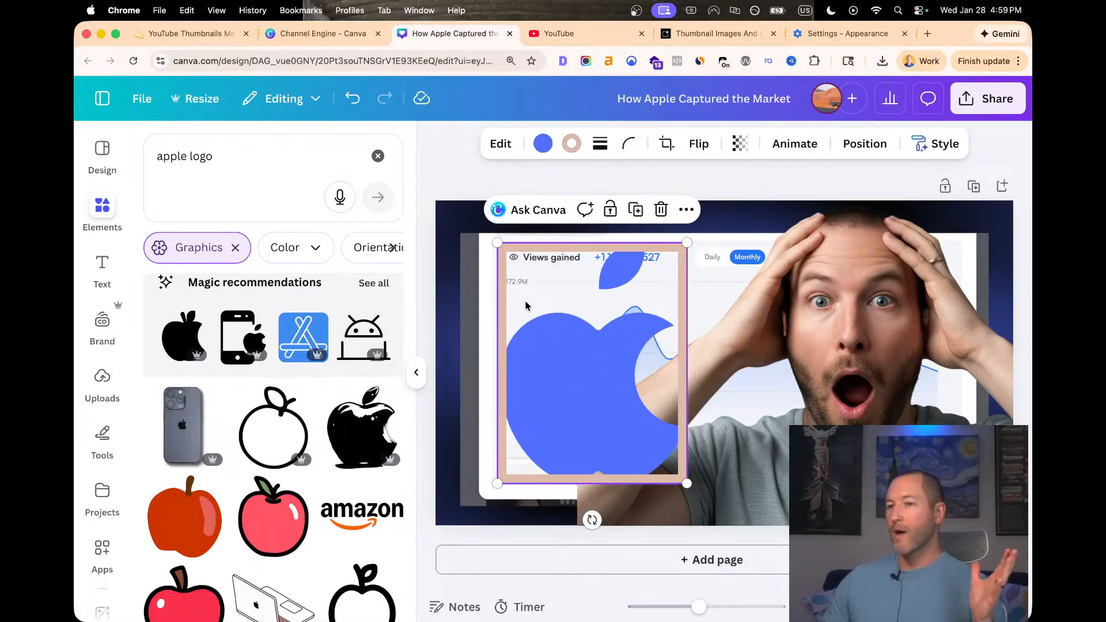
Round the corners of the outlined apple graphic to 26 and increase the rounding further to nearly the maximum
{"action": "left_click", "coordinate": [628, 149]}
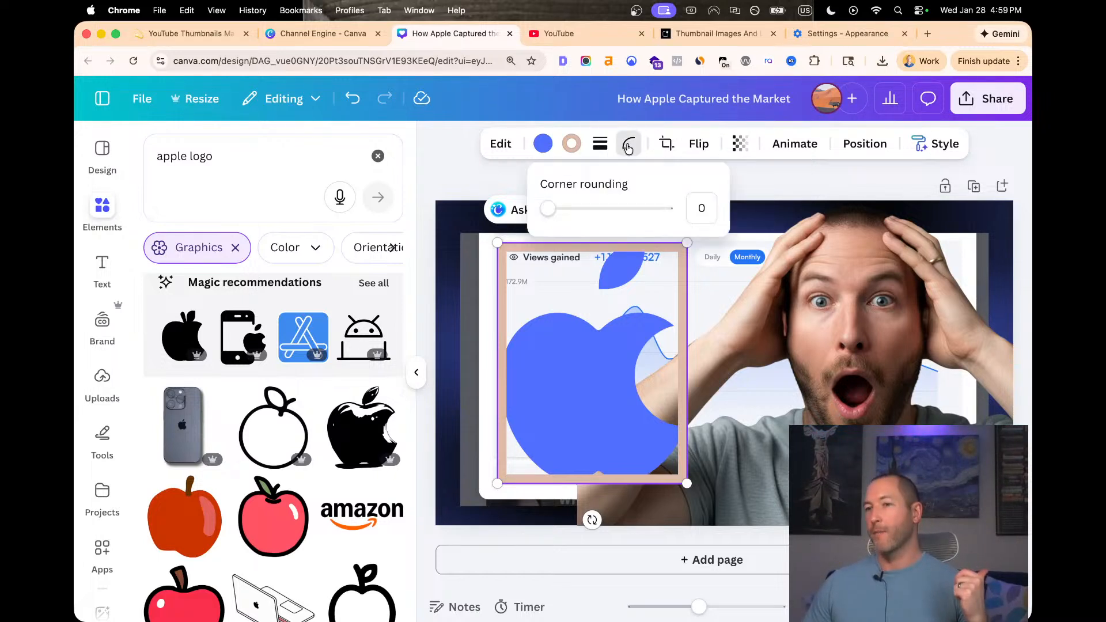
{"action": "left_click_drag", "start_coordinate": [548, 211], "coordinate": [579, 212]}
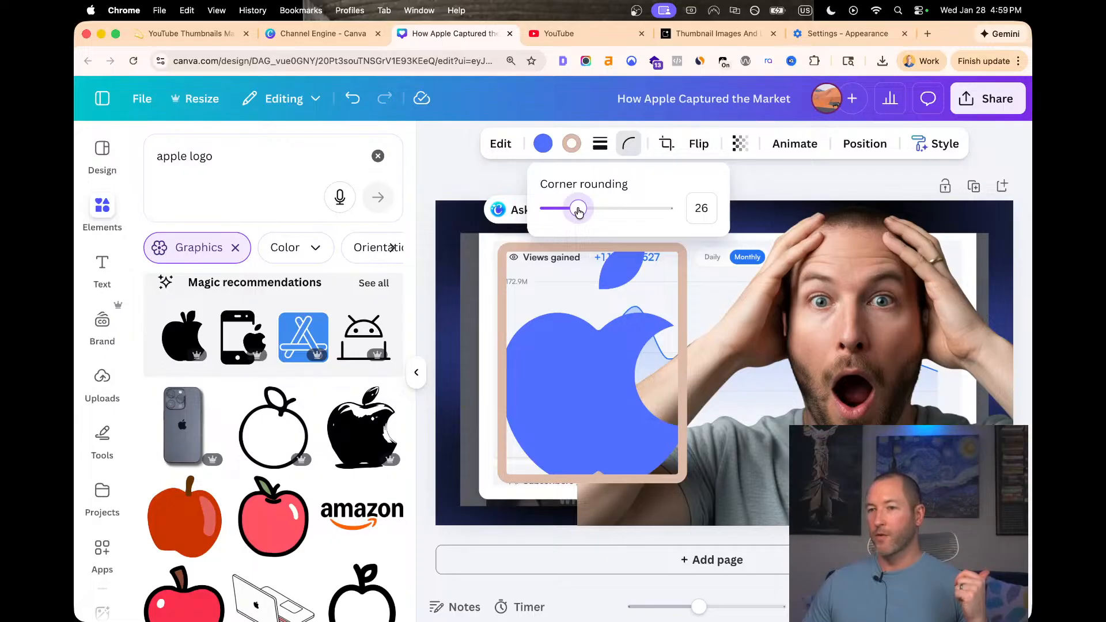
{"action": "left_click", "coordinate": [540, 316]}
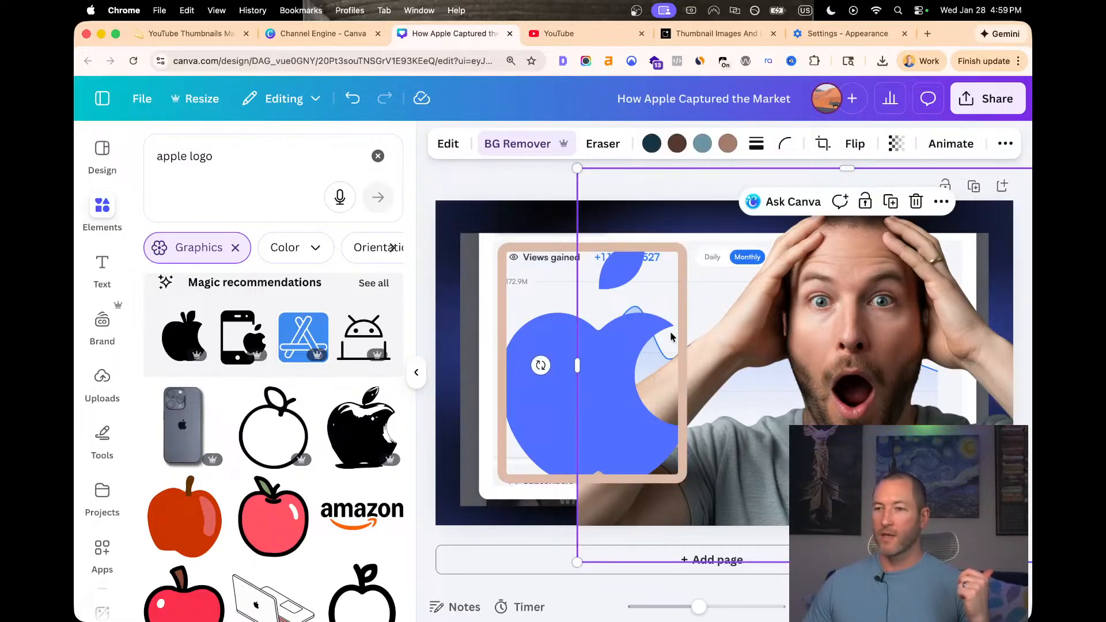
{"action": "left_click", "coordinate": [532, 315]}
{"action": "left_click", "coordinate": [633, 153]}
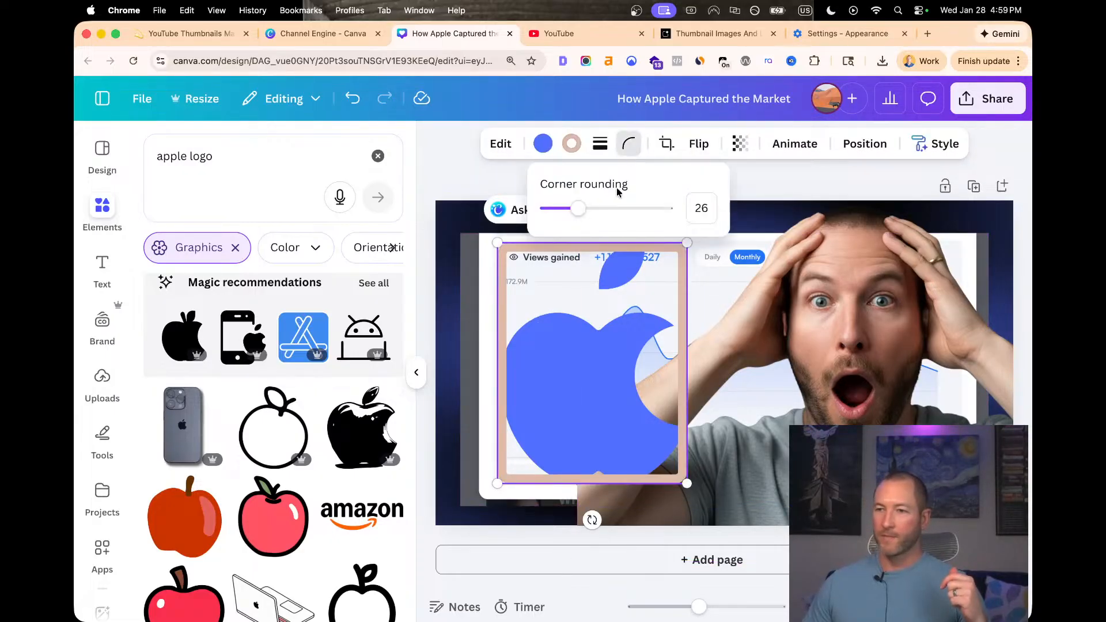
{"action": "left_click_drag", "start_coordinate": [578, 207], "coordinate": [667, 208]}
{"action": "left_click", "coordinate": [786, 316]}
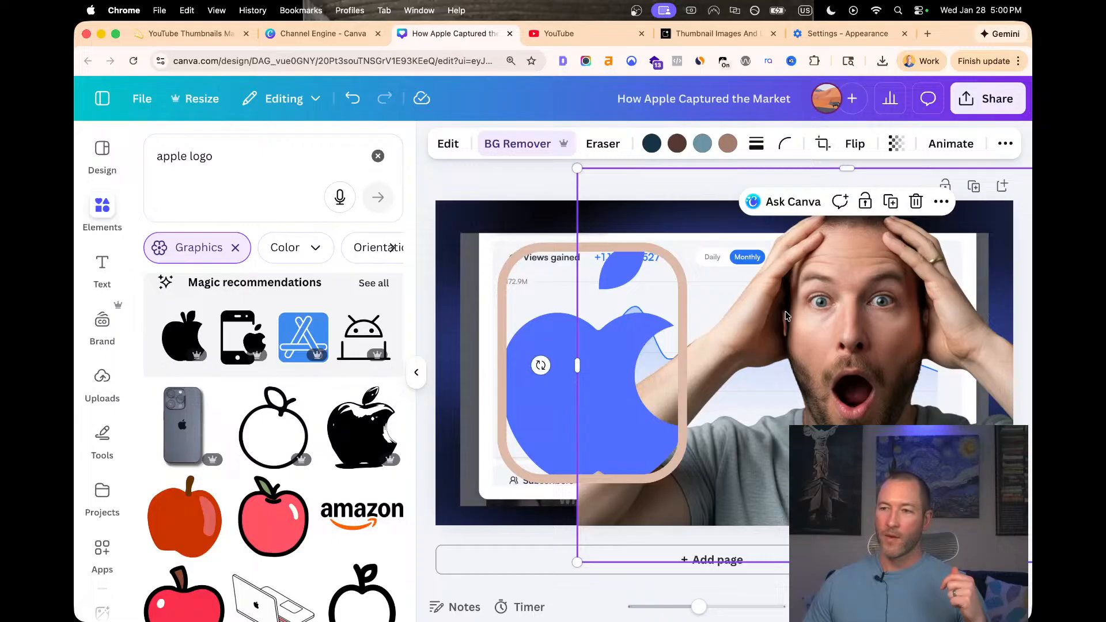
Remove the stroke around the blue apple graphic and move the graphic down to the thumbnail's lower-left corner
{"action": "left_click", "coordinate": [521, 270]}
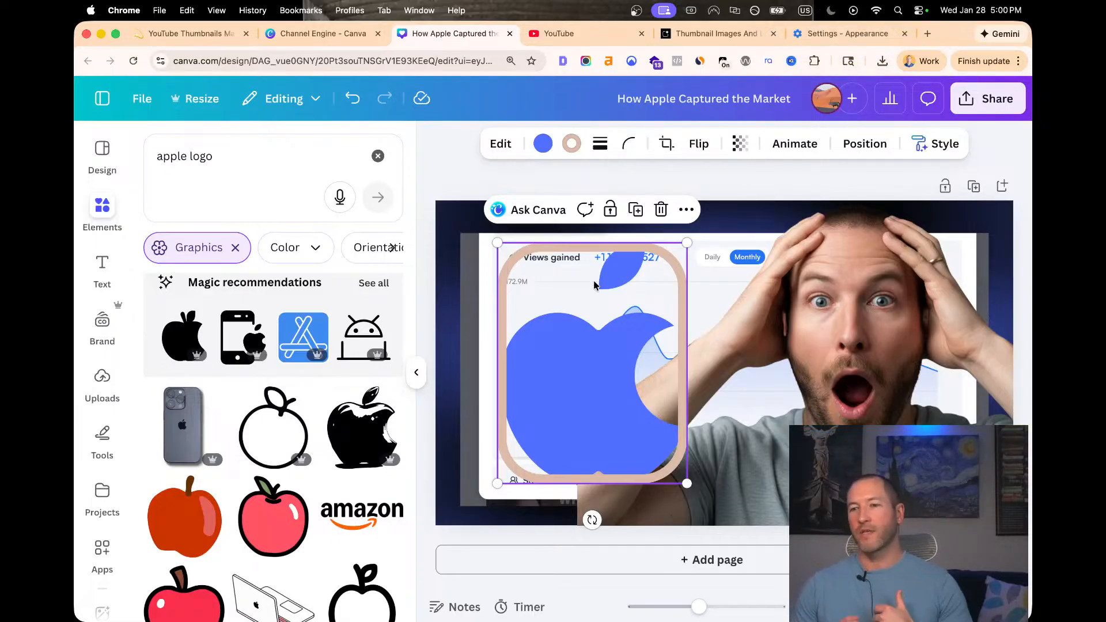
{"action": "left_click", "coordinate": [575, 145]}
{"action": "left_click", "coordinate": [598, 146]}
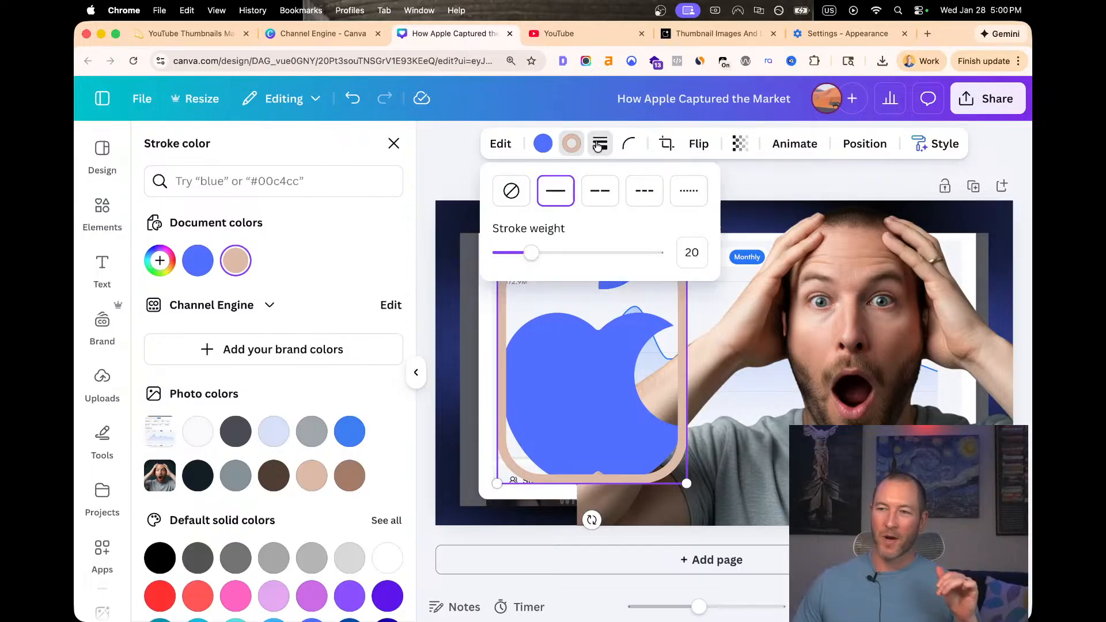
{"action": "left_click", "coordinate": [511, 191]}
{"action": "left_click", "coordinate": [723, 407]}
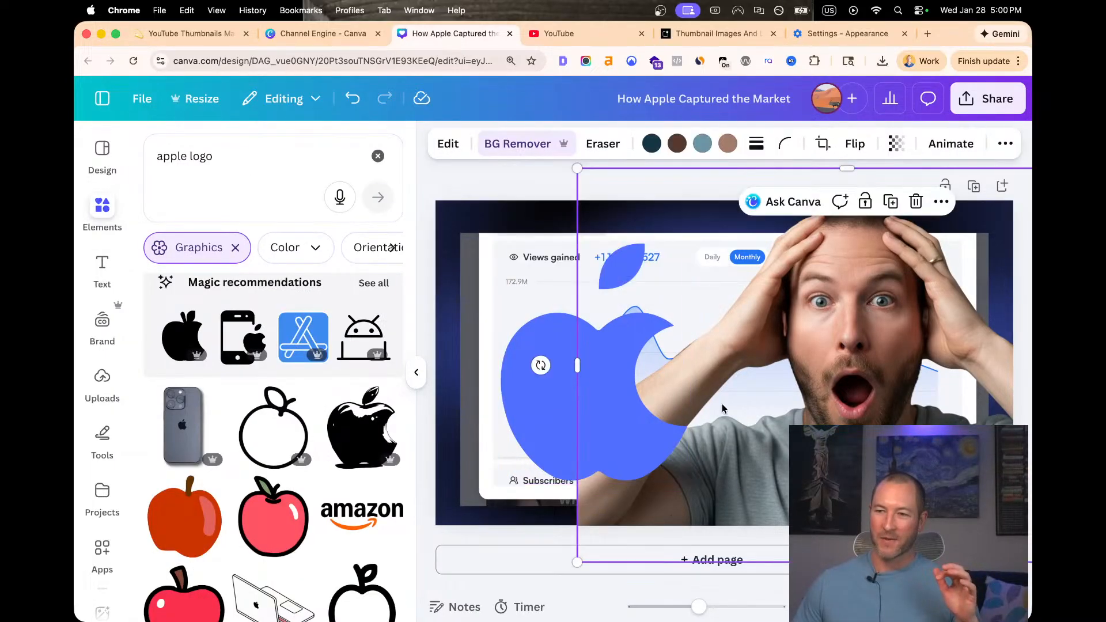
{"action": "mouse_move", "coordinate": [548, 402]}
{"action": "left_mouse_down"}
{"action": "mouse_move", "coordinate": [506, 384]}
{"action": "mouse_move", "coordinate": [507, 445]}
{"action": "mouse_move", "coordinate": [524, 452]}
{"action": "left_mouse_up"}
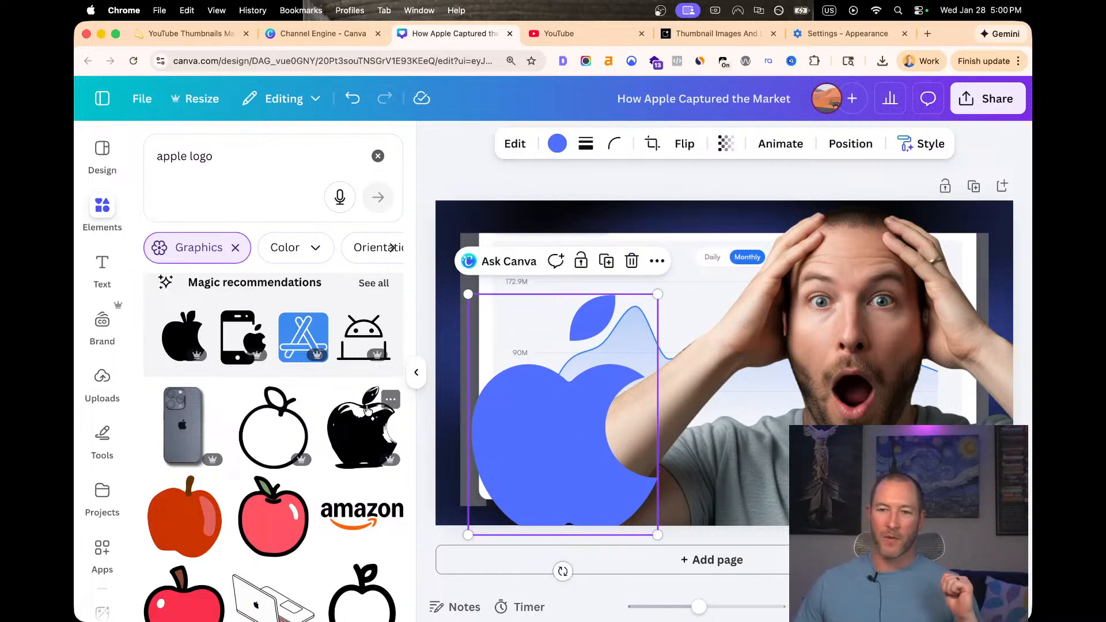
Try several greys from the default solid colours on the apple graphic, settling on the fifth, fairly light grey
{"action": "left_click", "coordinate": [556, 144]}
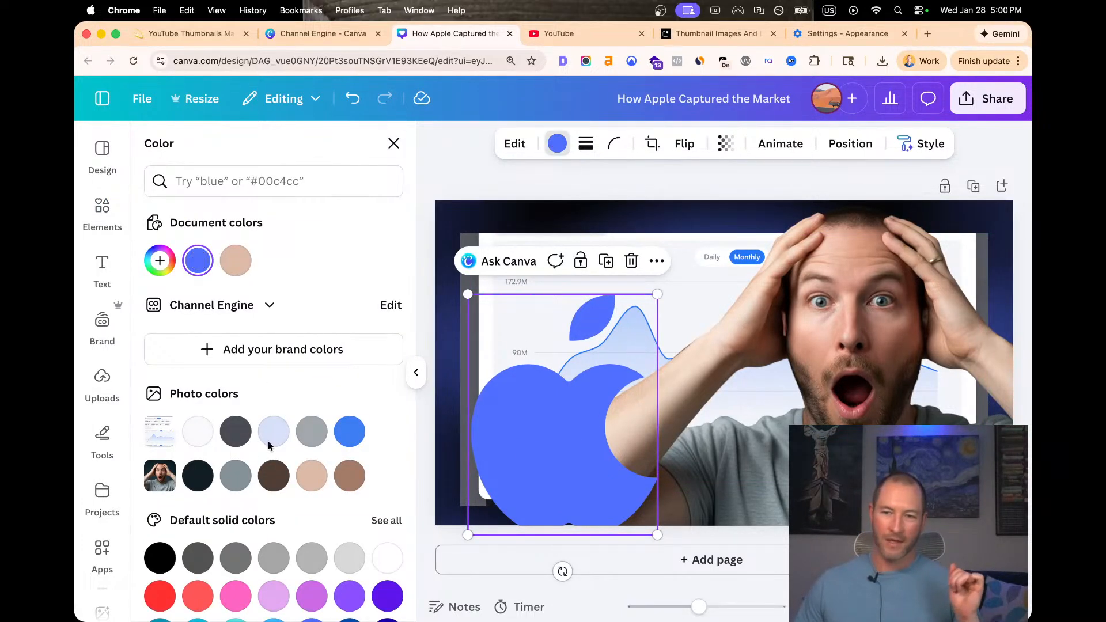
{"action": "scroll", "coordinate": [268, 446], "scroll_direction": "down", "scroll_amount": 3}
{"action": "left_click", "coordinate": [241, 479]}
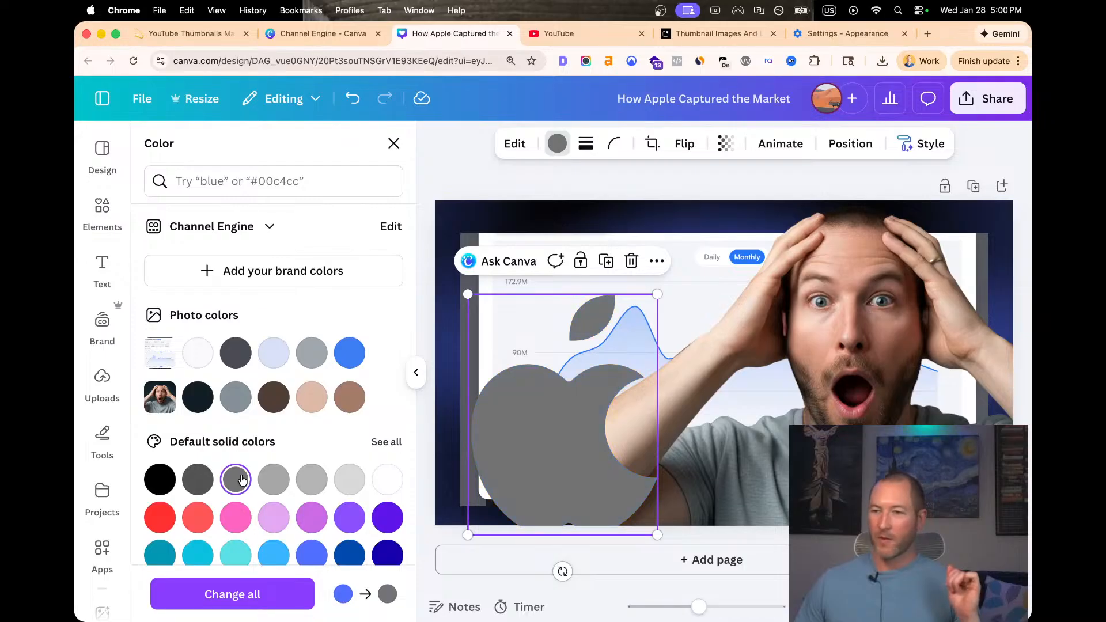
{"action": "left_click", "coordinate": [272, 482]}
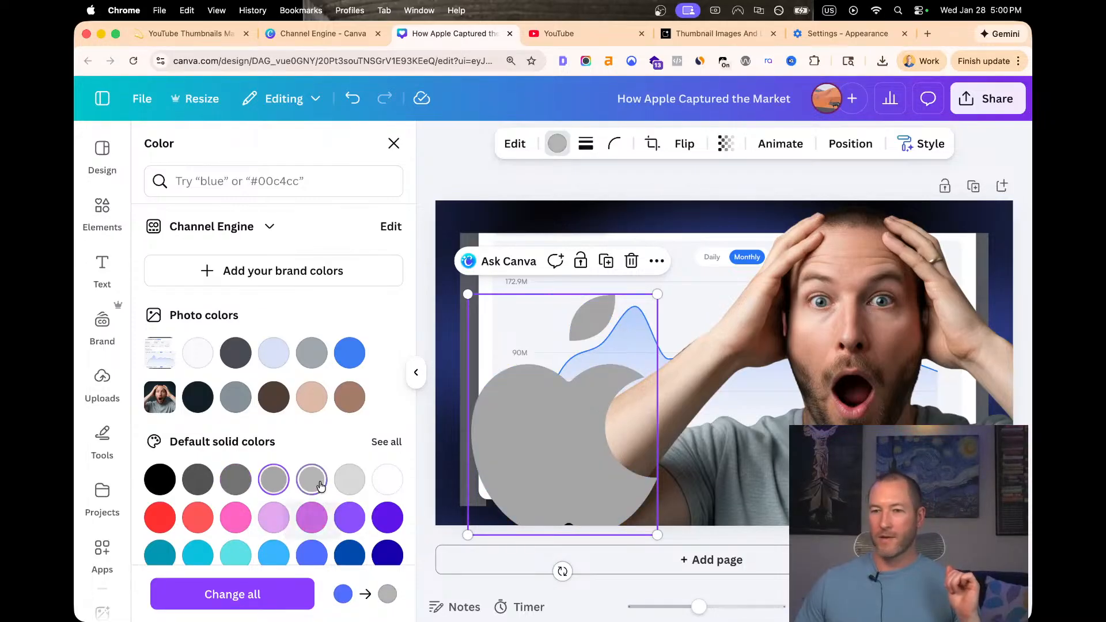
{"action": "left_click", "coordinate": [320, 486]}
{"action": "left_click", "coordinate": [348, 487]}
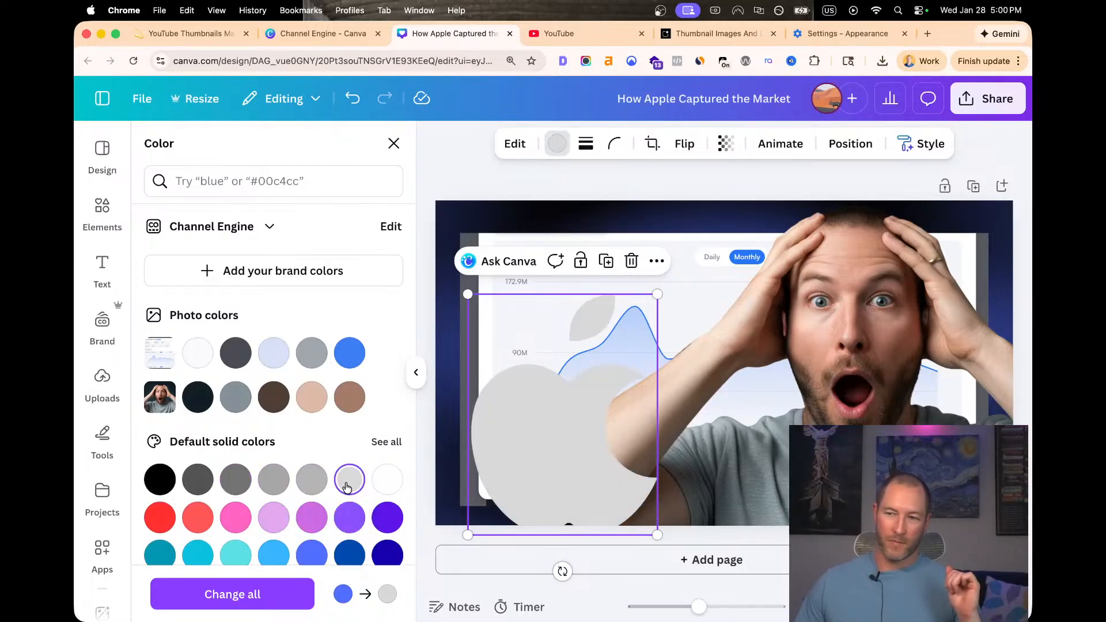
{"action": "left_click", "coordinate": [307, 485]}
Move the grey apple graphic up and left, tilt it slightly counterclockwise, adjust its position, and select the portrait cutout
{"action": "left_click_drag", "start_coordinate": [530, 442], "coordinate": [535, 408]}
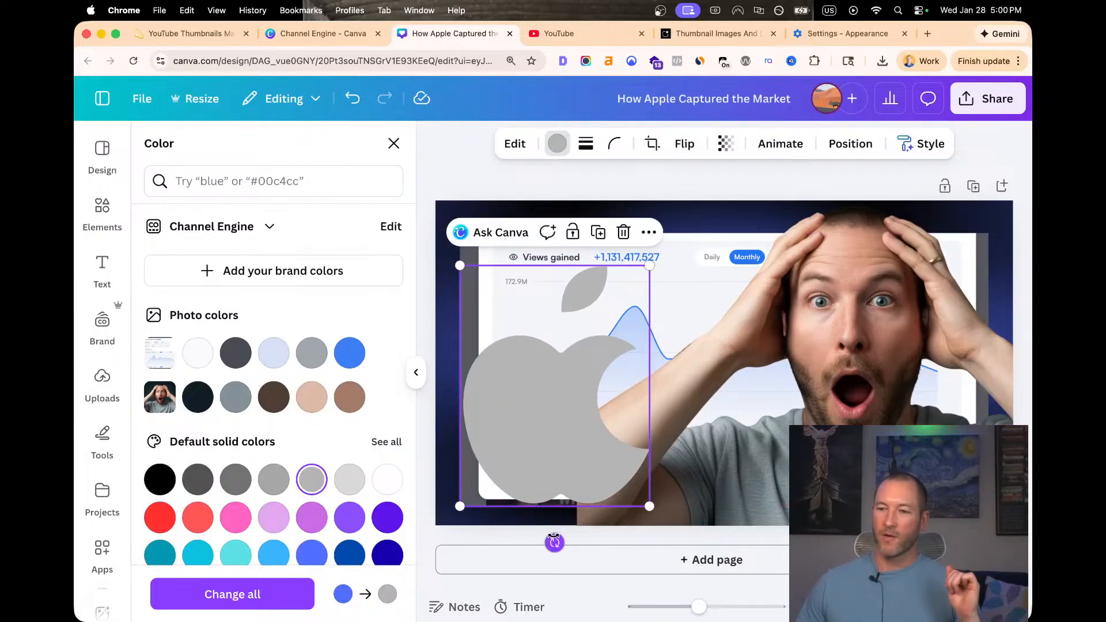
{"action": "left_click_drag", "start_coordinate": [554, 542], "coordinate": [560, 542]}
{"action": "left_click_drag", "start_coordinate": [521, 384], "coordinate": [526, 391]}
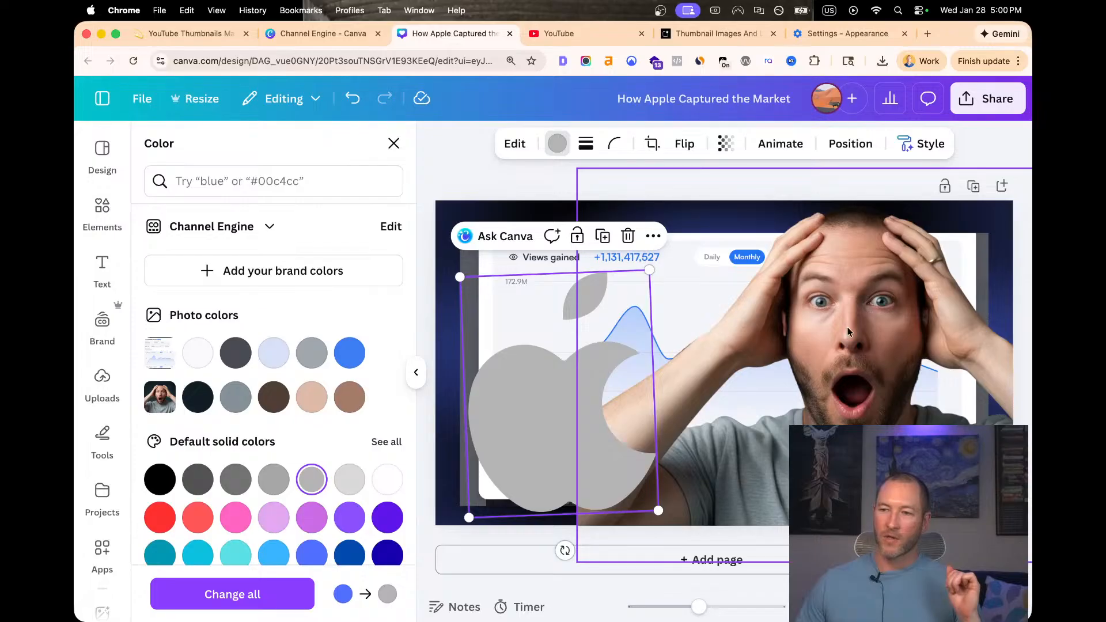
{"action": "left_click", "coordinate": [868, 363]}
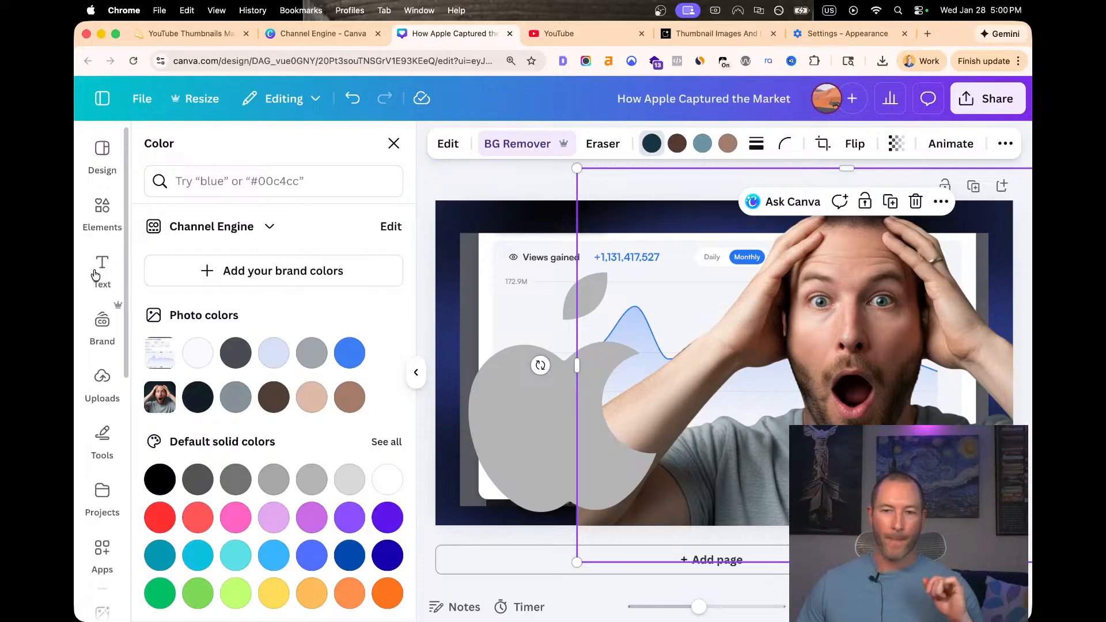
Browse the Me folder in the uploads and add the photo of the man in a red shirt with crossed arms
{"action": "left_click", "coordinate": [101, 394]}
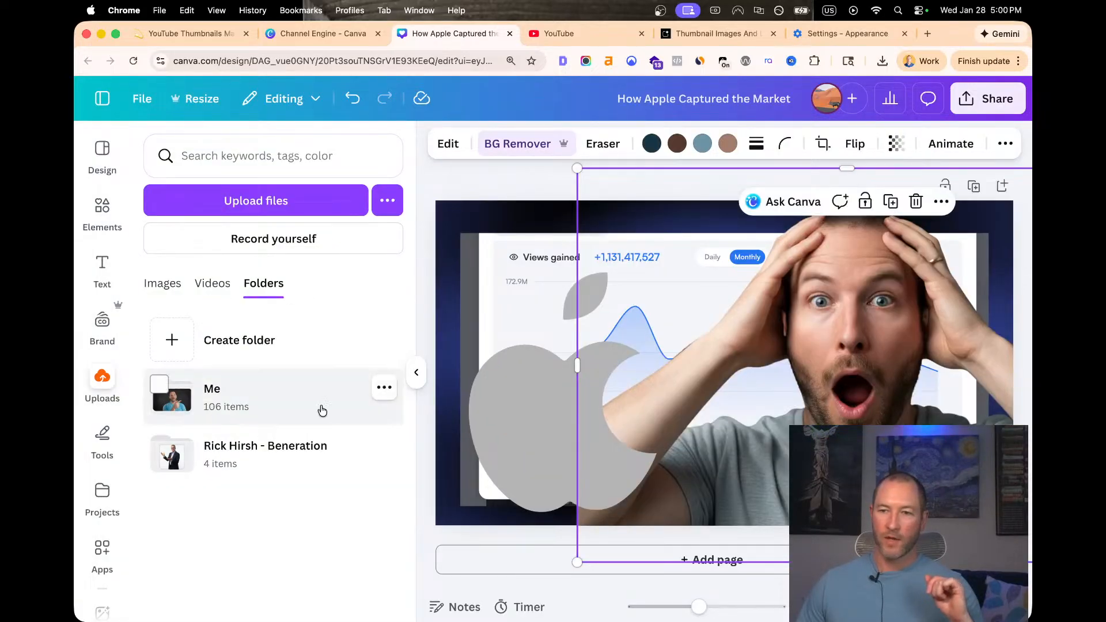
{"action": "left_click", "coordinate": [348, 404]}
{"action": "scroll", "coordinate": [323, 427], "scroll_direction": "down", "scroll_amount": 10}
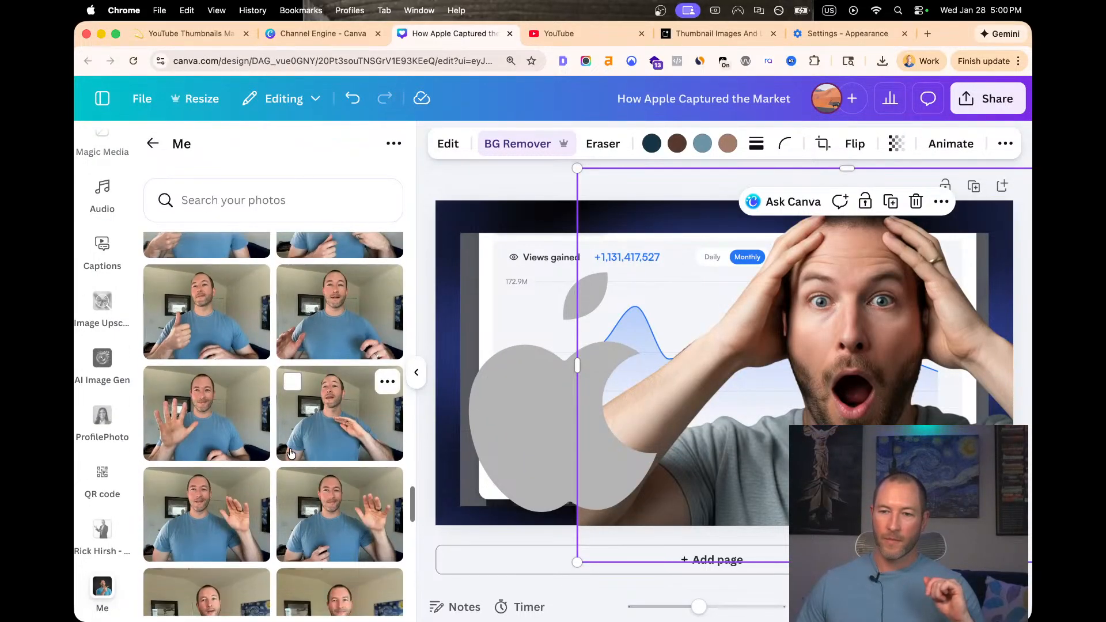
{"action": "scroll", "coordinate": [290, 452], "scroll_direction": "down", "scroll_amount": 15}
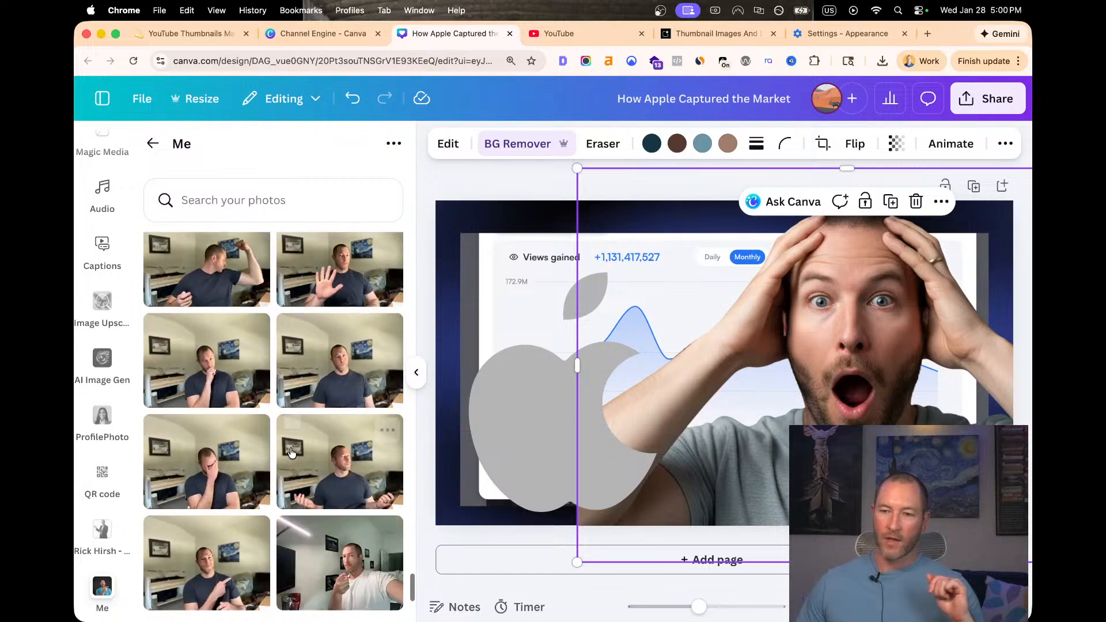
{"action": "scroll", "coordinate": [291, 453], "scroll_direction": "down", "scroll_amount": 15}
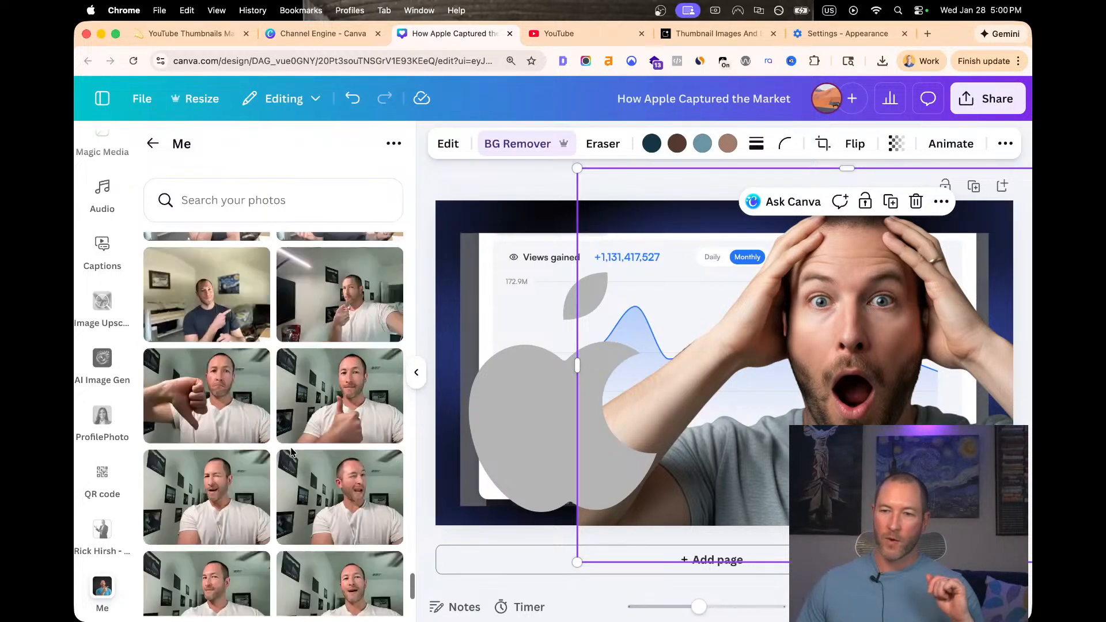
{"action": "scroll", "coordinate": [294, 453], "scroll_direction": "up", "scroll_amount": 15}
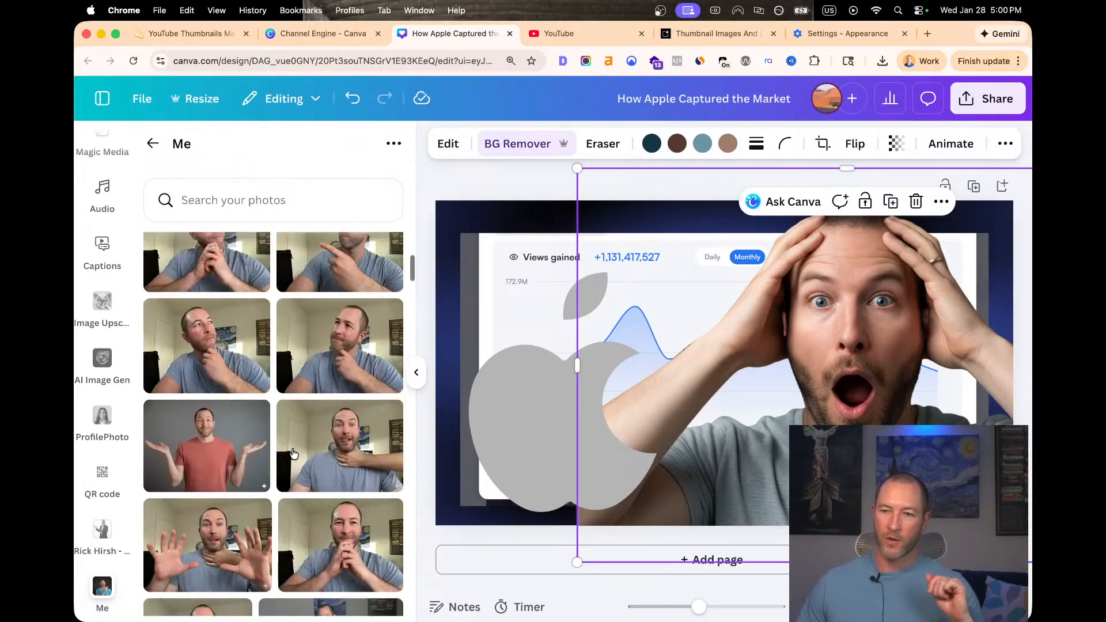
{"action": "scroll", "coordinate": [294, 454], "scroll_direction": "up", "scroll_amount": 8}
{"action": "scroll", "coordinate": [293, 454], "scroll_direction": "down", "scroll_amount": 12}
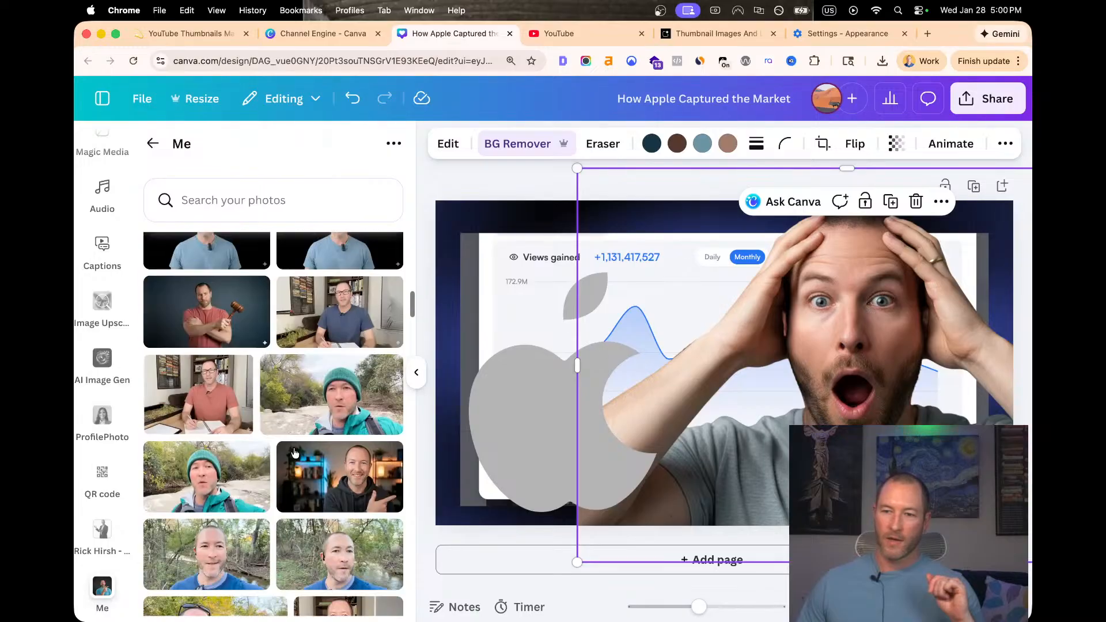
{"action": "scroll", "coordinate": [294, 453], "scroll_direction": "down", "scroll_amount": 10}
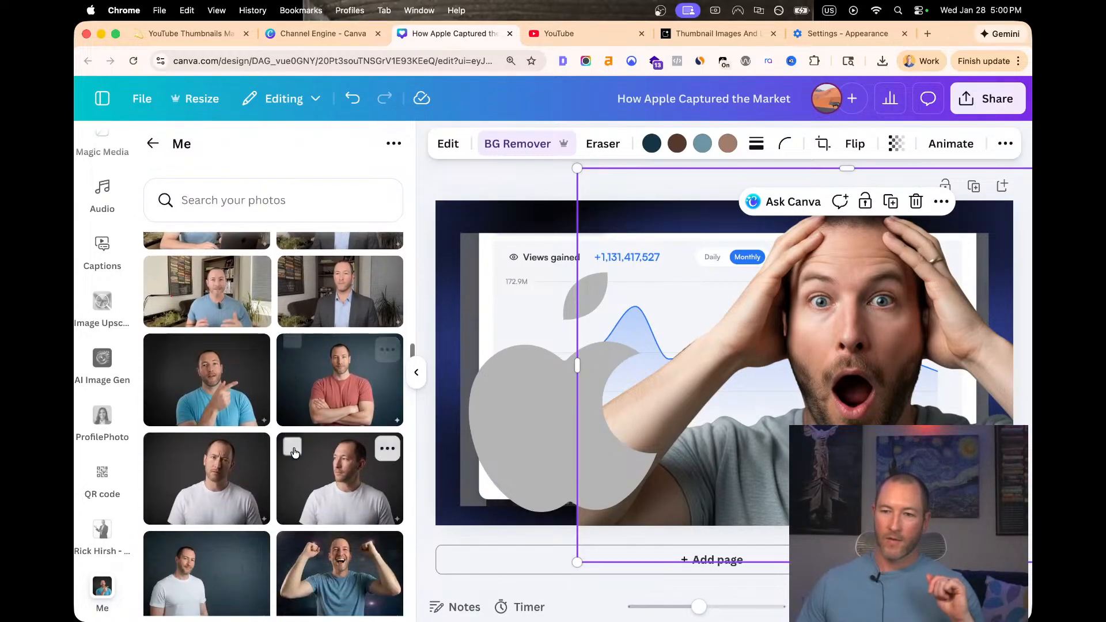
{"action": "left_click", "coordinate": [345, 379]}
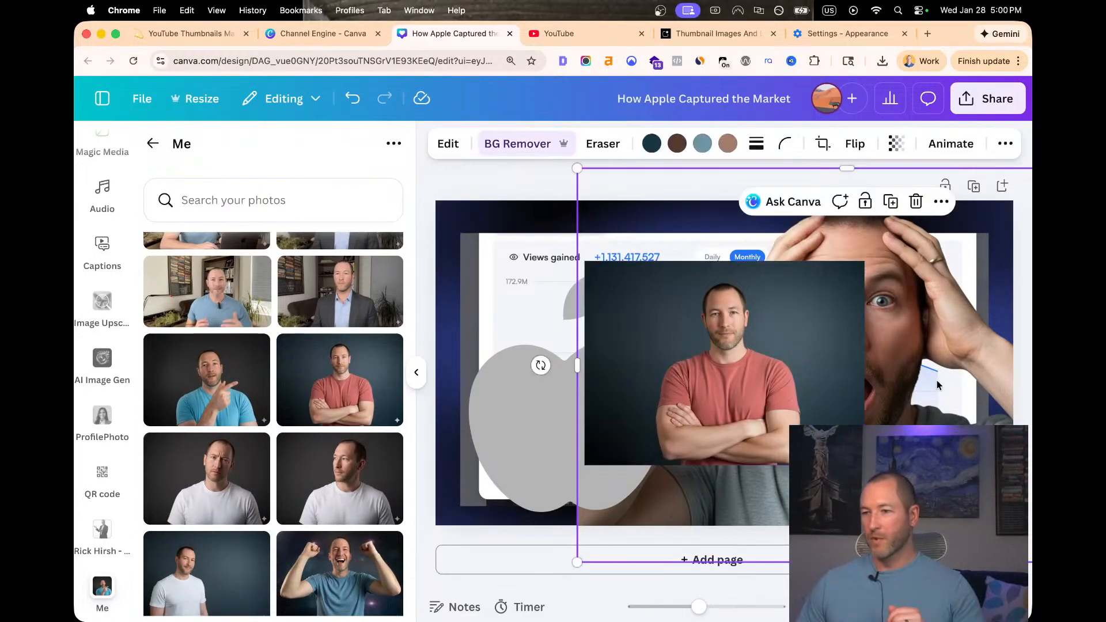
Remove the shocked portrait cutout and place the crossed-arms photo over the upper right of the stats chart
{"action": "key", "text": "Escape"}
{"action": "left_click_drag", "start_coordinate": [629, 322], "coordinate": [710, 294]}
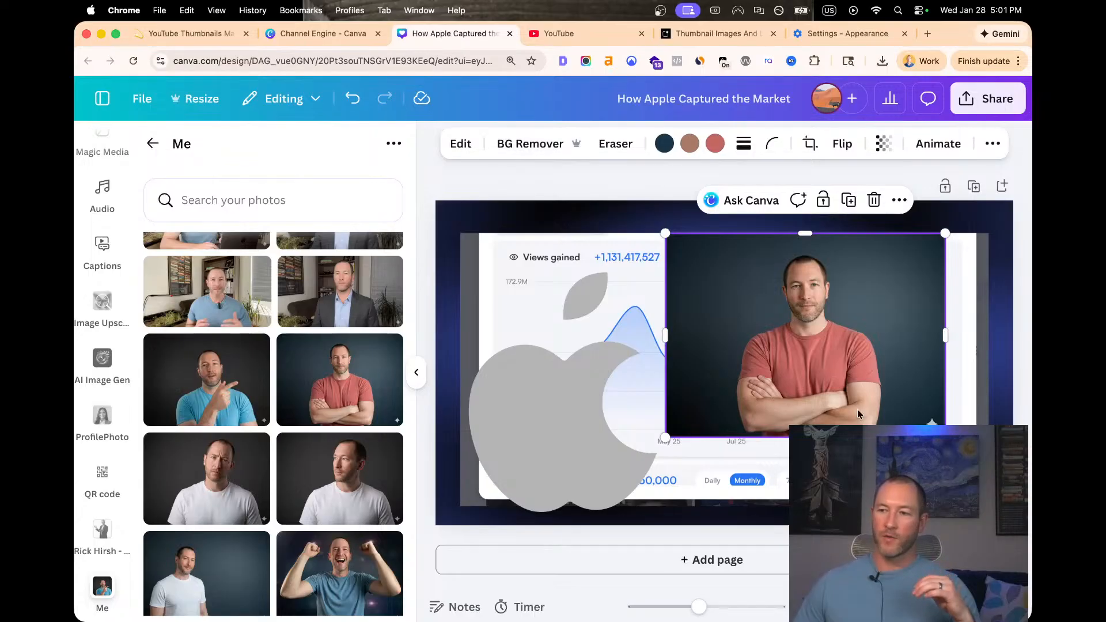
{"action": "left_click_drag", "start_coordinate": [825, 404], "coordinate": [805, 390]}
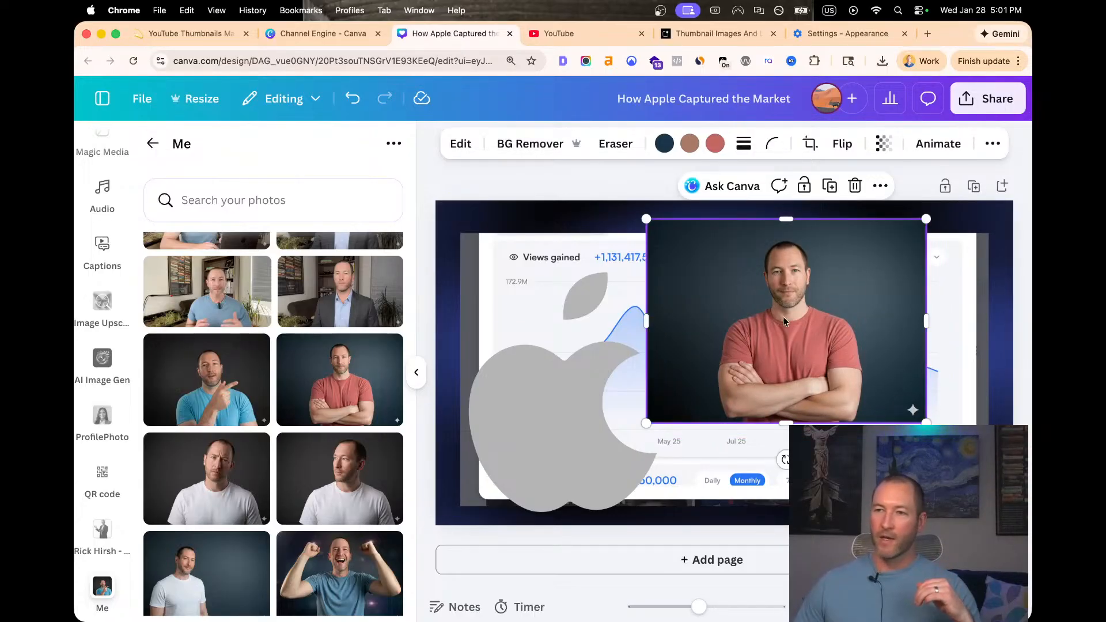
Switch to the Google AI Studio chat "Thumbnail Images And Lighter Shirt", look at its opening photo and prompt, and enlarge the page to 150%
{"action": "left_click", "coordinate": [680, 35]}
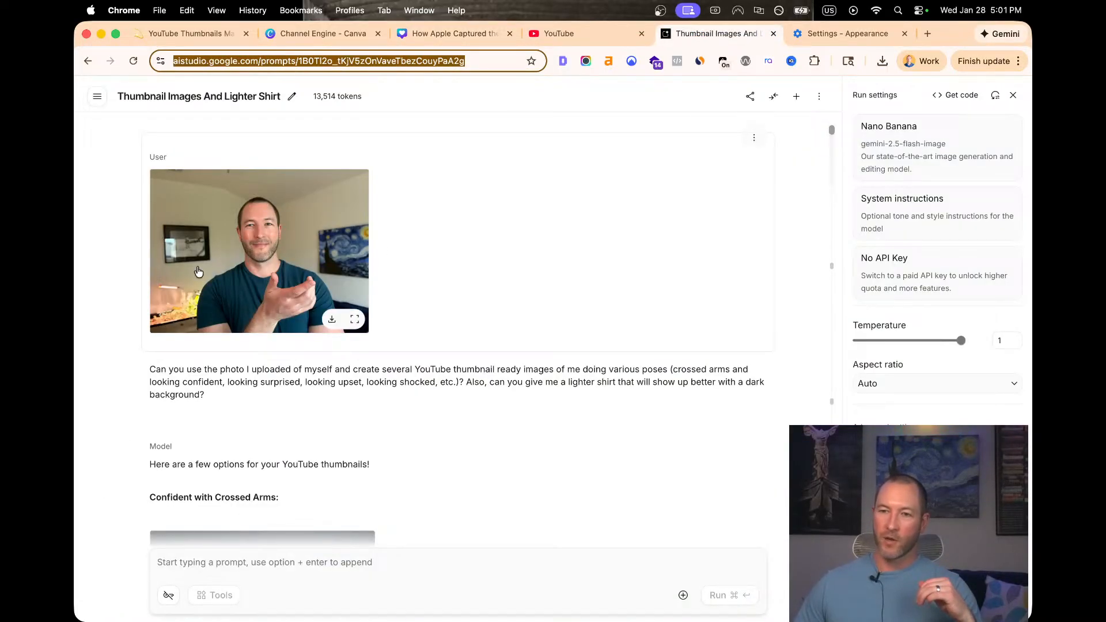
{"action": "scroll", "coordinate": [302, 417], "scroll_direction": "down", "scroll_amount": 6}
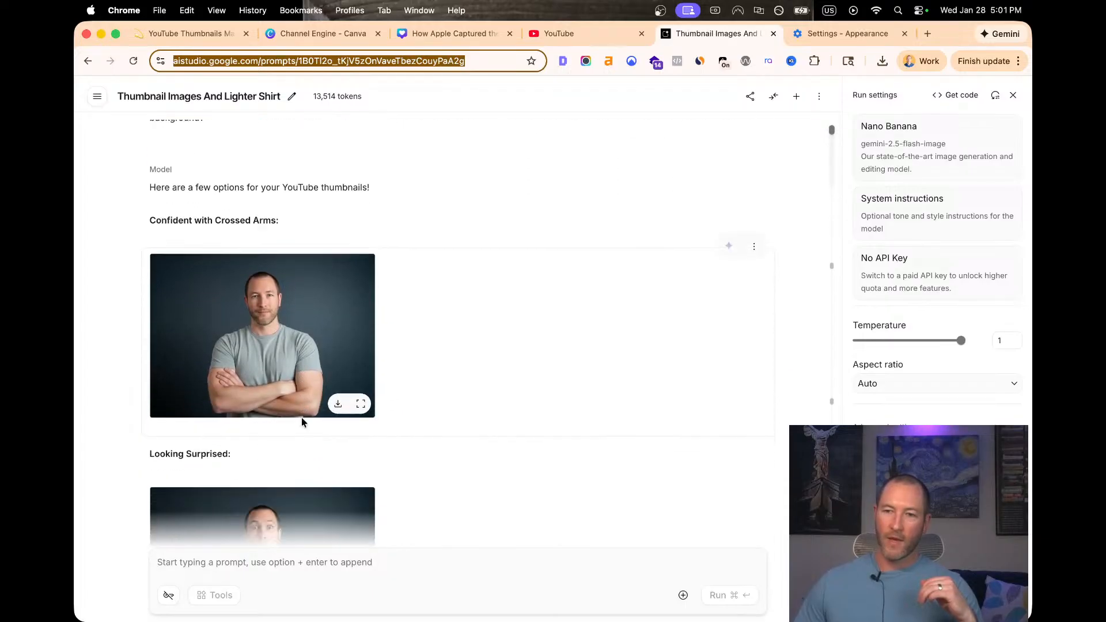
{"action": "scroll", "coordinate": [200, 168], "scroll_direction": "up", "scroll_amount": 6}
{"action": "left_click", "coordinate": [206, 406]}
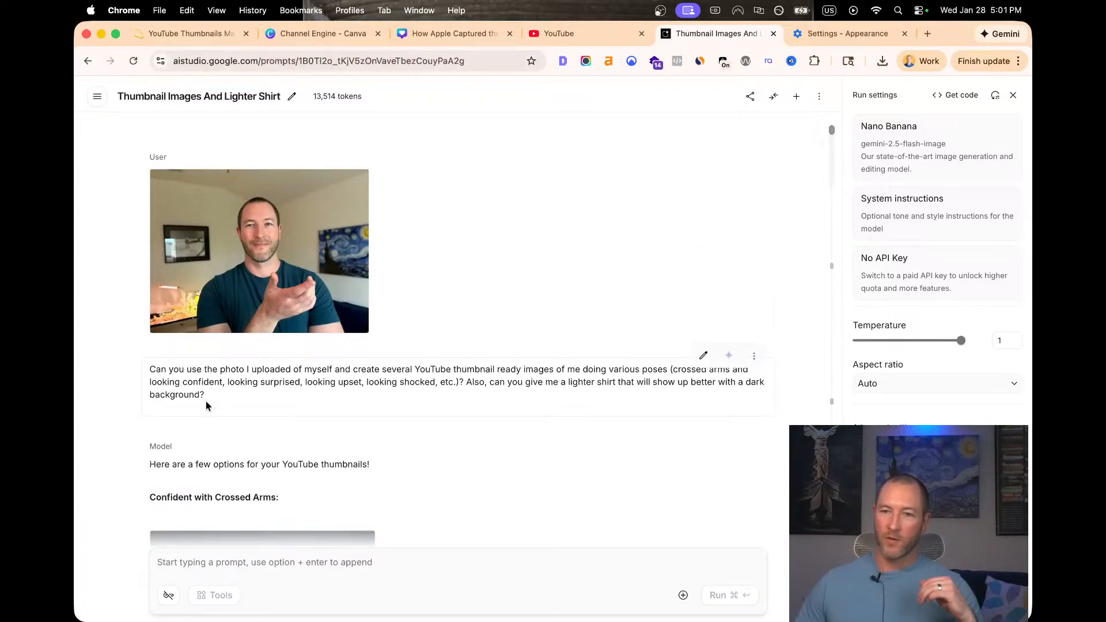
{"action": "key", "text": "super+plus"}
{"action": "key", "text": "super+plus"}
{"action": "key", "text": "super+plus"}
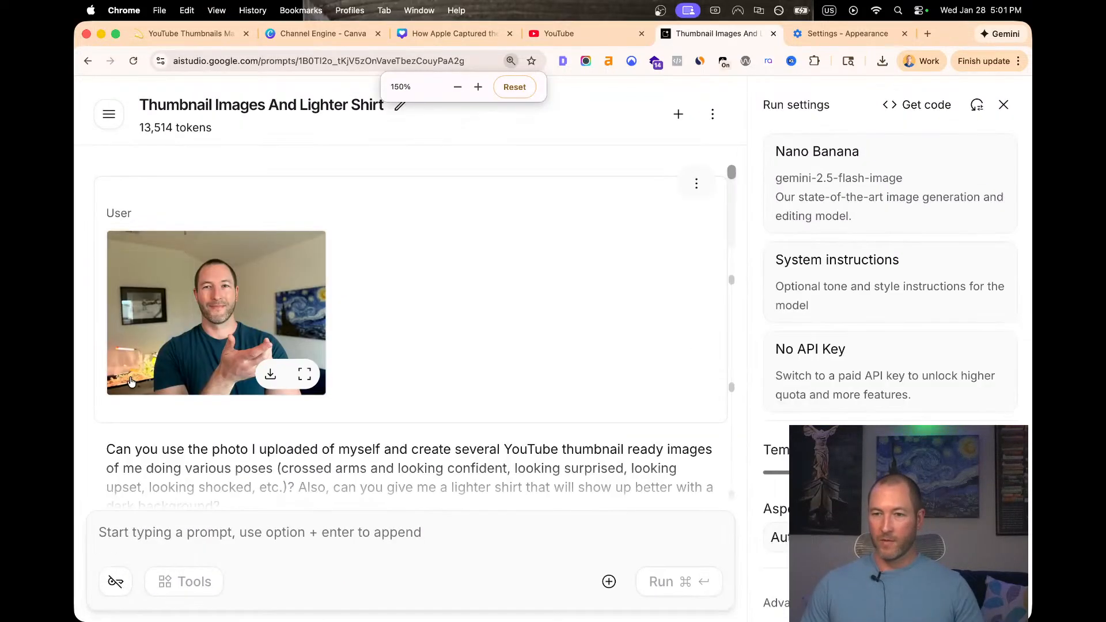
Highlight the whole image prompt in the chat and the part in parentheses that lists the poses
{"action": "scroll", "coordinate": [324, 390], "scroll_direction": "down", "scroll_amount": 4}
{"action": "triple_click", "coordinate": [175, 265]}
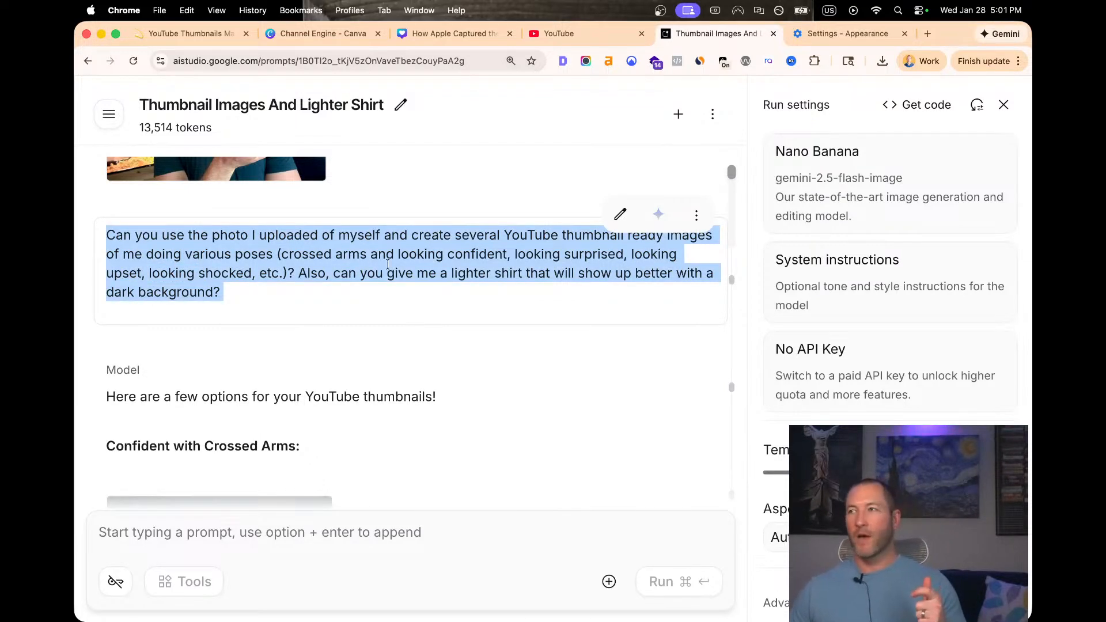
{"action": "left_click", "coordinate": [273, 266]}
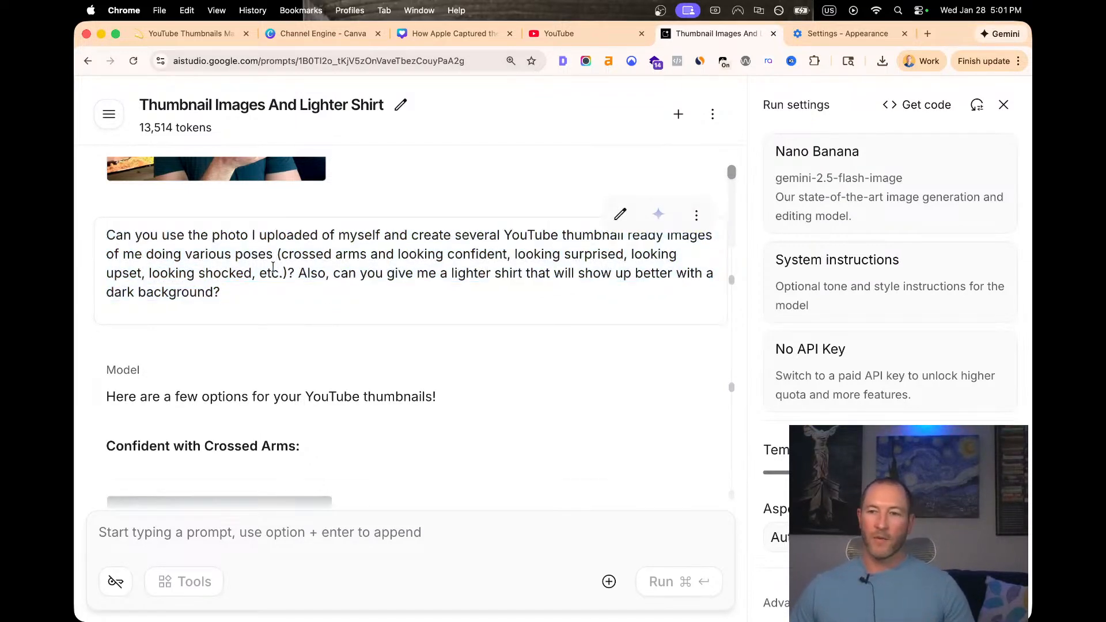
{"action": "left_click_drag", "start_coordinate": [278, 252], "coordinate": [275, 290]}
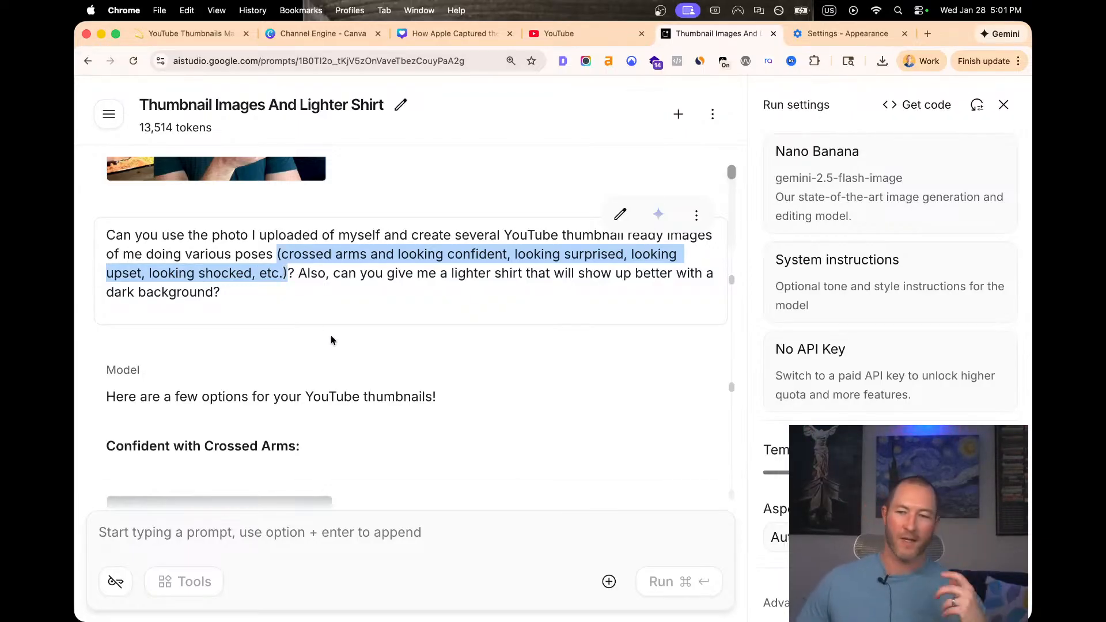
Look through the generated poses and the follow-up prompt in the chat, then return to its beginning
{"action": "scroll", "coordinate": [341, 344], "scroll_direction": "down", "scroll_amount": 15}
{"action": "scroll", "coordinate": [343, 351], "scroll_direction": "down", "scroll_amount": 10}
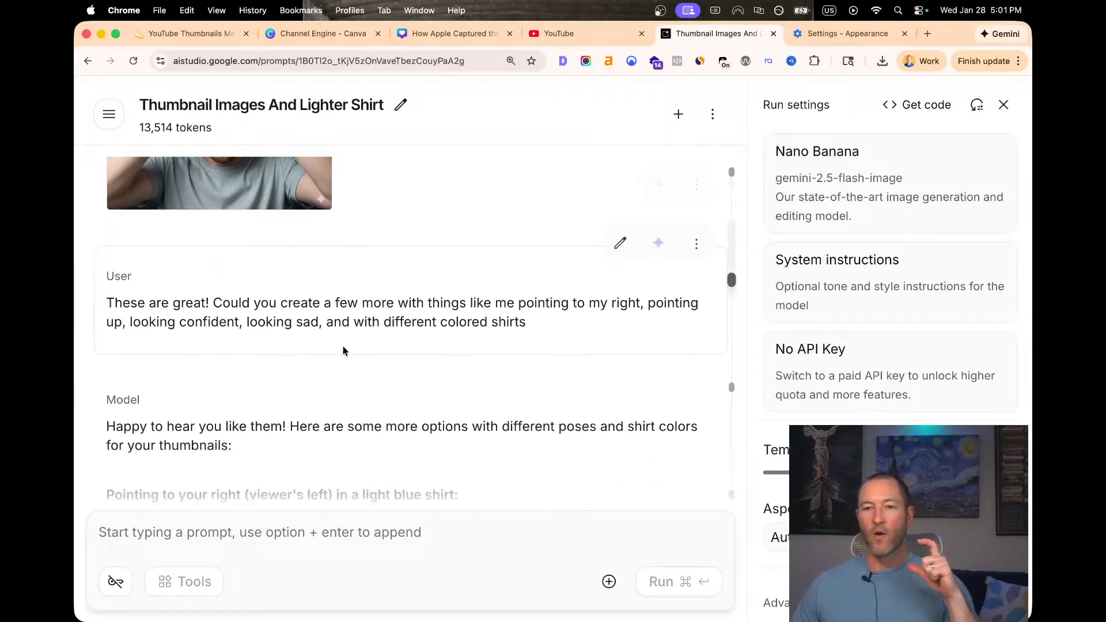
{"action": "scroll", "coordinate": [343, 351], "scroll_direction": "down", "scroll_amount": 15}
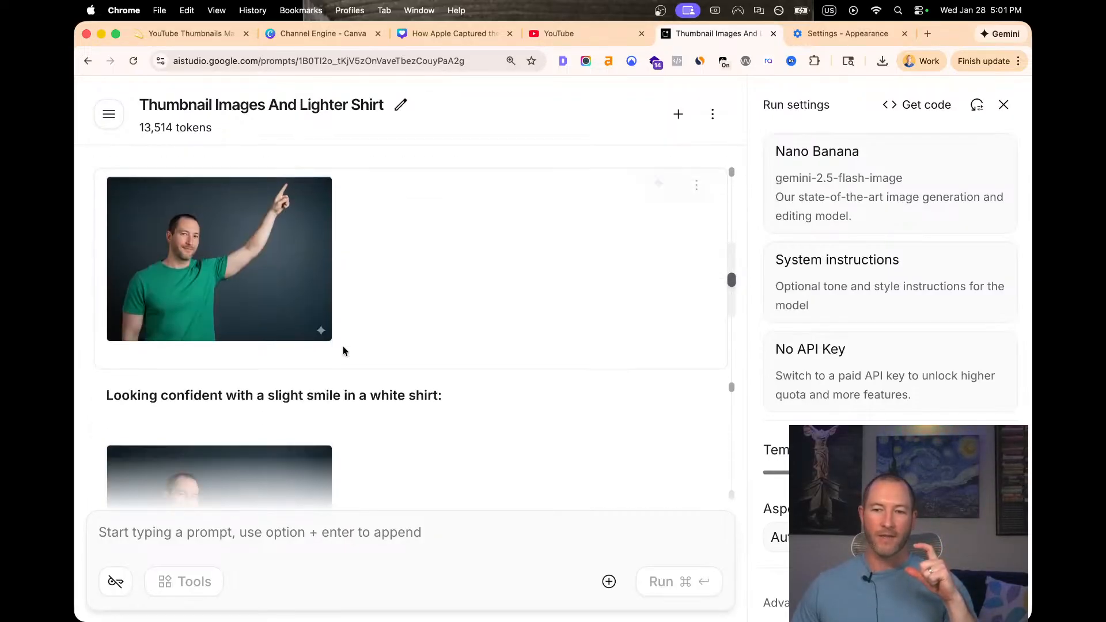
{"action": "scroll", "coordinate": [344, 350], "scroll_direction": "down", "scroll_amount": 15}
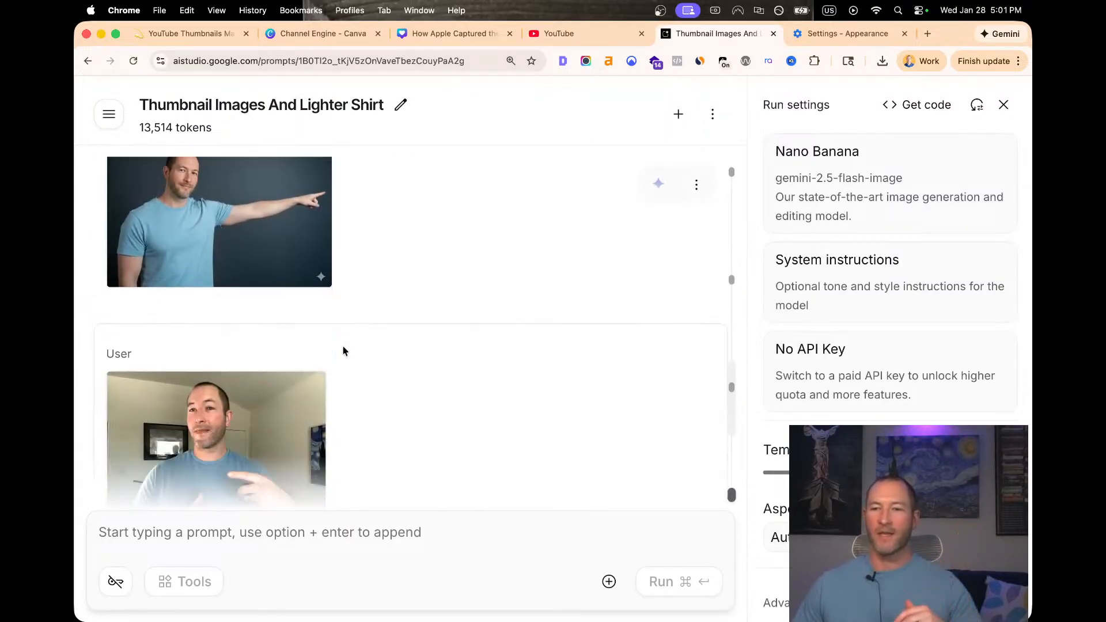
{"action": "scroll", "coordinate": [343, 347], "scroll_direction": "up", "scroll_amount": 20}
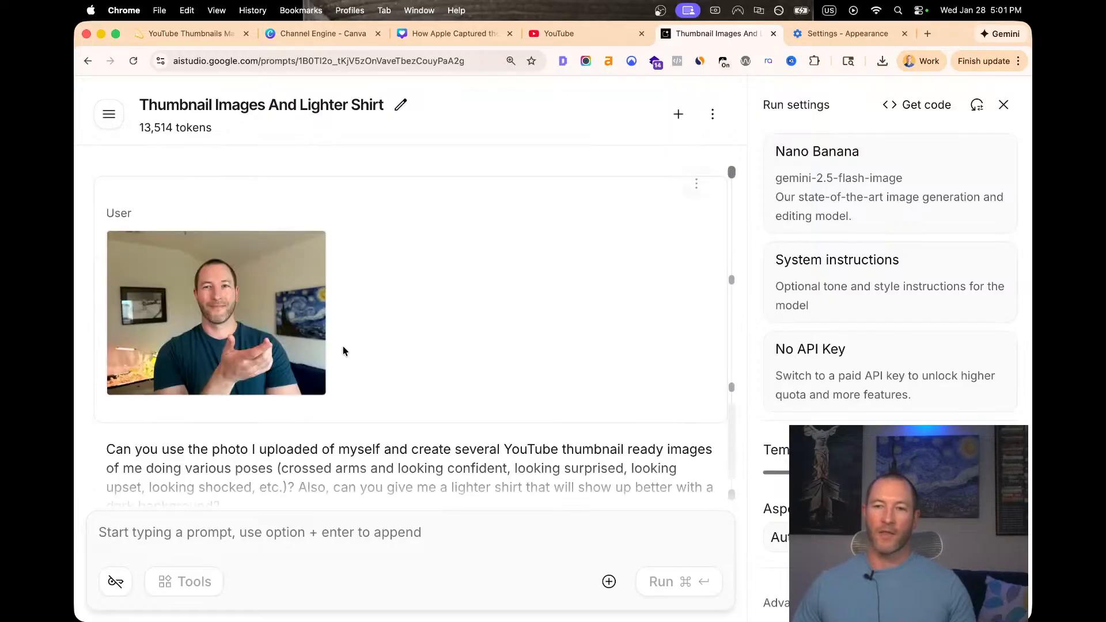
Switch back to the Canva design, remove the crossed-arms photo's background, and shift the cutout slightly right and up
{"action": "left_click", "coordinate": [453, 35]}
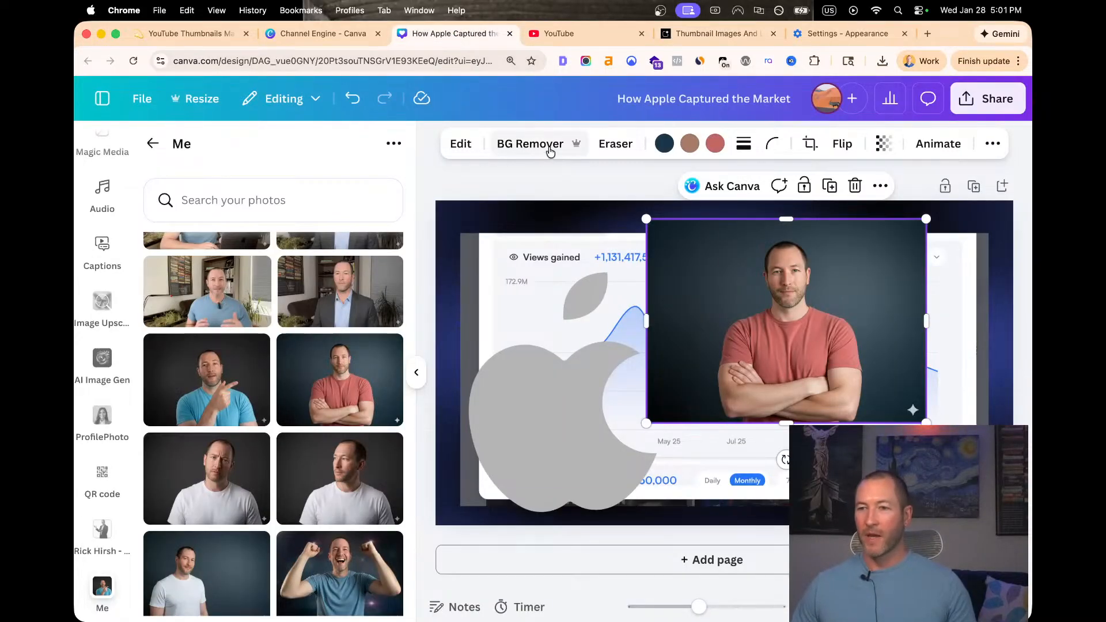
{"action": "left_click", "coordinate": [531, 145]}
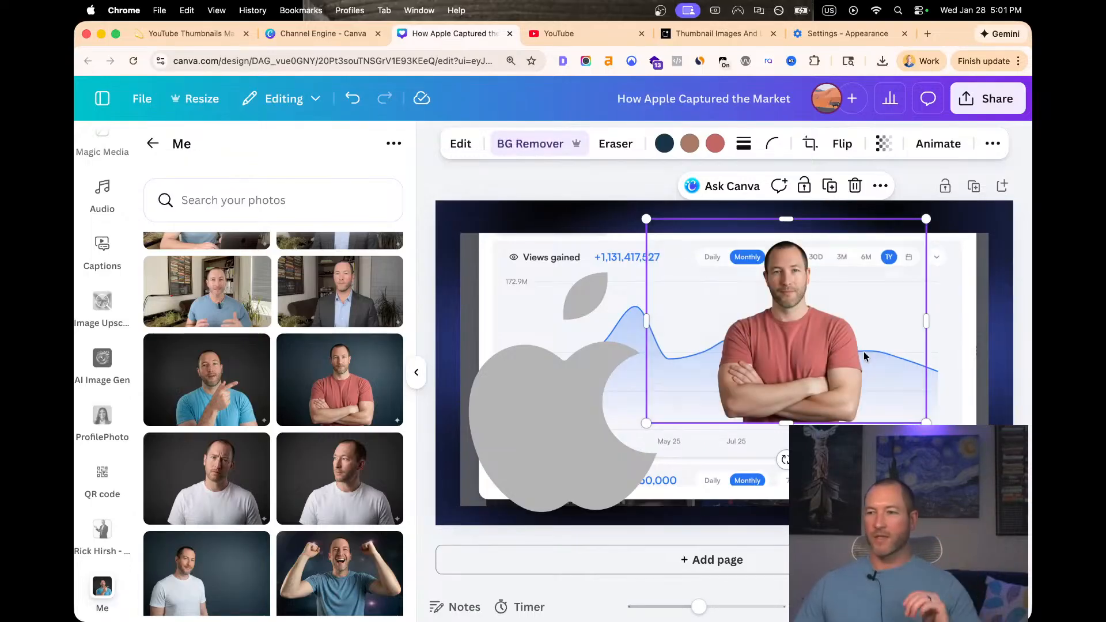
{"action": "left_click_drag", "start_coordinate": [808, 359], "coordinate": [843, 352]}
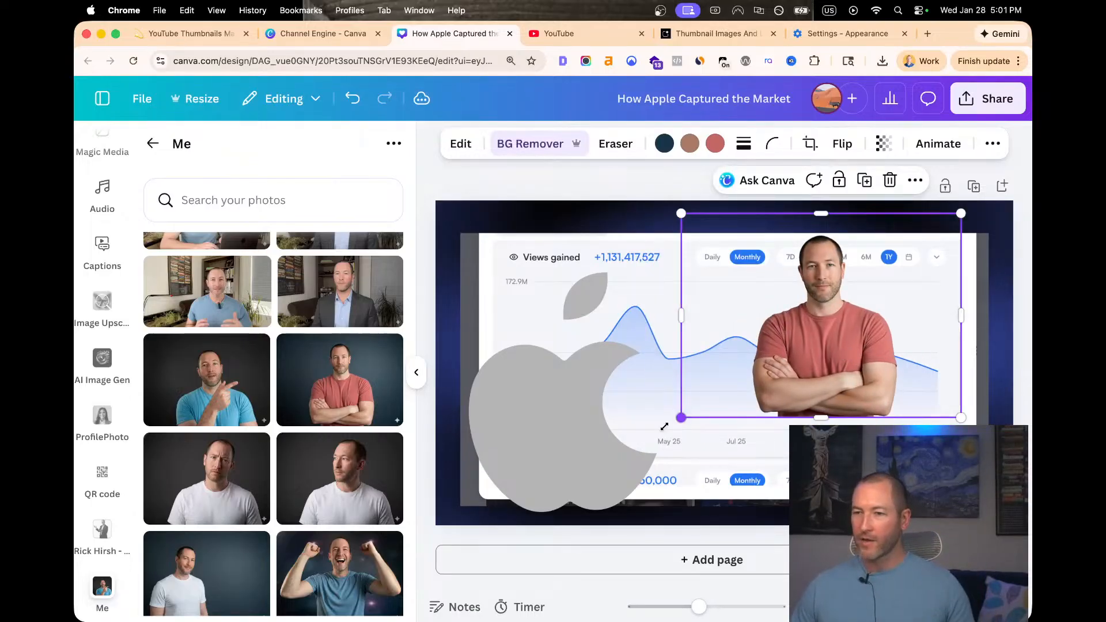
Enlarge the crossed-arms cutout to fill the thumbnail's height and move it to the right side with the face beside the chart
{"action": "left_click_drag", "start_coordinate": [665, 427], "coordinate": [196, 591]}
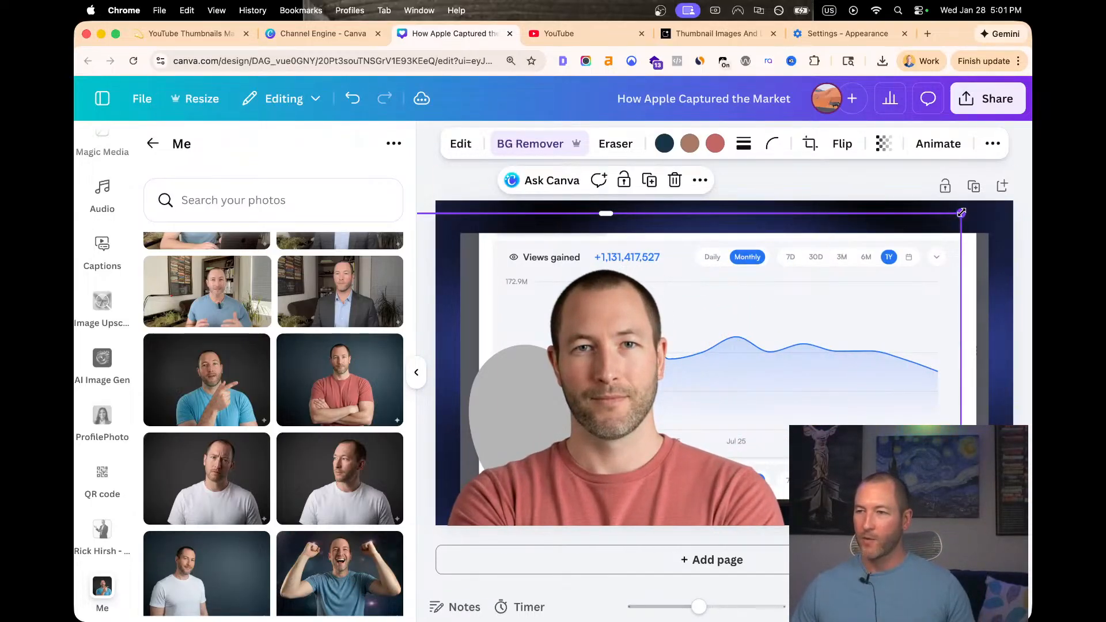
{"action": "left_click_drag", "start_coordinate": [961, 212], "coordinate": [969, 195]}
{"action": "scroll", "coordinate": [720, 369], "scroll_direction": "down", "scroll_amount": 3}
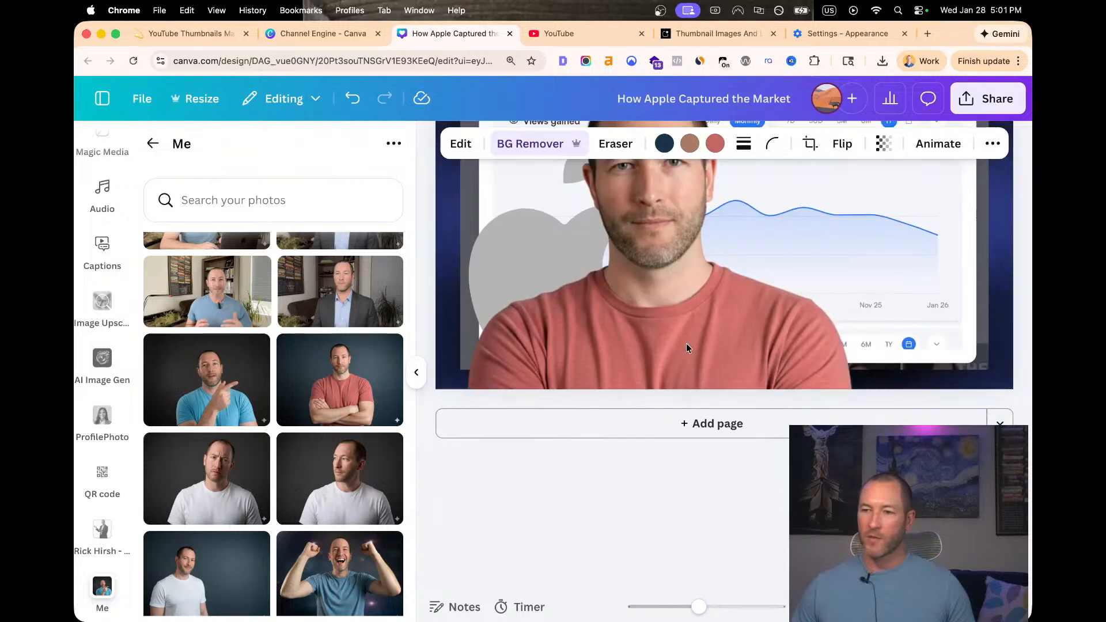
{"action": "scroll", "coordinate": [686, 343], "scroll_direction": "up", "scroll_amount": 3}
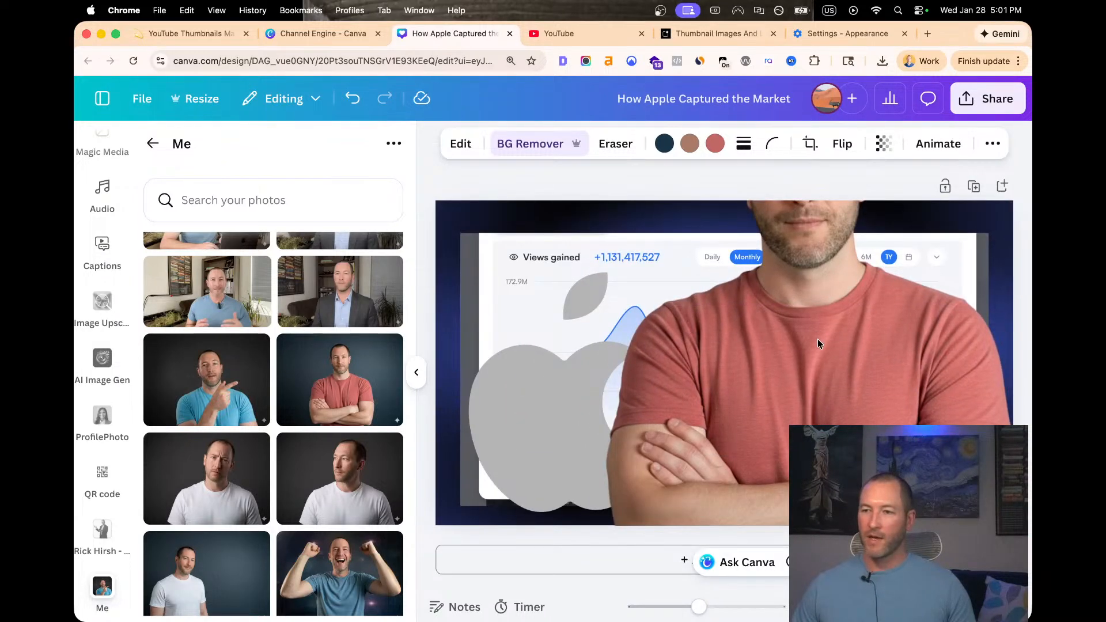
{"action": "left_click_drag", "start_coordinate": [817, 343], "coordinate": [846, 405]}
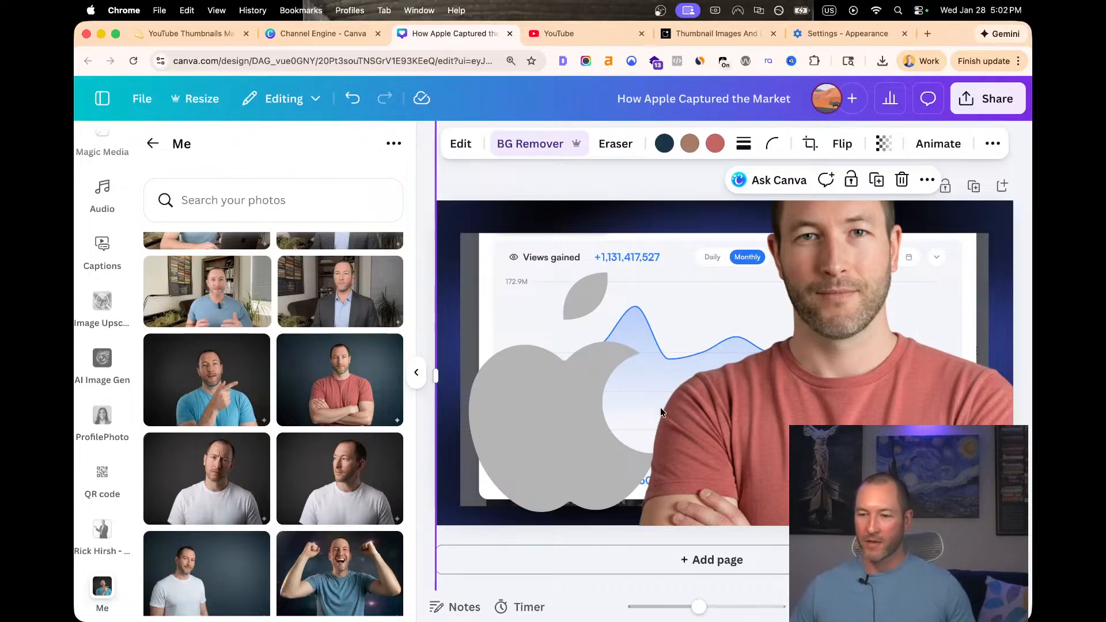
Crop the empty space around the crossed-arms cutout by pulling in its left, bottom, top and right edges
{"action": "scroll", "coordinate": [661, 409], "scroll_direction": "down", "scroll_amount": 2}
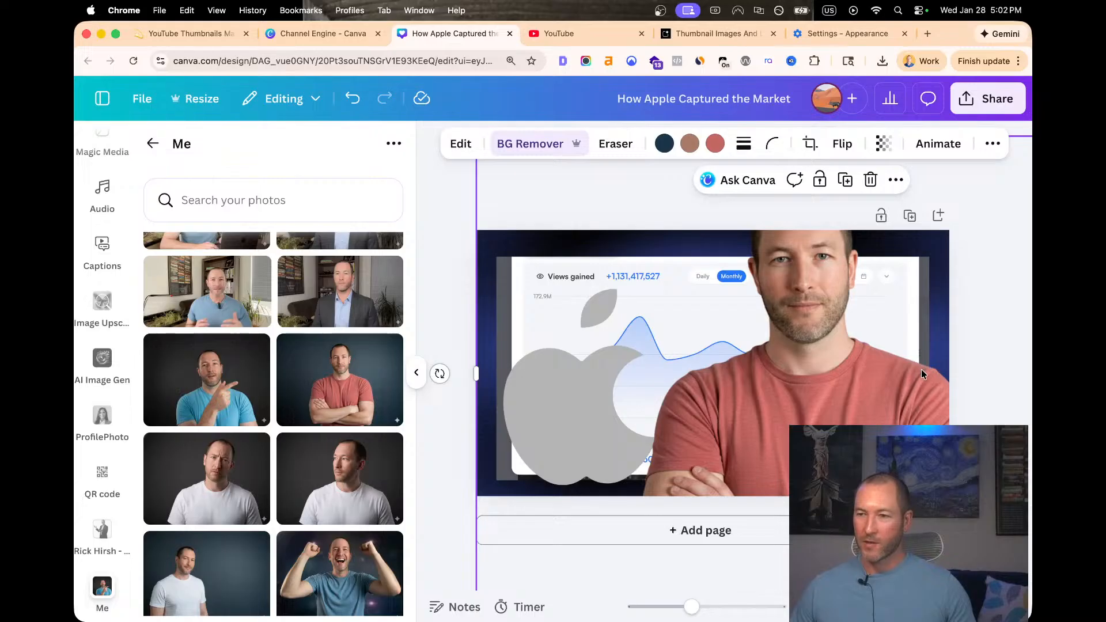
{"action": "left_click_drag", "start_coordinate": [477, 373], "coordinate": [598, 374]}
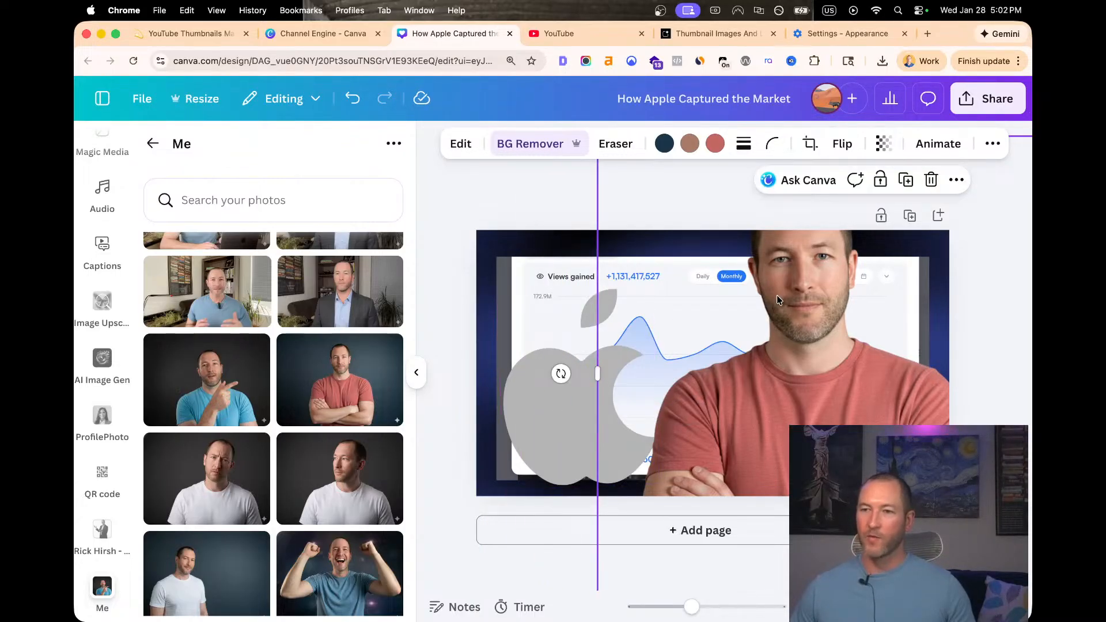
{"action": "scroll", "coordinate": [746, 393], "scroll_direction": "down", "scroll_amount": 1}
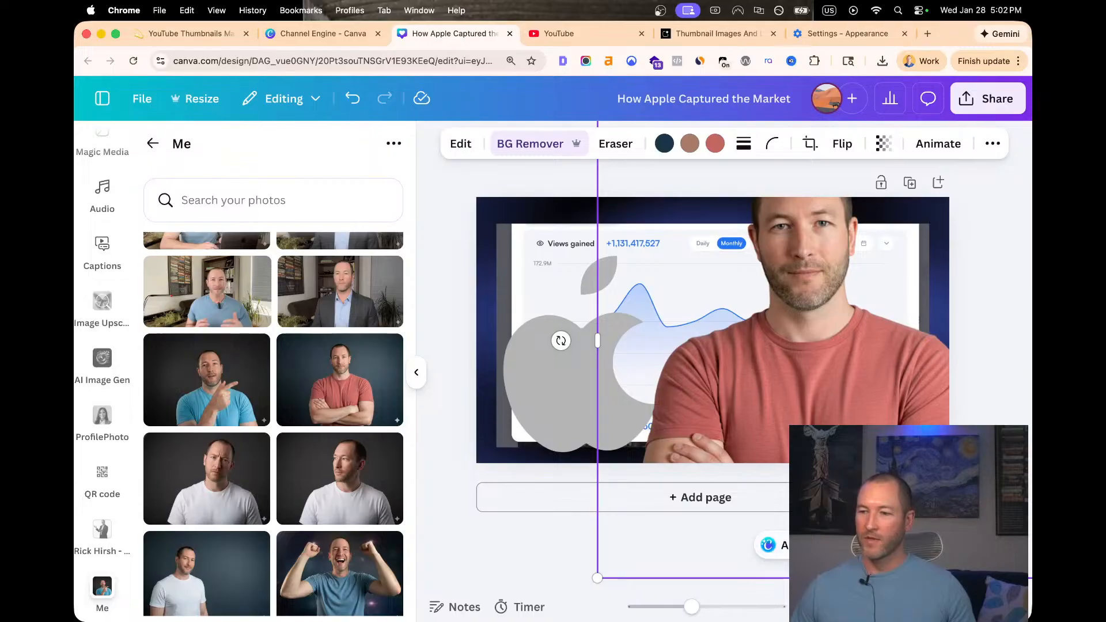
{"action": "scroll", "coordinate": [587, 340], "scroll_direction": "up", "scroll_amount": 1}
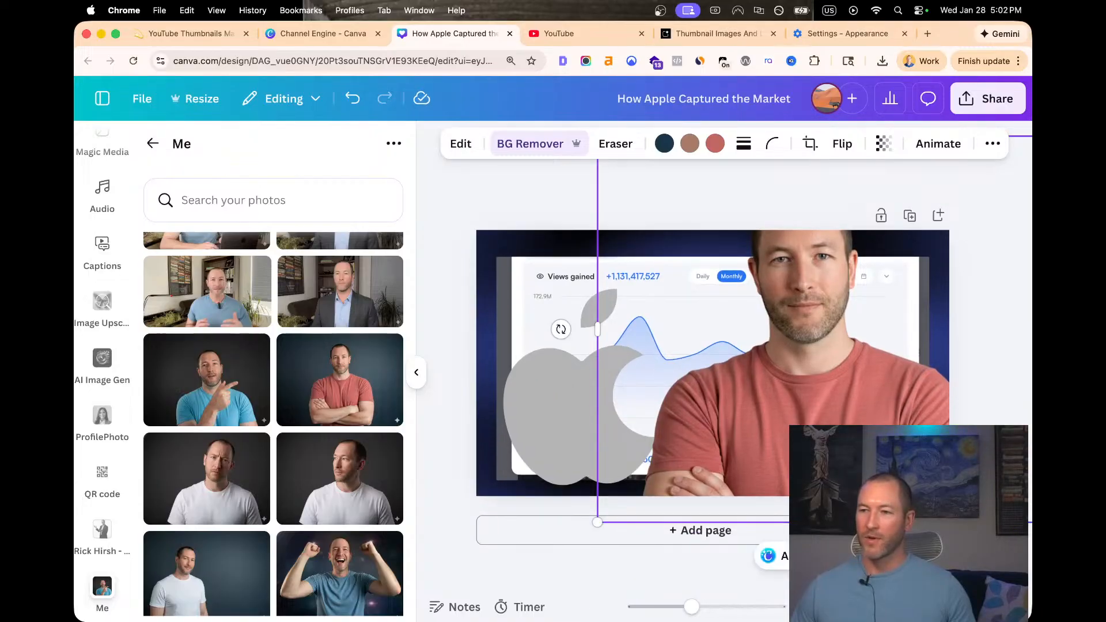
{"action": "scroll", "coordinate": [586, 340], "scroll_direction": "down", "scroll_amount": 2, "text": "ctrl"}
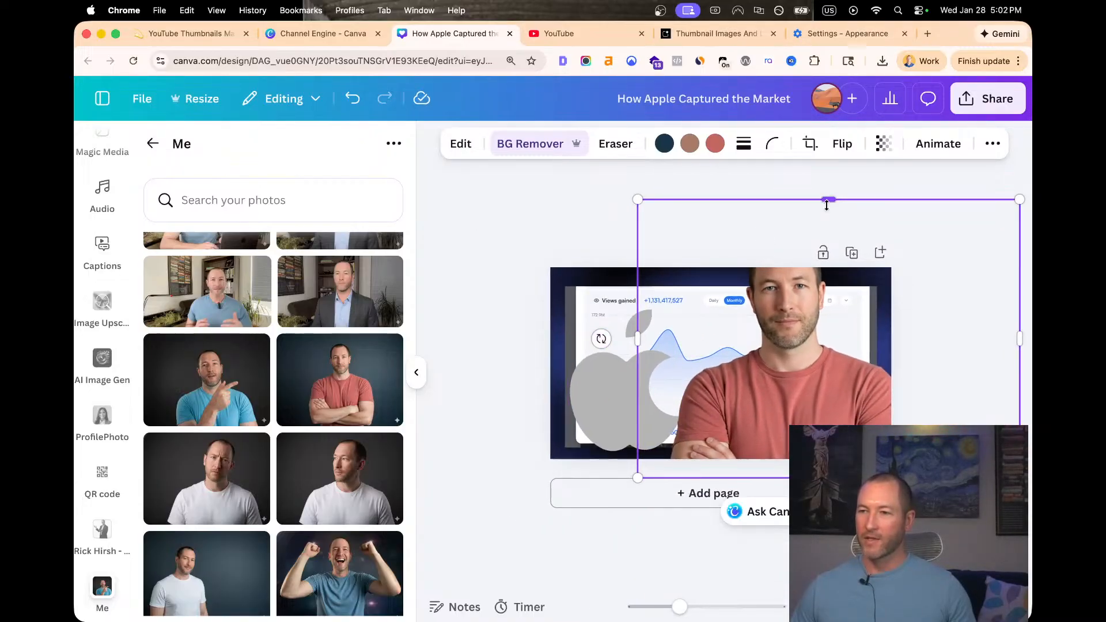
{"action": "left_click_drag", "start_coordinate": [826, 205], "coordinate": [827, 240]}
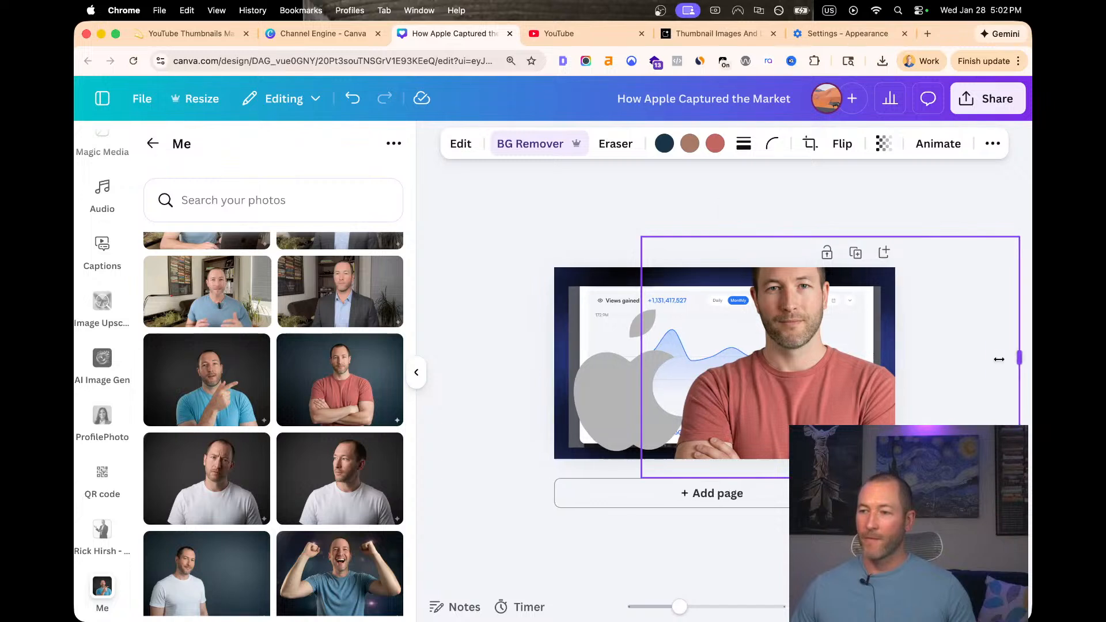
{"action": "left_click_drag", "start_coordinate": [999, 359], "coordinate": [914, 360]}
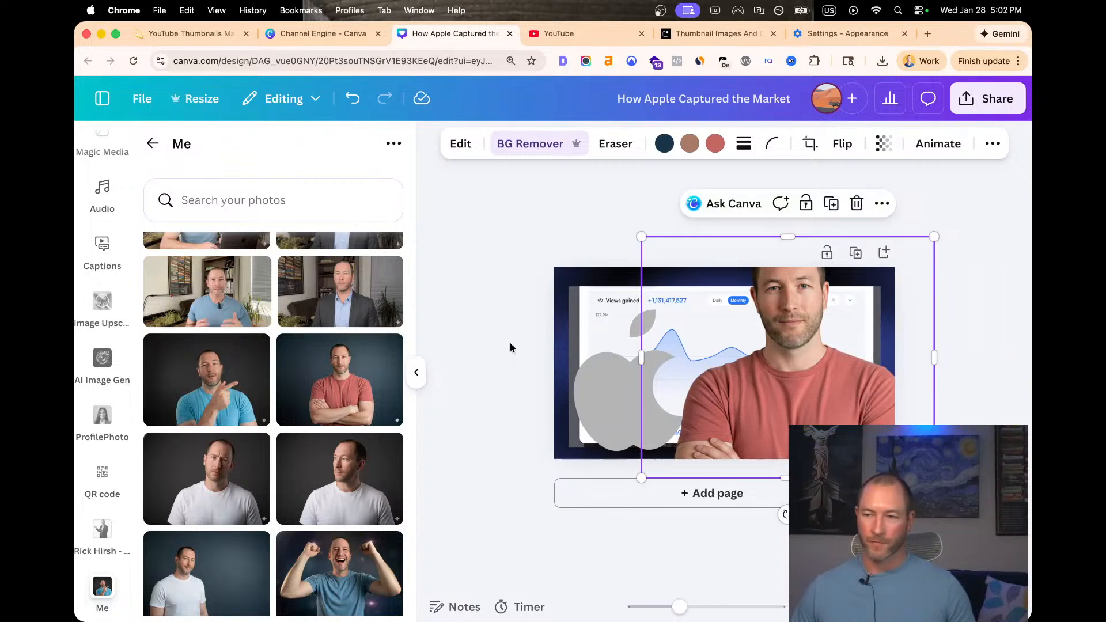
Move the grey Apple logo slightly up, then duplicate it and offset the copy slightly up and left
{"action": "left_click", "coordinate": [605, 388]}
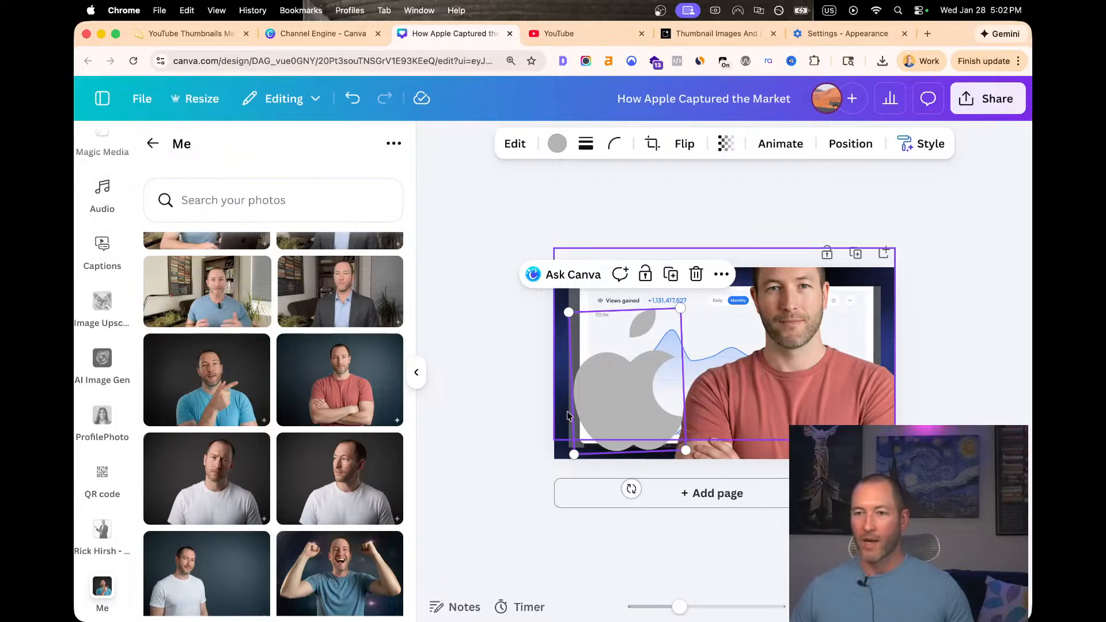
{"action": "left_click_drag", "start_coordinate": [628, 390], "coordinate": [625, 385]}
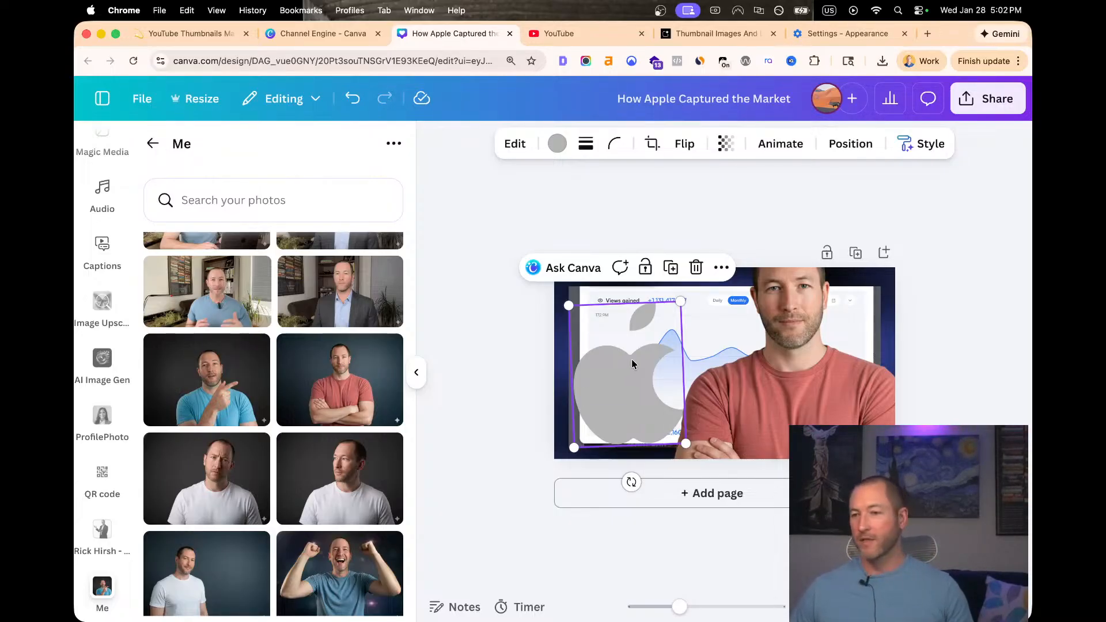
{"action": "key", "text": "super+d"}
{"action": "left_click_drag", "start_coordinate": [631, 395], "coordinate": [619, 386]}
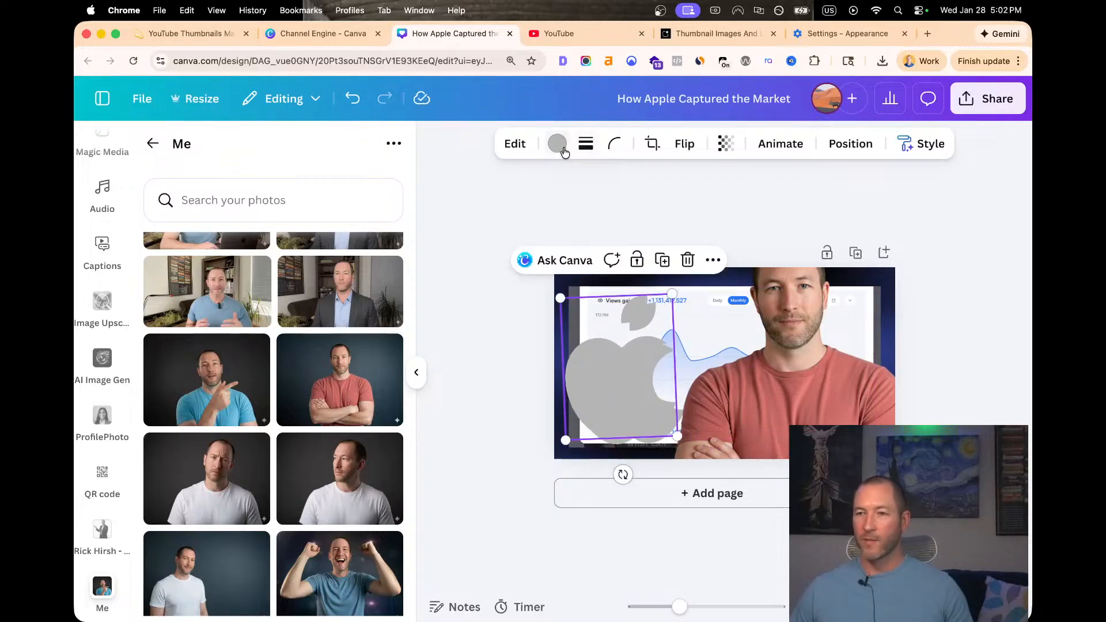
Recolour the duplicated Apple logo yellow from the default solid colours
{"action": "left_click", "coordinate": [557, 144]}
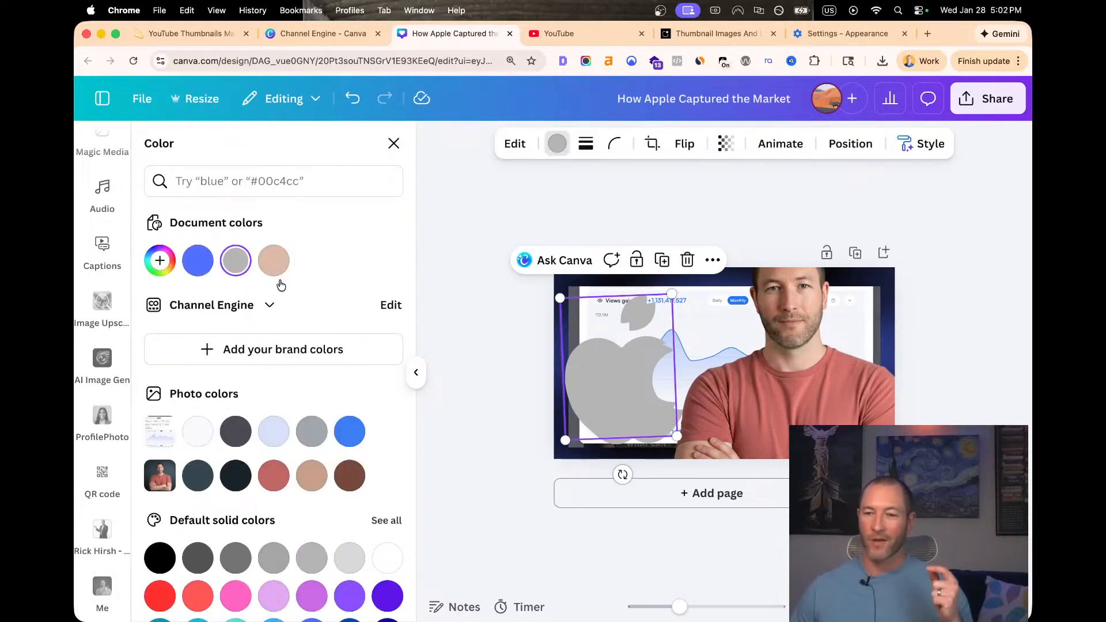
{"action": "scroll", "coordinate": [281, 285], "scroll_direction": "down", "scroll_amount": 3}
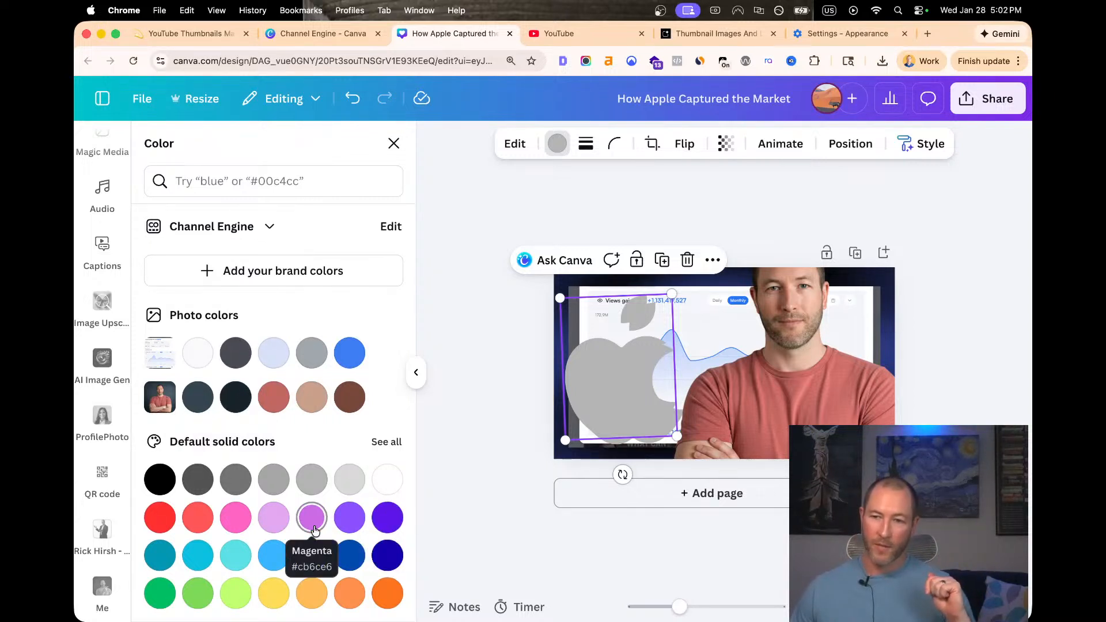
{"action": "left_click", "coordinate": [274, 593]}
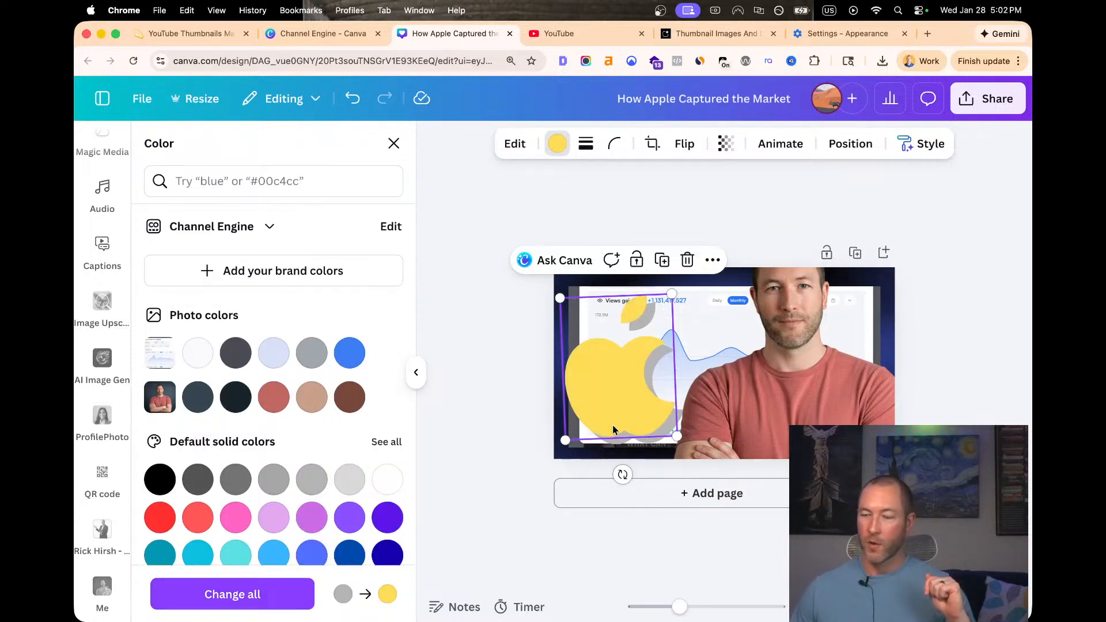
Enlarge the duplicated Apple logo slightly beyond the grey original and align it around the original's outline
{"action": "left_click_drag", "start_coordinate": [678, 438], "coordinate": [705, 453]}
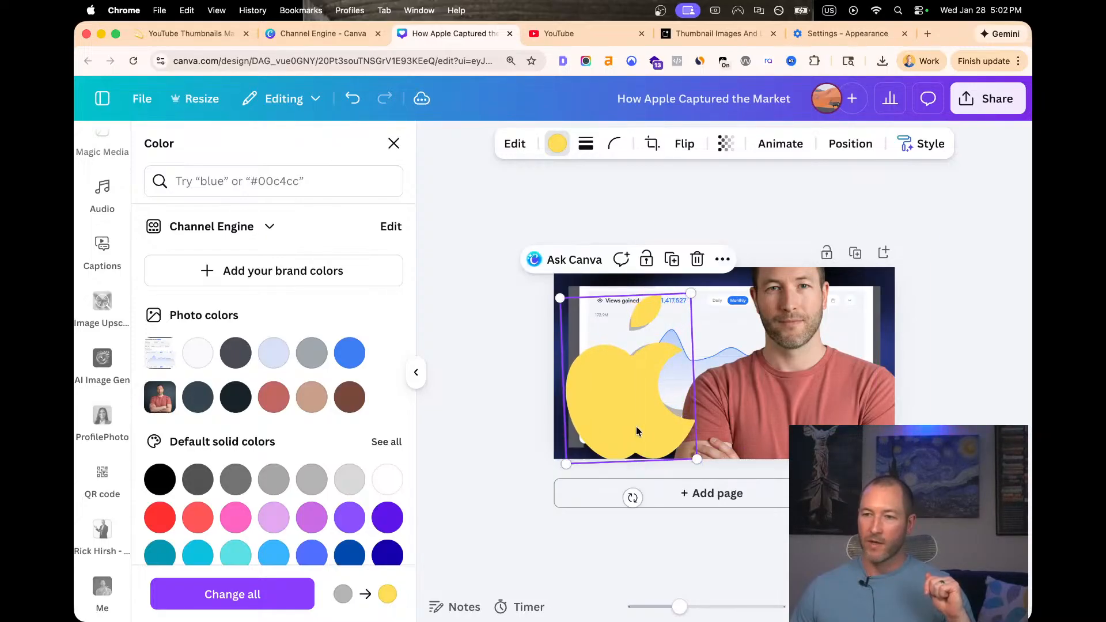
{"action": "left_click_drag", "start_coordinate": [628, 417], "coordinate": [631, 419]}
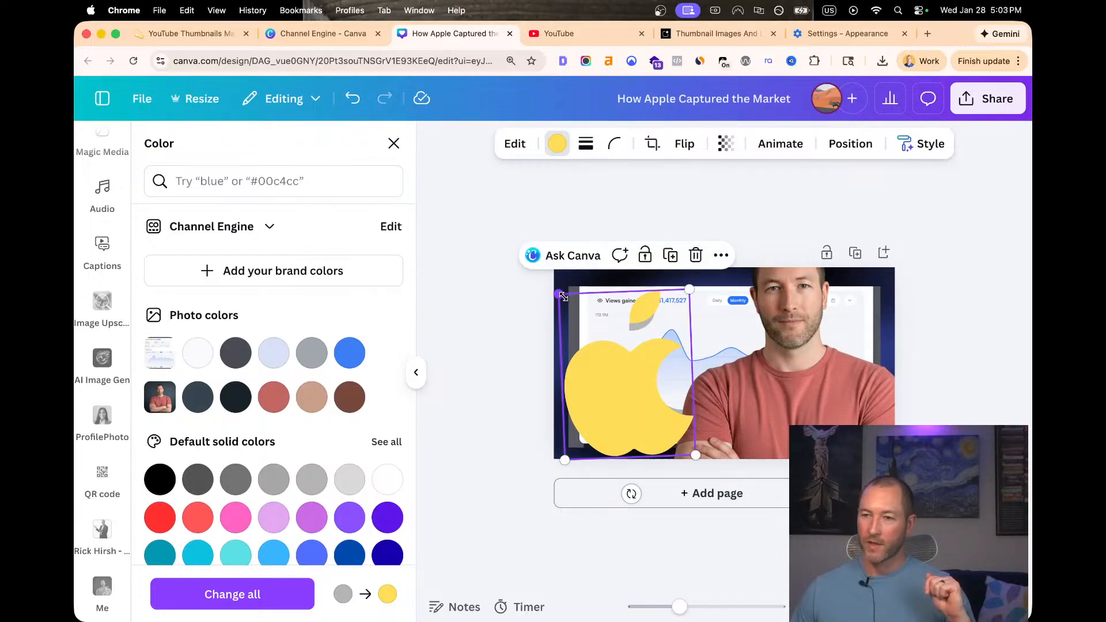
{"action": "left_click_drag", "start_coordinate": [563, 296], "coordinate": [573, 303]}
{"action": "left_click_drag", "start_coordinate": [615, 399], "coordinate": [610, 397]}
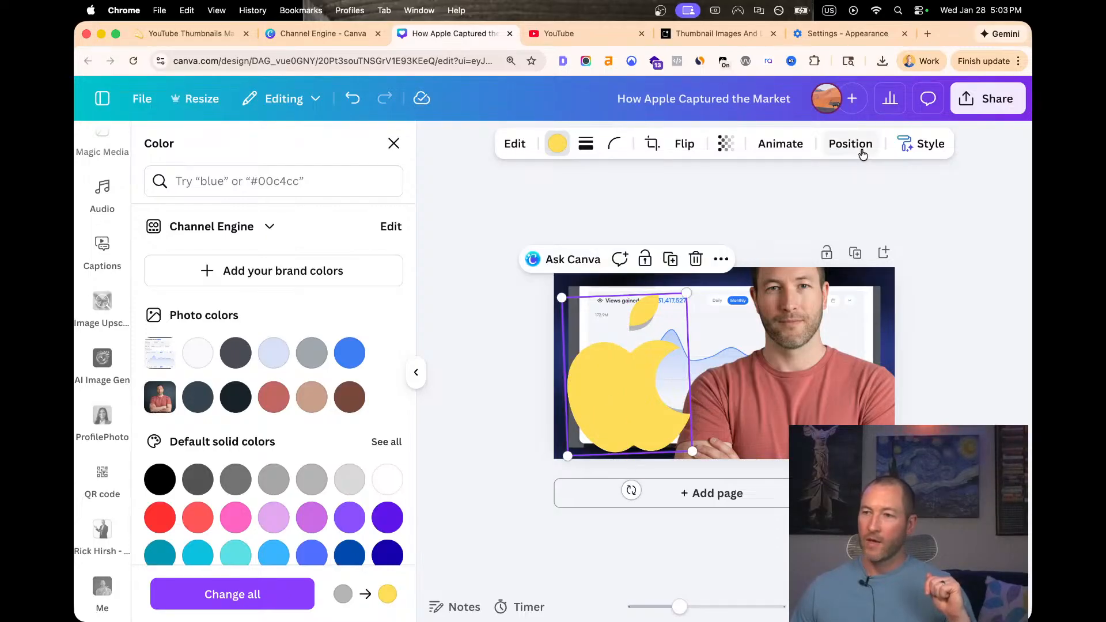
Reorder the layers so the enlarged yellow Apple logo sits directly behind the grey one
{"action": "left_click", "coordinate": [851, 143]}
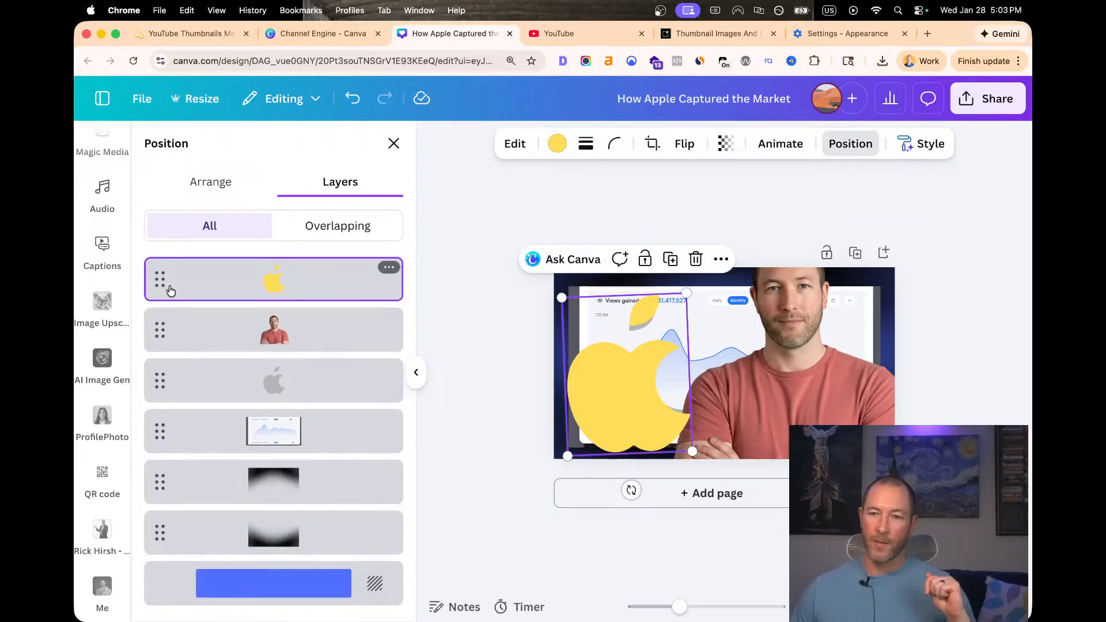
{"action": "left_click_drag", "start_coordinate": [166, 289], "coordinate": [174, 389]}
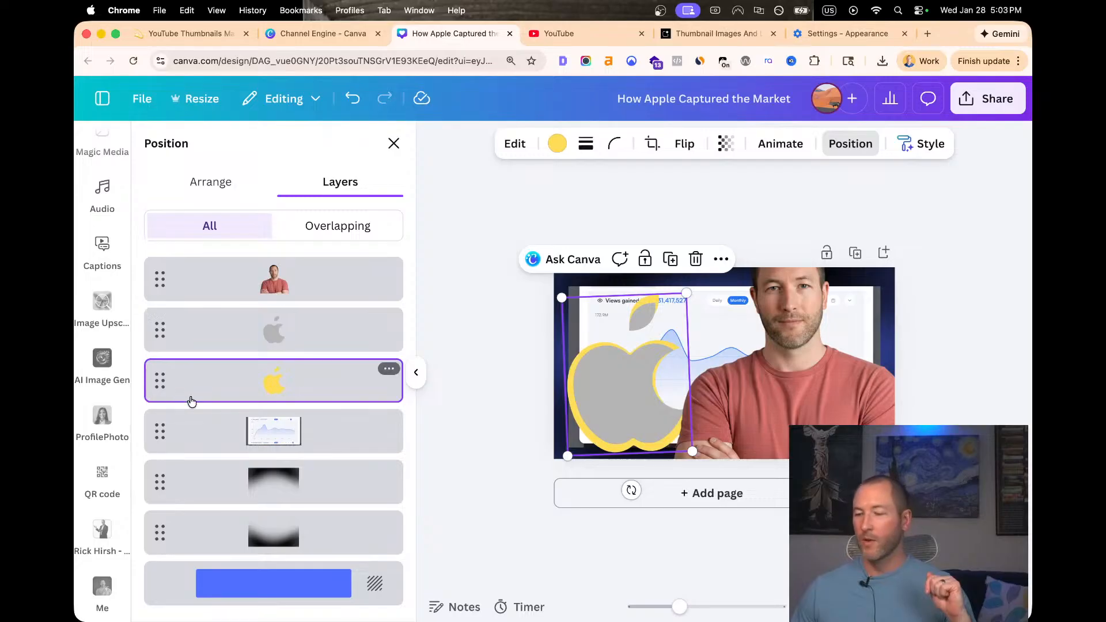
{"action": "left_click", "coordinate": [467, 453]}
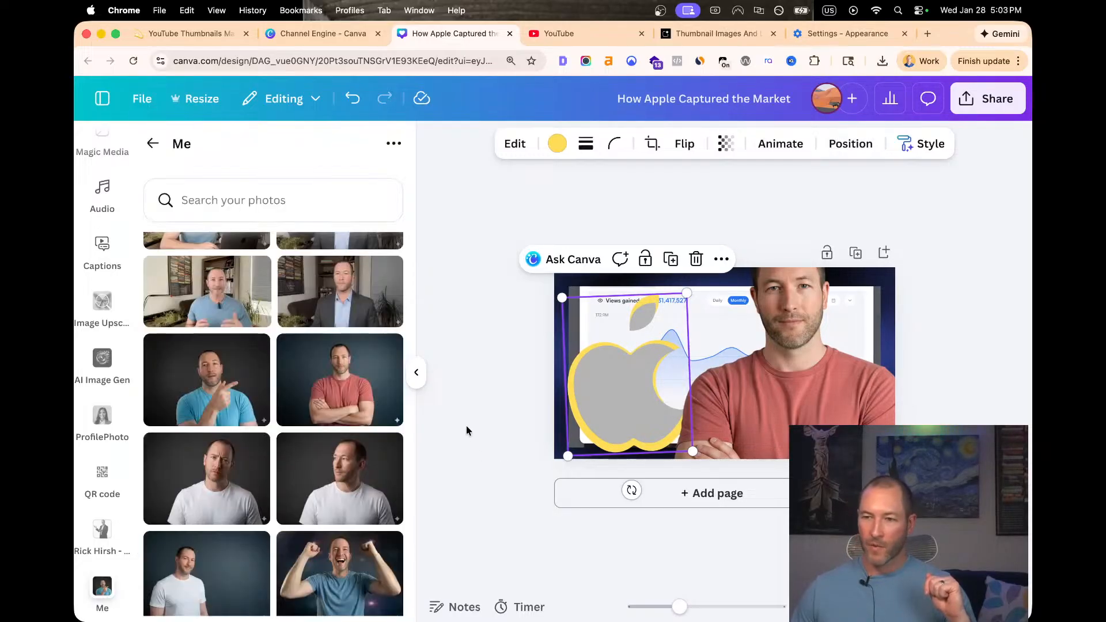
Select the yellow Apple logo in the layer list and recolour it red
{"action": "left_click", "coordinate": [597, 400]}
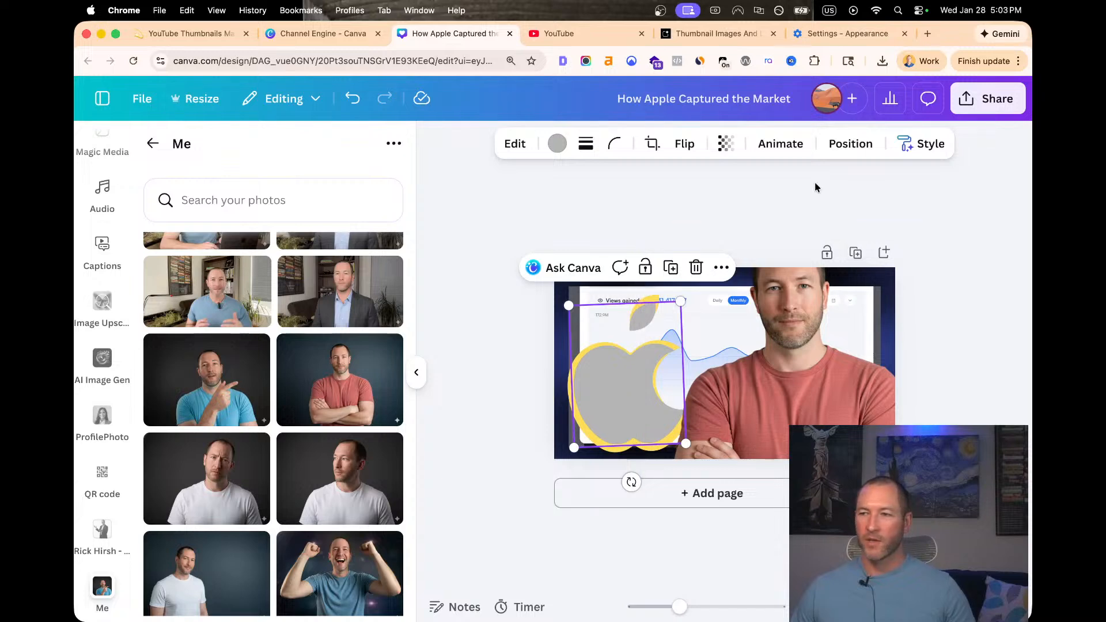
{"action": "left_click", "coordinate": [851, 144]}
{"action": "left_click", "coordinate": [257, 402]}
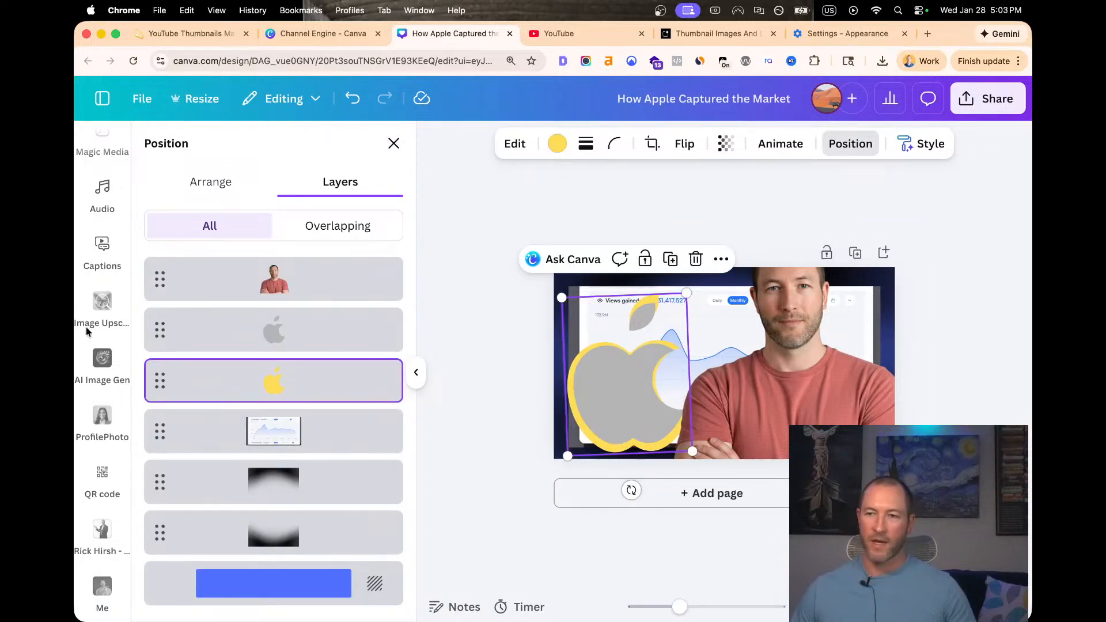
{"action": "left_click", "coordinate": [557, 143]}
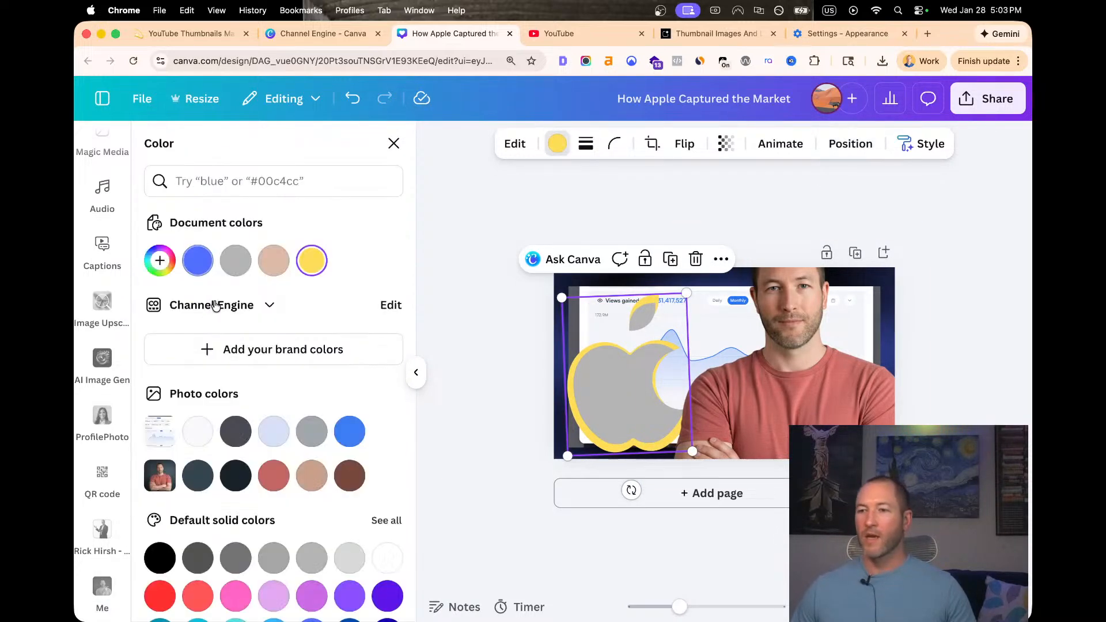
{"action": "scroll", "coordinate": [158, 495], "scroll_direction": "down", "scroll_amount": 2}
{"action": "left_click", "coordinate": [155, 512]}
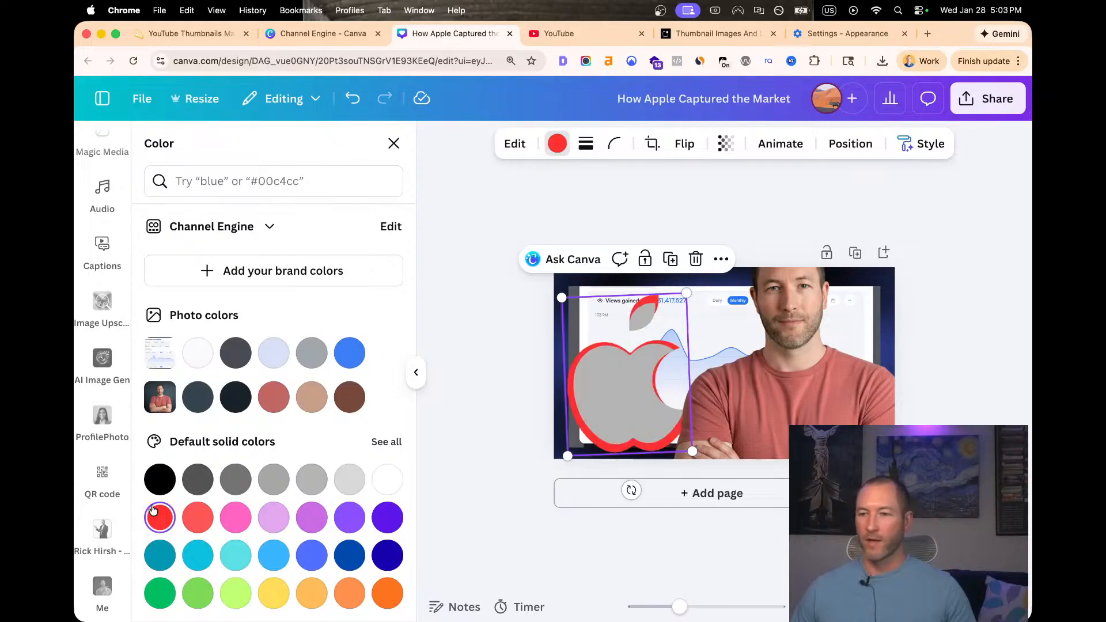
Recolour the front Apple logo from the default solid colours to a lighter grey
{"action": "left_click", "coordinate": [621, 382]}
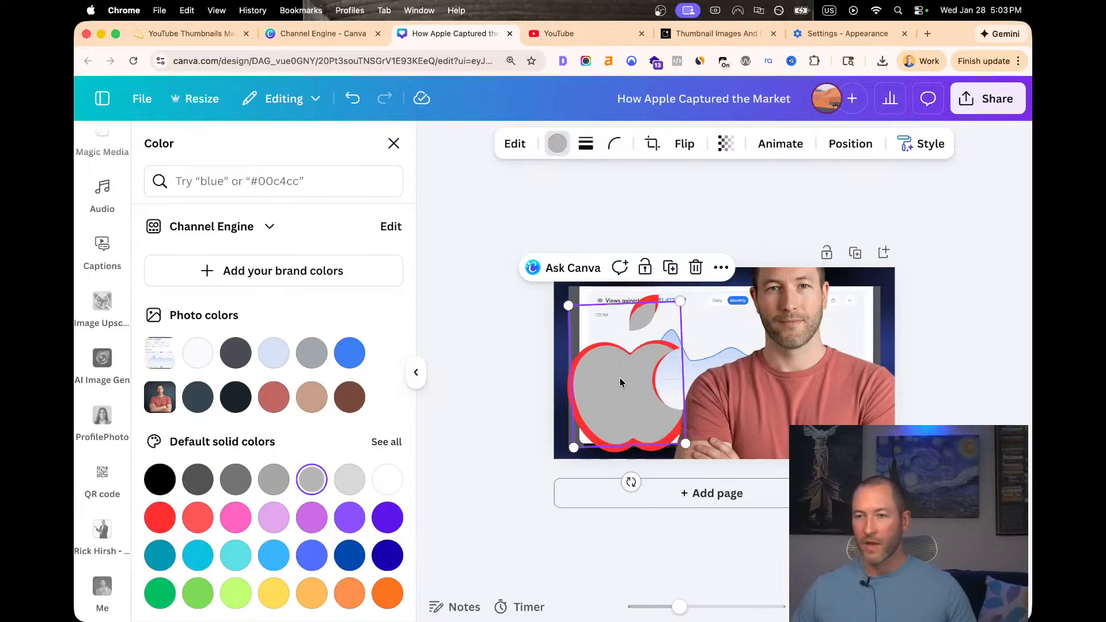
{"action": "left_click", "coordinate": [553, 145]}
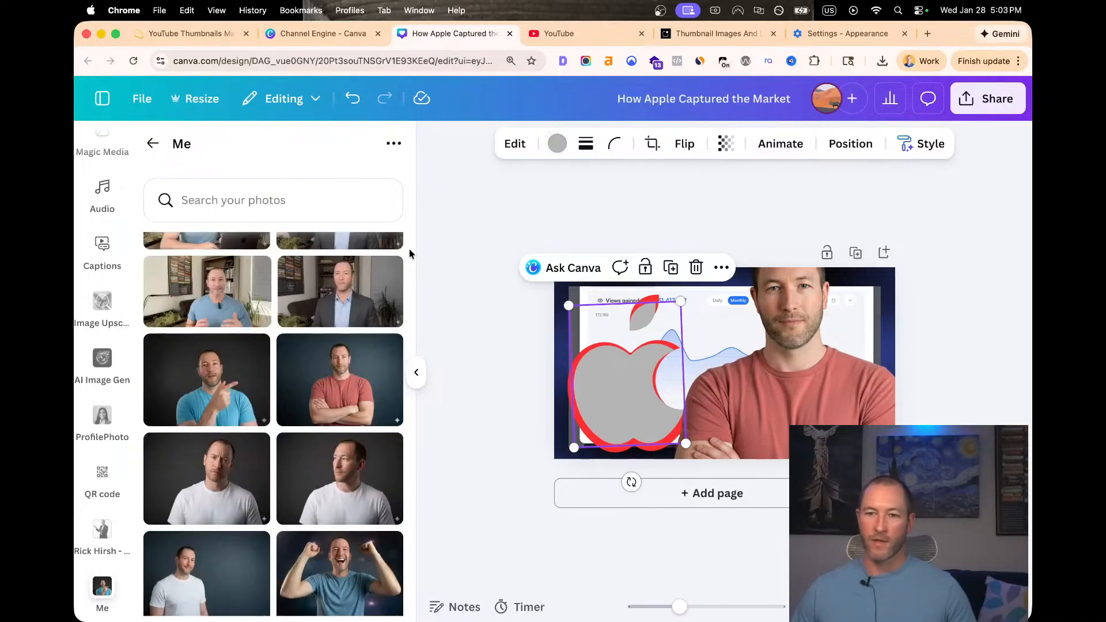
{"action": "left_click", "coordinate": [557, 144]}
{"action": "scroll", "coordinate": [311, 438], "scroll_direction": "down", "scroll_amount": 3}
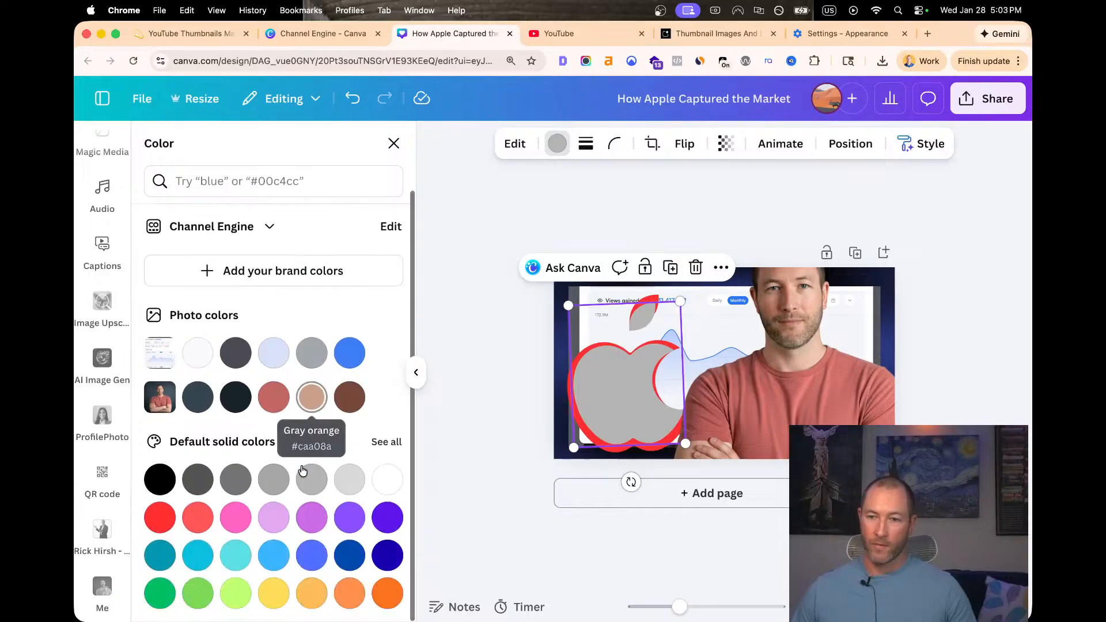
{"action": "left_click", "coordinate": [357, 480]}
{"action": "left_click", "coordinate": [479, 428]}
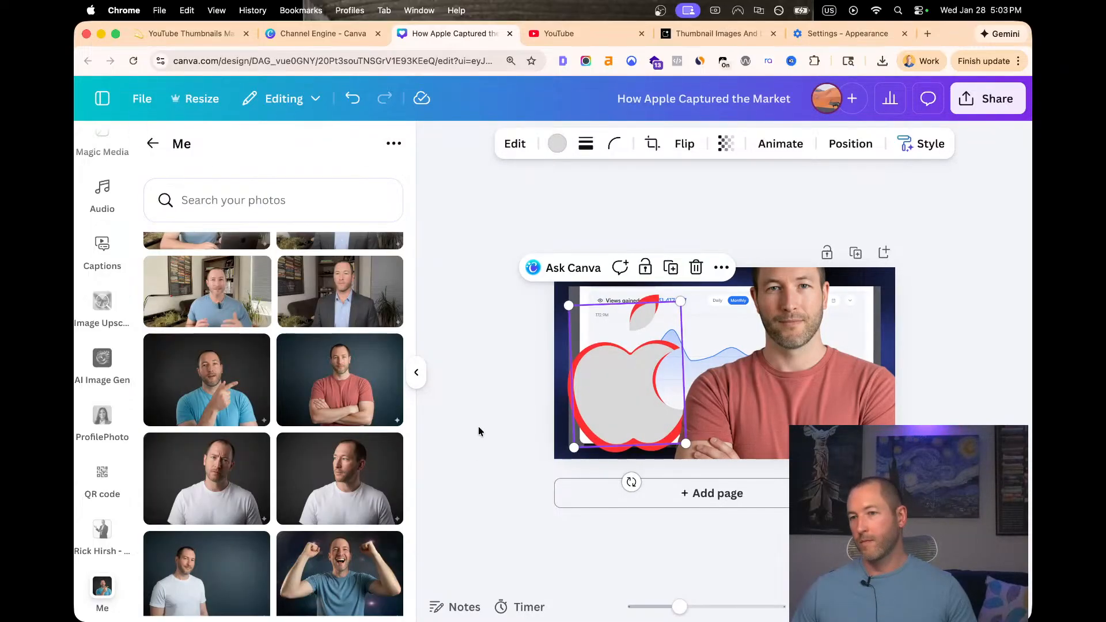
Adjust the light grey Apple logo's height over the red copy in small steps, leaving a thicker red edge along its top
{"action": "left_click", "coordinate": [606, 395]}
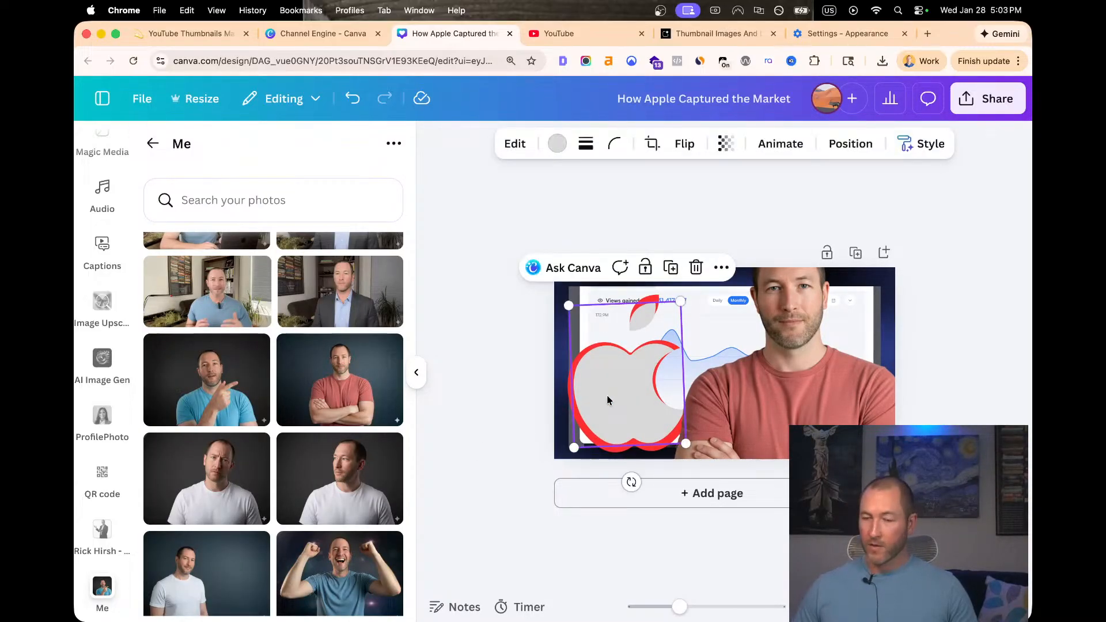
{"action": "key", "text": "Left"}
{"action": "key", "text": "Left"}
{"action": "key", "text": "Left"}
{"action": "key", "text": "Down"}
{"action": "key", "text": "Down"}
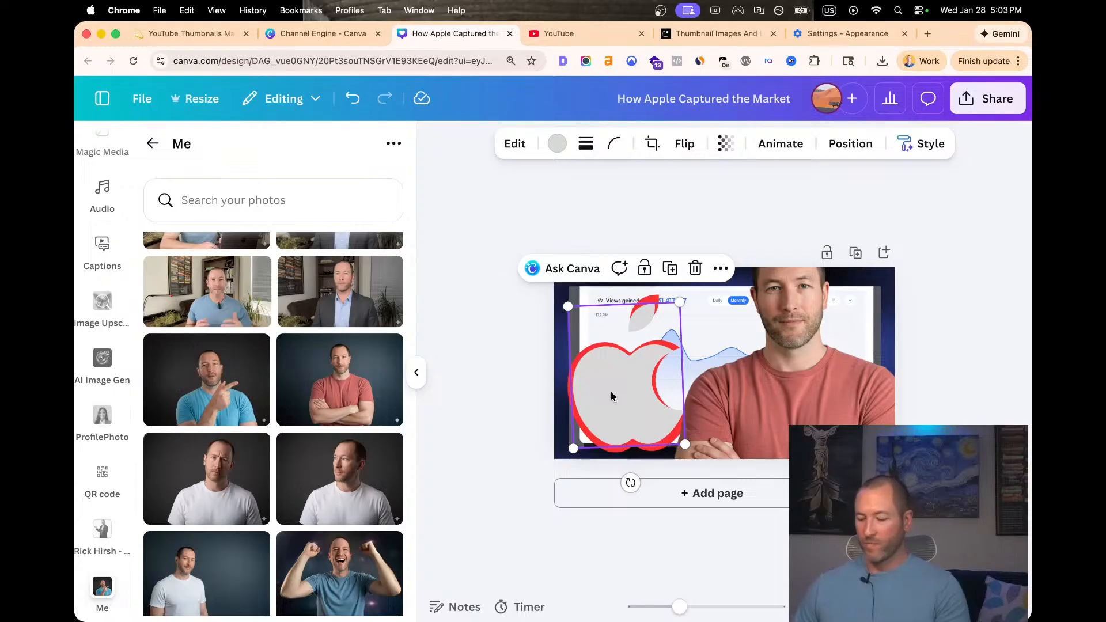
{"action": "left_click_drag", "start_coordinate": [610, 392], "coordinate": [614, 397]}
{"action": "key", "text": "Up"}
{"action": "key", "text": "Up"}
{"action": "key", "text": "Up"}
{"action": "key", "text": "Up"}
{"action": "key", "text": "Up"}
{"action": "key", "text": "Up"}
{"action": "key", "text": "Up"}
{"action": "key", "text": "Up"}
{"action": "key", "text": "Up"}
{"action": "key", "text": "Up"}
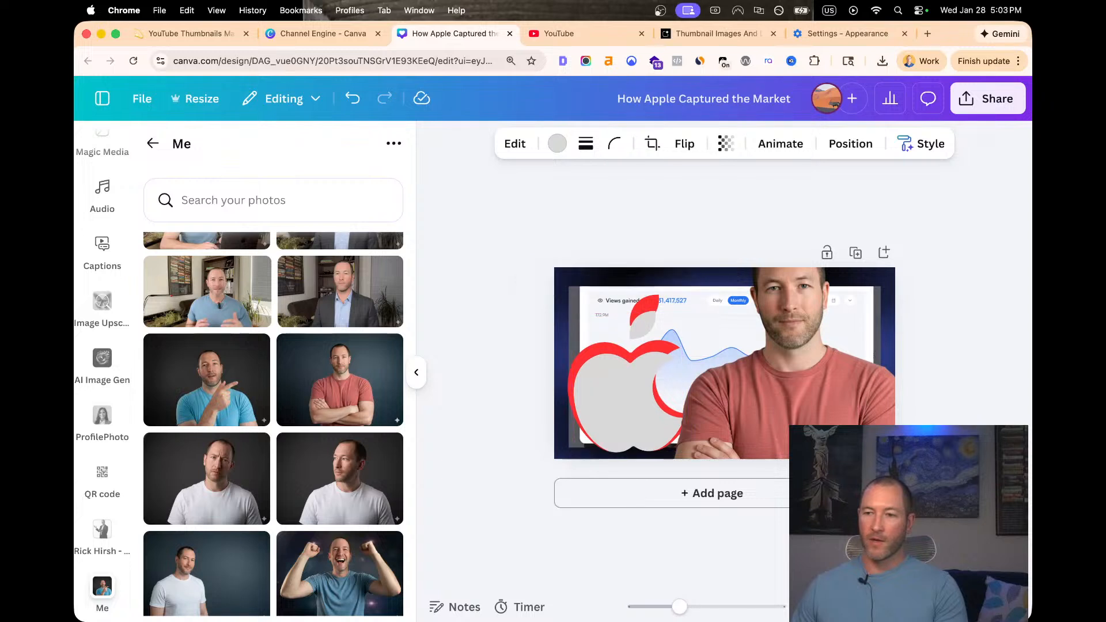
{"action": "key", "text": "Up"}
{"action": "key", "text": "Up"}
{"action": "key", "text": "Up"}
{"action": "key", "text": "Up"}
{"action": "key", "text": "Up"}
{"action": "key", "text": "Up"}
{"action": "key", "text": "Up"}
{"action": "key", "text": "Up"}
{"action": "key", "text": "Up"}
{"action": "key", "text": "Up"}
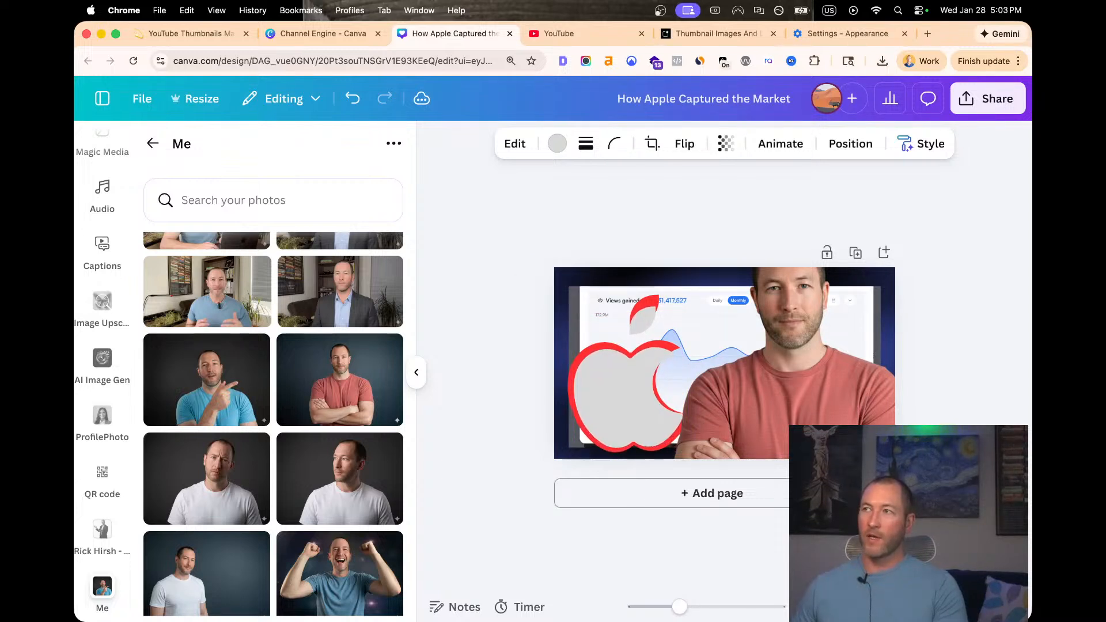
{"action": "key", "text": "Up"}
{"action": "key", "text": "Up"}
Shift the light grey Apple logo left in small steps and fine-tune its offset so red shows along its right edge
{"action": "key", "text": "Left"}
{"action": "key", "text": "Left"}
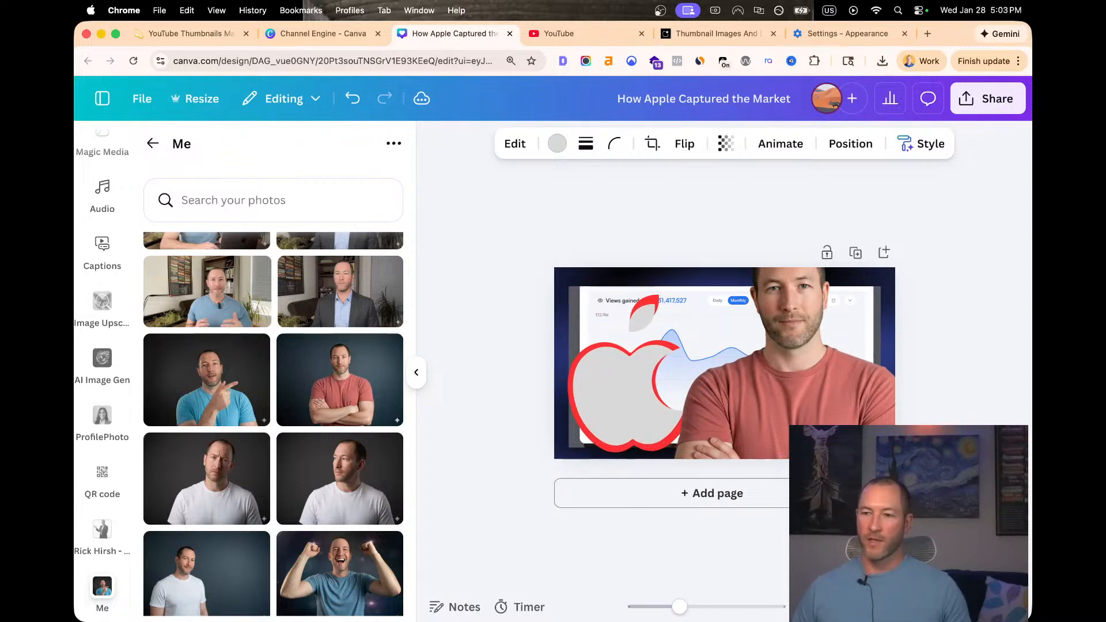
{"action": "key", "text": "Left"}
{"action": "key", "text": "Left"}
{"action": "key", "text": "Left"}
{"action": "key", "text": "Left"}
{"action": "key", "text": "Left"}
{"action": "key", "text": "Left"}
{"action": "key", "text": "Left"}
{"action": "key", "text": "Left"}
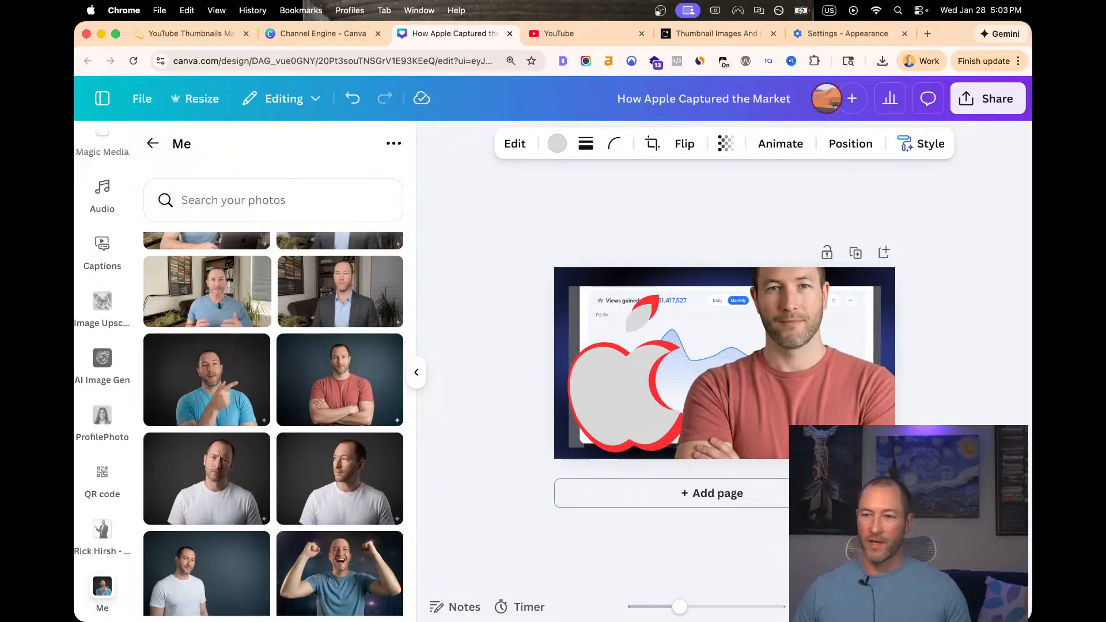
{"action": "key", "text": "Down"}
{"action": "key", "text": "Right"}
{"action": "key", "text": "Up"}
{"action": "key", "text": "Left"}
{"action": "key", "text": "Left"}
{"action": "key", "text": "Right"}
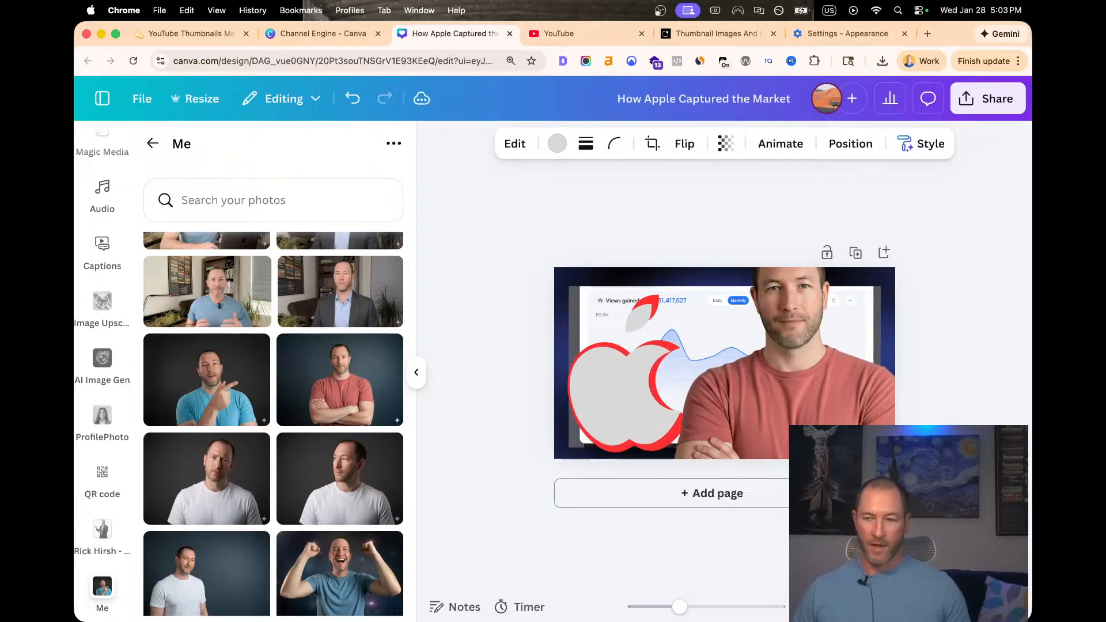
{"action": "key", "text": "Left"}
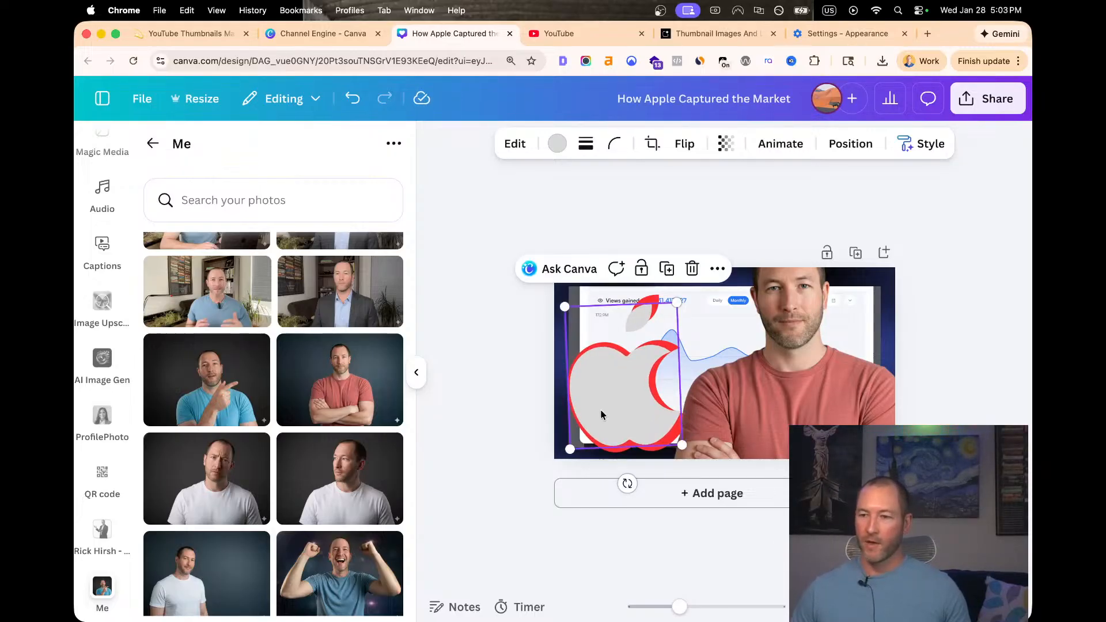
{"action": "key", "text": "Left"}
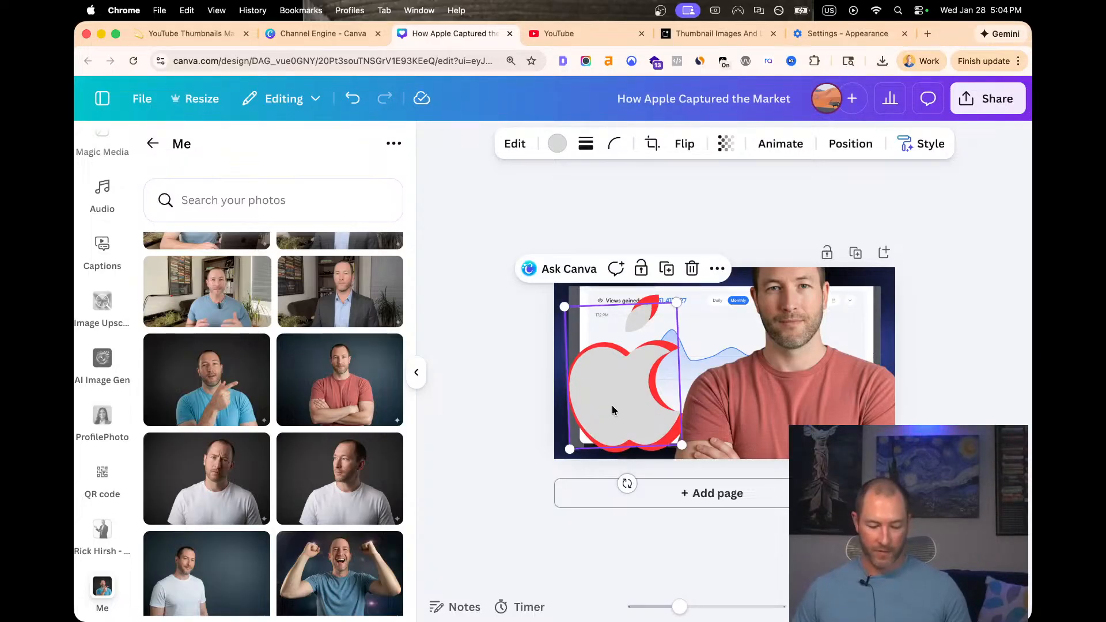
{"action": "key", "text": "Right"}
{"action": "key", "text": "Left"}
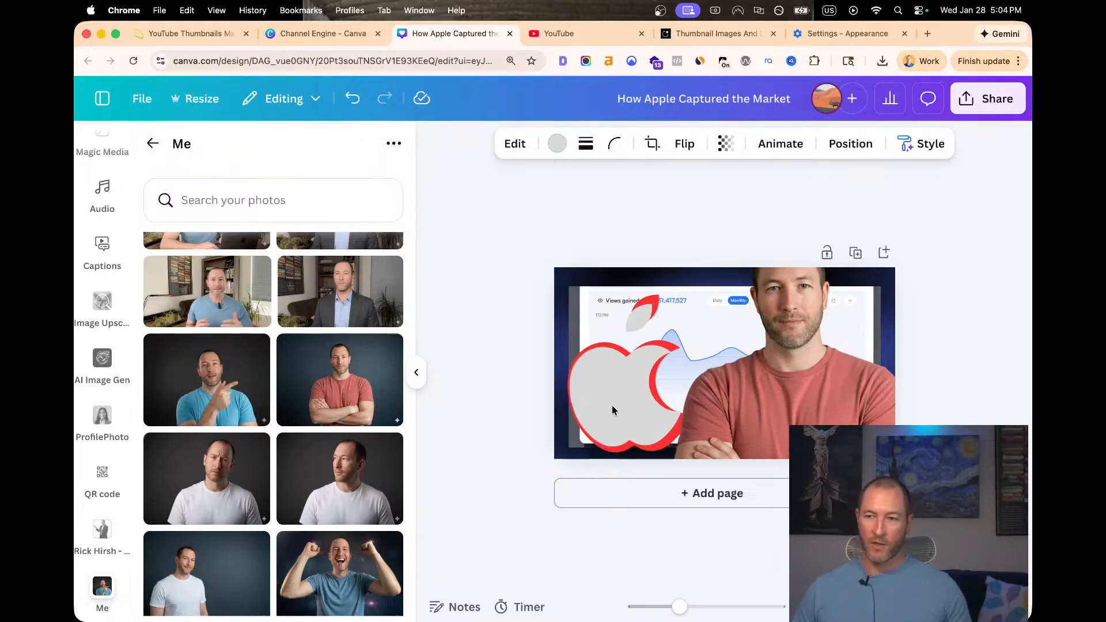
{"action": "key", "text": "Right"}
{"action": "key", "text": "Left"}
{"action": "key", "text": "Right"}
{"action": "key", "text": "Left"}
{"action": "key", "text": "Right"}
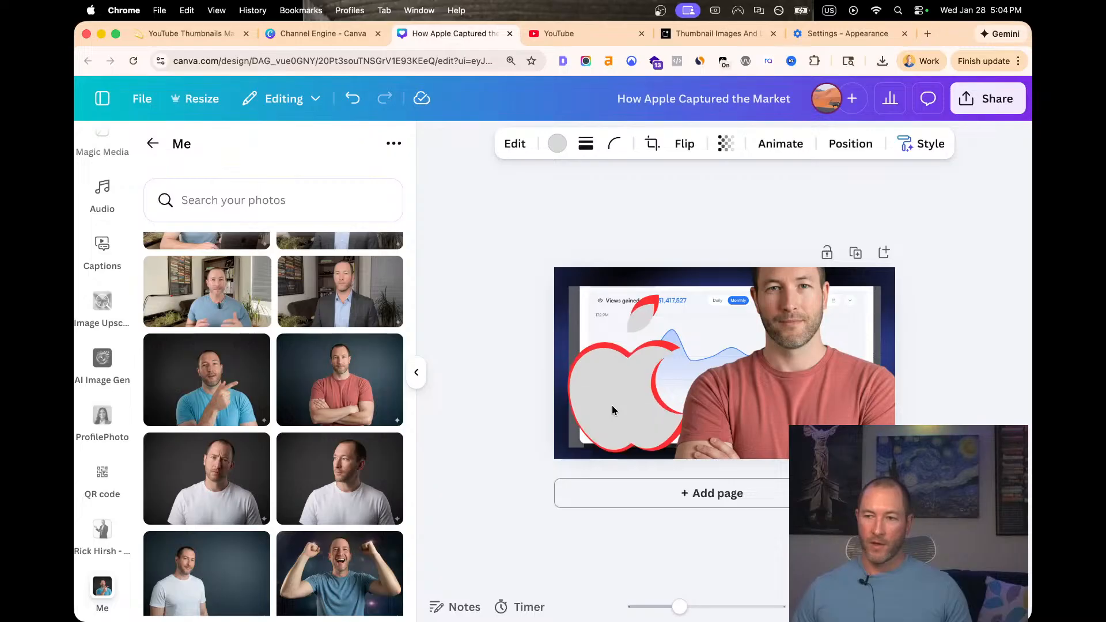
{"action": "key", "text": "Down"}
{"action": "key", "text": "Down"}
{"action": "key", "text": "Up"}
{"action": "key", "text": "Up"}
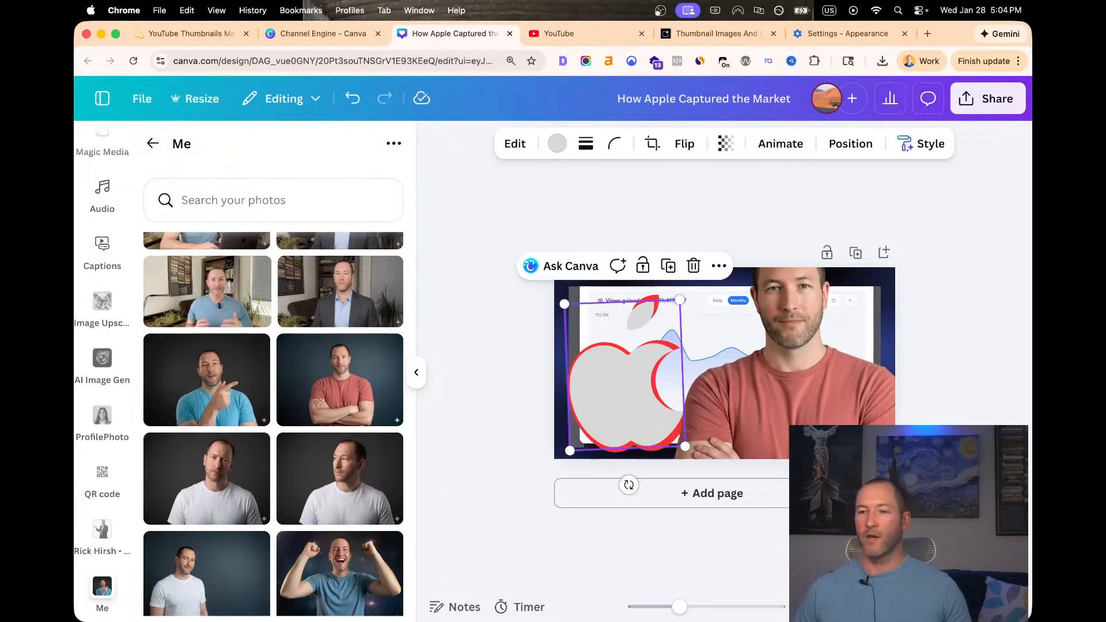
Fine-tune the light grey Apple logo slightly right and down so the red copy forms a border around it, thickest at the top
{"action": "key", "text": "Left"}
{"action": "key", "text": "Left"}
{"action": "key", "text": "Right"}
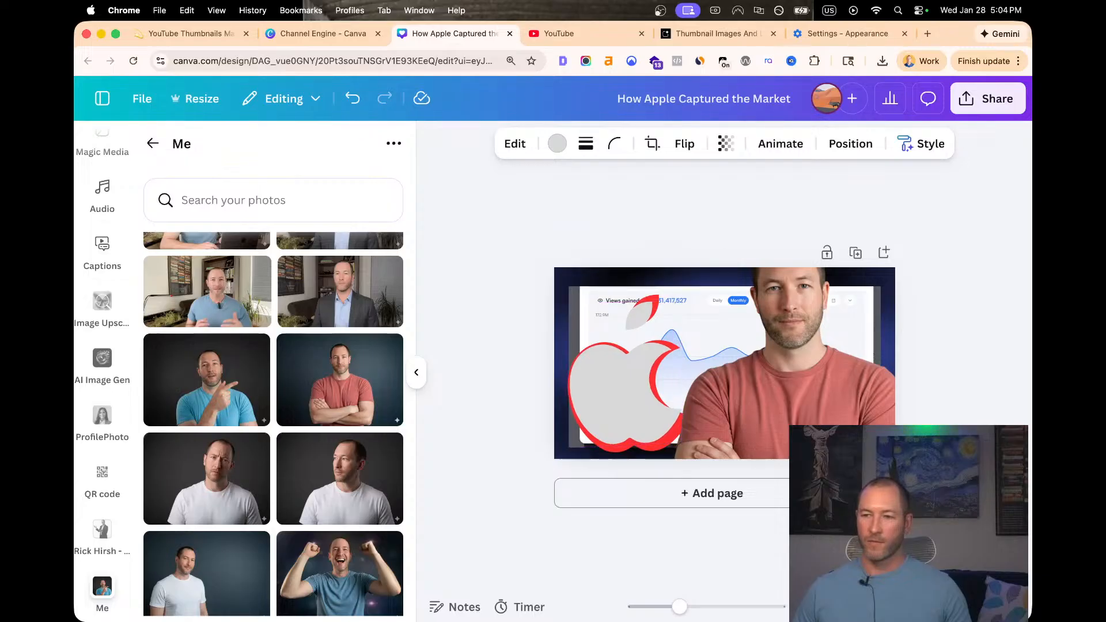
{"action": "key", "text": "shift+Right"}
{"action": "key", "text": "shift+Down"}
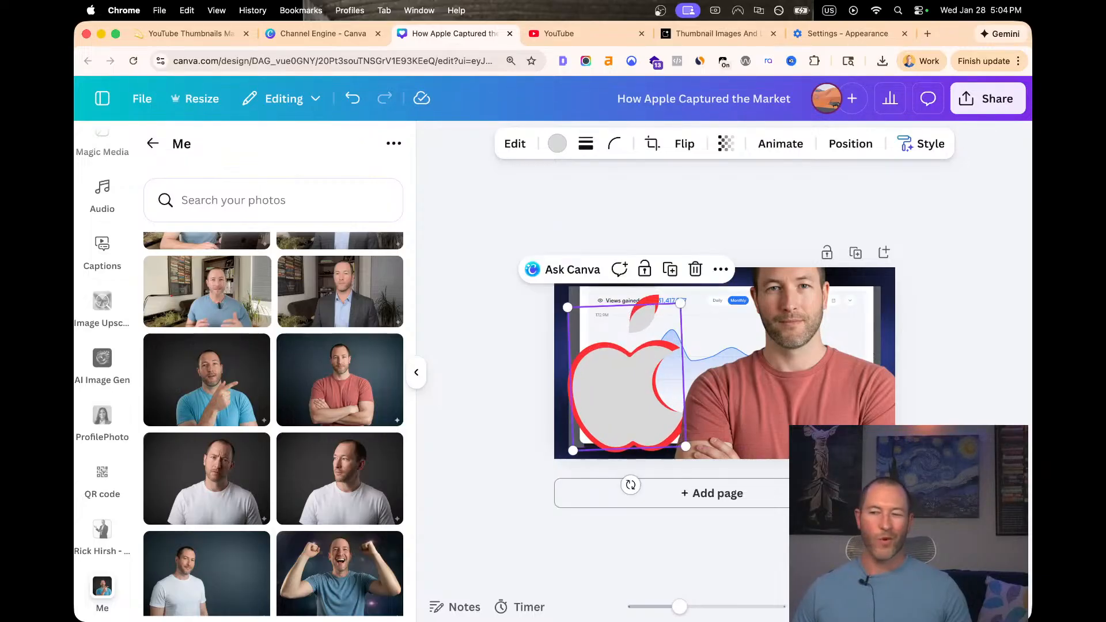
{"action": "key", "text": "shift+Up"}
{"action": "key", "text": "shift+Left"}
{"action": "key", "text": "shift+Down"}
{"action": "key", "text": "shift+Right"}
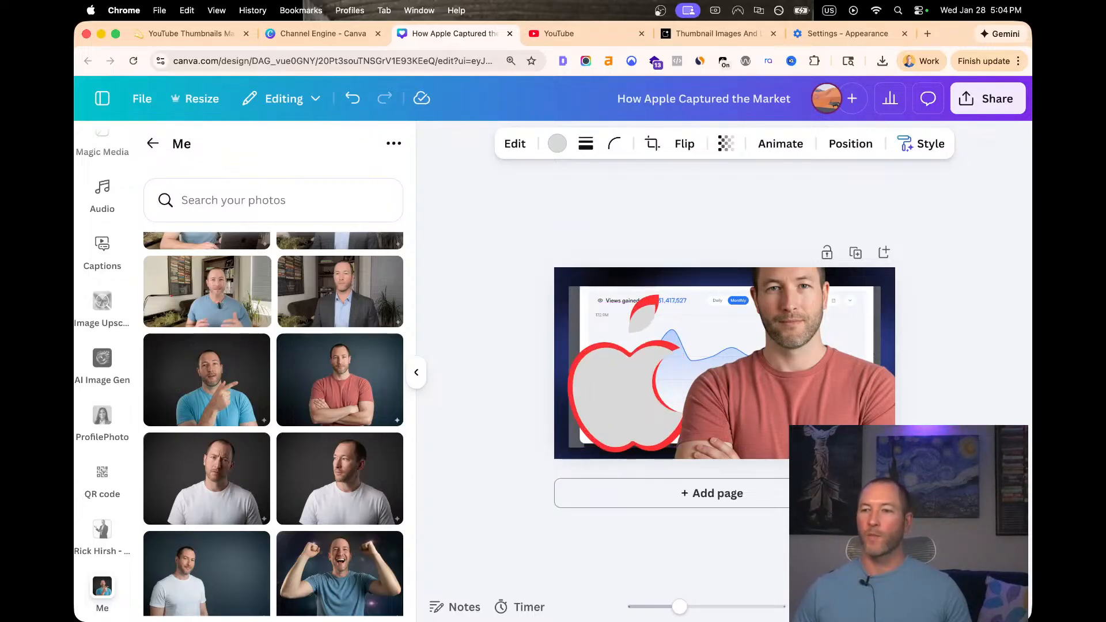
Shift the red Apple copy slightly down and left behind the light grey logo
{"action": "key", "text": "shift+Up"}
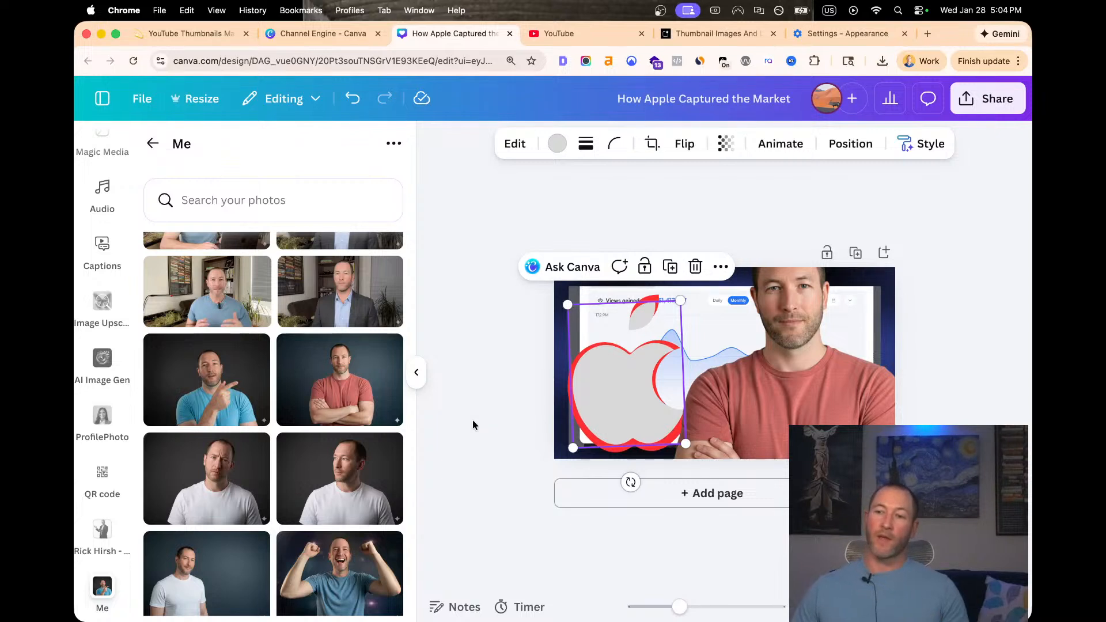
{"action": "left_click", "coordinate": [474, 422]}
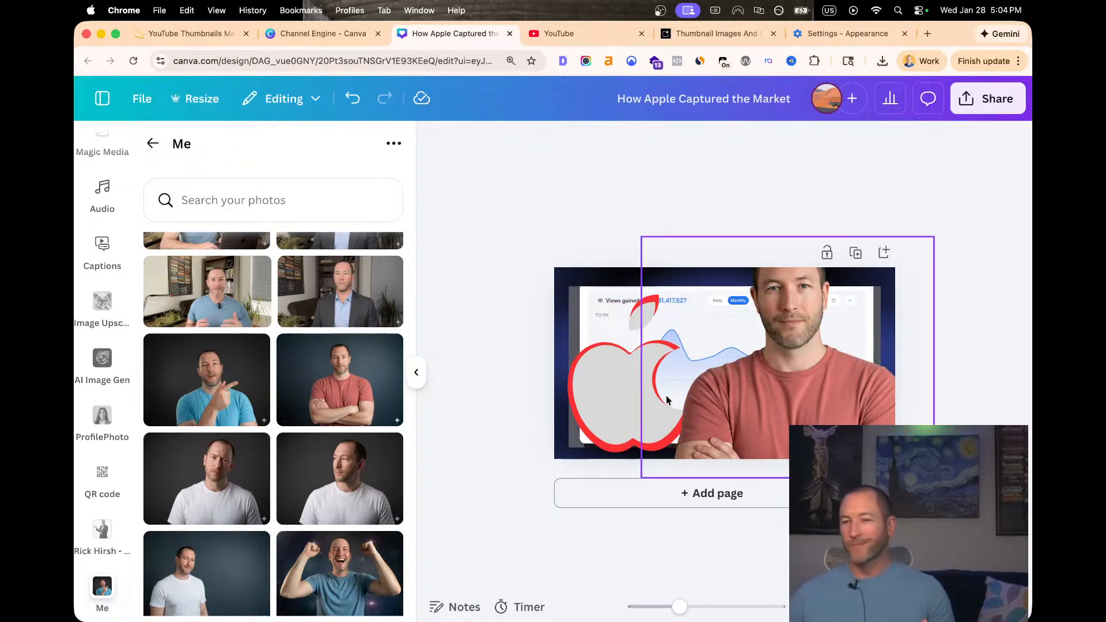
{"action": "left_click", "coordinate": [624, 403]}
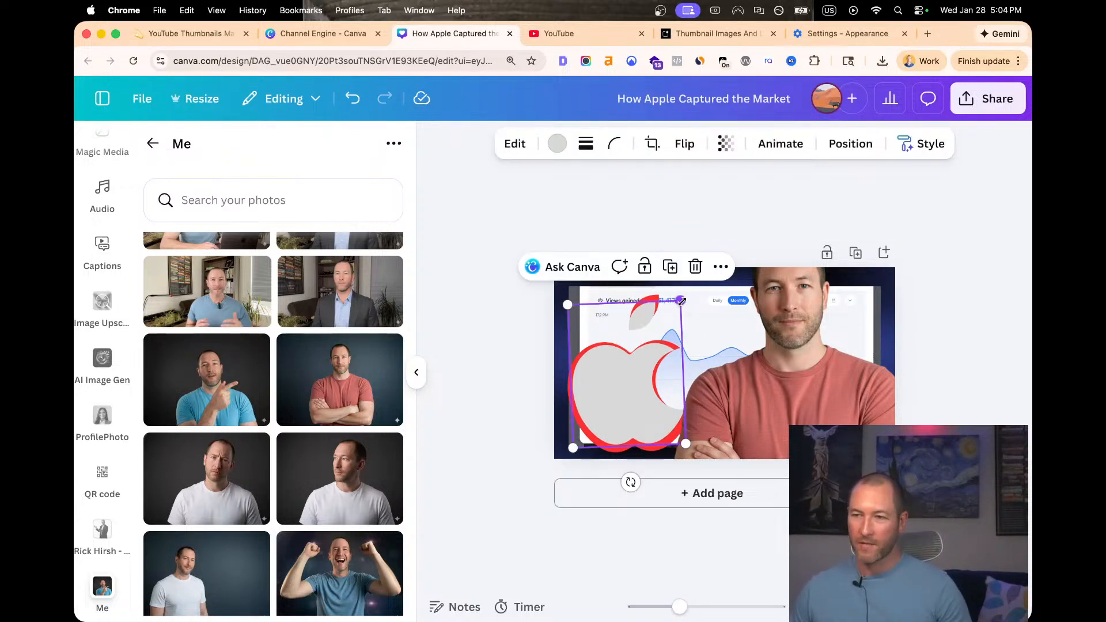
{"action": "left_click_drag", "start_coordinate": [680, 301], "coordinate": [678, 299]}
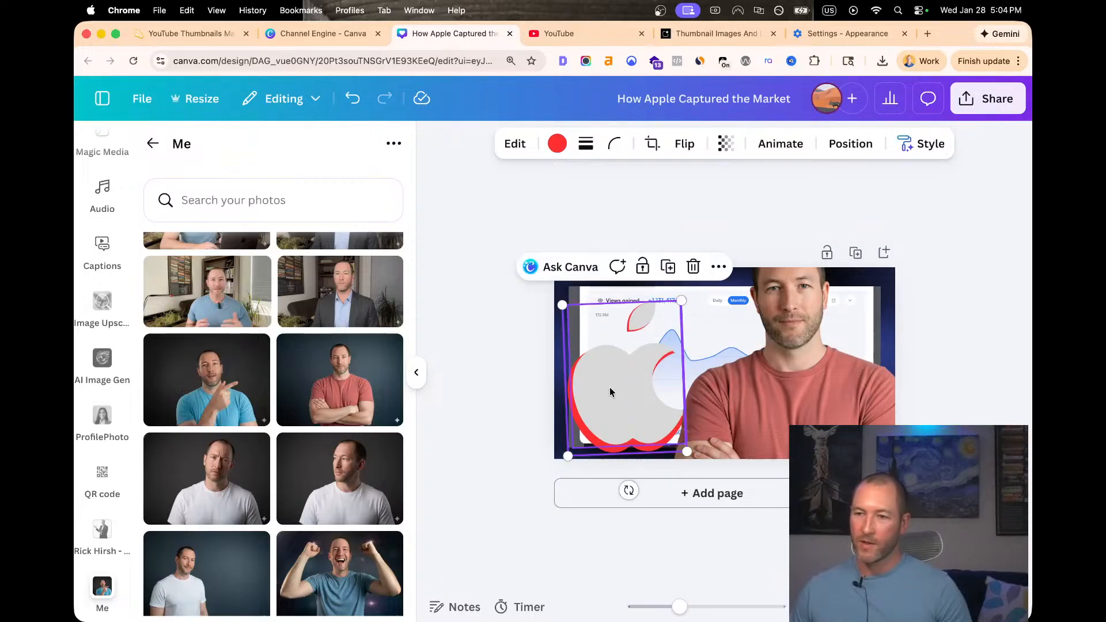
{"action": "left_click_drag", "start_coordinate": [609, 390], "coordinate": [606, 393]}
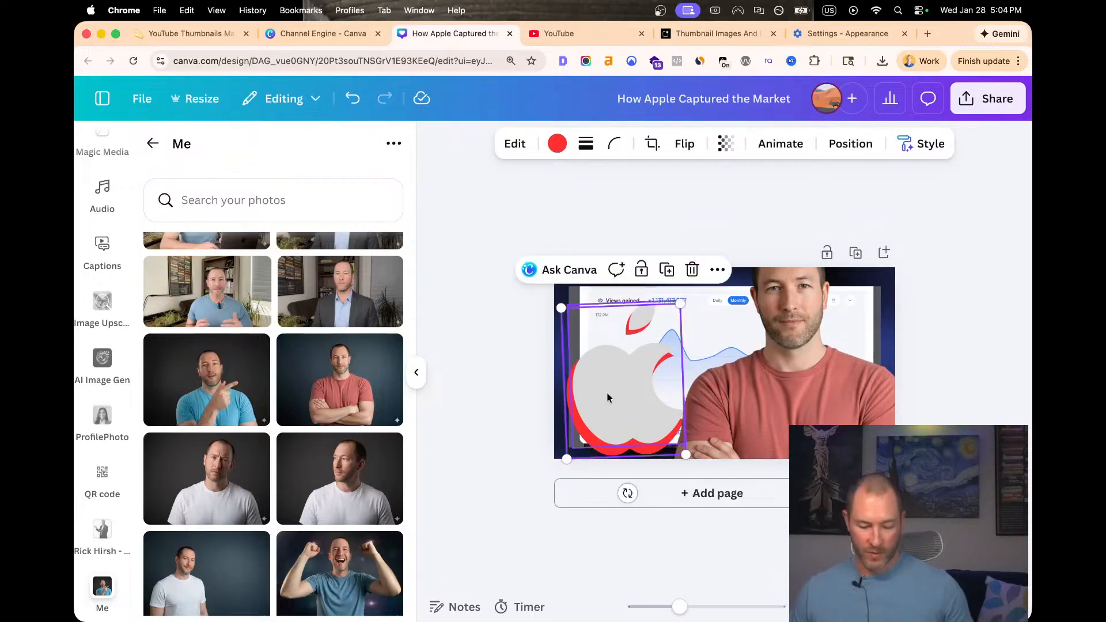
{"action": "left_click", "coordinate": [595, 409]}
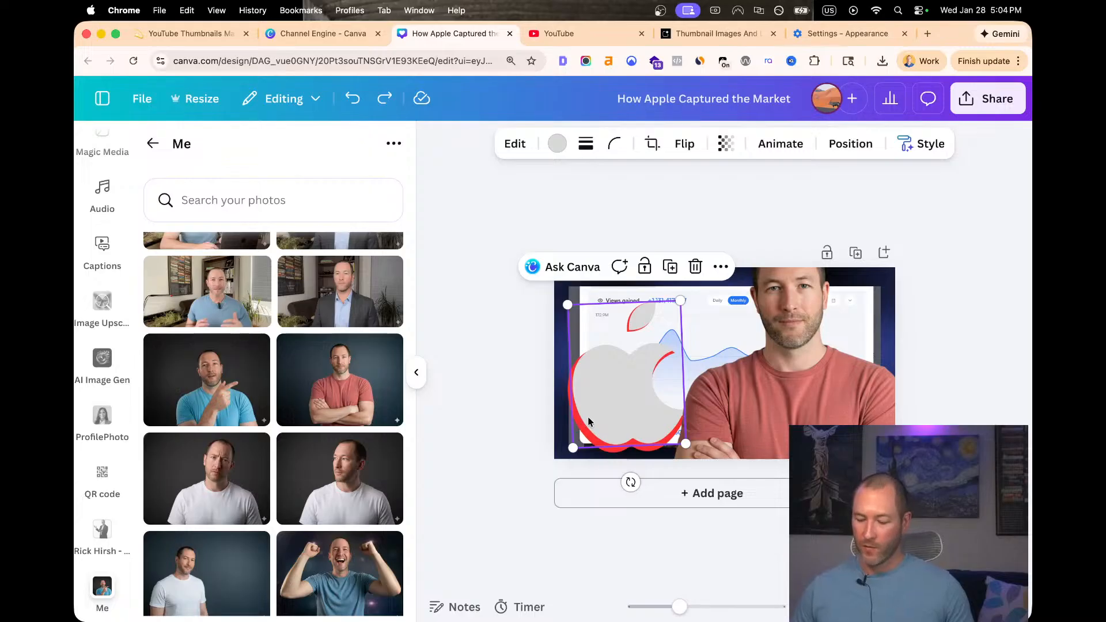
Nudge the light grey Apple logo down and left in small steps to centre it over the red copy with a thin, even border
{"action": "key", "text": "shift+Down"}
{"action": "key", "text": "shift+Left"}
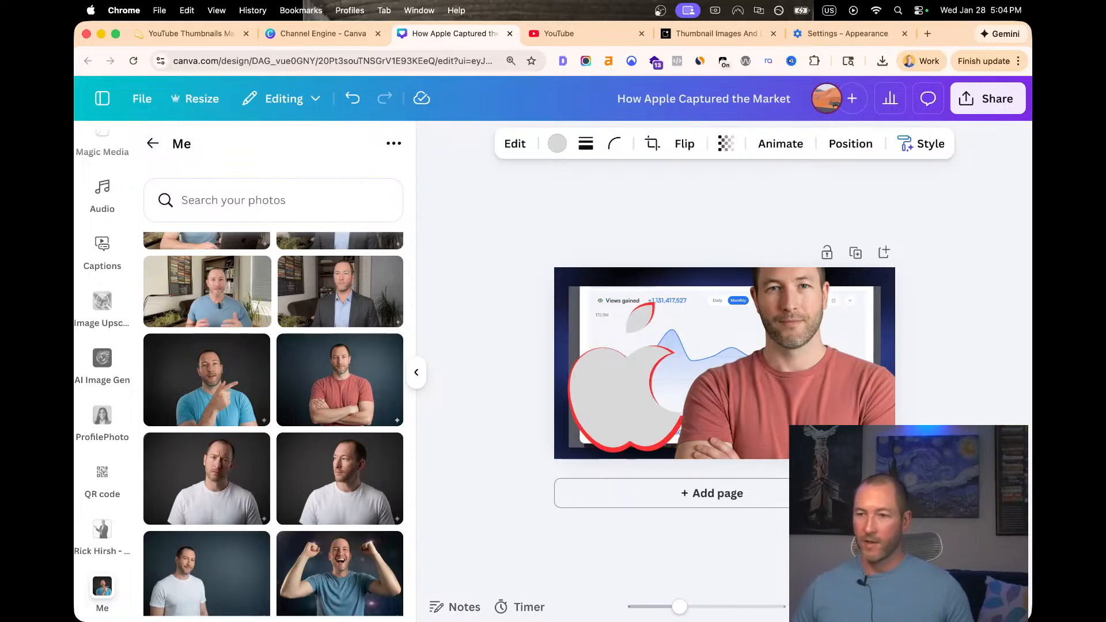
{"action": "key", "text": "Down"}
{"action": "key", "text": "Down"}
{"action": "key", "text": "Down"}
{"action": "key", "text": "Down"}
{"action": "key", "text": "Down"}
{"action": "key", "text": "Right"}
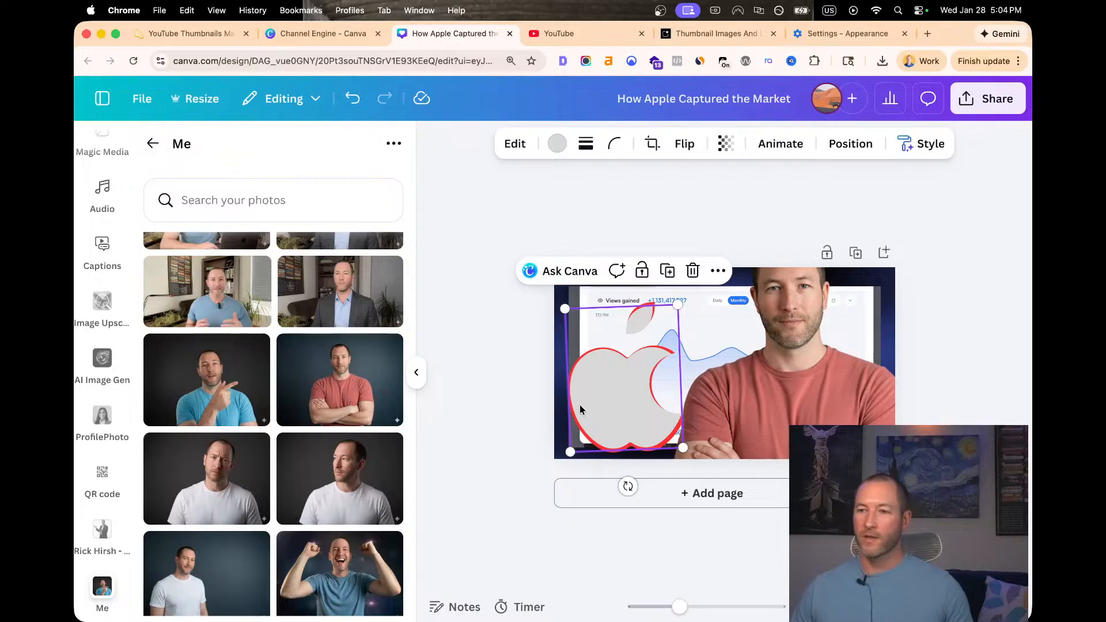
Recolour the front Apple logo white from the default solid colours
{"action": "left_click", "coordinate": [559, 143]}
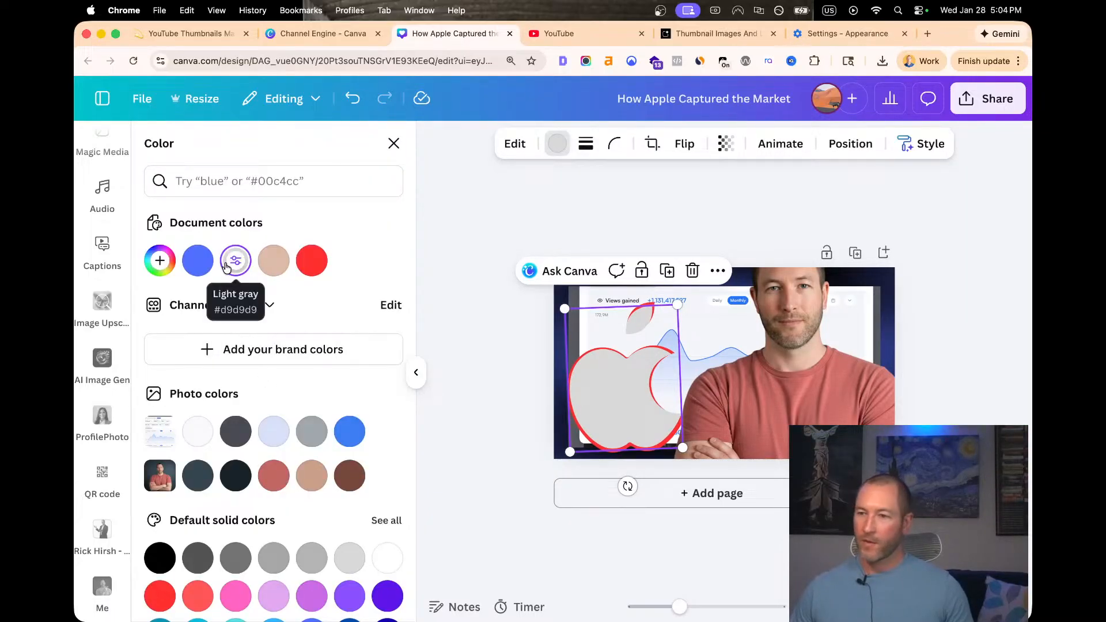
{"action": "scroll", "coordinate": [309, 463], "scroll_direction": "down", "scroll_amount": 2}
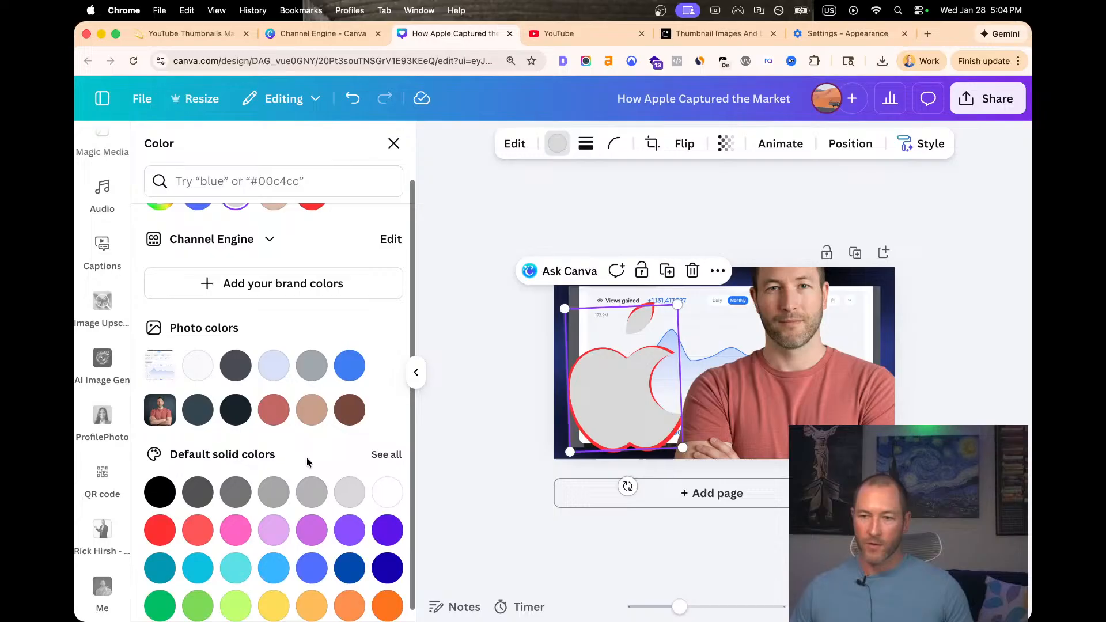
{"action": "left_click", "coordinate": [384, 496]}
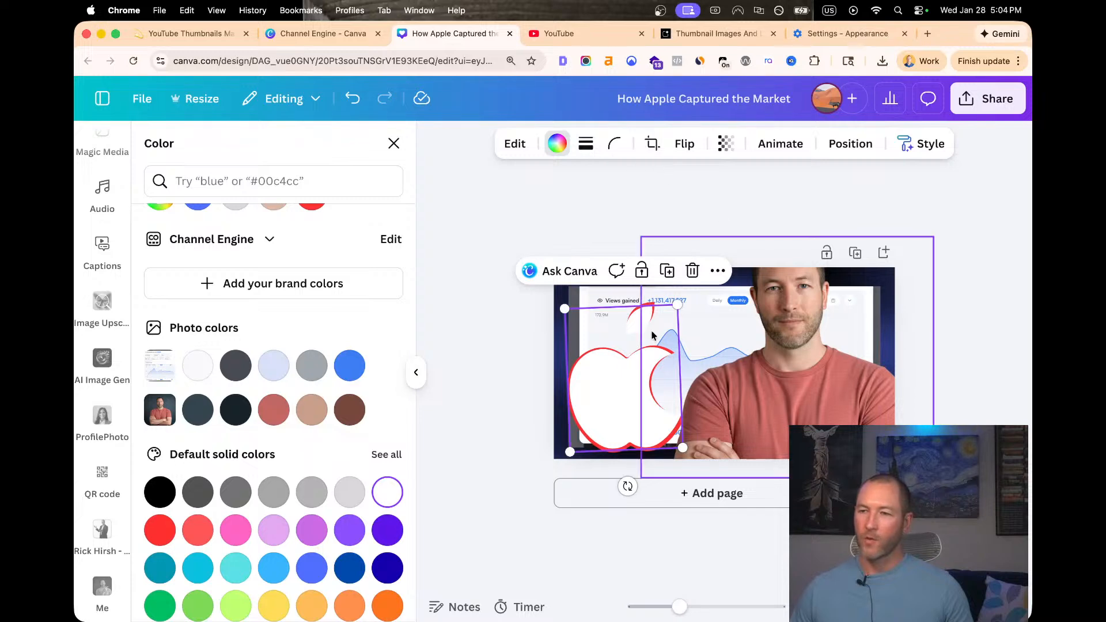
Select the red Apple copy among the layers and recolour it a darker red (#cc0000) from the full set of default solid colours
{"action": "left_click", "coordinate": [851, 143]}
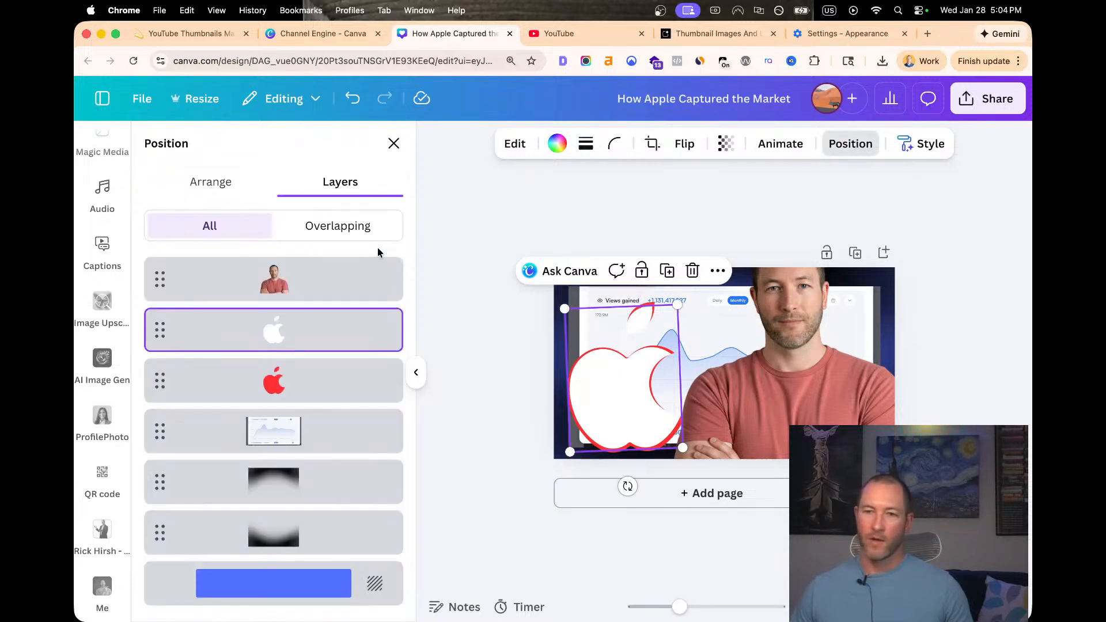
{"action": "left_click", "coordinate": [250, 391]}
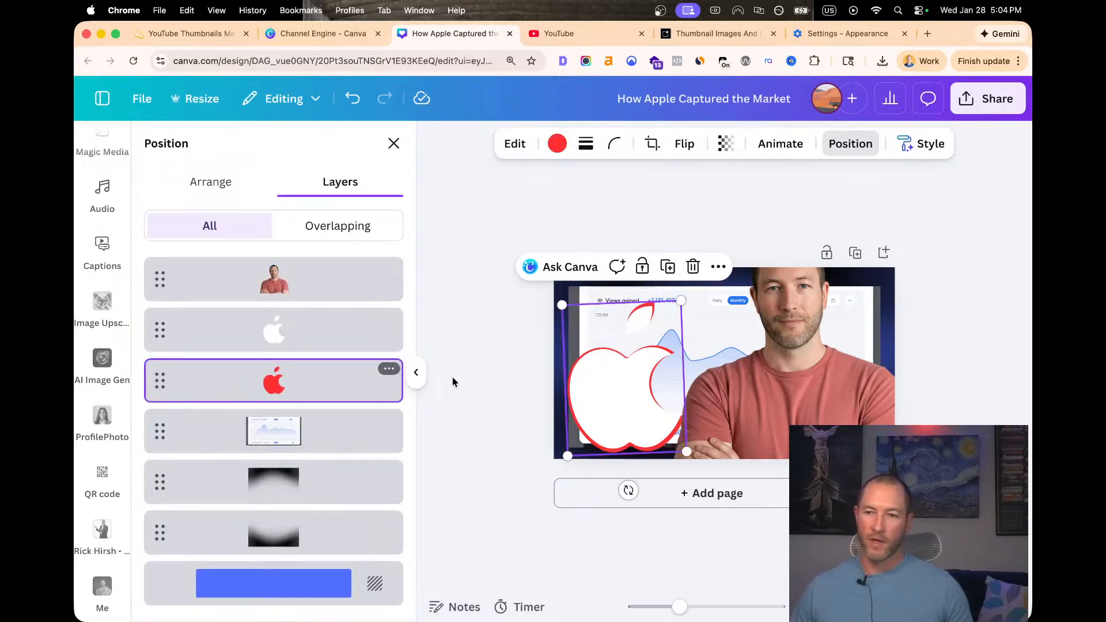
{"action": "left_click", "coordinate": [557, 144]}
{"action": "scroll", "coordinate": [249, 384], "scroll_direction": "down", "scroll_amount": 2}
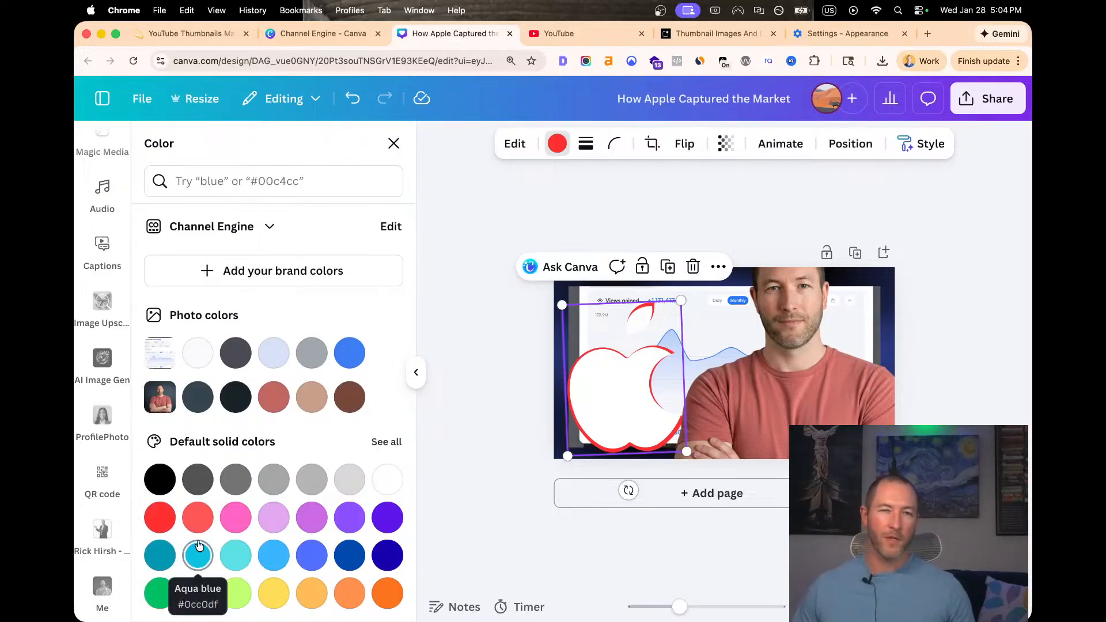
{"action": "left_click", "coordinate": [391, 443]}
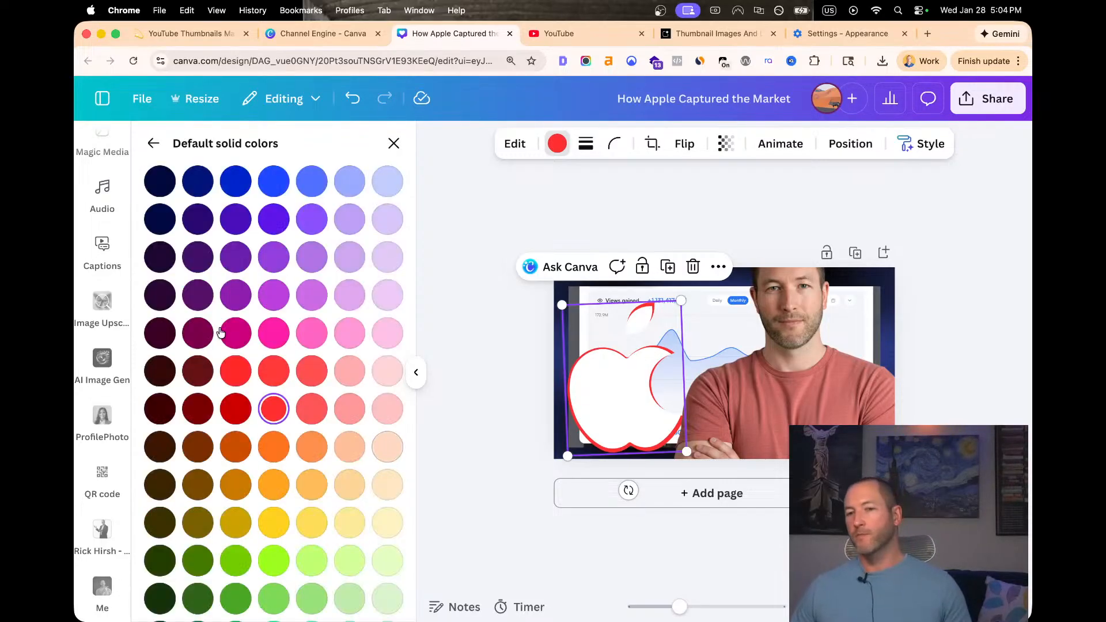
{"action": "left_click", "coordinate": [235, 411]}
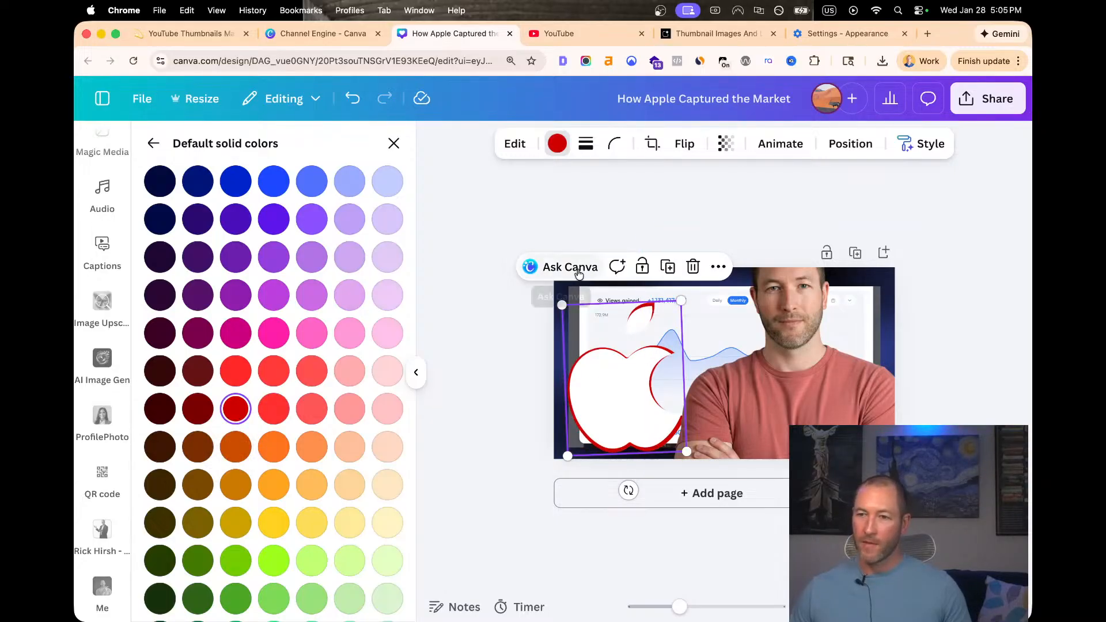
Enlarge the dark red Apple copy slightly so a thicker red edge shows along the white logo's top and right
{"action": "left_click", "coordinate": [851, 145]}
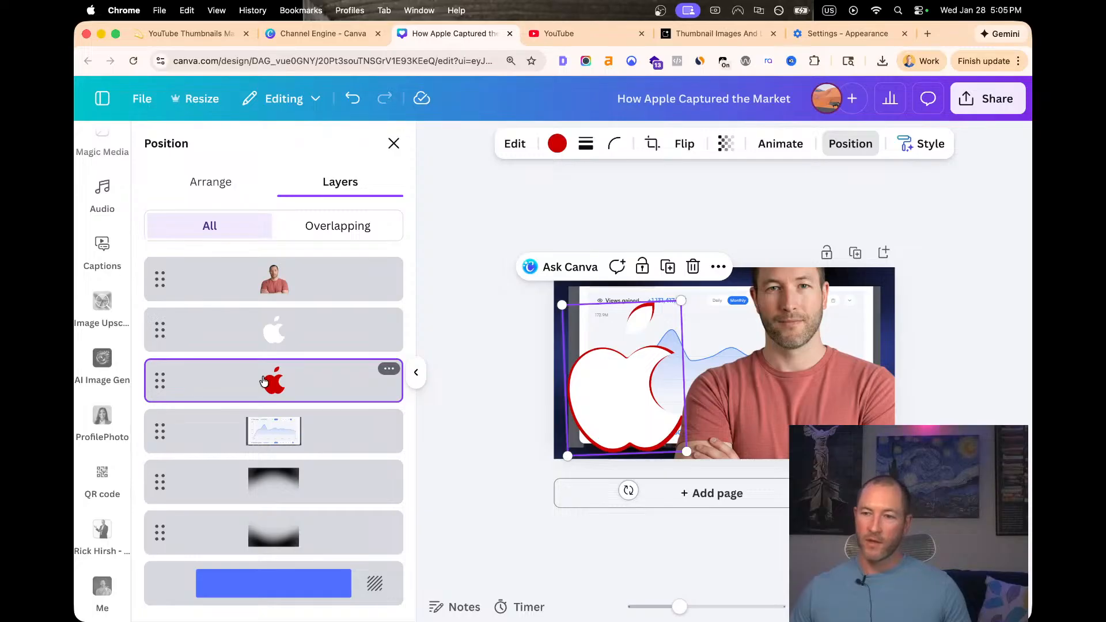
{"action": "left_click_drag", "start_coordinate": [680, 301], "coordinate": [688, 295]}
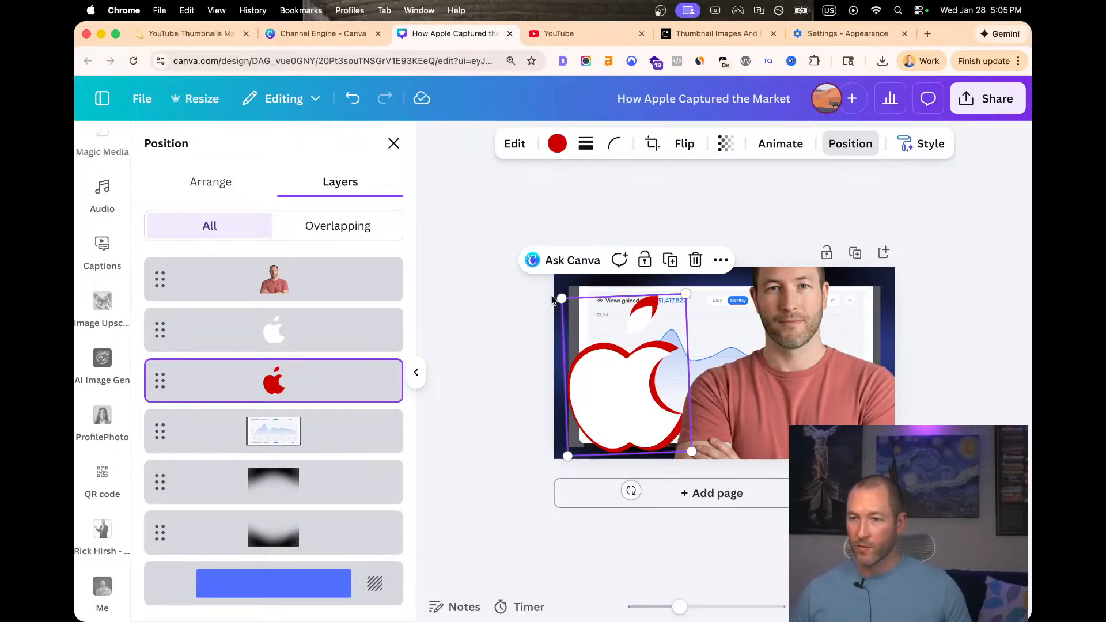
{"action": "left_click", "coordinate": [500, 335]}
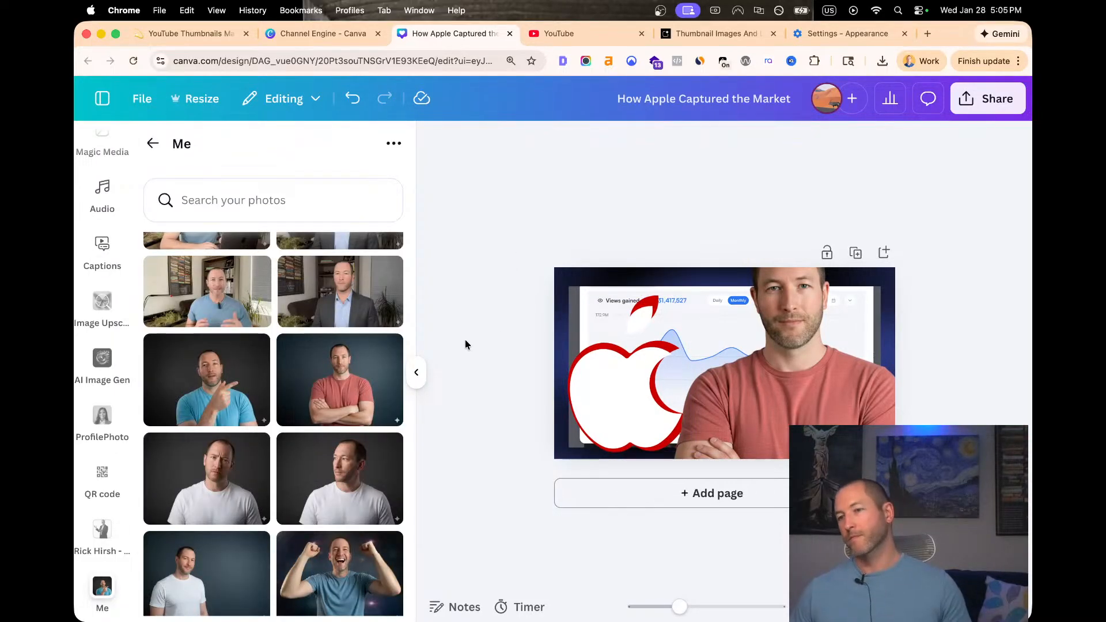
Collapse the photo list to enlarge the workspace and duplicate the finished thumbnail page
{"action": "left_click", "coordinate": [608, 390]}
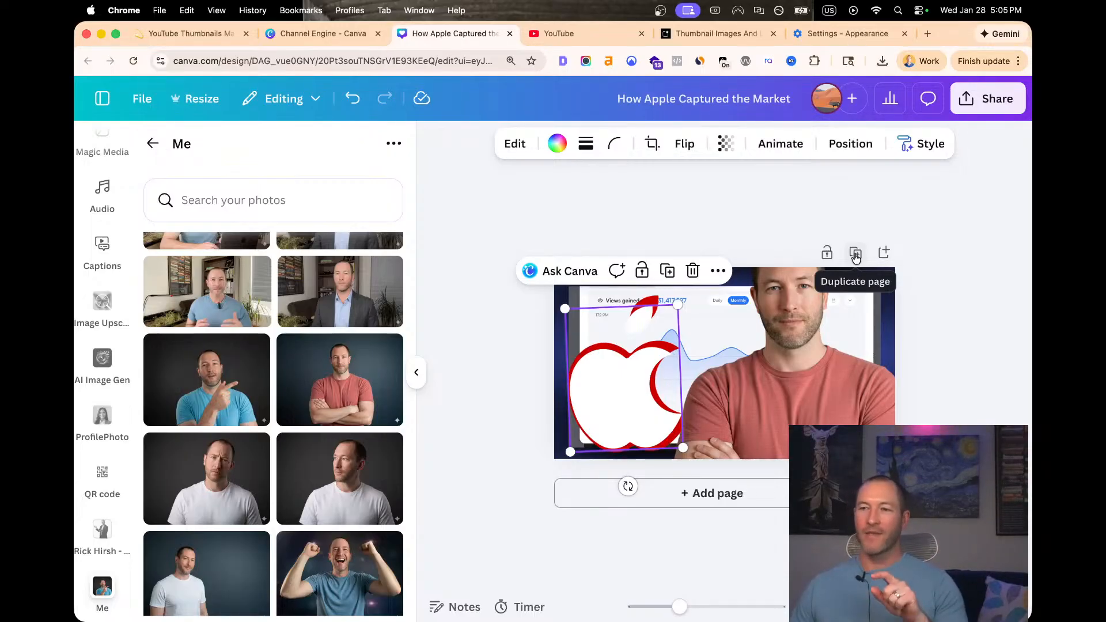
{"action": "scroll", "coordinate": [851, 253], "scroll_direction": "up", "scroll_amount": 5}
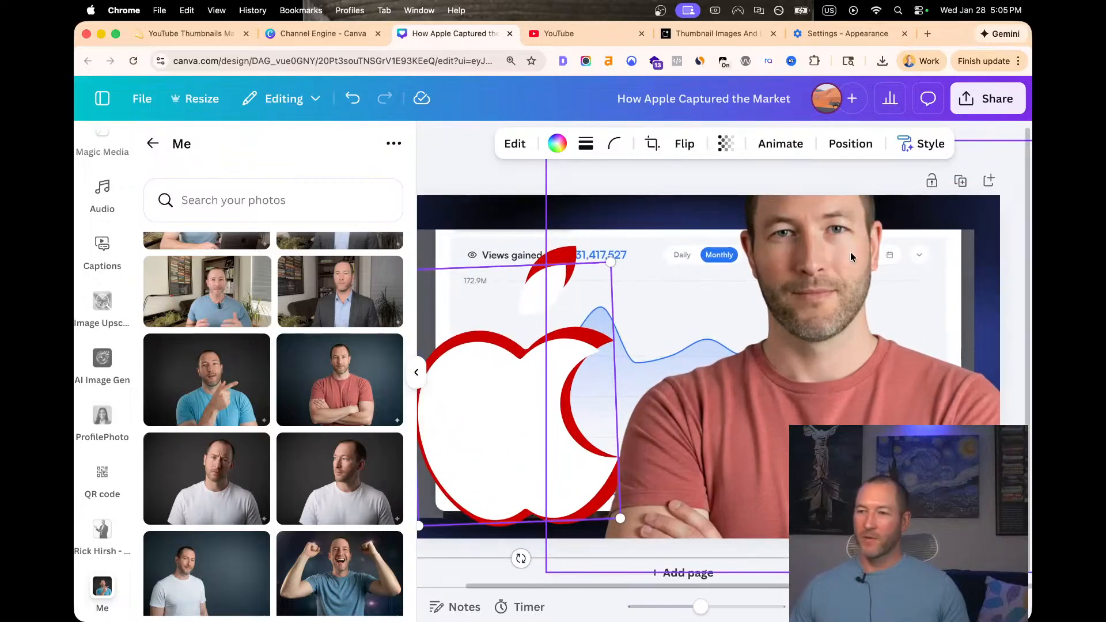
{"action": "scroll", "coordinate": [868, 218], "scroll_direction": "right", "scroll_amount": 1}
{"action": "scroll", "coordinate": [504, 208], "scroll_direction": "left", "scroll_amount": 1}
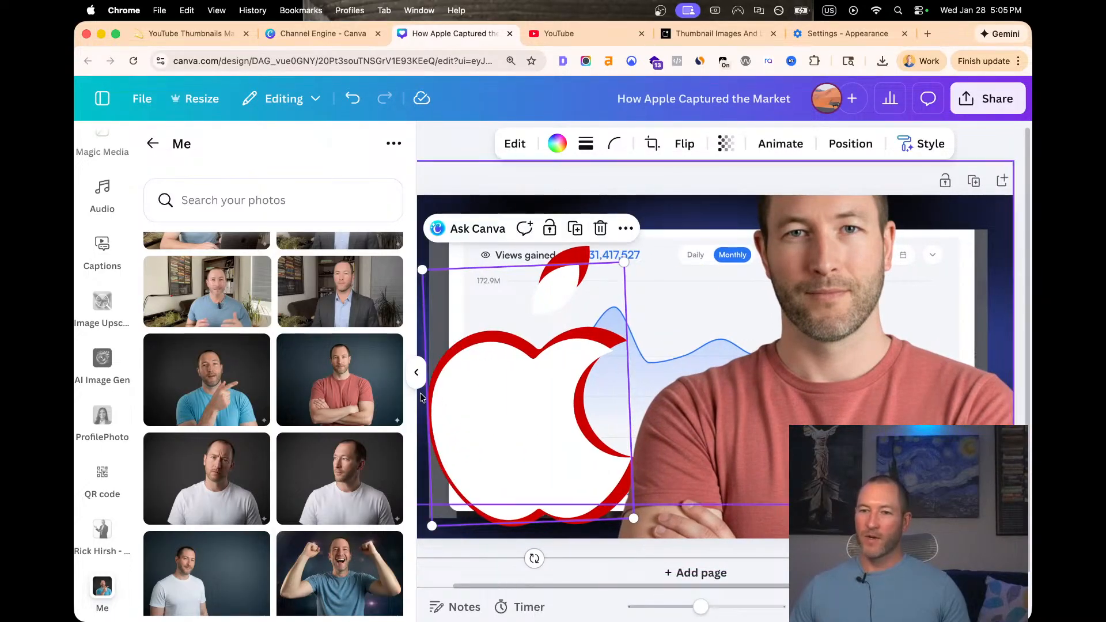
{"action": "left_click", "coordinate": [416, 373]}
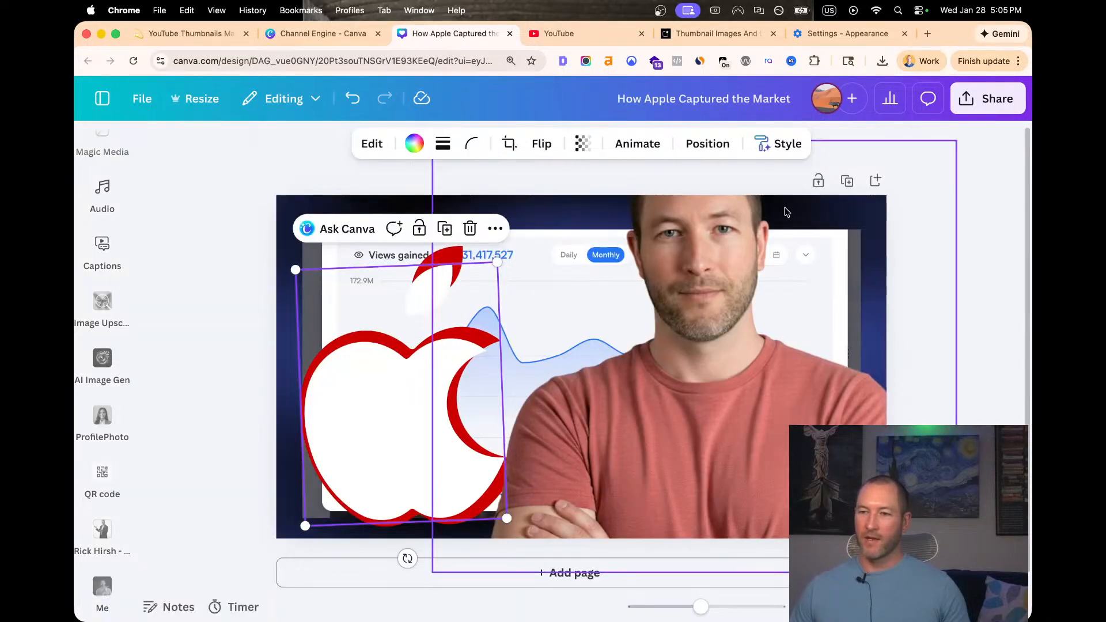
{"action": "left_click", "coordinate": [846, 182]}
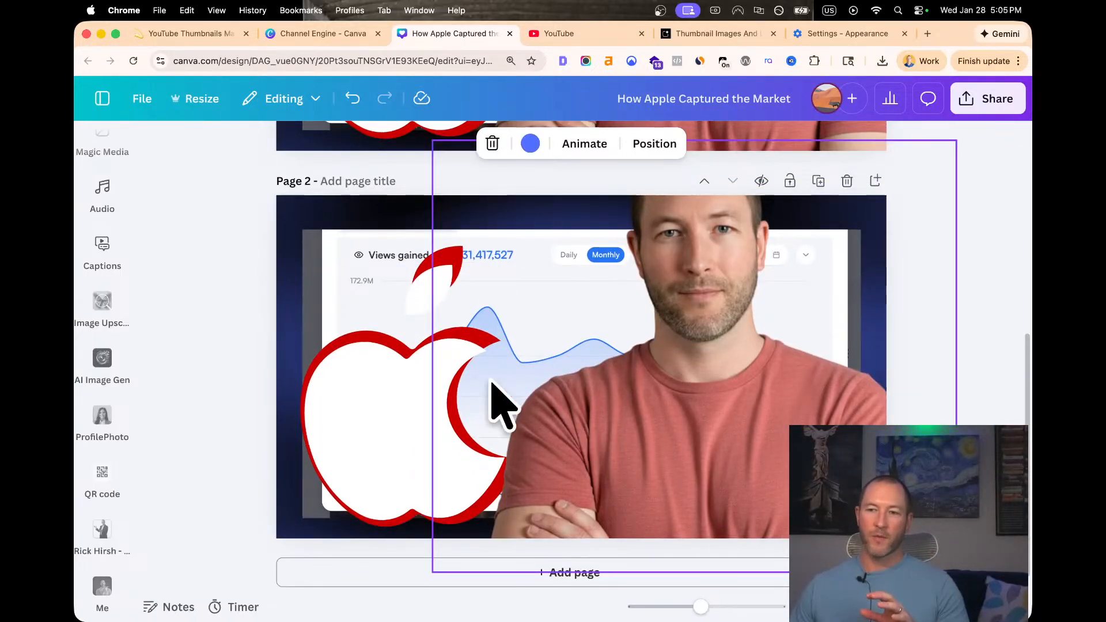
Delete the dark red Apple copy behind the white logo on page 2
{"action": "left_click", "coordinate": [371, 409]}
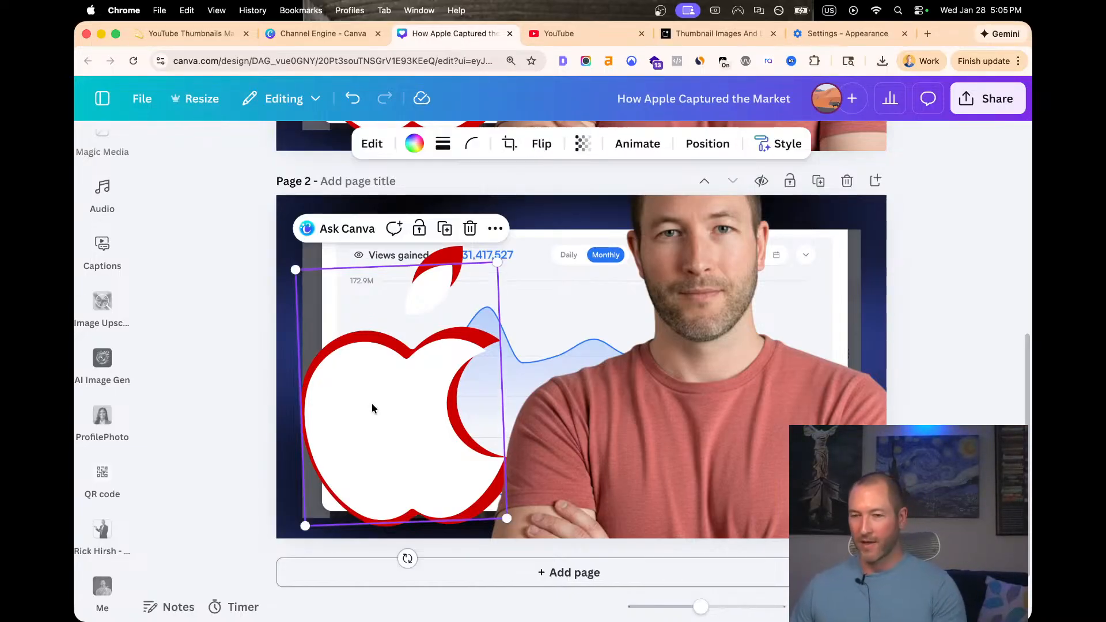
{"action": "left_click", "coordinate": [415, 262]}
{"action": "key", "text": "Delete"}
Recolour the white Apple logo on page 2 dark red (#cc0000) and scale it down
{"action": "left_click_drag", "start_coordinate": [410, 400], "coordinate": [411, 393]}
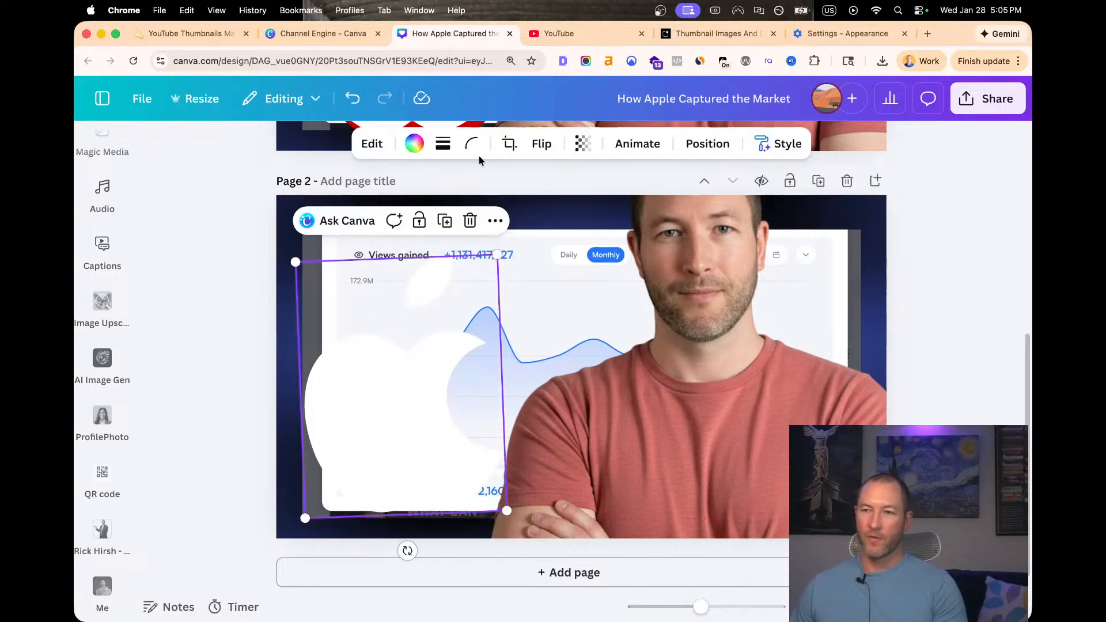
{"action": "left_click", "coordinate": [414, 145]}
{"action": "left_click", "coordinate": [235, 316]}
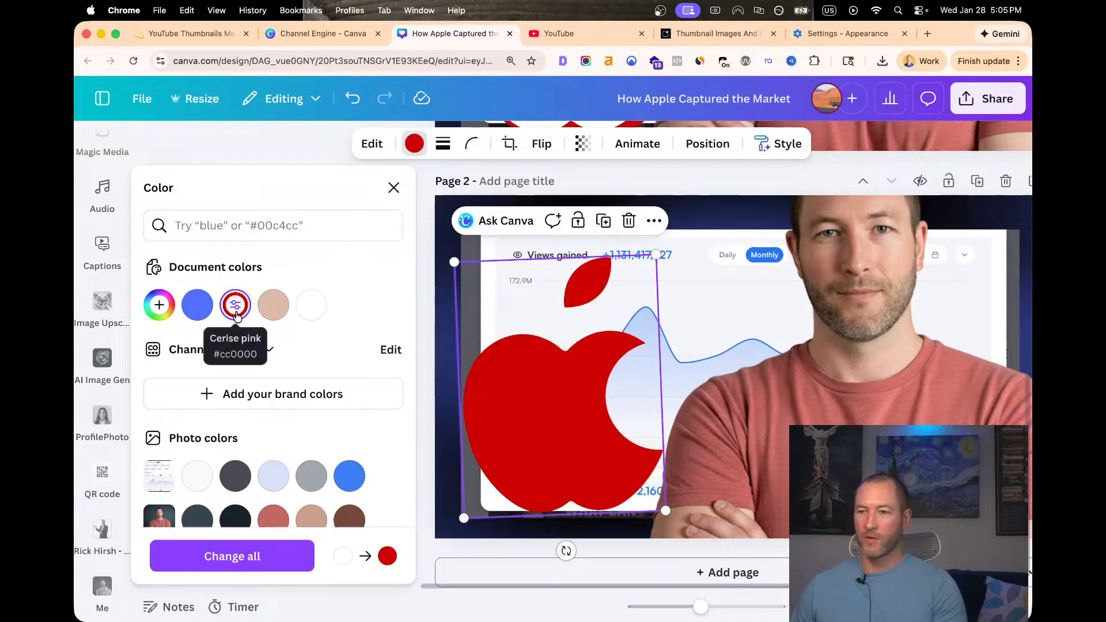
{"action": "left_click_drag", "start_coordinate": [657, 254], "coordinate": [612, 305]}
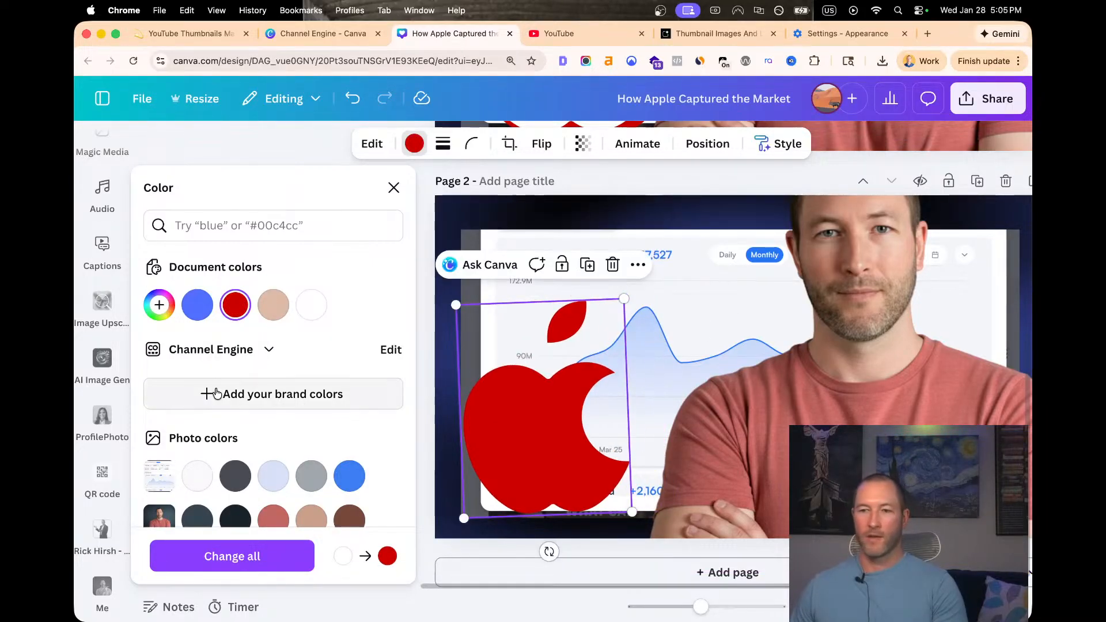
Try yellow, orange, purple, blue and bright red from the default solid colours on the page 2 Apple logo
{"action": "scroll", "coordinate": [273, 374], "scroll_direction": "down", "scroll_amount": 4}
{"action": "left_click", "coordinate": [273, 498]}
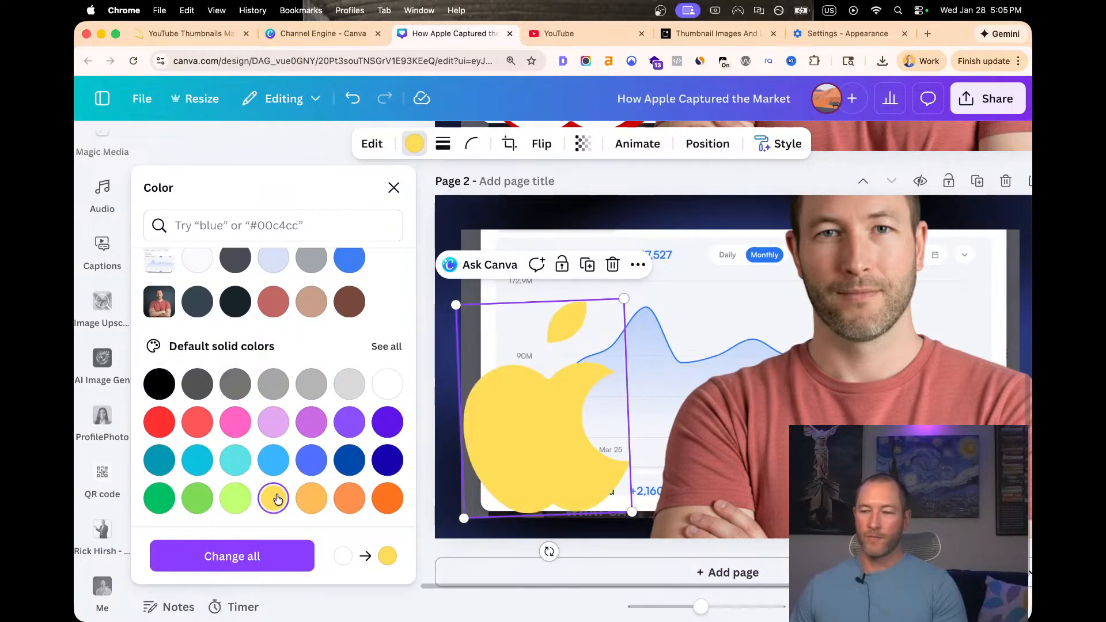
{"action": "left_click", "coordinate": [350, 498]}
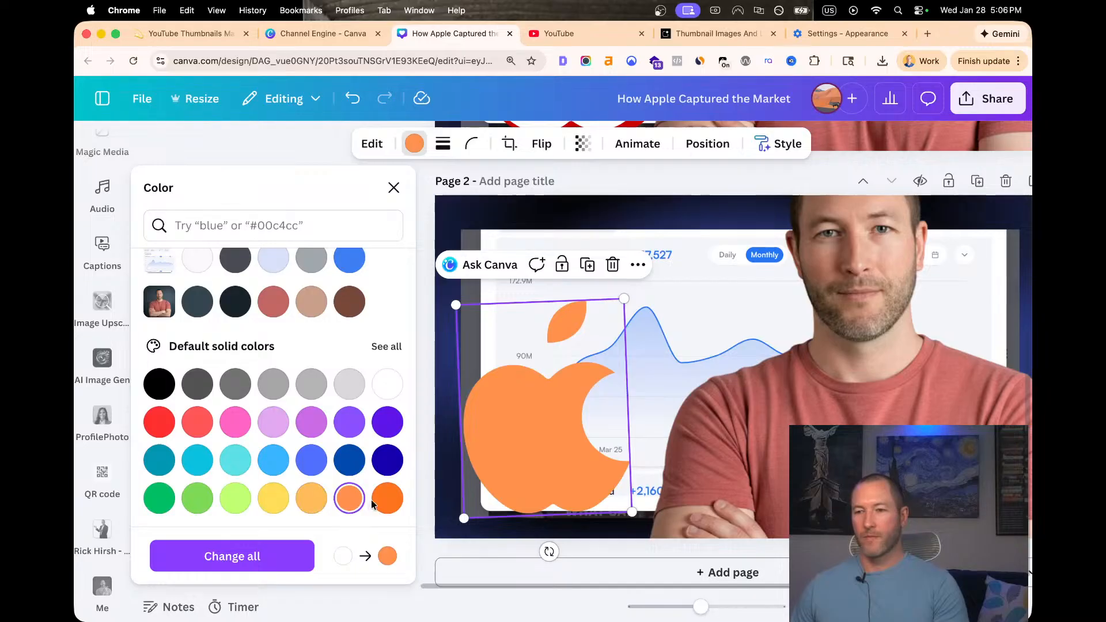
{"action": "left_click", "coordinate": [387, 498]}
{"action": "left_click", "coordinate": [350, 422]}
{"action": "left_click", "coordinate": [311, 460]}
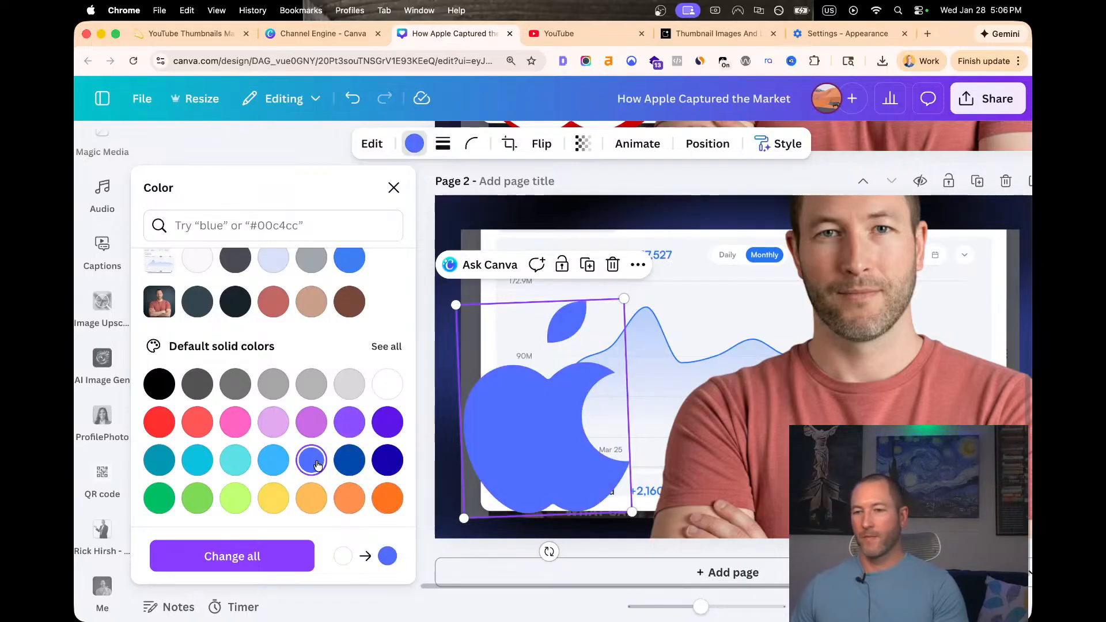
{"action": "scroll", "coordinate": [255, 292], "scroll_direction": "up", "scroll_amount": 3}
{"action": "scroll", "coordinate": [224, 426], "scroll_direction": "down", "scroll_amount": 3}
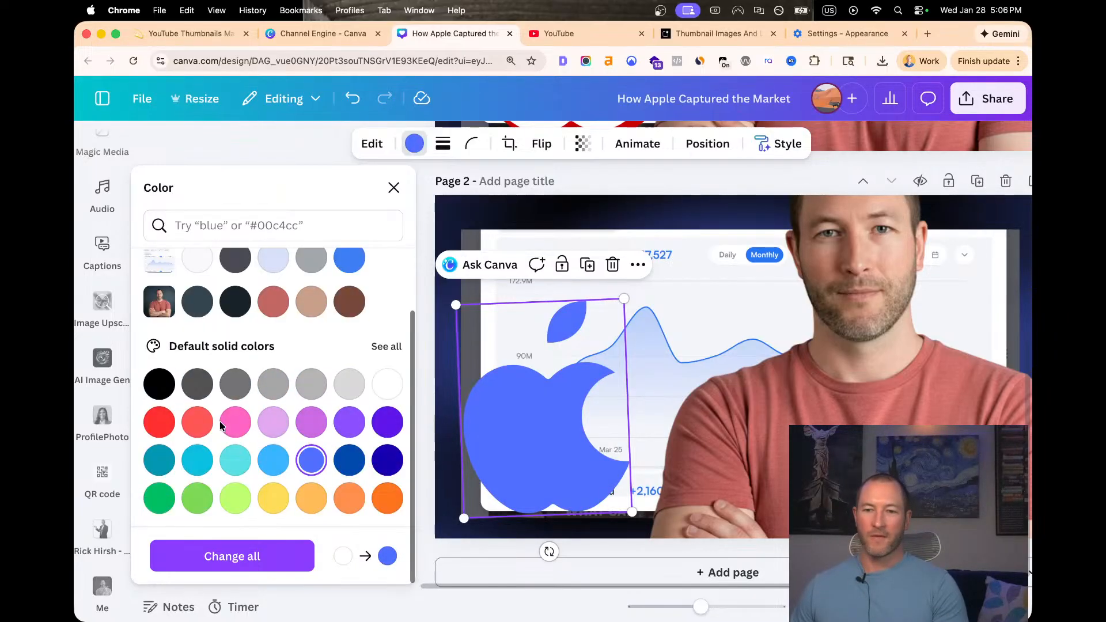
{"action": "left_click", "coordinate": [159, 421]}
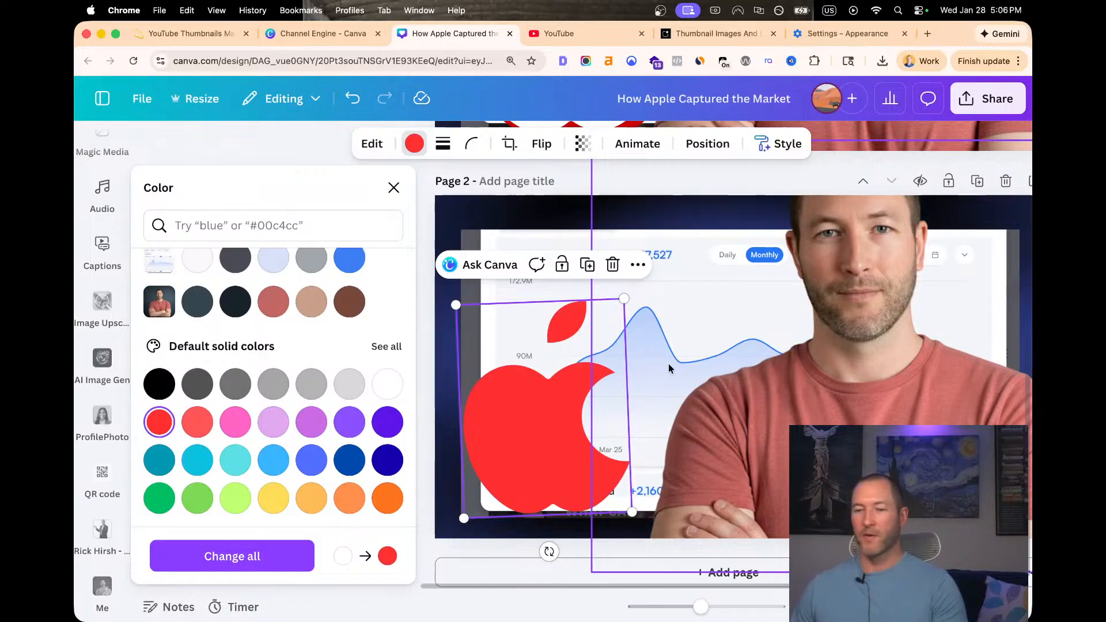
Delete the Apple logo from page 2 and crop the grey strip off the chart screenshot's left side
{"action": "key", "text": "BackSpace"}
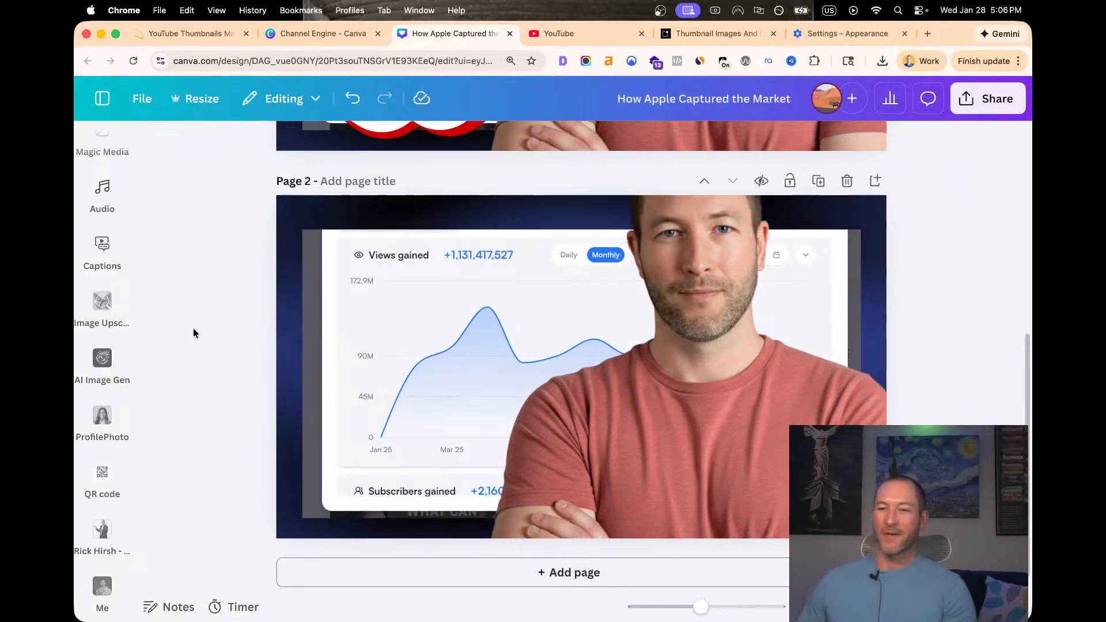
{"action": "left_click", "coordinate": [334, 374]}
{"action": "left_click_drag", "start_coordinate": [302, 375], "coordinate": [321, 369]}
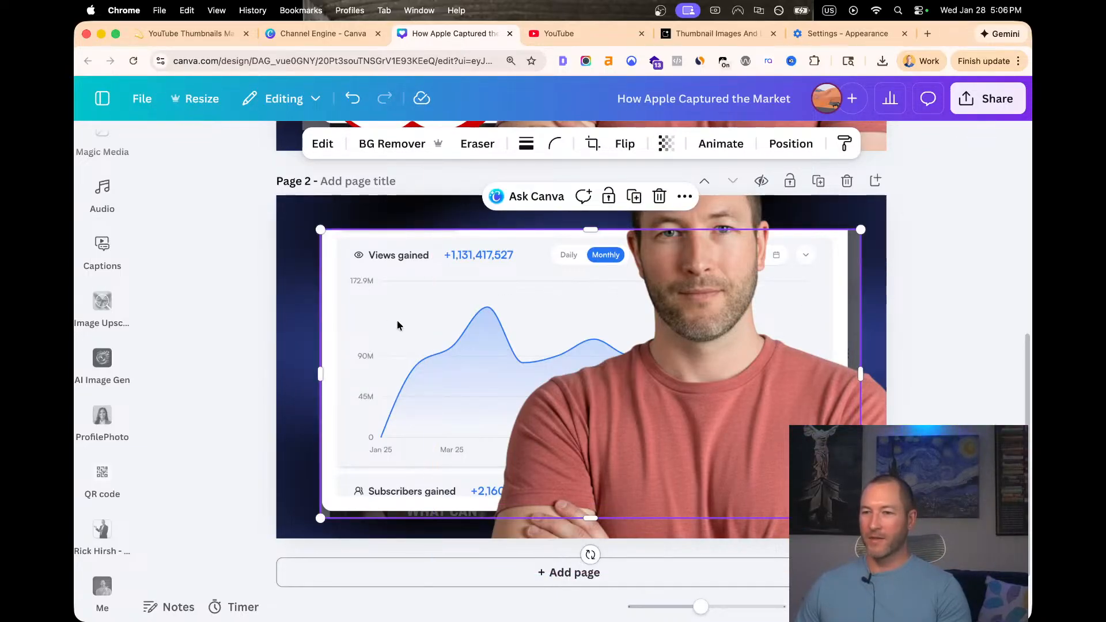
Crop a thin strip off the right side of the chart screenshot on page 2
{"action": "mouse_move", "coordinate": [860, 374]}
{"action": "left_mouse_down"}
{"action": "mouse_move", "coordinate": [887, 374]}
{"action": "mouse_move", "coordinate": [852, 373]}
{"action": "left_mouse_up"}
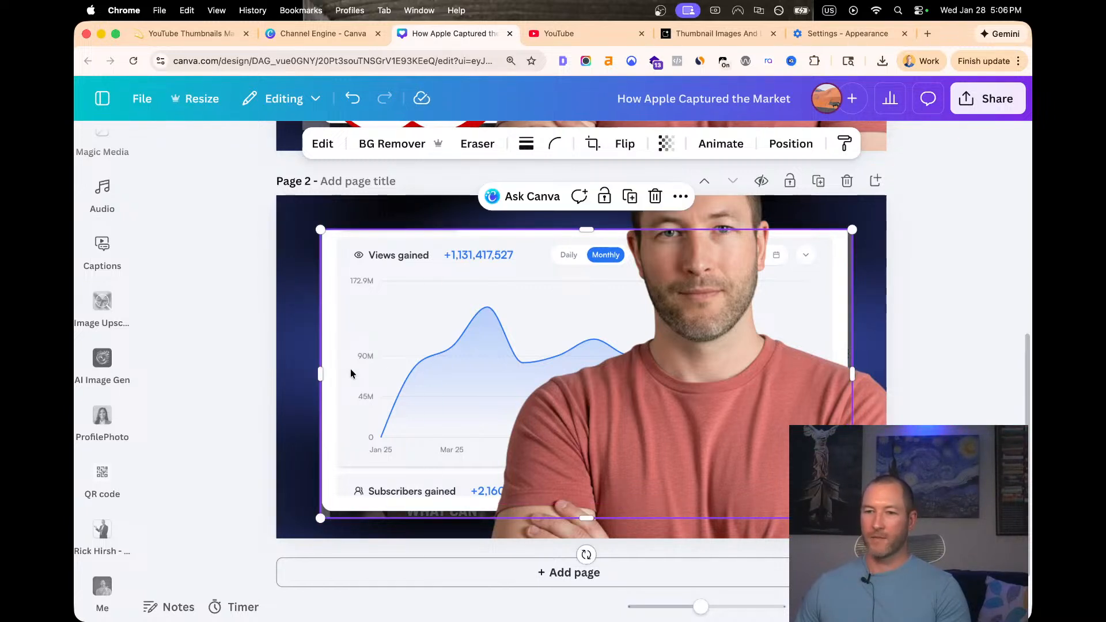
{"action": "left_click", "coordinate": [213, 362]}
Add a default-style heading text box over the chart screenshot on page 2
{"action": "left_click", "coordinate": [90, 262]}
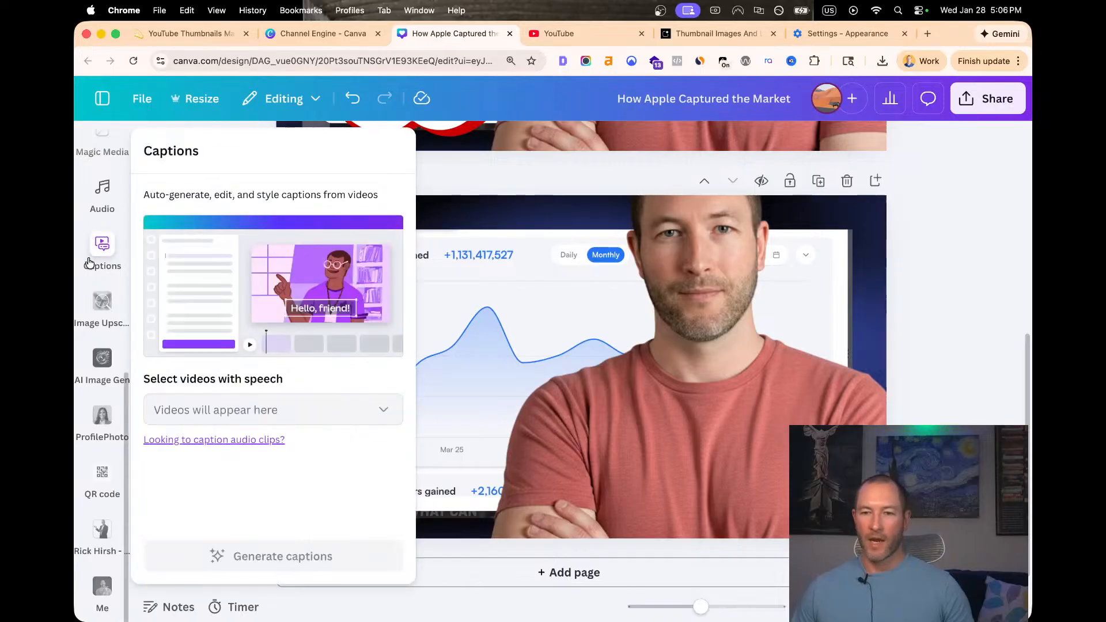
{"action": "left_click", "coordinate": [94, 265]}
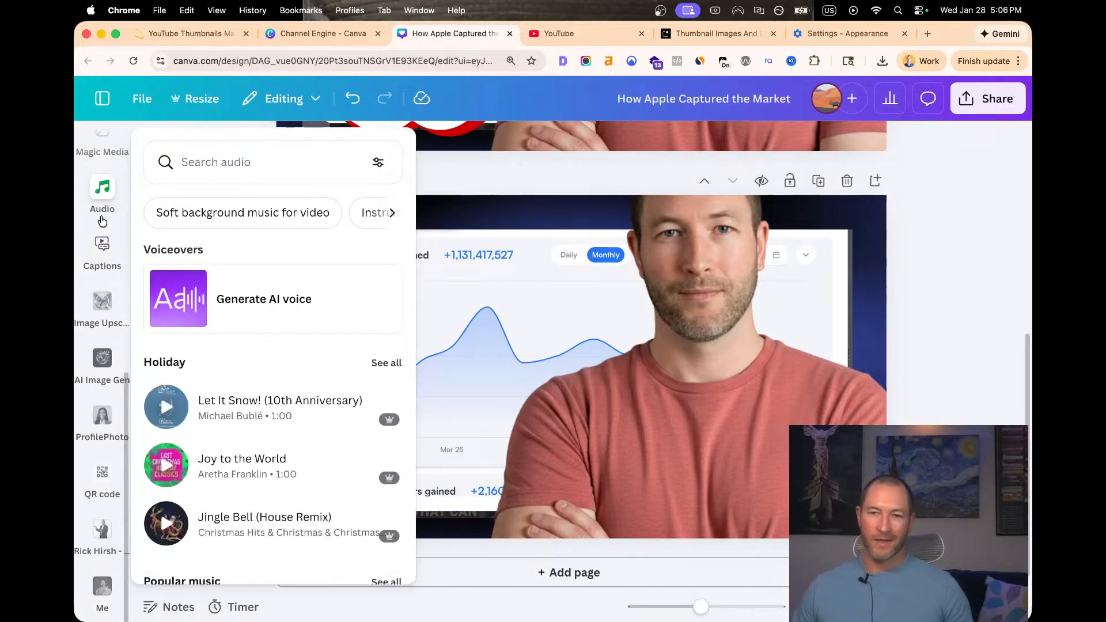
{"action": "scroll", "coordinate": [98, 231], "scroll_direction": "up", "scroll_amount": 5}
{"action": "left_click", "coordinate": [101, 216]}
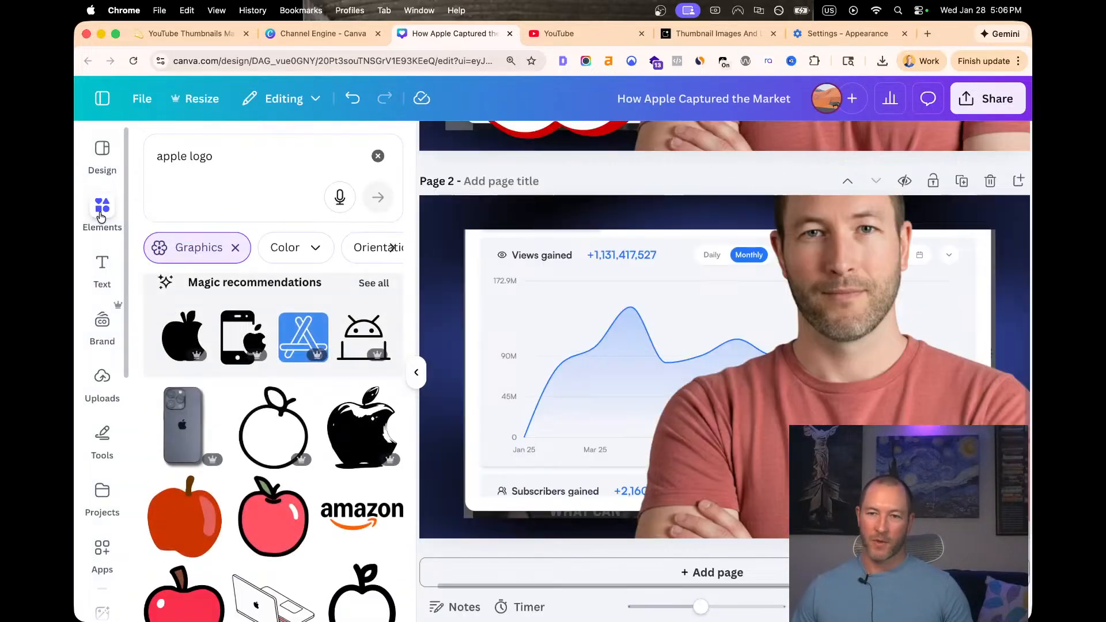
{"action": "left_click", "coordinate": [102, 265]}
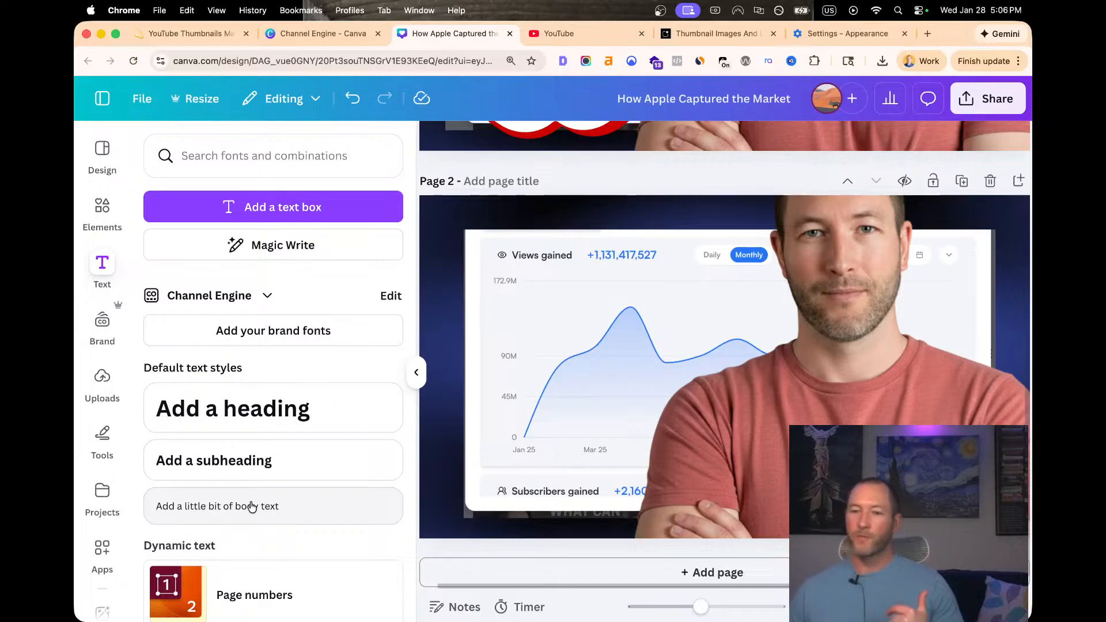
{"action": "left_click", "coordinate": [236, 412]}
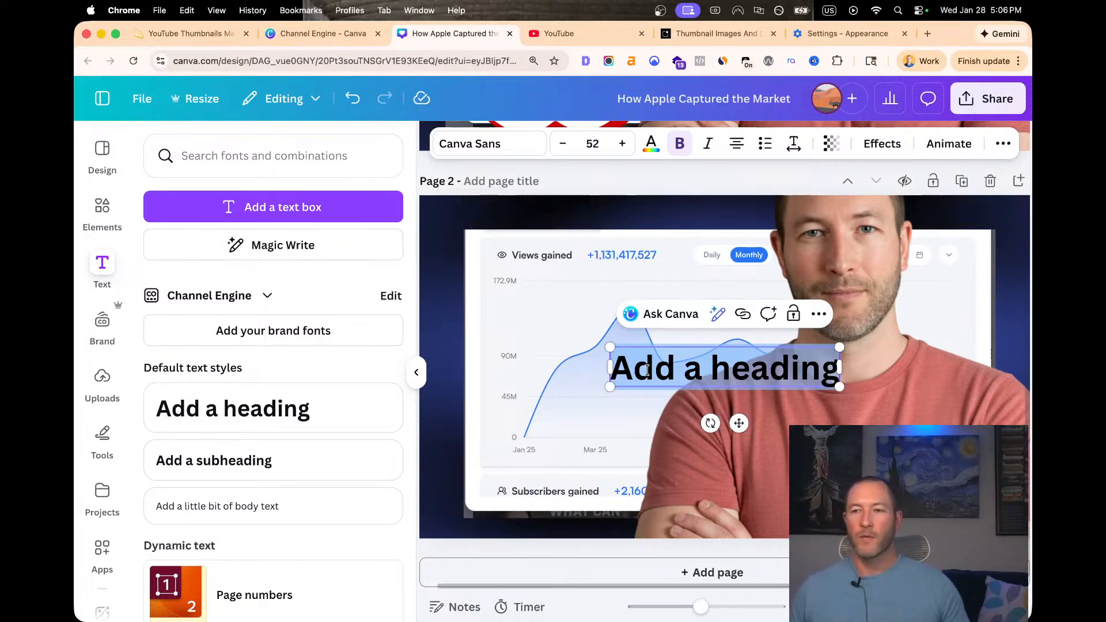
Switch to the Notion thumbnail notes and add a line reading "Thumbnail Text:" under the "How Apple Captured the Market" heading
{"action": "left_click", "coordinate": [184, 33]}
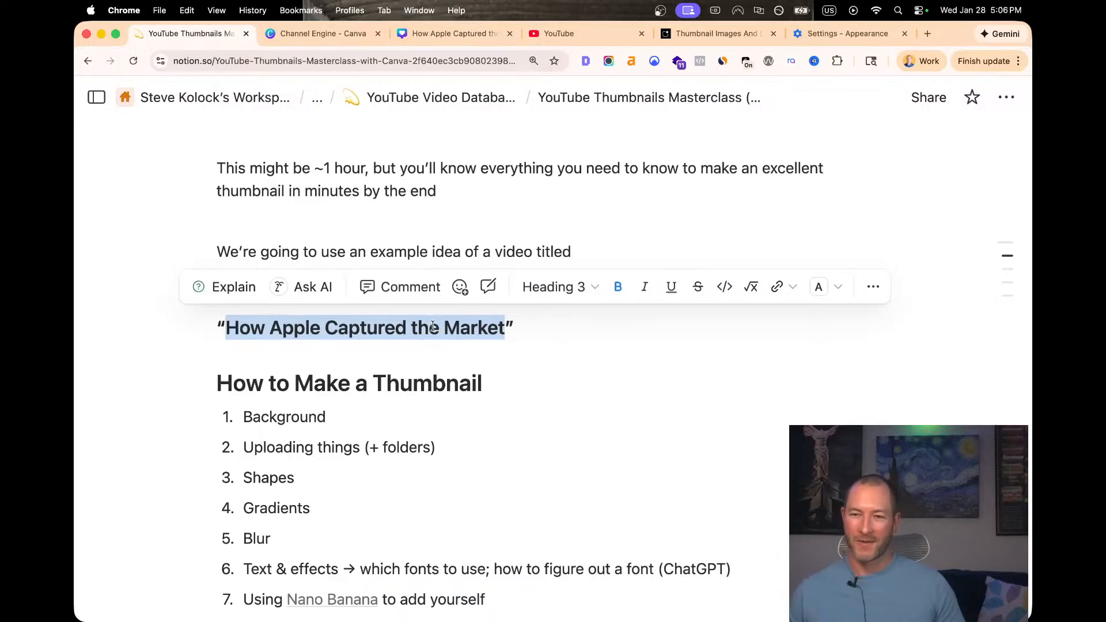
{"action": "scroll", "coordinate": [360, 485], "scroll_direction": "down", "scroll_amount": 2}
{"action": "left_click", "coordinate": [362, 410]}
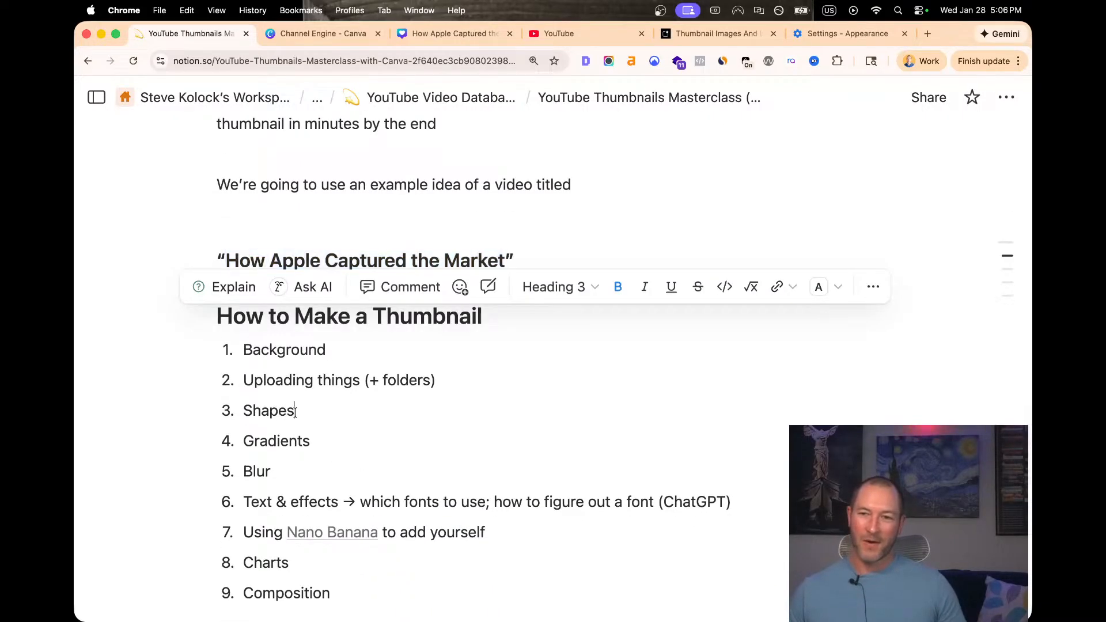
{"action": "left_click_drag", "start_coordinate": [226, 264], "coordinate": [496, 266]}
{"action": "left_click", "coordinate": [533, 265]}
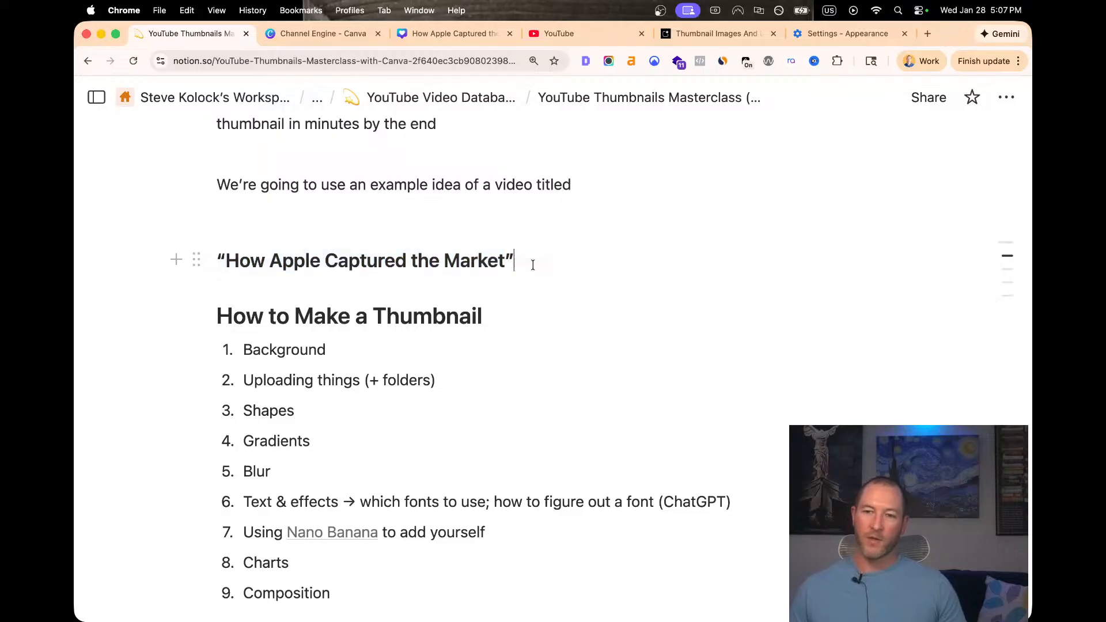
{"action": "key", "text": "Return"}
{"action": "type", "text": "Thumb"}
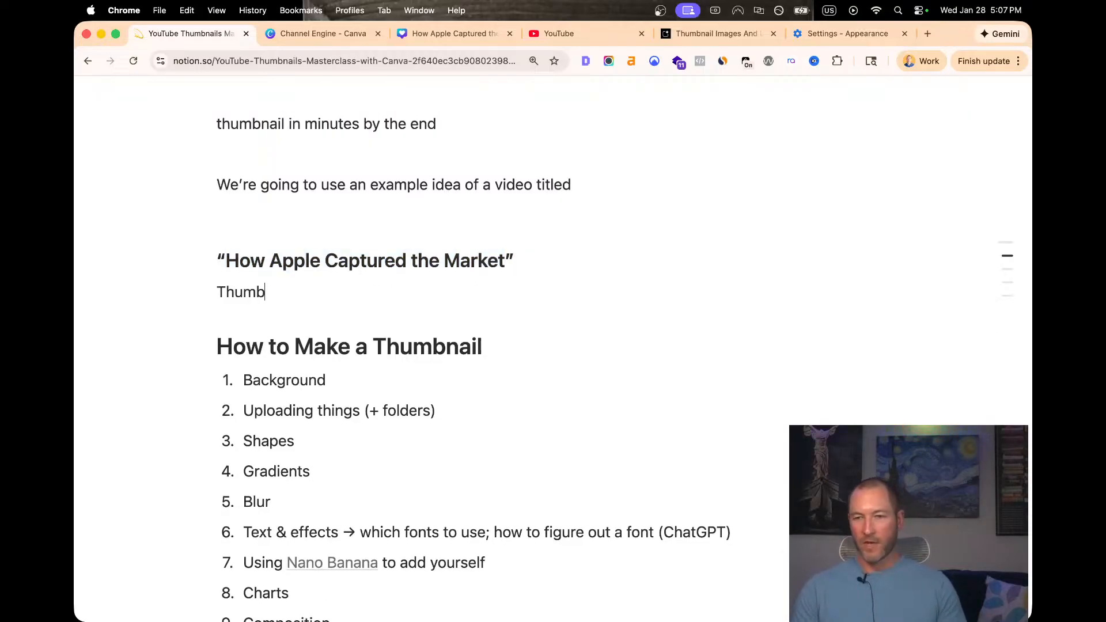
{"action": "type", "text": "ani"}
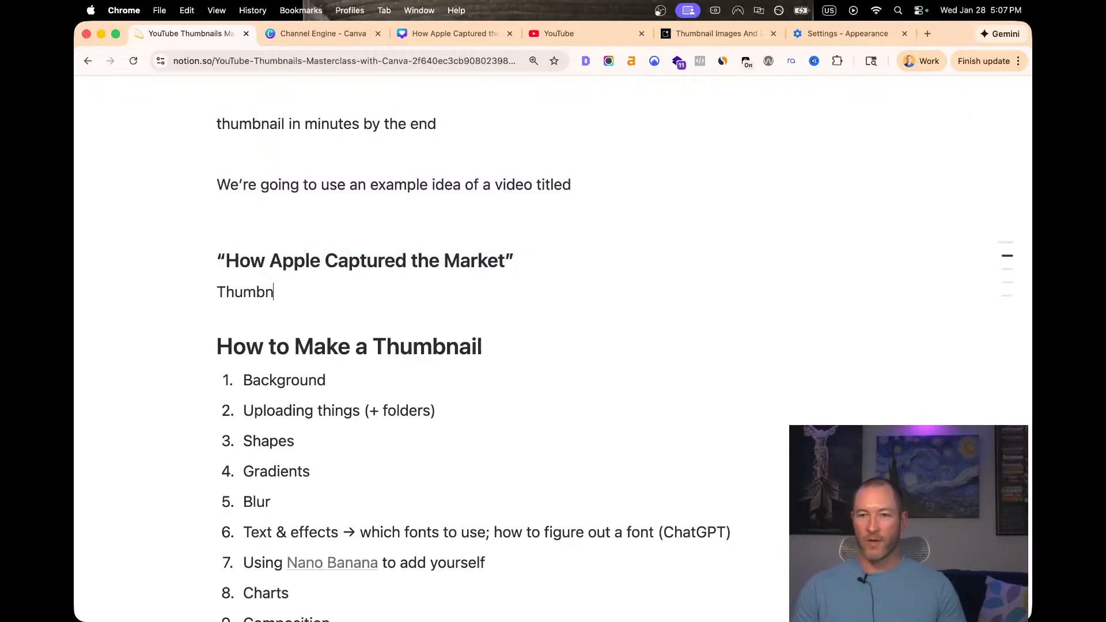
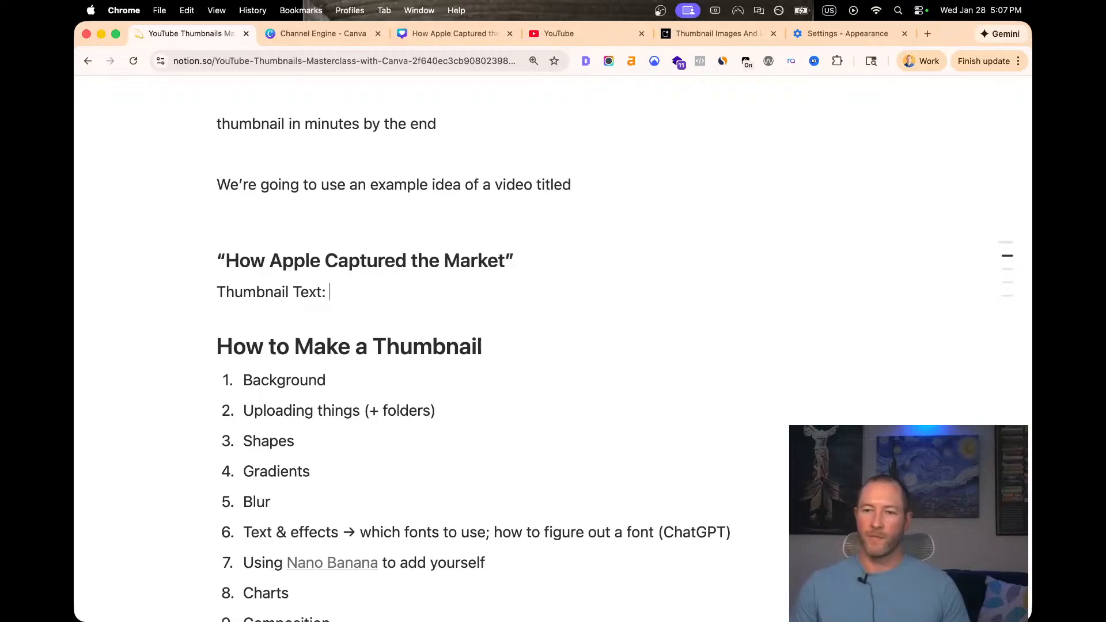
{"action": "type", "text": "C"}
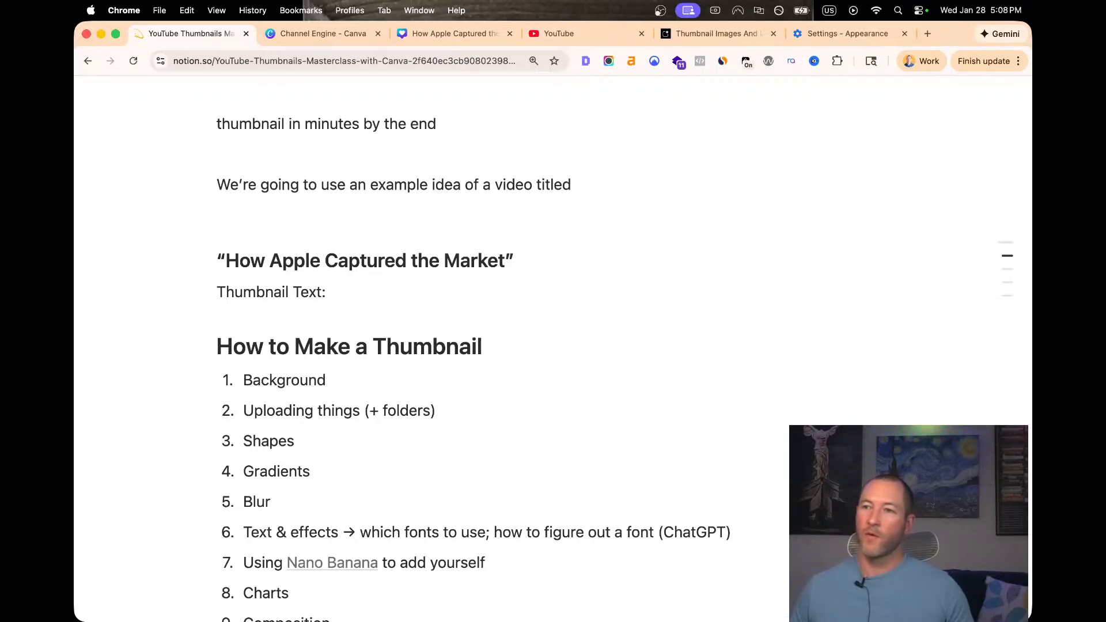
Search Google in a new browser tab for "apple marketing slogan"
{"action": "key", "text": "super+t"}
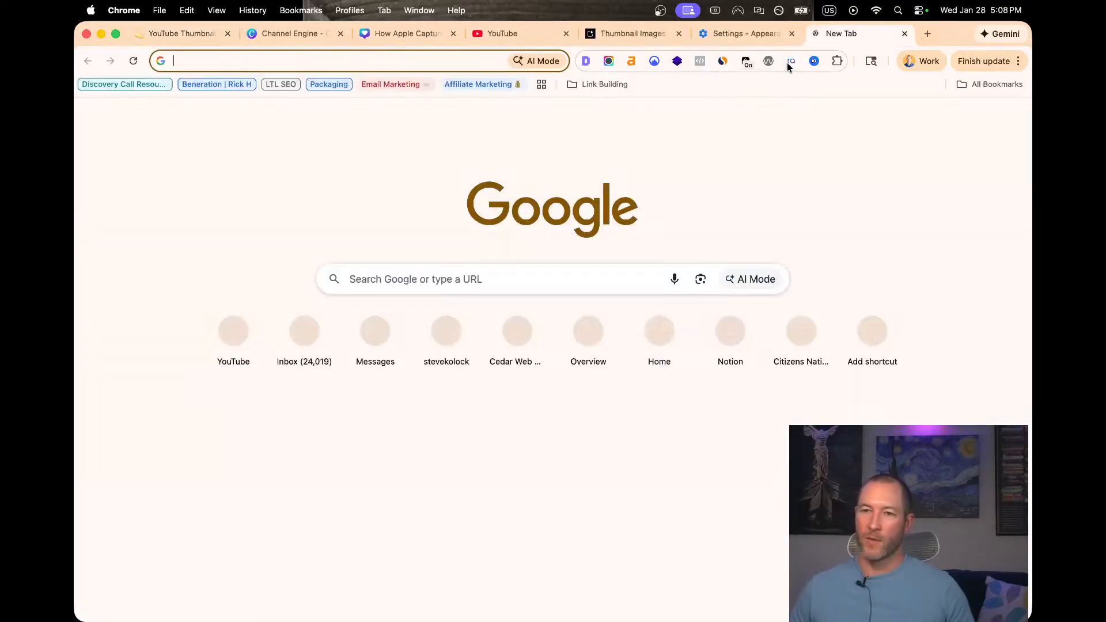
{"action": "type", "text": "apple "}
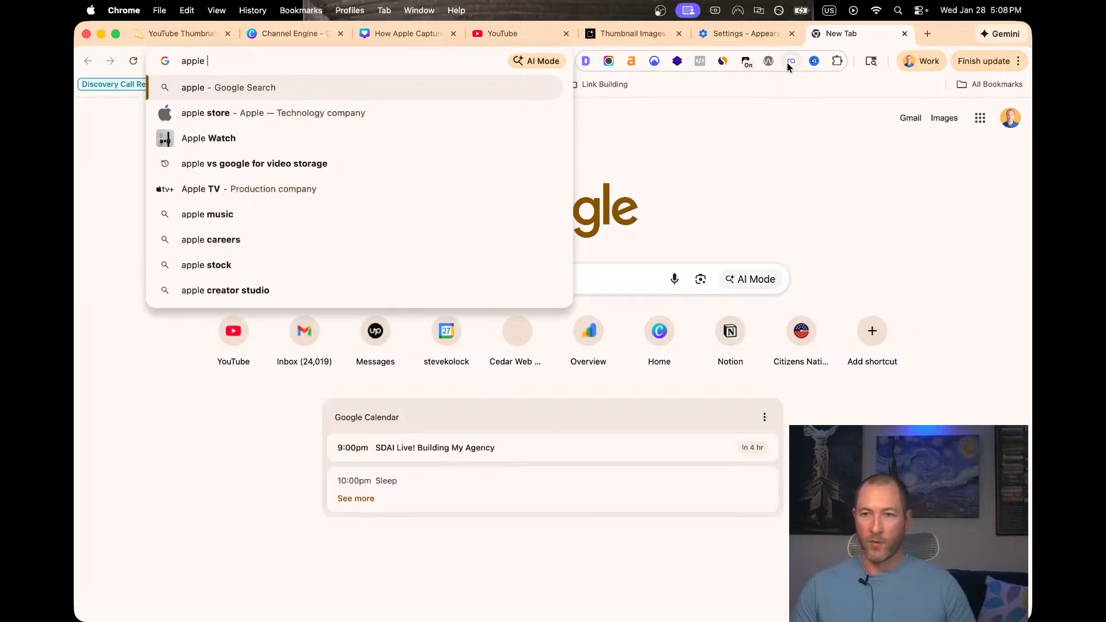
{"action": "type", "text": "marketing sl"}
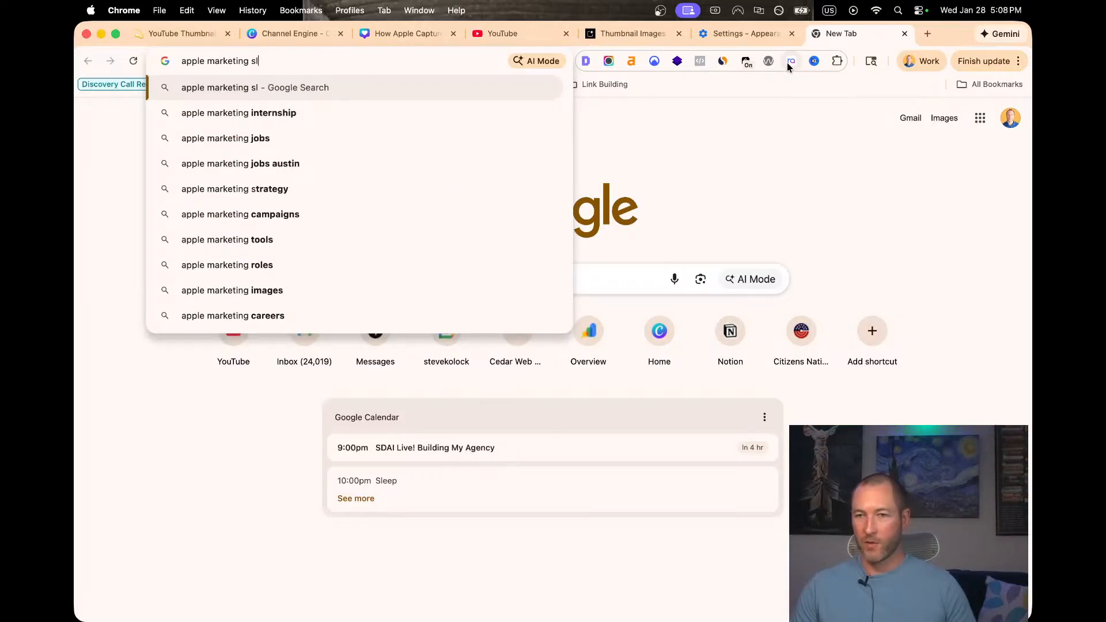
{"action": "type", "text": "ogan"}
{"action": "key", "text": "Return"}
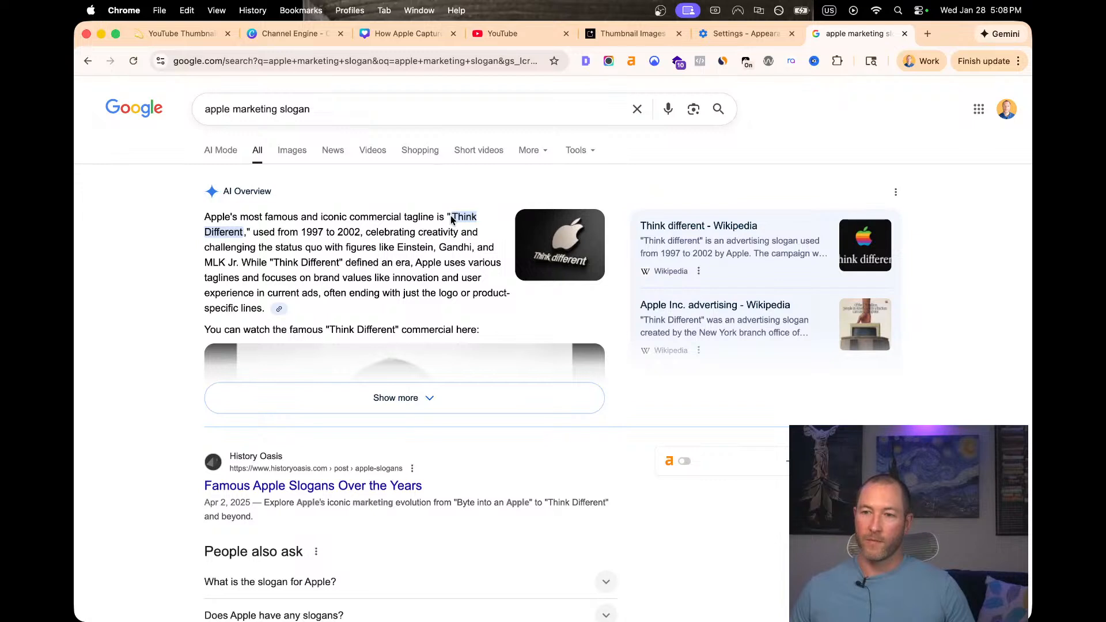
Copy the slogan "Think Different" into the Canva heading on page 2, add a question mark, and enlarge the text to size 80
{"action": "left_click_drag", "start_coordinate": [450, 215], "coordinate": [243, 235]}
{"action": "key", "text": "super+c"}
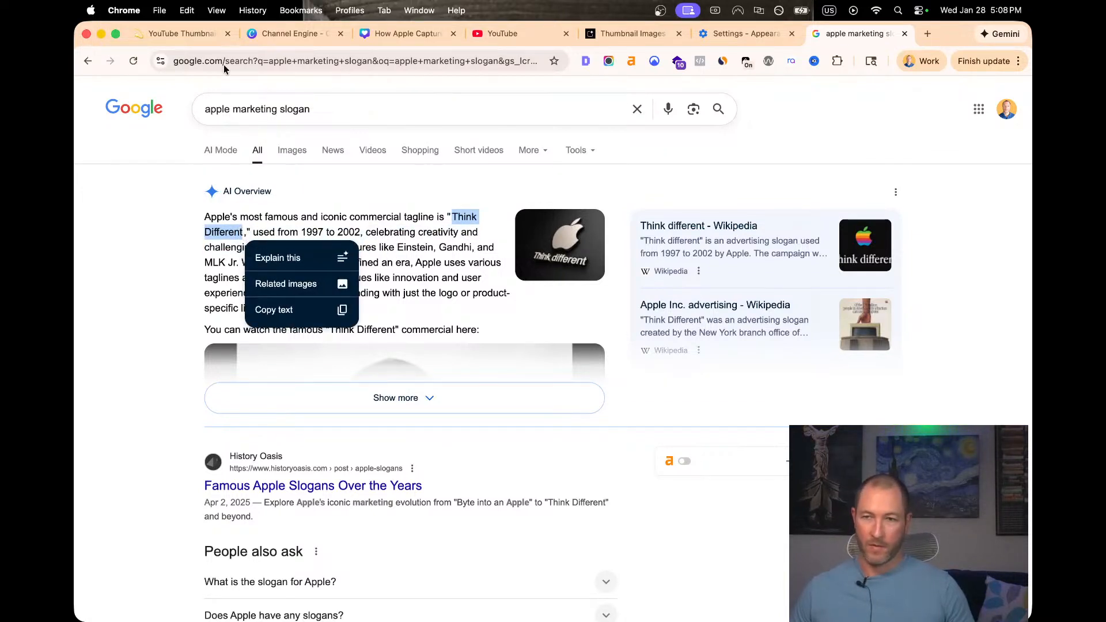
{"action": "left_click", "coordinate": [406, 33]}
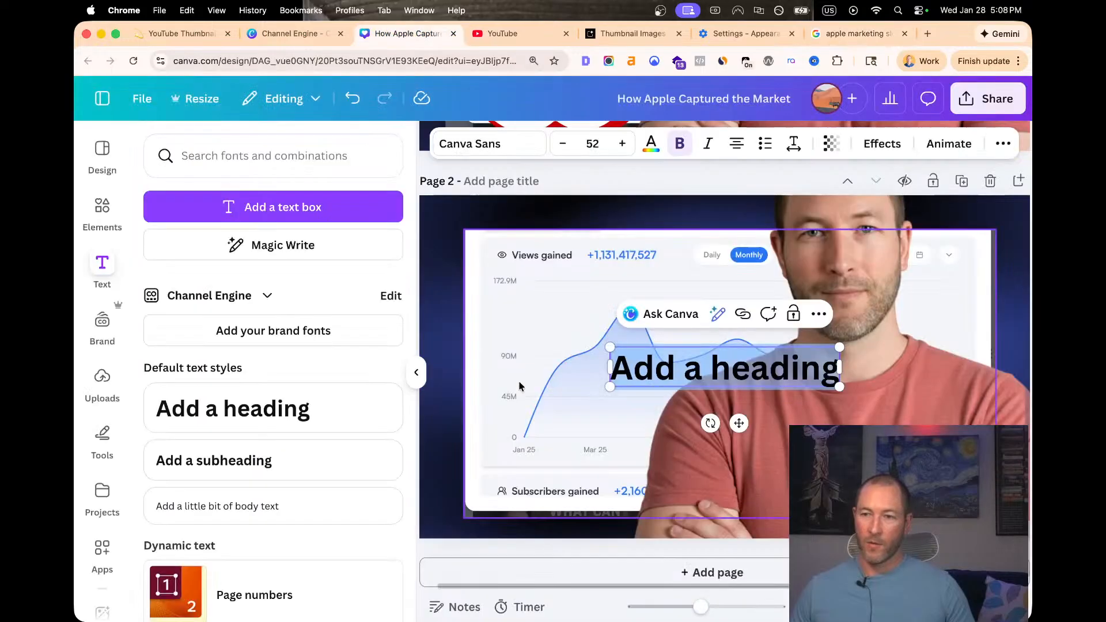
{"action": "key", "text": "super+v"}
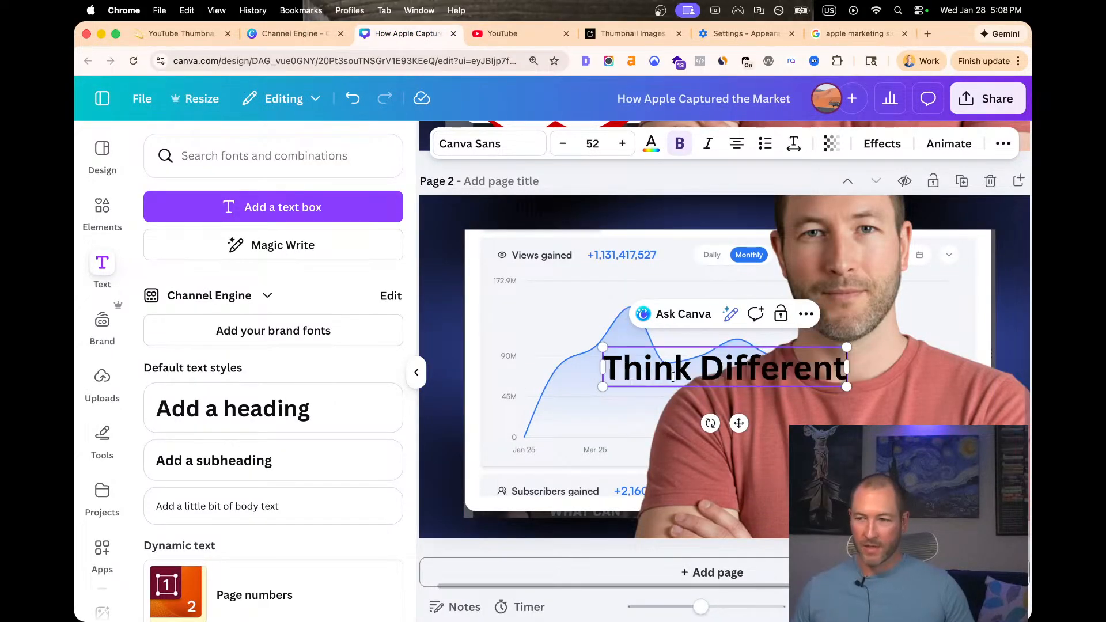
{"action": "type", "text": "?"}
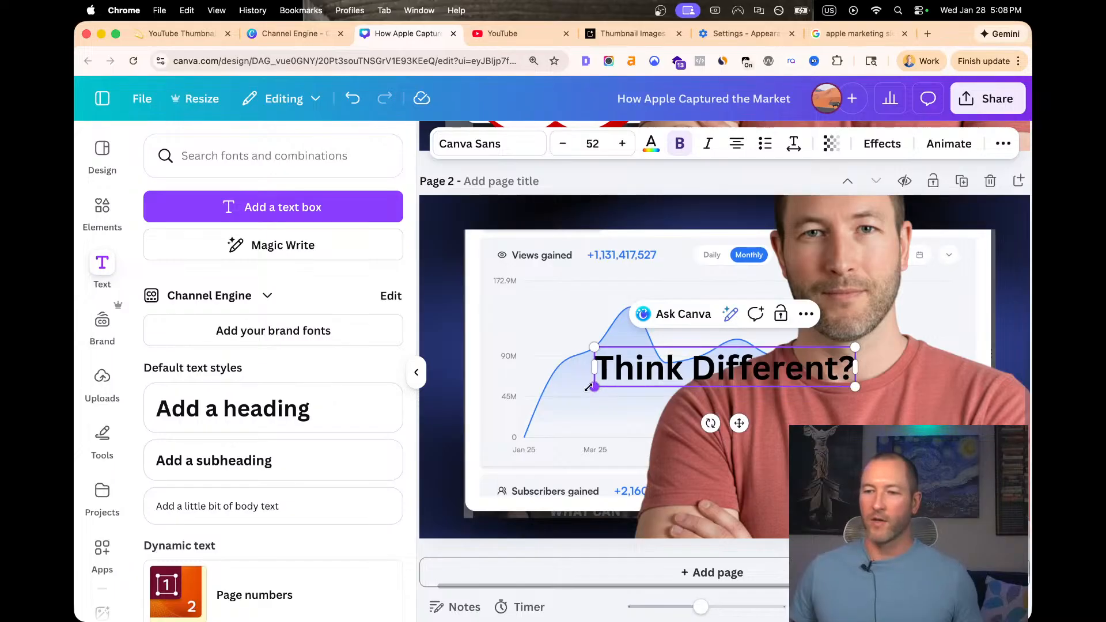
{"action": "left_click_drag", "start_coordinate": [589, 388], "coordinate": [448, 408]}
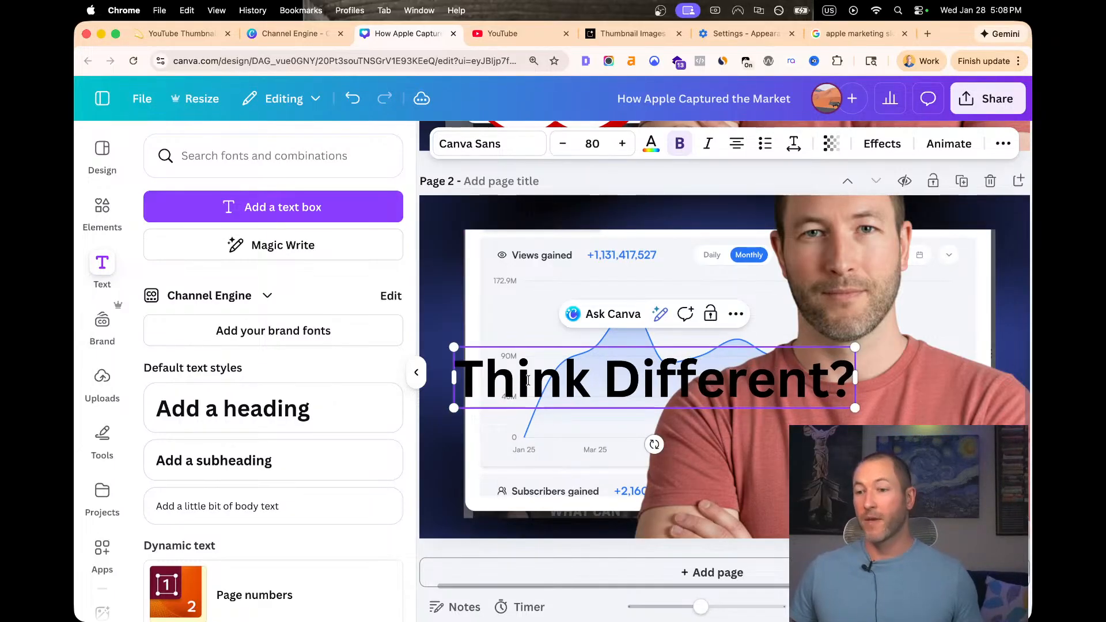
{"action": "left_click", "coordinate": [509, 323]}
{"action": "left_click_drag", "start_coordinate": [518, 372], "coordinate": [567, 403]}
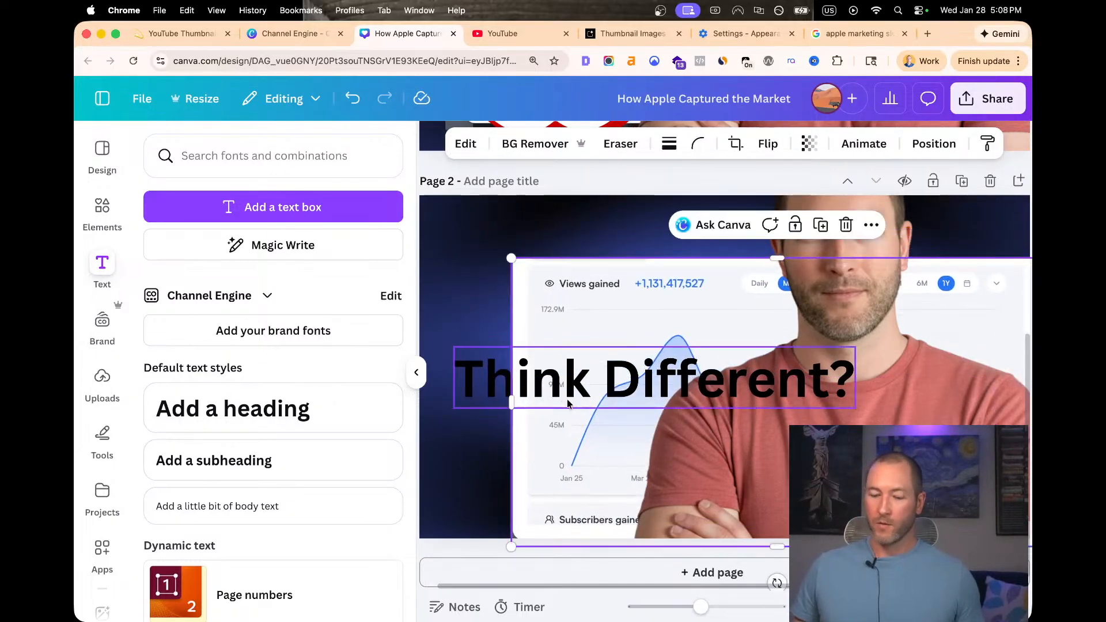
{"action": "key", "text": "super+z"}
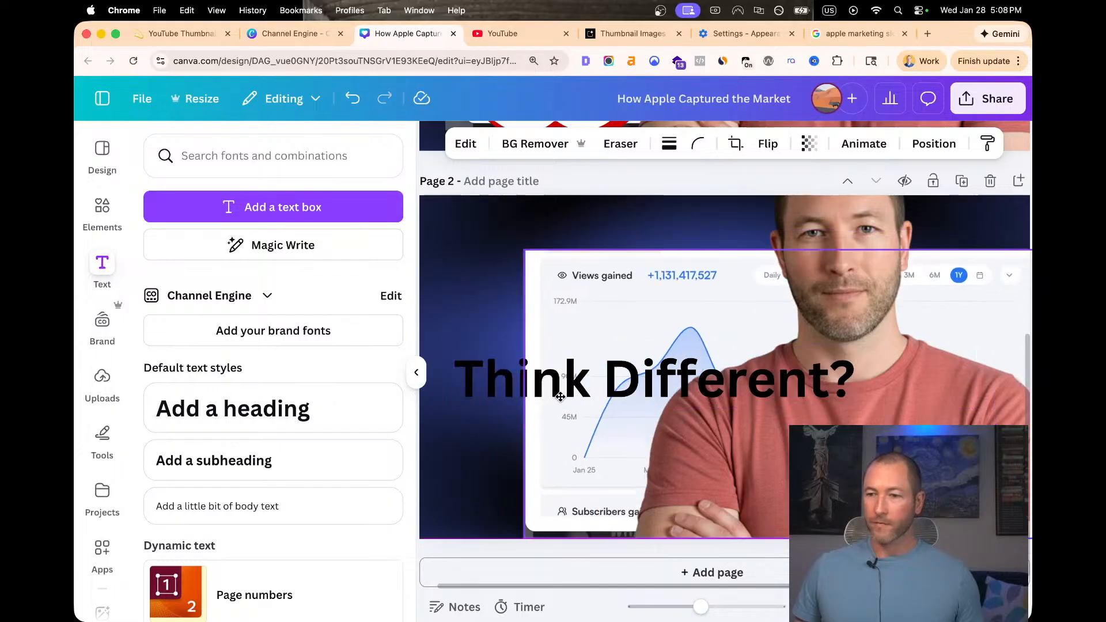
Move the "Think Different?" headline down over the lower part of the chart and set its font to bold Cooper Hewitt
{"action": "left_click", "coordinate": [493, 392]}
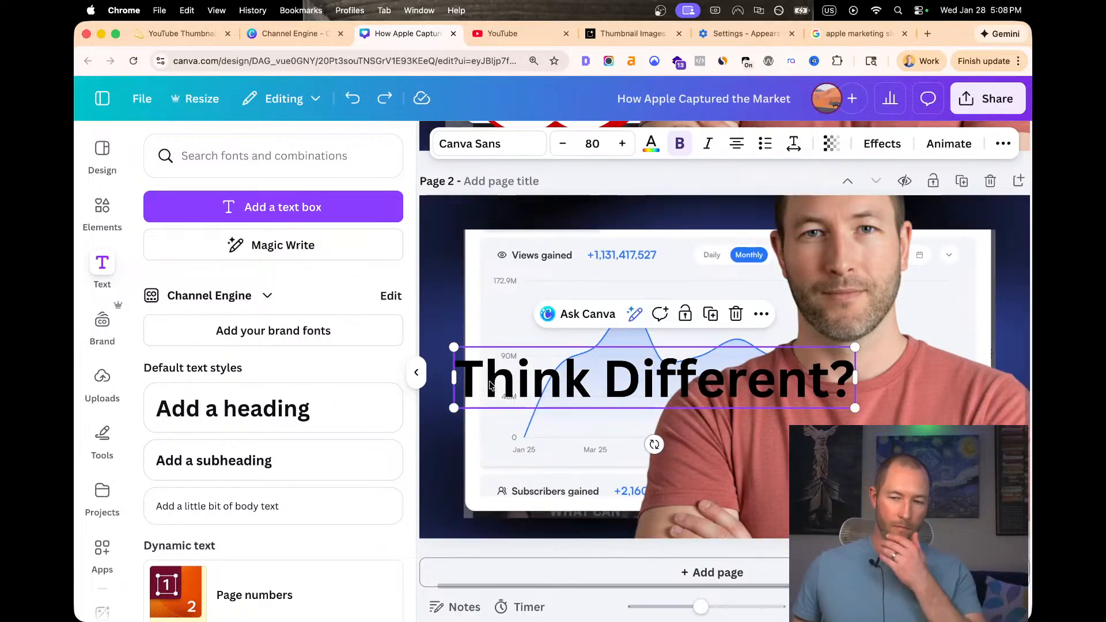
{"action": "left_click_drag", "start_coordinate": [543, 396], "coordinate": [608, 465]}
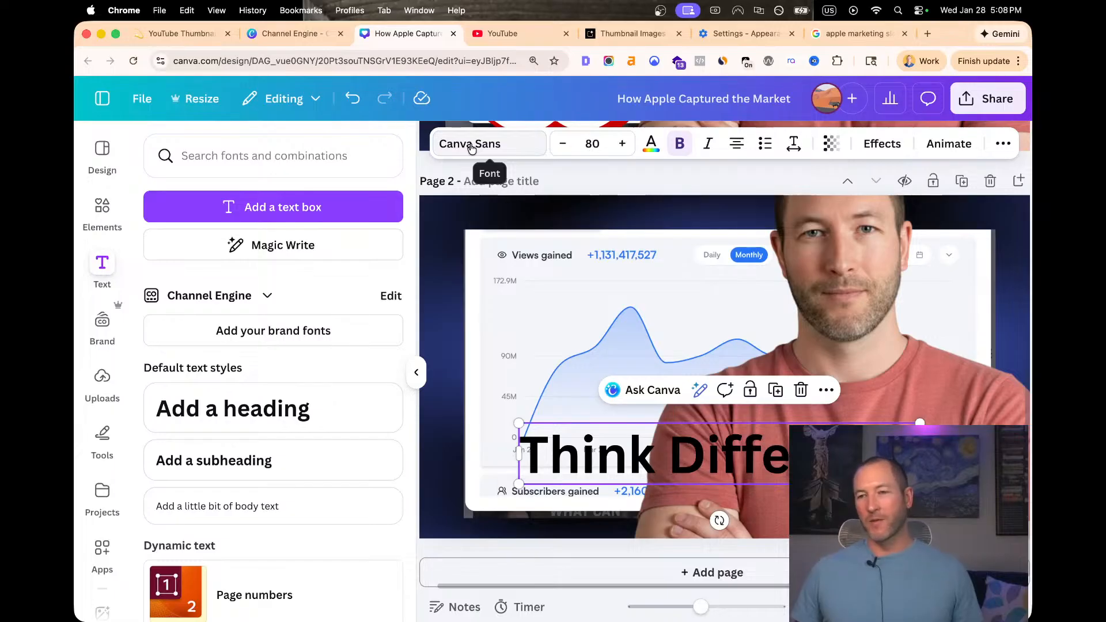
{"action": "left_click", "coordinate": [471, 147]}
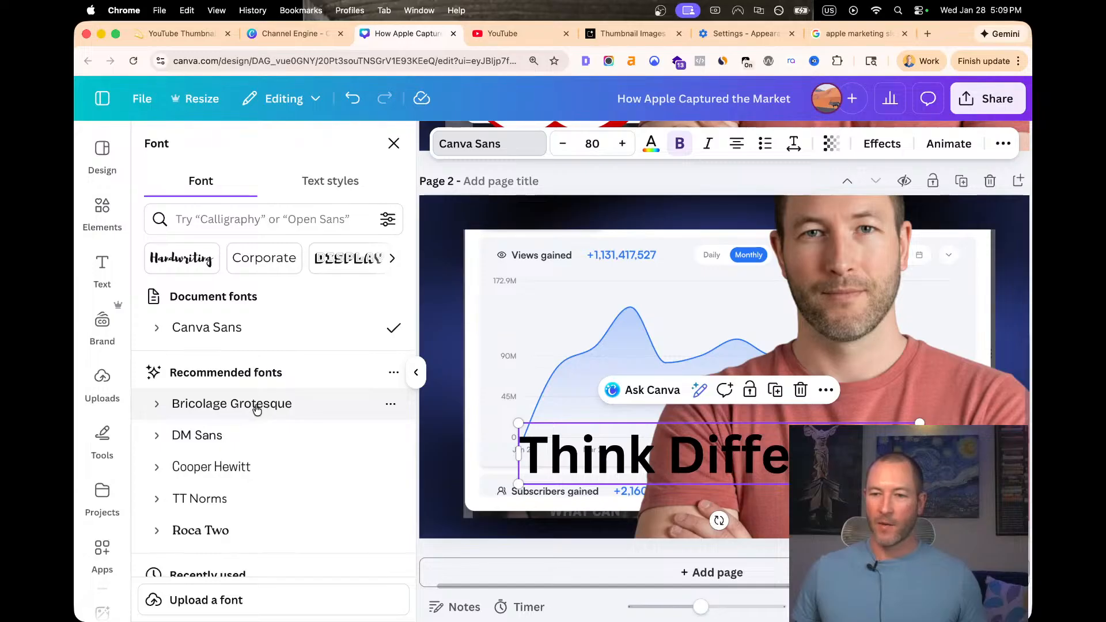
{"action": "left_click", "coordinate": [244, 469]}
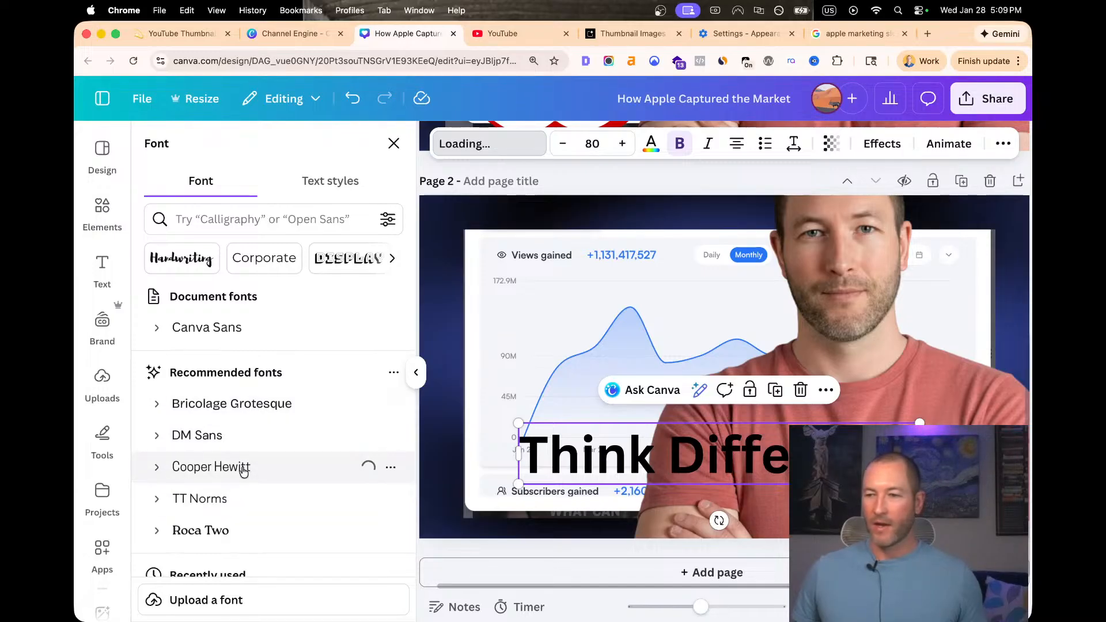
{"action": "key", "text": "super+b"}
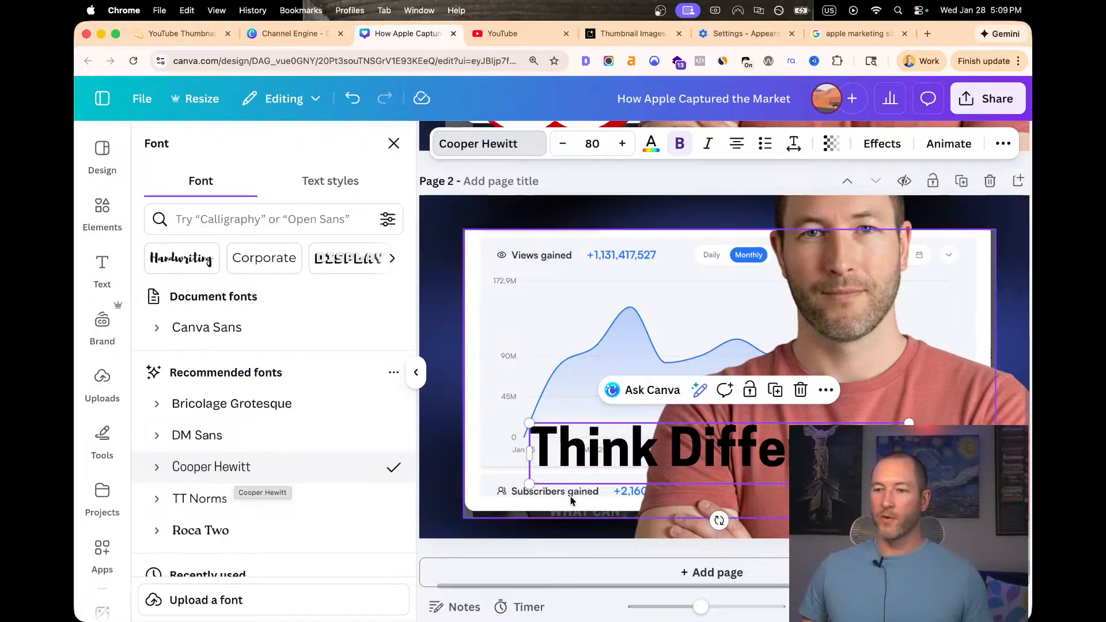
{"action": "left_click", "coordinate": [681, 142]}
{"action": "left_click", "coordinate": [680, 144]}
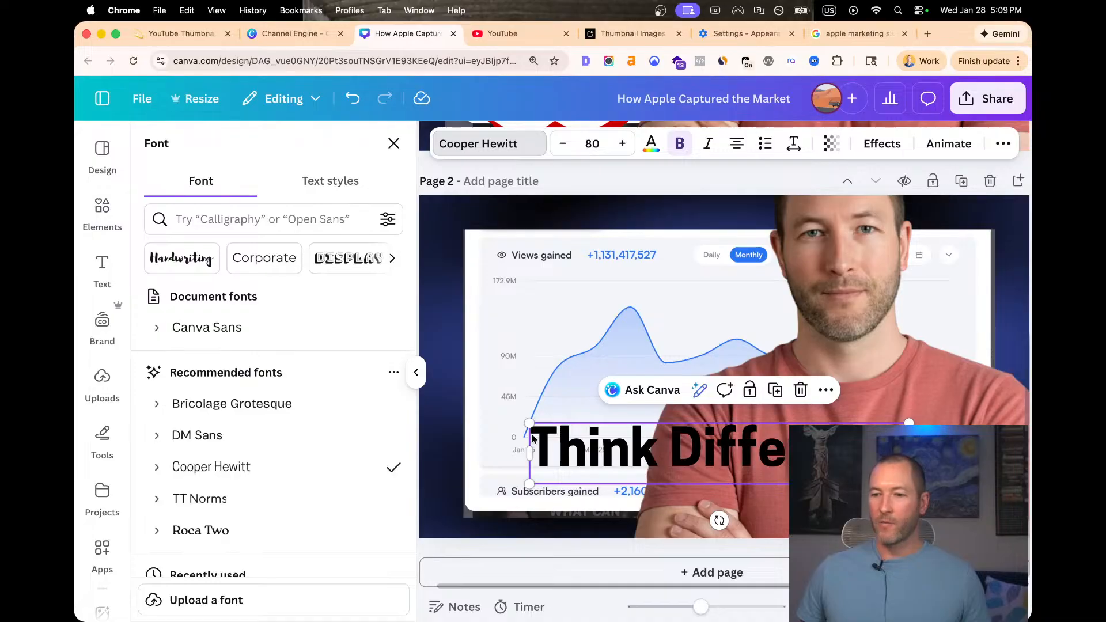
Enlarge the headline to size 96, wrap it onto two left-aligned lines, and move it up over the chart
{"action": "left_click_drag", "start_coordinate": [531, 423], "coordinate": [453, 410]}
{"action": "left_click_drag", "start_coordinate": [908, 447], "coordinate": [762, 449]}
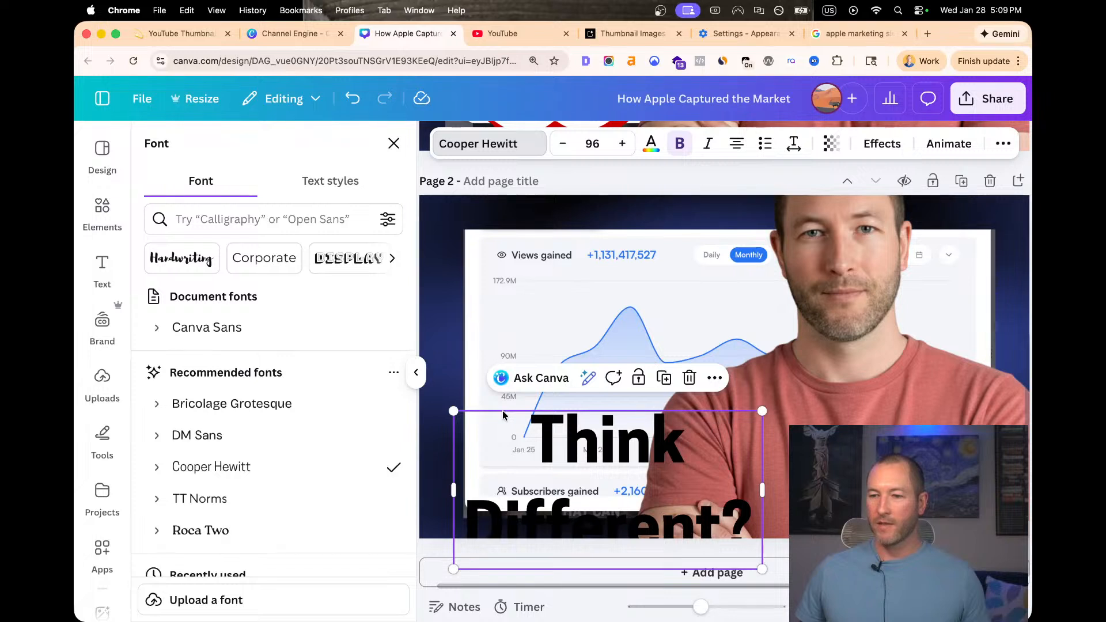
{"action": "left_click_drag", "start_coordinate": [503, 413], "coordinate": [503, 270]}
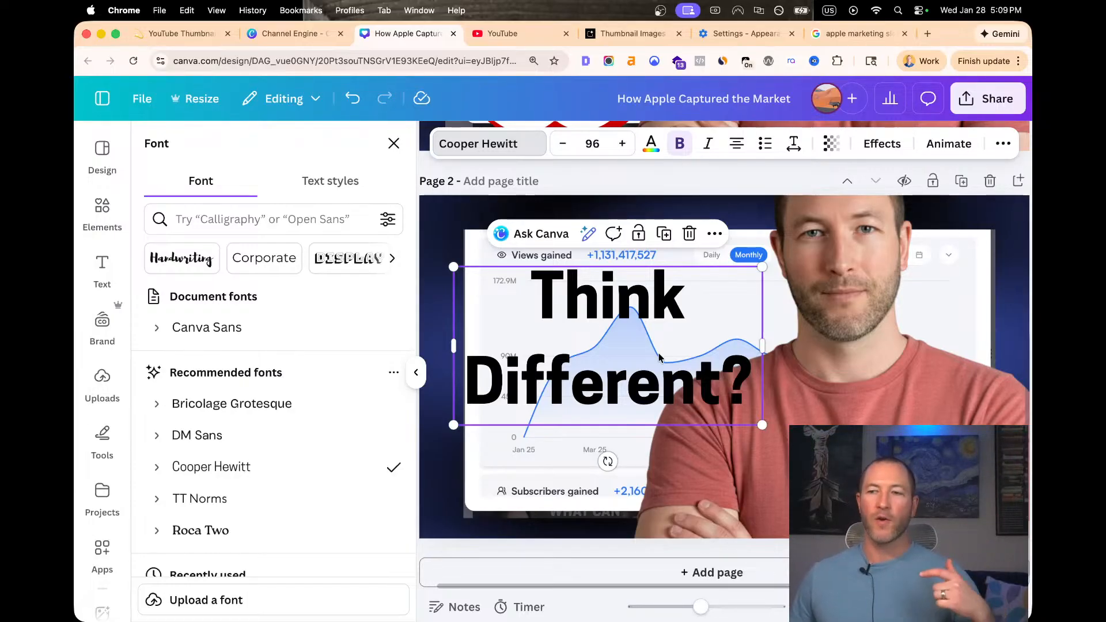
{"action": "left_click", "coordinate": [736, 144]}
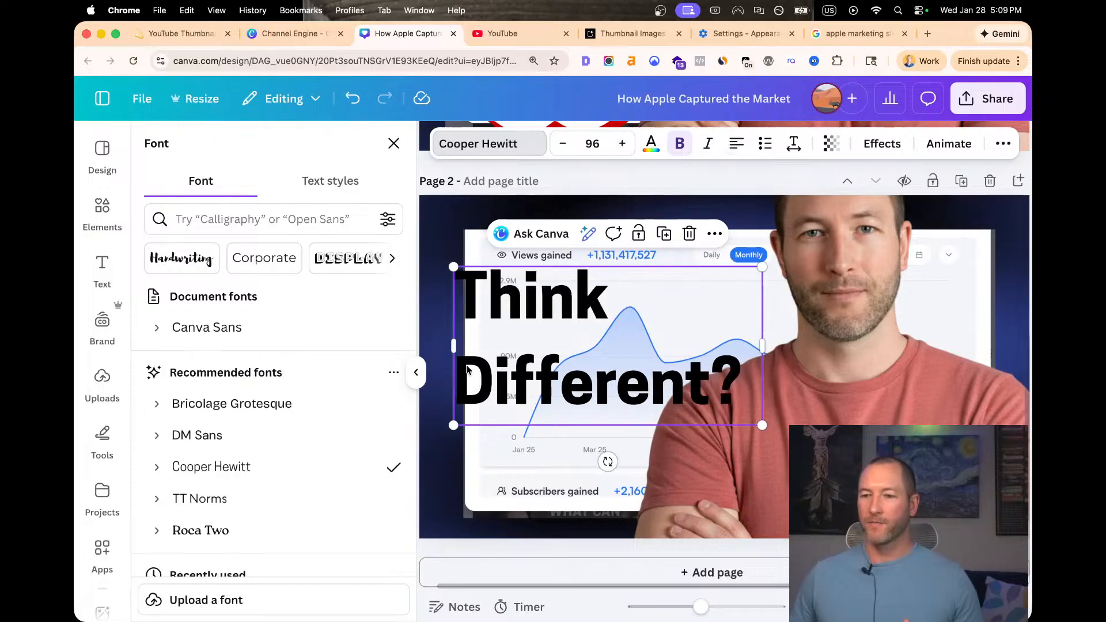
Delete "Different?" from the headline, leaving only the word "Think"
{"action": "left_click", "coordinate": [524, 360]}
{"action": "double_click", "coordinate": [569, 375]}
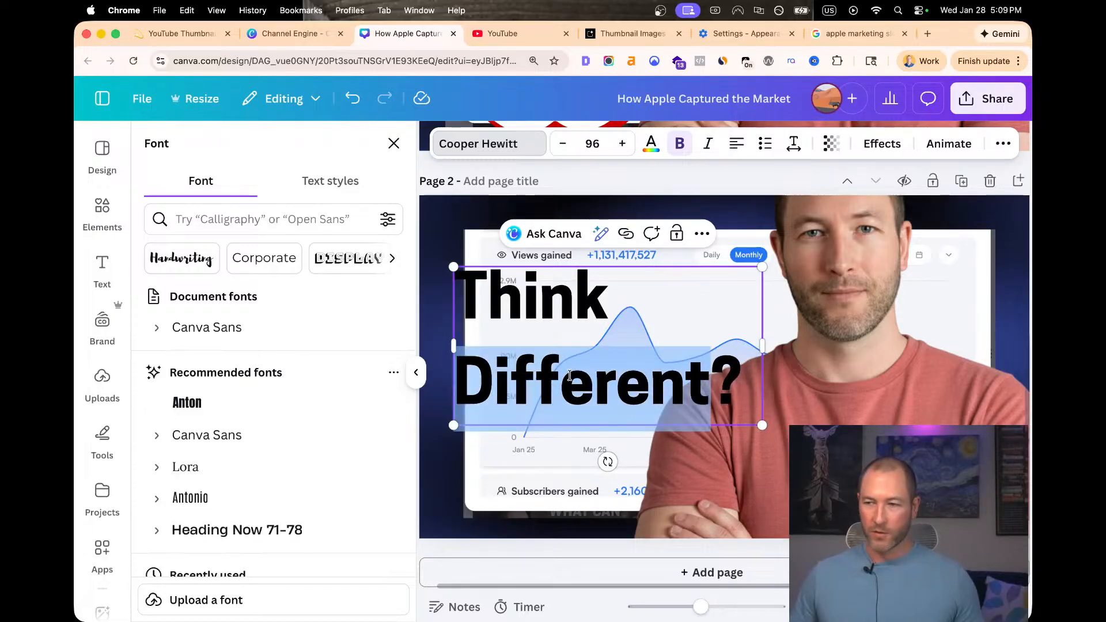
{"action": "key", "text": "shift+End"}
{"action": "key", "text": "BackSpace"}
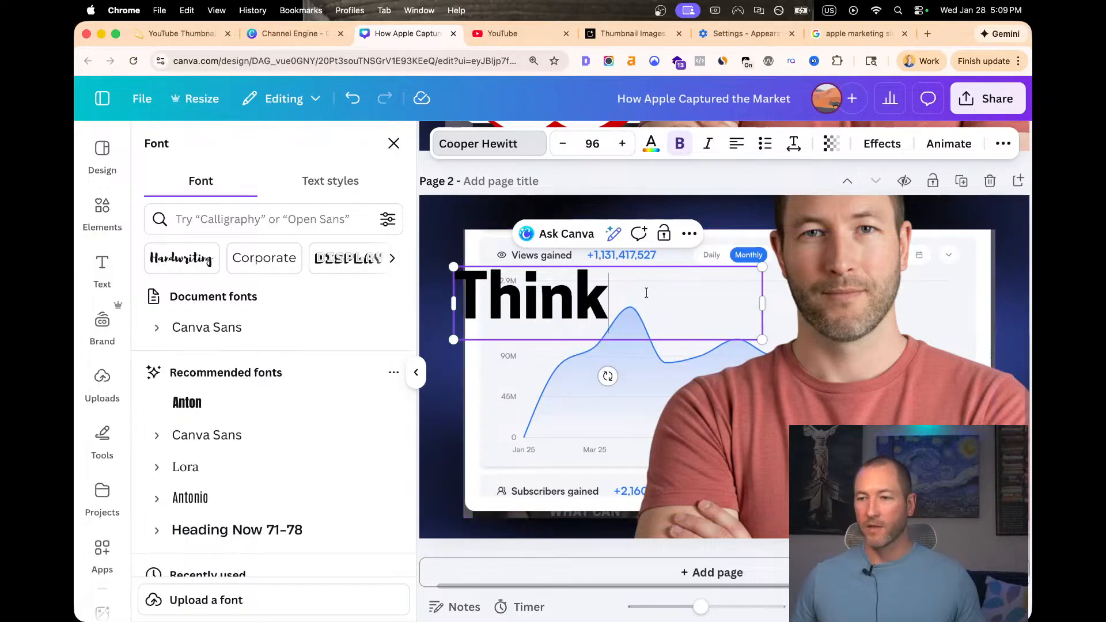
Narrow the text box to fit the single word and retype it in capitals as "THINK"
{"action": "left_click_drag", "start_coordinate": [518, 360], "coordinate": [556, 292]}
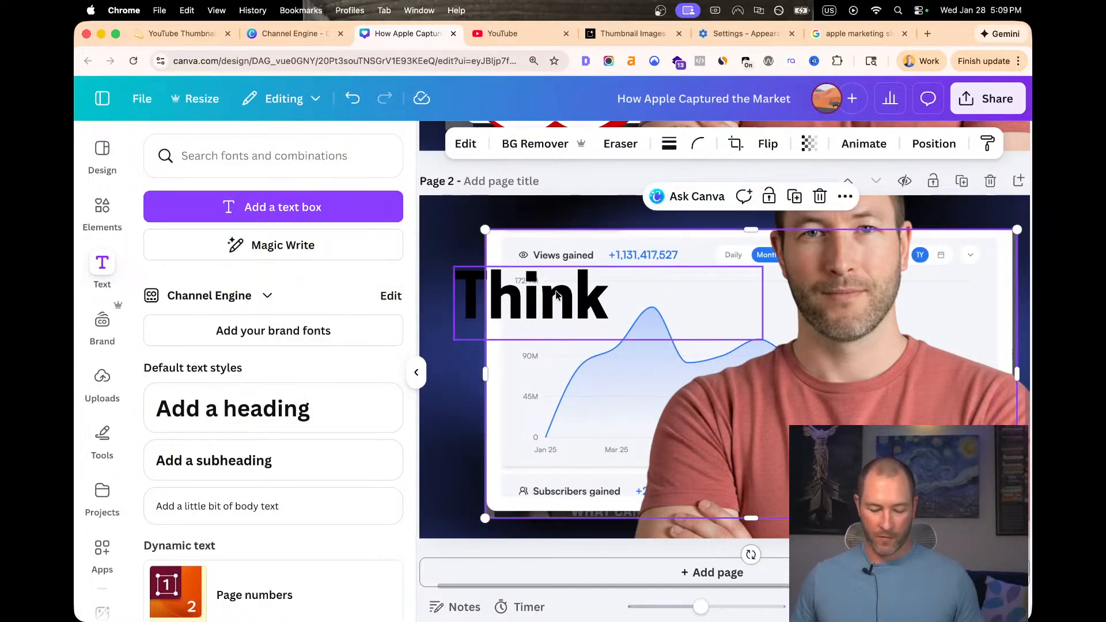
{"action": "key", "text": "ctrl+z"}
{"action": "left_click", "coordinate": [479, 296]}
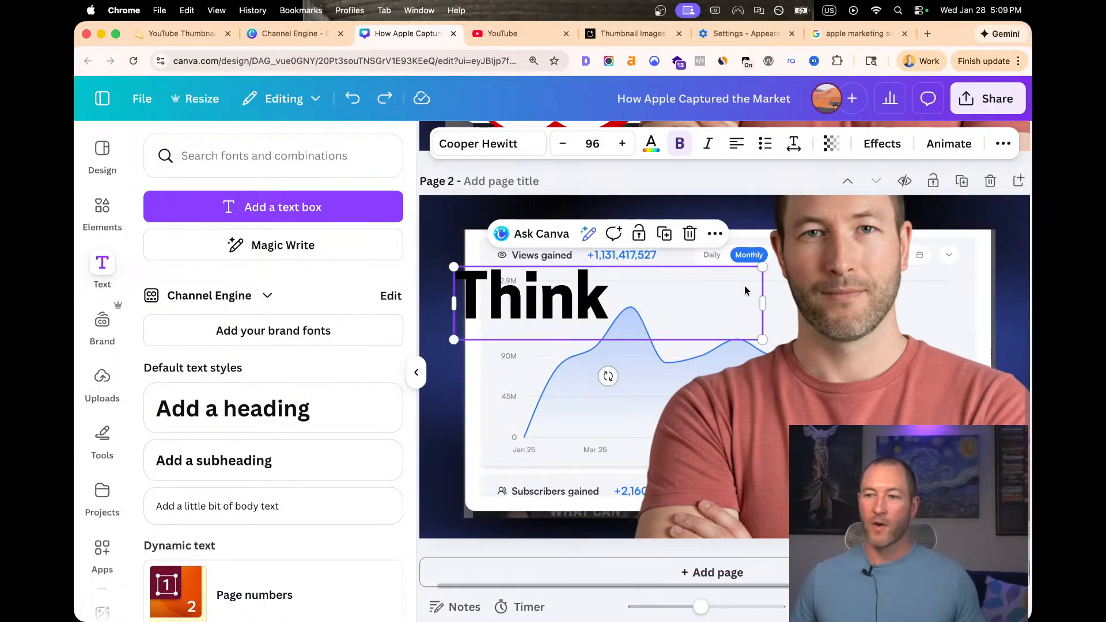
{"action": "left_click_drag", "start_coordinate": [763, 301], "coordinate": [642, 301]}
{"action": "double_click", "coordinate": [557, 298]}
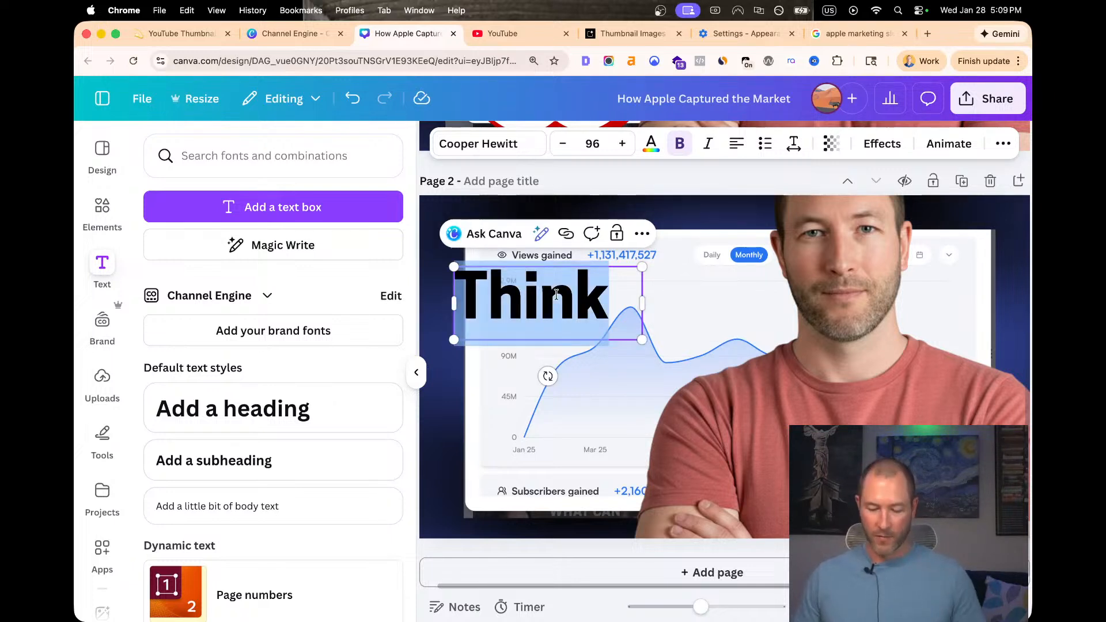
{"action": "type", "text": "THINK"}
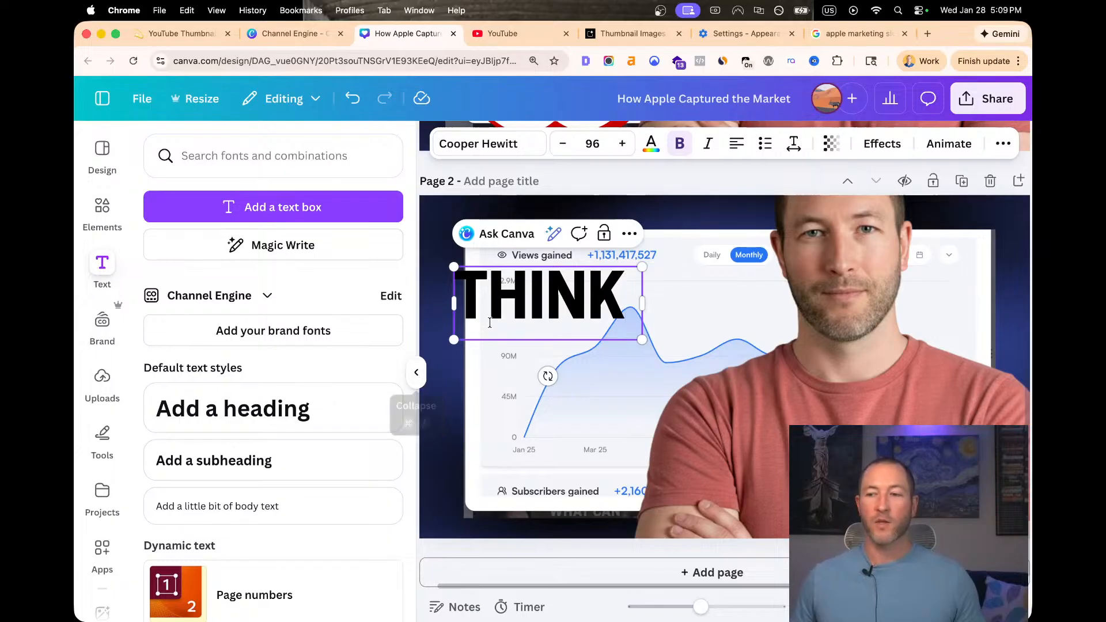
Give the "THINK" headline an Outline effect in black (#000000) and set its text color to white (#ffffff)
{"action": "double_click", "coordinate": [512, 303]}
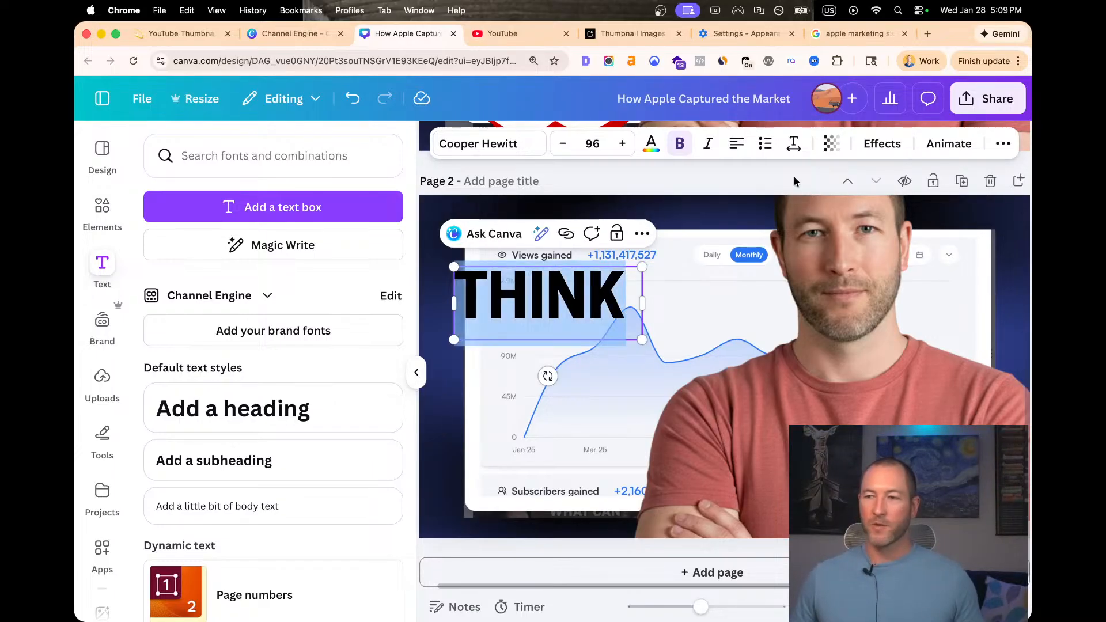
{"action": "left_click", "coordinate": [869, 147]}
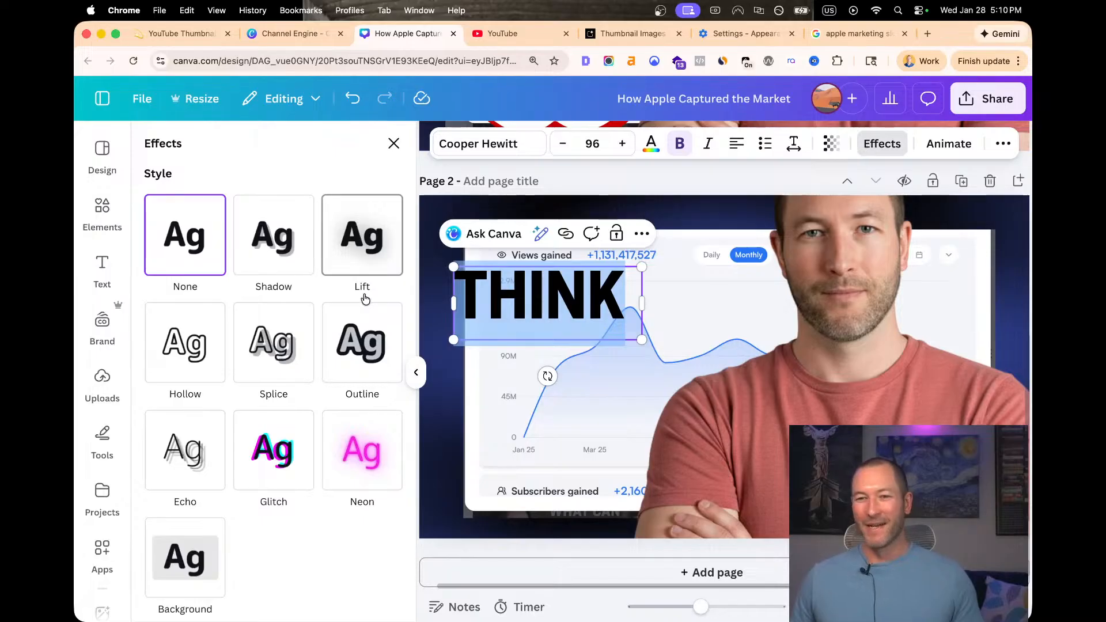
{"action": "left_click", "coordinate": [367, 239]}
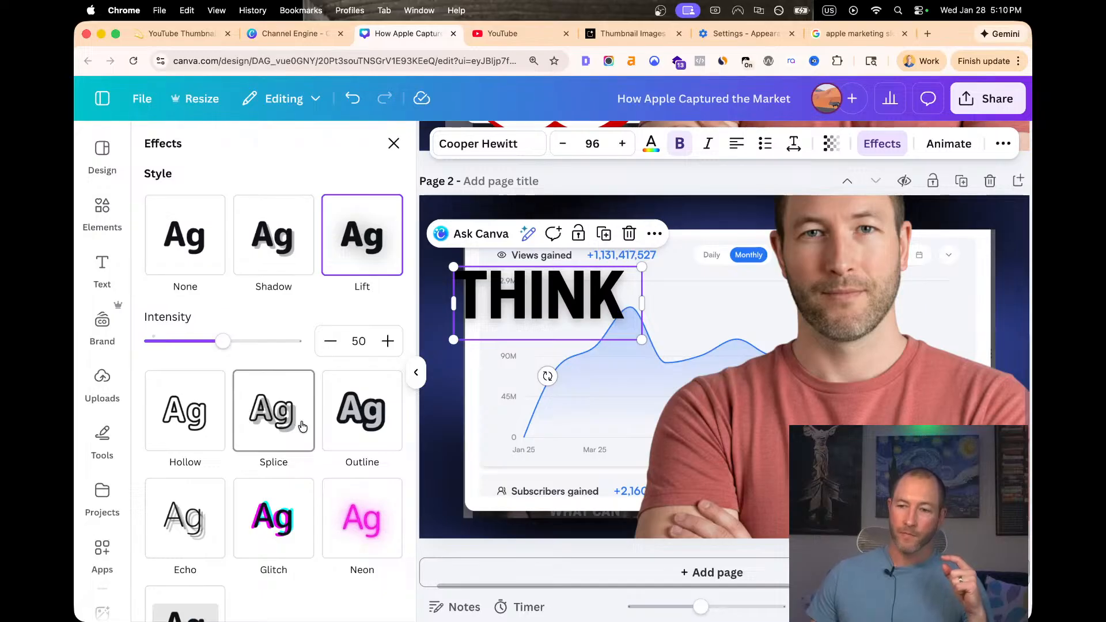
{"action": "left_click", "coordinate": [353, 424]}
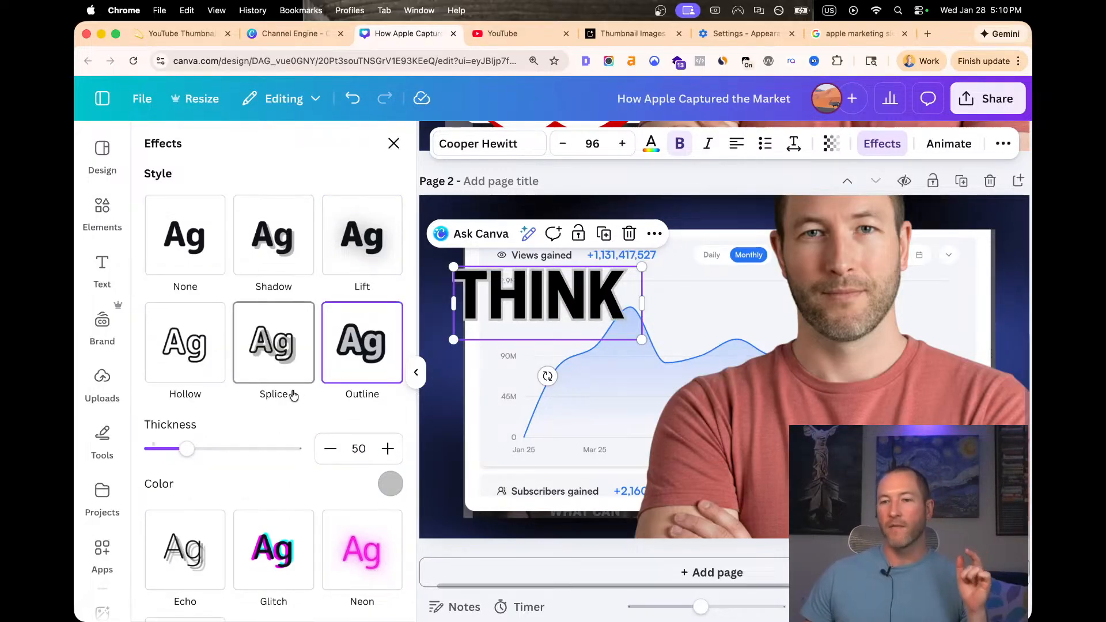
{"action": "scroll", "coordinate": [294, 395], "scroll_direction": "down", "scroll_amount": 1}
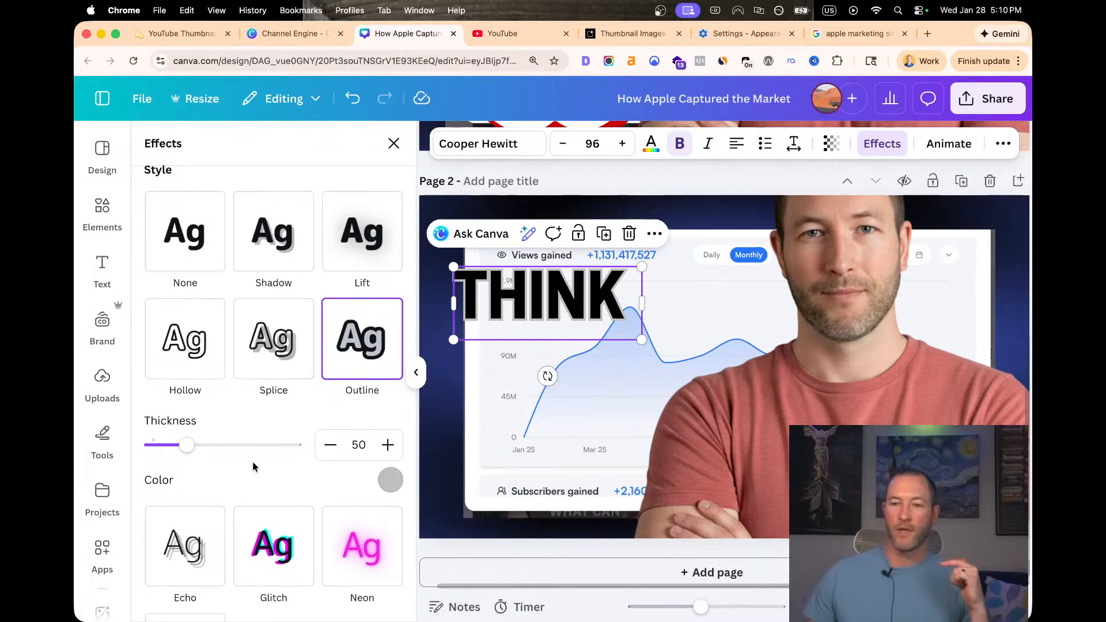
{"action": "left_click", "coordinate": [390, 481]}
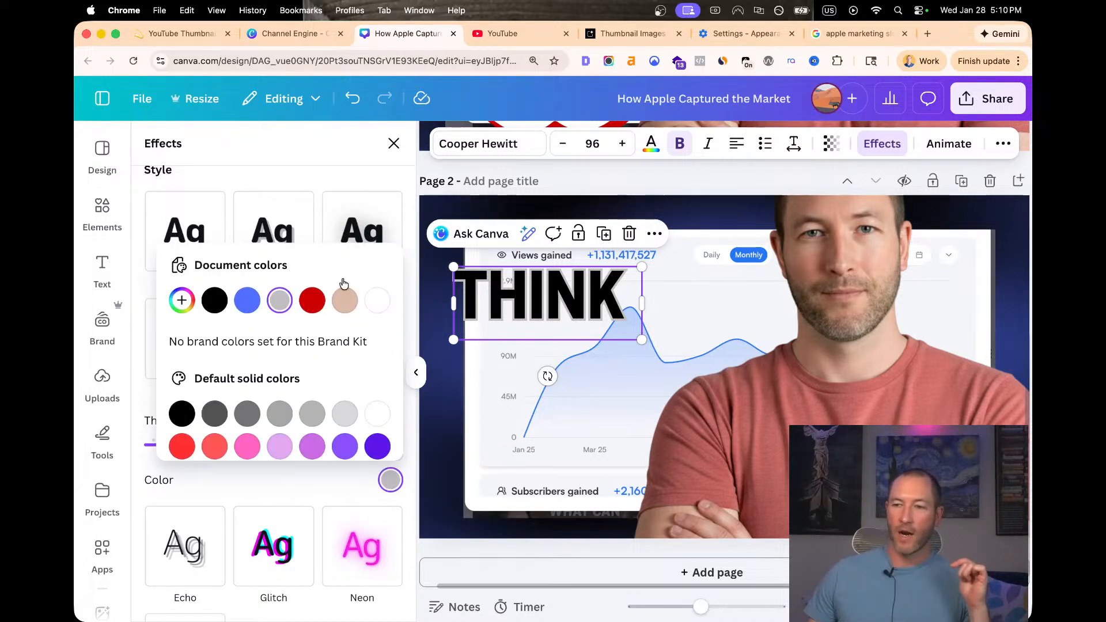
{"action": "left_click", "coordinate": [378, 308]}
{"action": "left_click", "coordinate": [215, 301]}
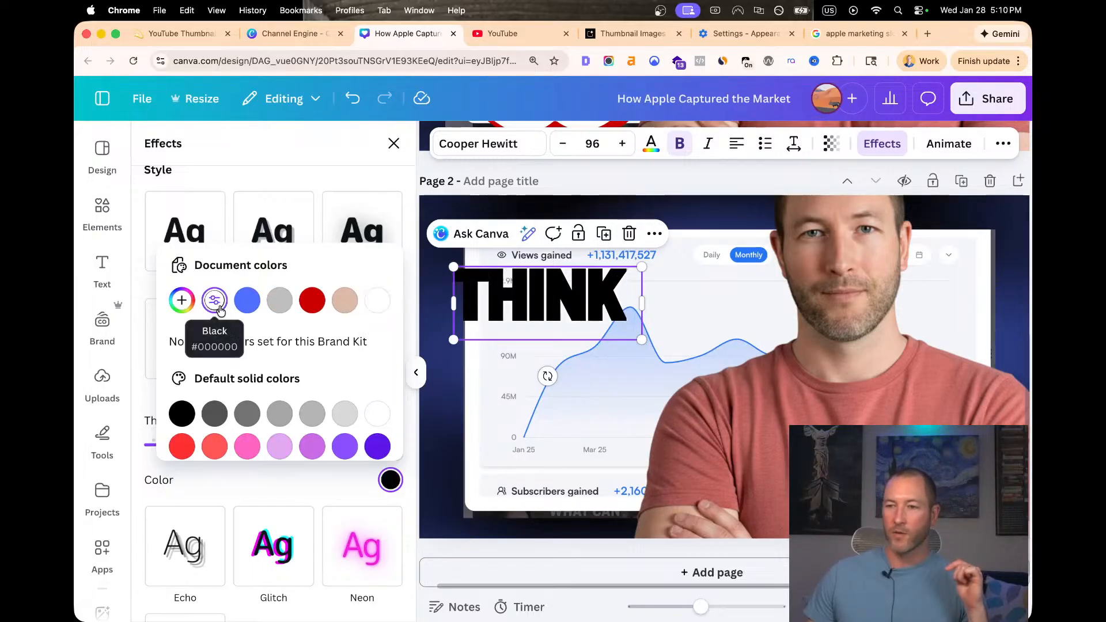
{"action": "left_click", "coordinate": [651, 143]}
{"action": "left_click", "coordinate": [355, 264]}
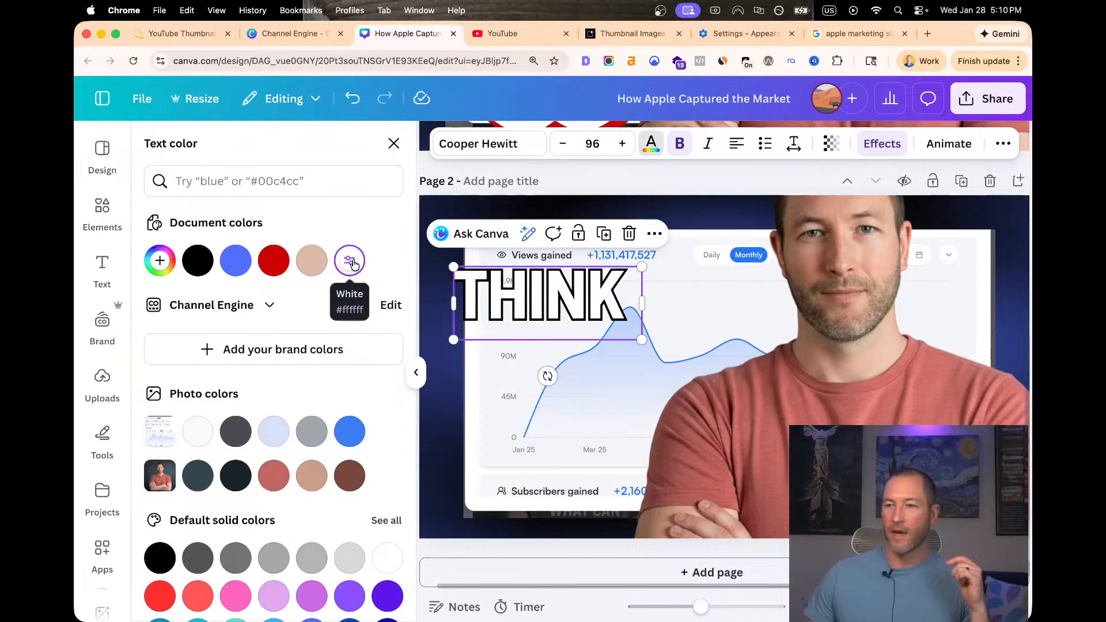
Enlarge the "THINK" headline to size 154 and move it to the upper-left corner of the chart
{"action": "left_click_drag", "start_coordinate": [641, 340], "coordinate": [757, 384]}
{"action": "left_click", "coordinate": [441, 435]}
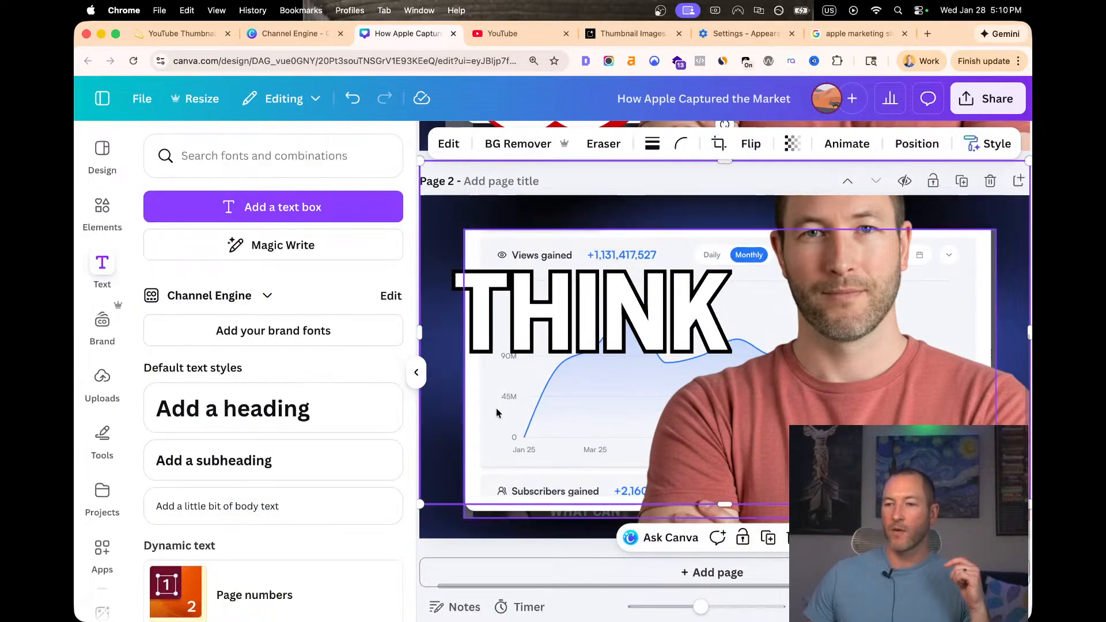
{"action": "left_click_drag", "start_coordinate": [572, 333], "coordinate": [557, 301]}
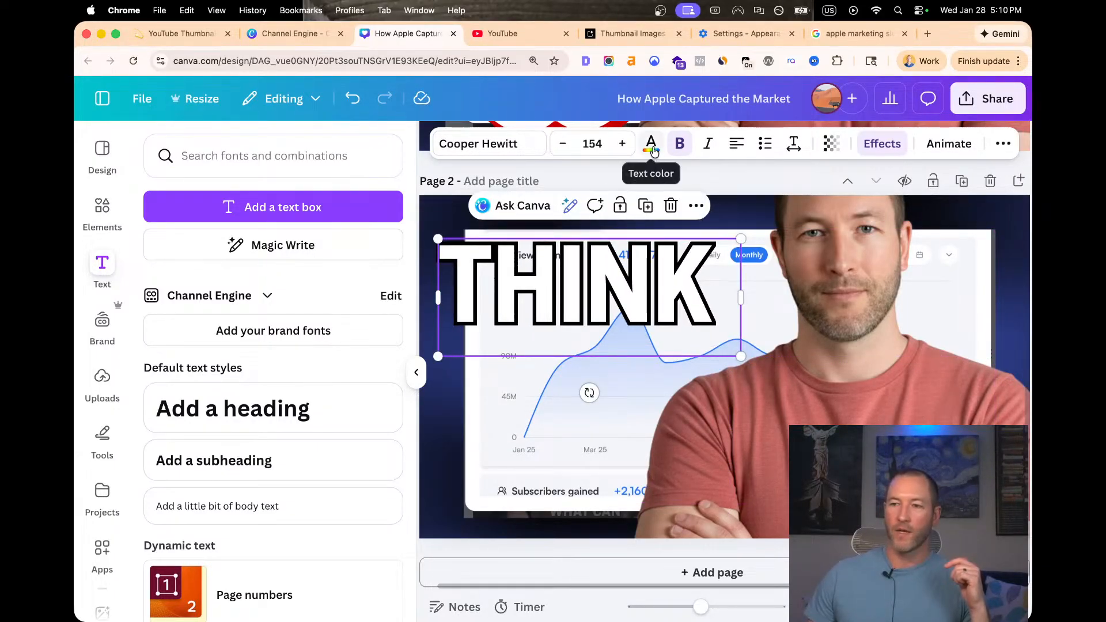
{"action": "left_click", "coordinate": [489, 399]}
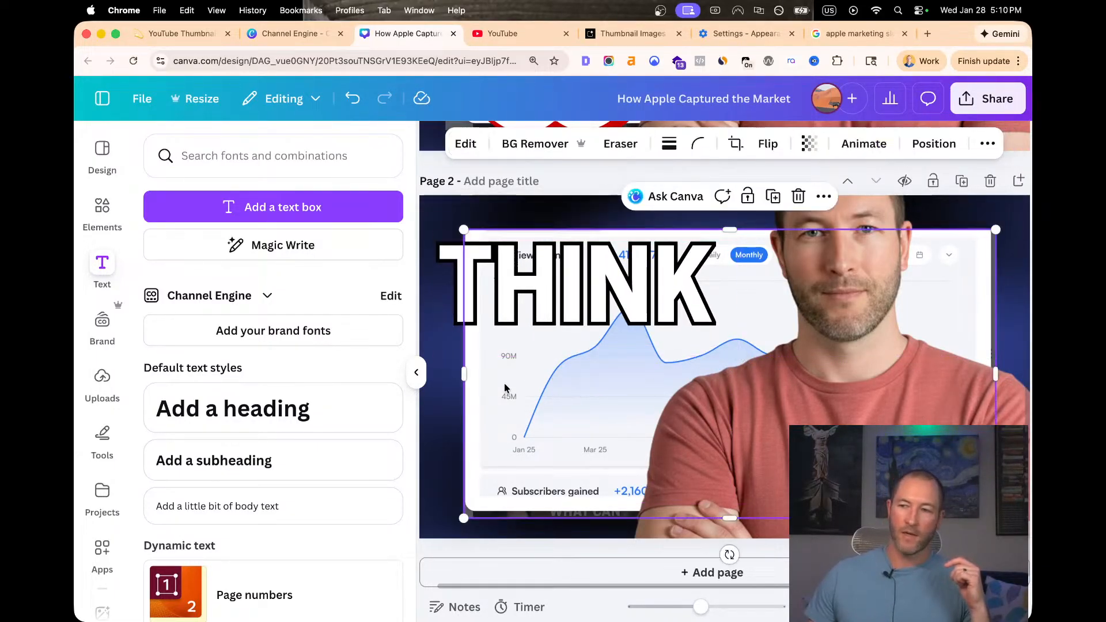
Duplicate the "THINK" headline, place the copy directly below it, and replace its text with "DIFFERENT"
{"action": "left_click", "coordinate": [505, 291]}
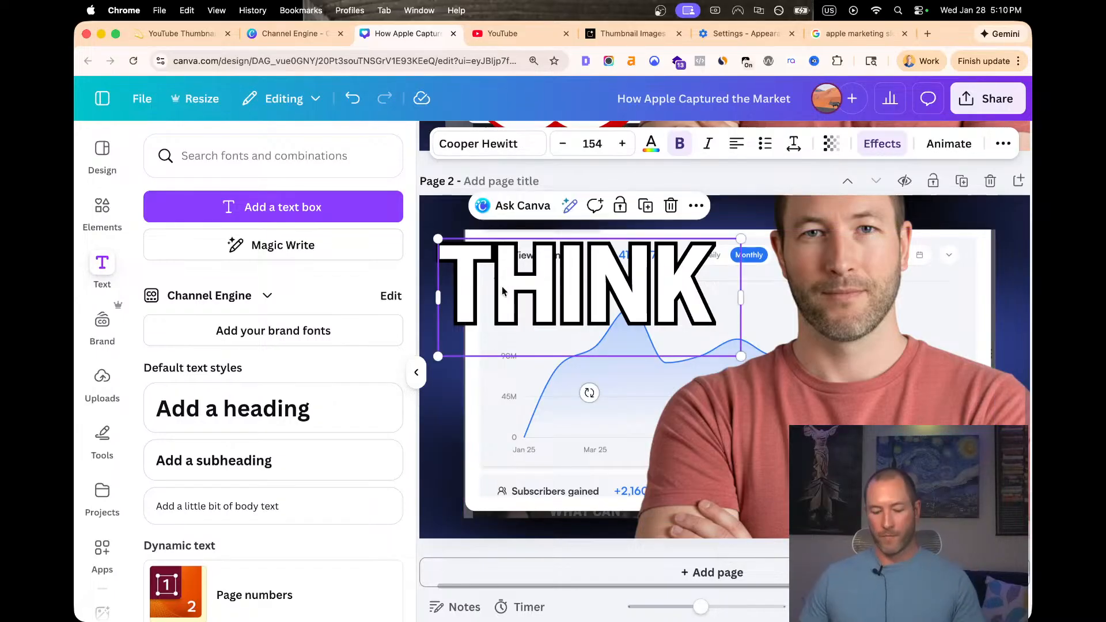
{"action": "left_click", "coordinate": [455, 304]}
{"action": "left_click", "coordinate": [535, 311]}
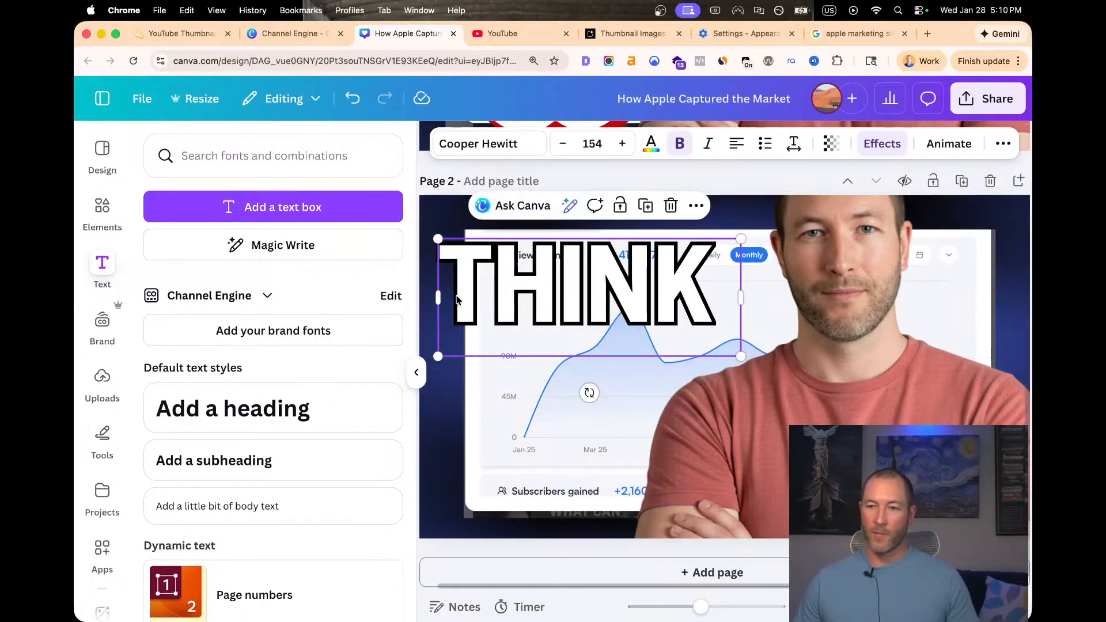
{"action": "key", "text": "super+c"}
{"action": "key", "text": "super+v"}
{"action": "left_click_drag", "start_coordinate": [535, 306], "coordinate": [534, 402]}
{"action": "double_click", "coordinate": [535, 402]}
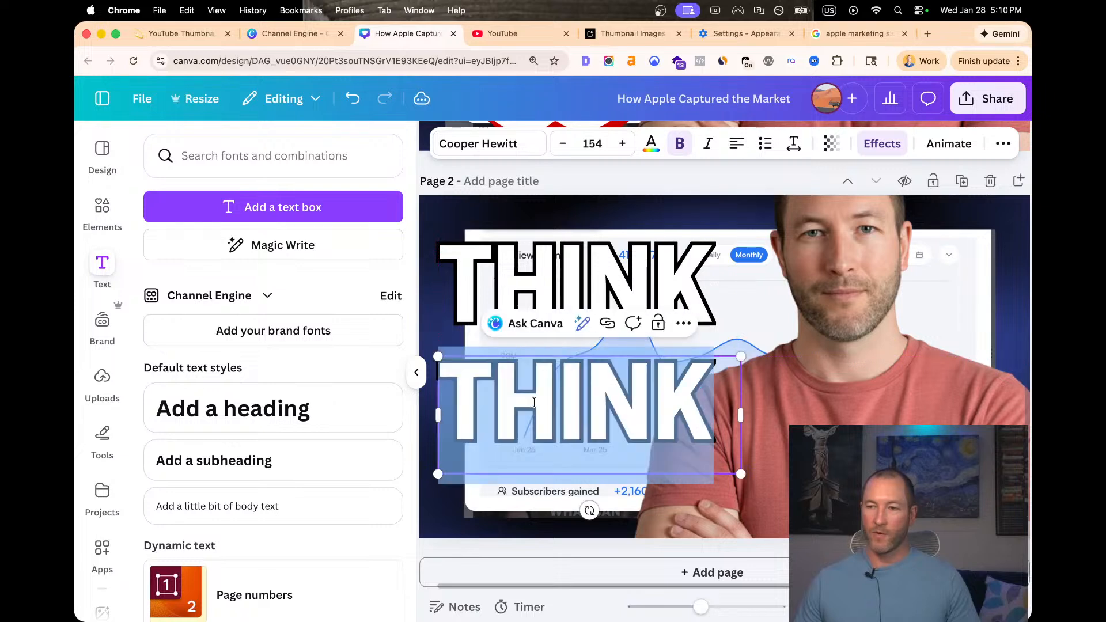
{"action": "type", "text": "DIFFERENT"}
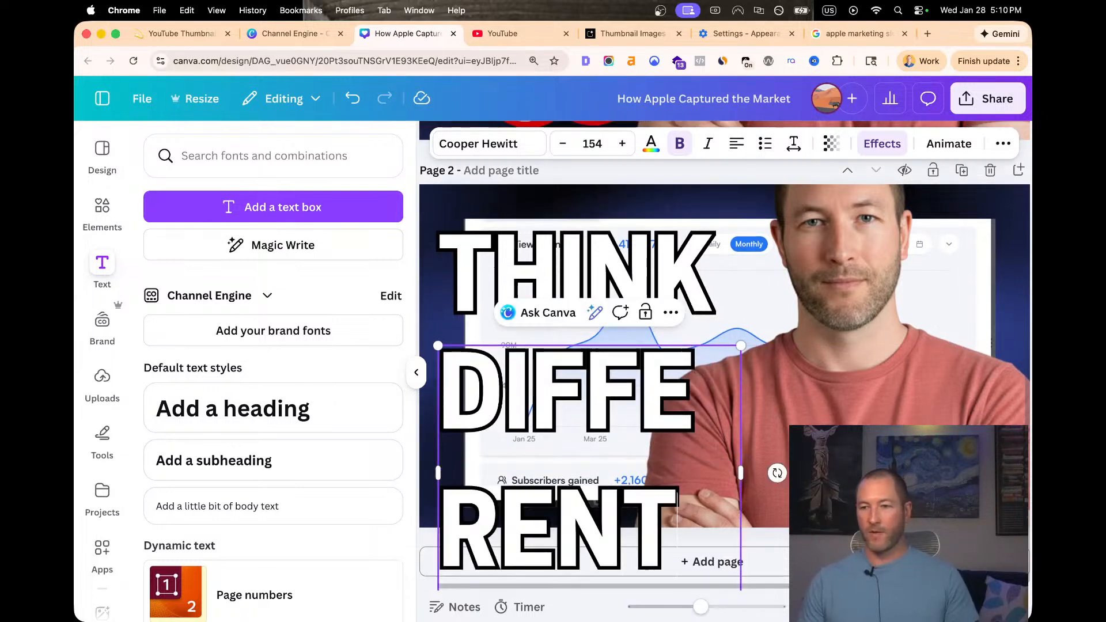
Change the "DIFFERENT" text to the Anton font and fit it on one line at size 139 in a wider box
{"action": "key", "text": "super+a"}
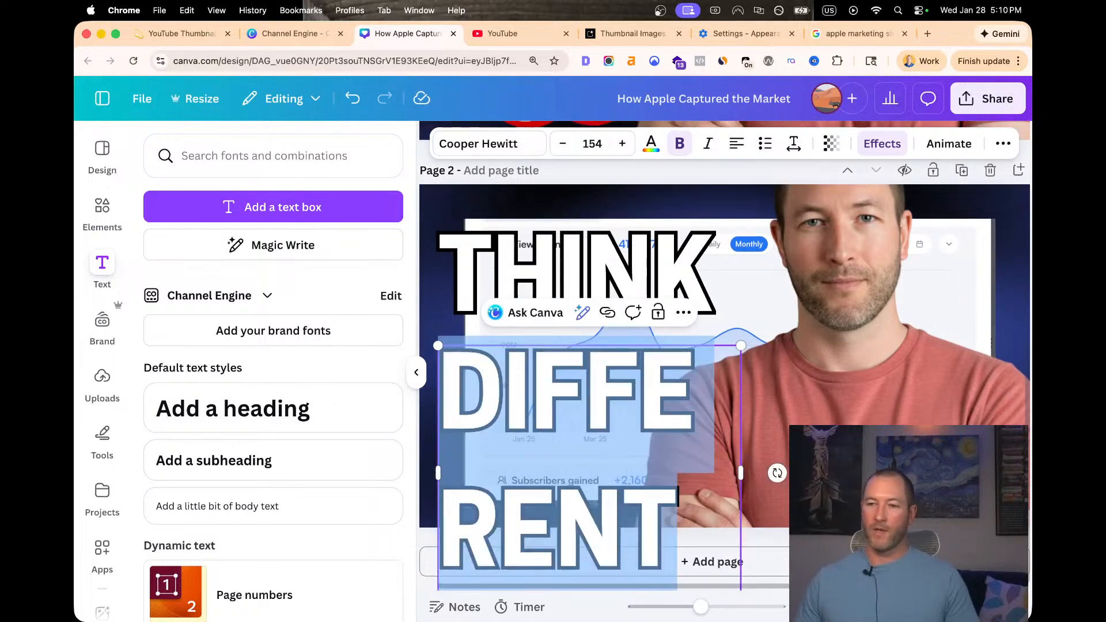
{"action": "left_click", "coordinate": [514, 146]}
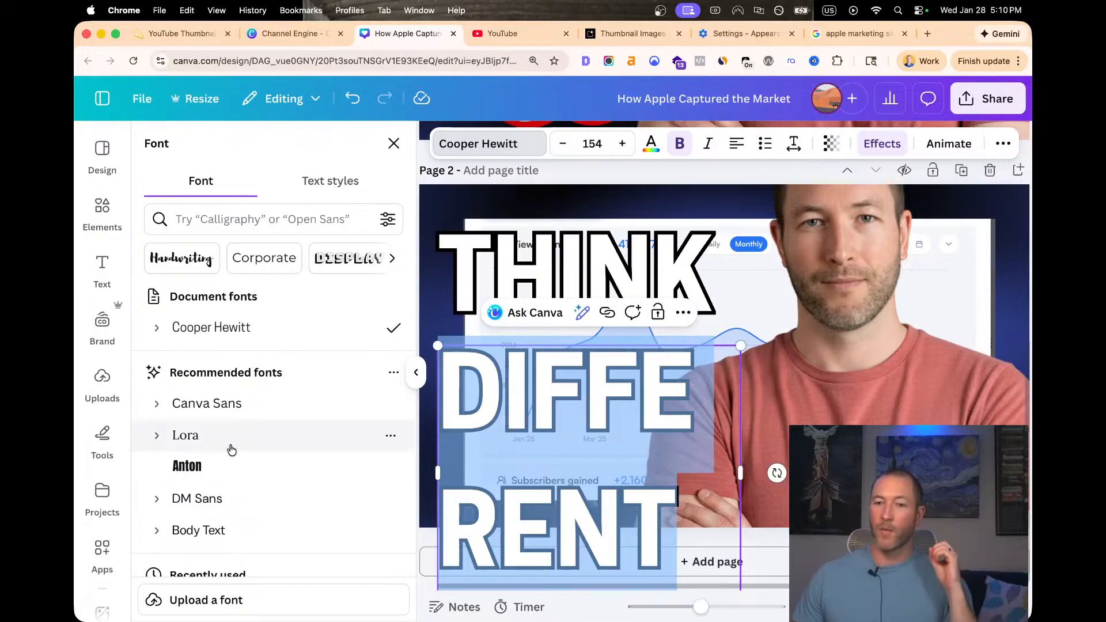
{"action": "left_click", "coordinate": [223, 466]}
{"action": "scroll", "coordinate": [226, 465], "scroll_direction": "down", "scroll_amount": 2}
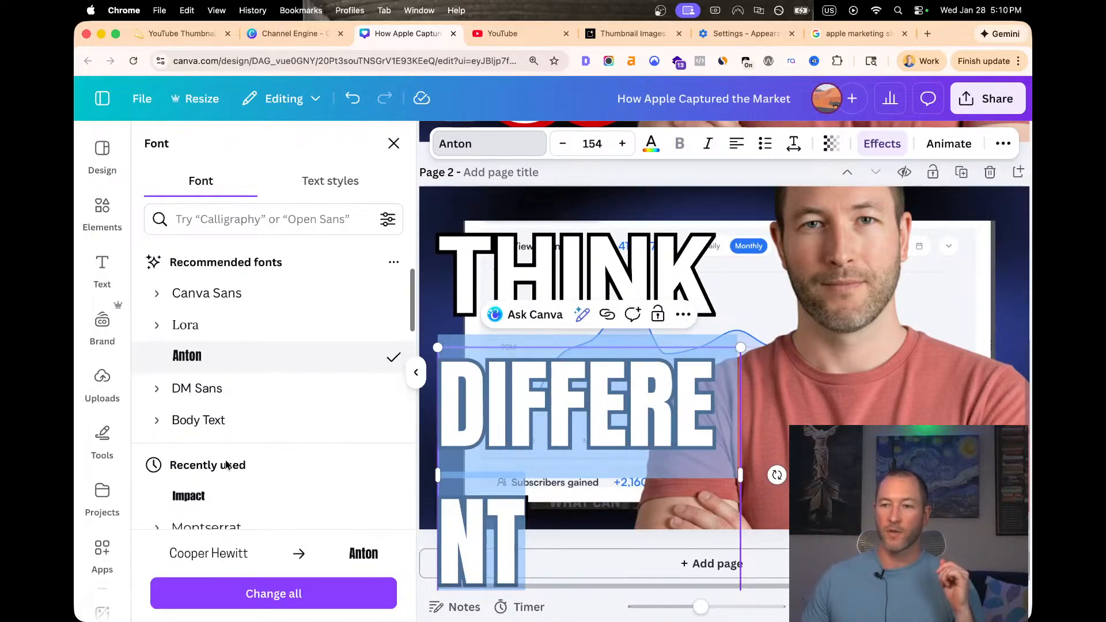
{"action": "left_click_drag", "start_coordinate": [741, 480], "coordinate": [817, 454]}
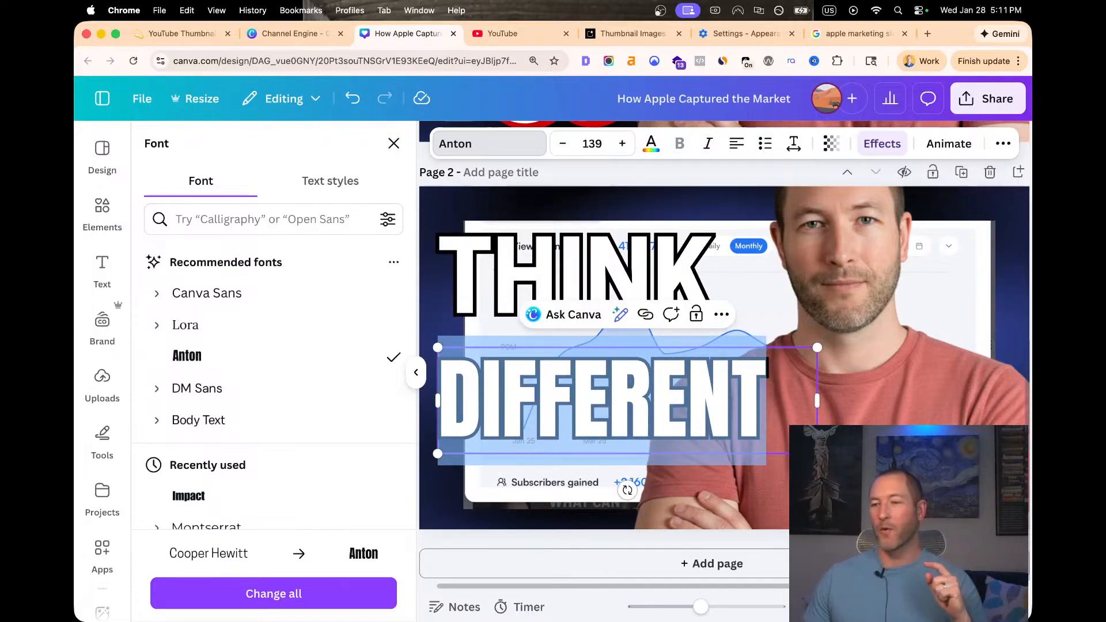
{"action": "key", "text": "Escape"}
{"action": "left_click", "coordinate": [434, 537]}
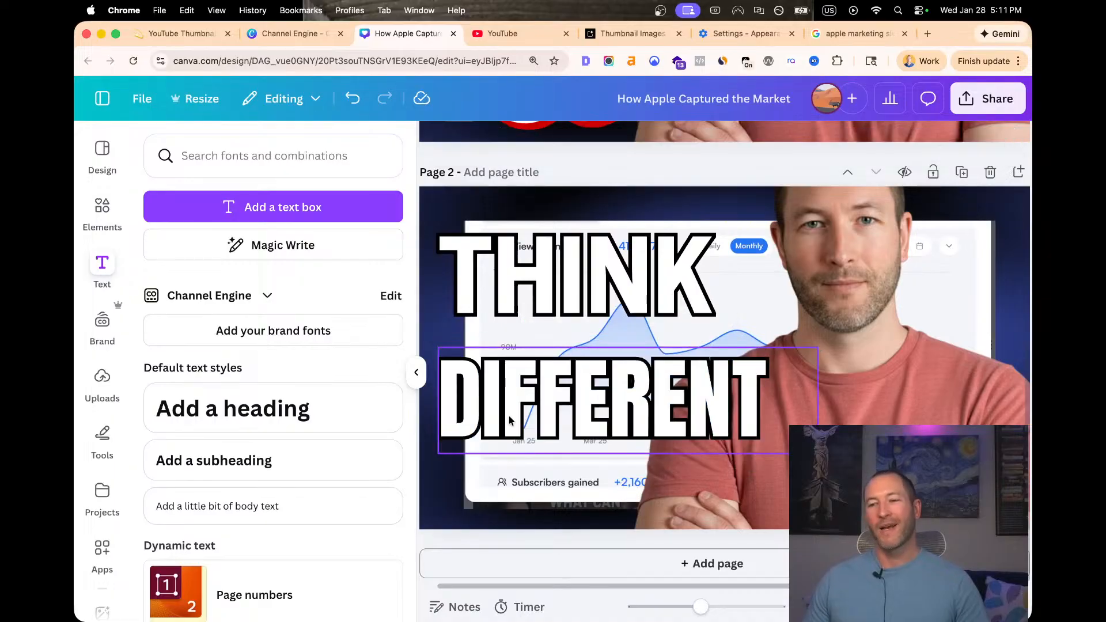
Shift the "DIFFERENT" text slightly to the right and replace its outline with a Background effect at roundness 50
{"action": "left_click", "coordinate": [512, 404]}
{"action": "mouse_move", "coordinate": [512, 404]}
{"action": "left_mouse_down"}
{"action": "mouse_move", "coordinate": [523, 416]}
{"action": "mouse_move", "coordinate": [528, 405]}
{"action": "left_mouse_up"}
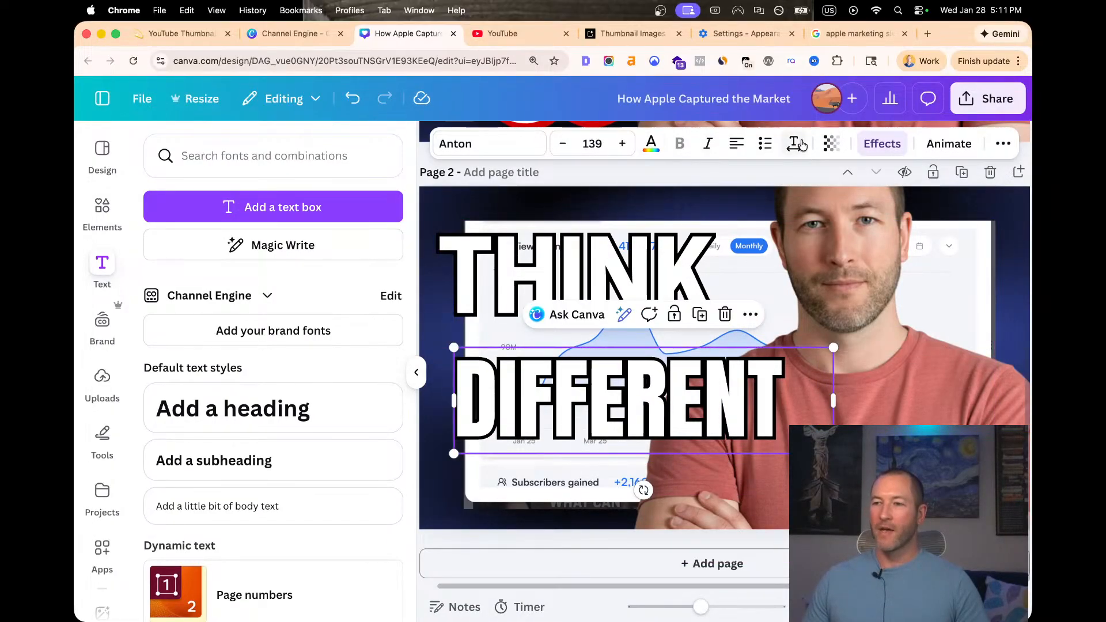
{"action": "left_click", "coordinate": [880, 144]}
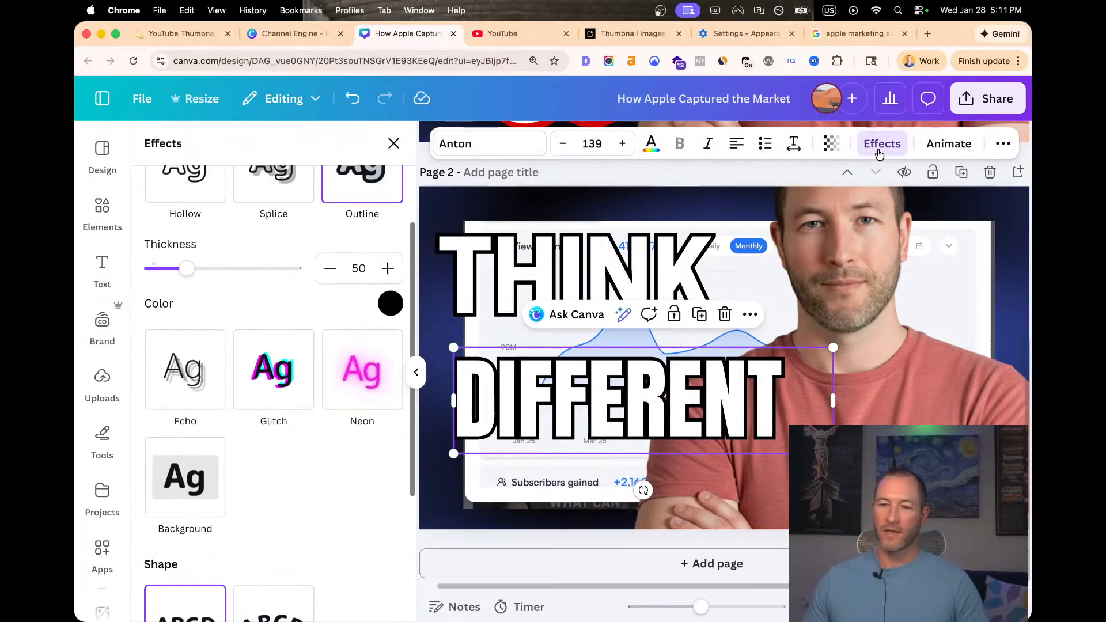
{"action": "left_click", "coordinate": [196, 478]}
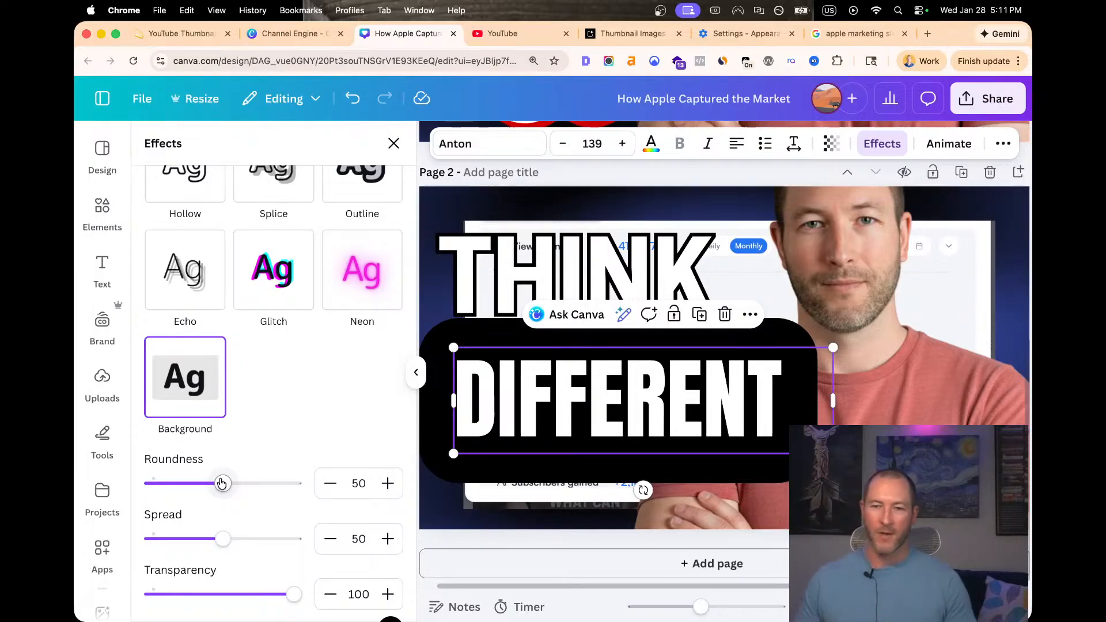
{"action": "left_click_drag", "start_coordinate": [222, 482], "coordinate": [75, 483]}
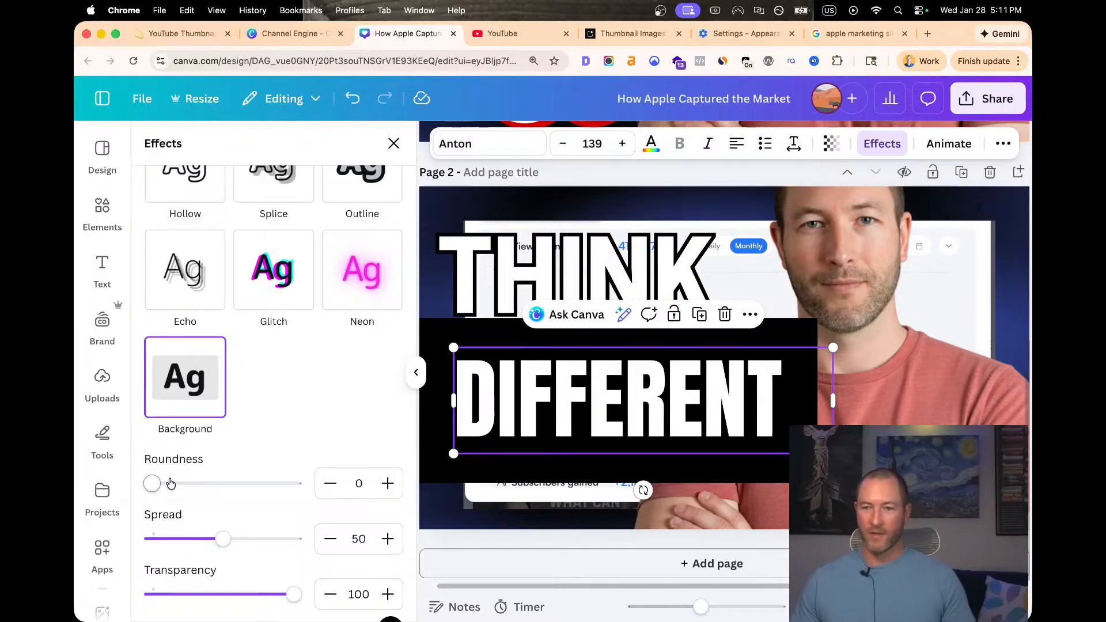
{"action": "left_click_drag", "start_coordinate": [153, 484], "coordinate": [222, 491]}
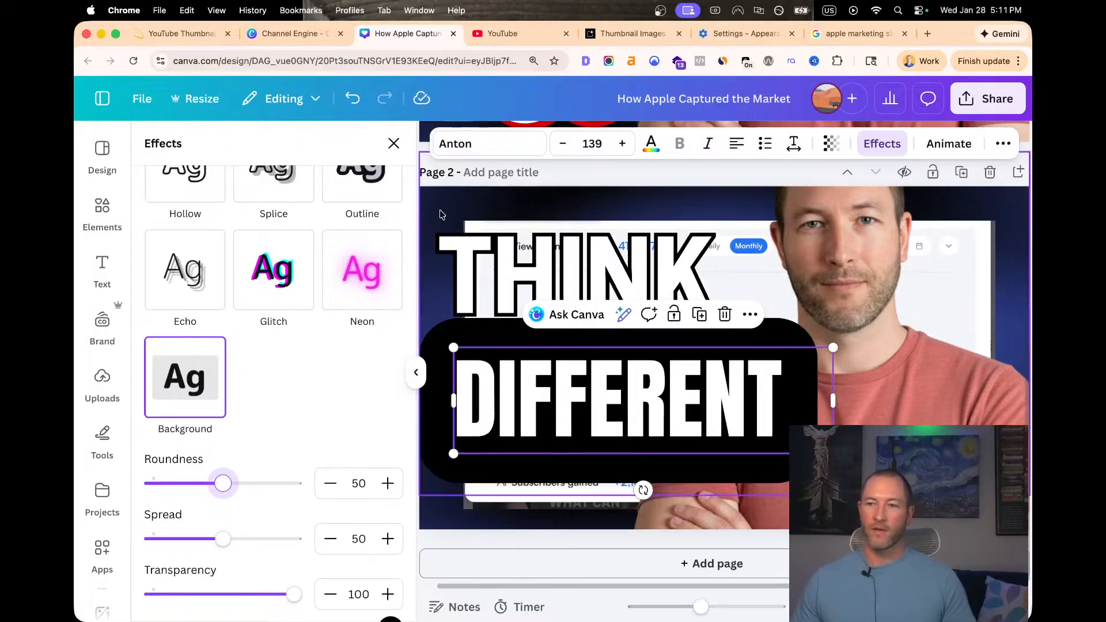
Color the background behind "DIFFERENT" yellow and set both its roundness and spread to 0
{"action": "scroll", "coordinate": [336, 458], "scroll_direction": "down", "scroll_amount": 3}
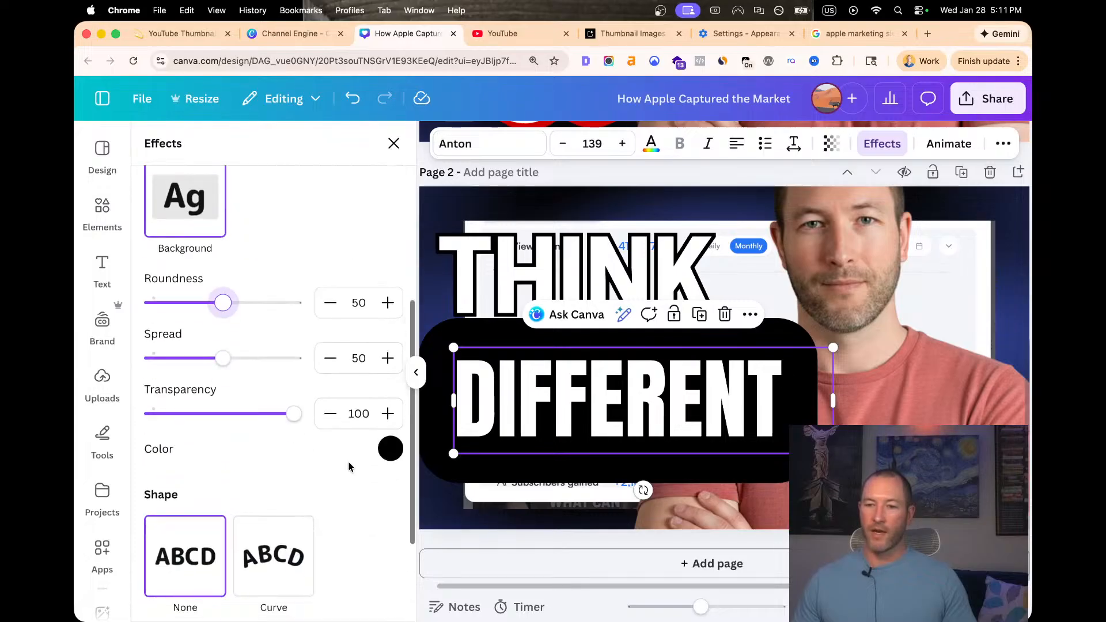
{"action": "left_click", "coordinate": [391, 449]}
{"action": "scroll", "coordinate": [247, 383], "scroll_direction": "down", "scroll_amount": 2}
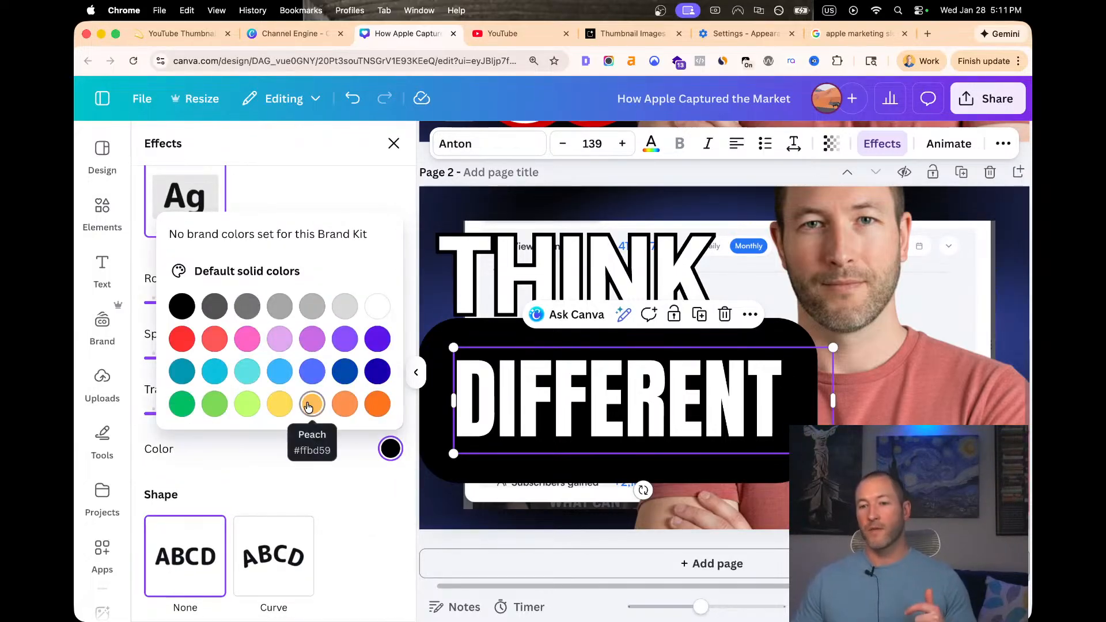
{"action": "left_click", "coordinate": [281, 407]}
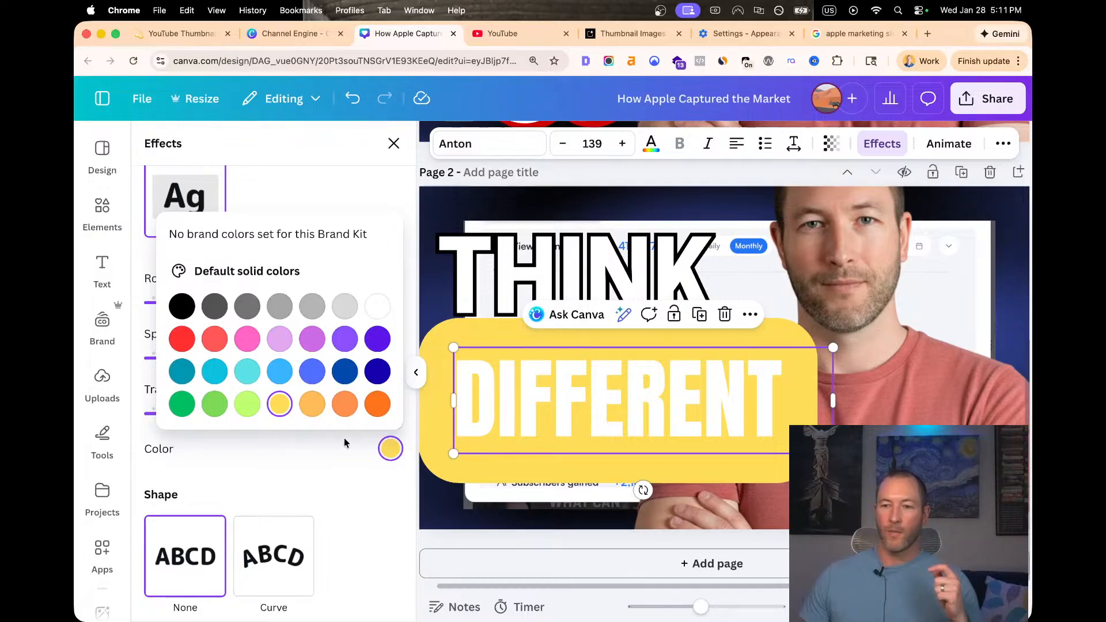
{"action": "left_click", "coordinate": [328, 459]}
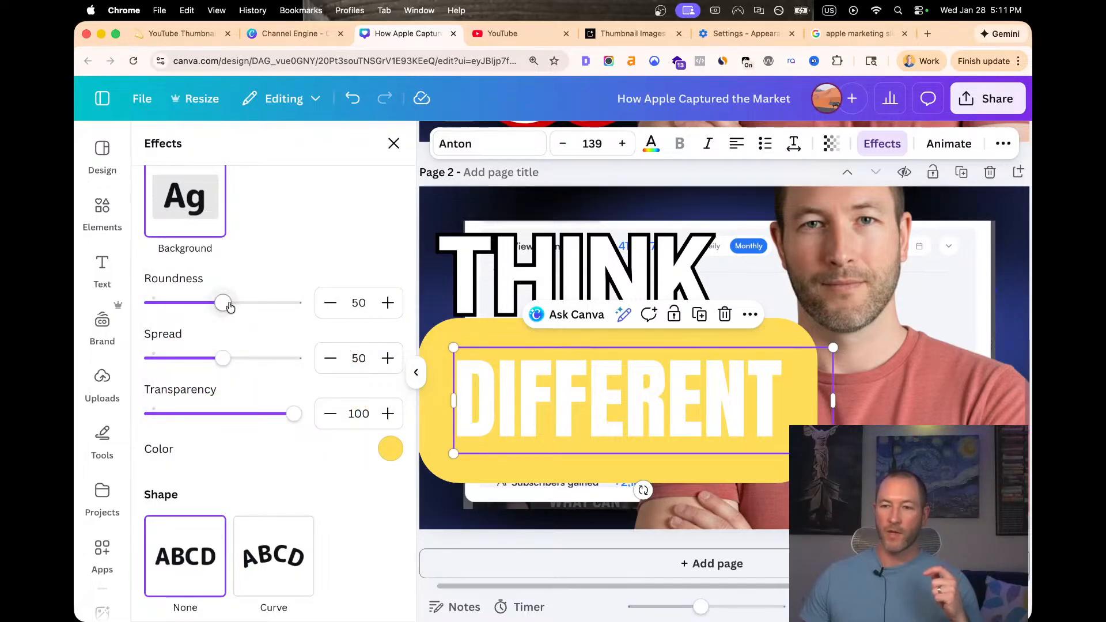
{"action": "left_click_drag", "start_coordinate": [229, 306], "coordinate": [152, 304]}
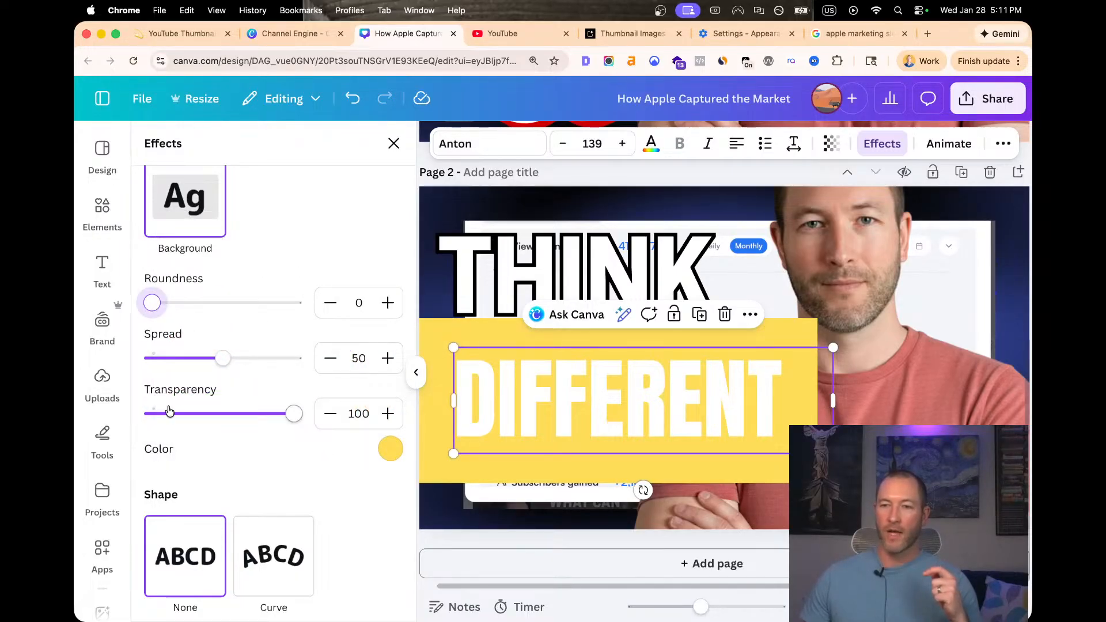
{"action": "left_click_drag", "start_coordinate": [218, 370], "coordinate": [150, 370]}
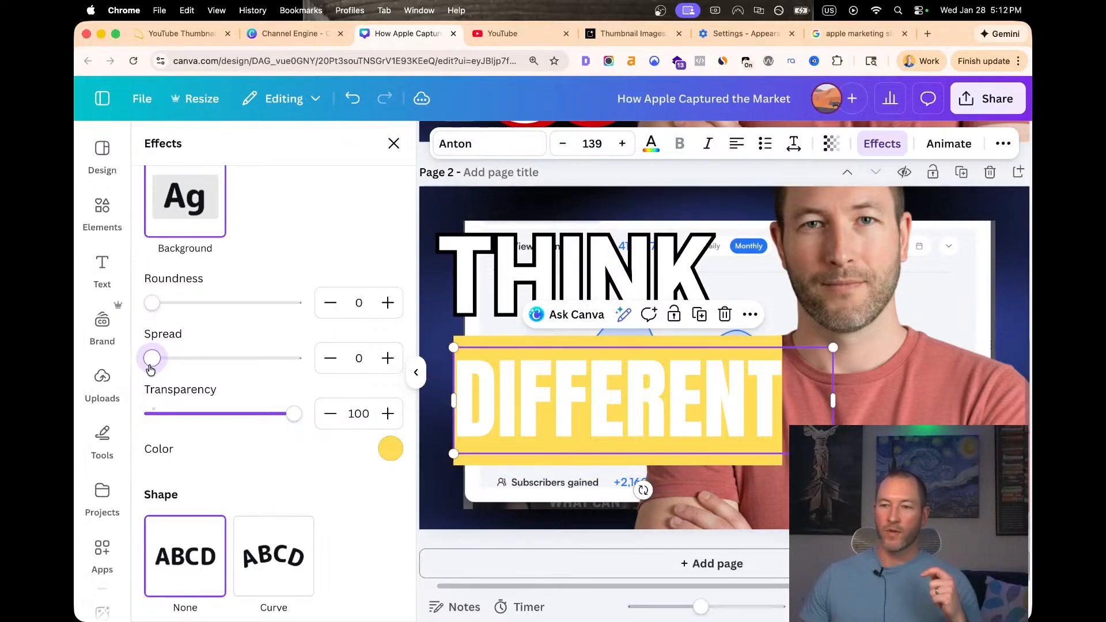
Pad "DIFFERENT" with a space on each side and set its text color to black (#000000)
{"action": "double_click", "coordinate": [493, 393]}
{"action": "left_click", "coordinate": [493, 392]}
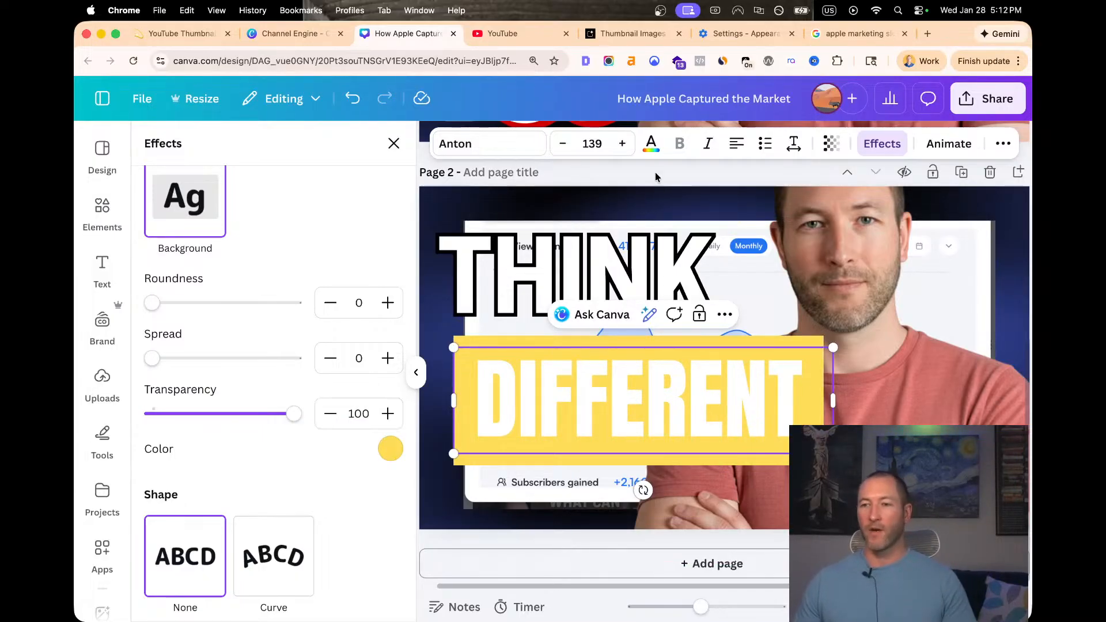
{"action": "left_click", "coordinate": [651, 146]}
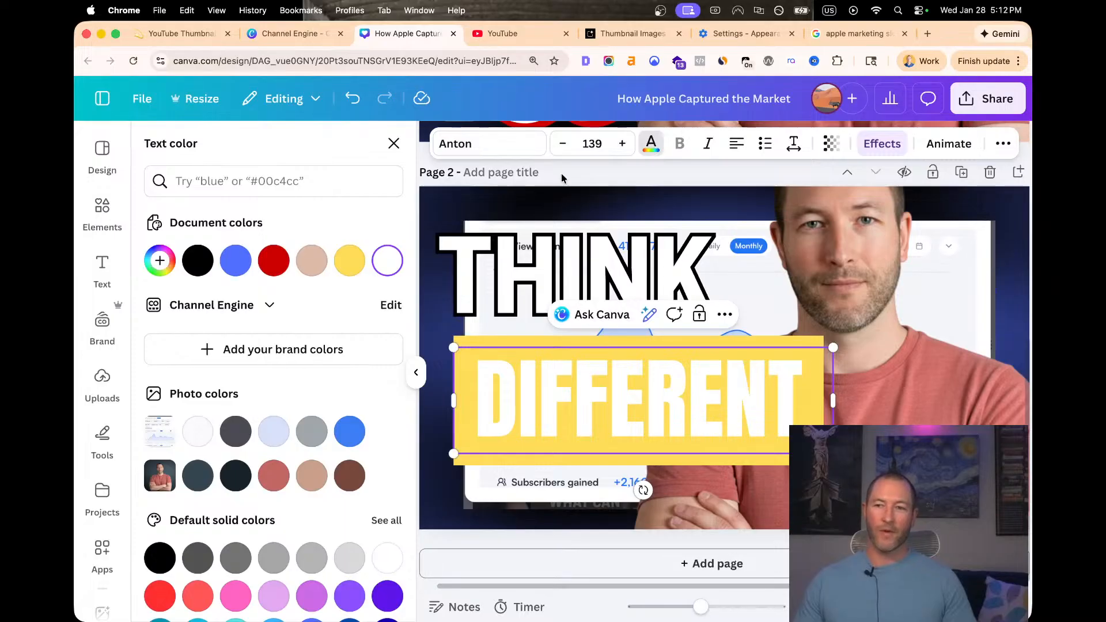
{"action": "left_click", "coordinate": [198, 265]}
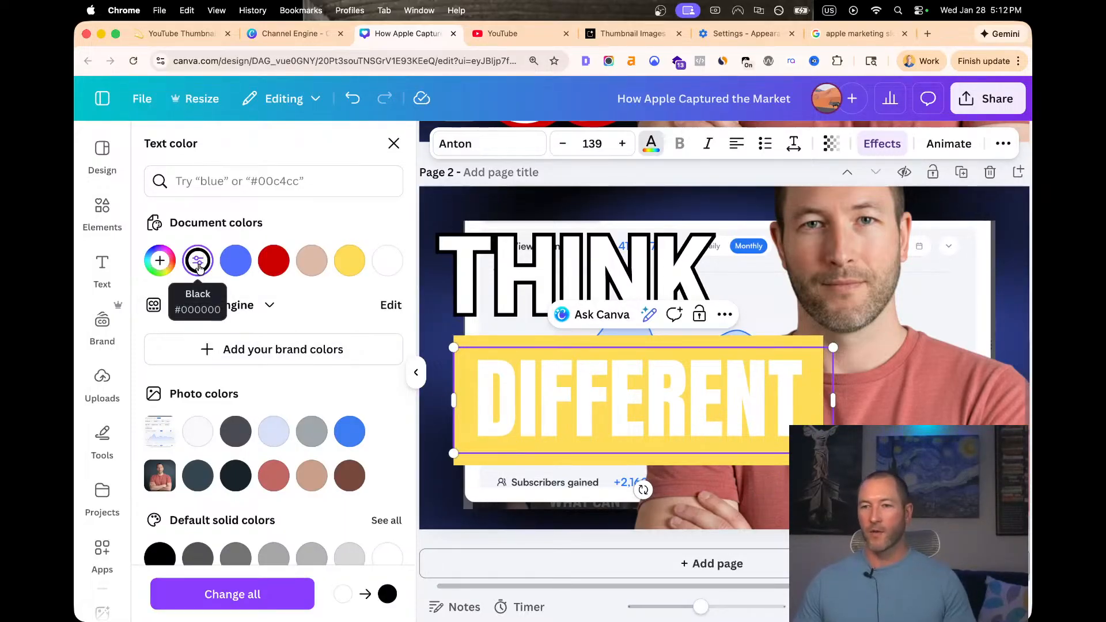
{"action": "double_click", "coordinate": [535, 385]}
{"action": "left_click", "coordinate": [199, 260]}
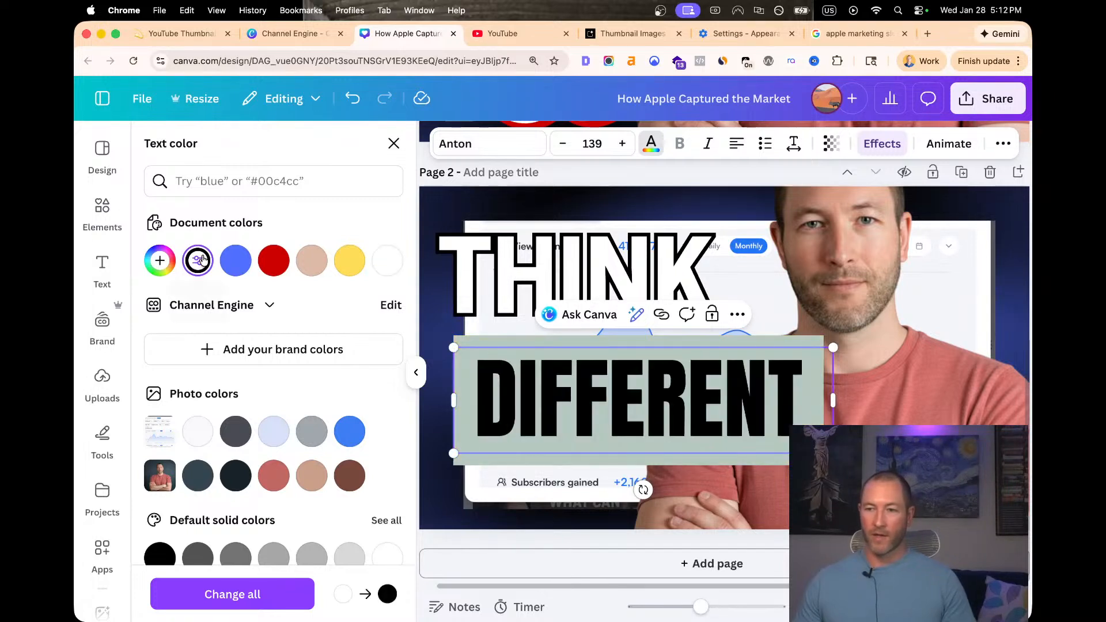
Compare both thumbnail pages at reduced and enlarged sizes, with the side panel collapsed, to judge the headline's readability
{"action": "left_click", "coordinate": [899, 372]}
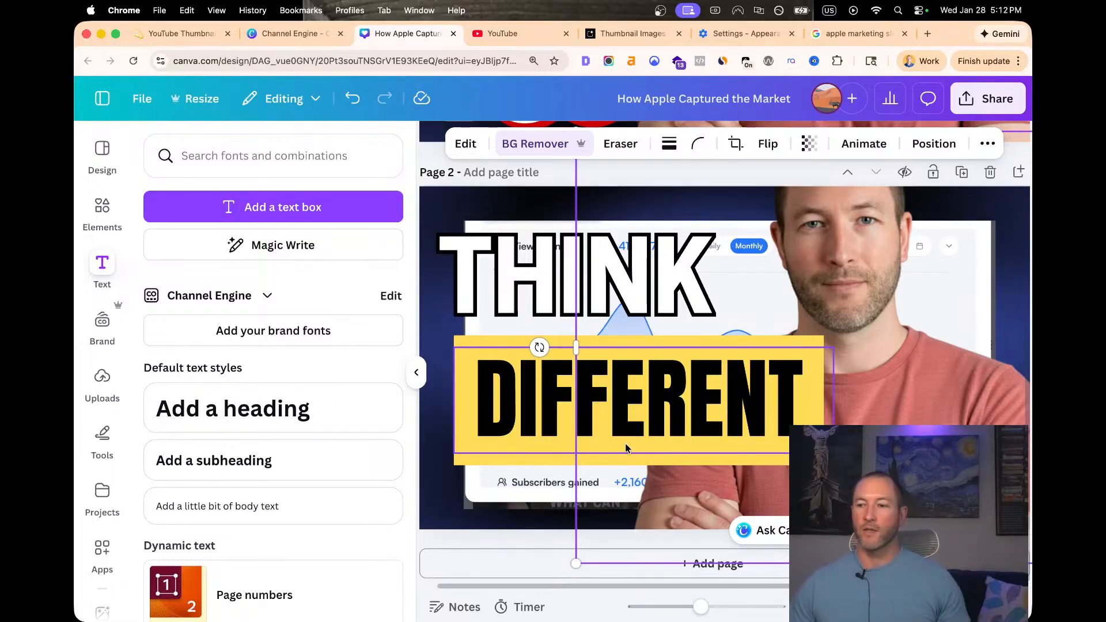
{"action": "scroll", "coordinate": [656, 434], "scroll_direction": "down", "scroll_amount": 5}
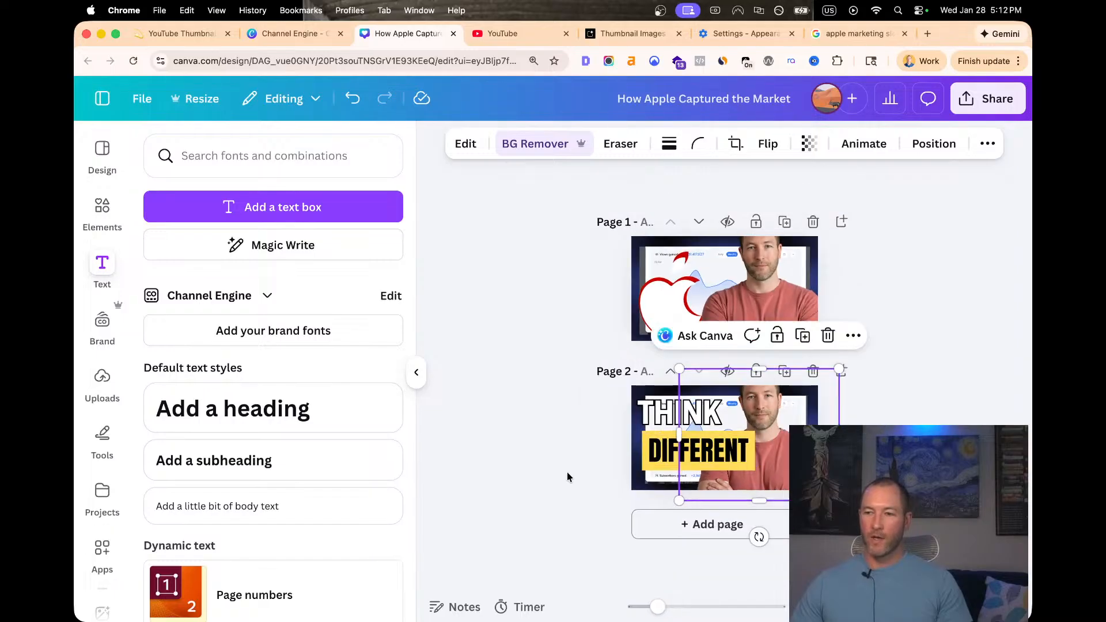
{"action": "left_click", "coordinate": [537, 504]}
{"action": "scroll", "coordinate": [665, 488], "scroll_direction": "down", "scroll_amount": 3}
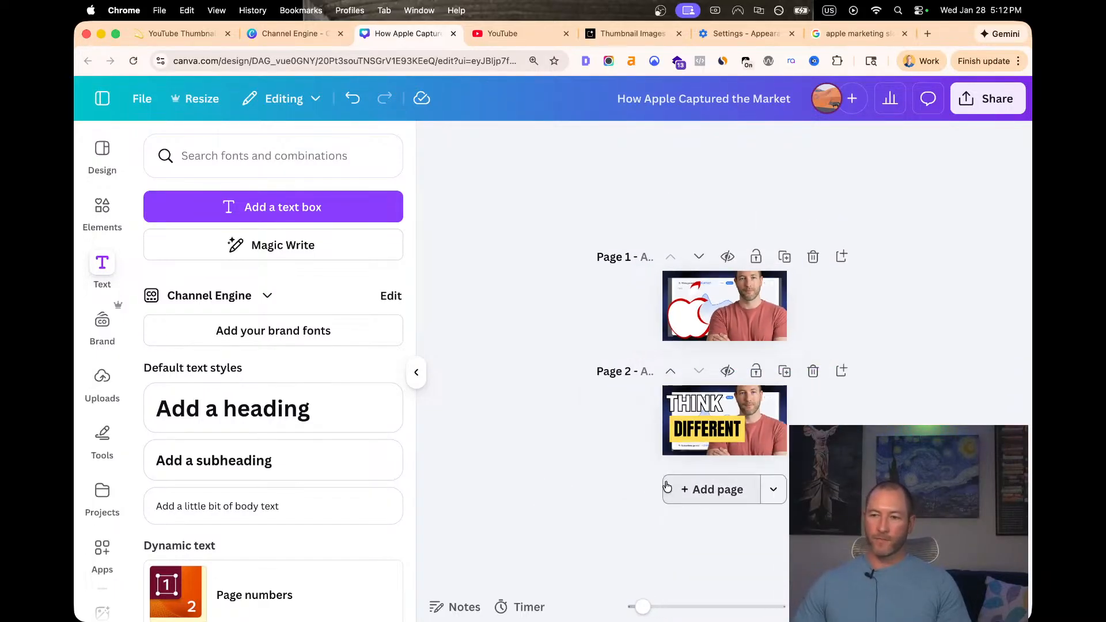
{"action": "scroll", "coordinate": [667, 486], "scroll_direction": "up", "scroll_amount": 4}
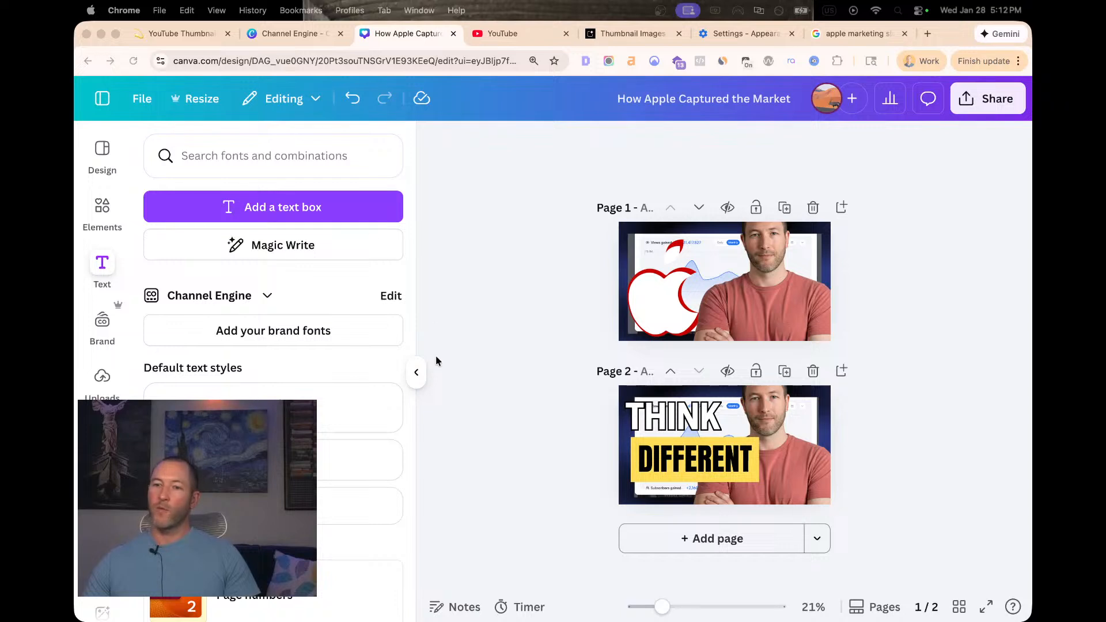
{"action": "left_click", "coordinate": [418, 373]}
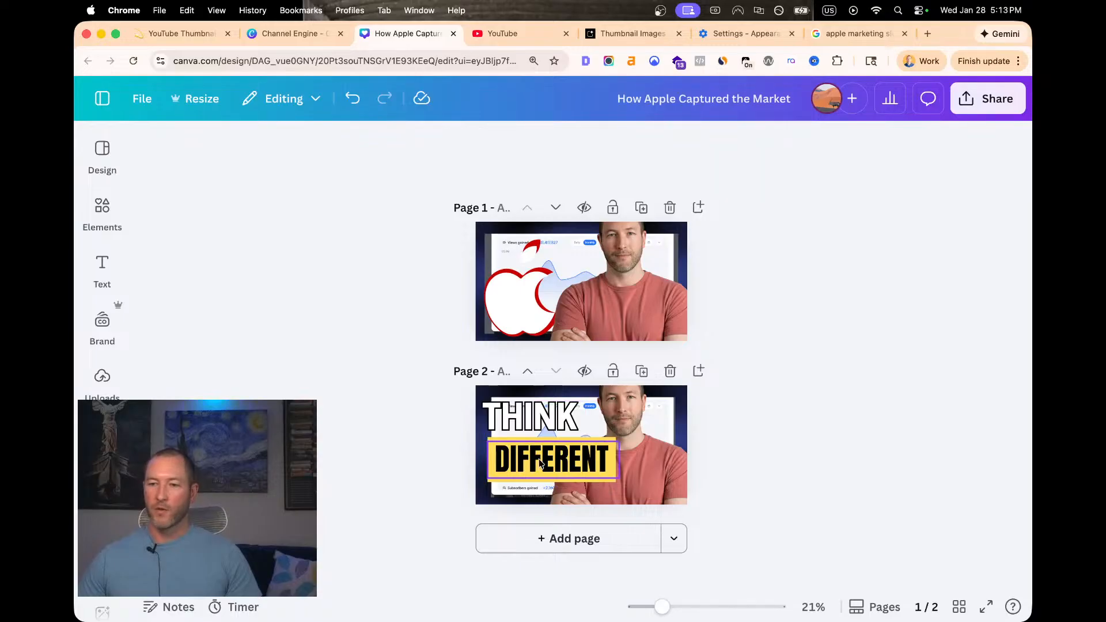
{"action": "scroll", "coordinate": [541, 463], "scroll_direction": "up", "scroll_amount": 5}
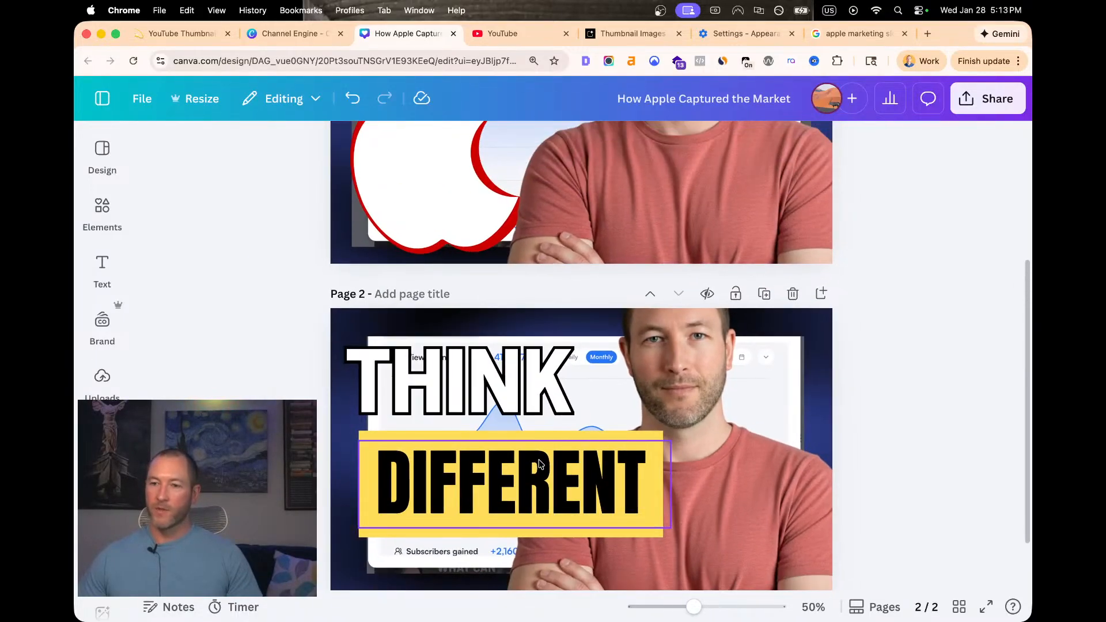
{"action": "scroll", "coordinate": [542, 464], "scroll_direction": "down", "scroll_amount": 2}
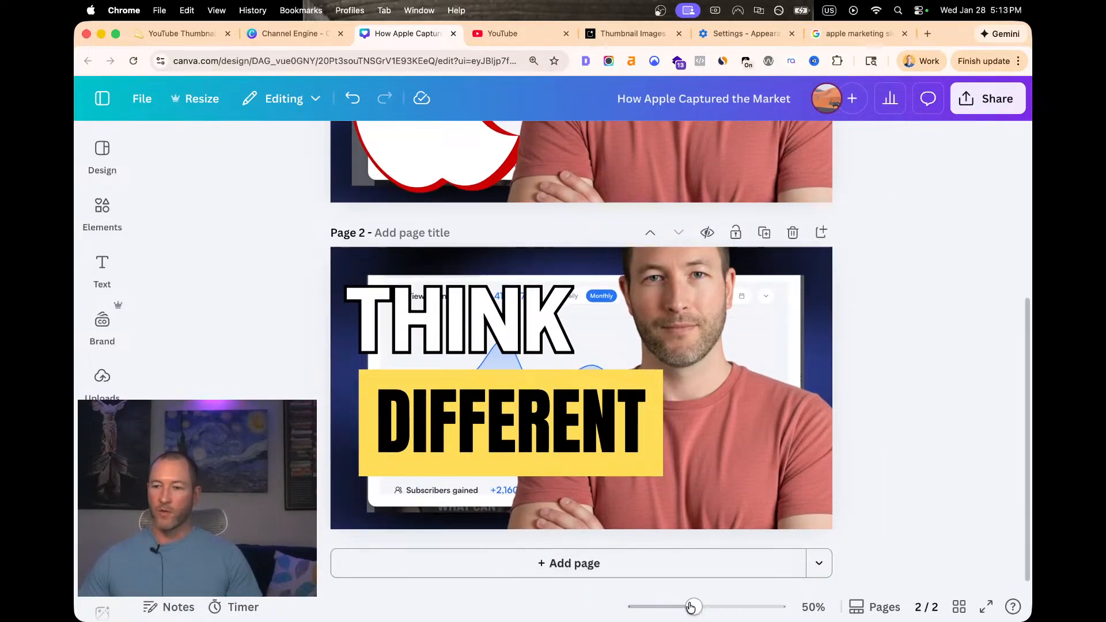
{"action": "mouse_move", "coordinate": [691, 607]}
{"action": "left_mouse_down"}
{"action": "mouse_move", "coordinate": [704, 606]}
{"action": "mouse_move", "coordinate": [684, 606]}
{"action": "left_mouse_up"}
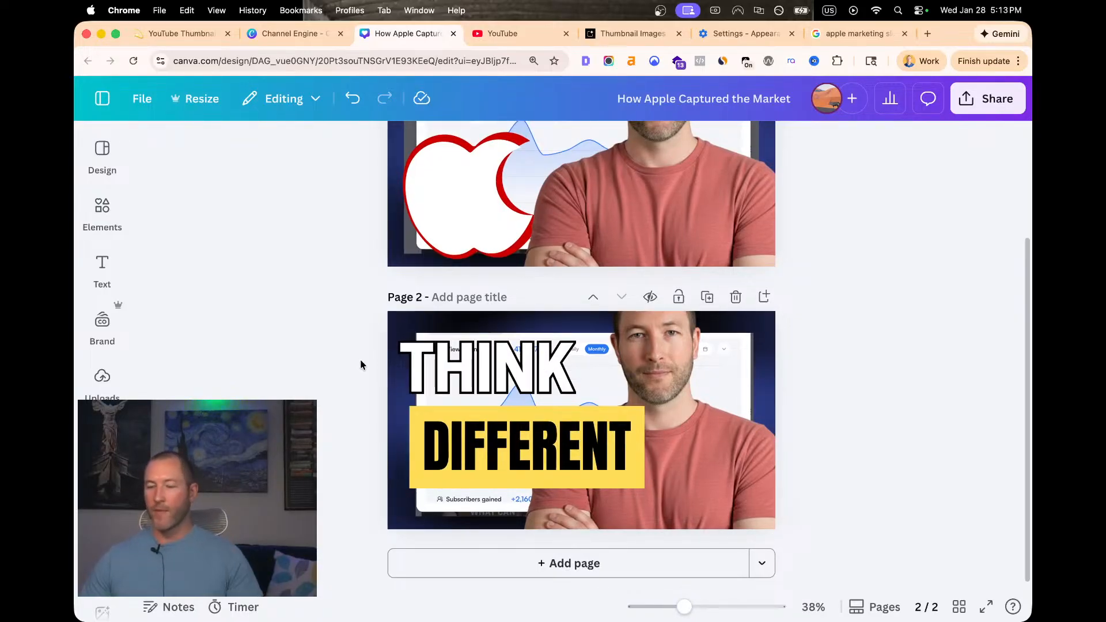
{"action": "scroll", "coordinate": [361, 364], "scroll_direction": "down", "scroll_amount": 3}
{"action": "scroll", "coordinate": [360, 365], "scroll_direction": "up", "scroll_amount": 6}
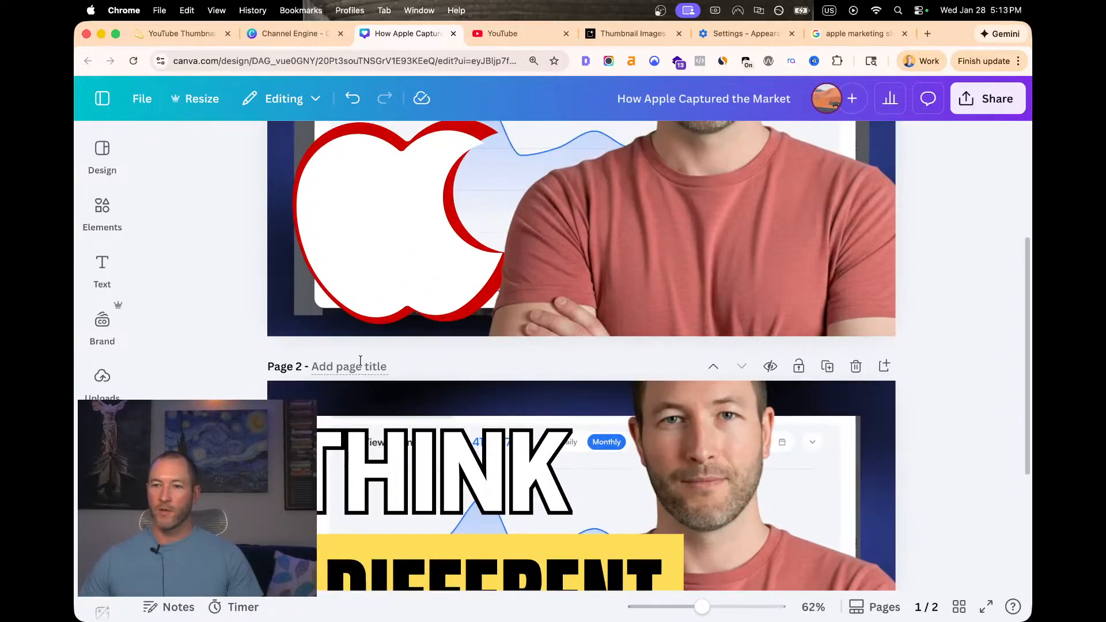
{"action": "scroll", "coordinate": [361, 364], "scroll_direction": "down", "scroll_amount": 6}
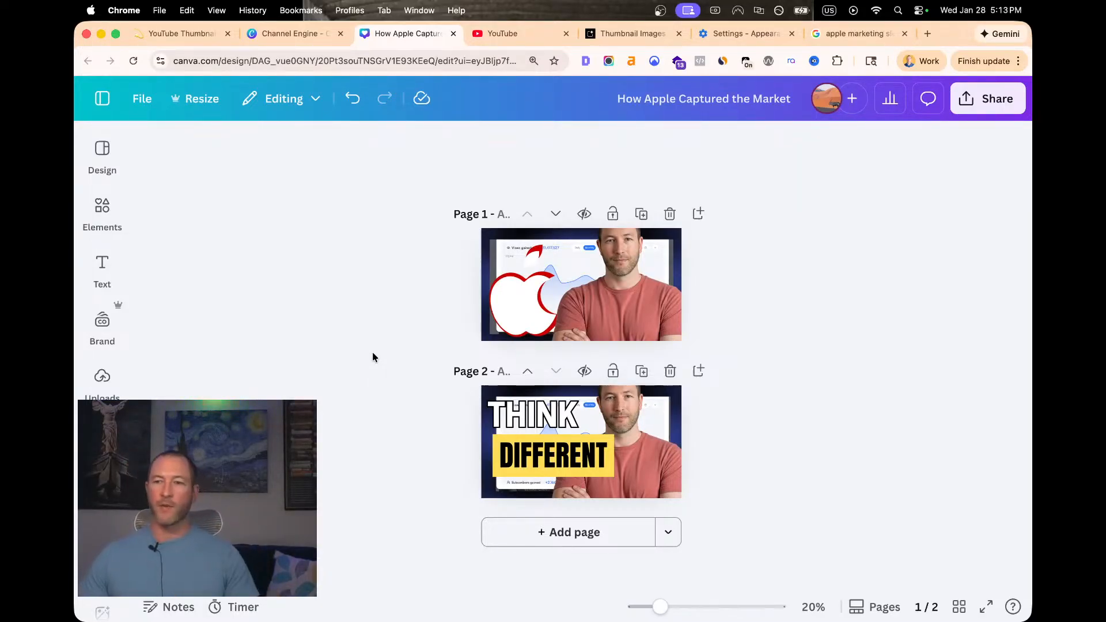
{"action": "scroll", "coordinate": [372, 351], "scroll_direction": "up", "scroll_amount": 5}
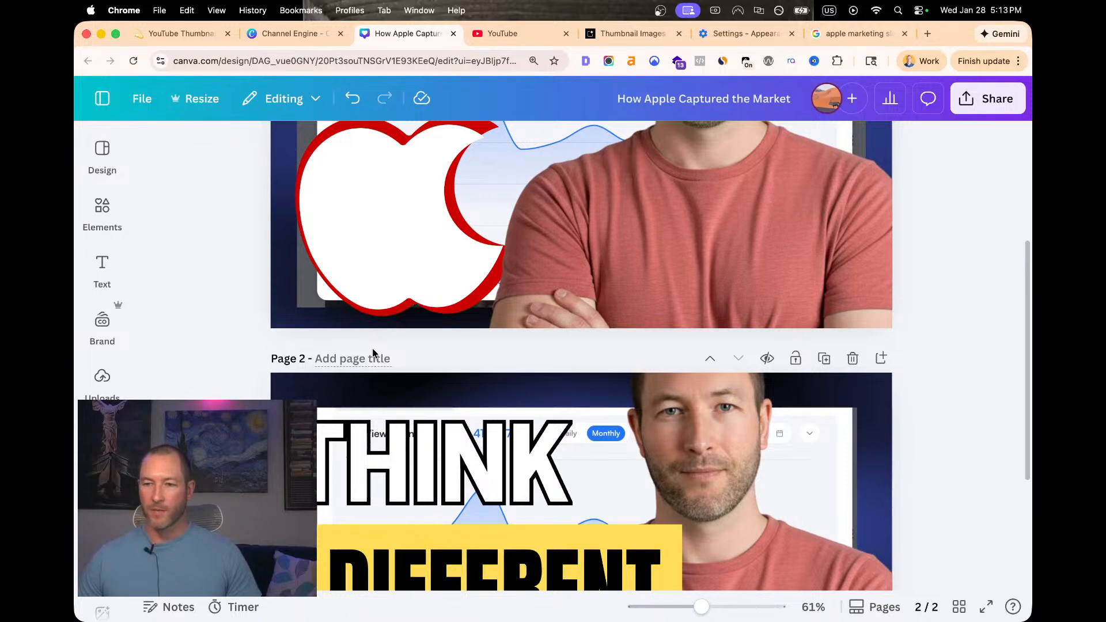
{"action": "scroll", "coordinate": [373, 348], "scroll_direction": "down", "scroll_amount": 3}
{"action": "scroll", "coordinate": [373, 369], "scroll_direction": "down", "scroll_amount": 2}
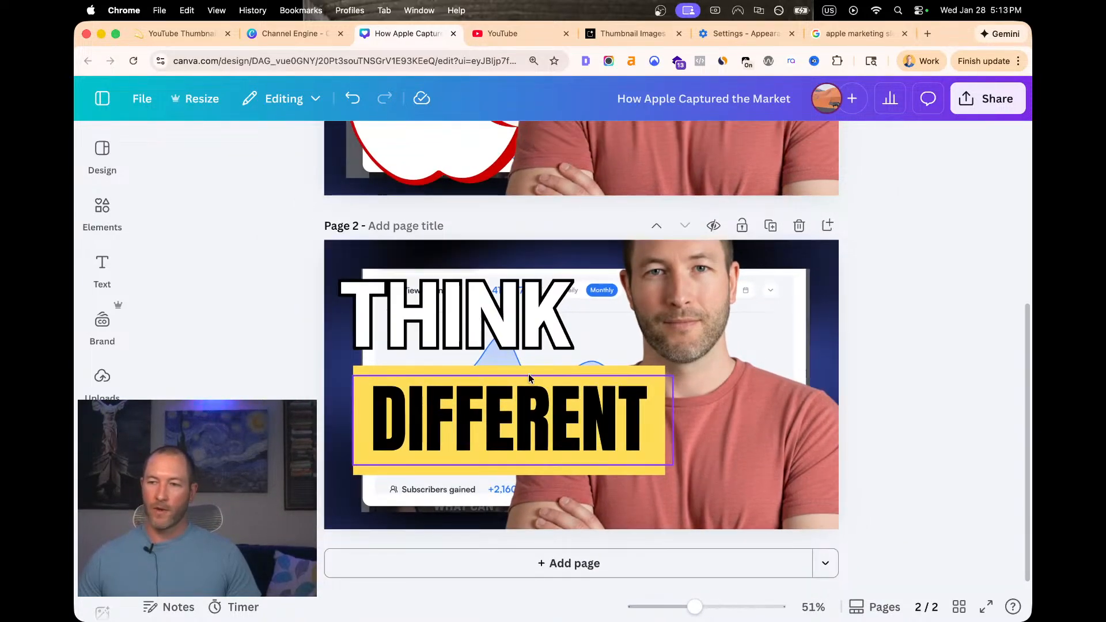
Move "DIFFERENT" down and slightly left near page 2's lower edge, and lower "THINK" to sit just above it
{"action": "left_click_drag", "start_coordinate": [471, 401], "coordinate": [458, 439]}
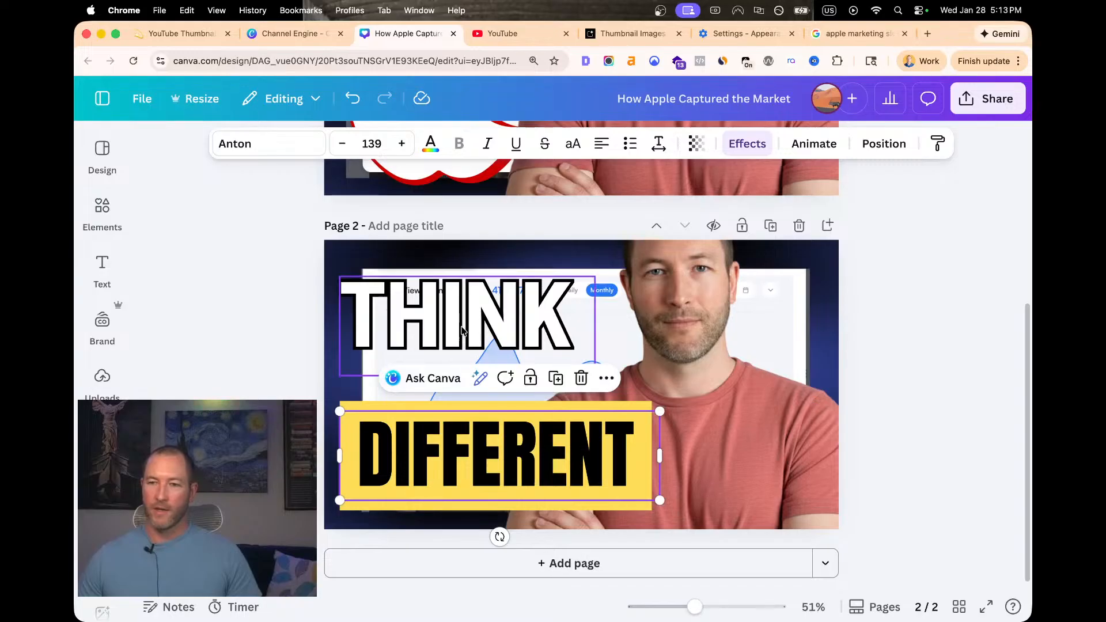
{"action": "left_click_drag", "start_coordinate": [461, 330], "coordinate": [460, 354]}
{"action": "left_click", "coordinate": [230, 344]}
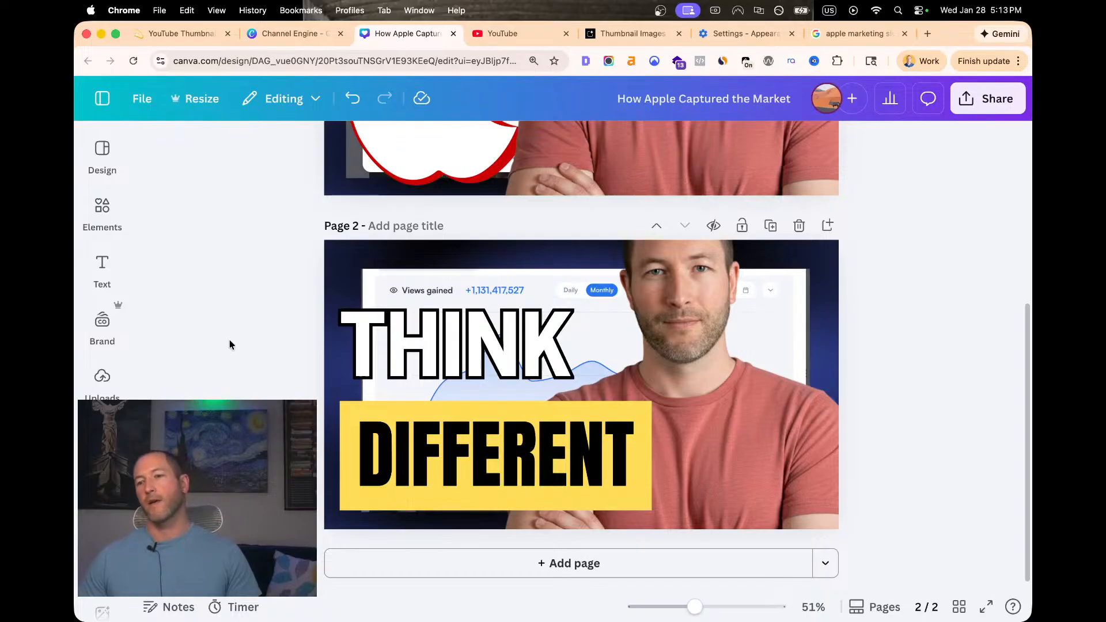
Crop the "Views gained" header off the chart screenshot on page 2 and enlarge the remaining image
{"action": "left_click", "coordinate": [392, 282]}
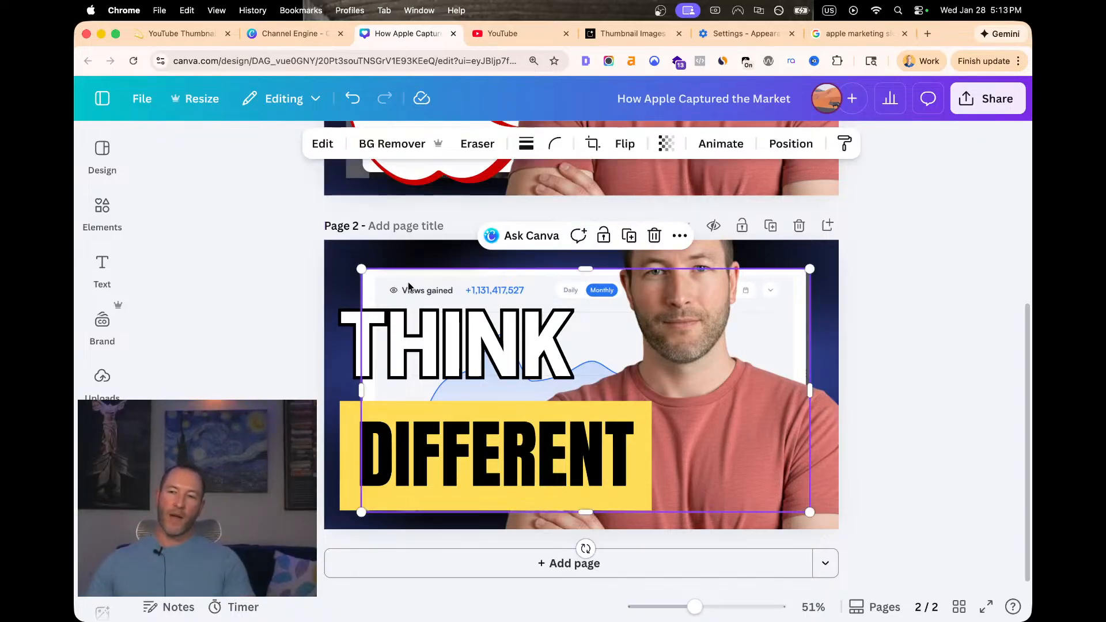
{"action": "left_click_drag", "start_coordinate": [585, 269], "coordinate": [579, 301]}
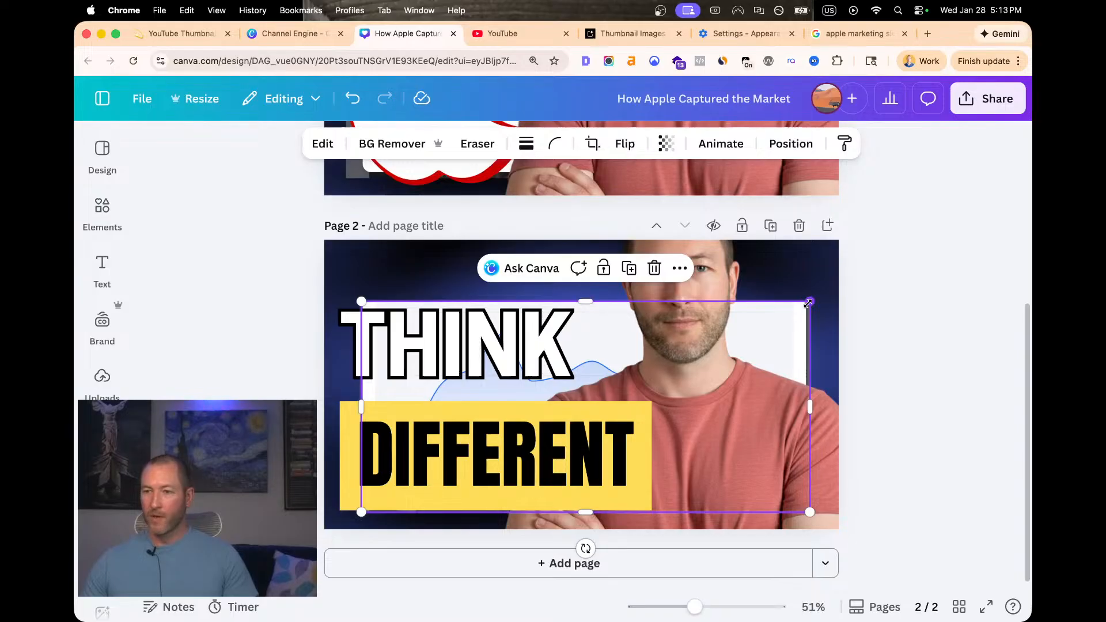
{"action": "left_click_drag", "start_coordinate": [808, 303], "coordinate": [915, 252]}
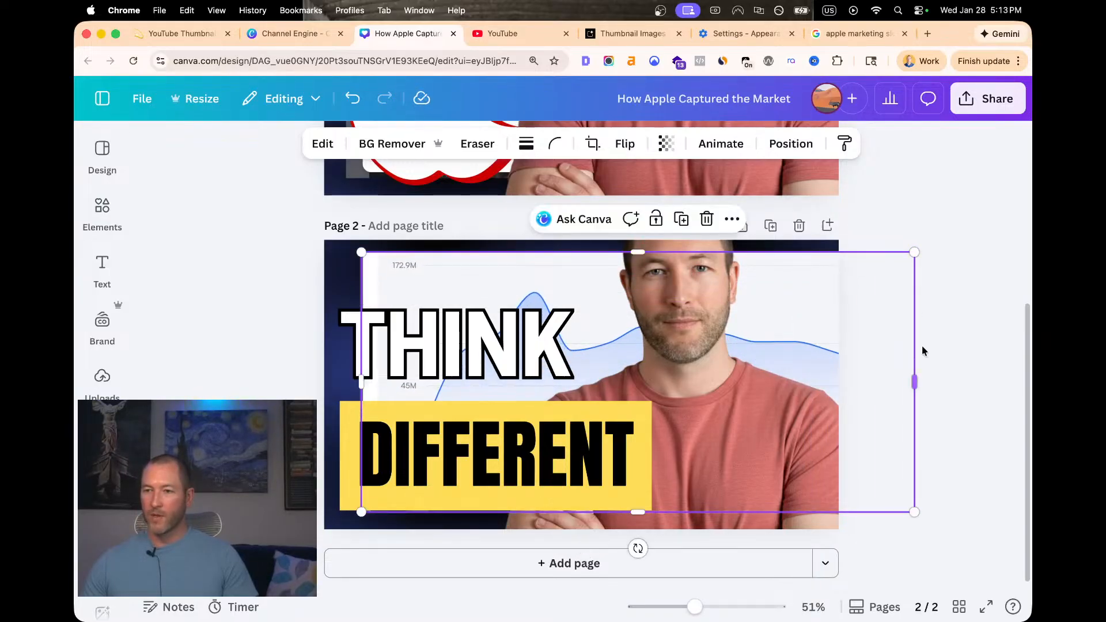
Crop both sides of the chart screenshot and shift it left so the background frames it on either side
{"action": "left_click_drag", "start_coordinate": [914, 378], "coordinate": [853, 379]}
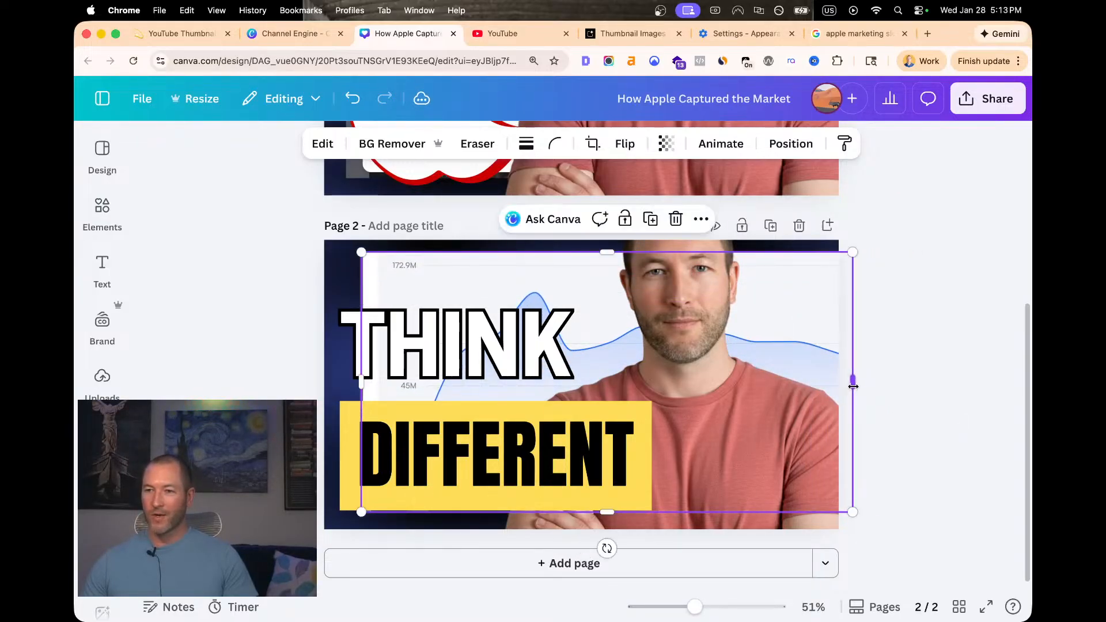
{"action": "left_click_drag", "start_coordinate": [360, 384], "coordinate": [383, 386]}
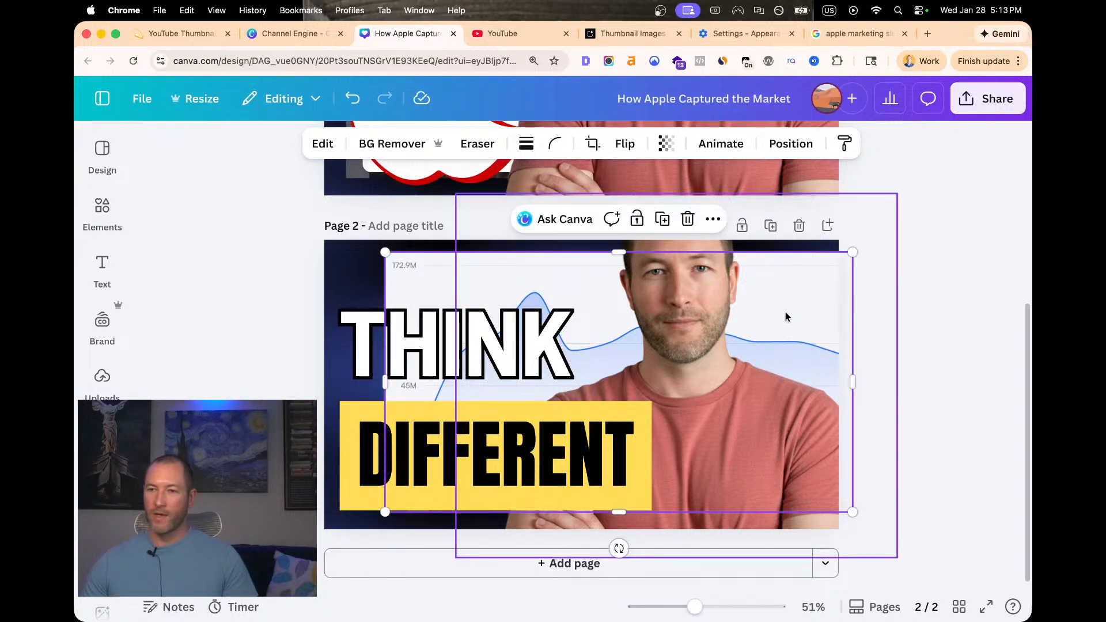
{"action": "mouse_move", "coordinate": [792, 317]}
{"action": "left_mouse_down"}
{"action": "mouse_move", "coordinate": [750, 316]}
{"action": "mouse_move", "coordinate": [778, 320]}
{"action": "left_mouse_up"}
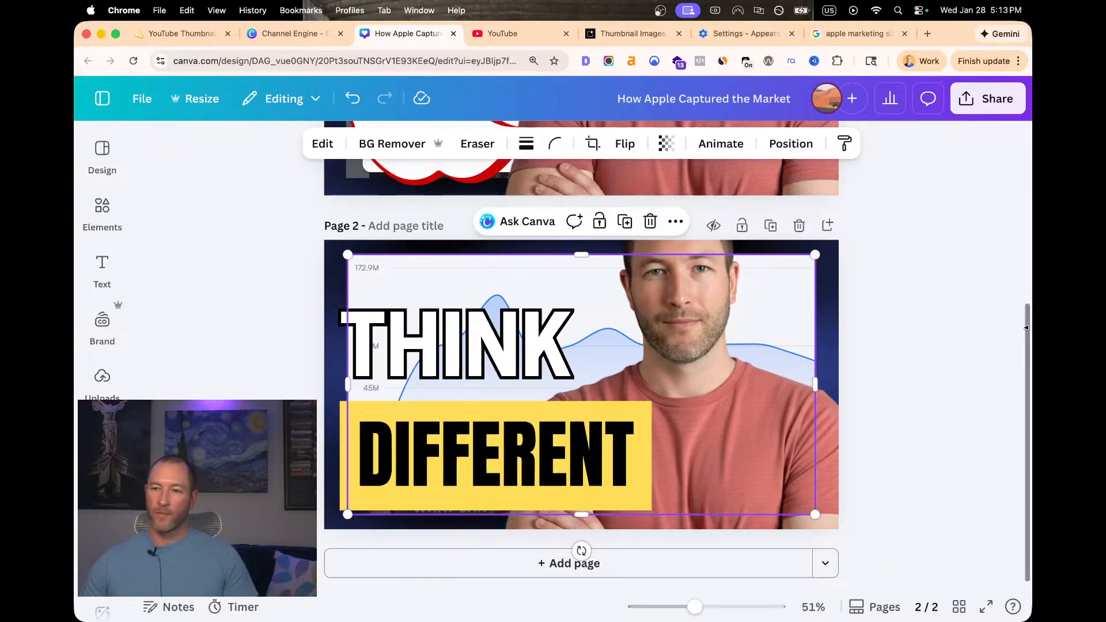
{"action": "left_click", "coordinate": [956, 329]}
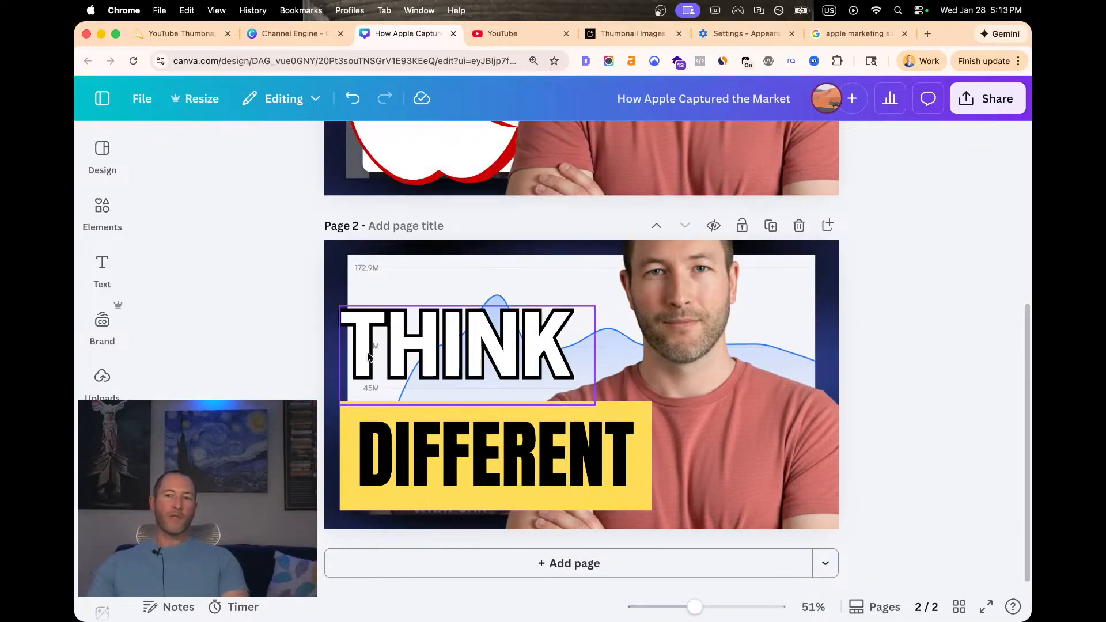
Raise "DIFFERENT" and "THINK" slightly on page 2, leaving more space below the yellow background
{"action": "scroll", "coordinate": [598, 359], "scroll_direction": "down", "scroll_amount": 5}
{"action": "scroll", "coordinate": [598, 362], "scroll_direction": "up", "scroll_amount": 5}
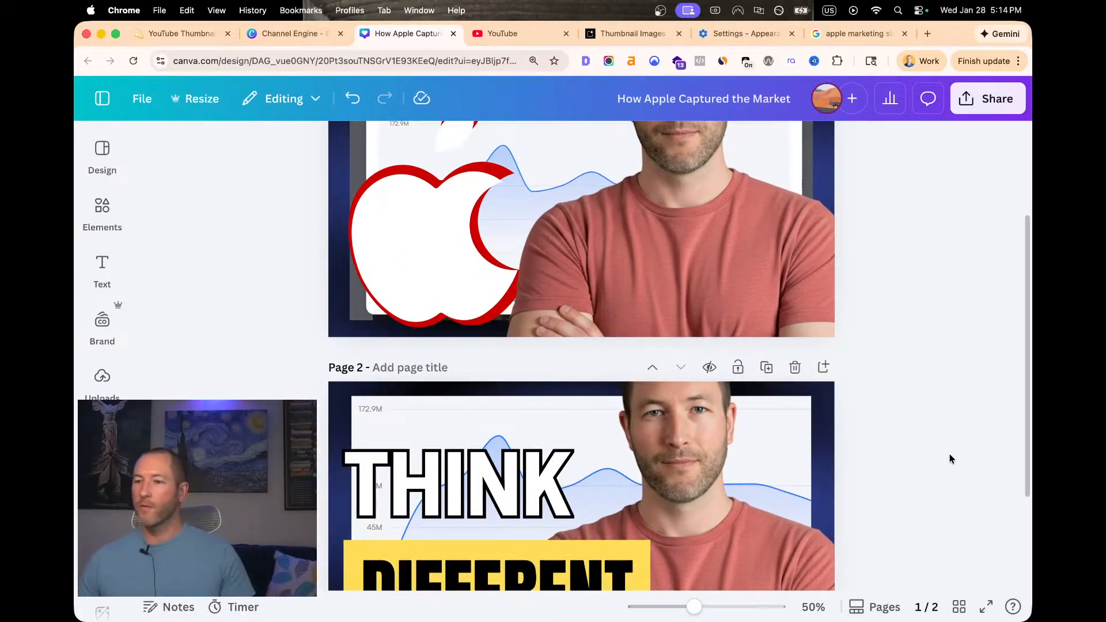
{"action": "scroll", "coordinate": [948, 457], "scroll_direction": "down", "scroll_amount": 3}
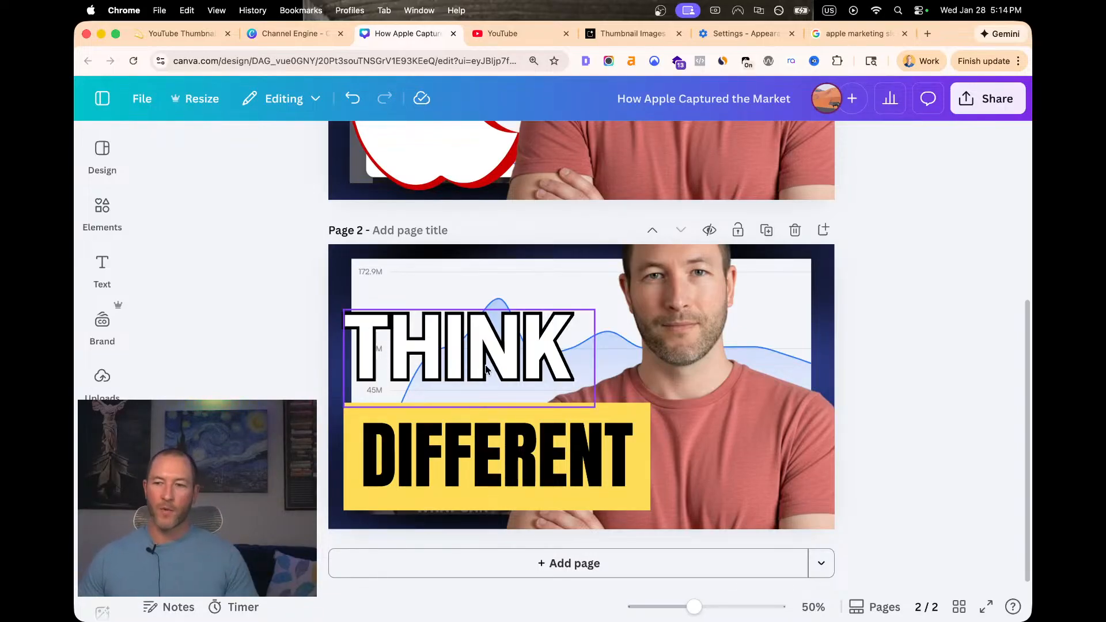
{"action": "left_click", "coordinate": [448, 452]}
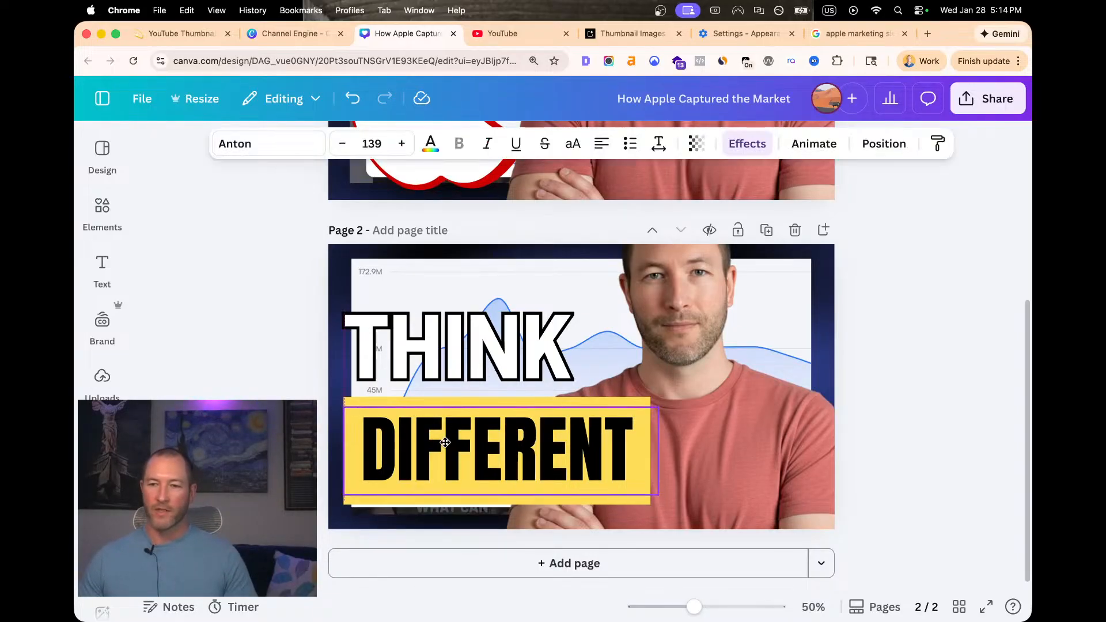
{"action": "left_click", "coordinate": [419, 346]}
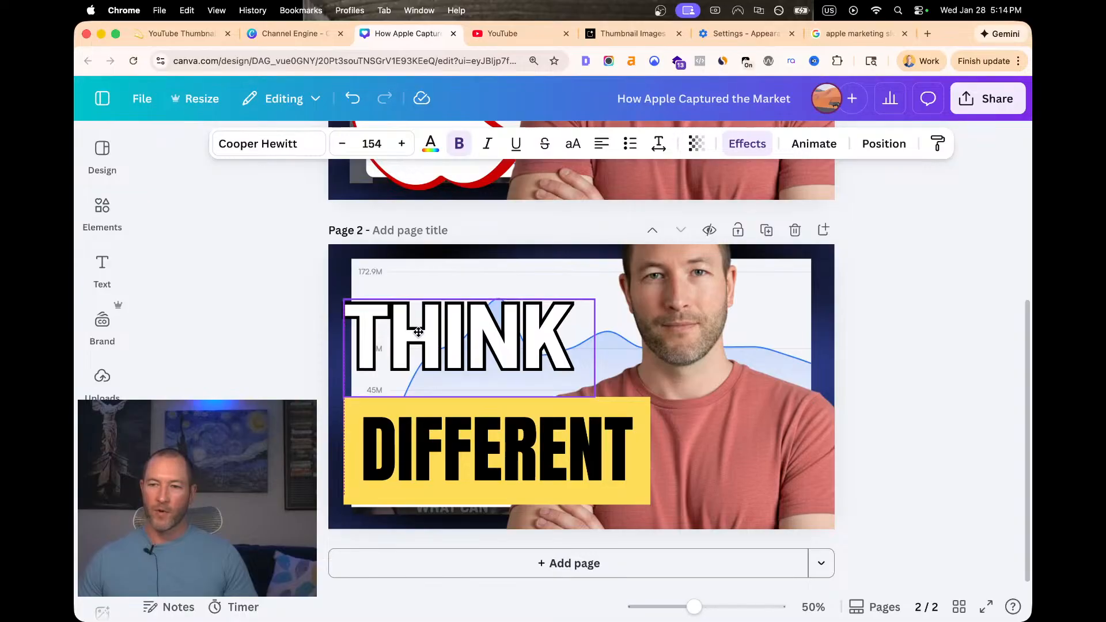
{"action": "left_click", "coordinate": [402, 442]}
{"action": "left_click_drag", "start_coordinate": [402, 443], "coordinate": [402, 435]}
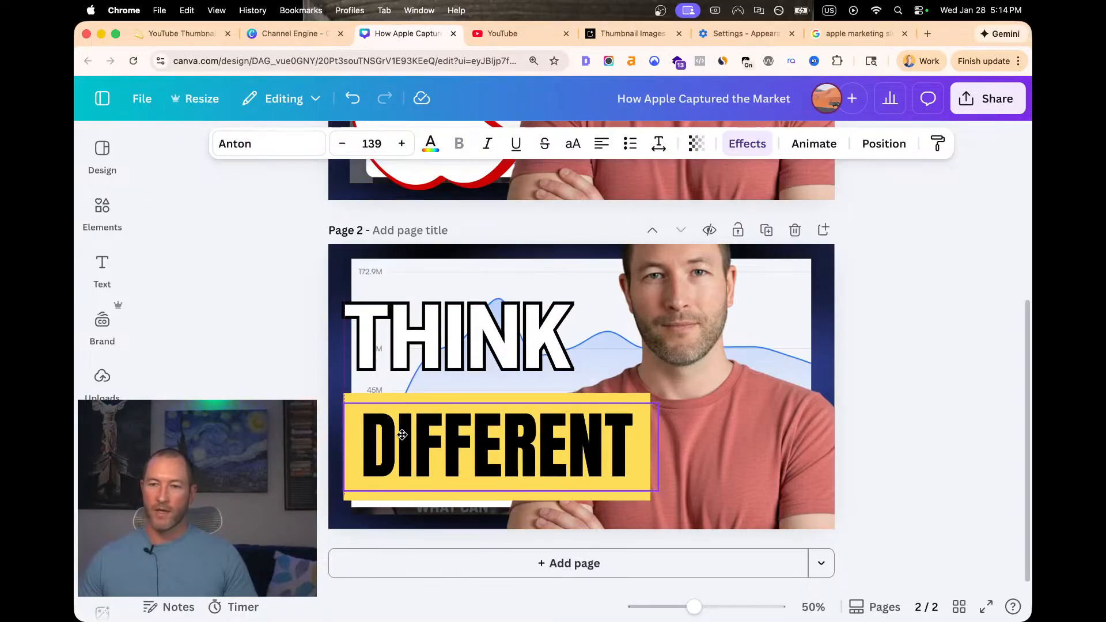
{"action": "left_click", "coordinate": [327, 436]}
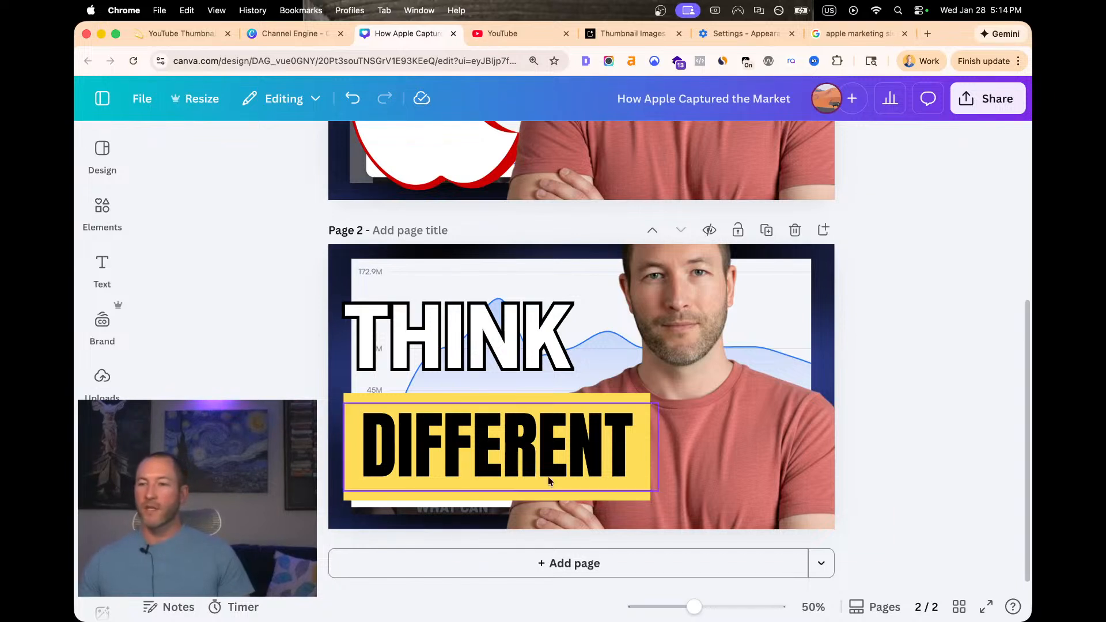
Delete the cutout portrait of the man from page 2
{"action": "left_click", "coordinate": [684, 391]}
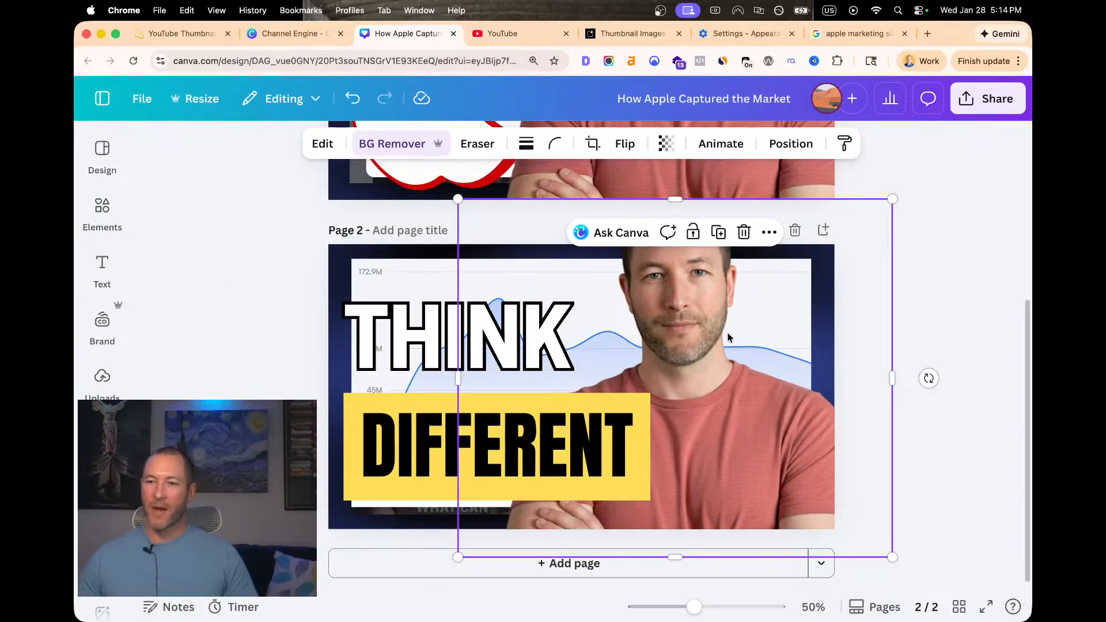
{"action": "key", "text": "Delete"}
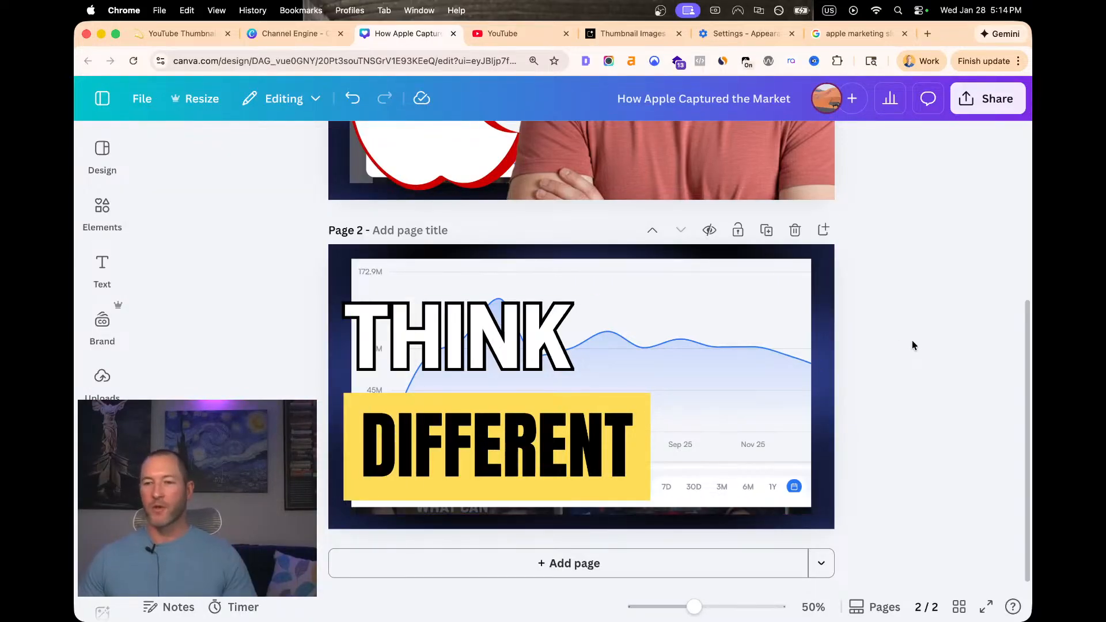
Select the white Apple logo on page 1 and show the page's layer list
{"action": "scroll", "coordinate": [958, 274], "scroll_direction": "up", "scroll_amount": 3}
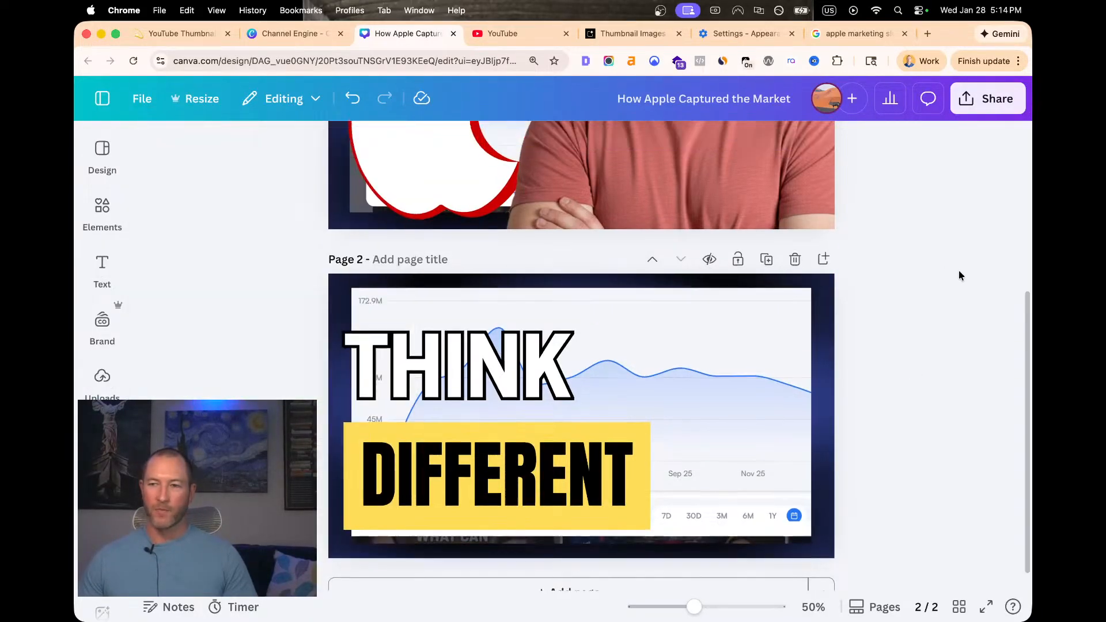
{"action": "left_click", "coordinate": [386, 219]}
{"action": "scroll", "coordinate": [390, 219], "scroll_direction": "up", "scroll_amount": 2}
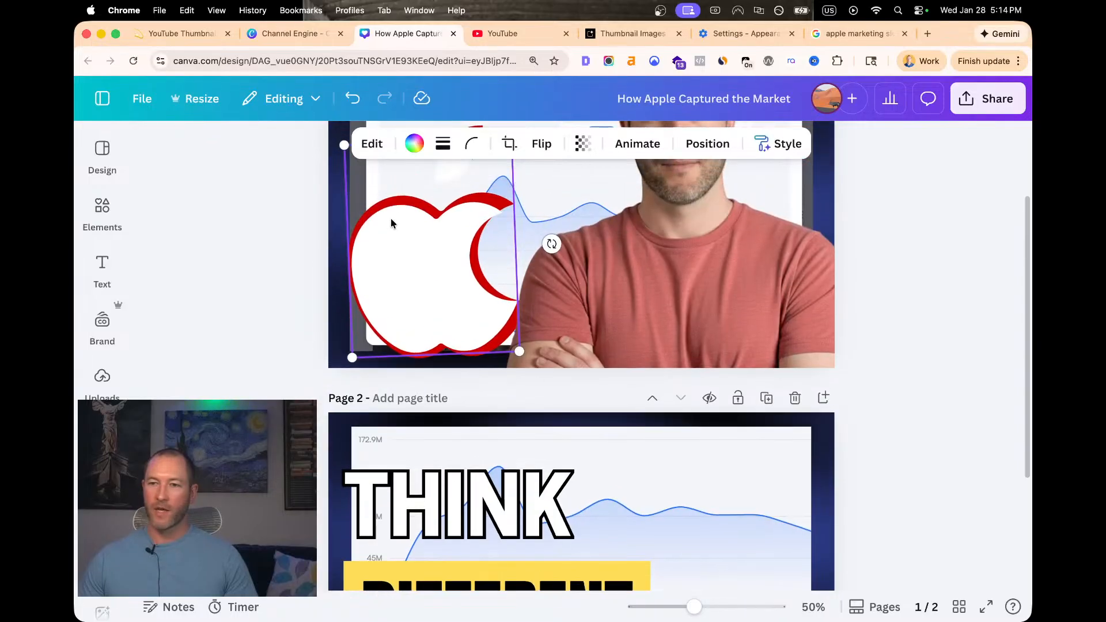
{"action": "left_click", "coordinate": [708, 145]}
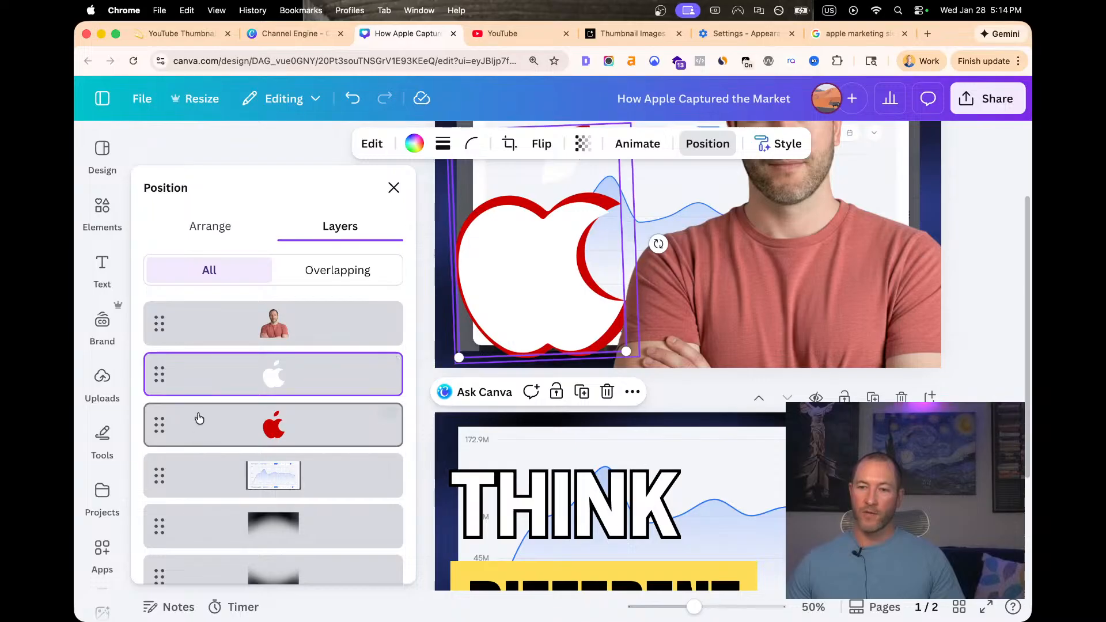
Try selecting several layers together, from the white Apple logo down to the black gradients
{"action": "scroll", "coordinate": [196, 432], "scroll_direction": "down", "scroll_amount": 2}
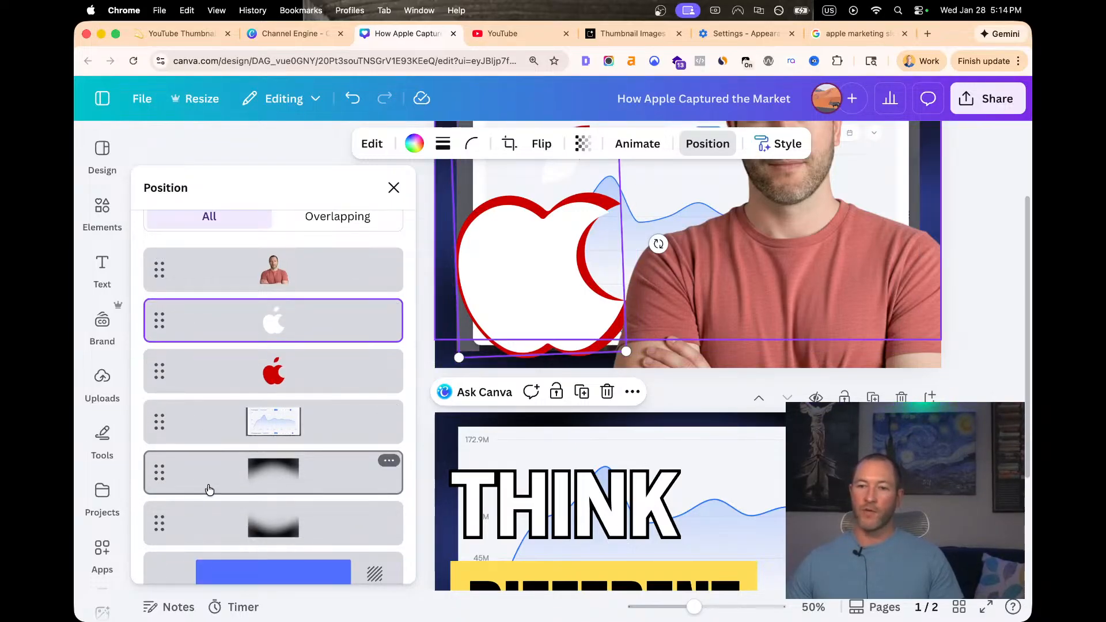
{"action": "left_click", "coordinate": [209, 488], "text": "shift"}
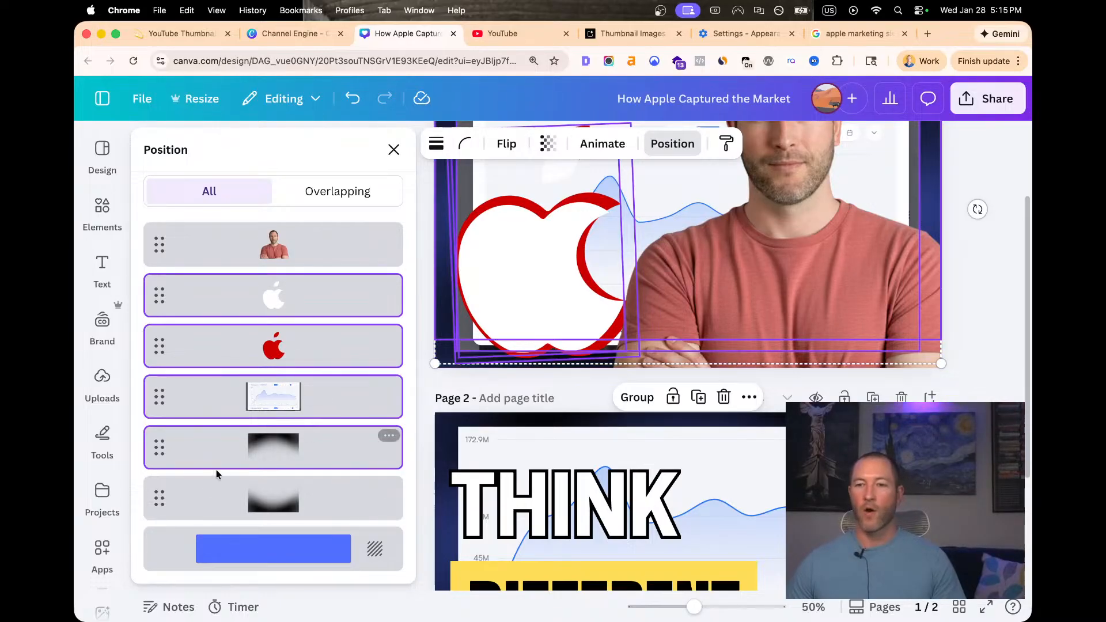
{"action": "left_click", "coordinate": [213, 254]}
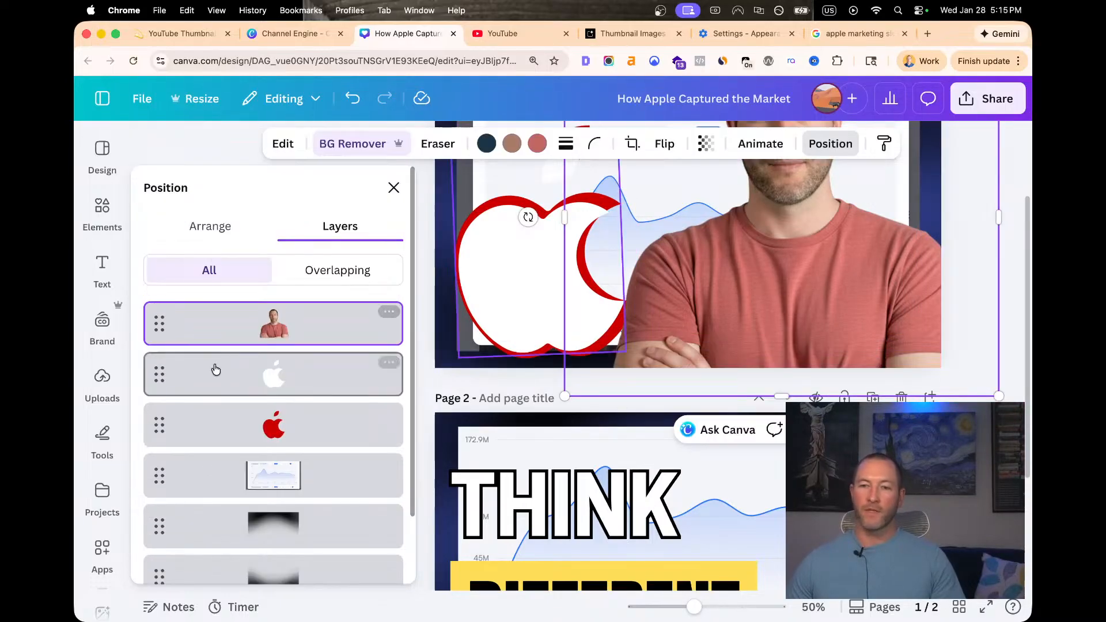
{"action": "left_click", "coordinate": [216, 373]}
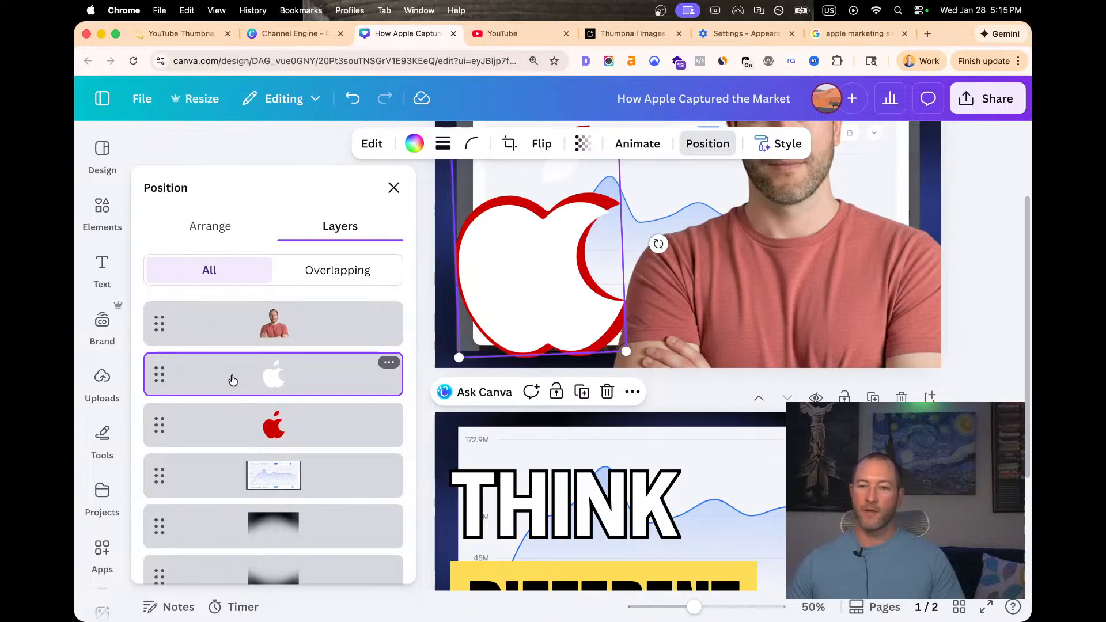
{"action": "scroll", "coordinate": [199, 500], "scroll_direction": "down", "scroll_amount": 2}
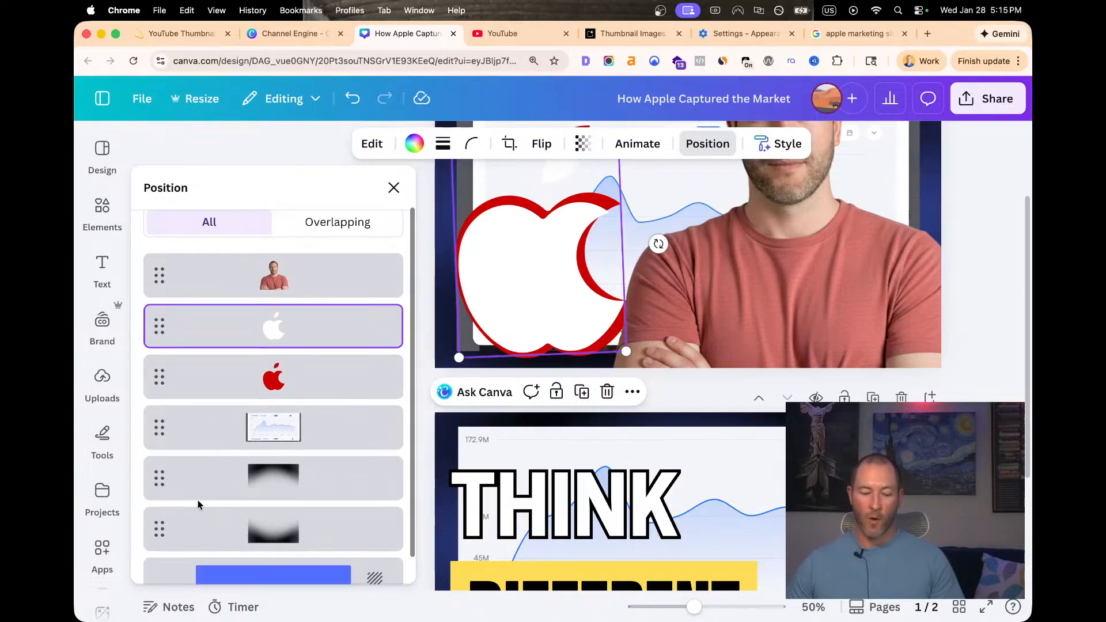
{"action": "left_click", "coordinate": [199, 527], "text": "shift"}
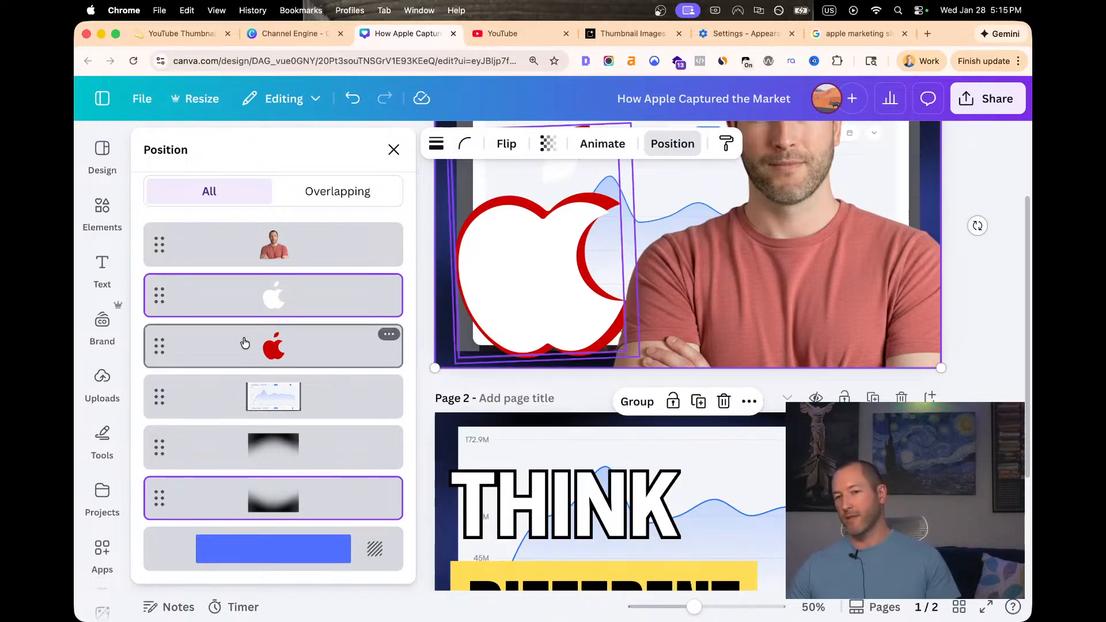
Group the white and red Apple logo layers on page 1
{"action": "left_click", "coordinate": [206, 311]}
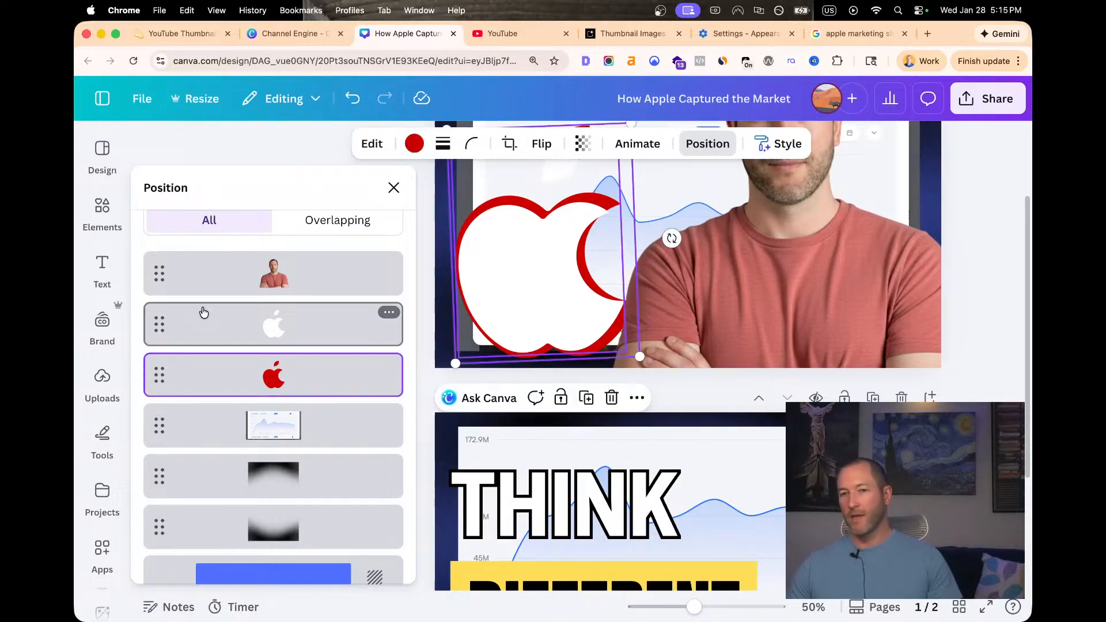
{"action": "left_click", "coordinate": [219, 381], "text": "shift"}
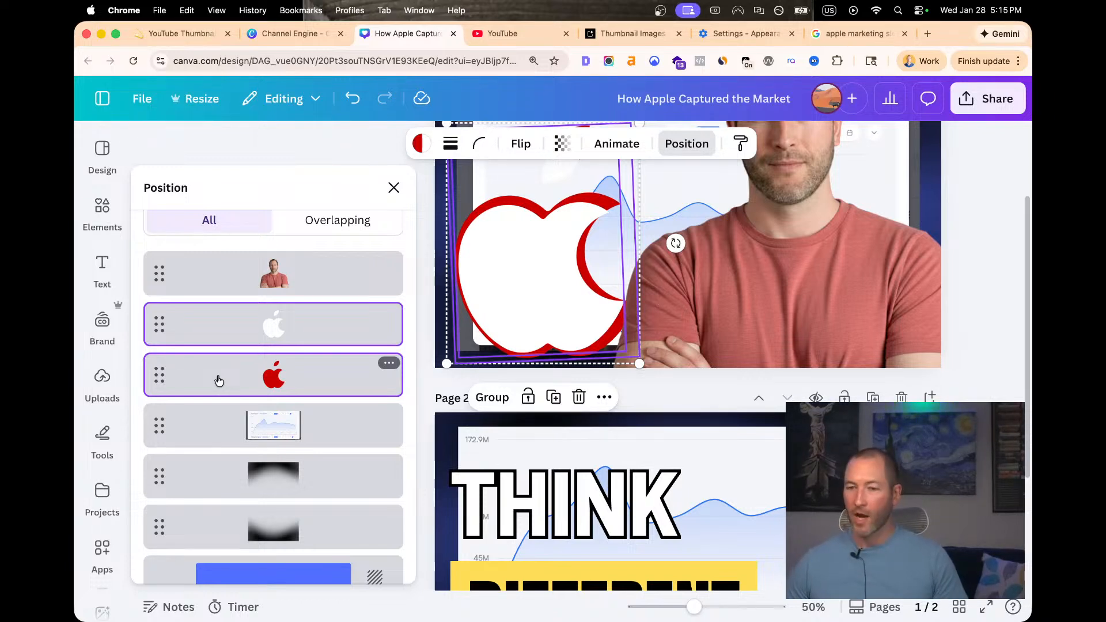
{"action": "left_click", "coordinate": [484, 399]}
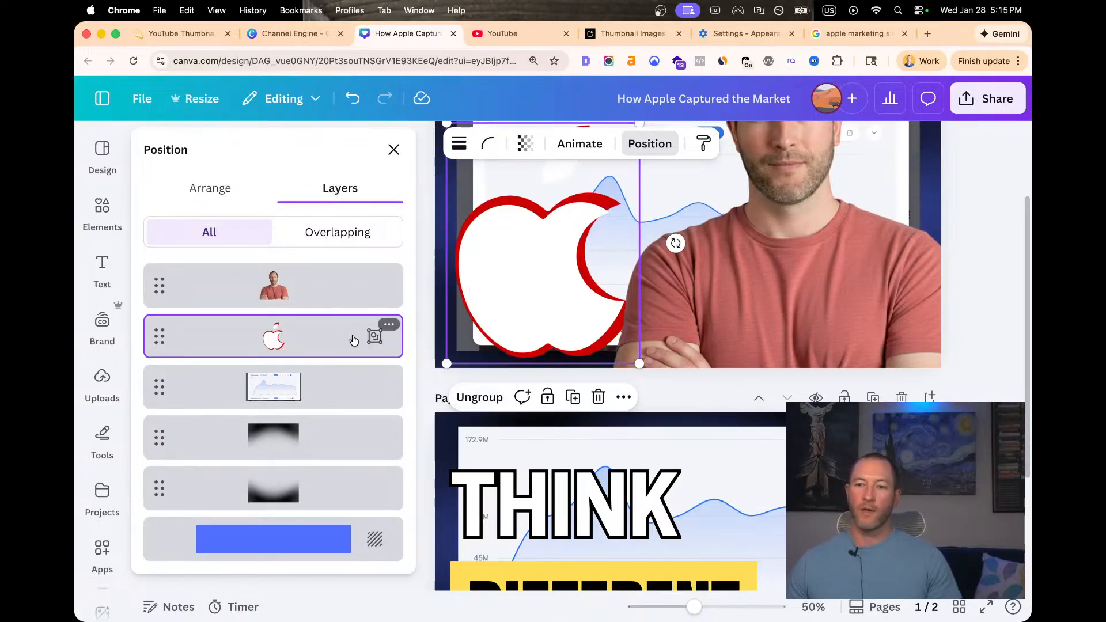
{"action": "left_click", "coordinate": [392, 326]}
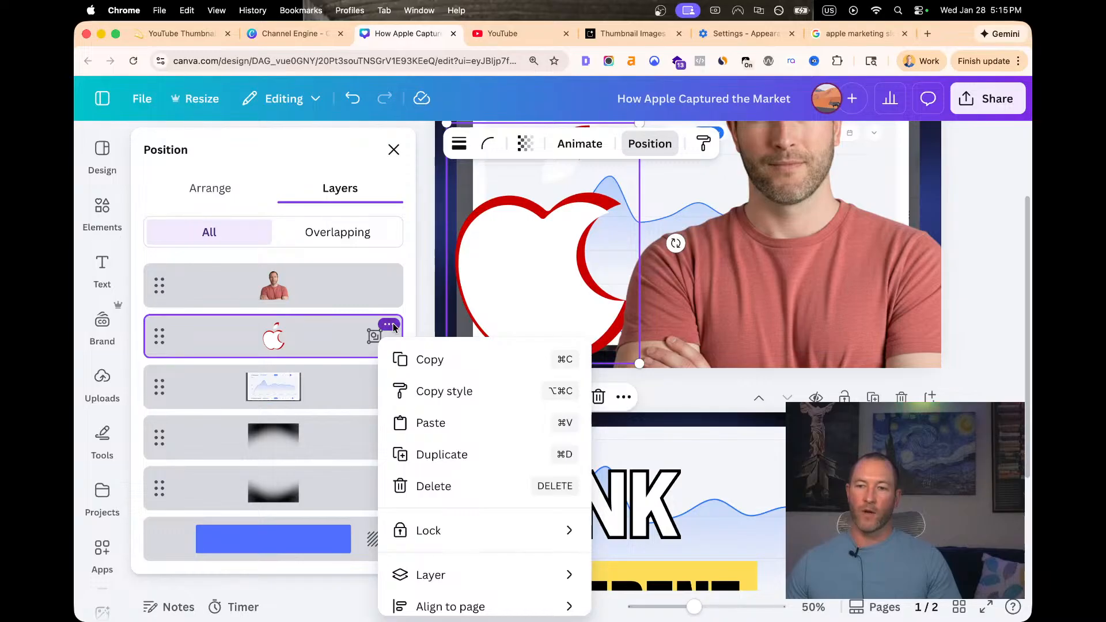
{"action": "scroll", "coordinate": [439, 513], "scroll_direction": "down", "scroll_amount": 3}
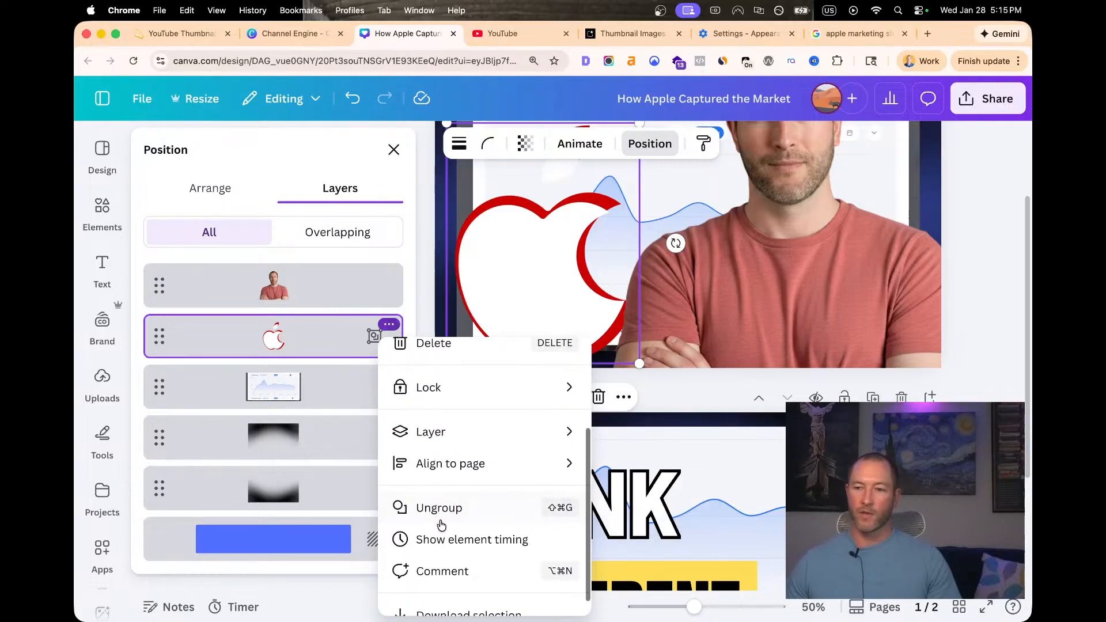
{"action": "left_click", "coordinate": [291, 341]}
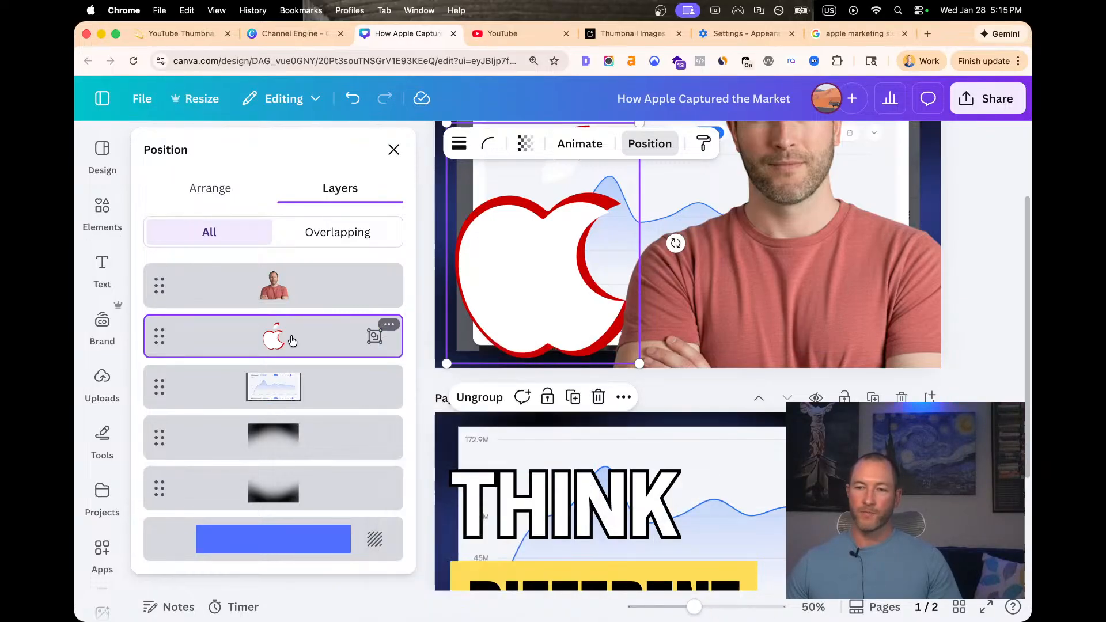
Try copying only the white Apple logo from the page 1 group onto page 2, and undo the paste
{"action": "left_click", "coordinate": [496, 308]}
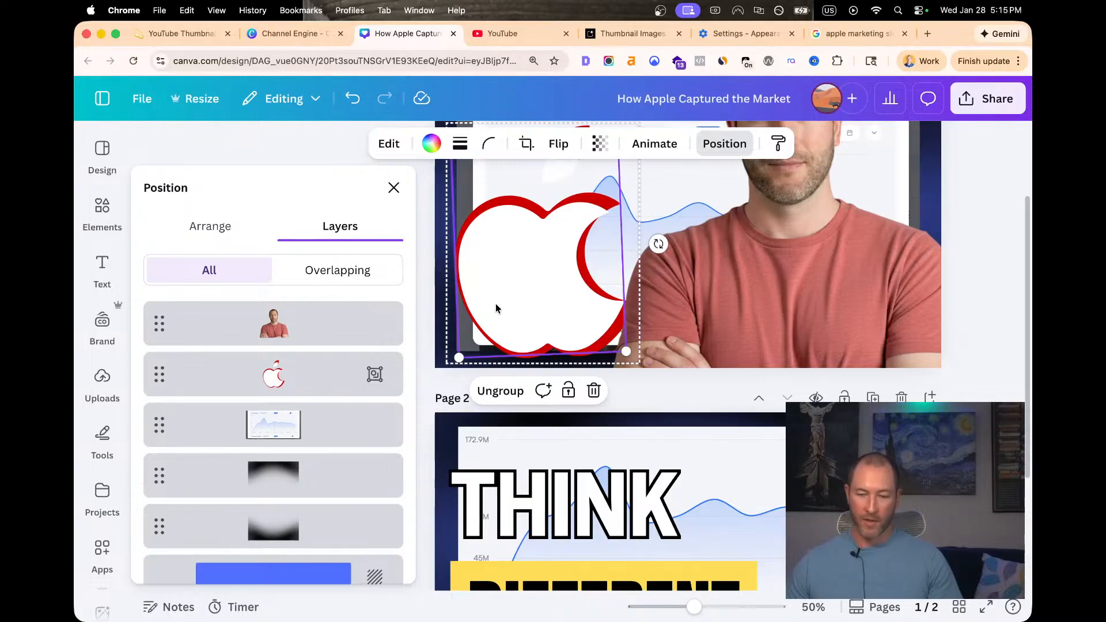
{"action": "key", "text": "cmd+c"}
{"action": "scroll", "coordinate": [495, 303], "scroll_direction": "down", "scroll_amount": 4}
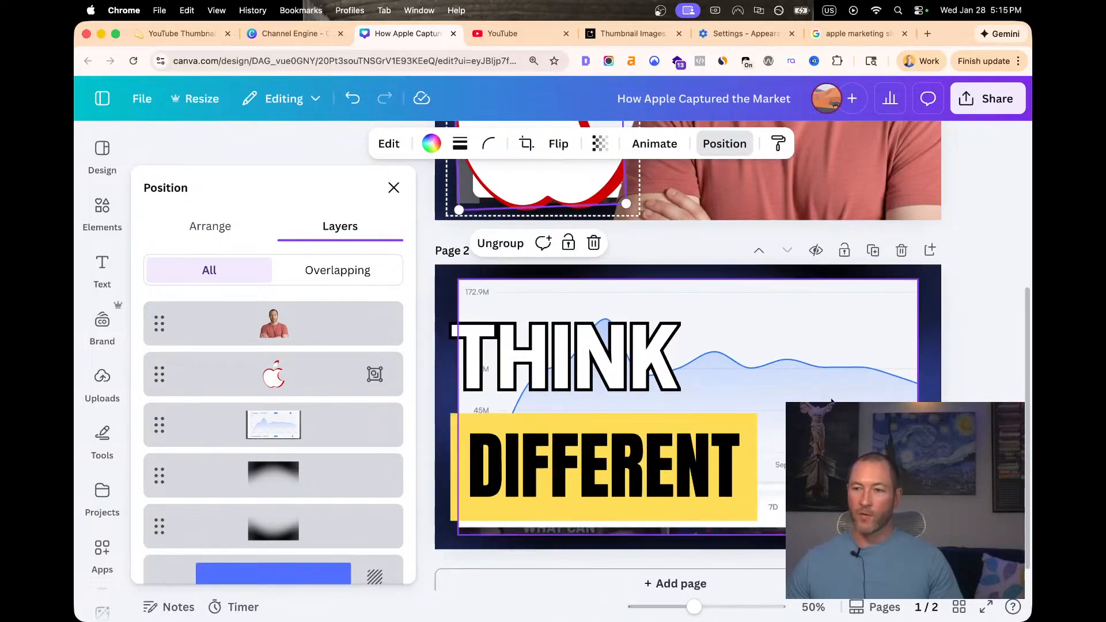
{"action": "key", "text": "cmd+v"}
{"action": "scroll", "coordinate": [536, 467], "scroll_direction": "up", "scroll_amount": 3}
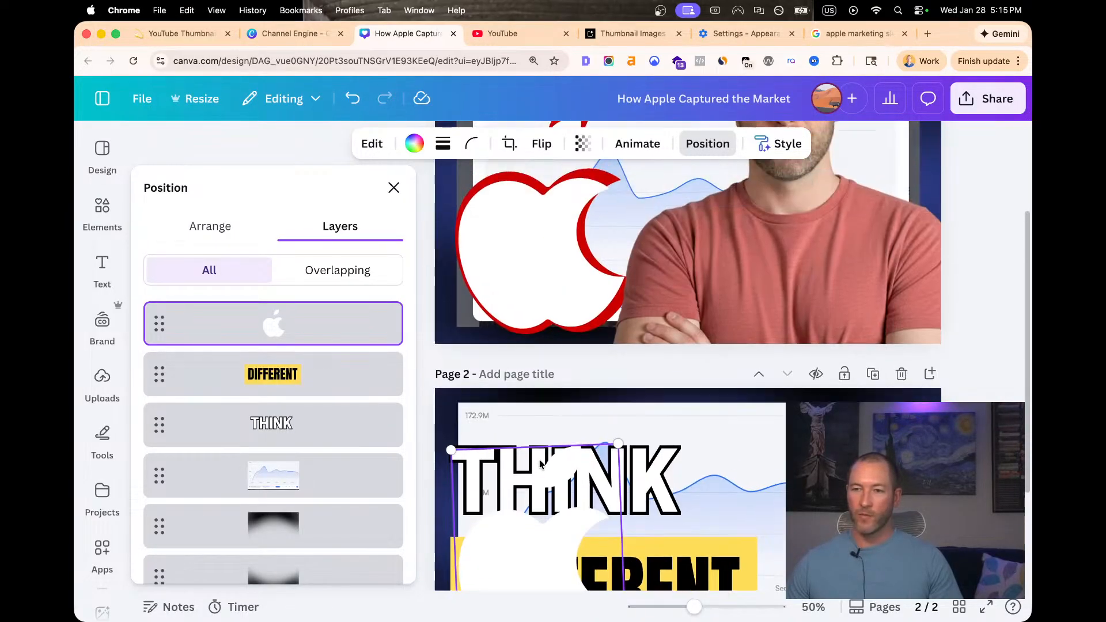
{"action": "key", "text": "super+z"}
Copy the grouped Apple logo from page 1 to page 2 and place it over the chart, right of the "THINK DIFFERENT" headline
{"action": "left_click", "coordinate": [522, 264]}
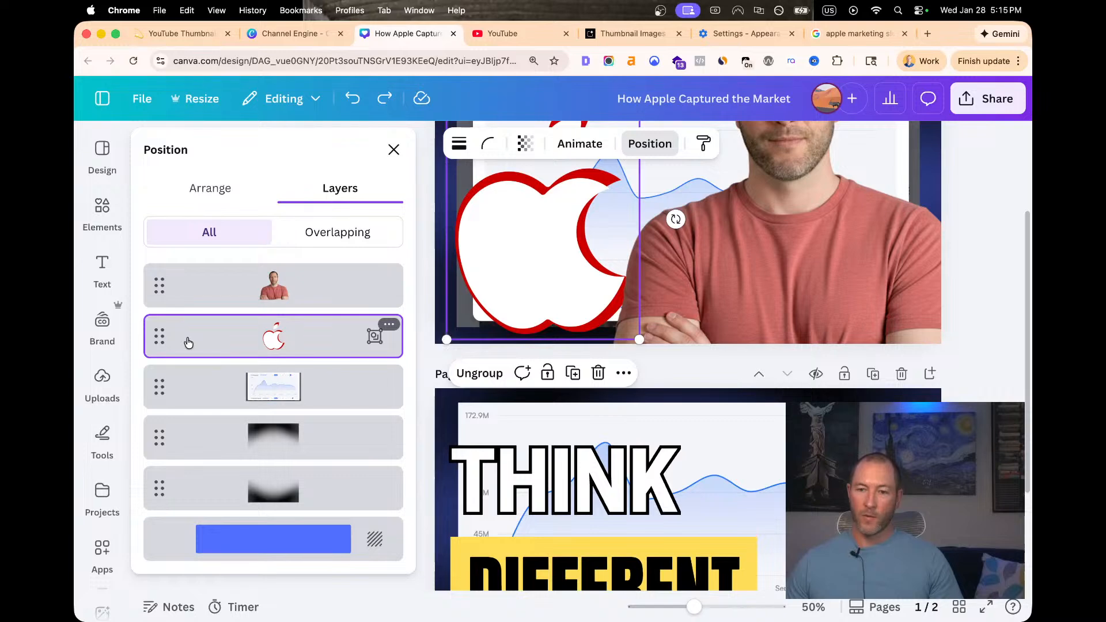
{"action": "key", "text": "super+c"}
{"action": "scroll", "coordinate": [763, 385], "scroll_direction": "down", "scroll_amount": 5}
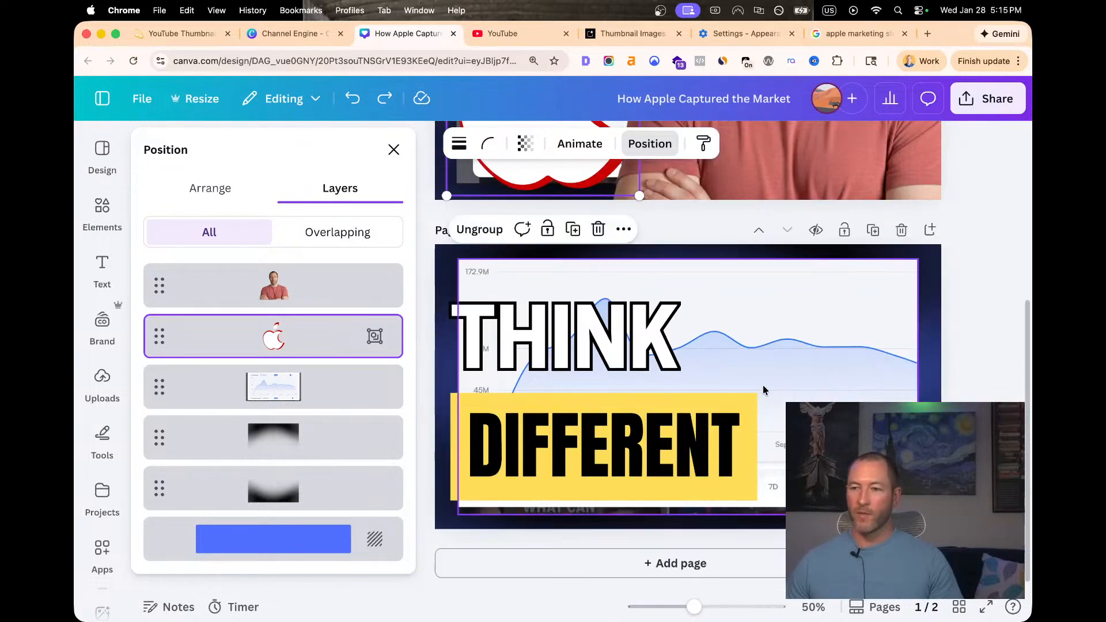
{"action": "left_click", "coordinate": [772, 381]}
{"action": "key", "text": "super+v"}
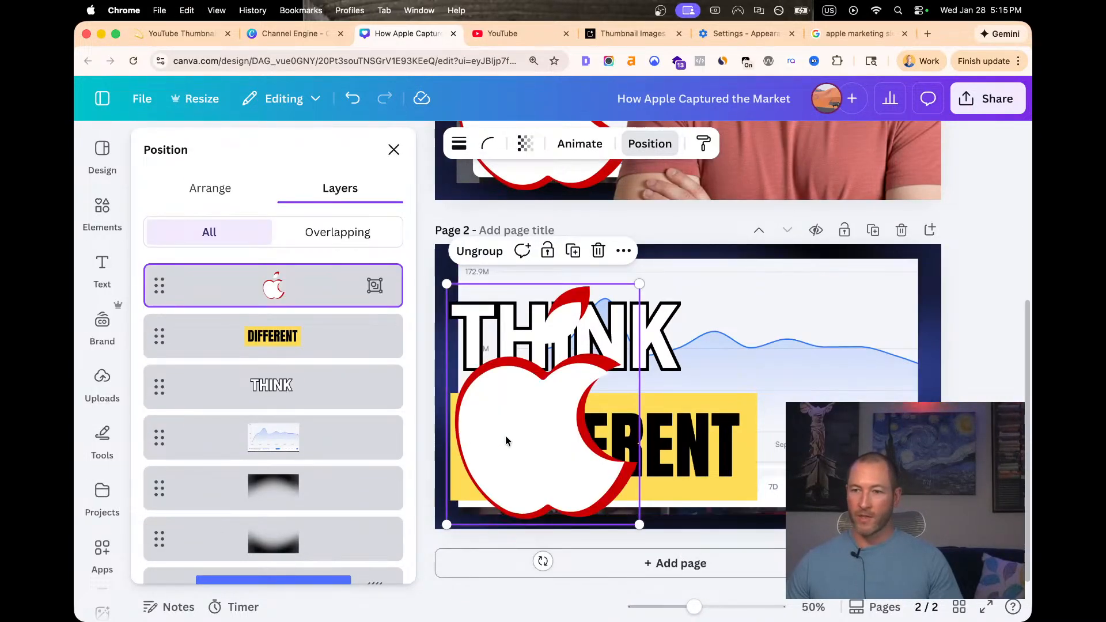
{"action": "left_click_drag", "start_coordinate": [505, 436], "coordinate": [793, 402]}
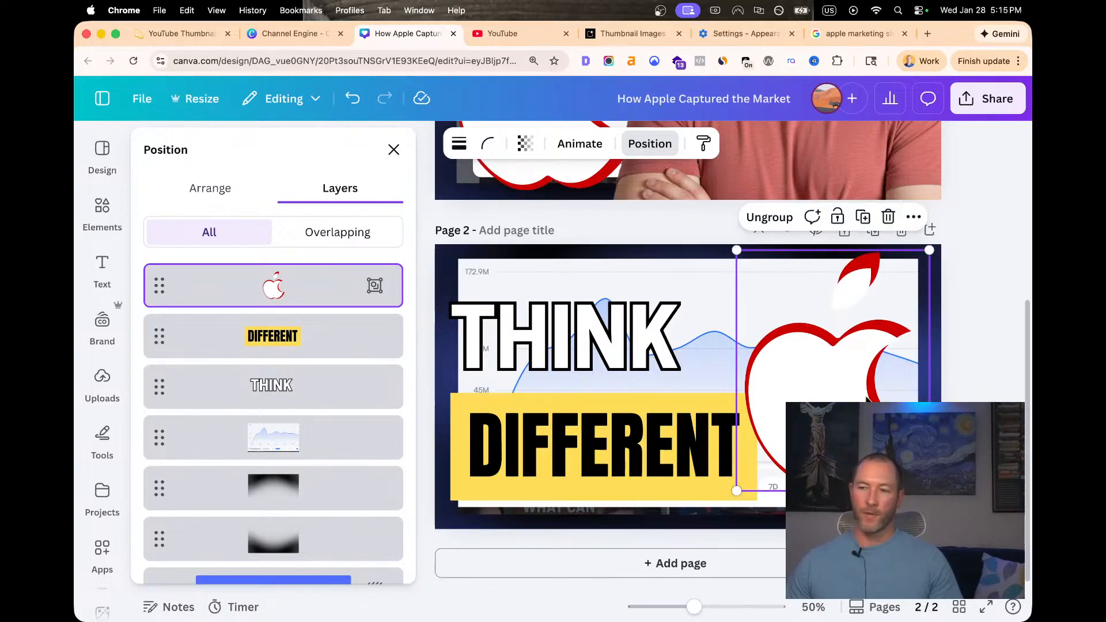
{"action": "left_click", "coordinate": [965, 397]}
{"action": "left_click", "coordinate": [906, 389]}
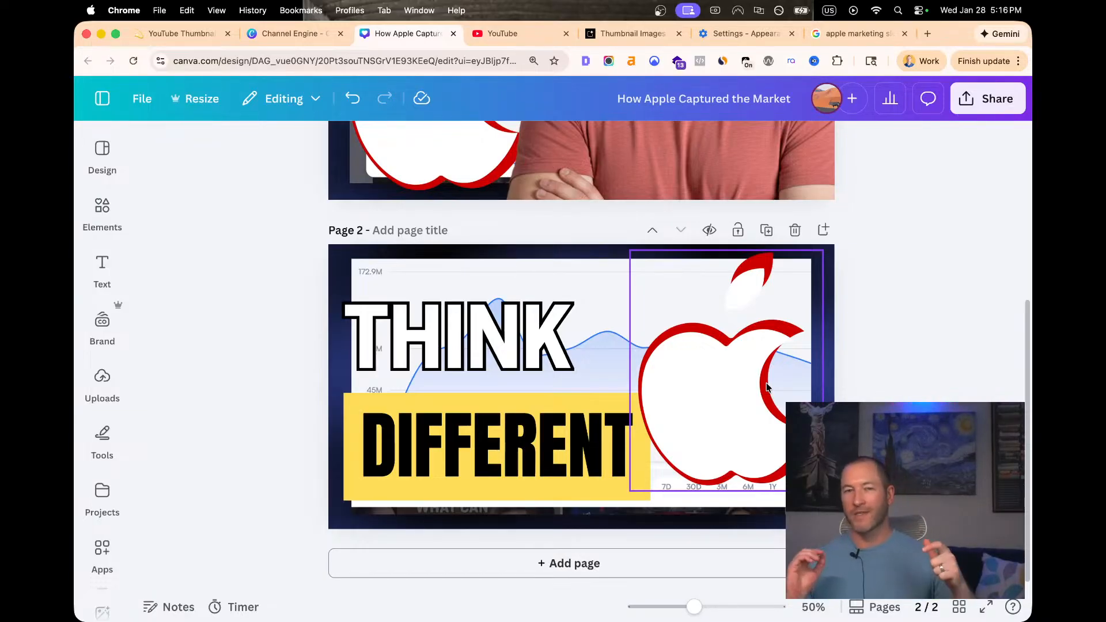
{"action": "scroll", "coordinate": [766, 383], "scroll_direction": "up", "scroll_amount": 5}
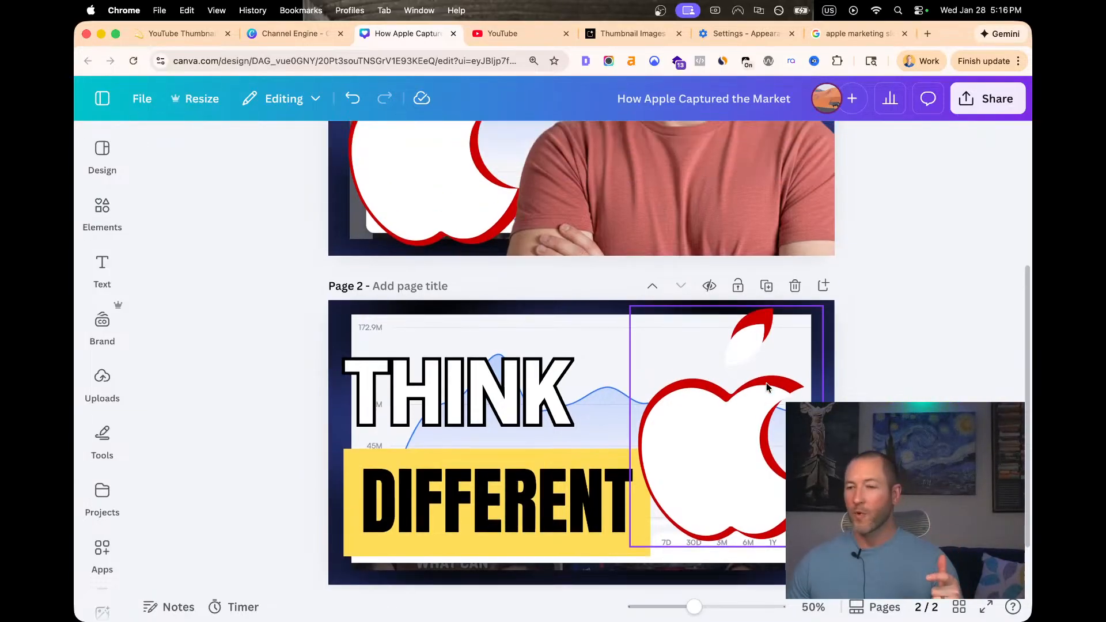
{"action": "scroll", "coordinate": [738, 435], "scroll_direction": "down", "scroll_amount": 4}
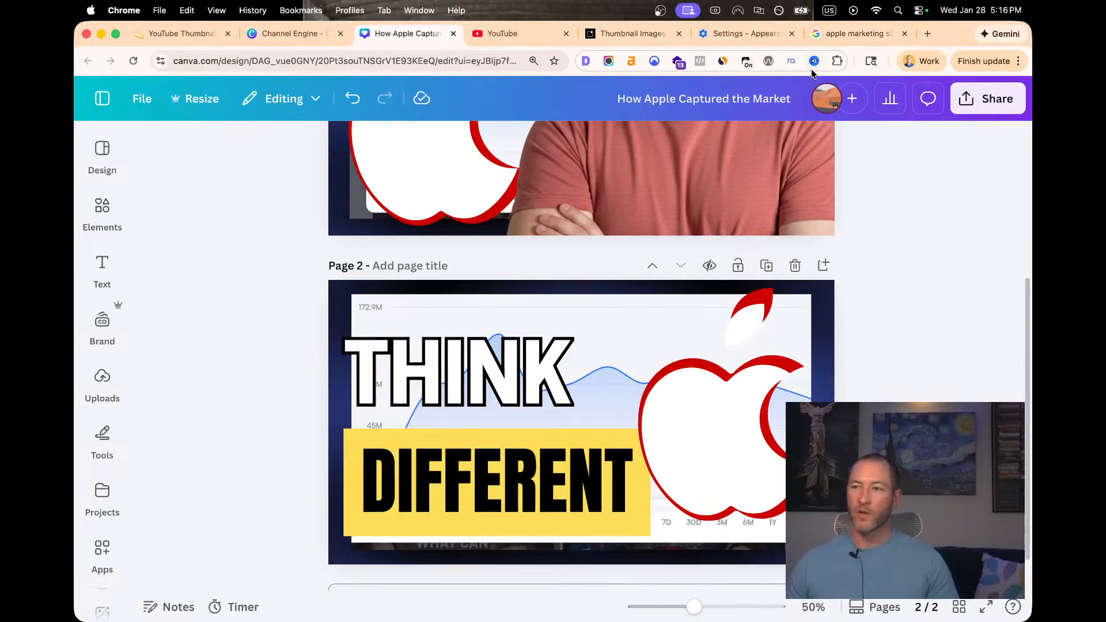
Switch to the Google search tab and search for images of "tim cook apple"
{"action": "left_click", "coordinate": [856, 35]}
{"action": "left_click", "coordinate": [388, 118]}
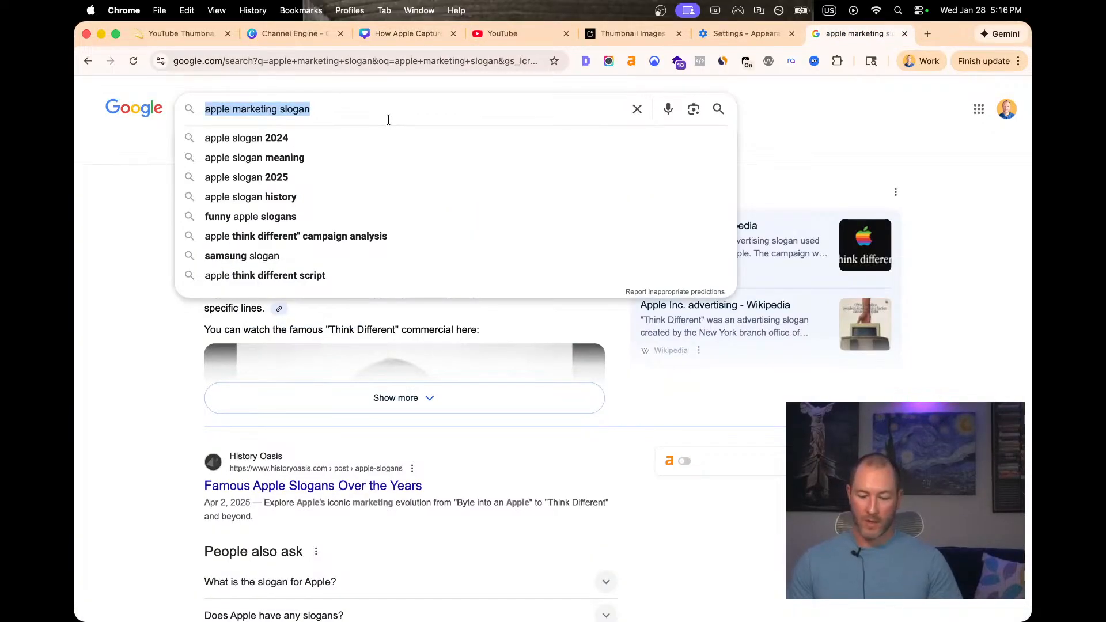
{"action": "type", "text": "tim cook apple"}
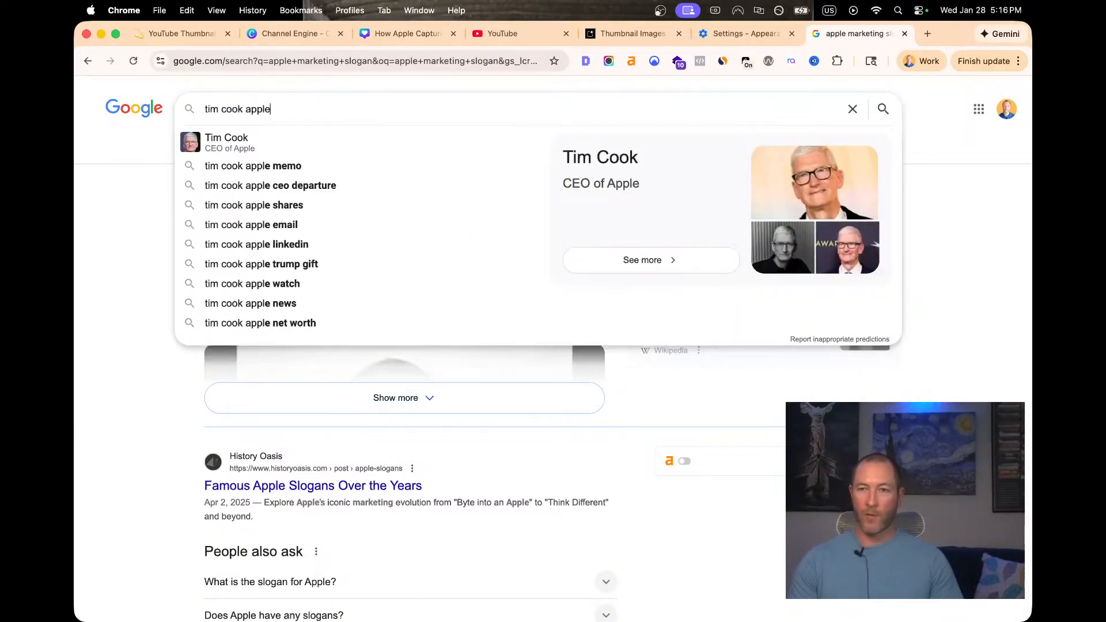
{"action": "key", "text": "Return"}
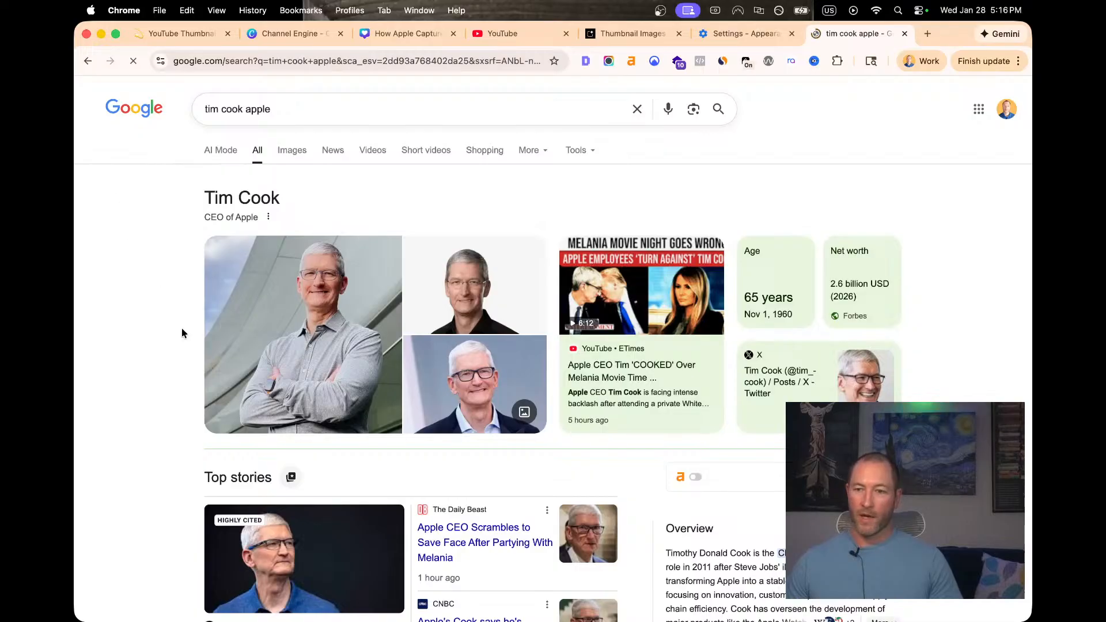
{"action": "left_click", "coordinate": [290, 151]}
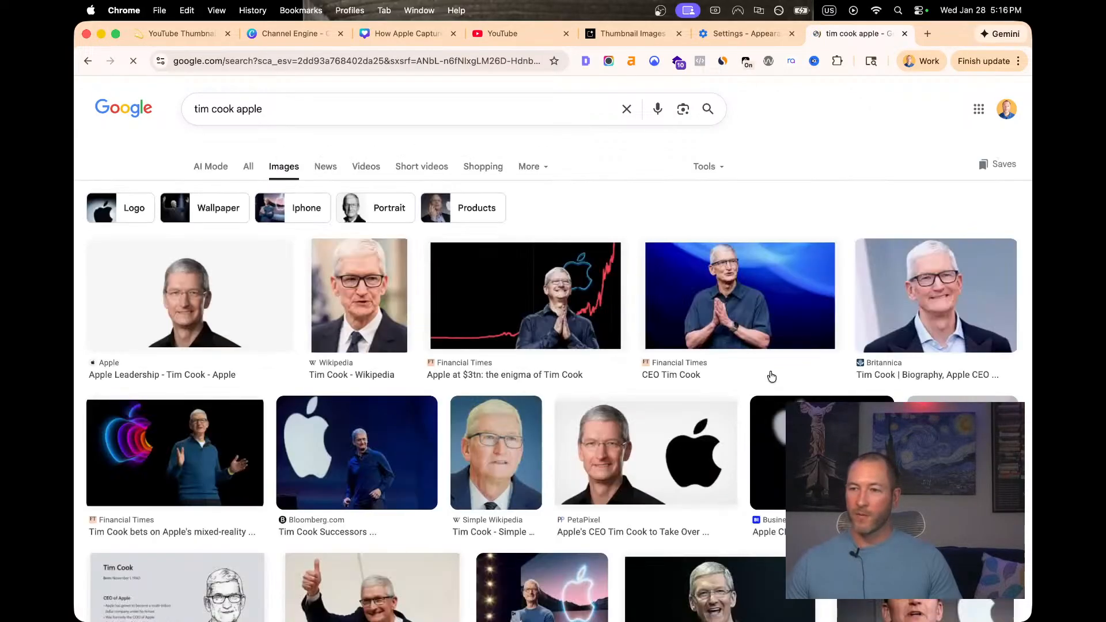
{"action": "right_click", "coordinate": [880, 317]}
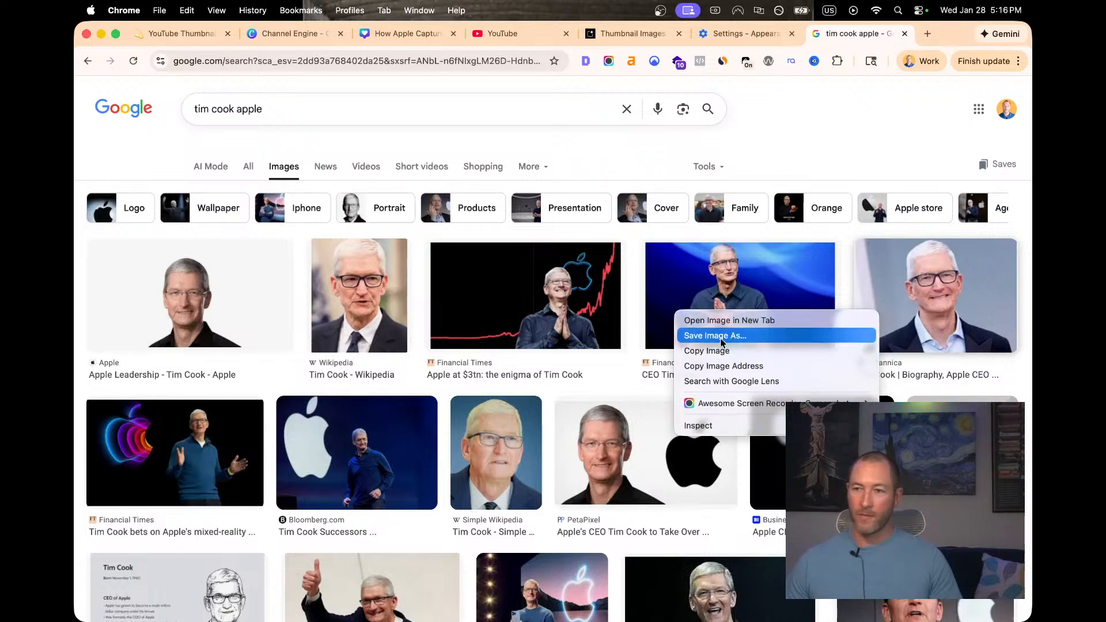
{"action": "left_click", "coordinate": [849, 157]}
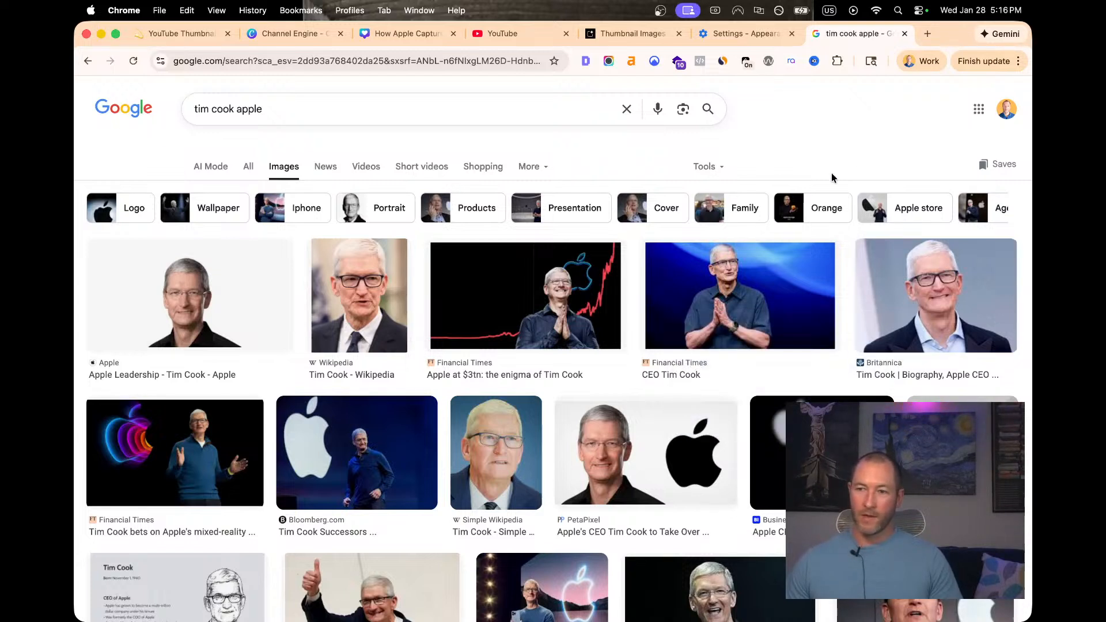
{"action": "right_click", "coordinate": [751, 297]}
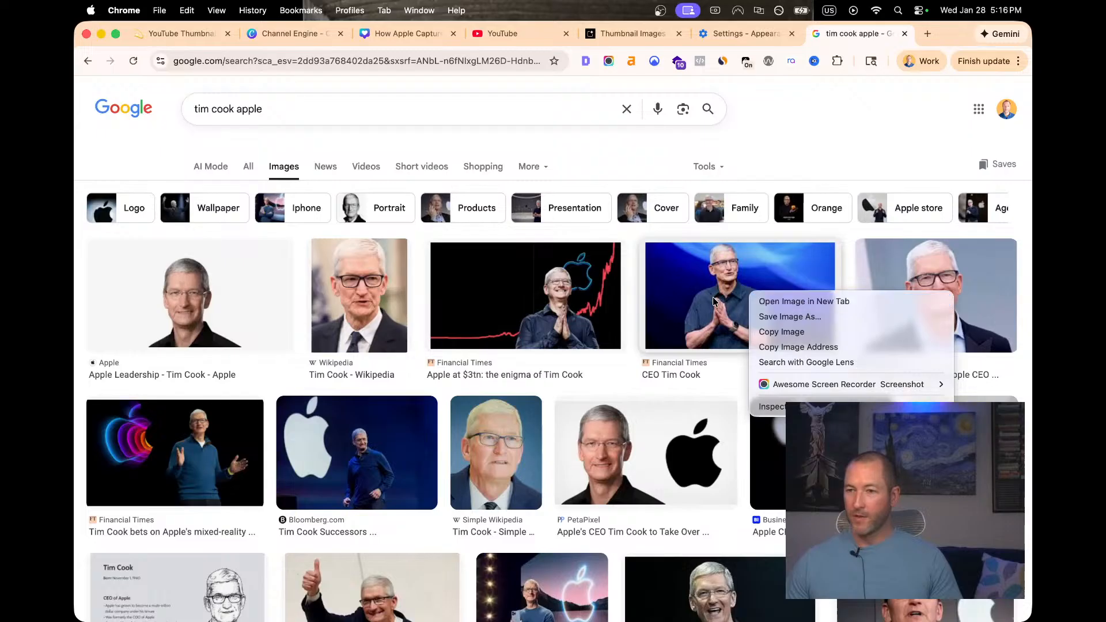
{"action": "left_click", "coordinate": [687, 305]}
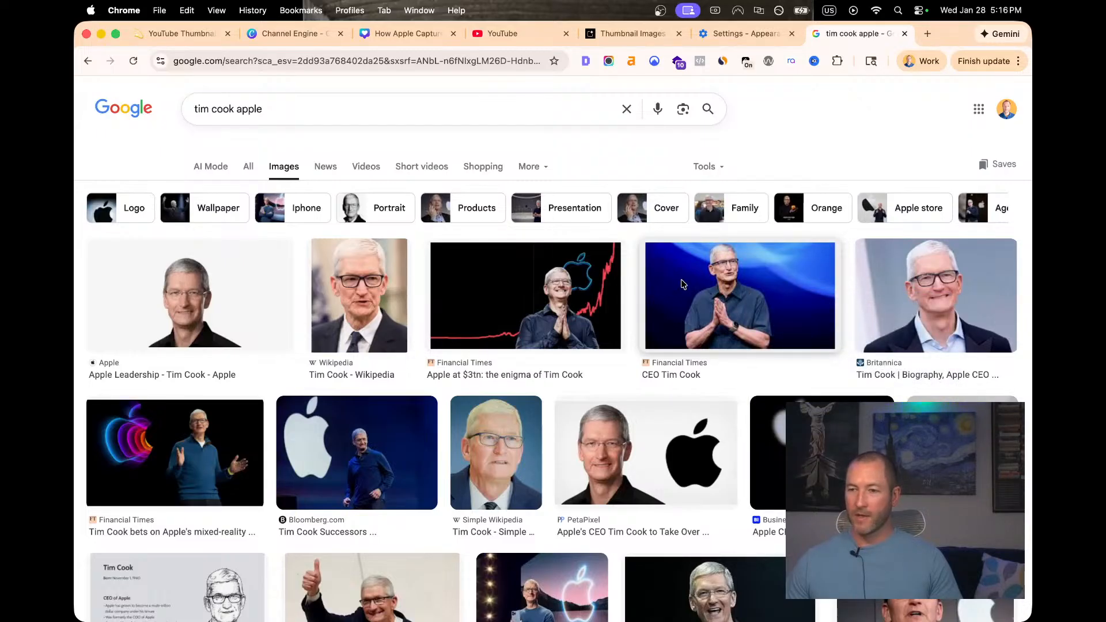
Open the Financial Times "CEO Tim Cook" image preview and save the larger photo to the Downloads folder
{"action": "left_click", "coordinate": [743, 333]}
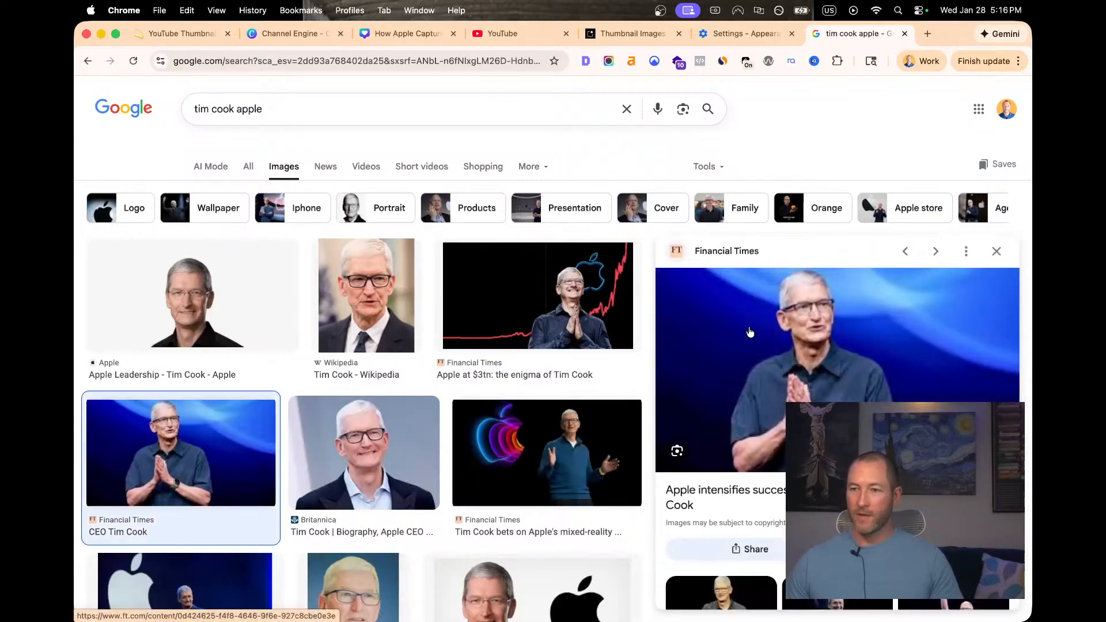
{"action": "right_click", "coordinate": [803, 346]}
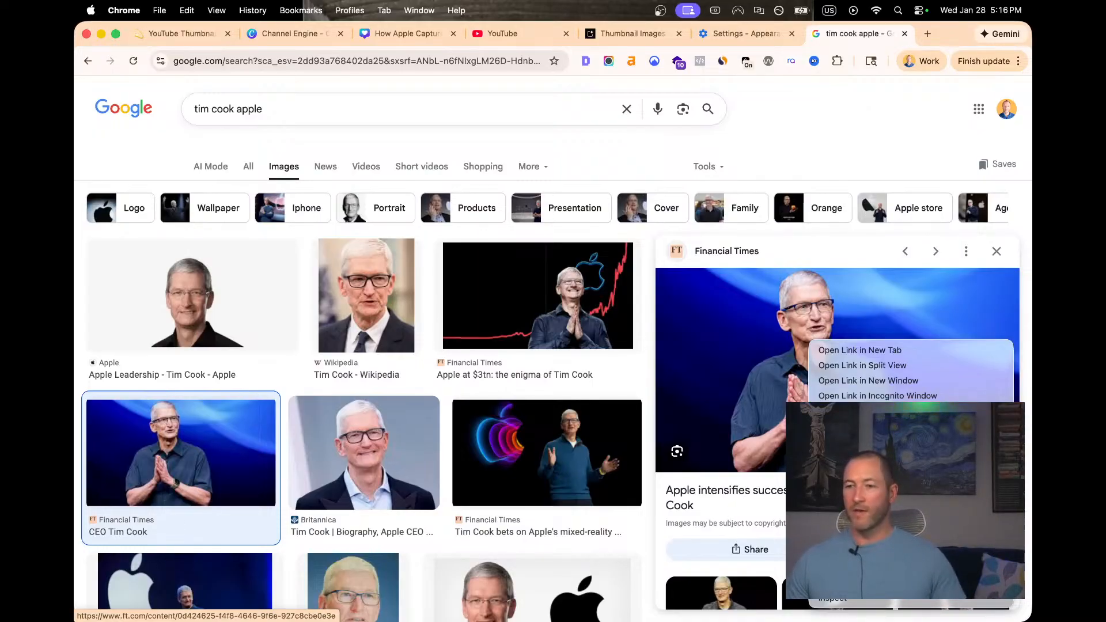
{"action": "left_click", "coordinate": [841, 487]}
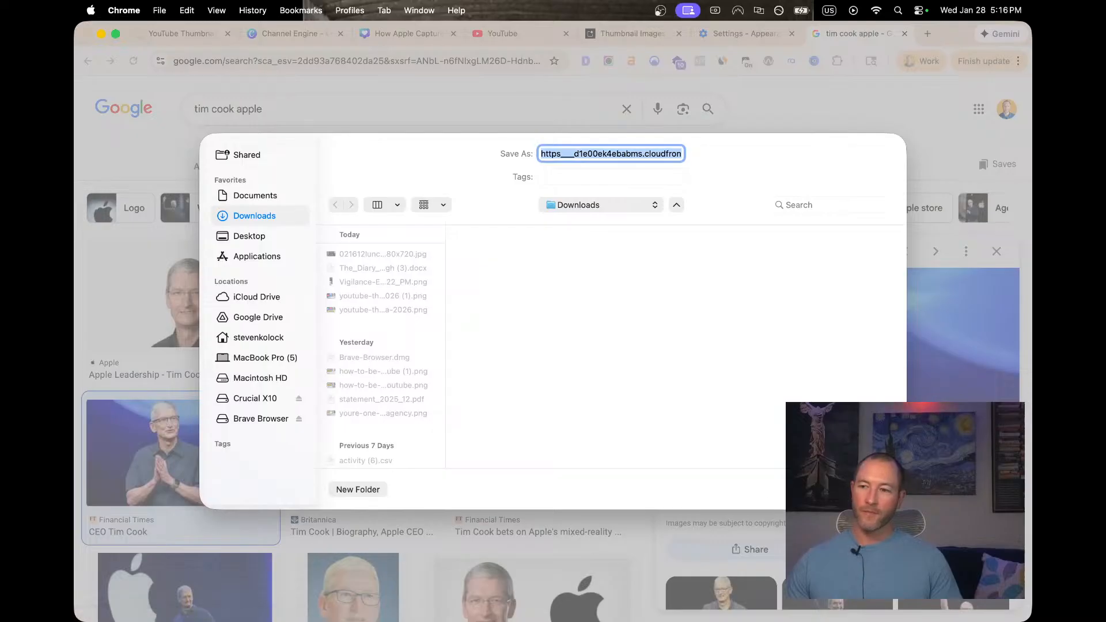
{"action": "key", "text": "Return"}
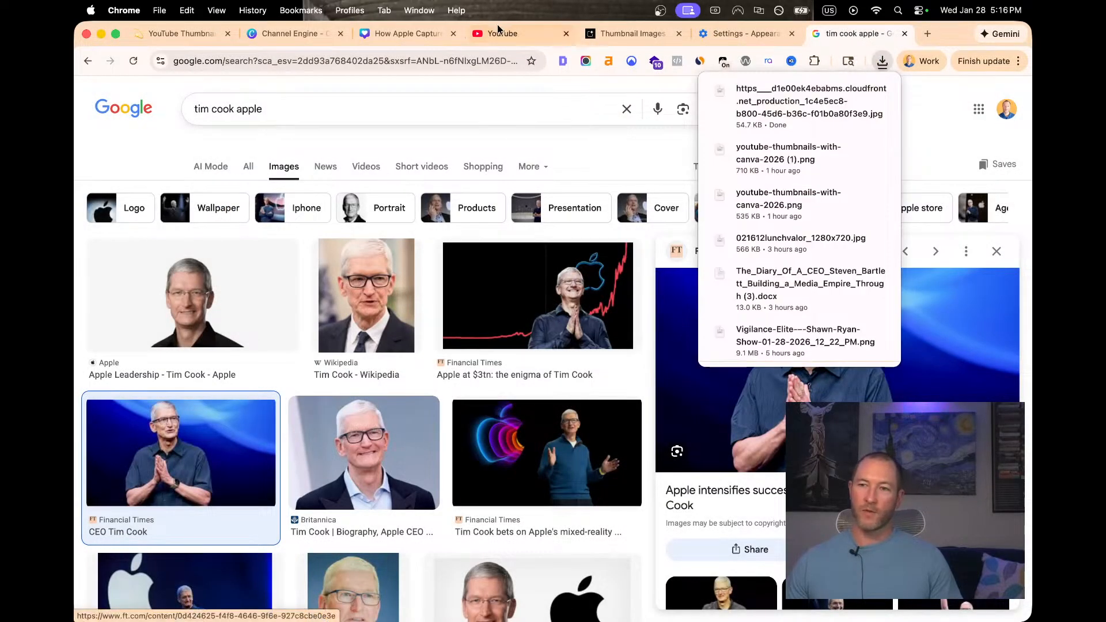
Return to the Canva design, add the downloaded Tim Cook photo to page 2 from Finder's Downloads folder, and shift it over the Apple logo
{"action": "left_click", "coordinate": [422, 39]}
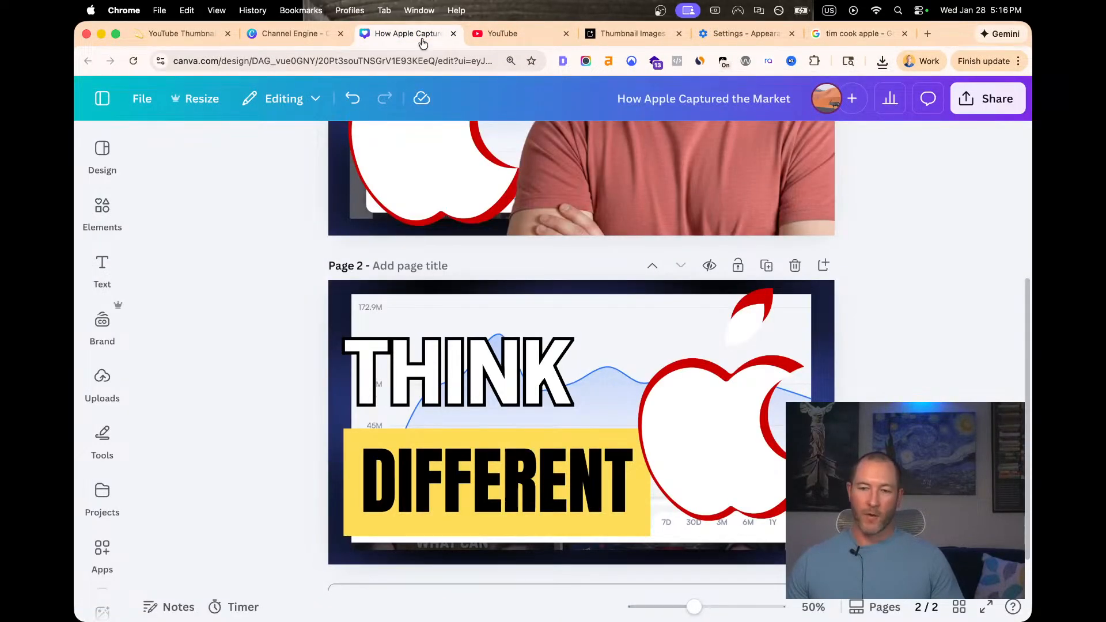
{"action": "key", "text": "super+Tab"}
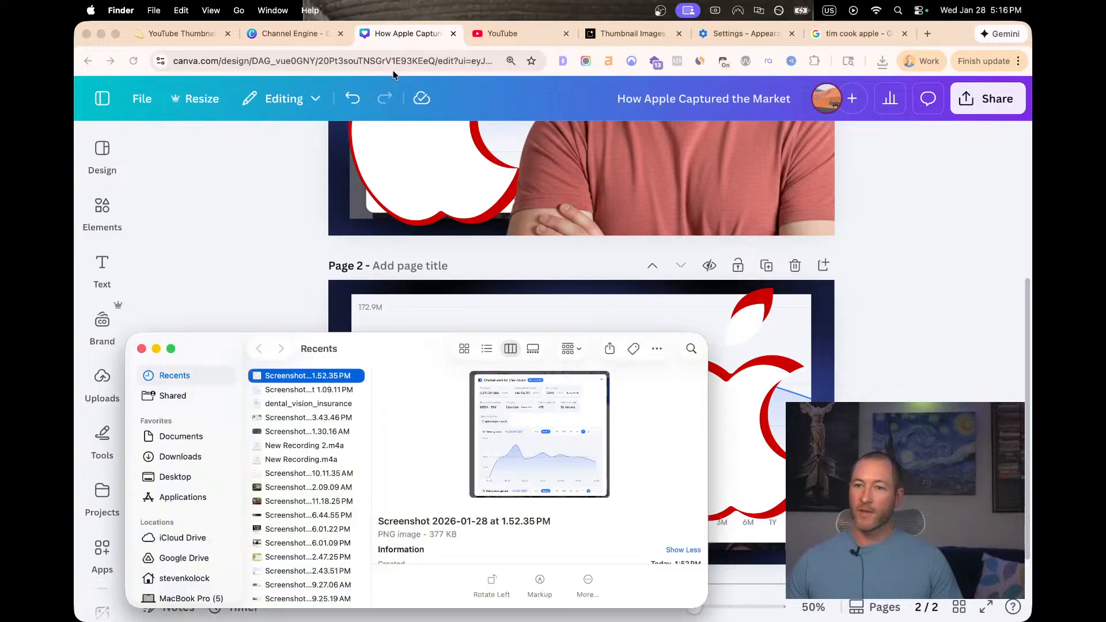
{"action": "left_click", "coordinate": [195, 452]}
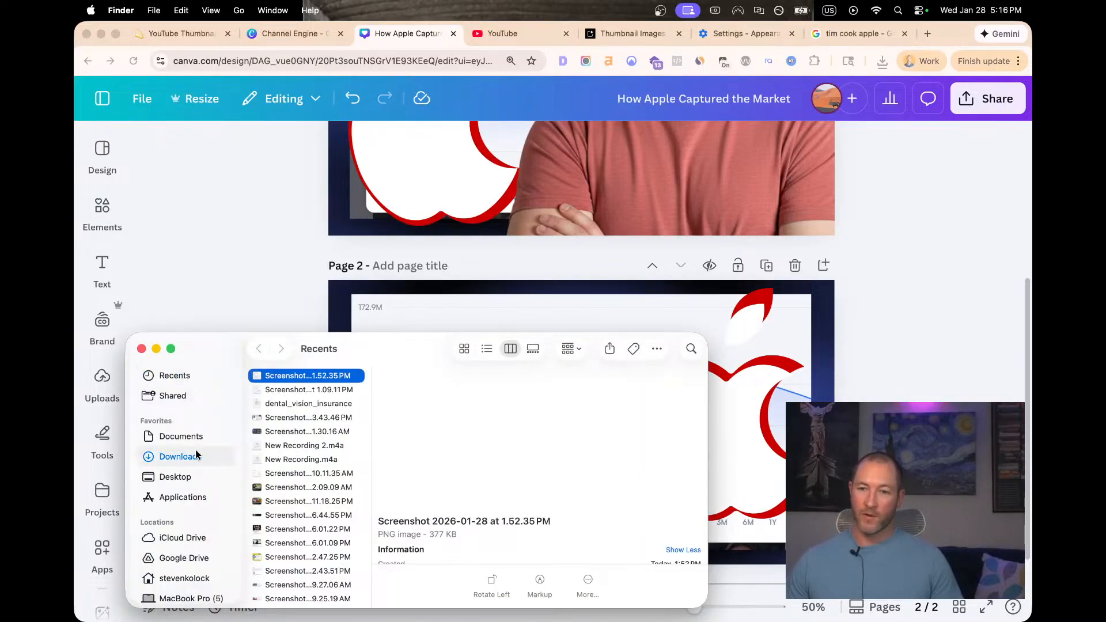
{"action": "left_click_drag", "start_coordinate": [351, 357], "coordinate": [299, 3]}
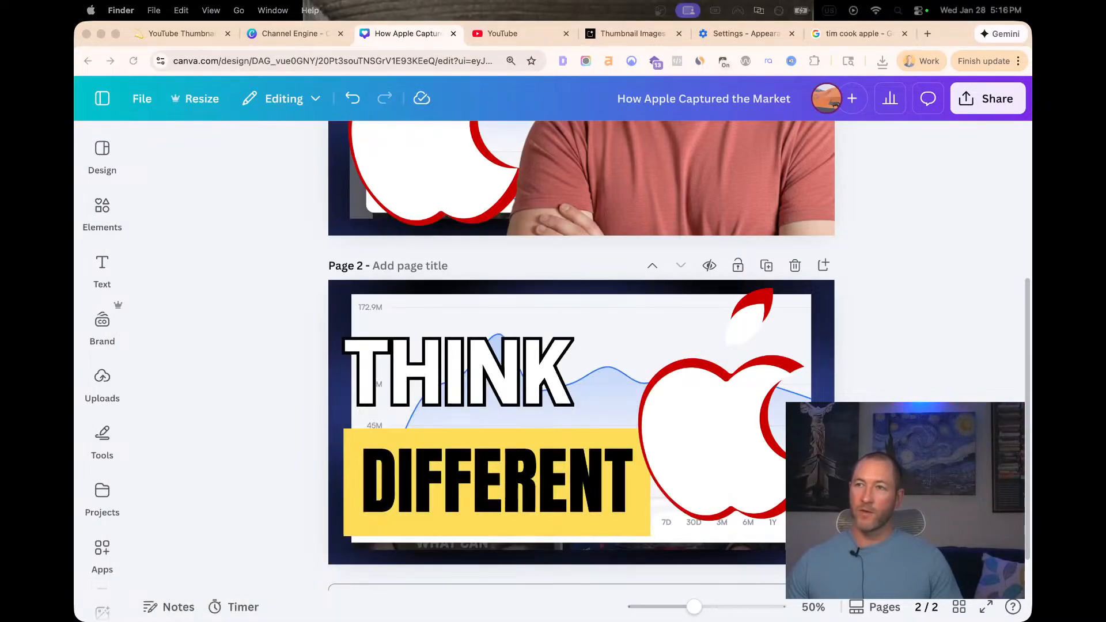
{"action": "left_click_drag", "start_coordinate": [353, 378], "coordinate": [513, 447]}
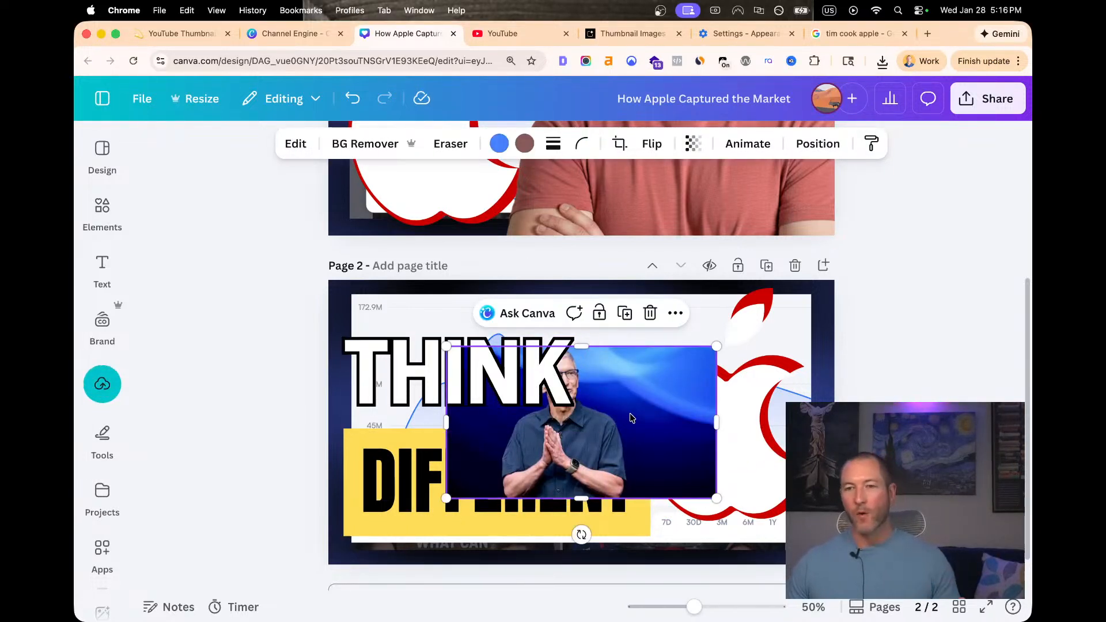
{"action": "left_click_drag", "start_coordinate": [628, 422], "coordinate": [717, 393]}
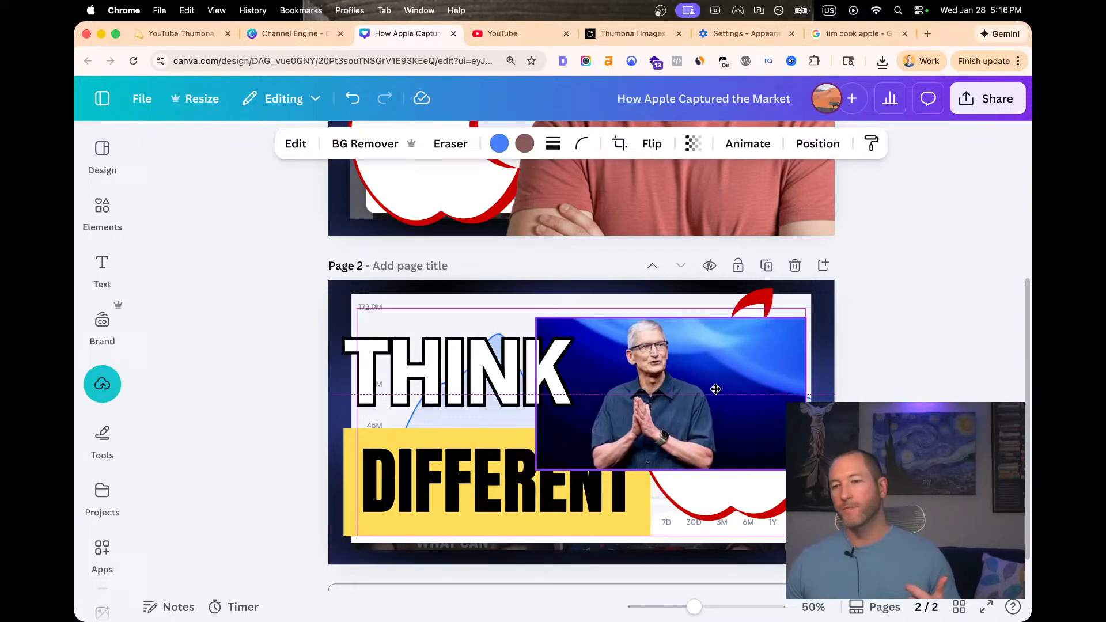
Remove the Tim Cook photo's background and enlarge the cutout so it fills the right half of page 2
{"action": "left_click", "coordinate": [374, 150]}
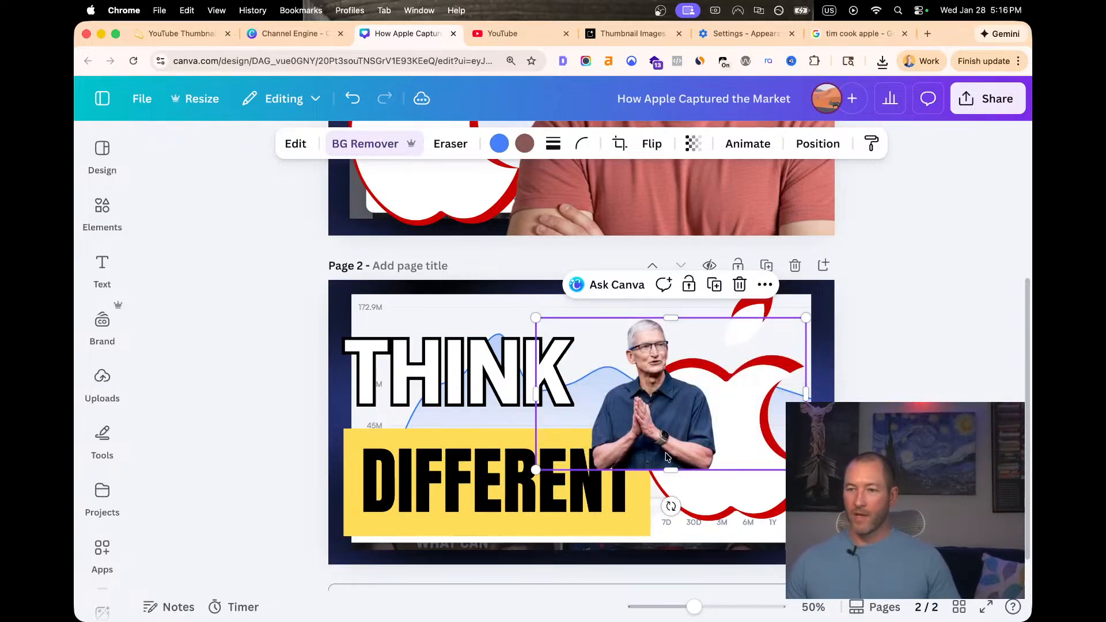
{"action": "left_click_drag", "start_coordinate": [537, 470], "coordinate": [279, 612]}
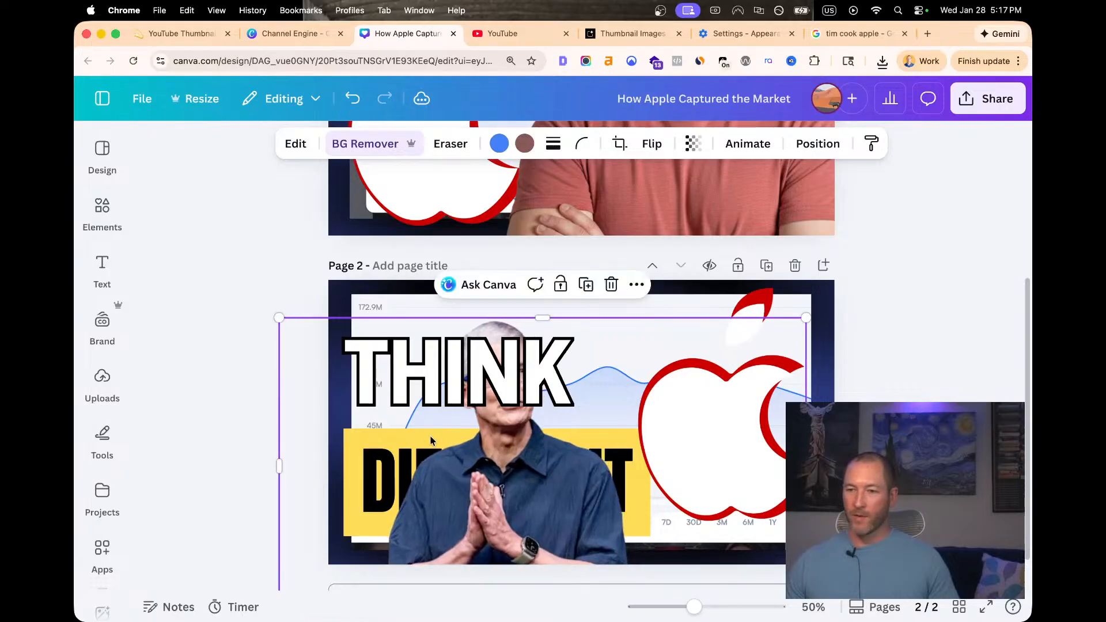
{"action": "left_click_drag", "start_coordinate": [806, 317], "coordinate": [941, 241]}
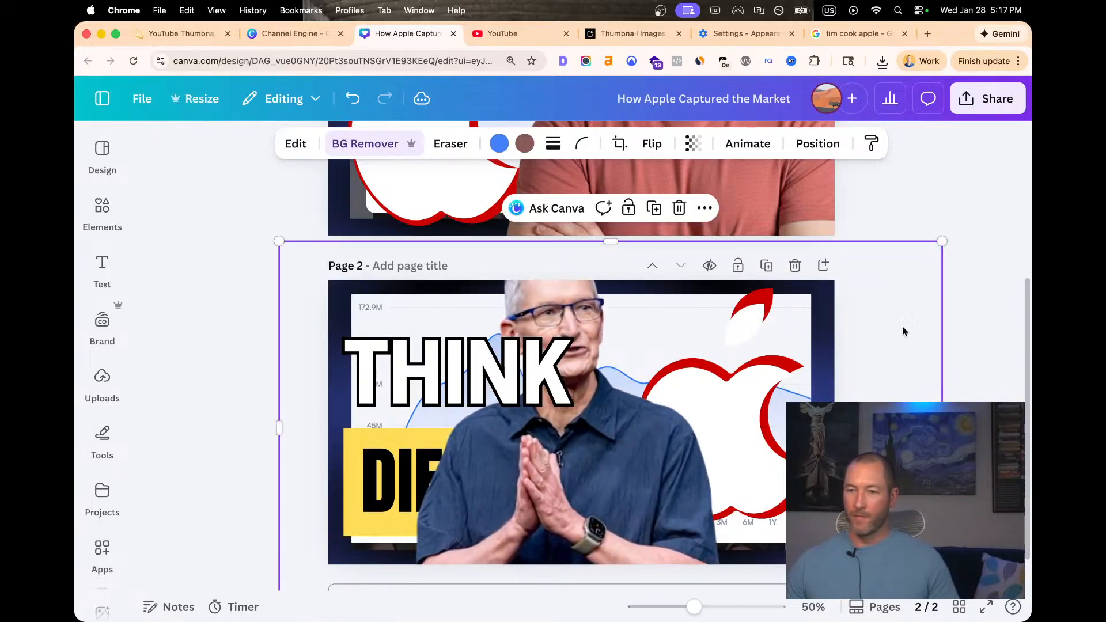
{"action": "left_click_drag", "start_coordinate": [623, 483], "coordinate": [738, 483]}
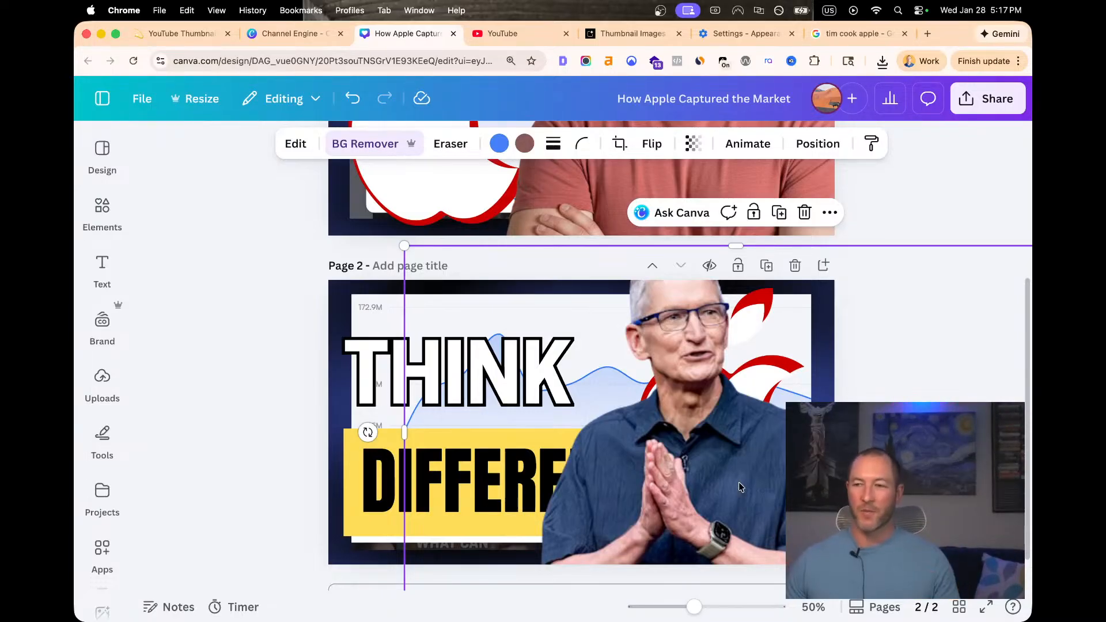
Reorder the page 2 layers so Tim Cook sits behind the "DIFFERENT" text and above the chart image
{"action": "left_click", "coordinate": [794, 144]}
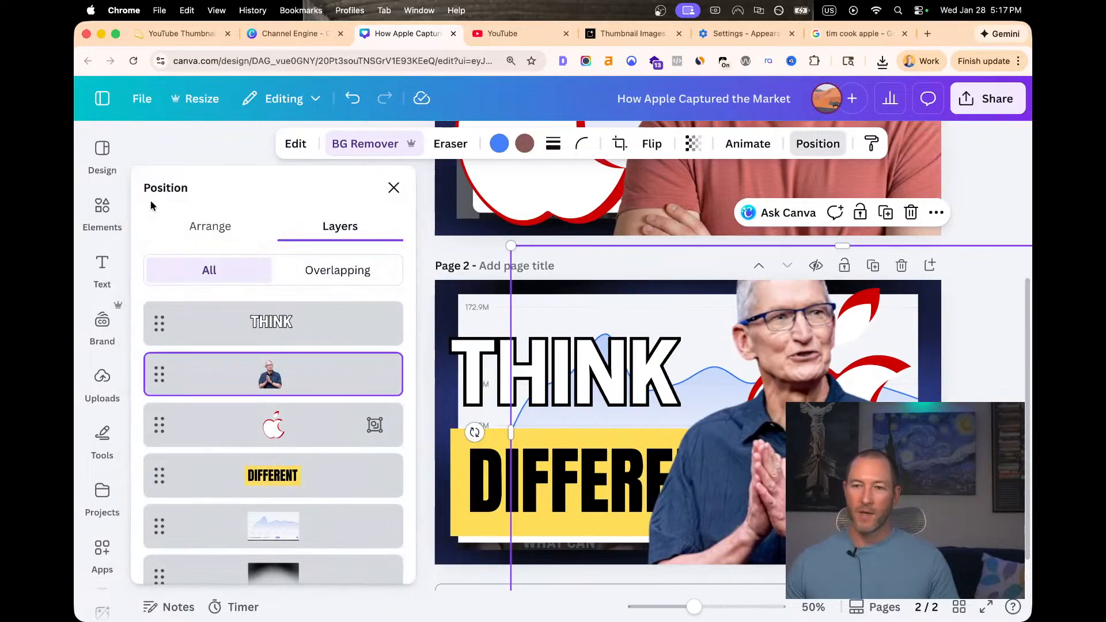
{"action": "scroll", "coordinate": [345, 404], "scroll_direction": "down", "scroll_amount": 2}
{"action": "scroll", "coordinate": [420, 413], "scroll_direction": "down", "scroll_amount": 1}
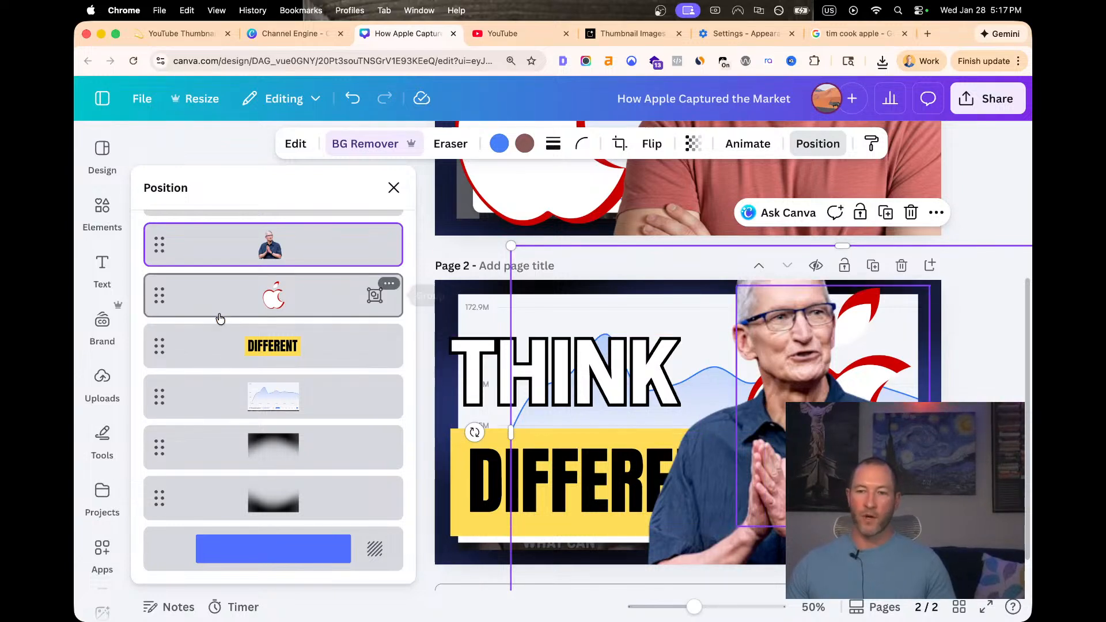
{"action": "left_click_drag", "start_coordinate": [174, 246], "coordinate": [179, 362]}
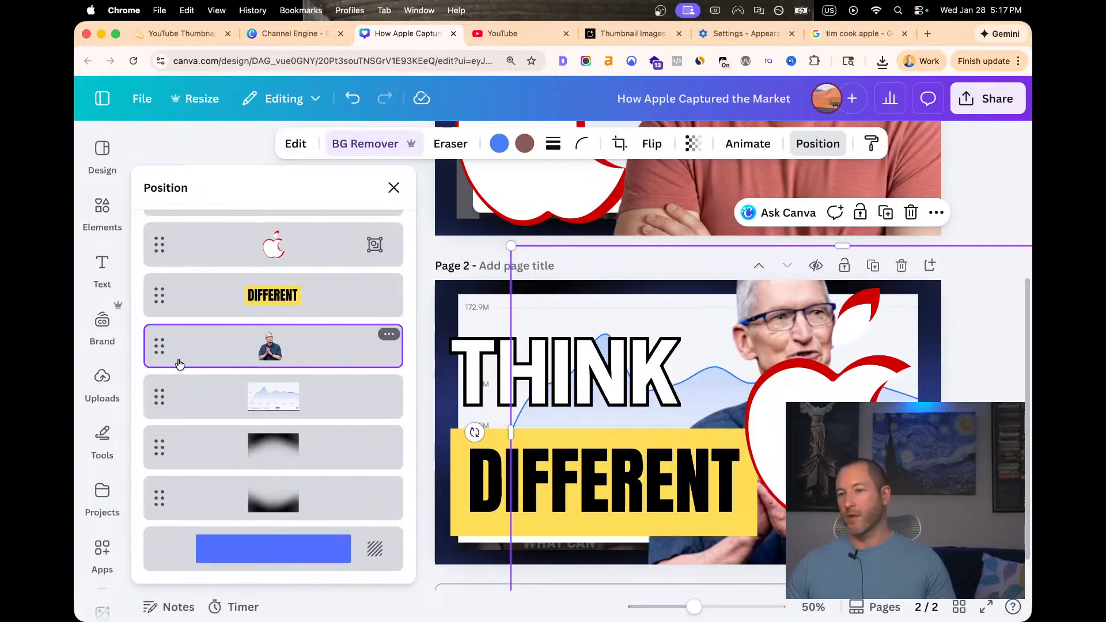
Shrink the page 2 Apple logo group, tilt it slightly, and place it beside Tim Cook's chest near the page's right edge
{"action": "left_click", "coordinate": [782, 463]}
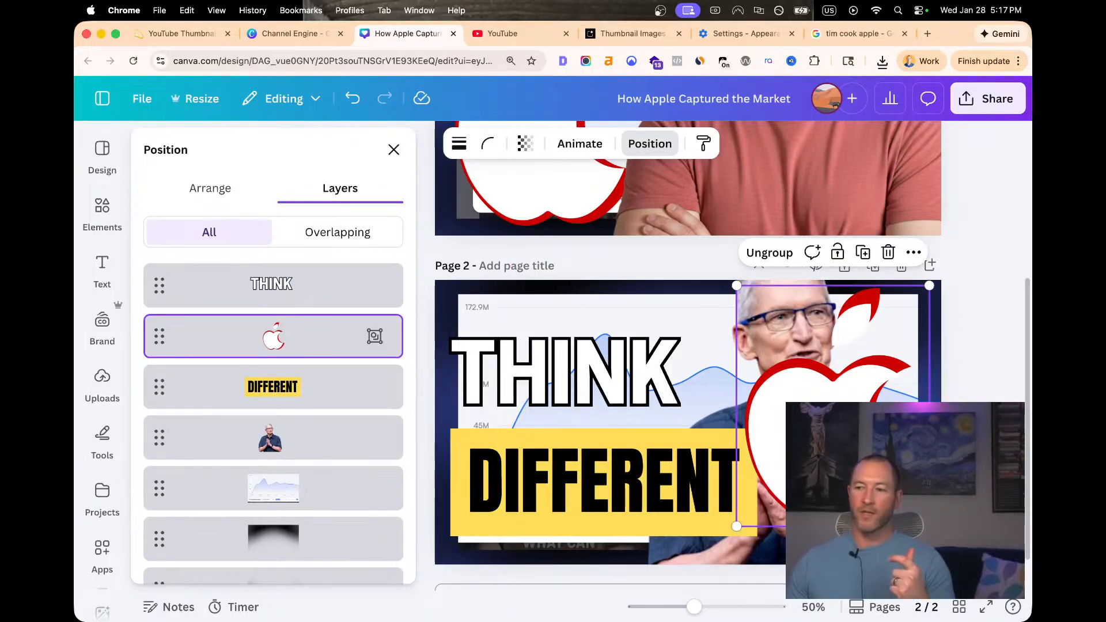
{"action": "left_click_drag", "start_coordinate": [929, 525], "coordinate": [735, 388]}
{"action": "left_click_drag", "start_coordinate": [731, 441], "coordinate": [750, 442]}
{"action": "left_click_drag", "start_coordinate": [735, 370], "coordinate": [873, 453]}
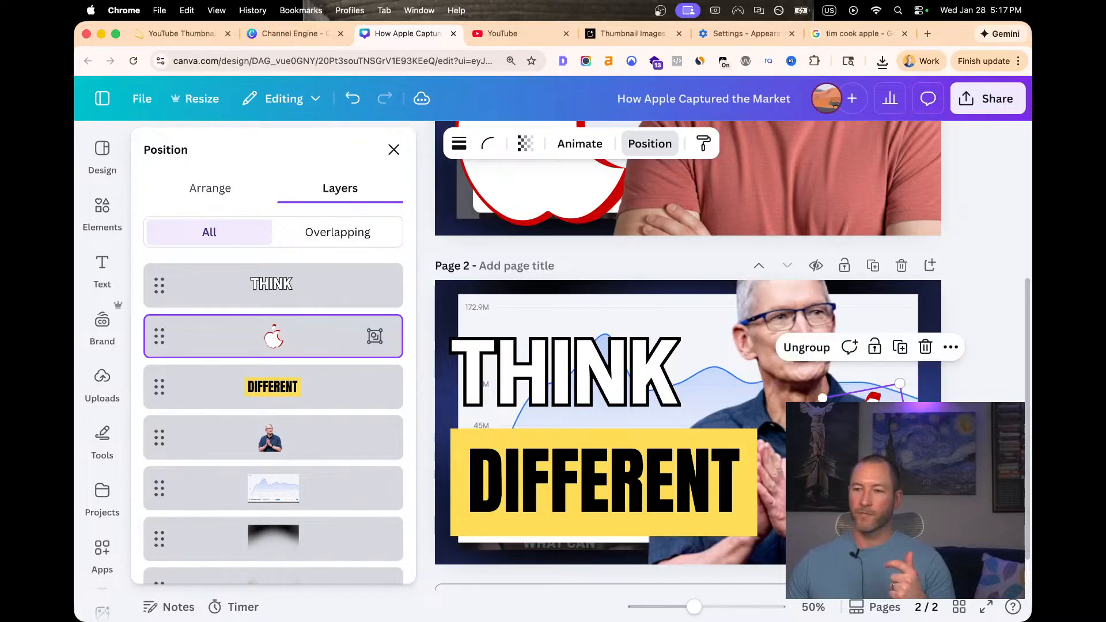
{"action": "left_click", "coordinate": [980, 307]}
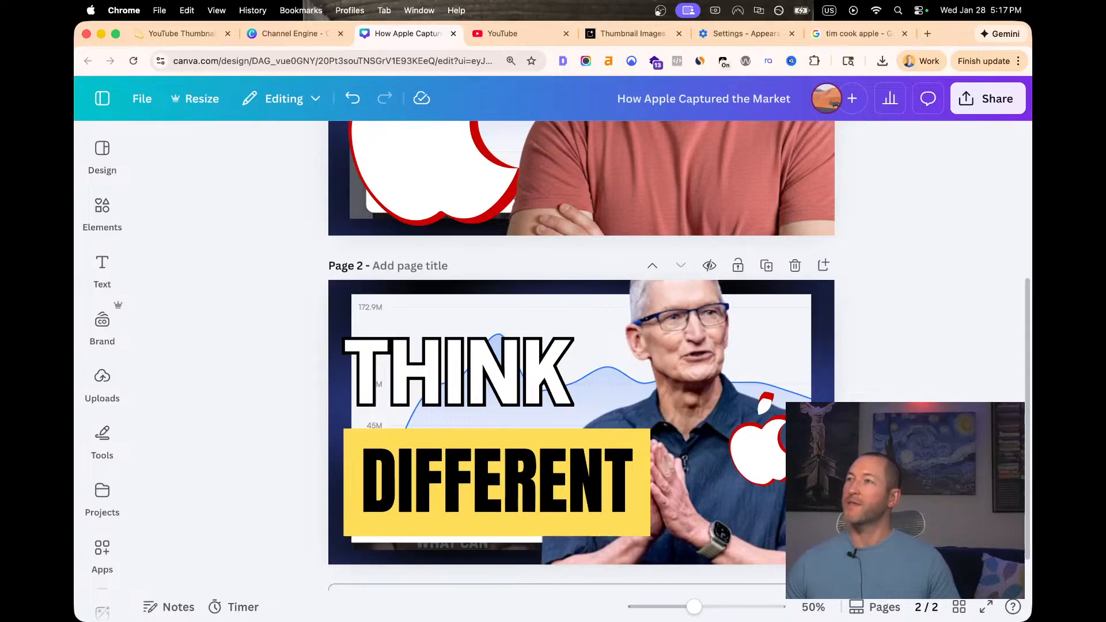
Search the elements for "square" and add a rectangle shape to page 2
{"action": "scroll", "coordinate": [641, 351], "scroll_direction": "down", "scroll_amount": 1}
{"action": "scroll", "coordinate": [641, 351], "scroll_direction": "up", "scroll_amount": 1}
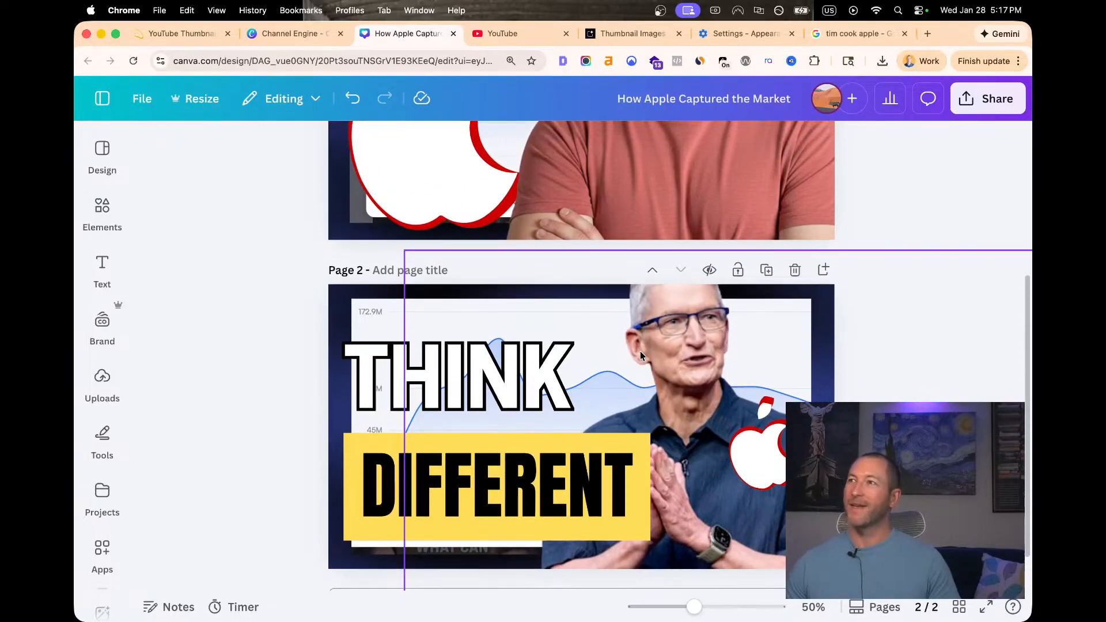
{"action": "scroll", "coordinate": [641, 351], "scroll_direction": "up", "scroll_amount": 1}
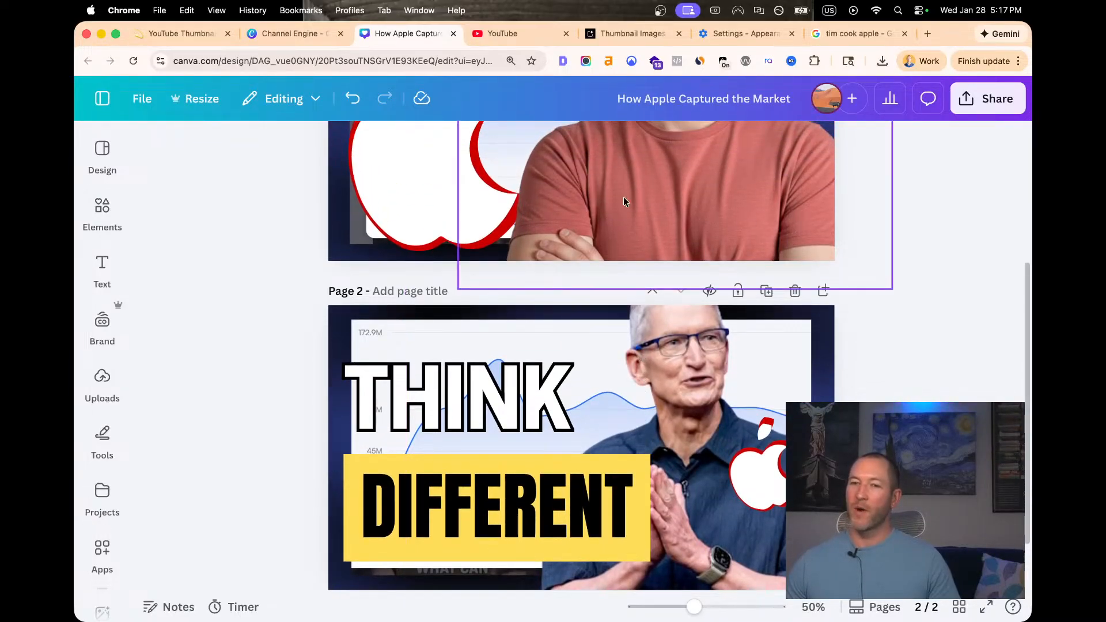
{"action": "left_click", "coordinate": [102, 212]}
{"action": "triple_click", "coordinate": [187, 162]}
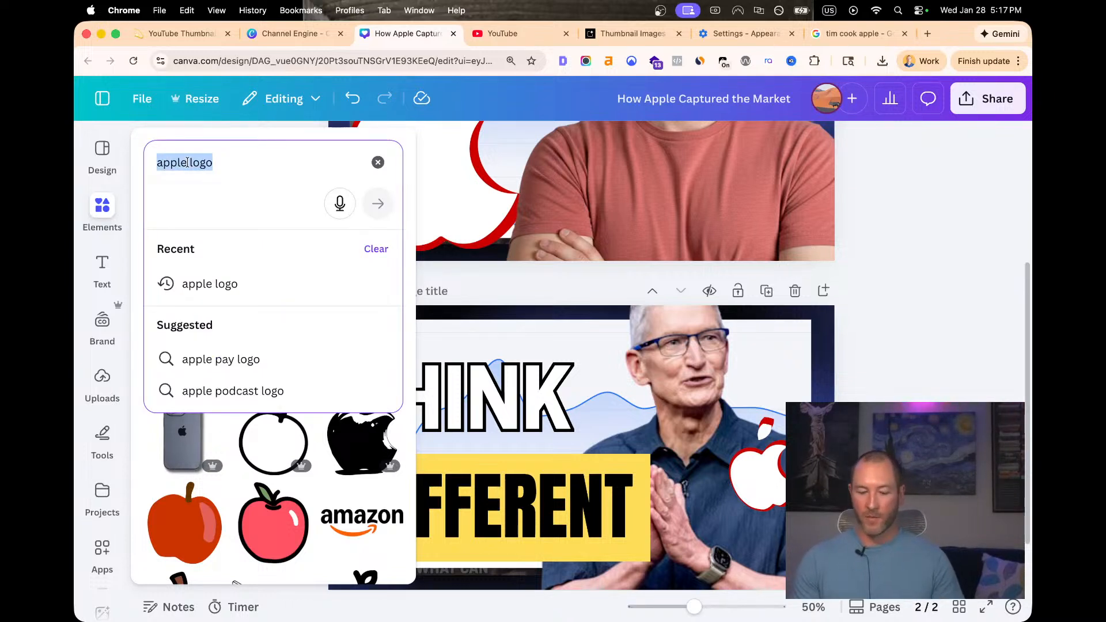
{"action": "type", "text": "rectange"}
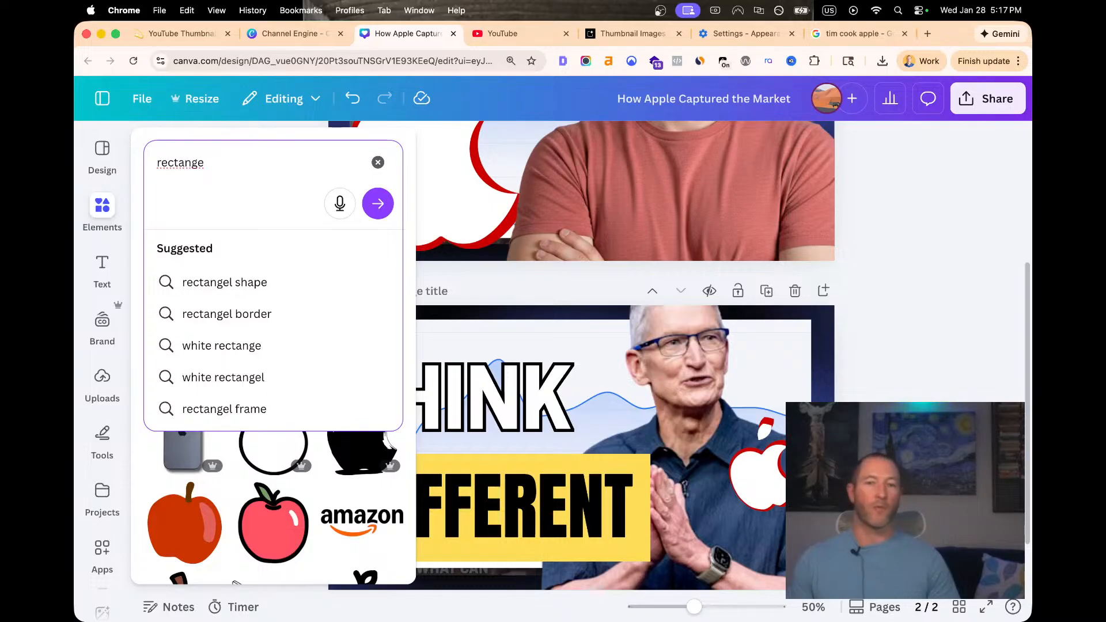
{"action": "key", "text": "super+a"}
{"action": "type", "text": "squ"}
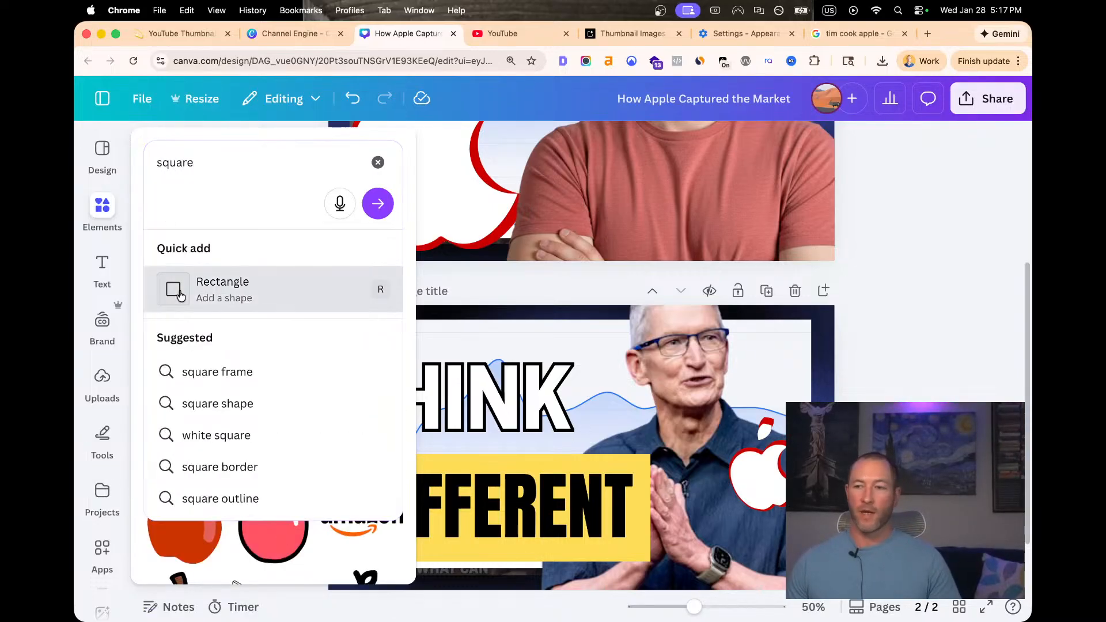
{"action": "left_click", "coordinate": [223, 288]}
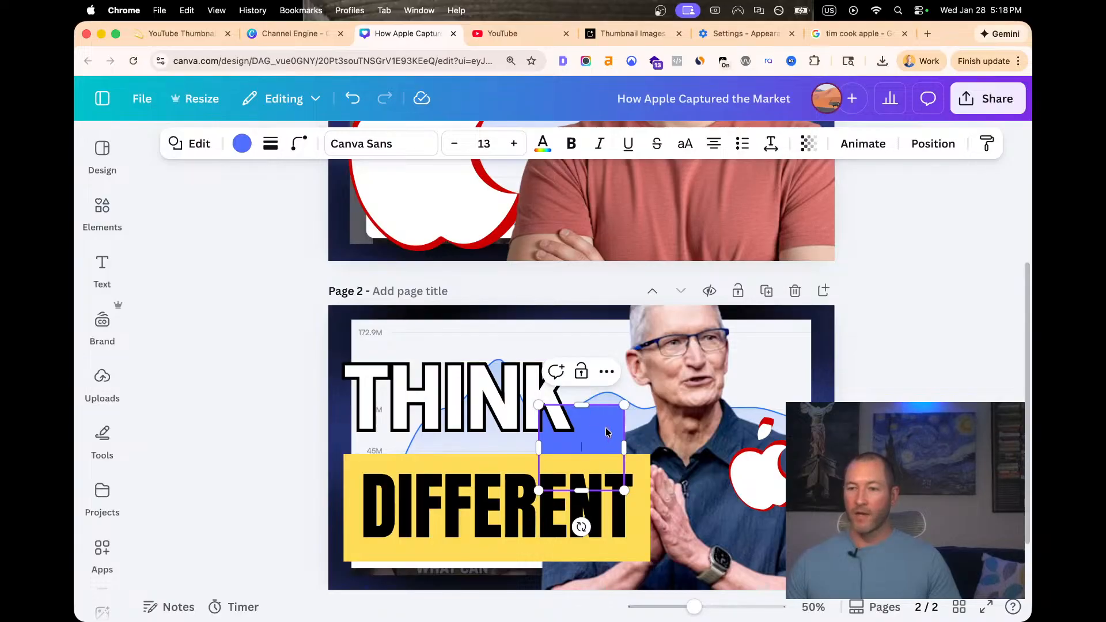
Move the blue square from page 2 to the lower-right corner of page 1
{"action": "left_click_drag", "start_coordinate": [608, 430], "coordinate": [741, 215]}
{"action": "scroll", "coordinate": [929, 278], "scroll_direction": "up", "scroll_amount": 1}
{"action": "left_click_drag", "start_coordinate": [756, 216], "coordinate": [757, 215]}
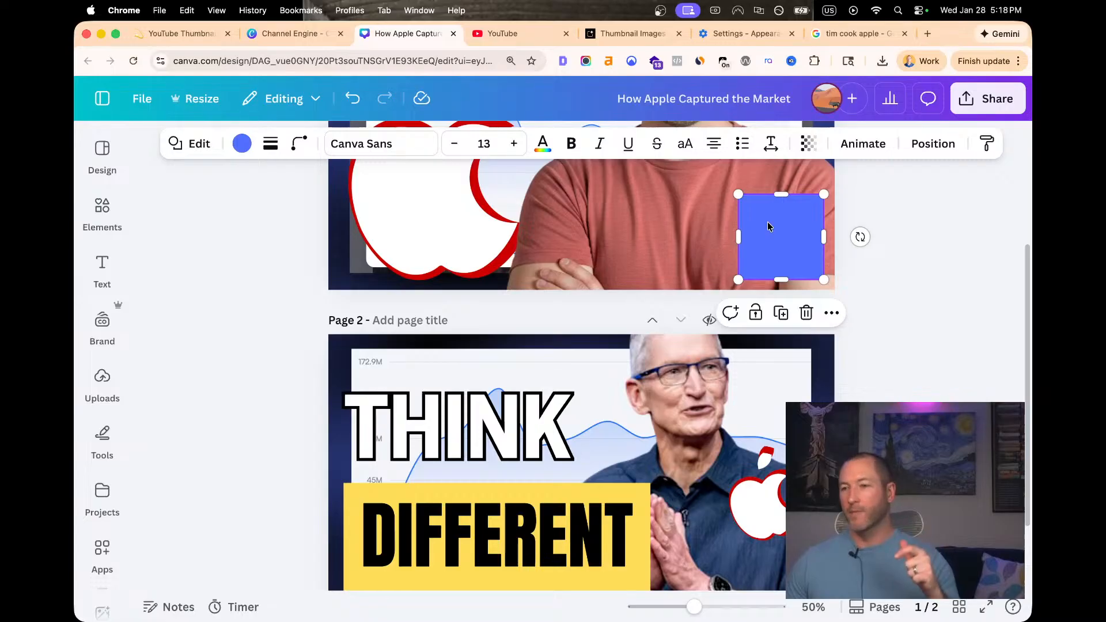
Copy the blue square from page 1 into the lower-right corner of page 2, and select the Apple logo group above it
{"action": "scroll", "coordinate": [997, 379], "scroll_direction": "down", "scroll_amount": 2}
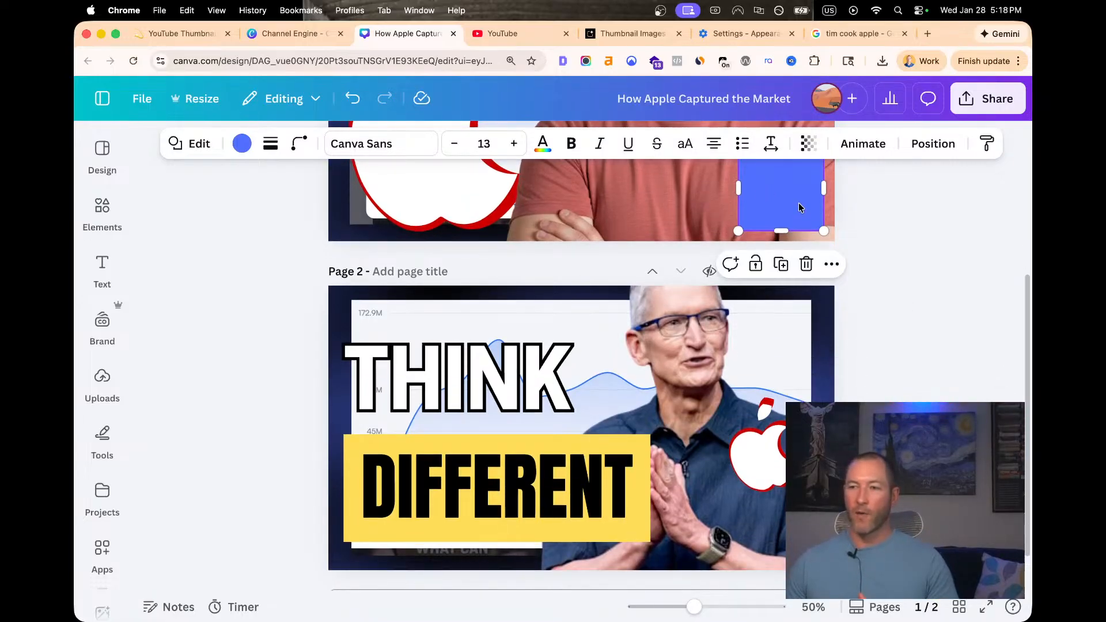
{"action": "left_click_drag", "start_coordinate": [794, 199], "coordinate": [788, 520]}
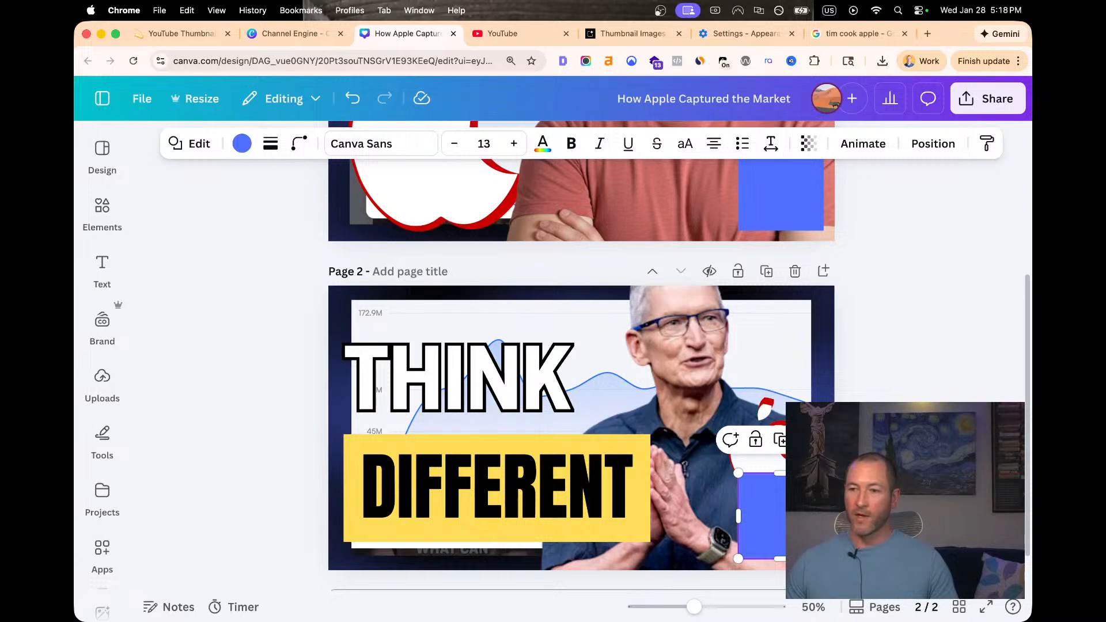
{"action": "key", "text": "Escape"}
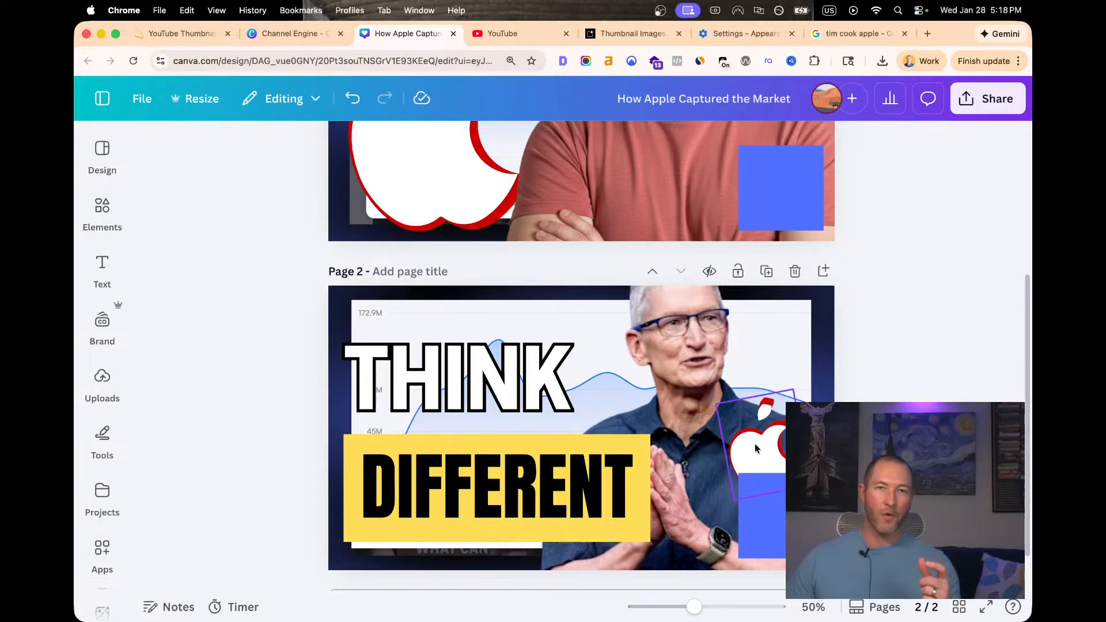
{"action": "left_click", "coordinate": [755, 444]}
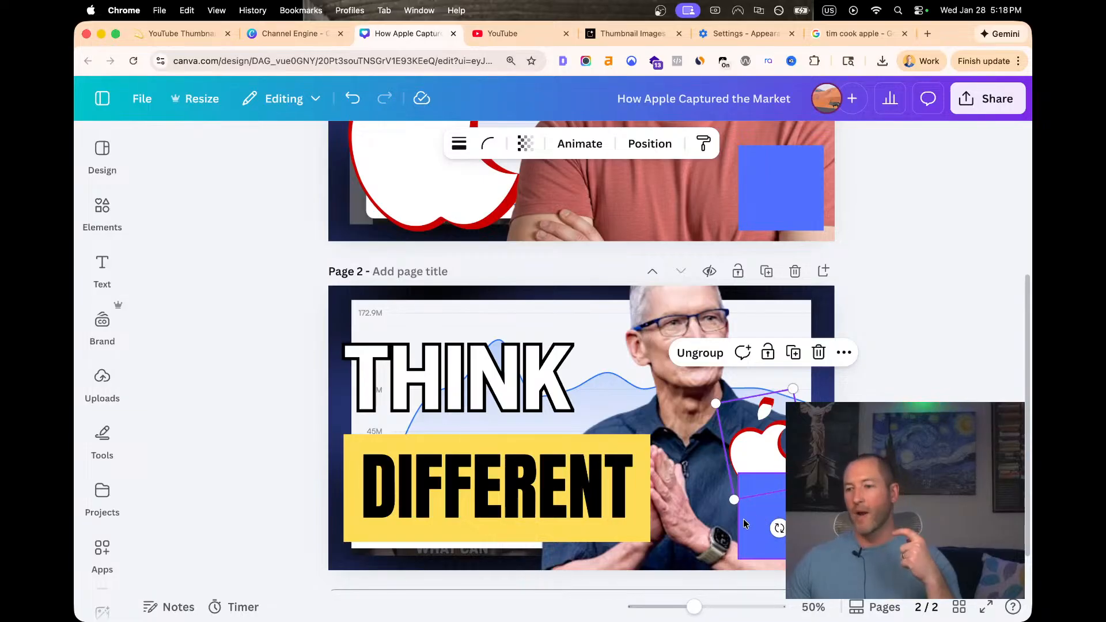
Nudge the blue square on page 2 slightly lower beneath the Apple logo group and deselect it
{"action": "left_click_drag", "start_coordinate": [755, 527], "coordinate": [755, 532]}
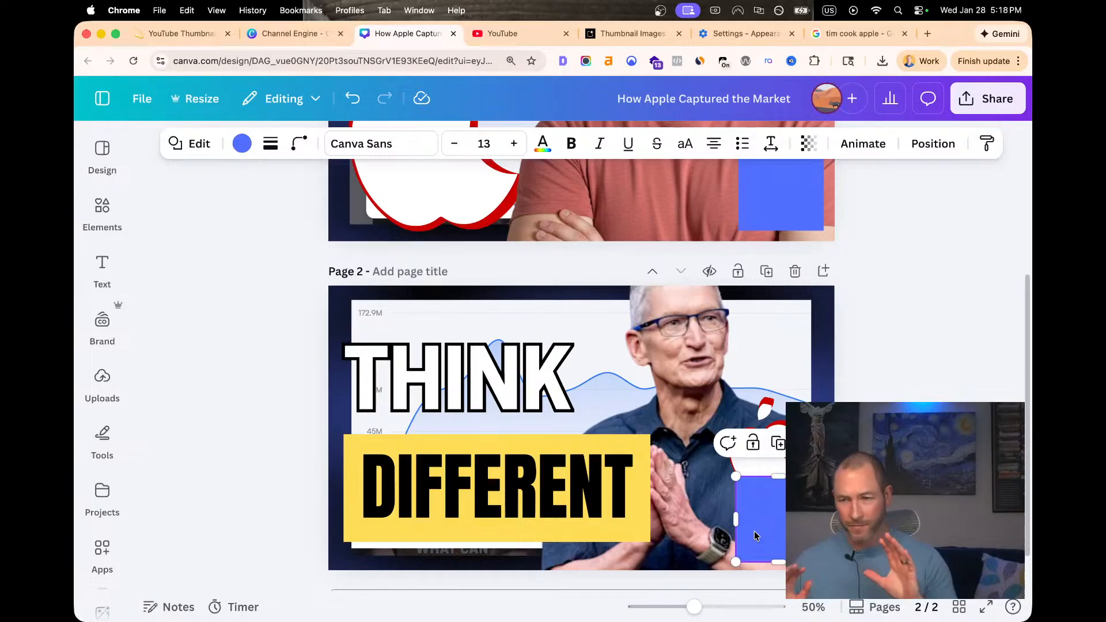
{"action": "left_click", "coordinate": [243, 357]}
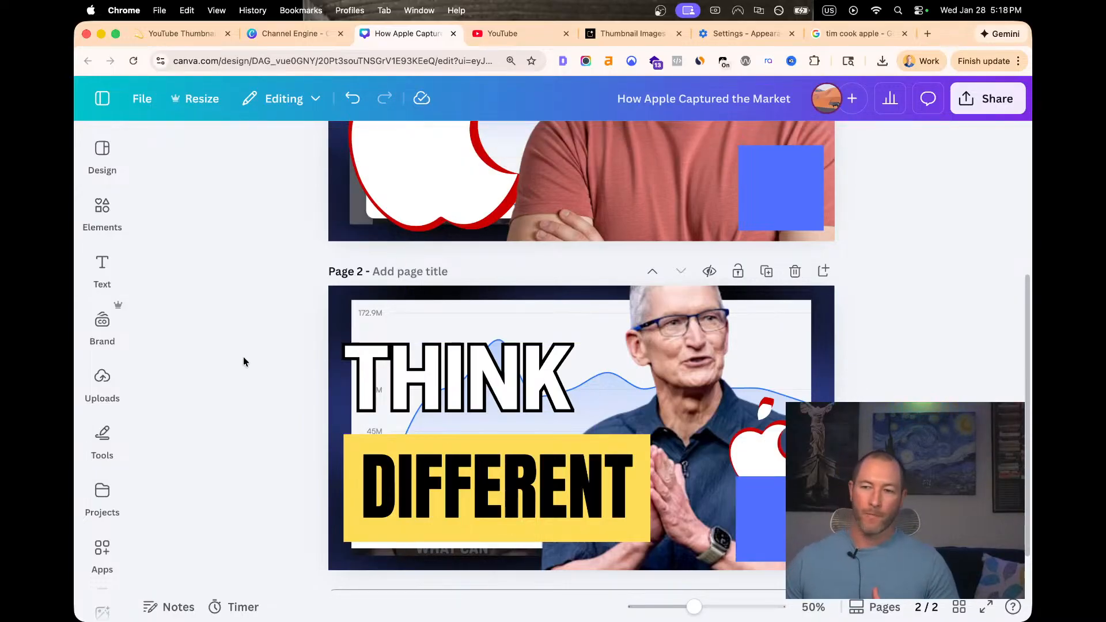
Open the image editing options for the Tim Cook photo on page 2
{"action": "left_click", "coordinate": [663, 354]}
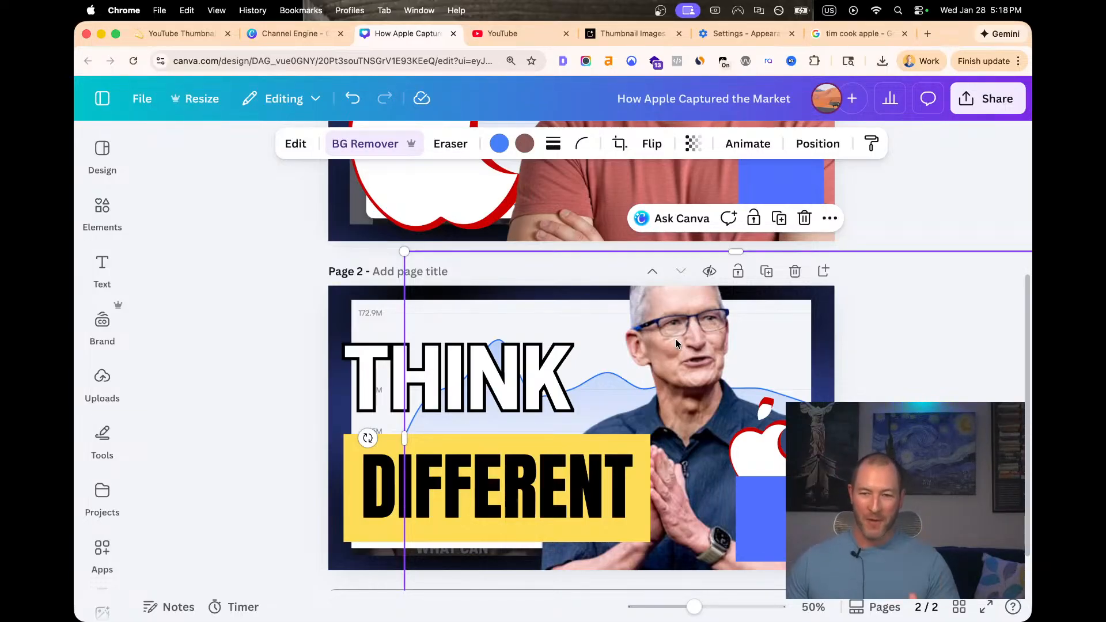
{"action": "left_click", "coordinate": [81, 363]}
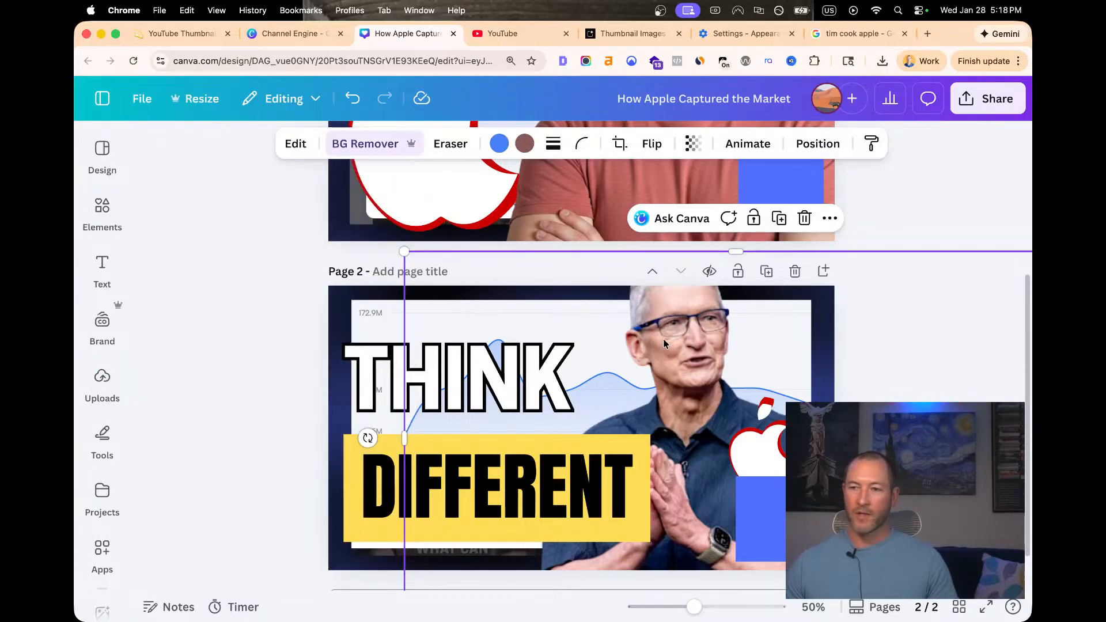
{"action": "left_click", "coordinate": [294, 146]}
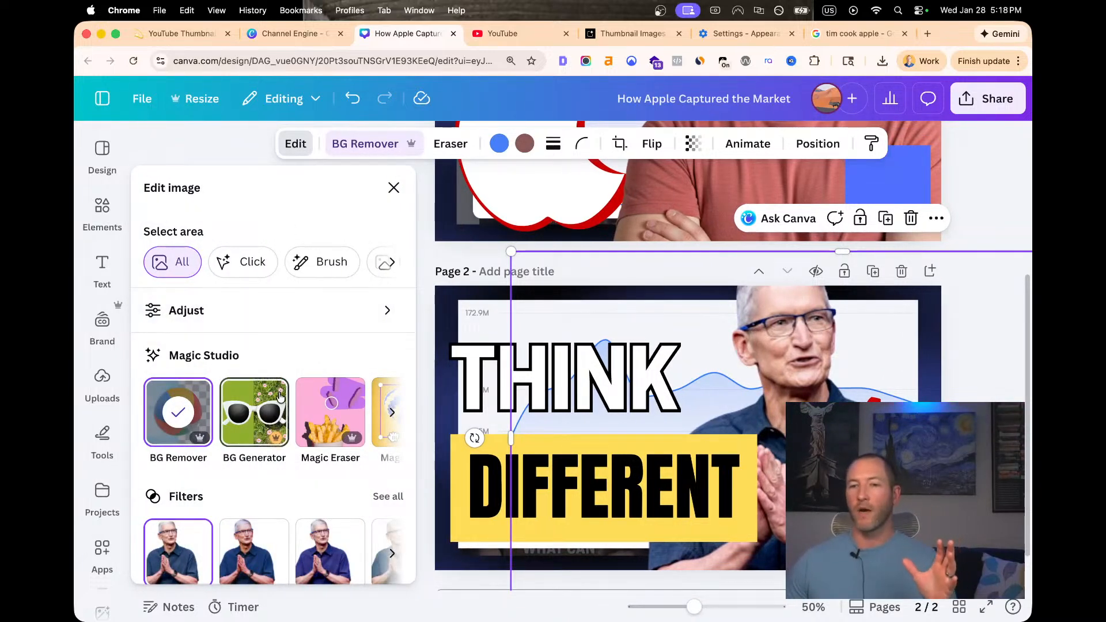
Try the Tim Cook photo's brightness at 100, reset it to 0, and return to the image editing options
{"action": "left_click", "coordinate": [354, 308]}
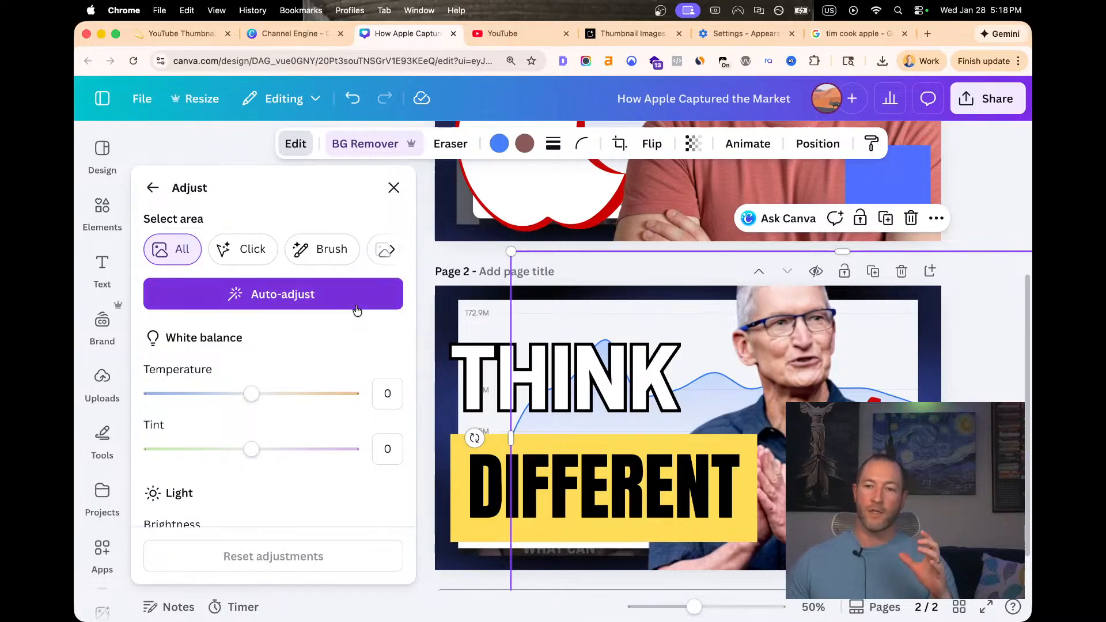
{"action": "scroll", "coordinate": [248, 386], "scroll_direction": "down", "scroll_amount": 3}
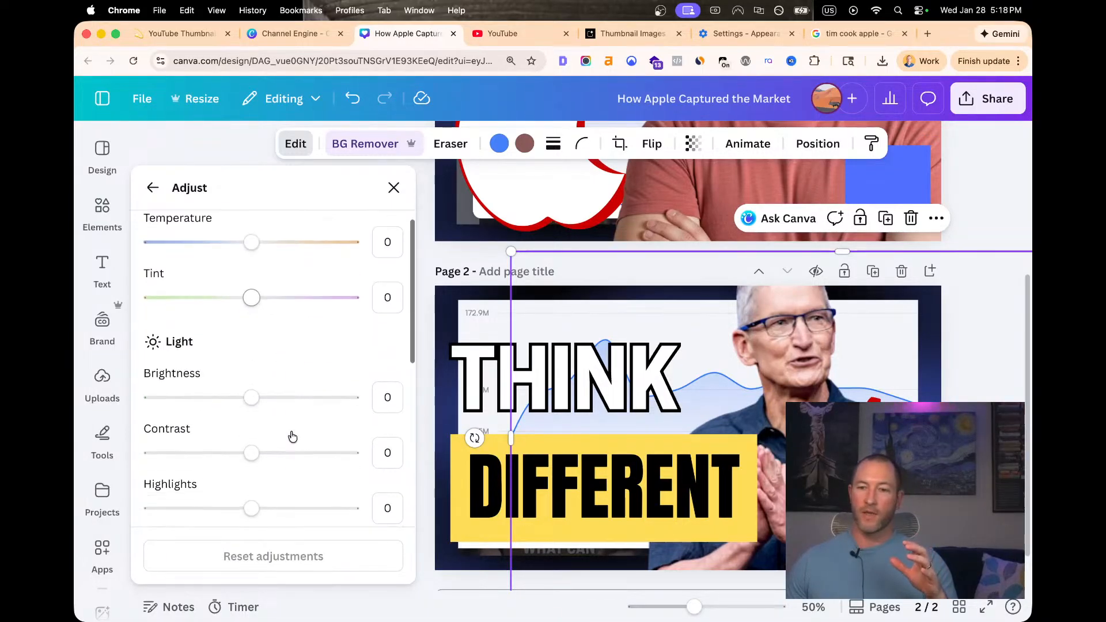
{"action": "left_click_drag", "start_coordinate": [259, 390], "coordinate": [369, 397]}
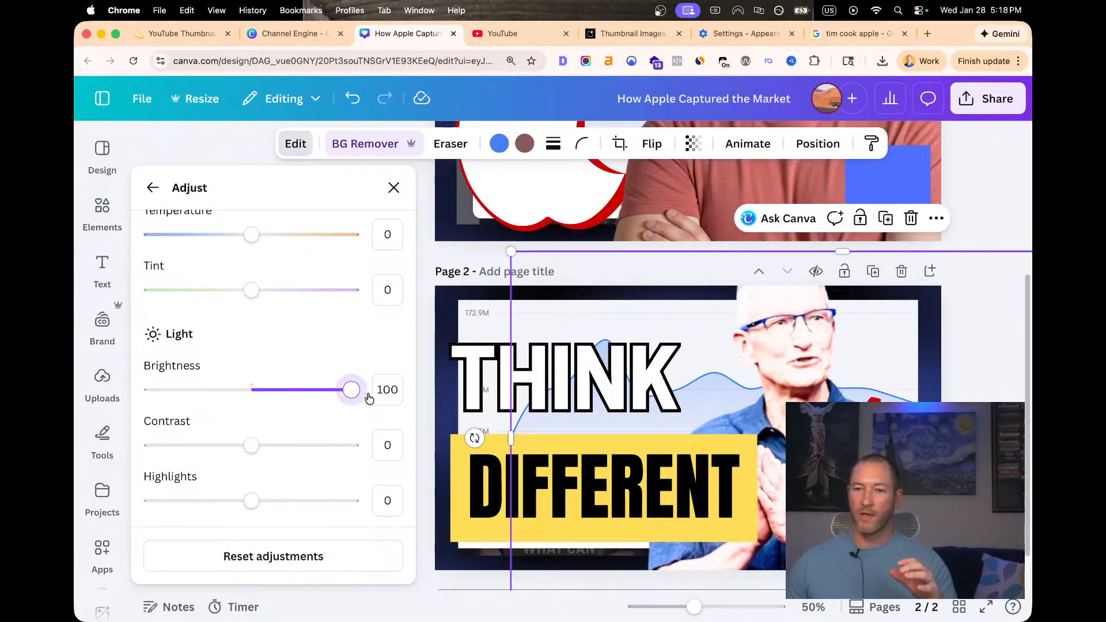
{"action": "left_click", "coordinate": [381, 390]}
{"action": "type", "text": "0"}
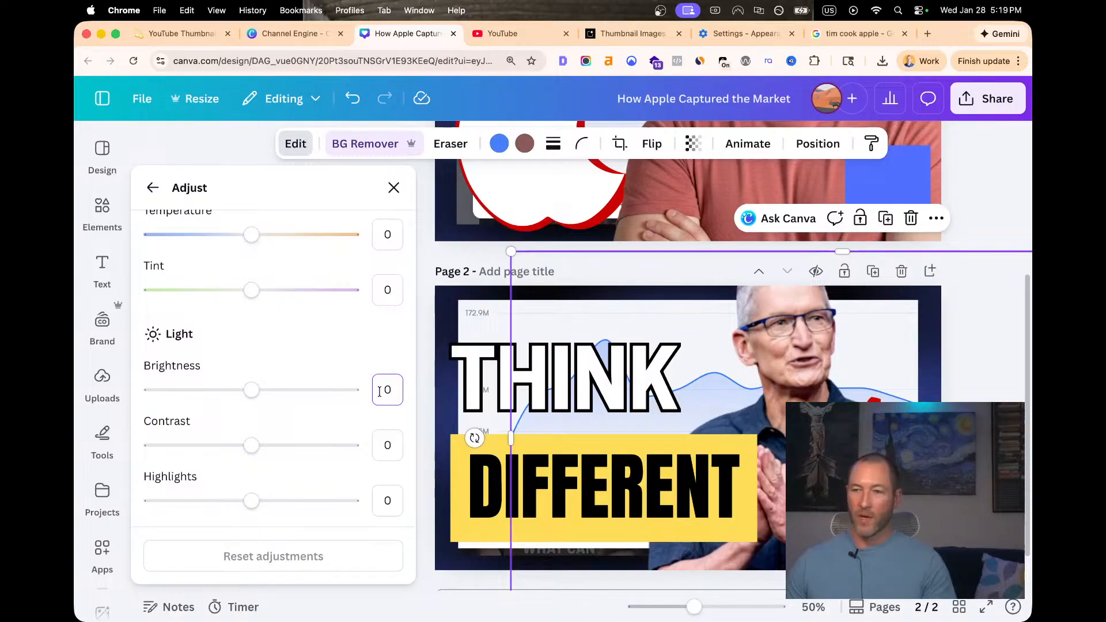
{"action": "left_click", "coordinate": [152, 189]}
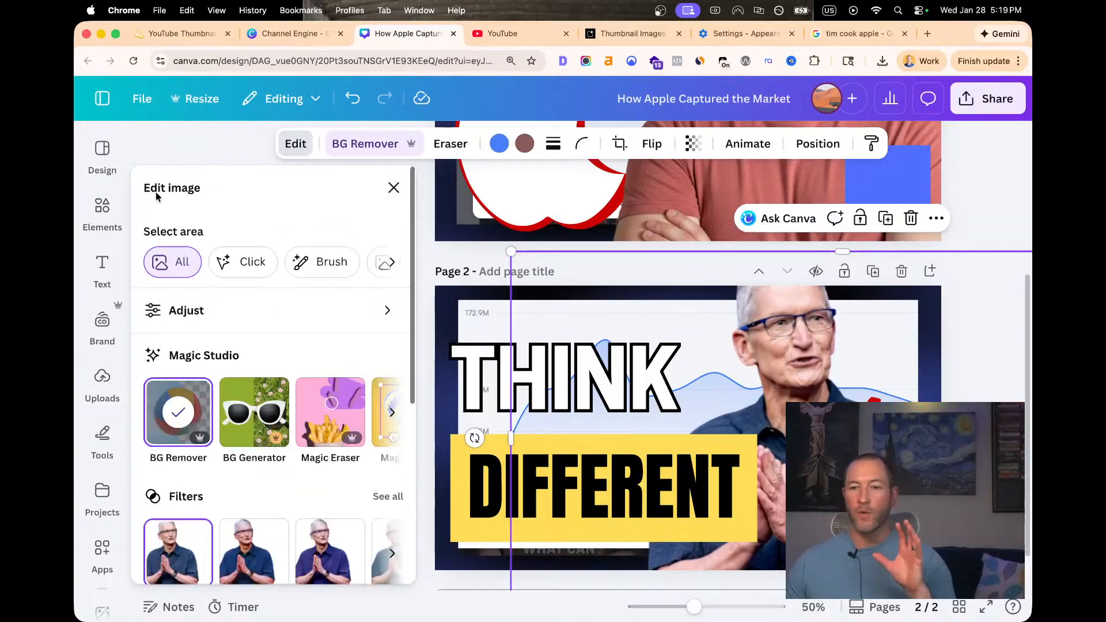
Upscale the Tim Cook photo with the Image Upscaler app at 16x resolution
{"action": "scroll", "coordinate": [233, 357], "scroll_direction": "down", "scroll_amount": 5}
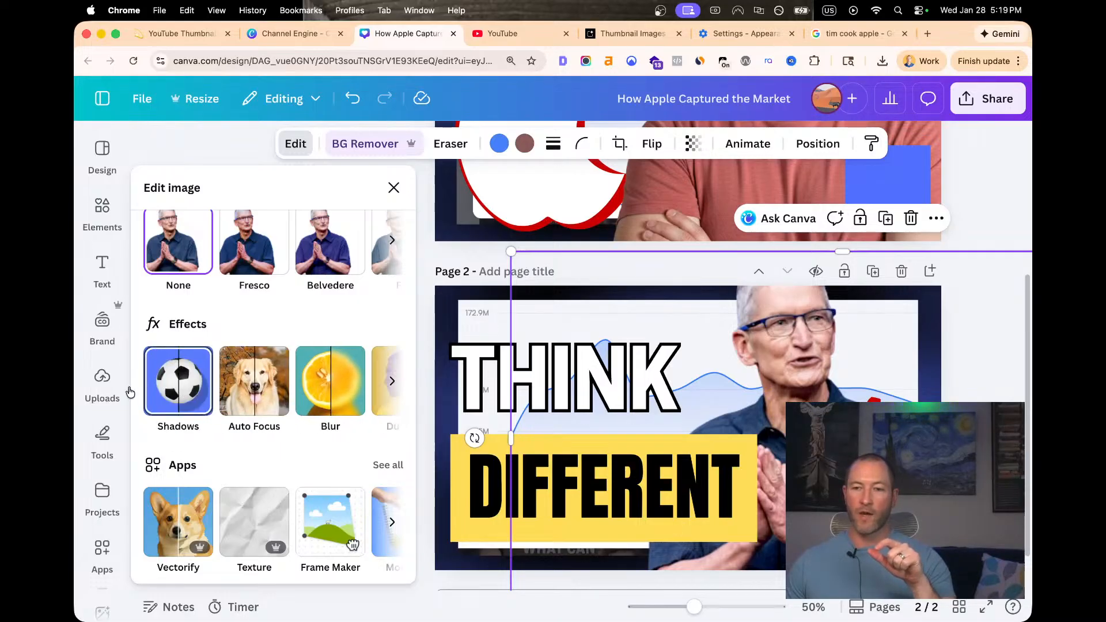
{"action": "scroll", "coordinate": [353, 386], "scroll_direction": "right", "scroll_amount": 3}
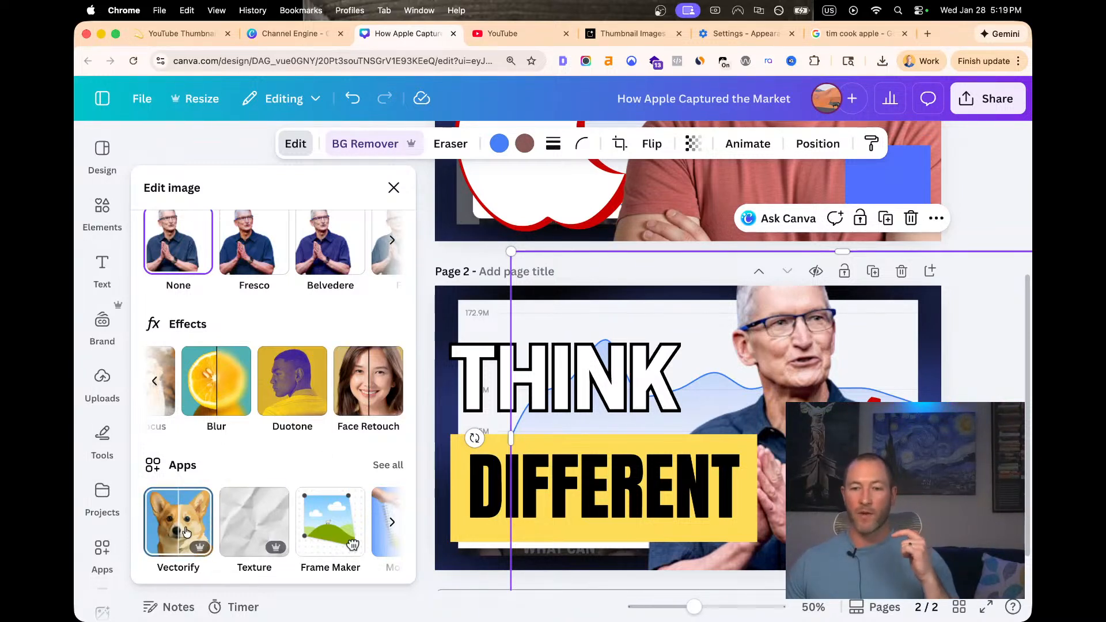
{"action": "scroll", "coordinate": [248, 524], "scroll_direction": "right", "scroll_amount": 2}
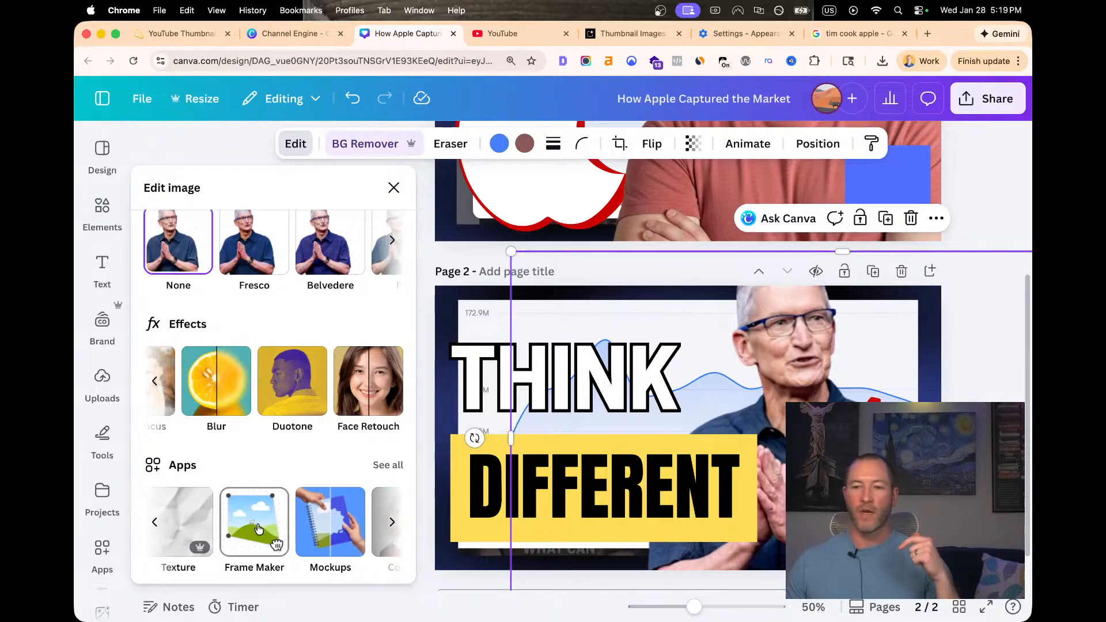
{"action": "scroll", "coordinate": [256, 527], "scroll_direction": "right", "scroll_amount": 3}
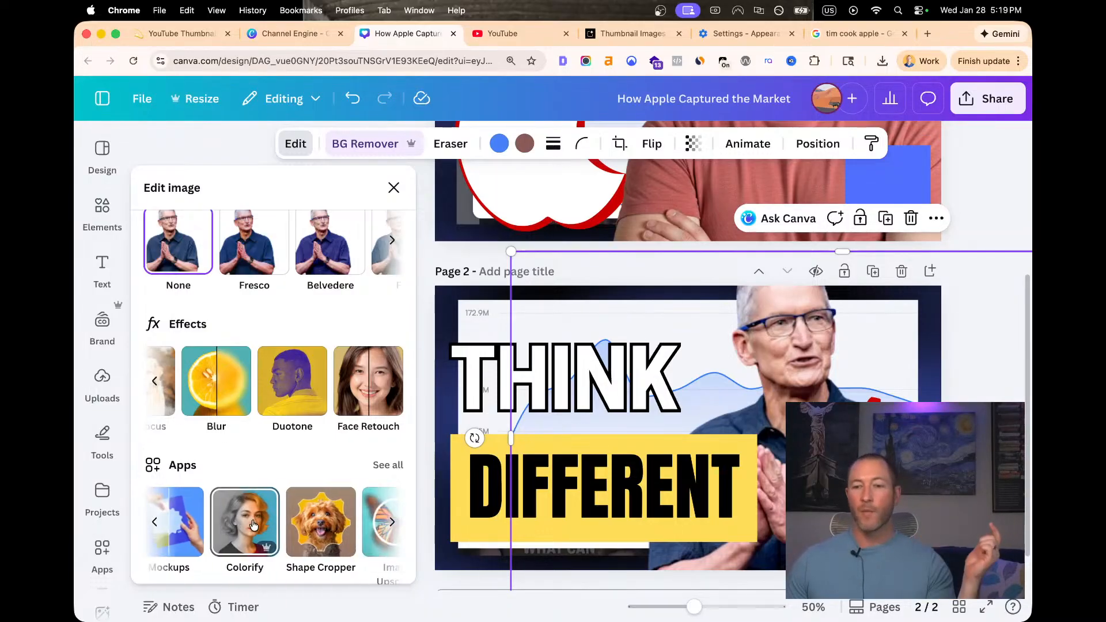
{"action": "scroll", "coordinate": [254, 525], "scroll_direction": "right", "scroll_amount": 2}
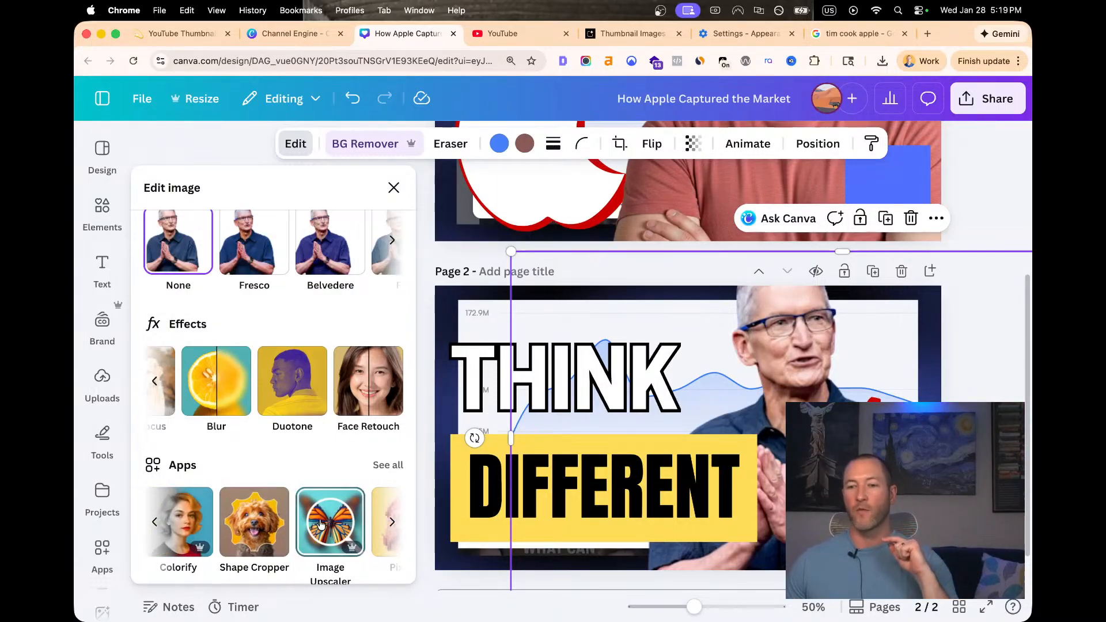
{"action": "scroll", "coordinate": [322, 524], "scroll_direction": "right", "scroll_amount": 3}
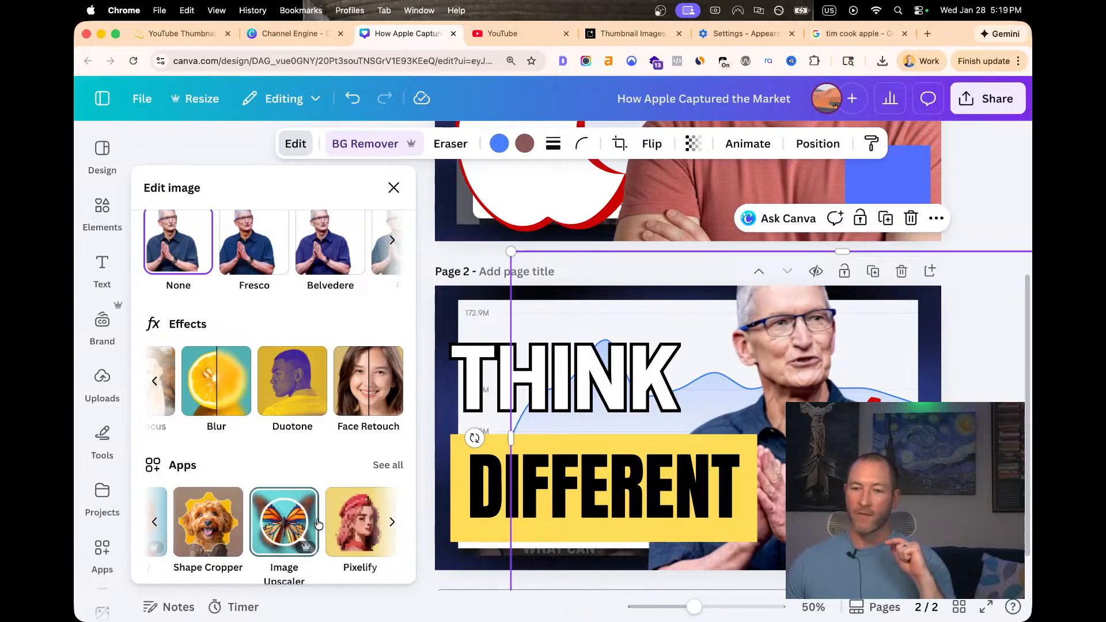
{"action": "scroll", "coordinate": [299, 523], "scroll_direction": "right", "scroll_amount": 1}
{"action": "left_click", "coordinate": [257, 523]}
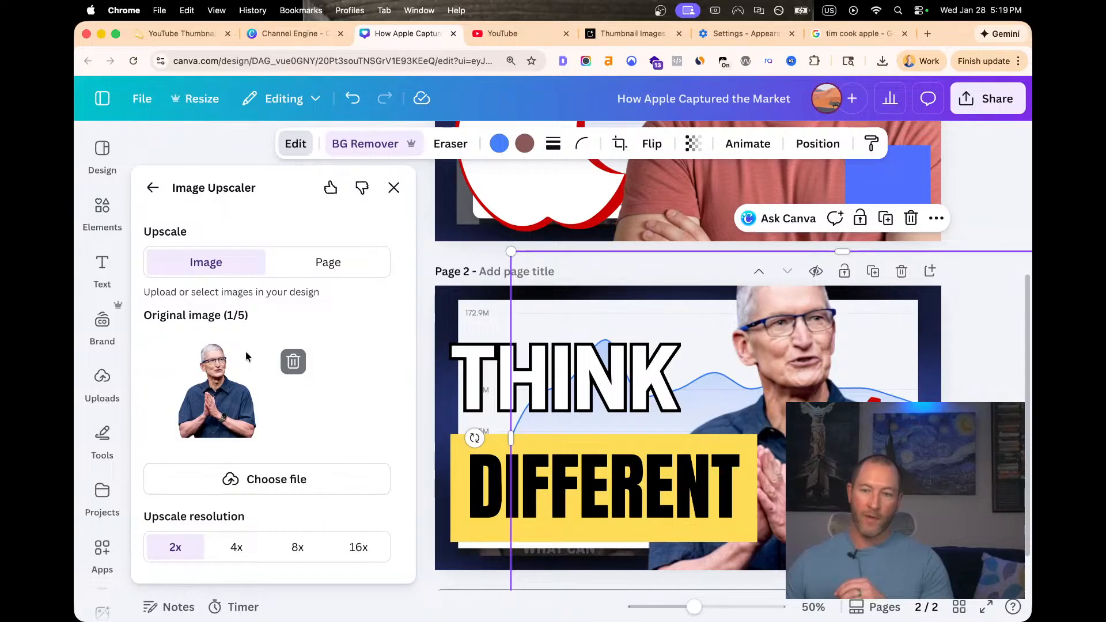
{"action": "scroll", "coordinate": [294, 322], "scroll_direction": "down", "scroll_amount": 1}
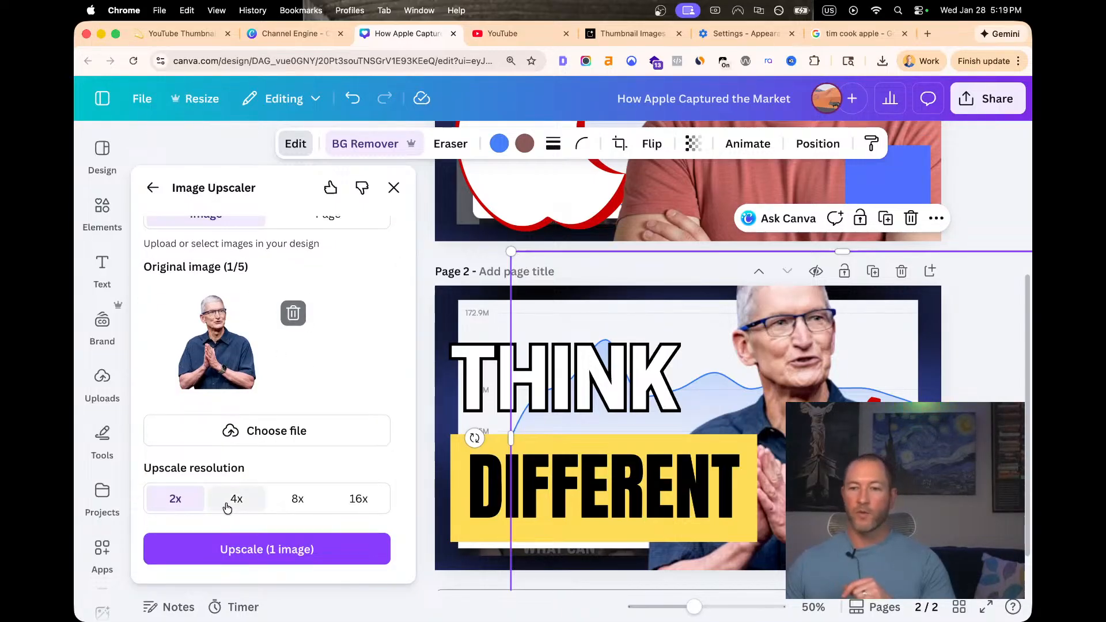
{"action": "left_click", "coordinate": [363, 502]}
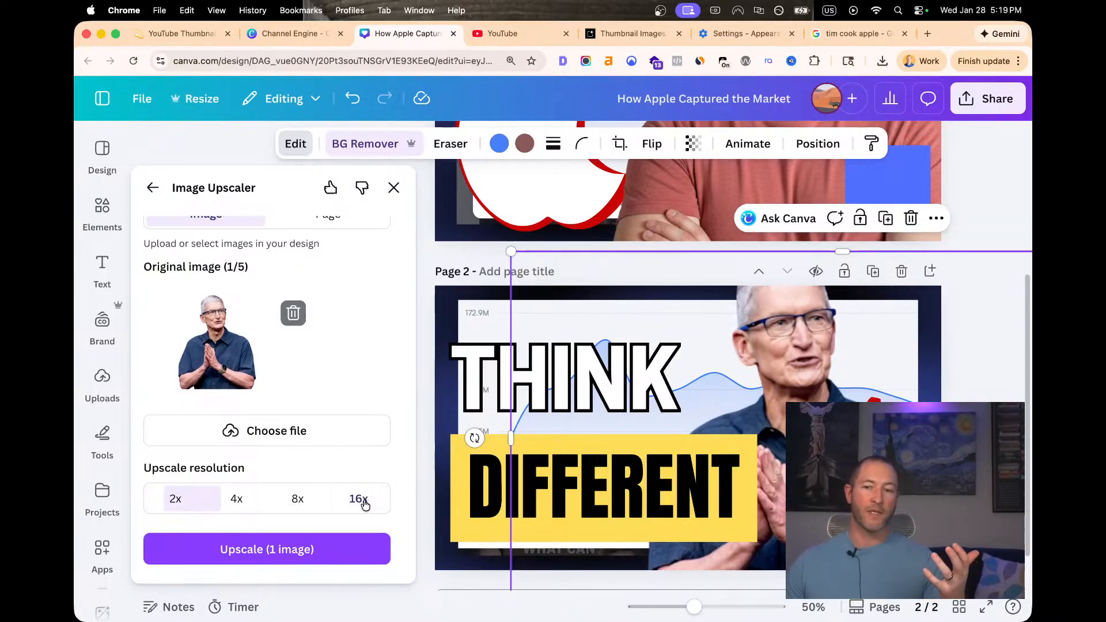
{"action": "left_click", "coordinate": [264, 552]}
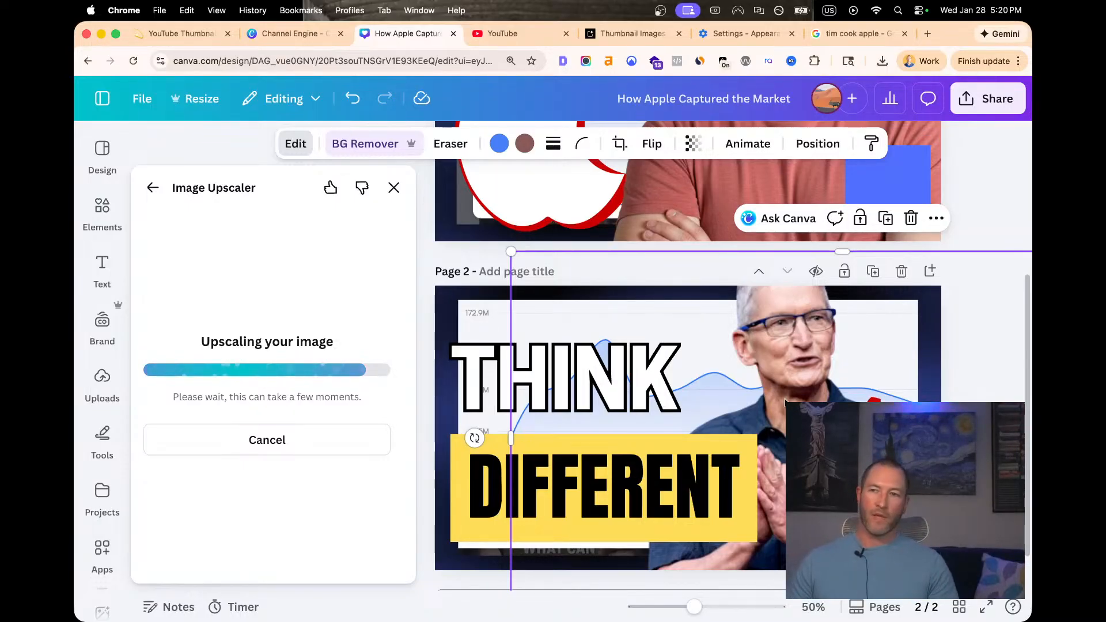
Switch to the Notion masterclass notes and strike through "Gradients" and "Blur" in the "How to Make a Thumbnail" list
{"action": "left_click", "coordinate": [182, 38]}
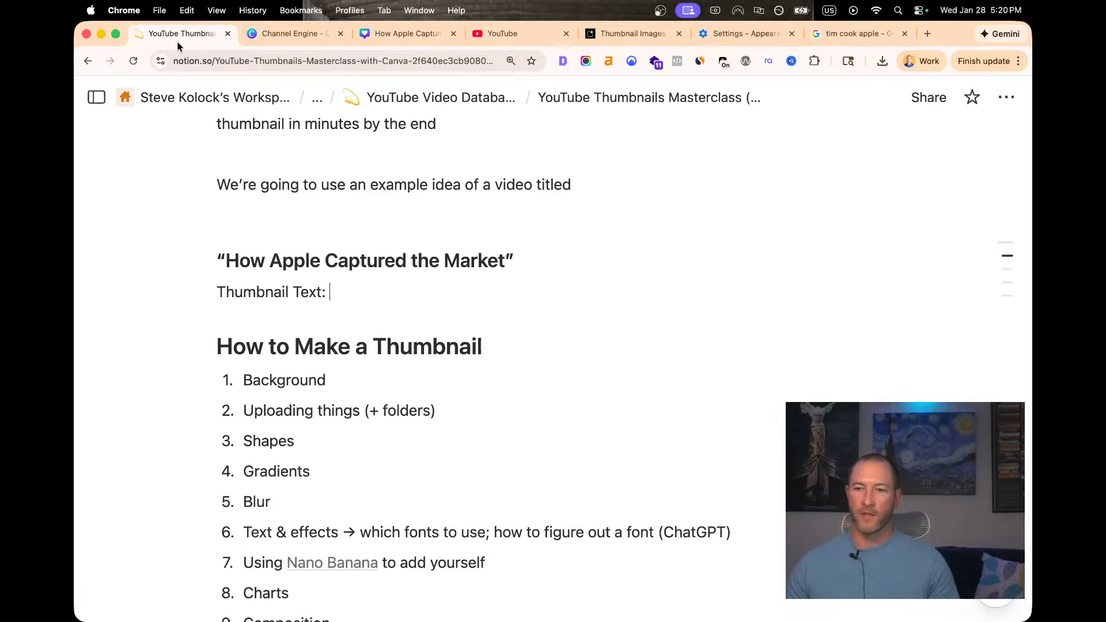
{"action": "scroll", "coordinate": [413, 373], "scroll_direction": "down", "scroll_amount": 3}
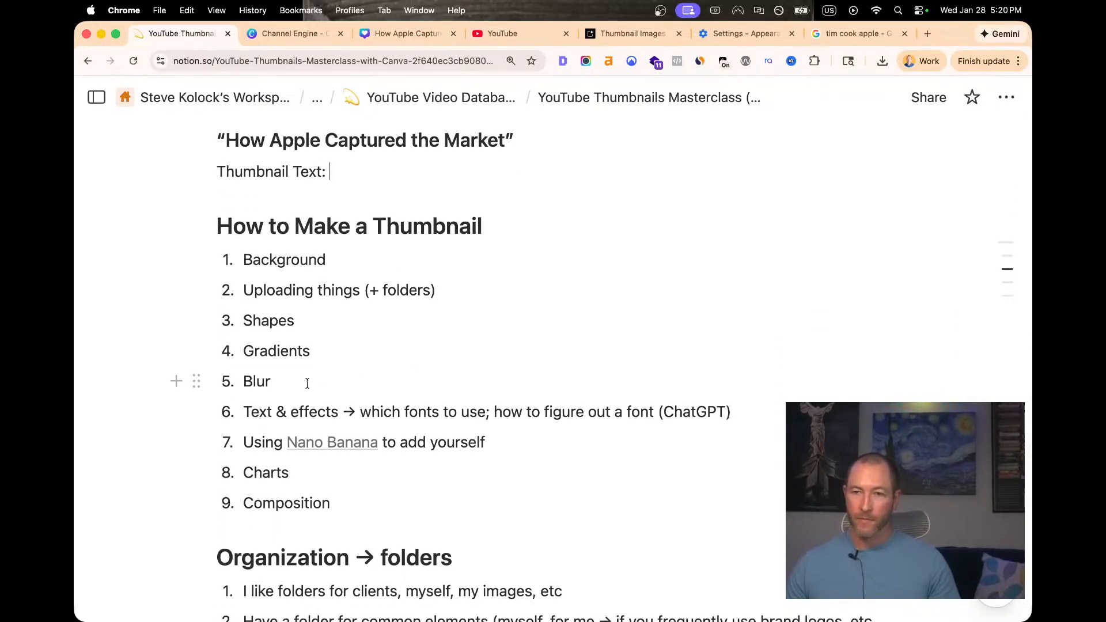
{"action": "left_click_drag", "start_coordinate": [311, 380], "coordinate": [240, 382]}
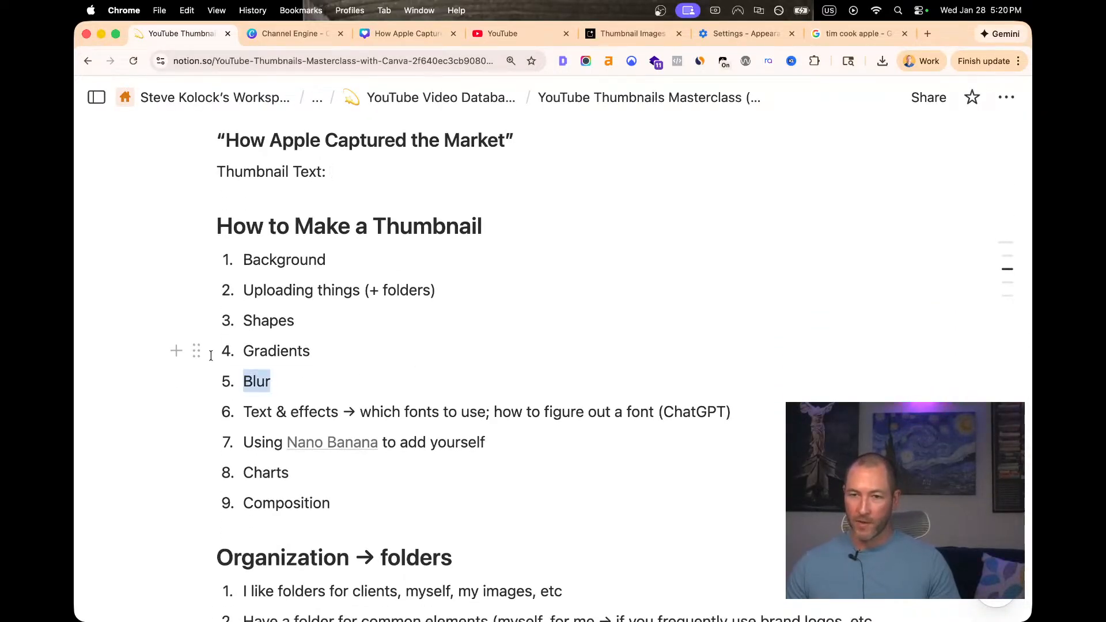
{"action": "left_click_drag", "start_coordinate": [234, 345], "coordinate": [233, 346]}
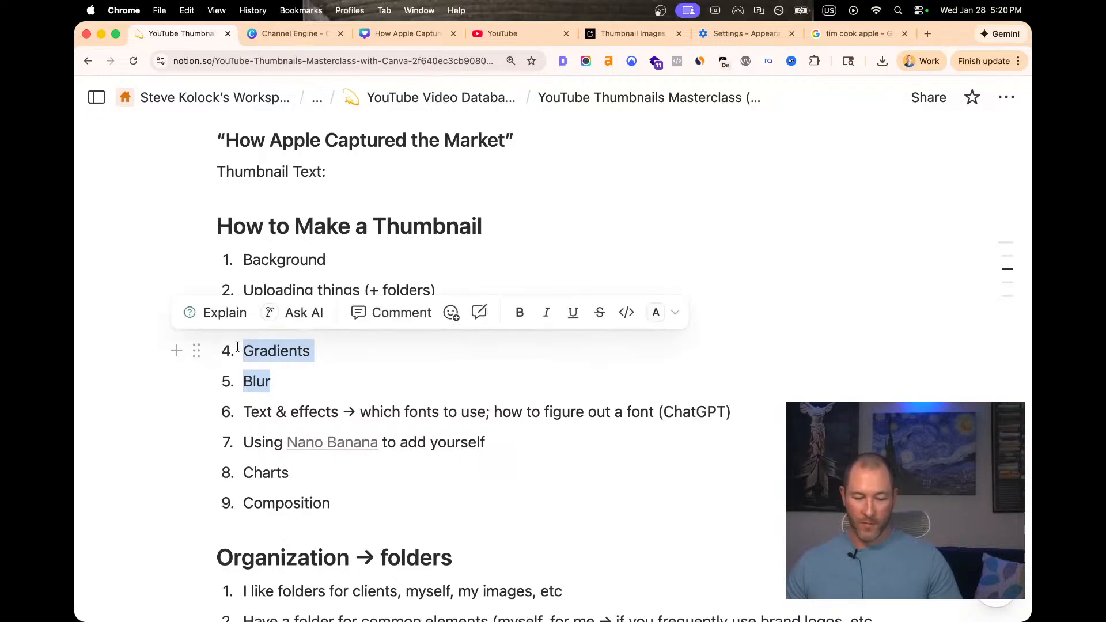
{"action": "key", "text": "super+shift+s"}
{"action": "left_click", "coordinate": [314, 383]}
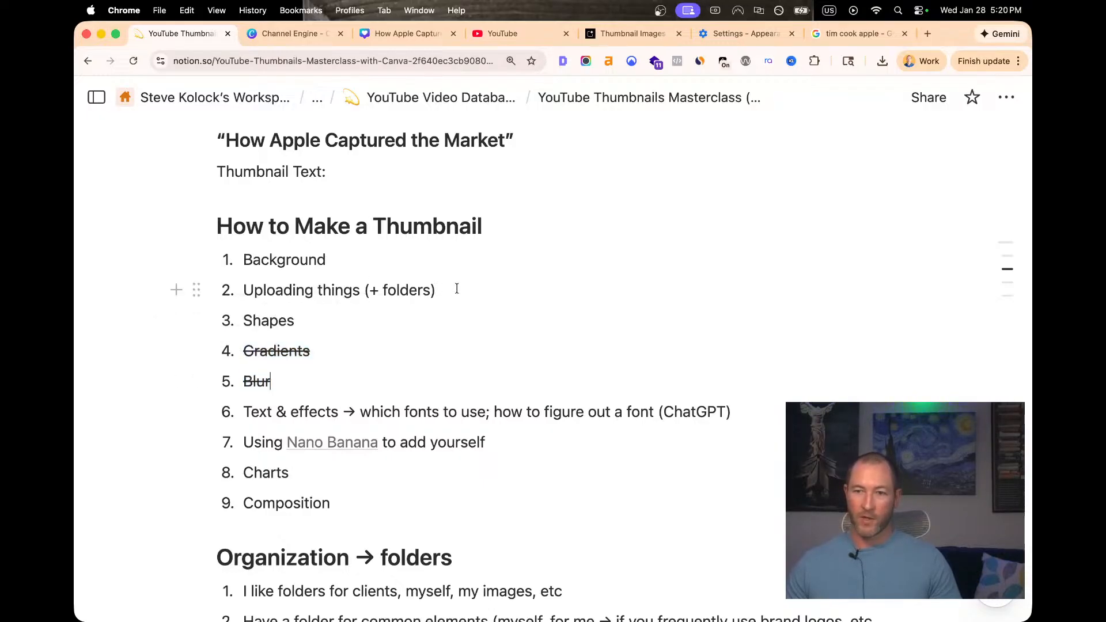
Strike through the "Background", "Uploading things (+ folders)", "Shapes" and "Text & effects" items in the same list
{"action": "left_click_drag", "start_coordinate": [457, 294], "coordinate": [242, 259]}
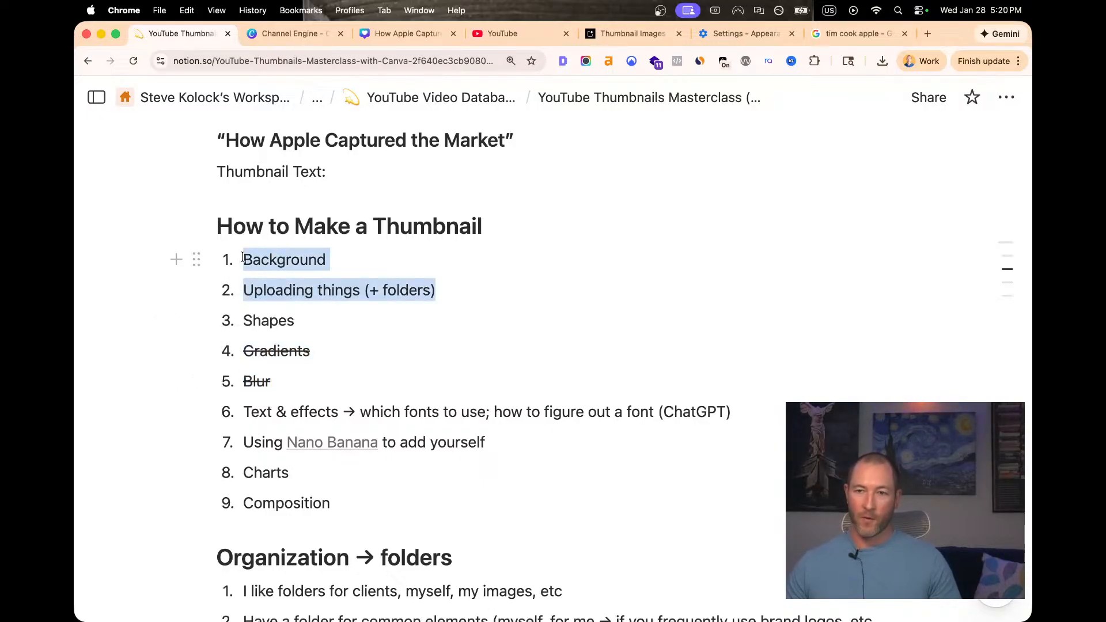
{"action": "key", "text": "super+shift+s"}
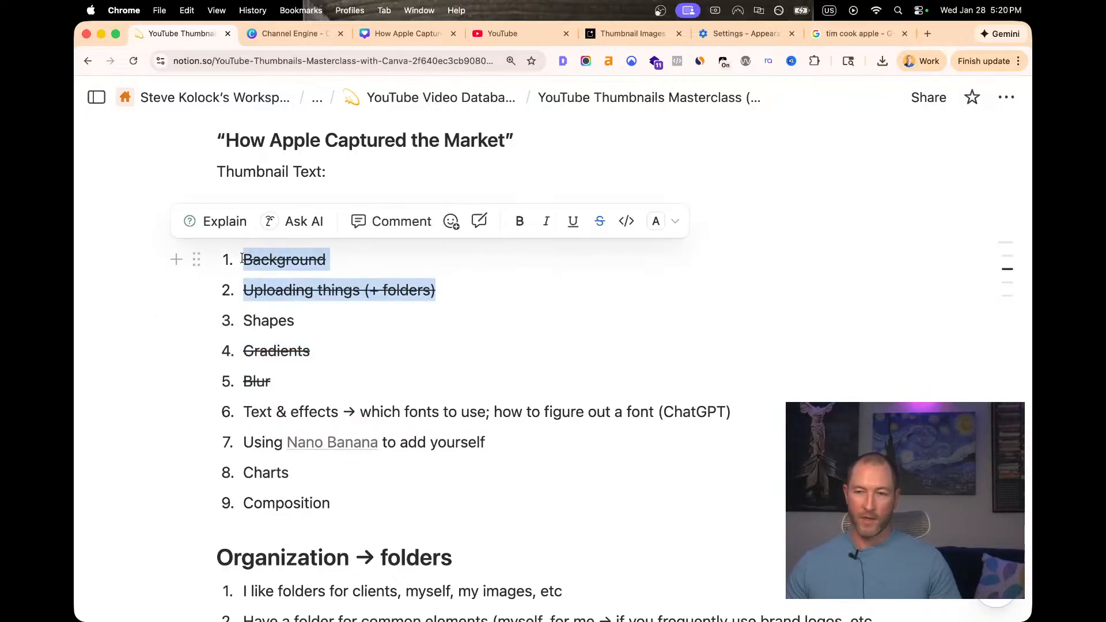
{"action": "double_click", "coordinate": [275, 321]}
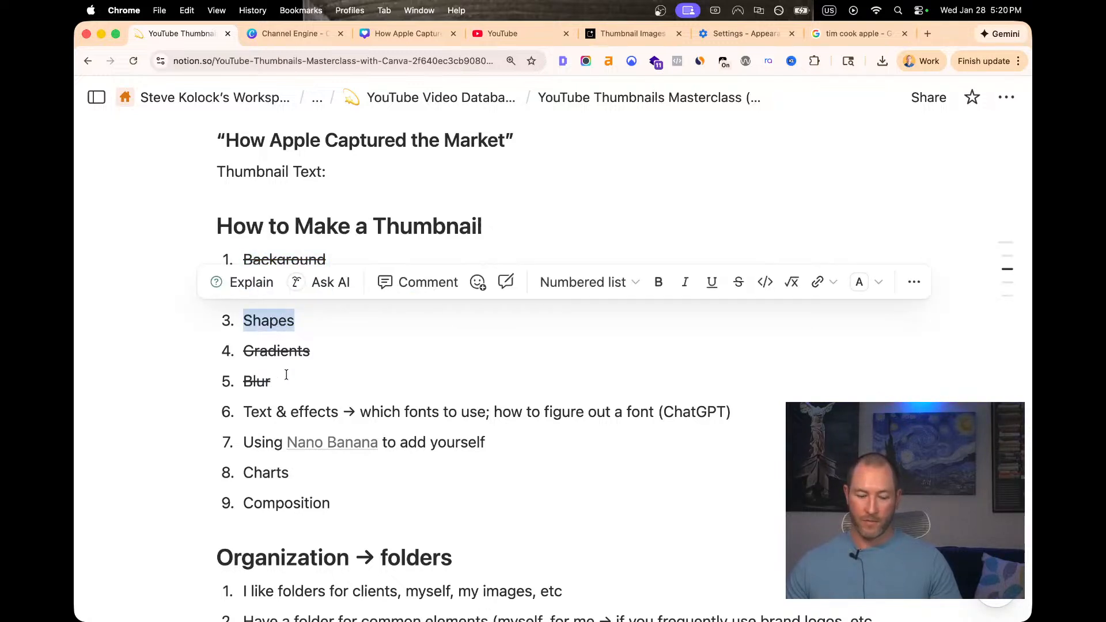
{"action": "triple_click", "coordinate": [284, 400]}
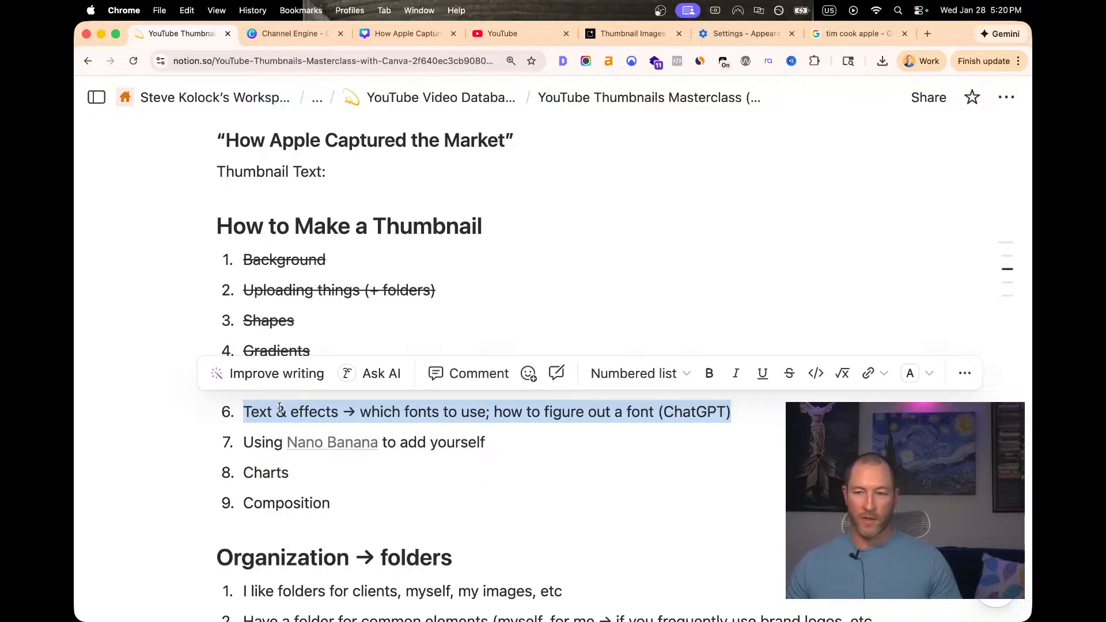
{"action": "key", "text": "super+shift+s"}
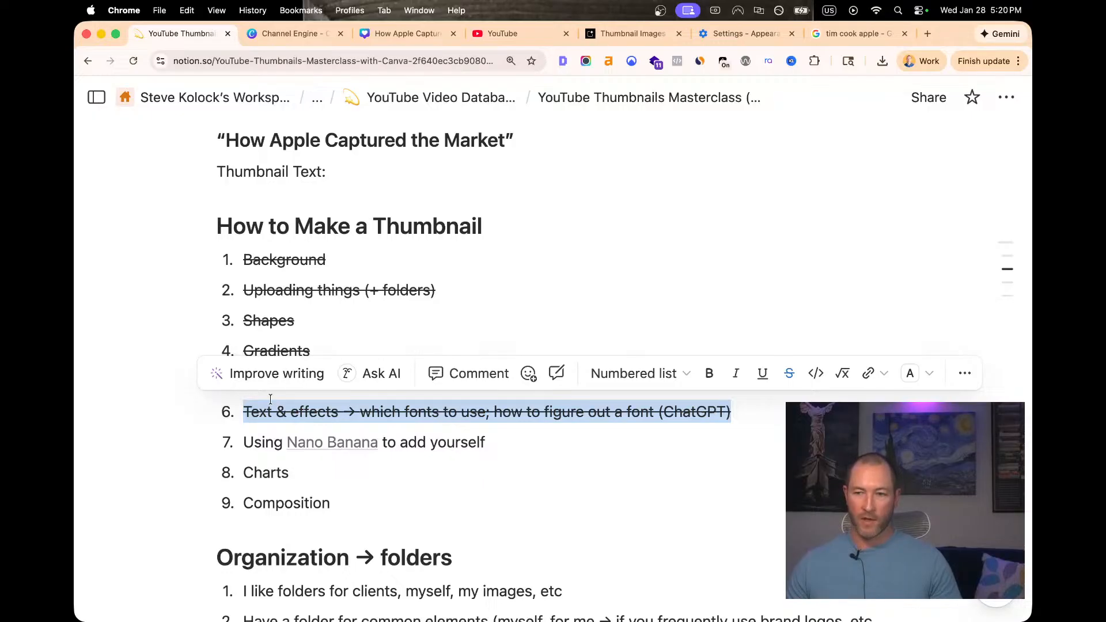
{"action": "left_click", "coordinate": [696, 418]}
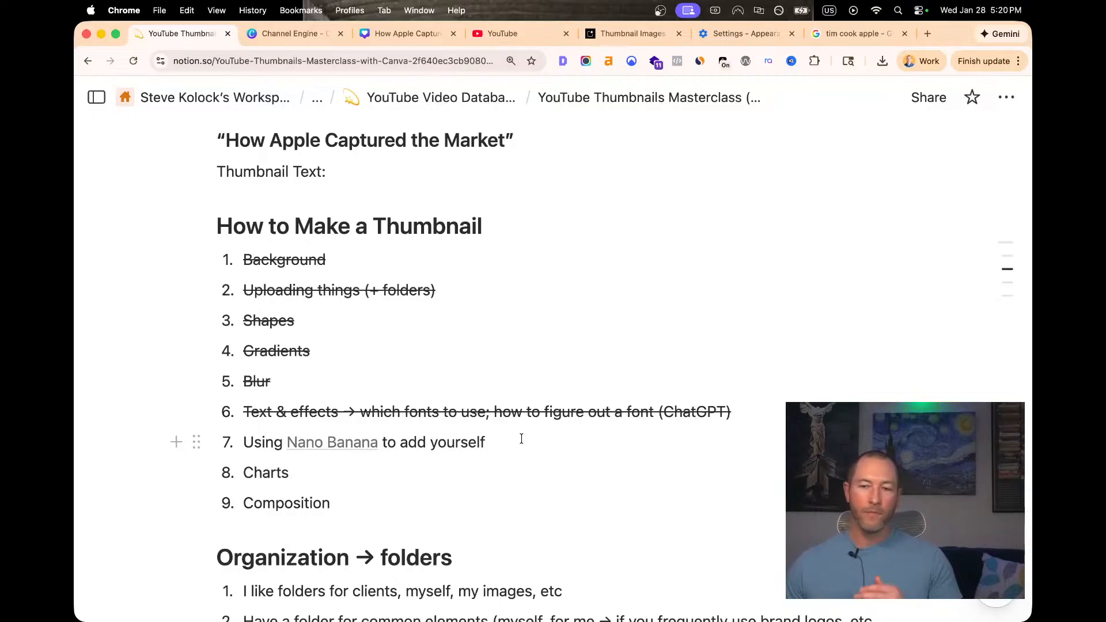
Strike through the list item "Using Nano Banana to add yourself"
{"action": "left_click_drag", "start_coordinate": [502, 441], "coordinate": [241, 441]}
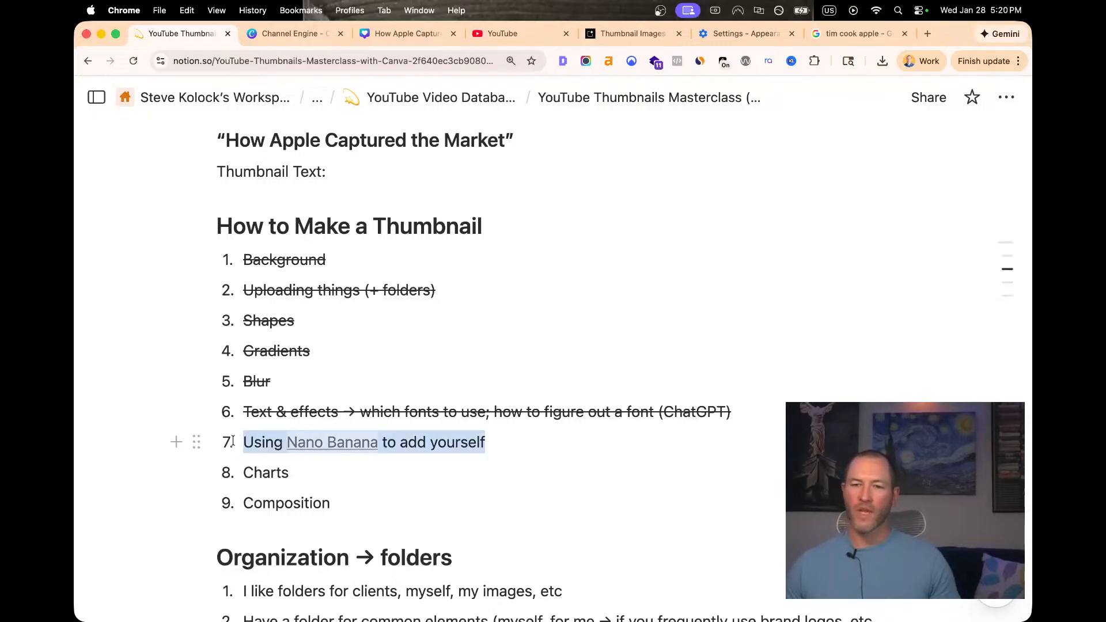
{"action": "key", "text": "super+shift+s"}
{"action": "left_click", "coordinate": [383, 458]}
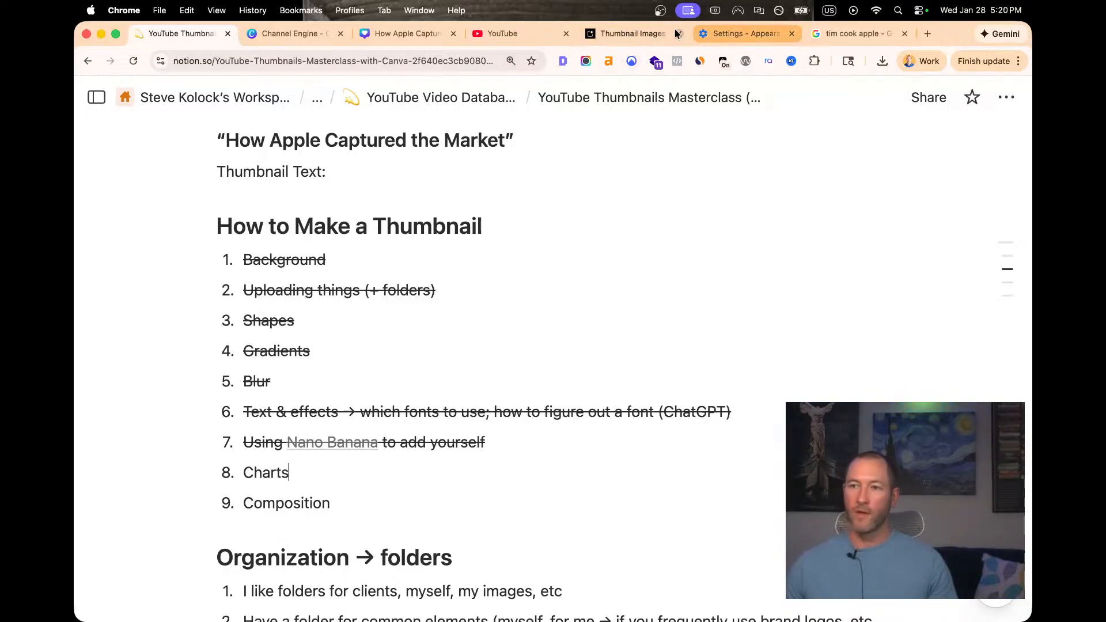
Switch to the Google AI Studio chat "Thumbnail Images And Lighter Shirt" and highlight the prompt requesting thumbnail poses and a lighter shirt
{"action": "left_click", "coordinate": [620, 41]}
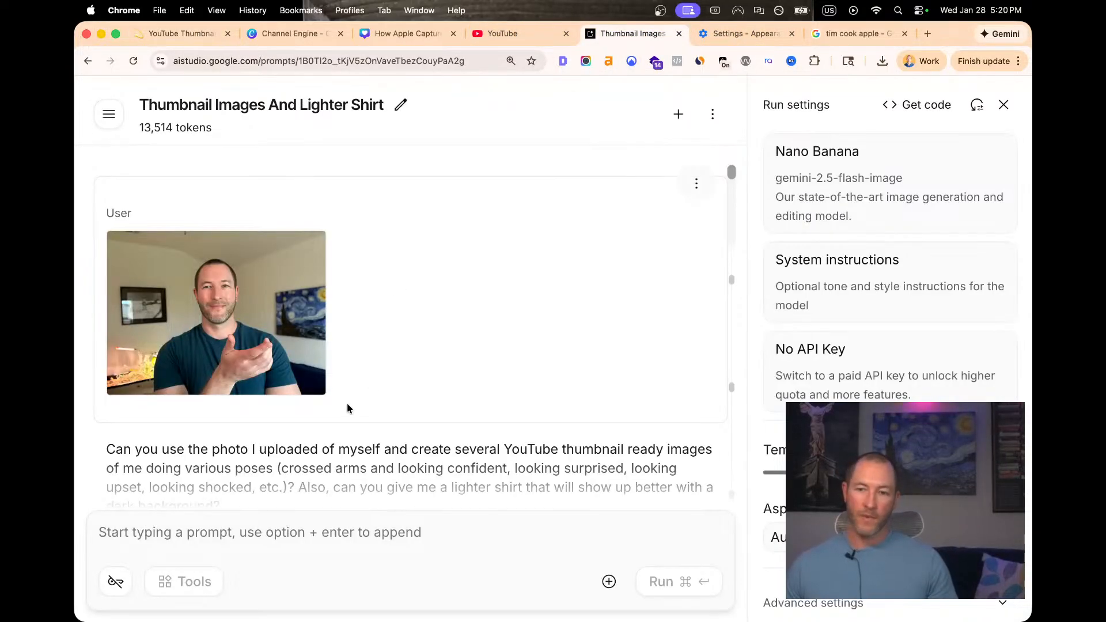
{"action": "scroll", "coordinate": [323, 432], "scroll_direction": "down", "scroll_amount": 3}
{"action": "left_click_drag", "start_coordinate": [114, 363], "coordinate": [364, 422]}
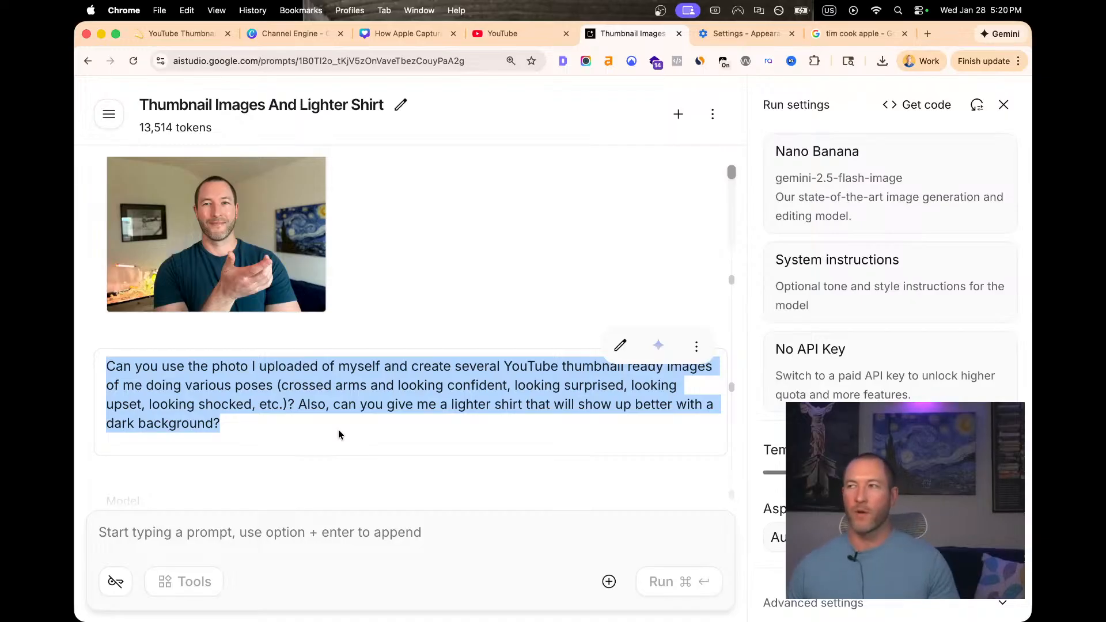
Switch back to the Canva design "How Apple Captured the Market" and compare the before and after of the upscaled Tim Cook photo
{"action": "scroll", "coordinate": [339, 435], "scroll_direction": "down", "scroll_amount": 3}
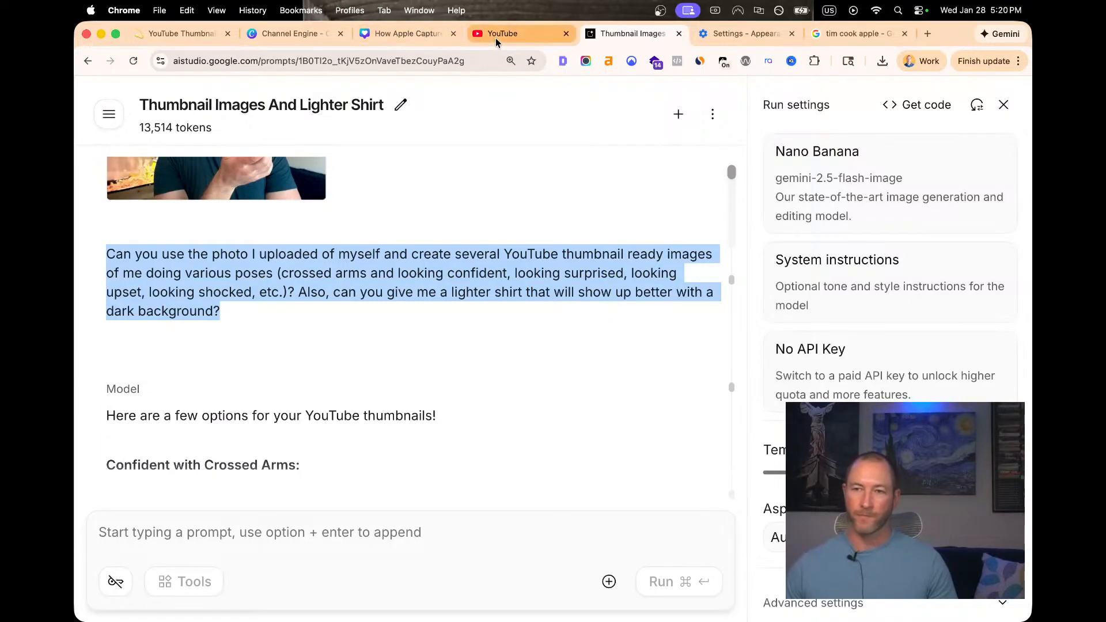
{"action": "left_click", "coordinate": [397, 33]}
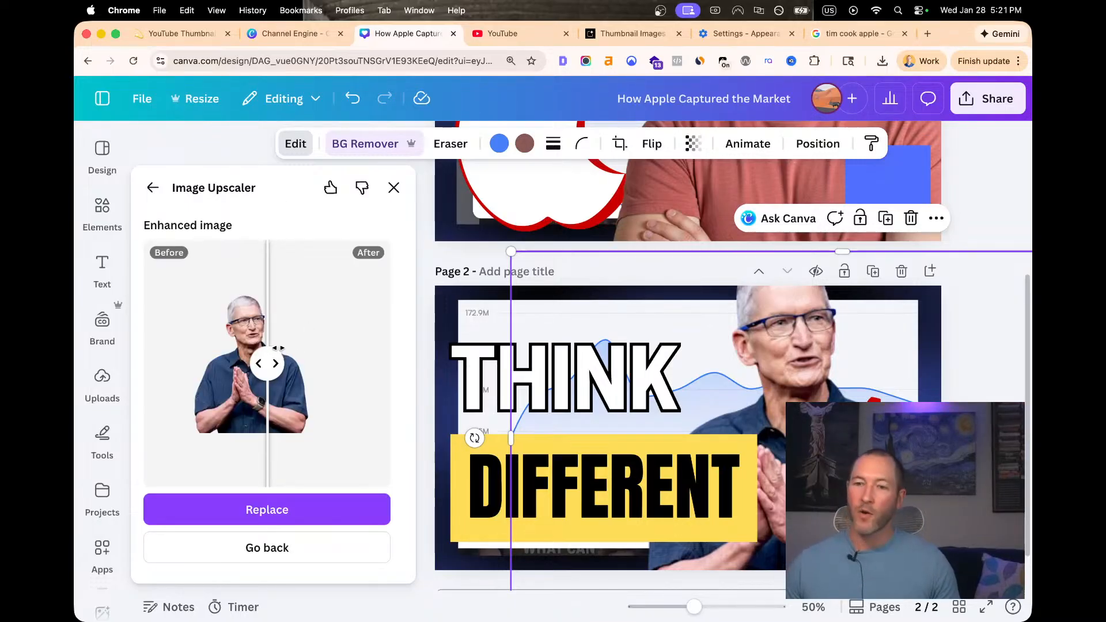
{"action": "mouse_move", "coordinate": [268, 364]}
{"action": "left_mouse_down"}
{"action": "mouse_move", "coordinate": [223, 365]}
{"action": "mouse_move", "coordinate": [308, 364]}
{"action": "mouse_move", "coordinate": [227, 363]}
{"action": "mouse_move", "coordinate": [270, 363]}
{"action": "mouse_move", "coordinate": [258, 364]}
{"action": "left_mouse_up"}
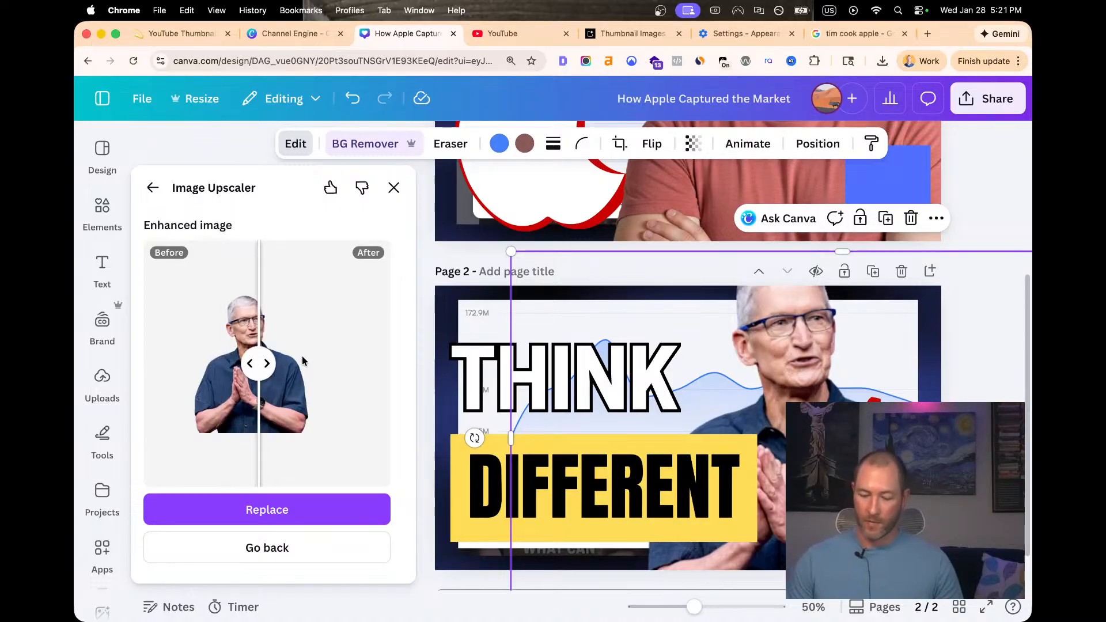
{"action": "key", "text": "super+equal"}
{"action": "key", "text": "super+equal"}
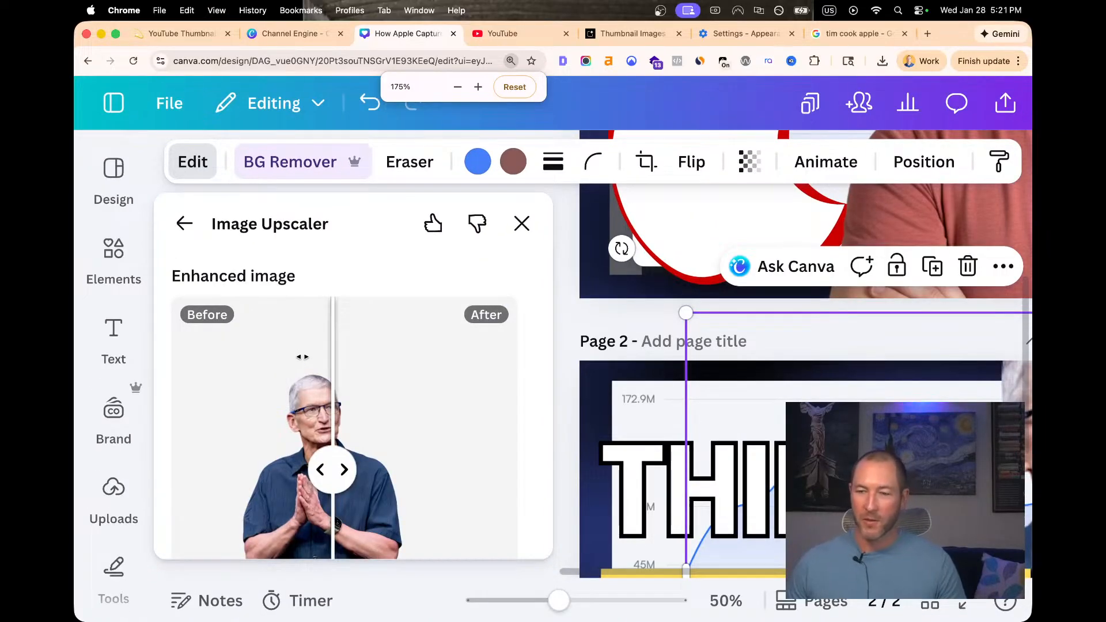
{"action": "scroll", "coordinate": [387, 373], "scroll_direction": "down", "scroll_amount": 2}
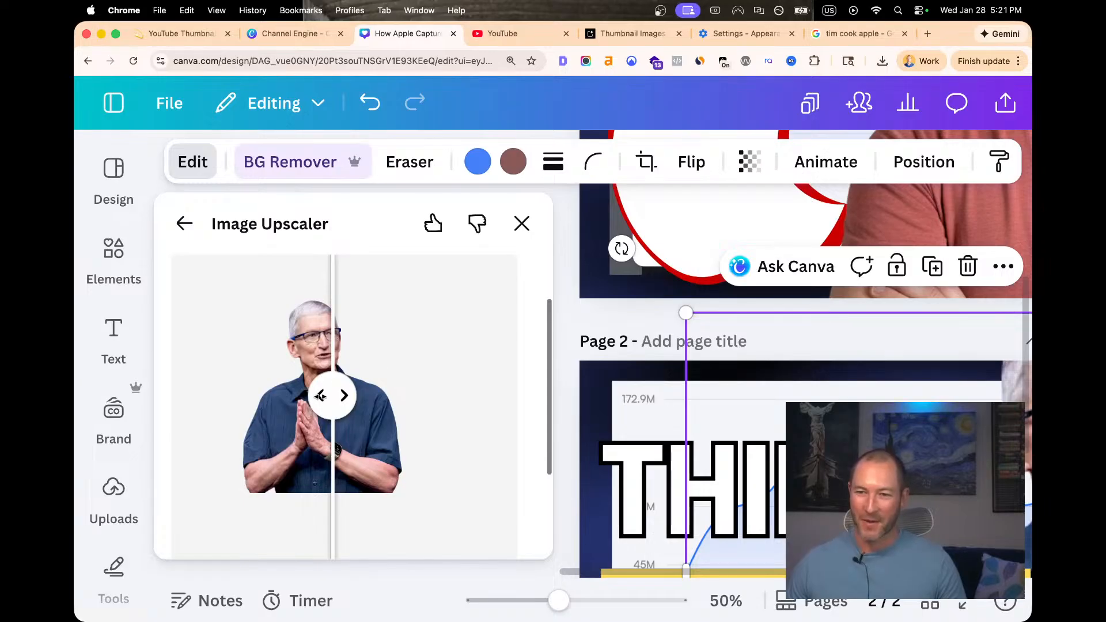
{"action": "mouse_move", "coordinate": [321, 396]}
{"action": "left_mouse_down"}
{"action": "mouse_move", "coordinate": [279, 395]}
{"action": "mouse_move", "coordinate": [395, 395]}
{"action": "mouse_move", "coordinate": [240, 395]}
{"action": "mouse_move", "coordinate": [373, 395]}
{"action": "mouse_move", "coordinate": [316, 396]}
{"action": "left_mouse_up"}
{"action": "scroll", "coordinate": [388, 409], "scroll_direction": "down", "scroll_amount": 2}
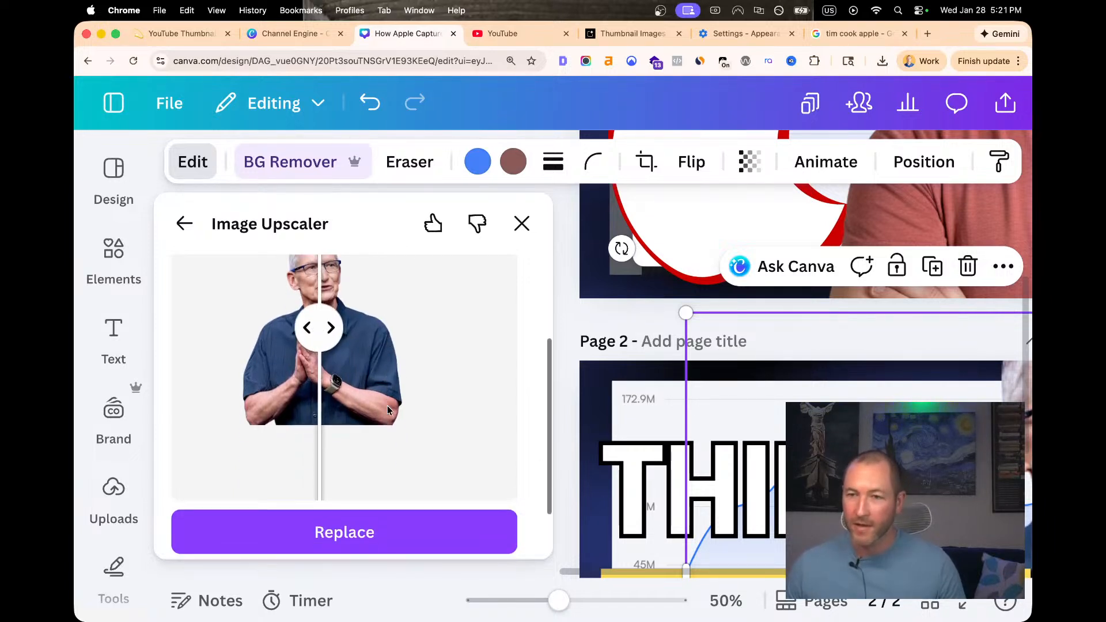
{"action": "scroll", "coordinate": [387, 410], "scroll_direction": "up", "scroll_amount": 3}
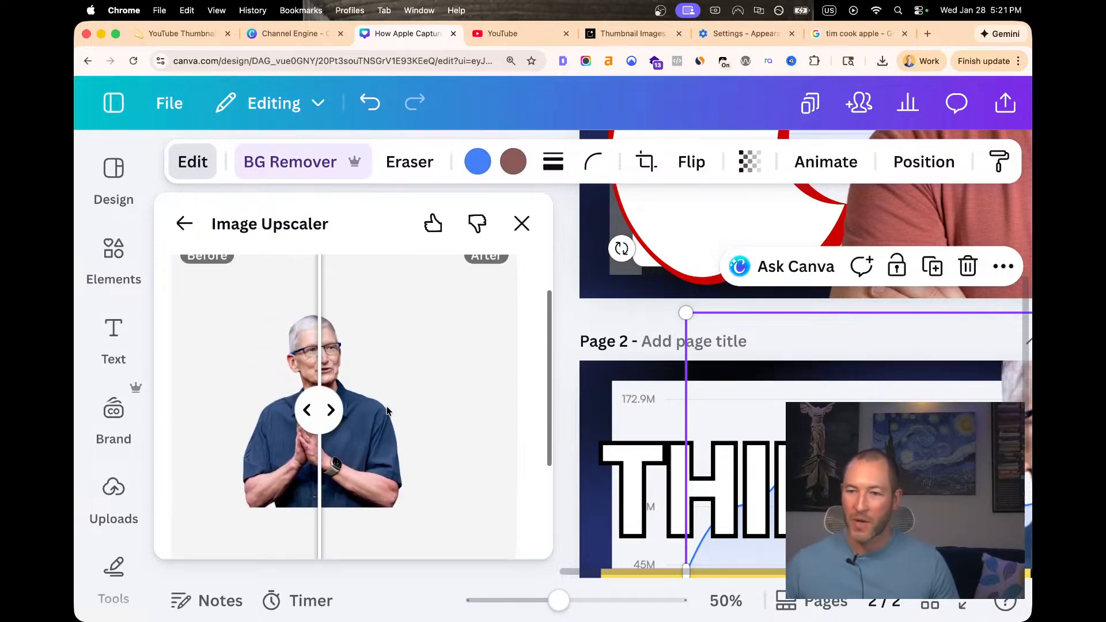
{"action": "scroll", "coordinate": [387, 410], "scroll_direction": "up", "scroll_amount": 2}
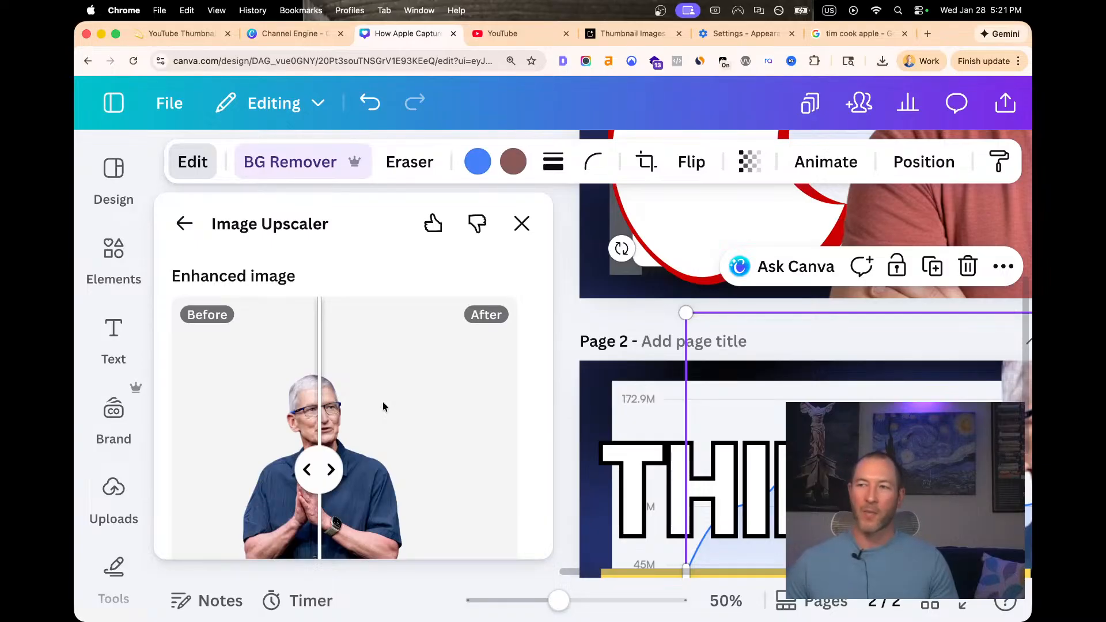
{"action": "scroll", "coordinate": [382, 402], "scroll_direction": "down", "scroll_amount": 2}
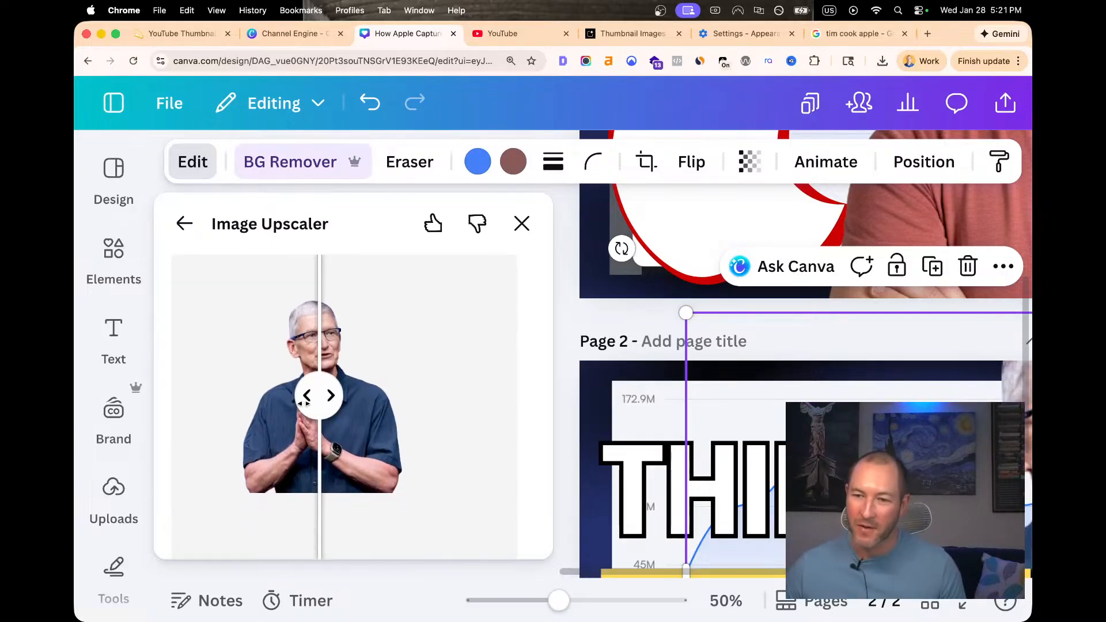
{"action": "left_click_drag", "start_coordinate": [305, 403], "coordinate": [335, 397]}
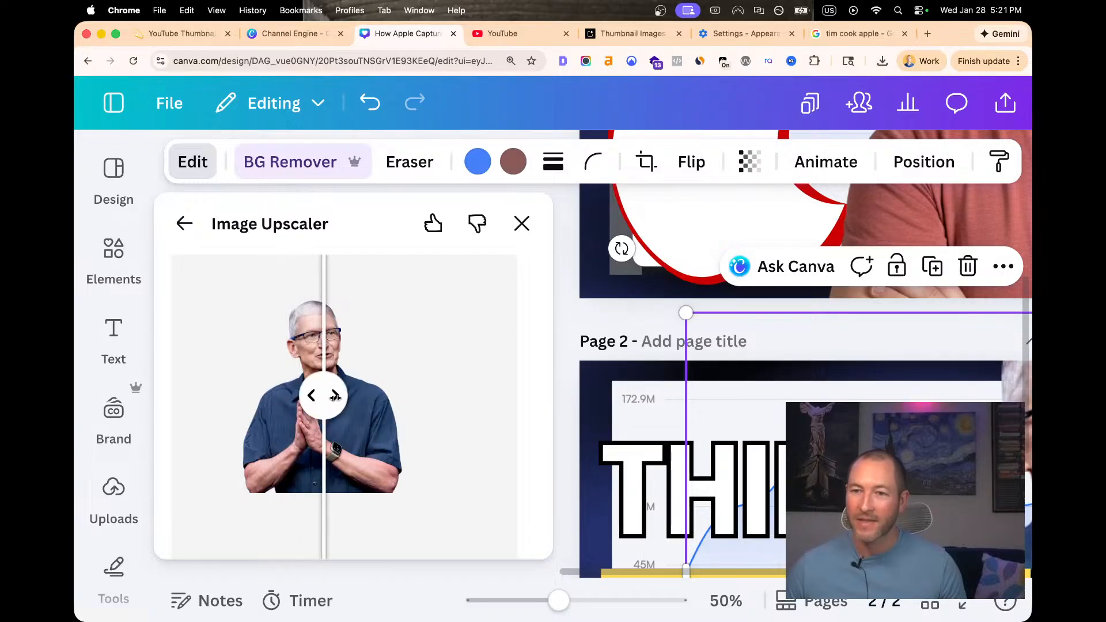
Try to replace the Tim Cook photo on page 2 with the enhanced image and dismiss the error notices
{"action": "scroll", "coordinate": [335, 396], "scroll_direction": "down", "scroll_amount": 3}
{"action": "left_click", "coordinate": [363, 499]}
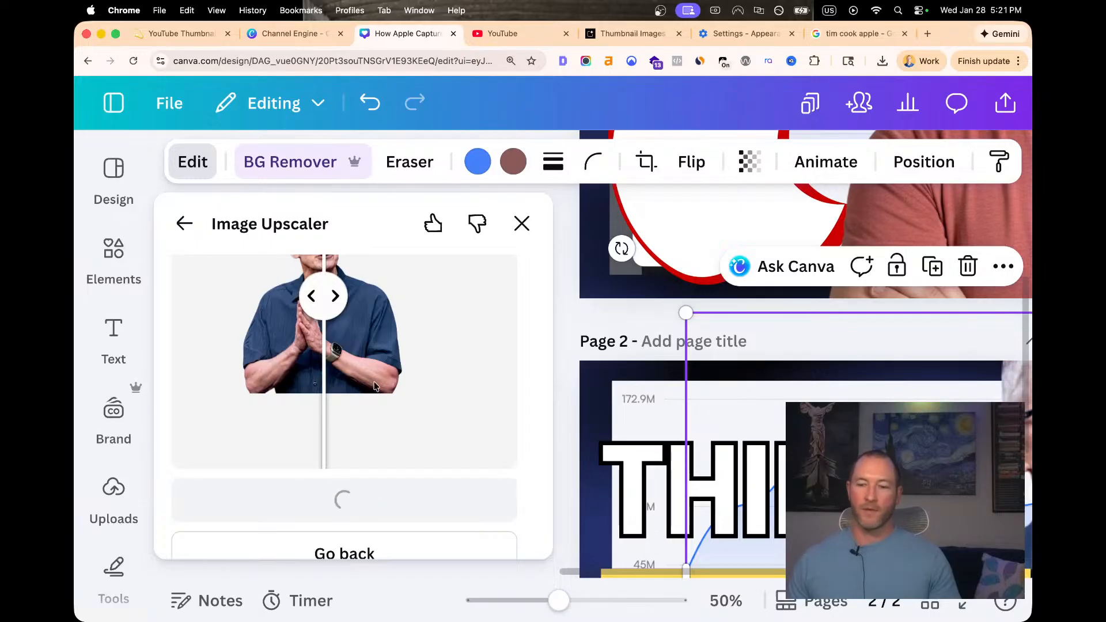
{"action": "key", "text": "super+minus"}
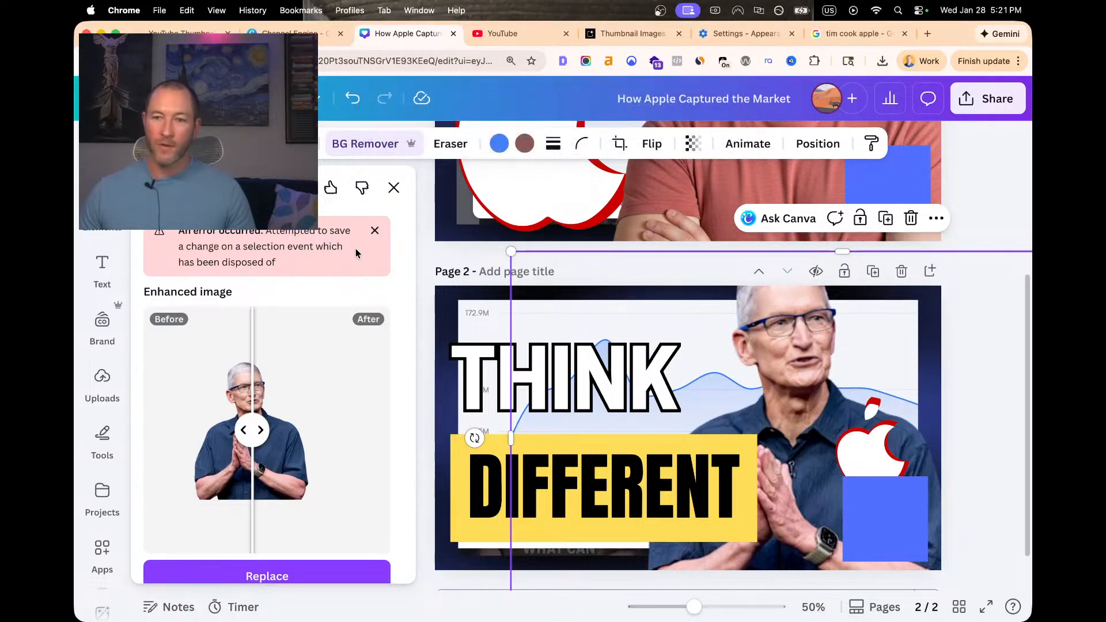
{"action": "scroll", "coordinate": [313, 385], "scroll_direction": "down", "scroll_amount": 2}
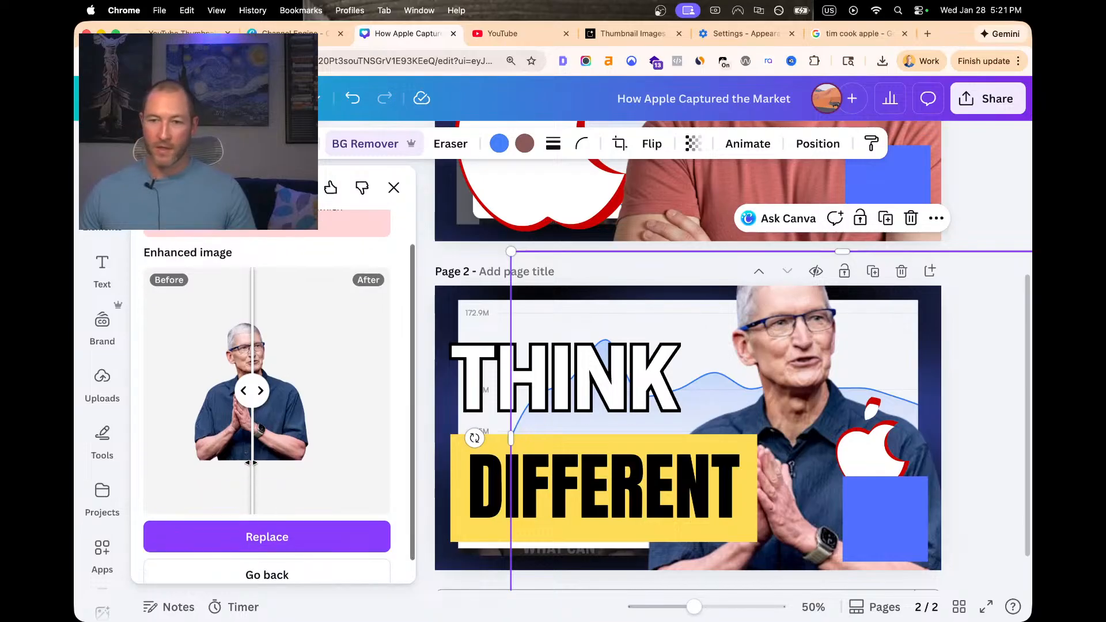
{"action": "scroll", "coordinate": [314, 360], "scroll_direction": "up", "scroll_amount": 2}
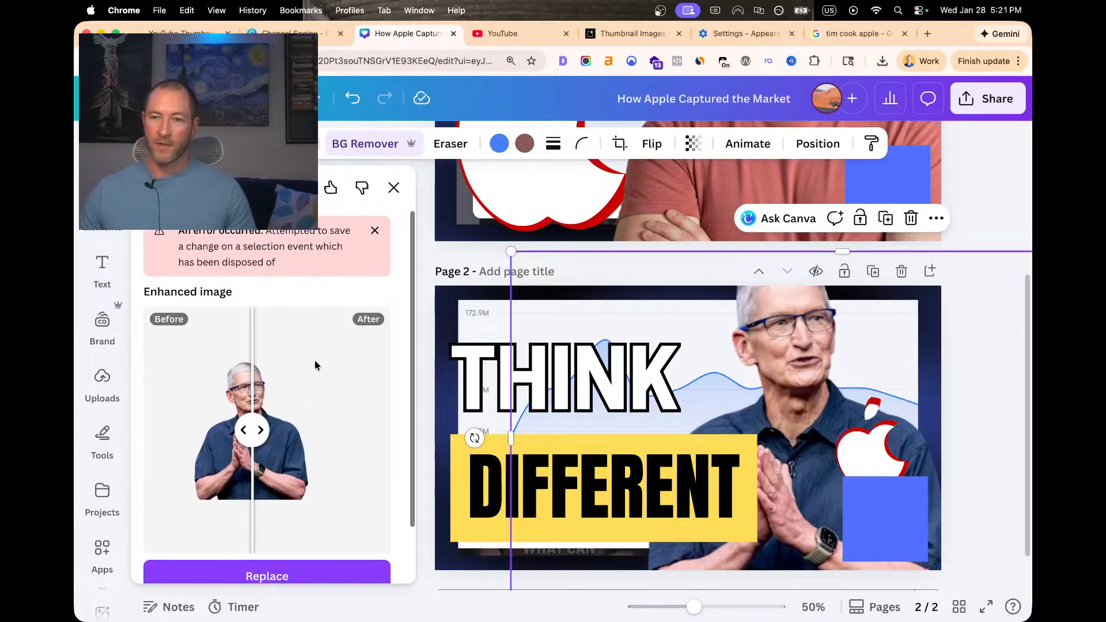
{"action": "left_click", "coordinate": [374, 231]}
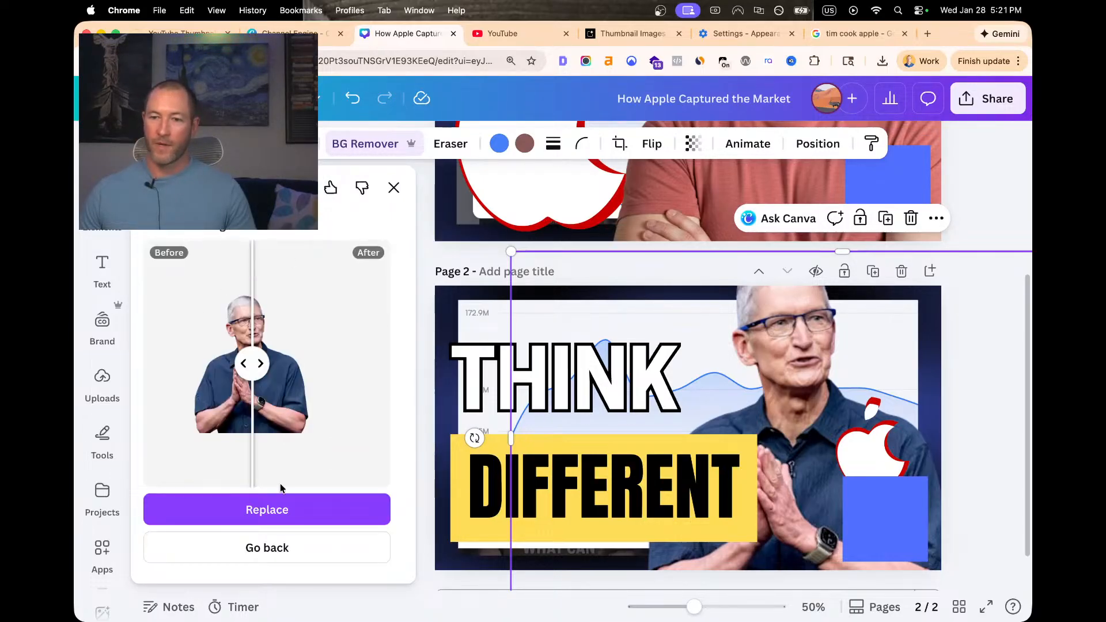
{"action": "left_click", "coordinate": [284, 507]}
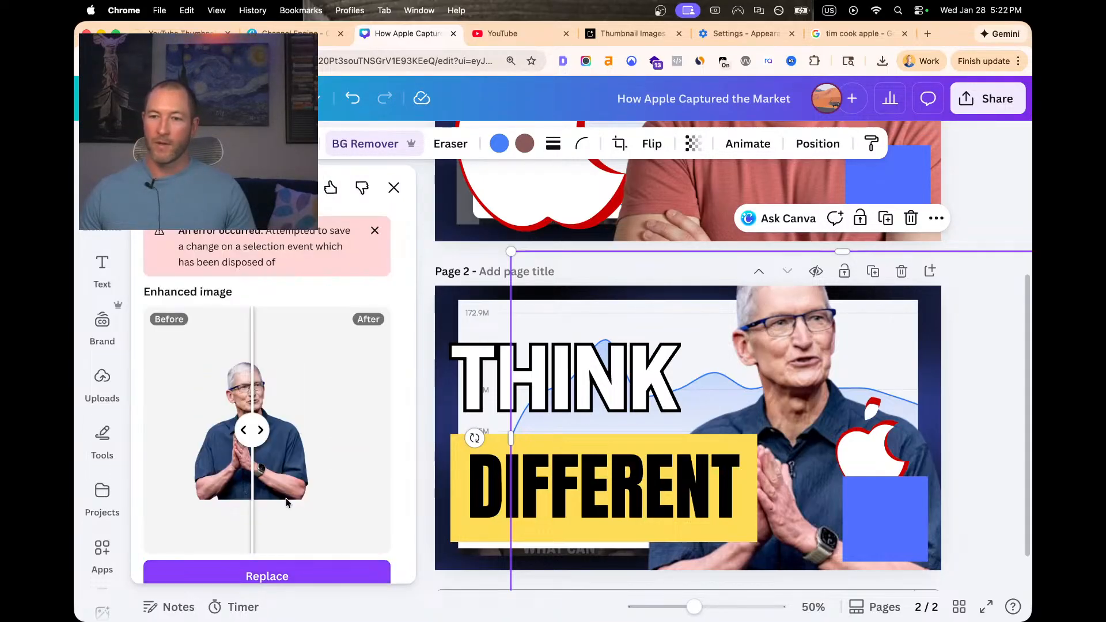
{"action": "left_click", "coordinate": [374, 231]}
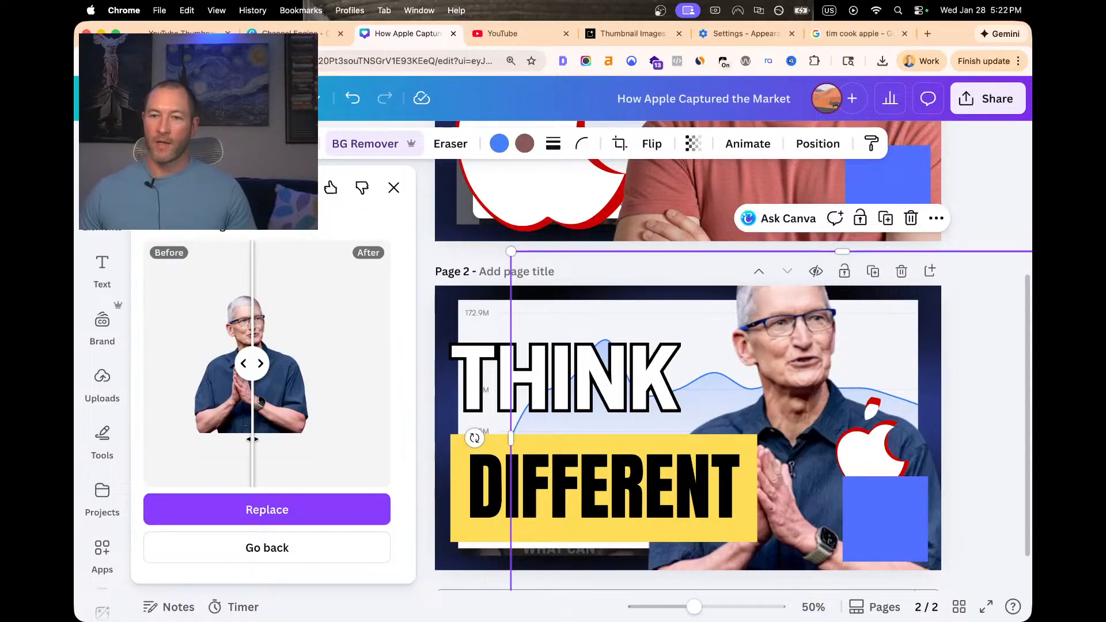
Return to the Image Upscaler settings and upscale the Tim Cook photo again at 8x resolution
{"action": "left_click", "coordinate": [248, 547]}
{"action": "left_click", "coordinate": [297, 547]}
{"action": "scroll", "coordinate": [278, 487], "scroll_direction": "down", "scroll_amount": 2}
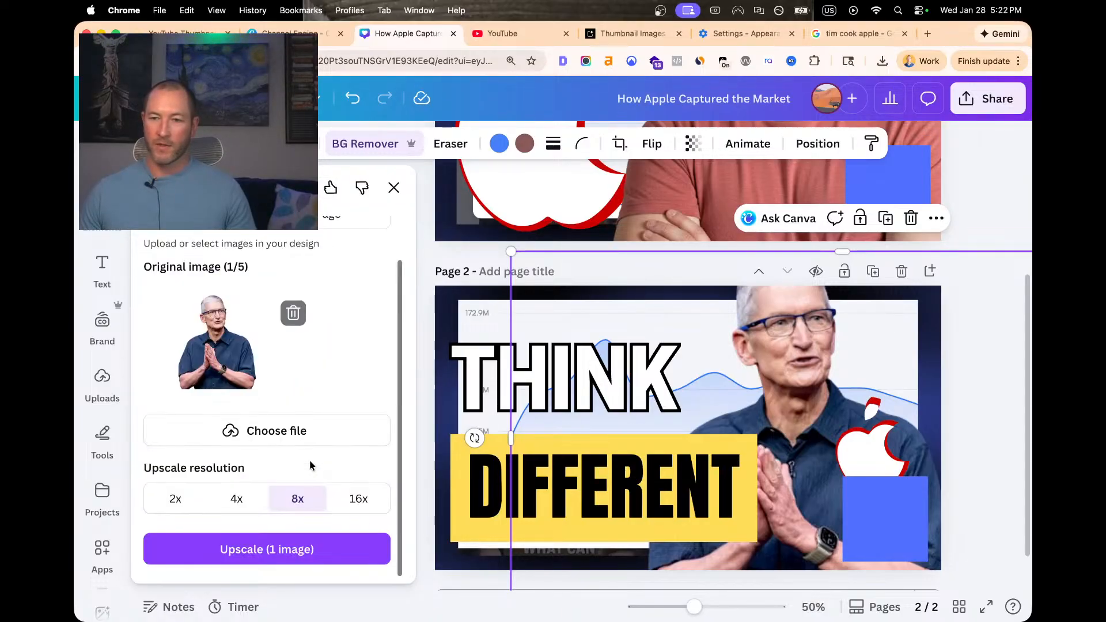
{"action": "left_click", "coordinate": [260, 552]}
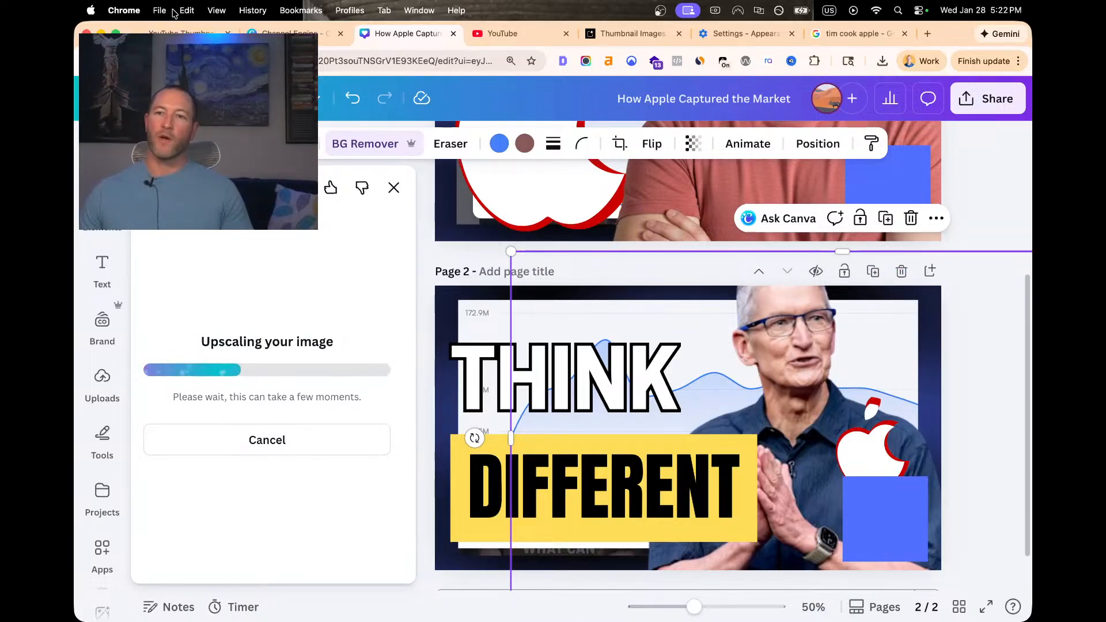
Switch to the Notion masterclass notes, strike through "Charts" and highlight "Composition" in the "How to Make a Thumbnail" list
{"action": "left_click", "coordinate": [180, 33]}
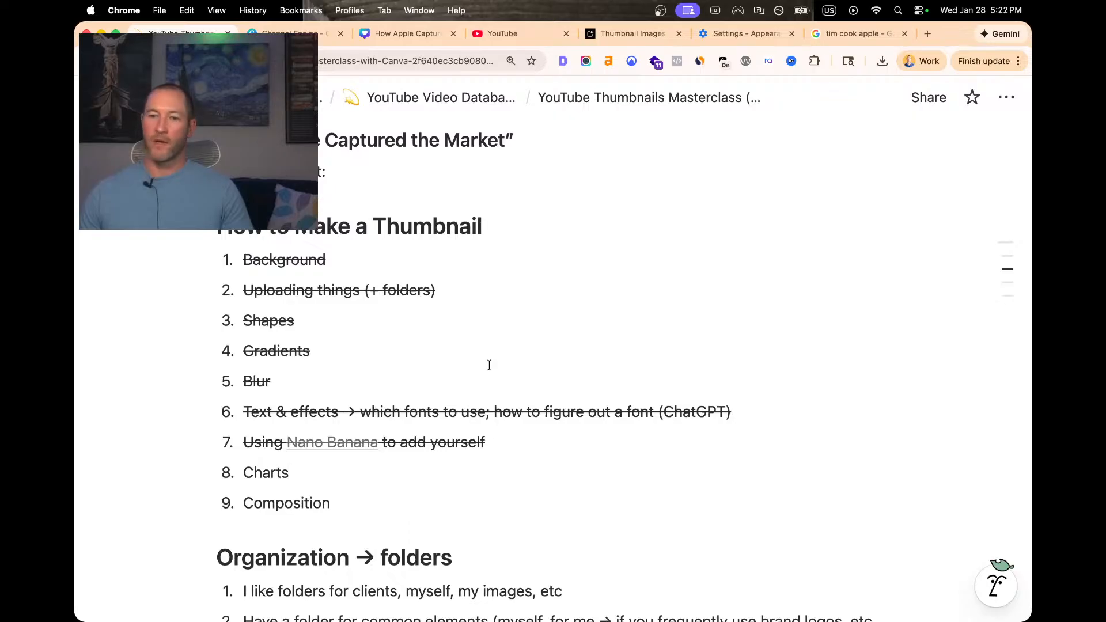
{"action": "scroll", "coordinate": [479, 452], "scroll_direction": "down", "scroll_amount": 1}
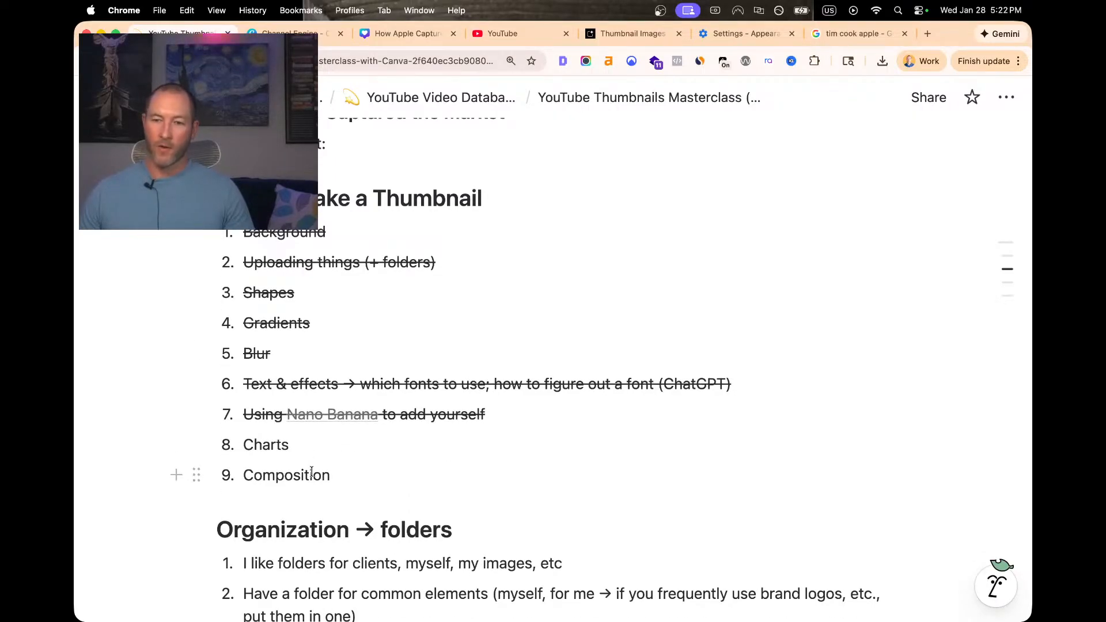
{"action": "double_click", "coordinate": [268, 445]}
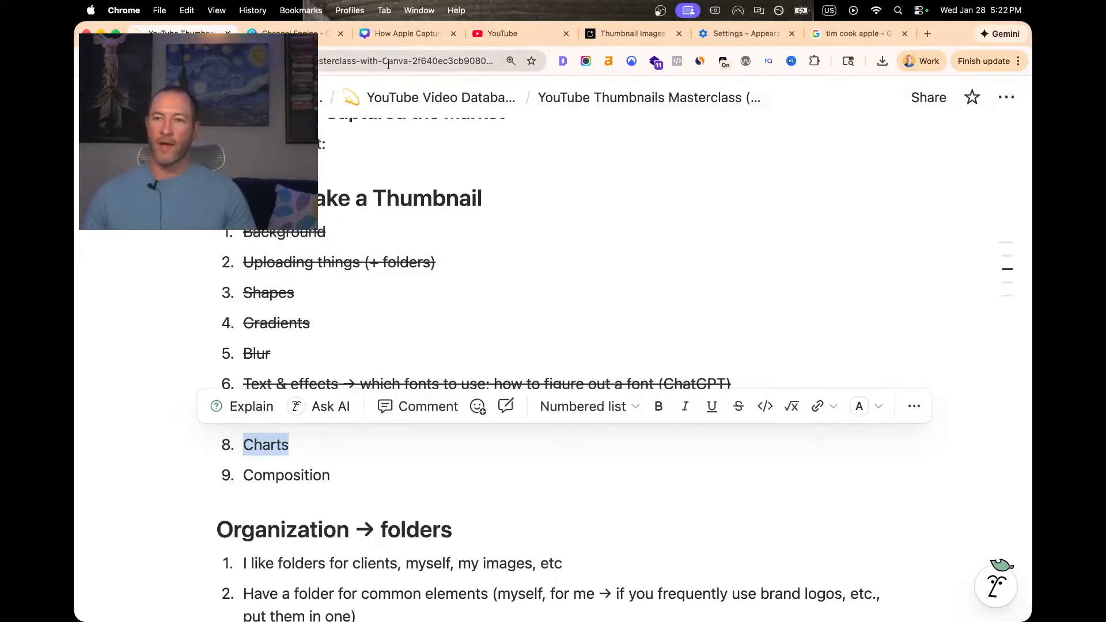
{"action": "left_click", "coordinate": [399, 35]}
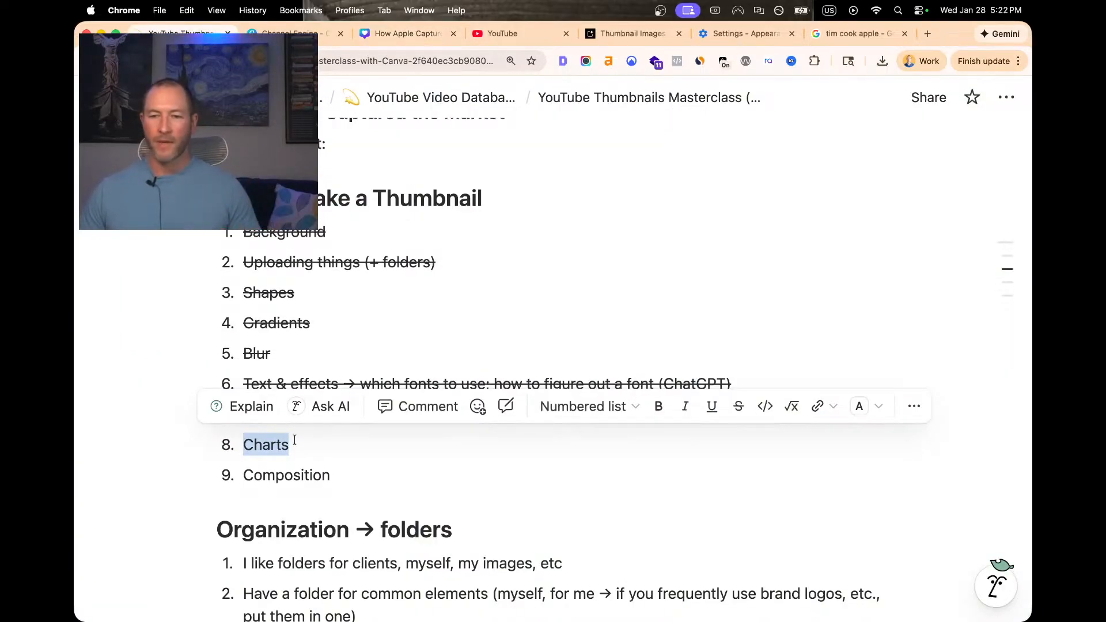
{"action": "key", "text": "super+shift+s"}
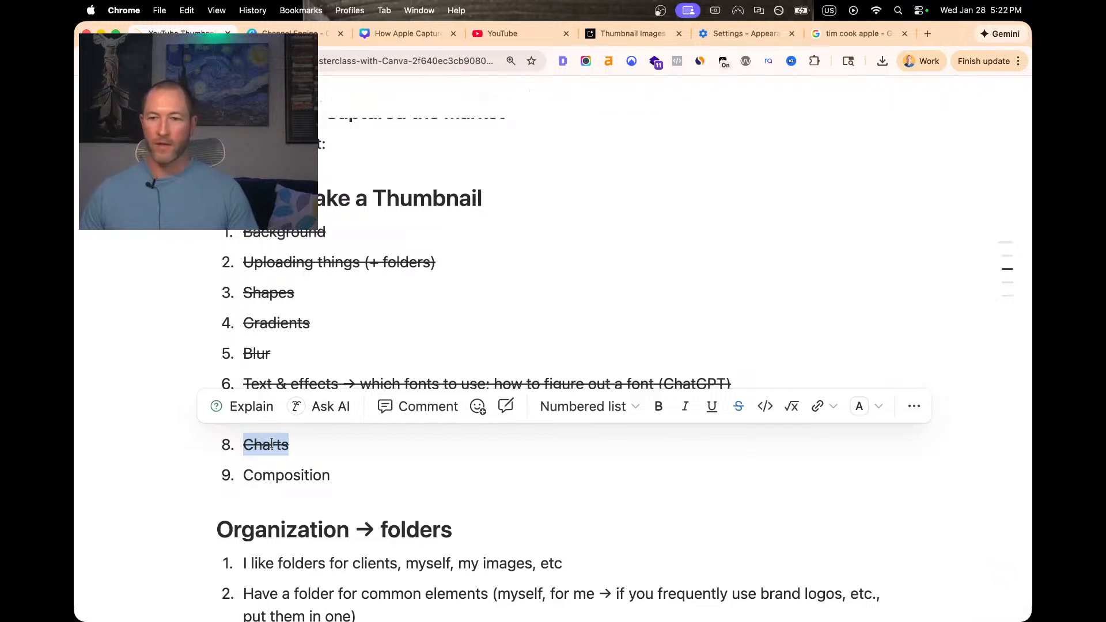
{"action": "double_click", "coordinate": [269, 474]}
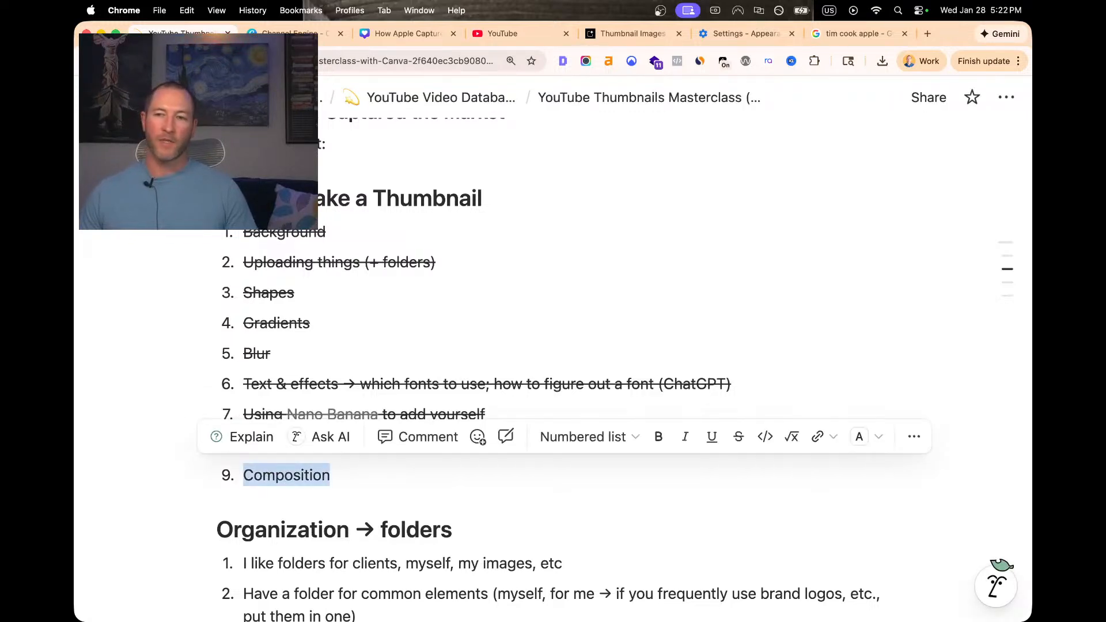
Return to the Canva thumbnail design, try to replace the Tim Cook photo with the 8x upscale, and close the Image Upscaler
{"action": "left_click", "coordinate": [291, 34]}
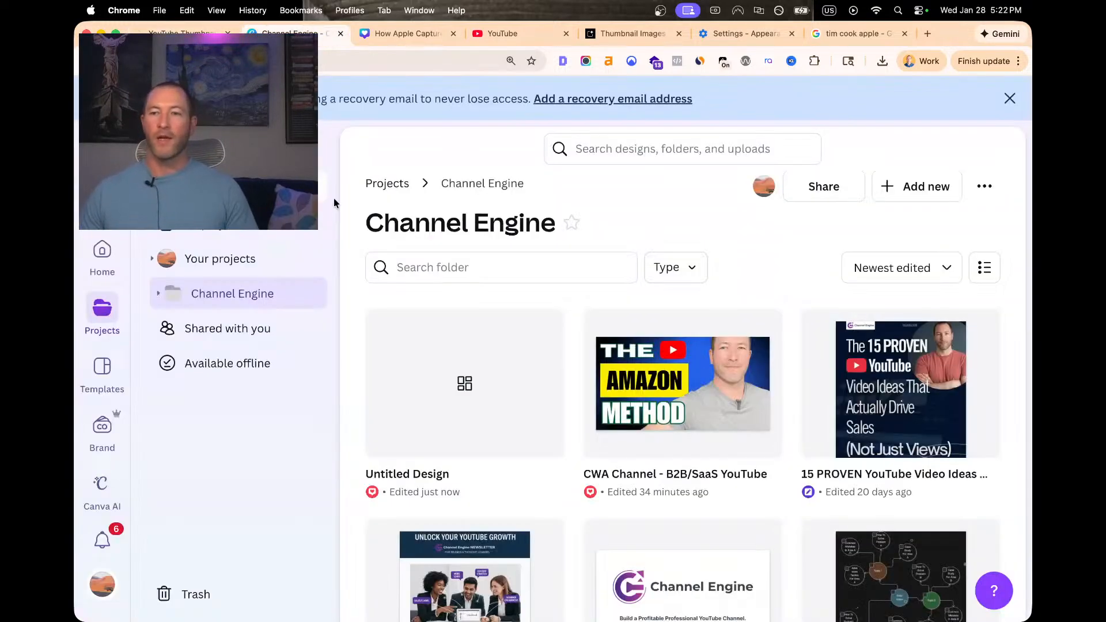
{"action": "left_click", "coordinate": [378, 43]}
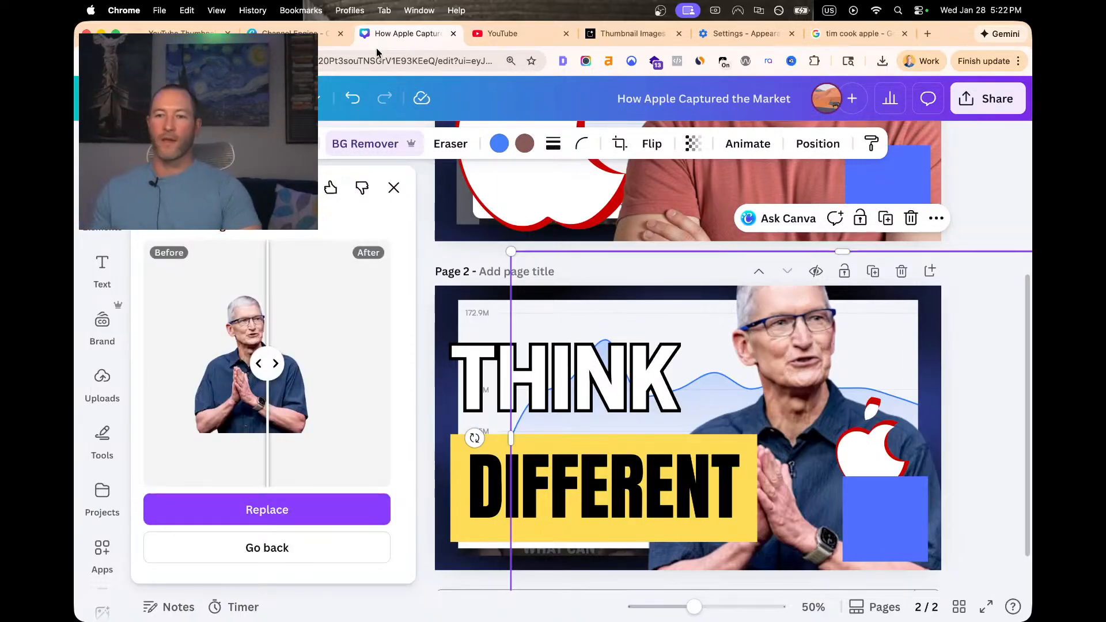
{"action": "left_click", "coordinate": [270, 510]}
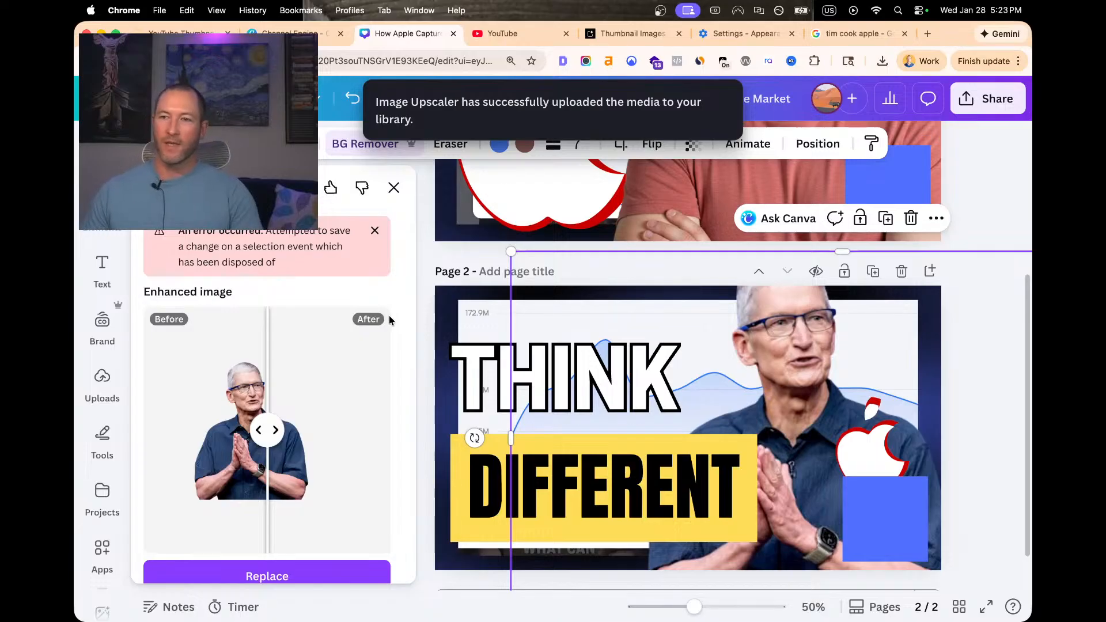
{"action": "left_click", "coordinate": [394, 187]}
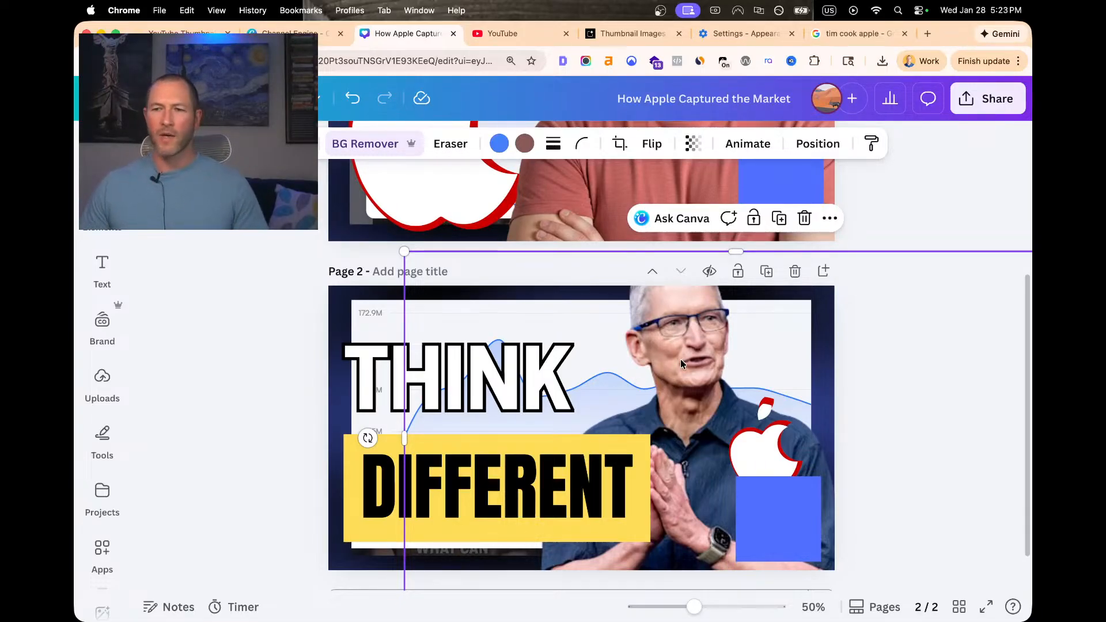
Delete the blue square beneath the Apple logo on page 2
{"action": "scroll", "coordinate": [680, 359], "scroll_direction": "down", "scroll_amount": 2}
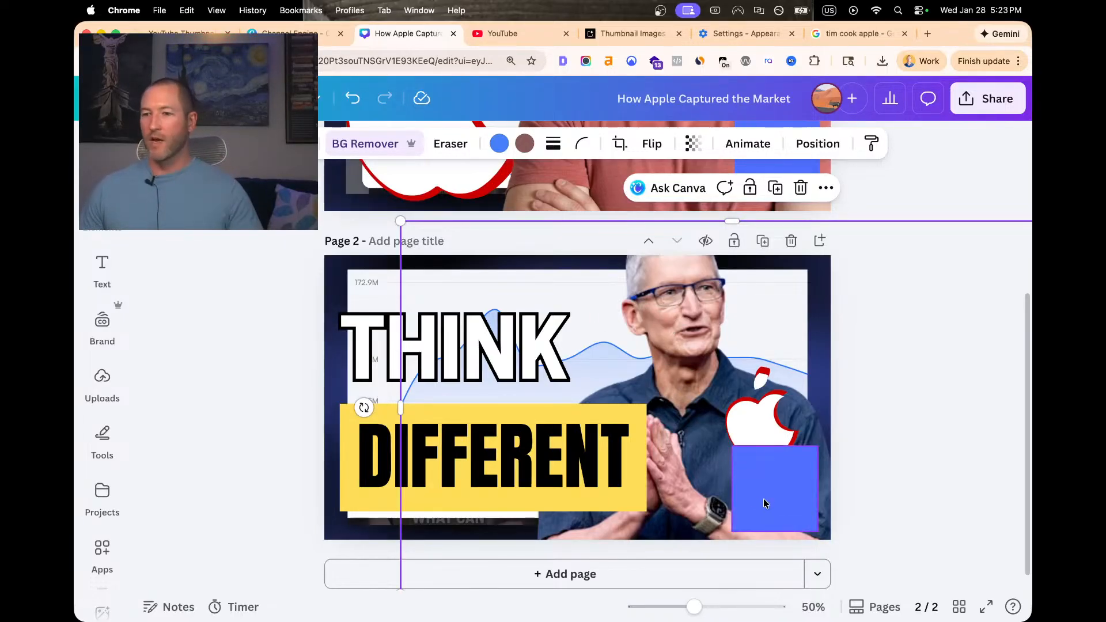
{"action": "left_click_drag", "start_coordinate": [772, 493], "coordinate": [773, 494]}
{"action": "key", "text": "Delete"}
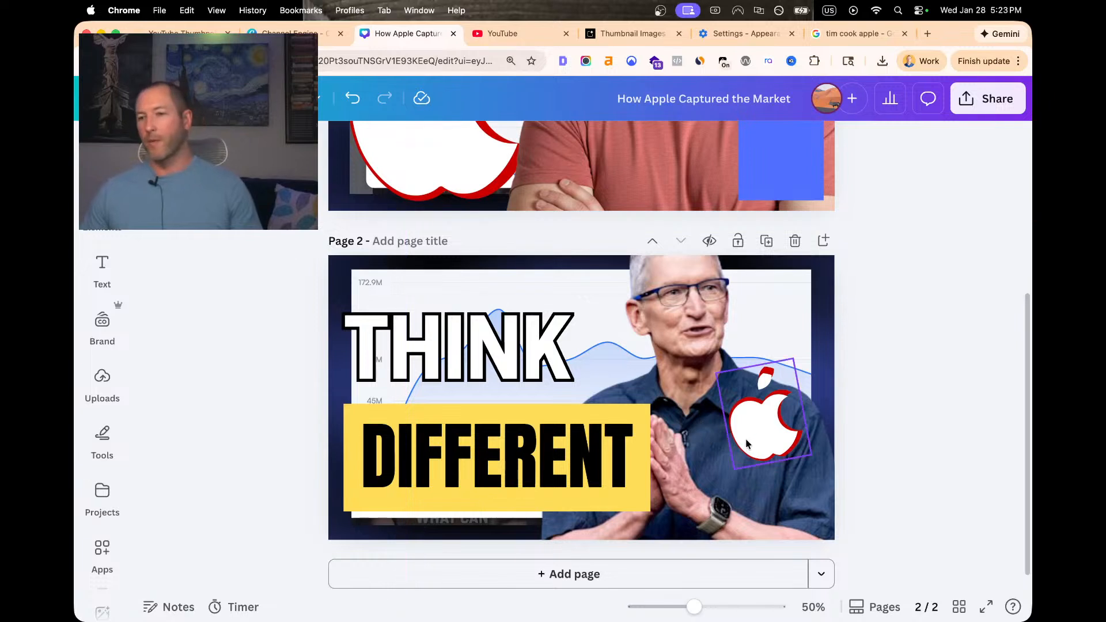
Try deleting the chart image from page 2, restore it, and duplicate the page
{"action": "left_click", "coordinate": [389, 285]}
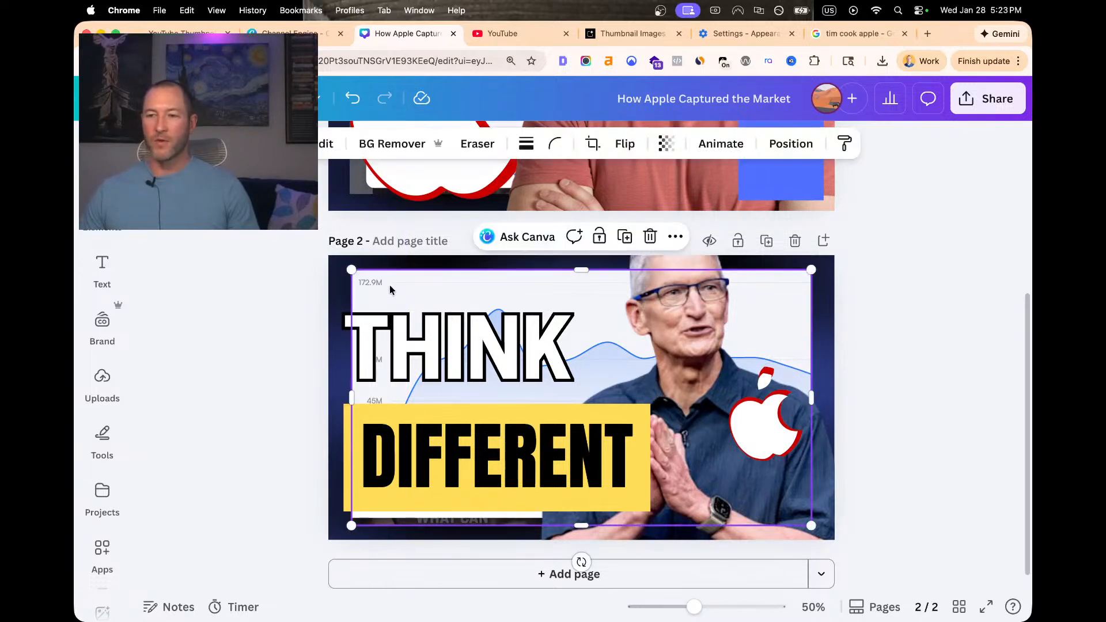
{"action": "key", "text": "Delete"}
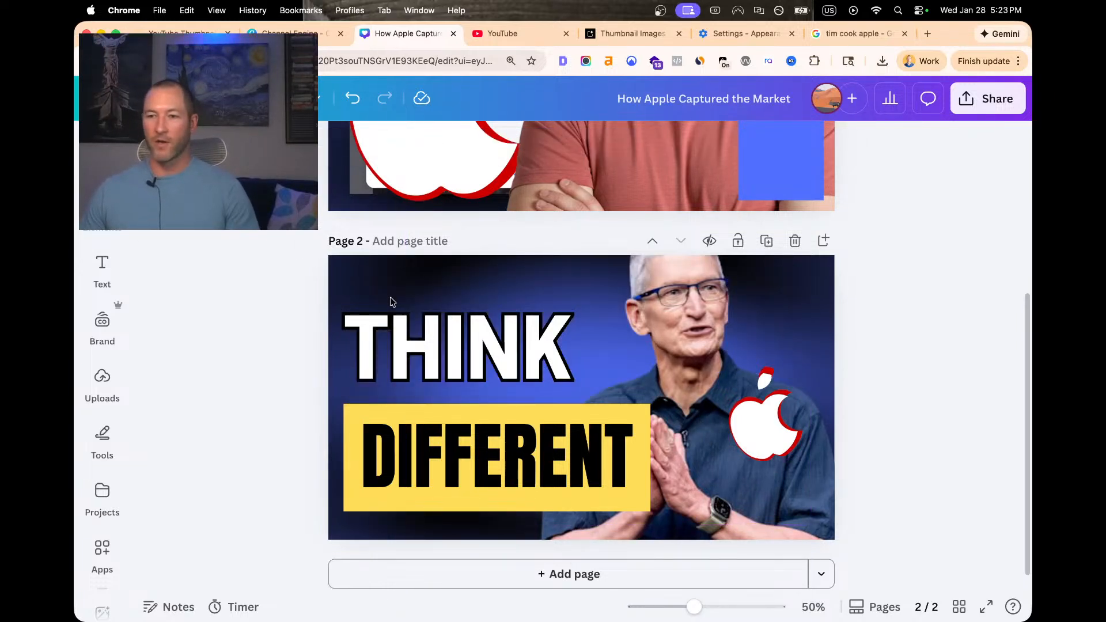
{"action": "left_click", "coordinate": [743, 435]}
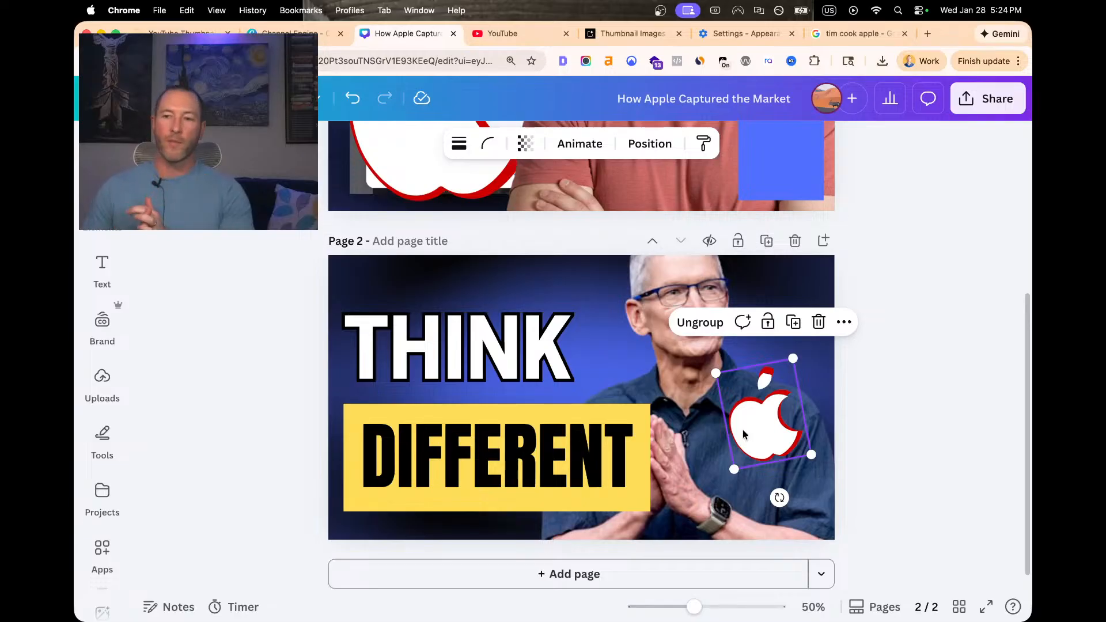
{"action": "left_click", "coordinate": [768, 241]}
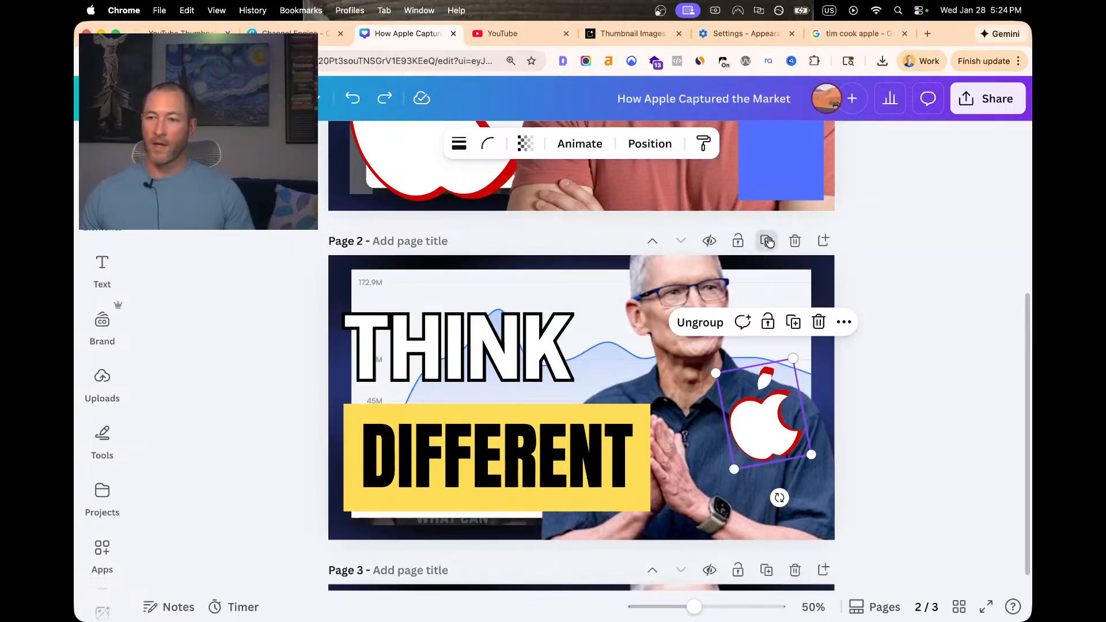
Delete the chart image from page 3 and move the Tim Cook photo closer to the centre of the thumbnail
{"action": "left_click", "coordinate": [363, 287]}
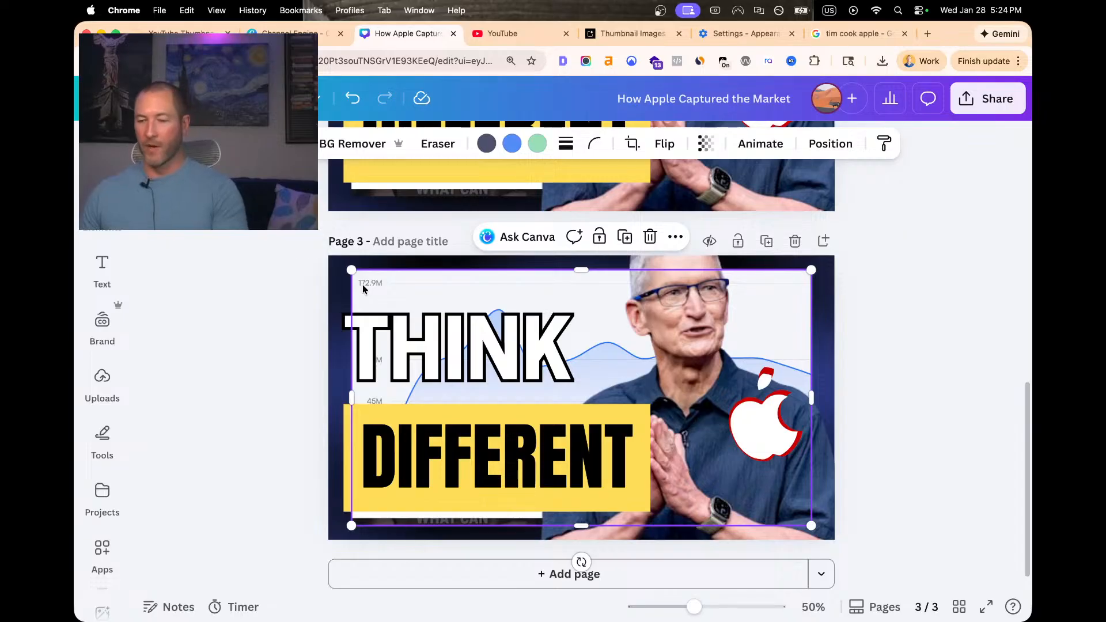
{"action": "key", "text": "Delete"}
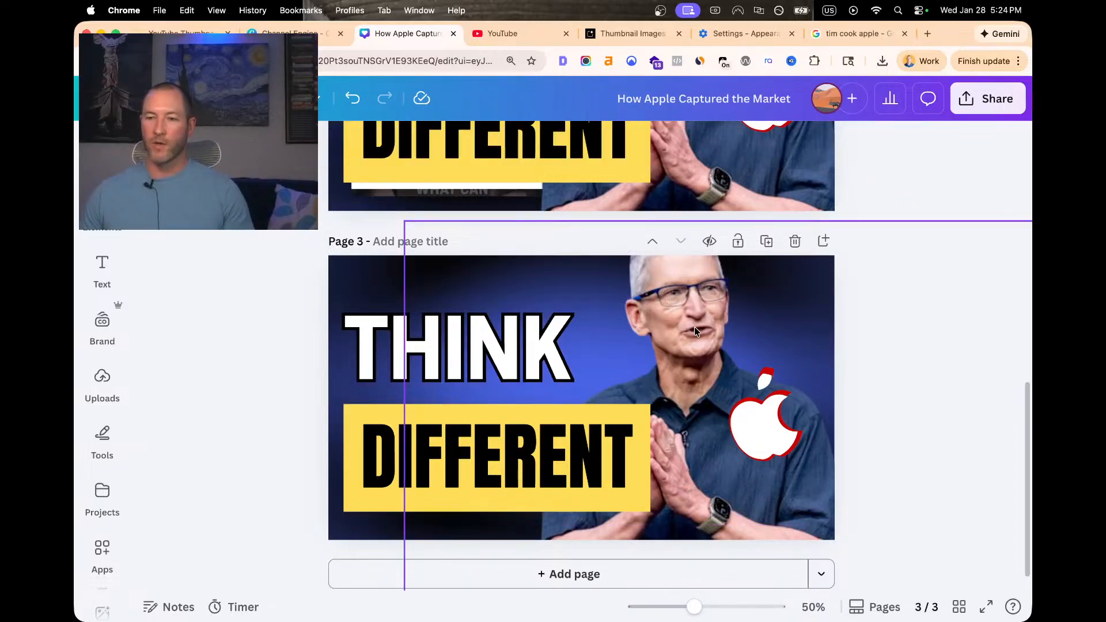
{"action": "left_click_drag", "start_coordinate": [696, 332], "coordinate": [621, 332]}
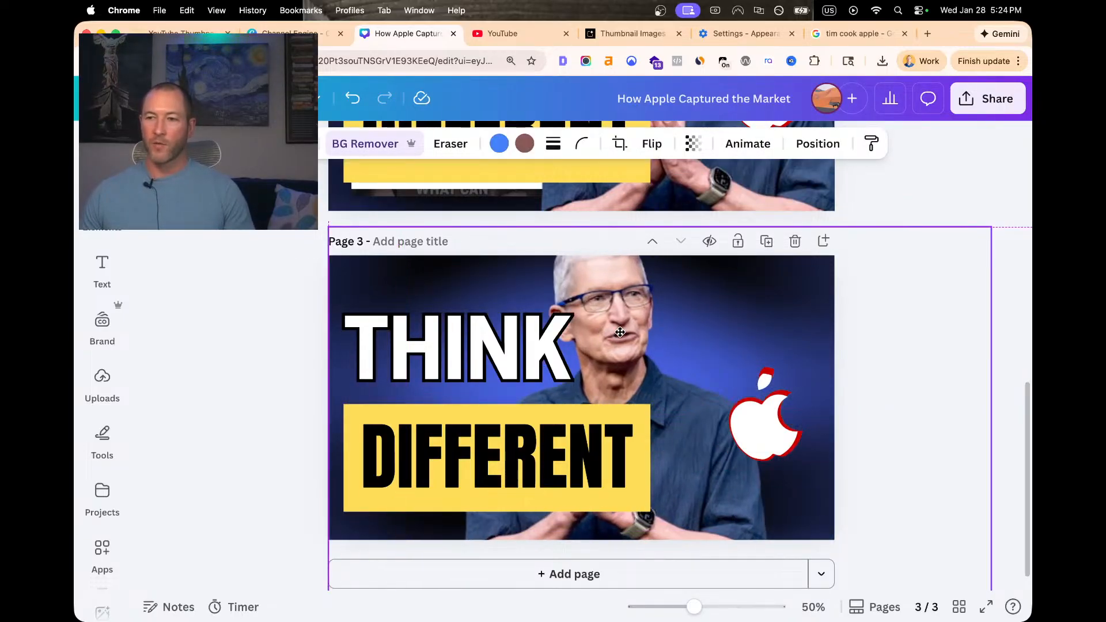
Shrink the THINK text on page 3 to size 121 near the upper-left corner, and shrink DIFFERENT to size 105
{"action": "left_click", "coordinate": [510, 344]}
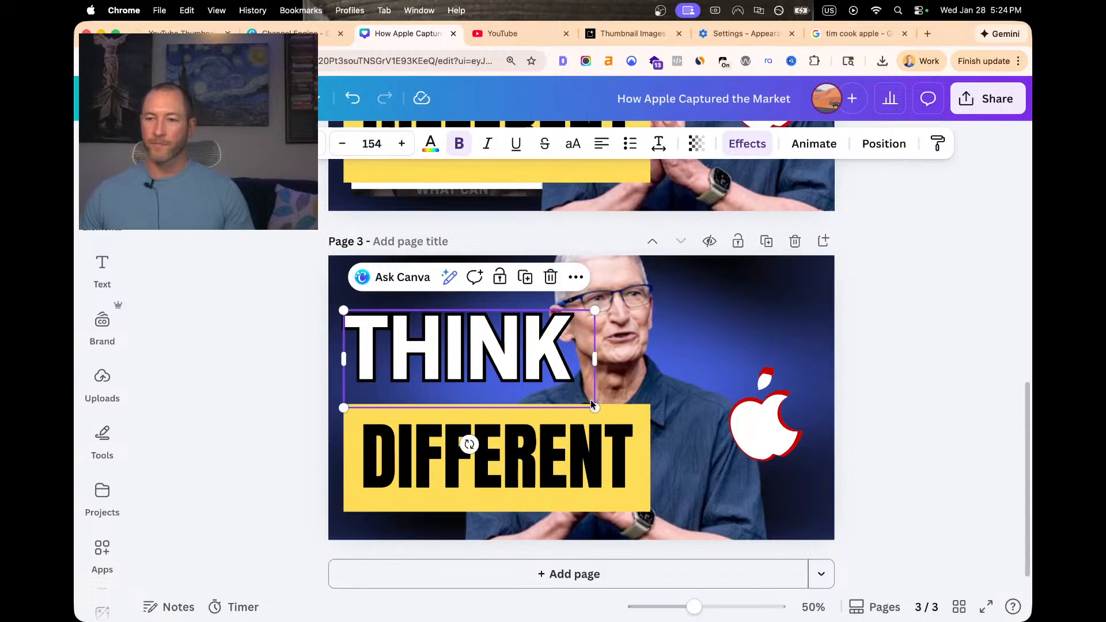
{"action": "left_click_drag", "start_coordinate": [594, 403], "coordinate": [540, 386]}
{"action": "left_click_drag", "start_coordinate": [448, 354], "coordinate": [448, 327]}
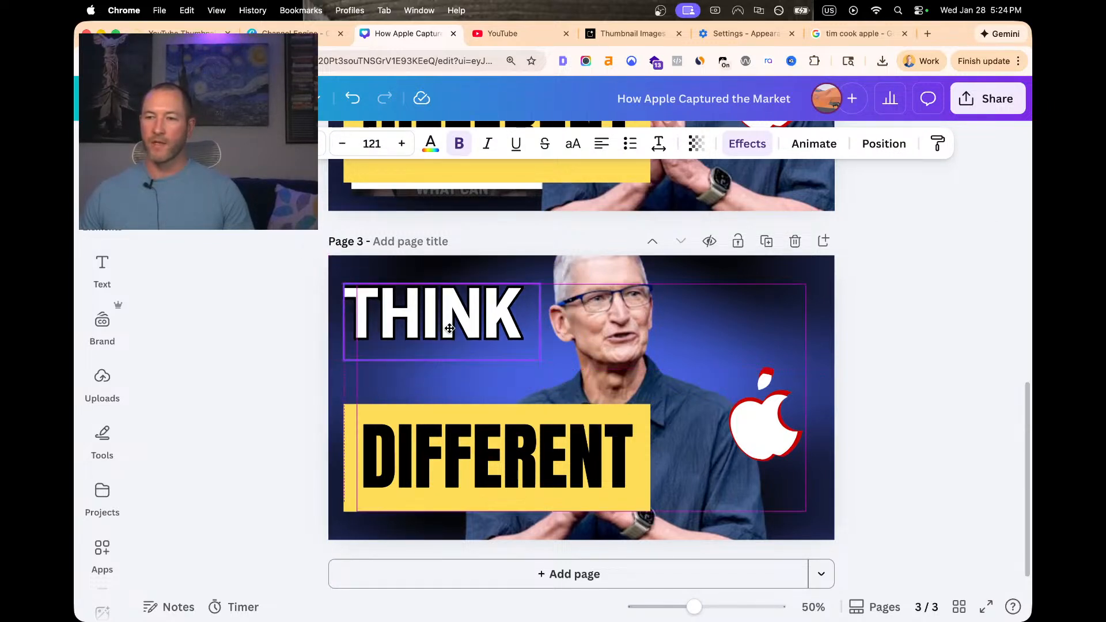
{"action": "left_click", "coordinate": [627, 497]}
{"action": "left_click_drag", "start_coordinate": [658, 503], "coordinate": [581, 480]}
Shrink THINK on page 3 slightly more and move DIFFERENT up to sit just beneath it
{"action": "left_click", "coordinate": [522, 344]}
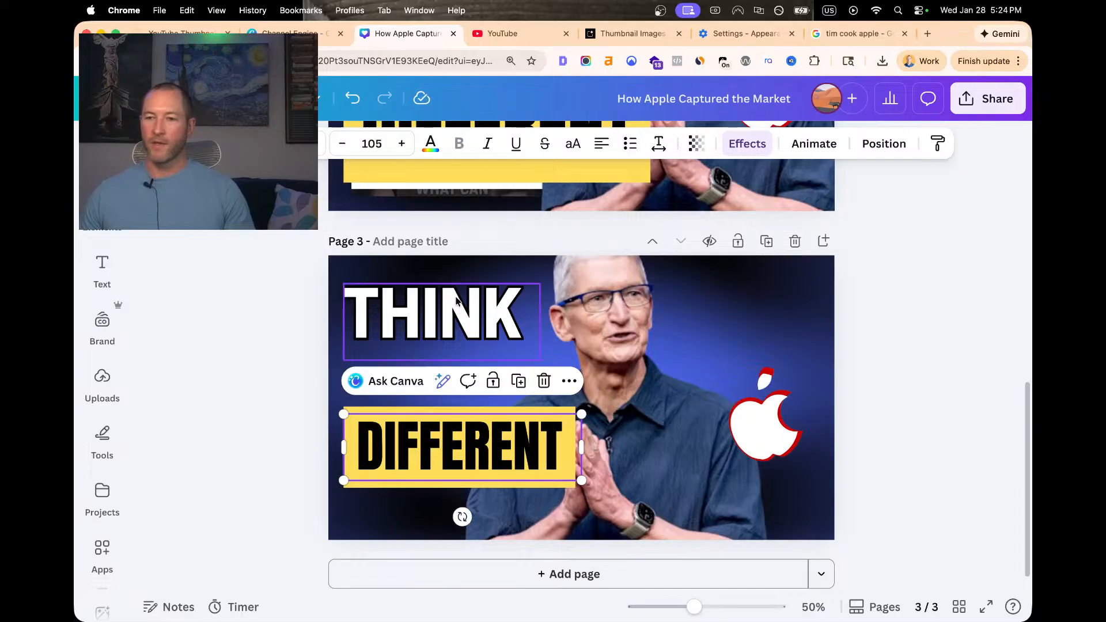
{"action": "left_click_drag", "start_coordinate": [538, 356], "coordinate": [527, 350]}
{"action": "left_click", "coordinate": [517, 455]}
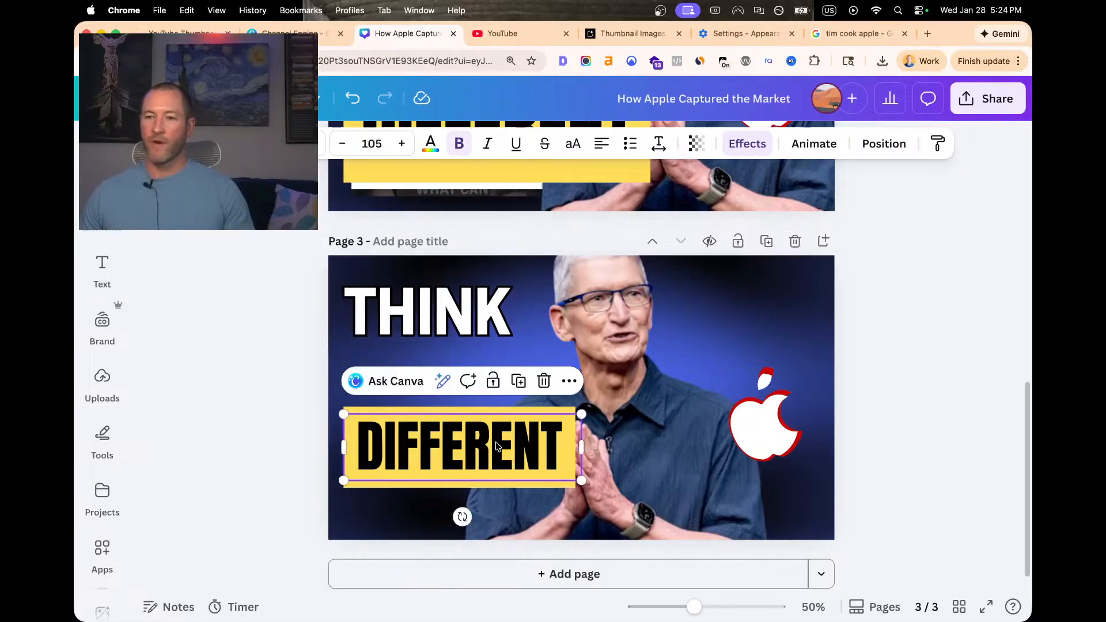
{"action": "left_click_drag", "start_coordinate": [517, 455], "coordinate": [517, 411]}
{"action": "scroll", "coordinate": [517, 411], "scroll_direction": "down", "scroll_amount": 5}
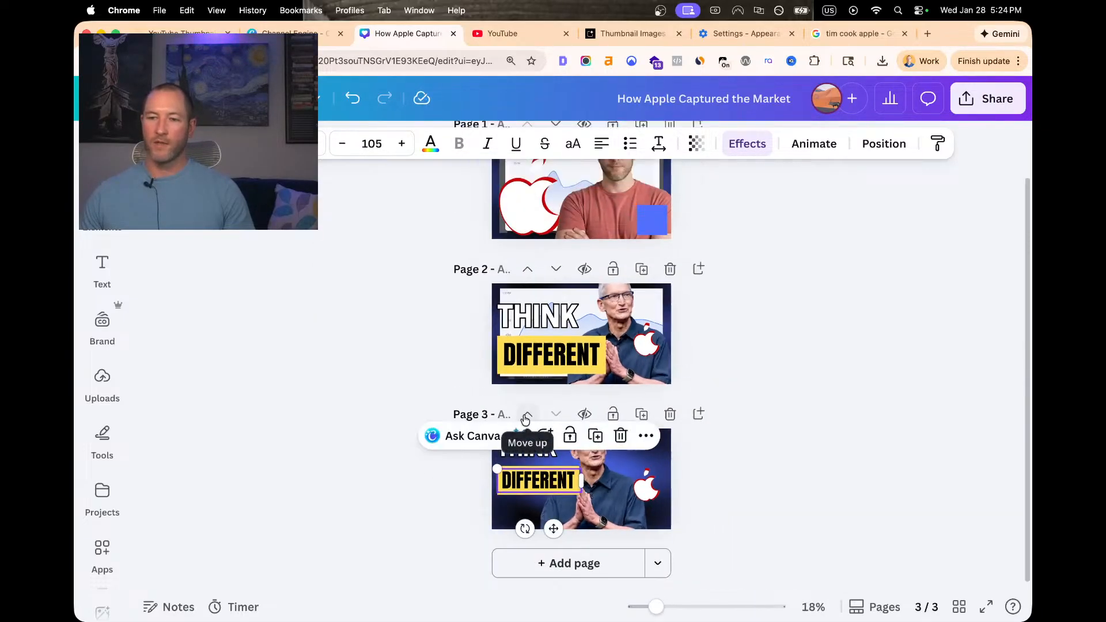
{"action": "scroll", "coordinate": [523, 419], "scroll_direction": "up", "scroll_amount": 2}
{"action": "scroll", "coordinate": [524, 414], "scroll_direction": "up", "scroll_amount": 2}
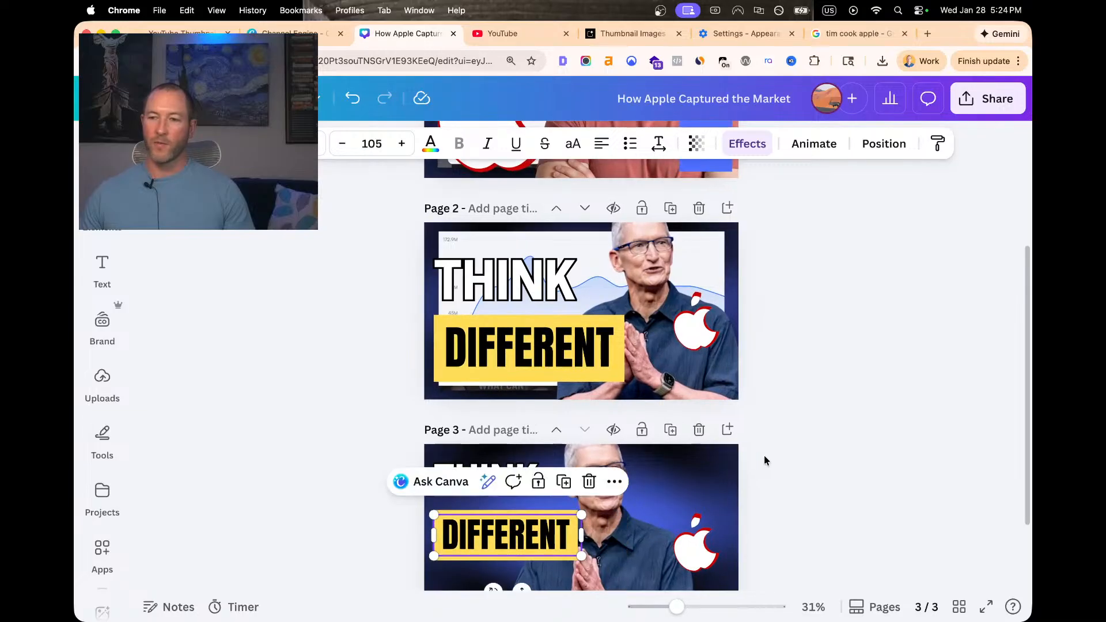
{"action": "left_click", "coordinate": [764, 455]}
Nudge the Tim Cook photo on page 3 slightly left and move the Apple logo to the thumbnail's upper-right corner
{"action": "scroll", "coordinate": [628, 476], "scroll_direction": "down", "scroll_amount": 2}
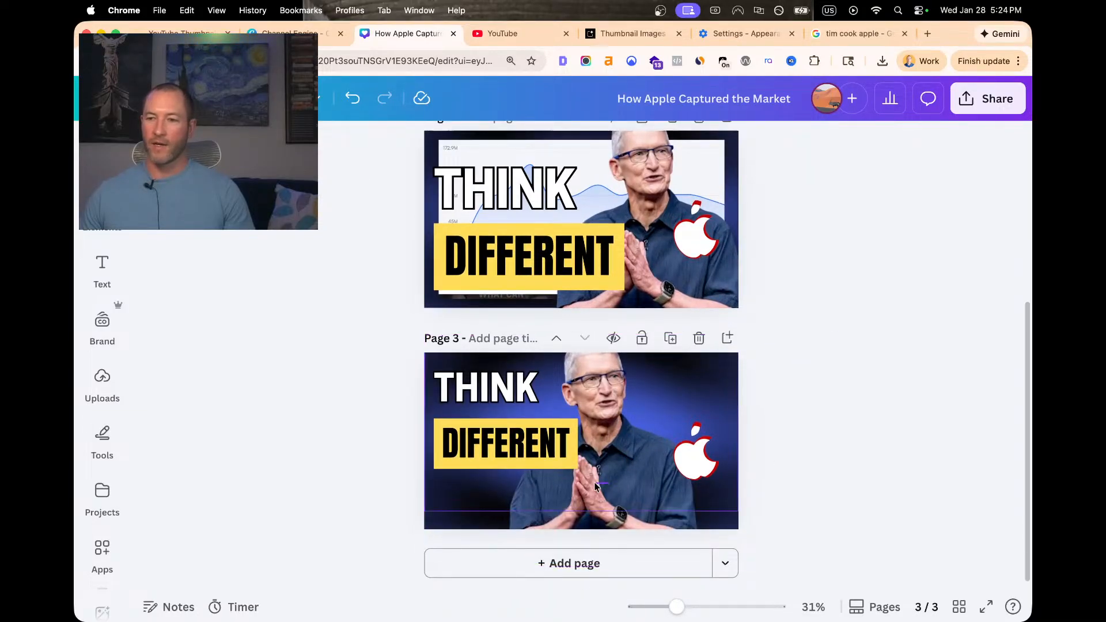
{"action": "left_click", "coordinate": [603, 398]}
{"action": "left_click_drag", "start_coordinate": [614, 387], "coordinate": [602, 389]}
{"action": "left_click", "coordinate": [703, 461]}
{"action": "left_click_drag", "start_coordinate": [703, 461], "coordinate": [708, 398]}
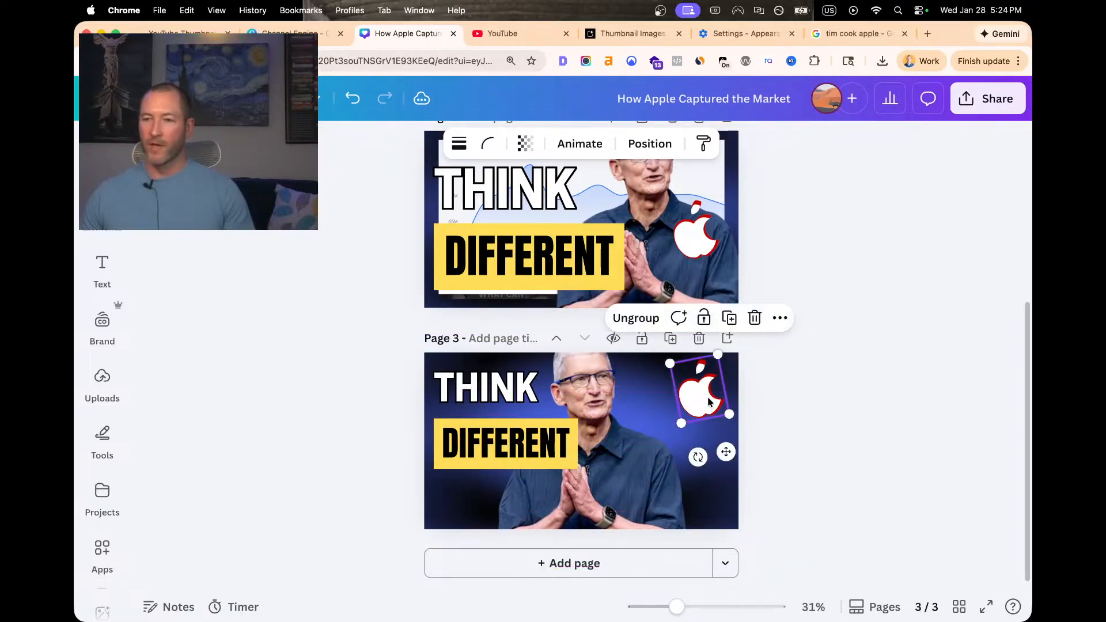
Insert the frowning white T-shirt portrait from the "Me" upload folder on page 3 and remove its background
{"action": "scroll", "coordinate": [634, 346], "scroll_direction": "up", "scroll_amount": 5}
{"action": "left_click", "coordinate": [632, 305]}
{"action": "scroll", "coordinate": [632, 305], "scroll_direction": "down", "scroll_amount": 5}
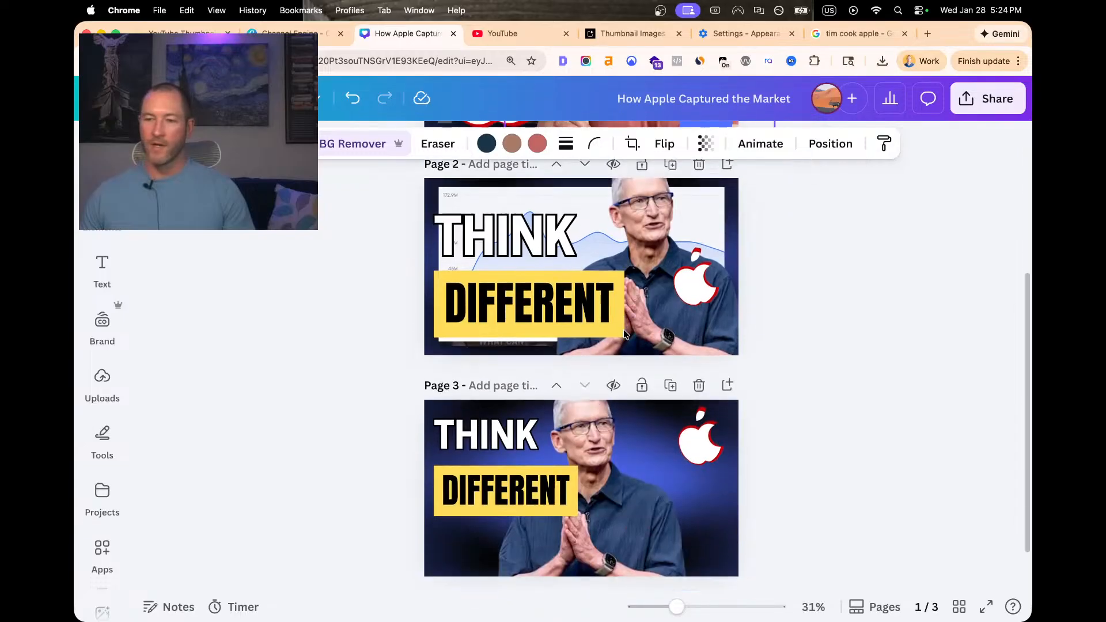
{"action": "left_click", "coordinate": [631, 482]}
{"action": "left_click", "coordinate": [102, 268]}
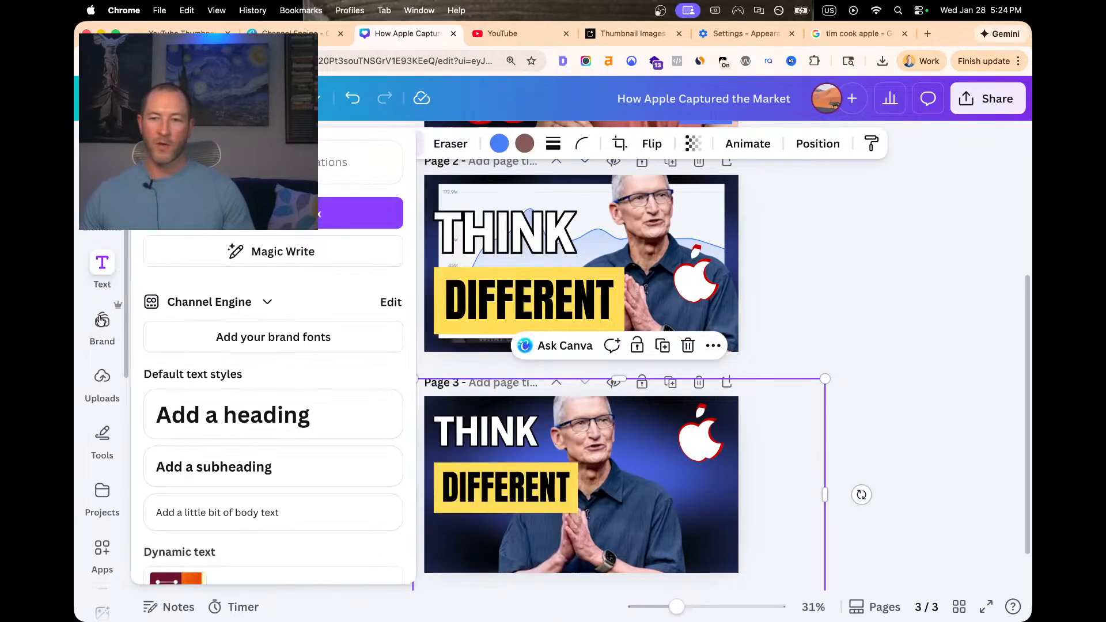
{"action": "left_click", "coordinate": [102, 380]}
{"action": "left_click", "coordinate": [259, 291]}
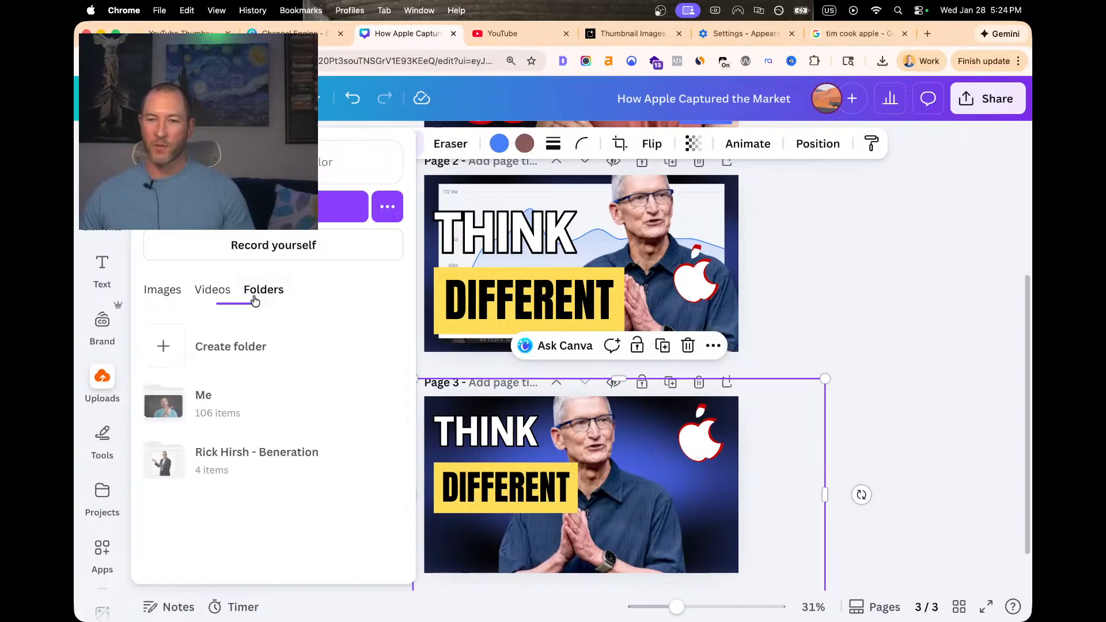
{"action": "left_click", "coordinate": [266, 398]}
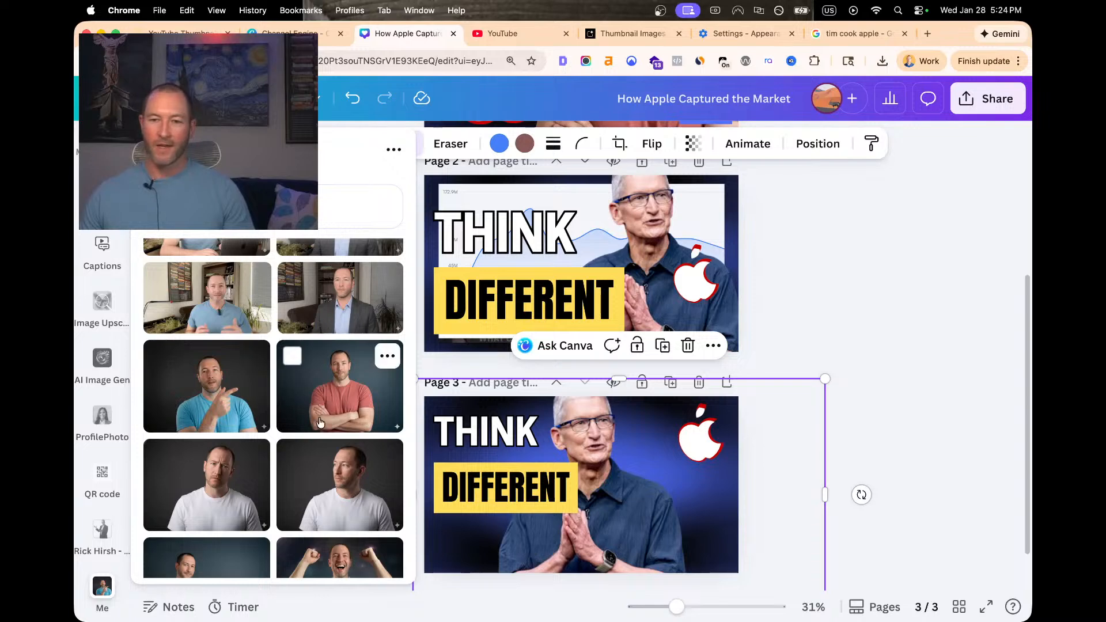
{"action": "scroll", "coordinate": [242, 415], "scroll_direction": "down", "scroll_amount": 3}
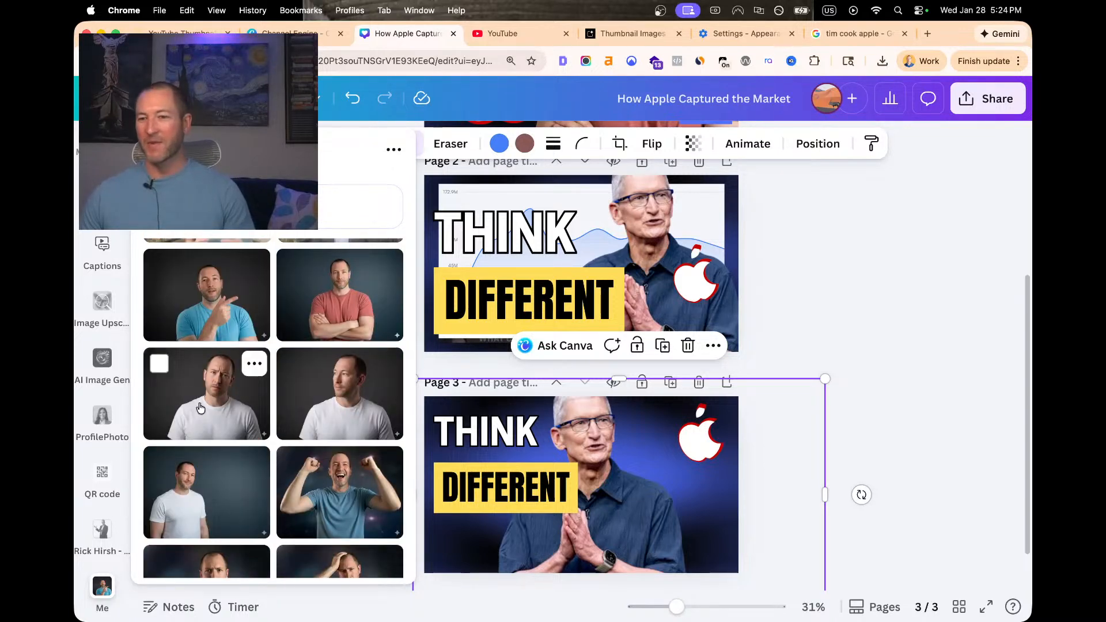
{"action": "left_click", "coordinate": [200, 429]}
{"action": "left_click", "coordinate": [420, 143]}
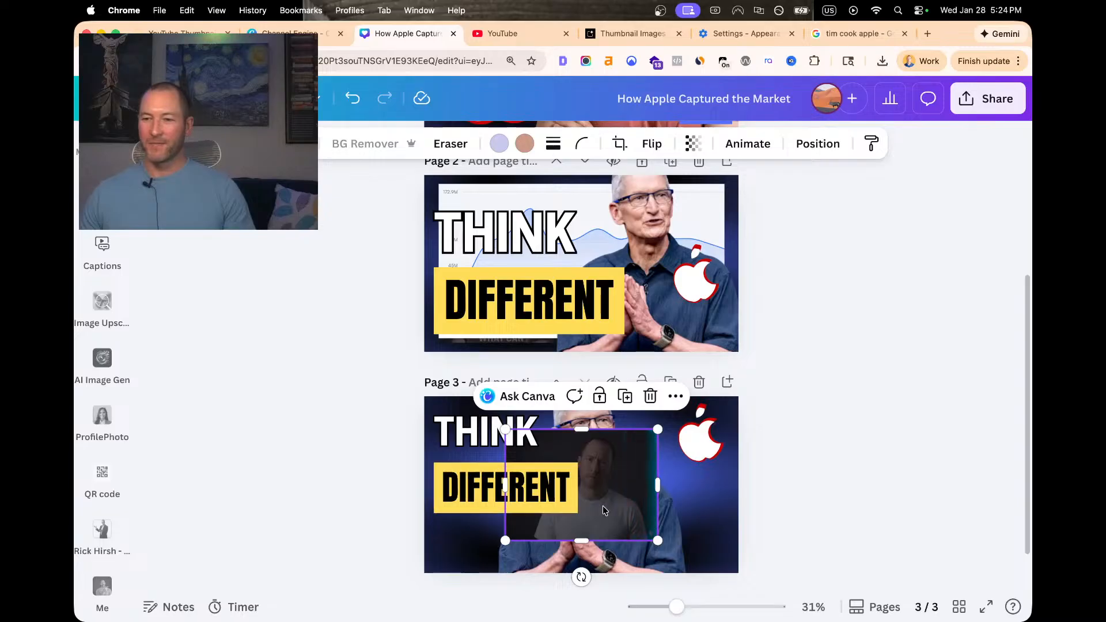
Enlarge the white T-shirt portrait and place it on the right side of the page 3 thumbnail
{"action": "left_click_drag", "start_coordinate": [578, 499], "coordinate": [692, 491]}
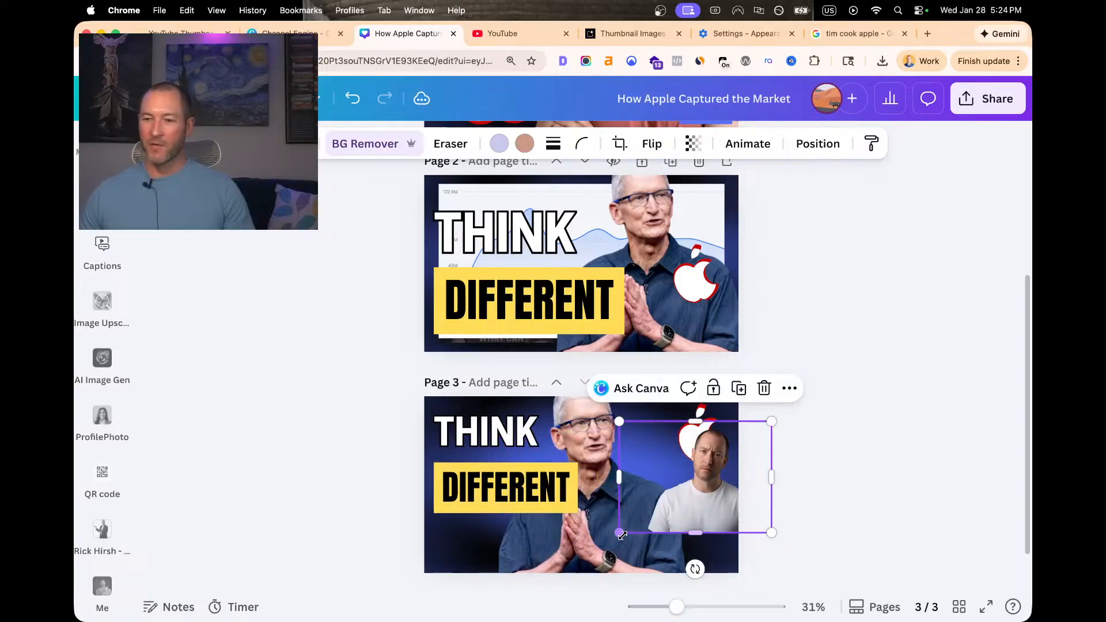
{"action": "left_click_drag", "start_coordinate": [622, 535], "coordinate": [431, 592]}
{"action": "scroll", "coordinate": [818, 500], "scroll_direction": "down", "scroll_amount": 2}
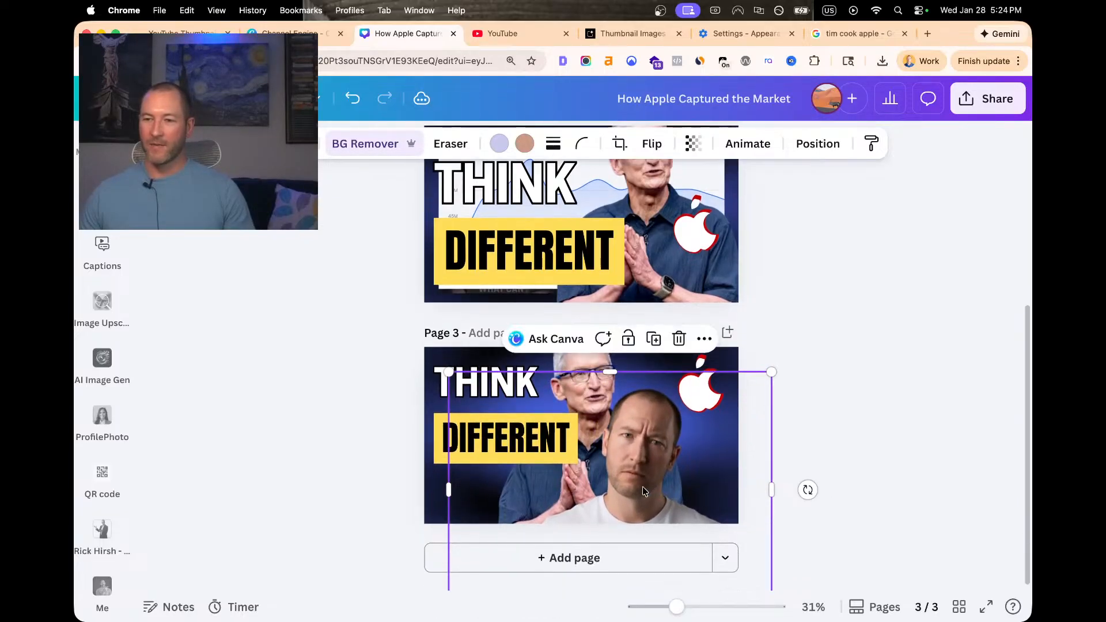
{"action": "left_click_drag", "start_coordinate": [644, 491], "coordinate": [698, 458]}
{"action": "scroll", "coordinate": [654, 268], "scroll_direction": "up", "scroll_amount": 1}
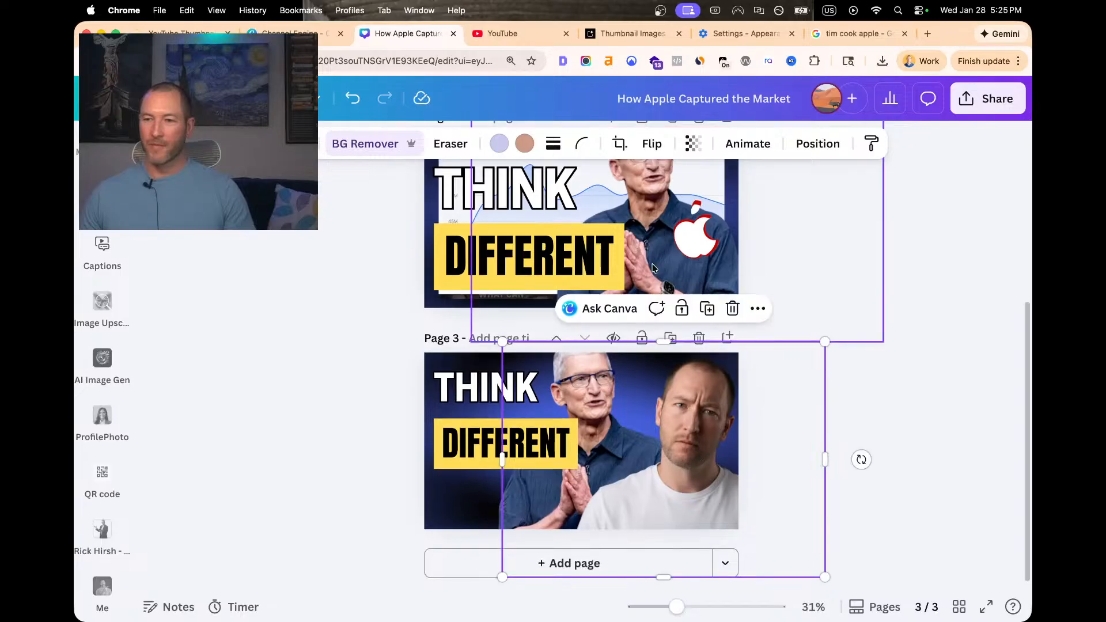
Select the Apple logo hidden behind the portrait on page 3 and move it to the lower-left corner beneath DIFFERENT
{"action": "left_click", "coordinate": [818, 144]}
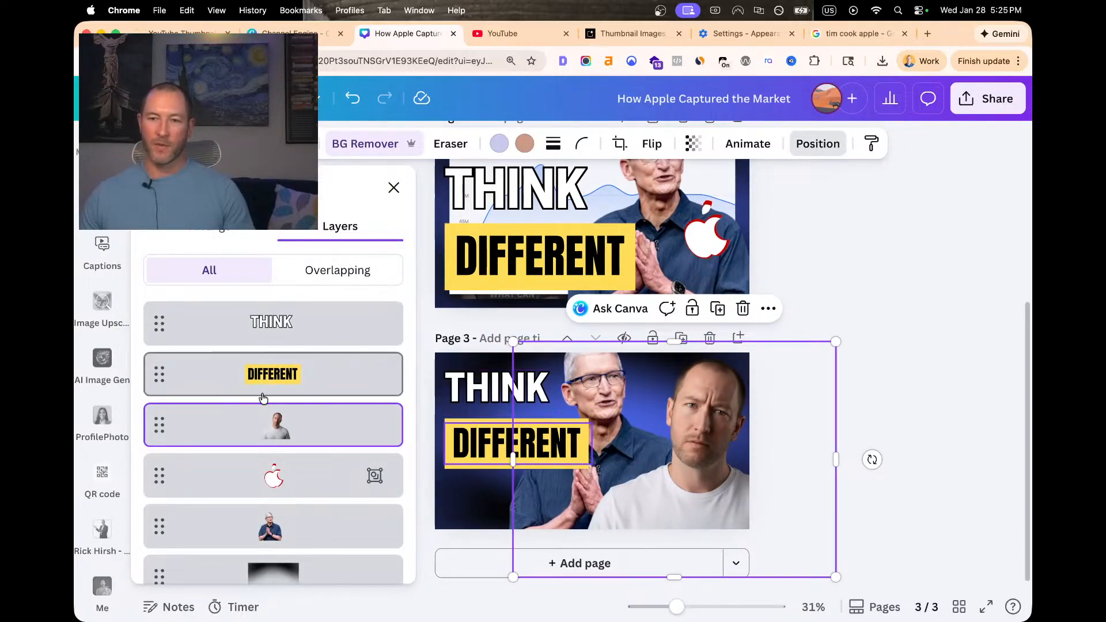
{"action": "left_click", "coordinate": [174, 482]}
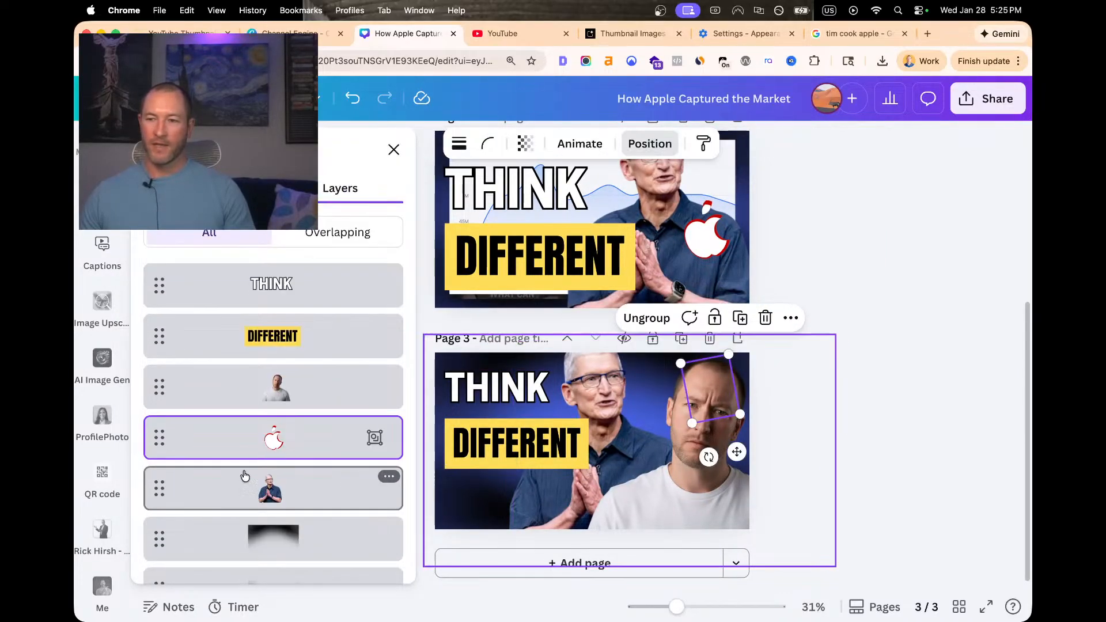
{"action": "left_click_drag", "start_coordinate": [709, 387], "coordinate": [465, 489]}
{"action": "left_click", "coordinate": [906, 354]}
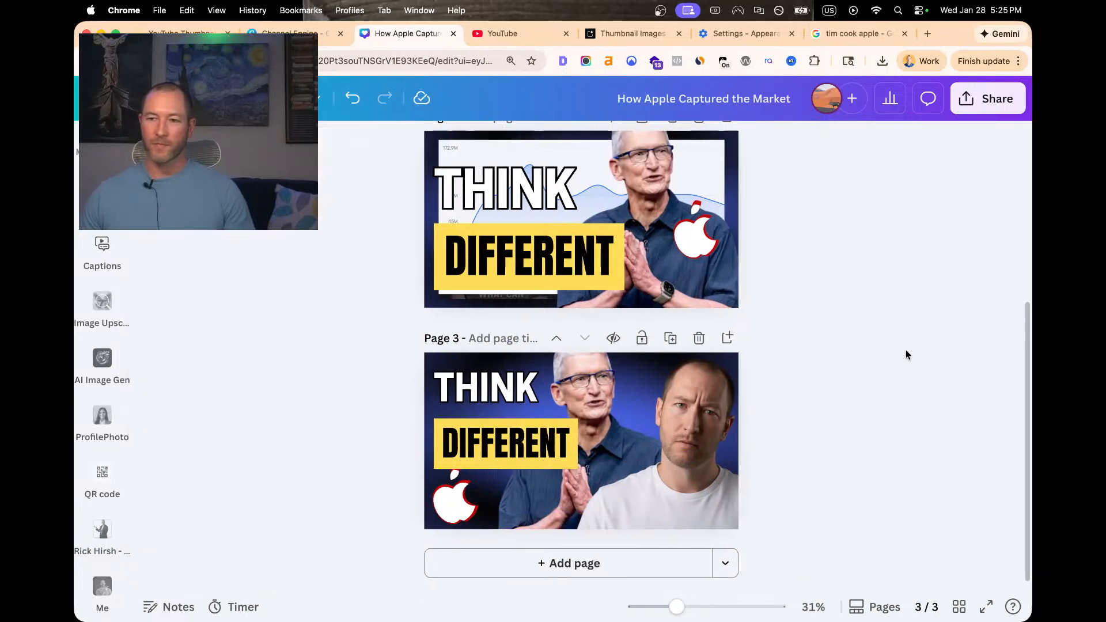
Open the image adjustment settings for the white T-shirt portrait on page 3
{"action": "left_click", "coordinate": [586, 383]}
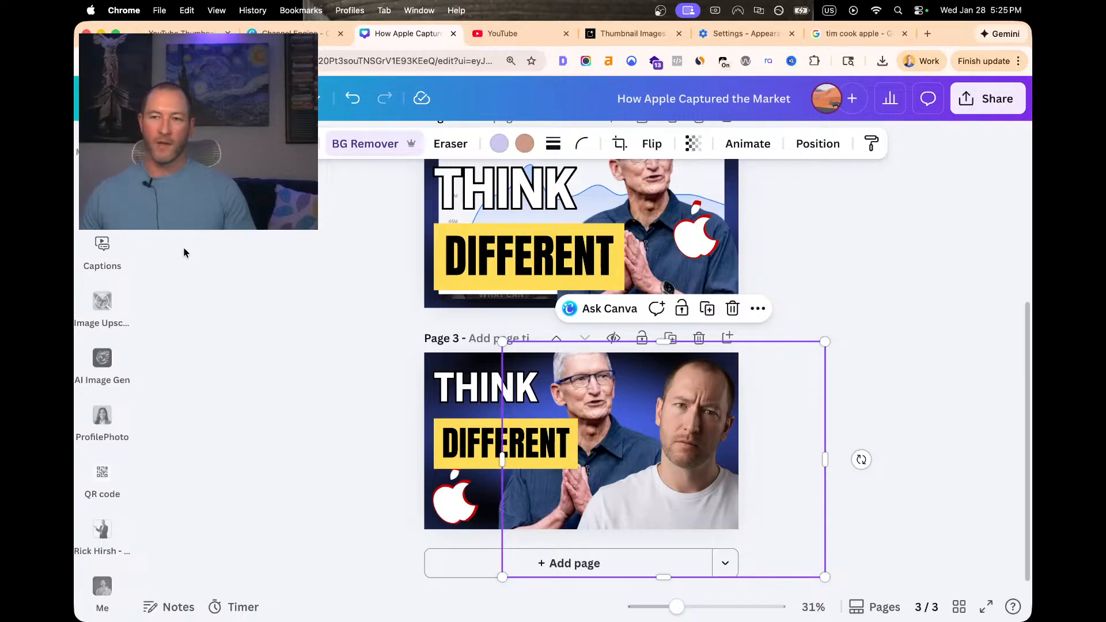
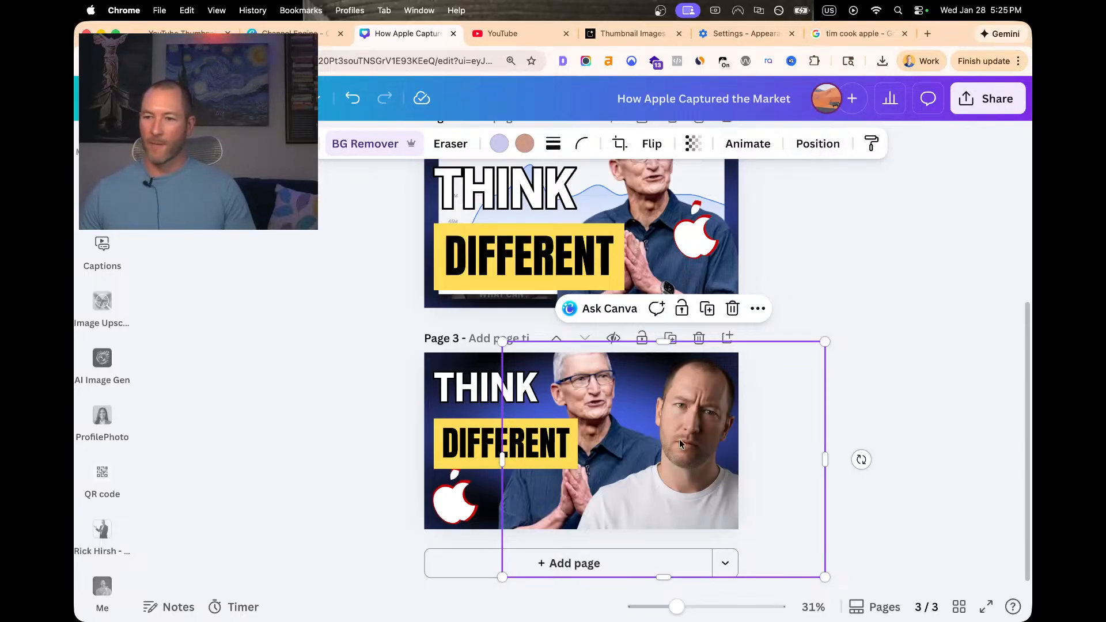
{"action": "left_click", "coordinate": [365, 144]}
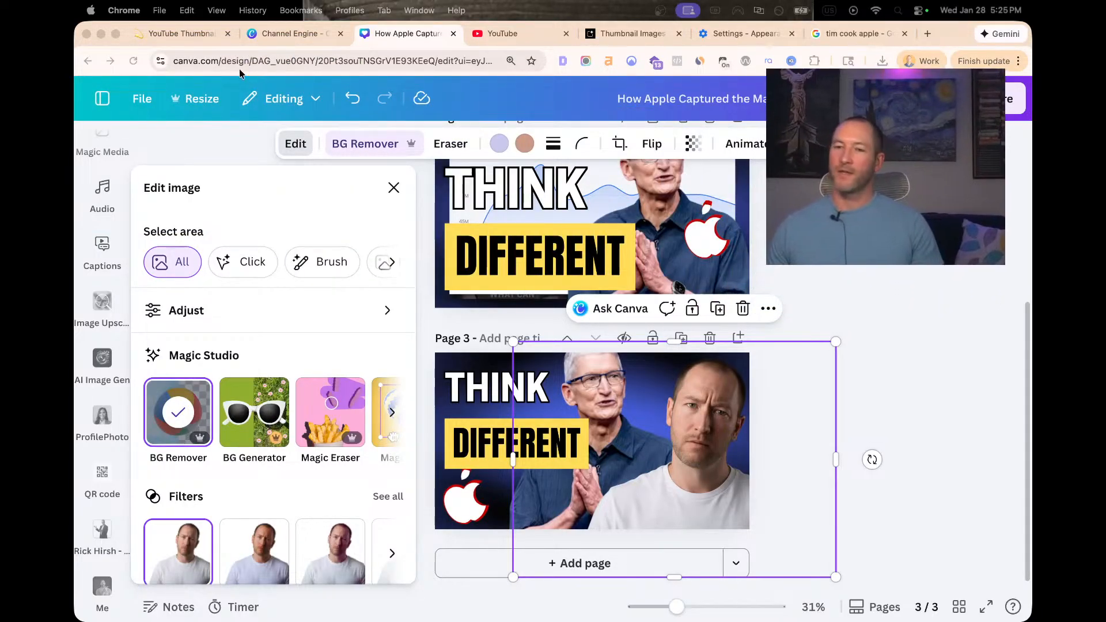
{"action": "left_click", "coordinate": [368, 311]}
{"action": "scroll", "coordinate": [293, 354], "scroll_direction": "down", "scroll_amount": 1}
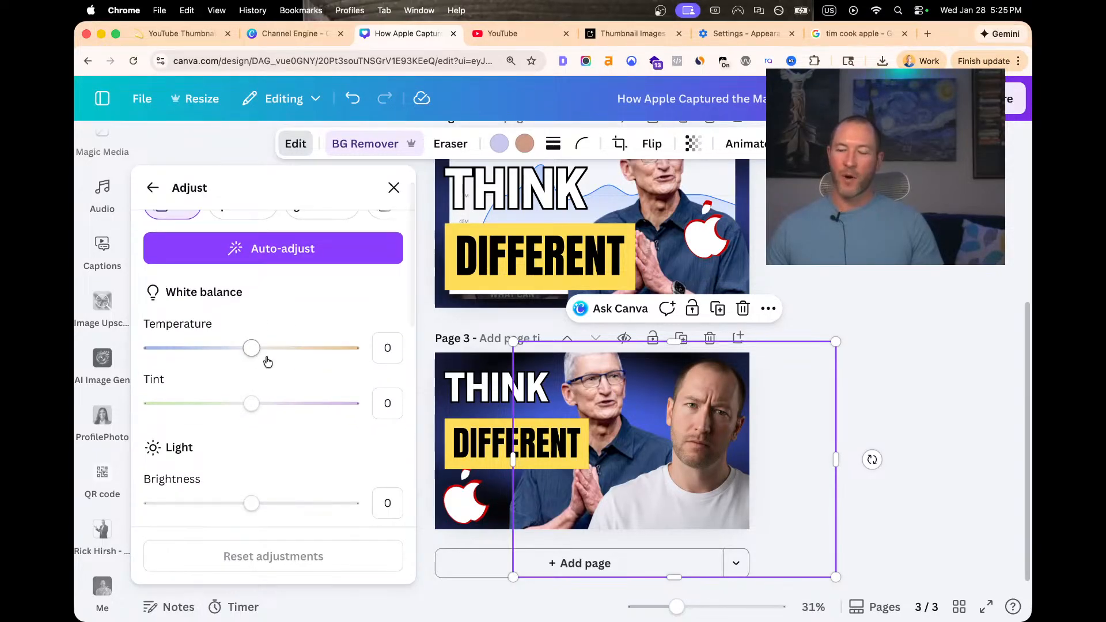
Try a Temperature of 72 and a Tint of 67 on the portrait, resetting each to 0
{"action": "left_click_drag", "start_coordinate": [252, 349], "coordinate": [325, 357]}
{"action": "left_click", "coordinate": [389, 349]}
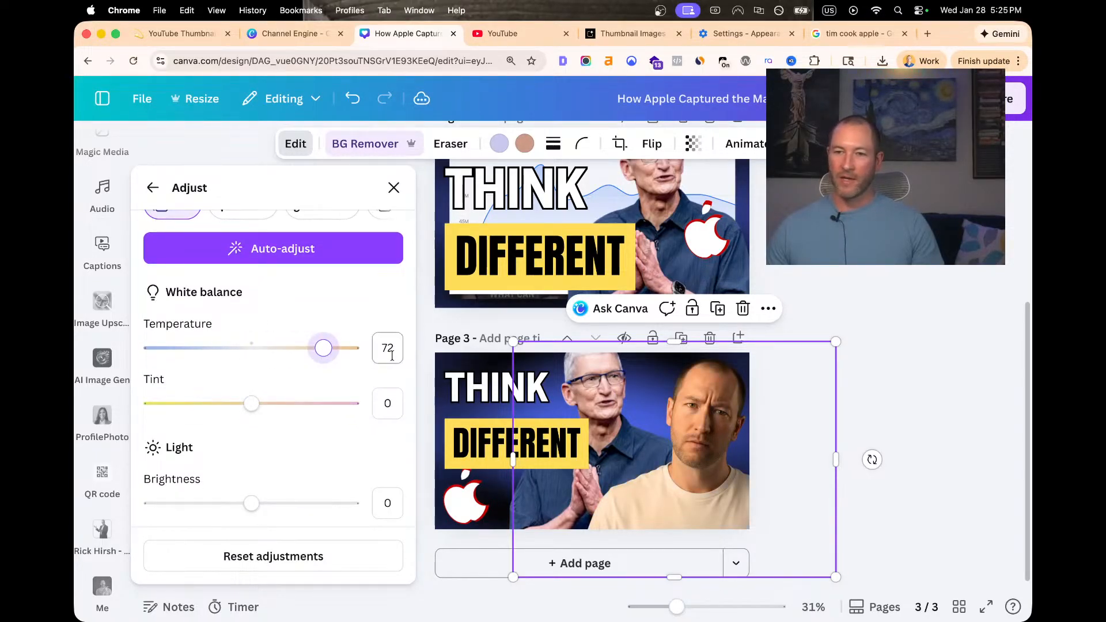
{"action": "type", "text": "0"}
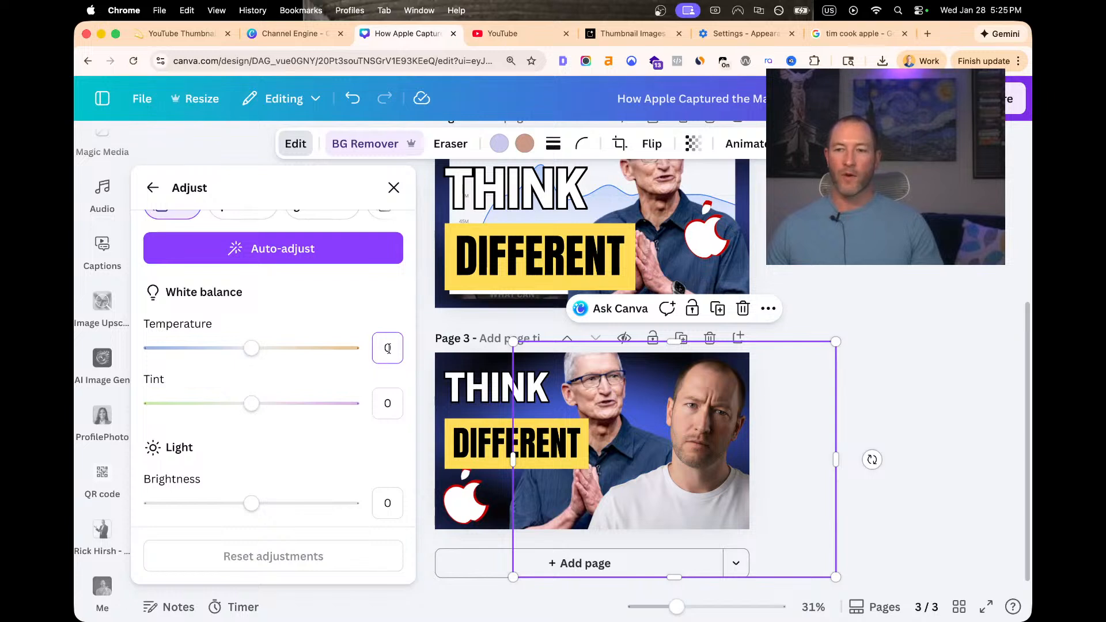
{"action": "left_click", "coordinate": [319, 409]}
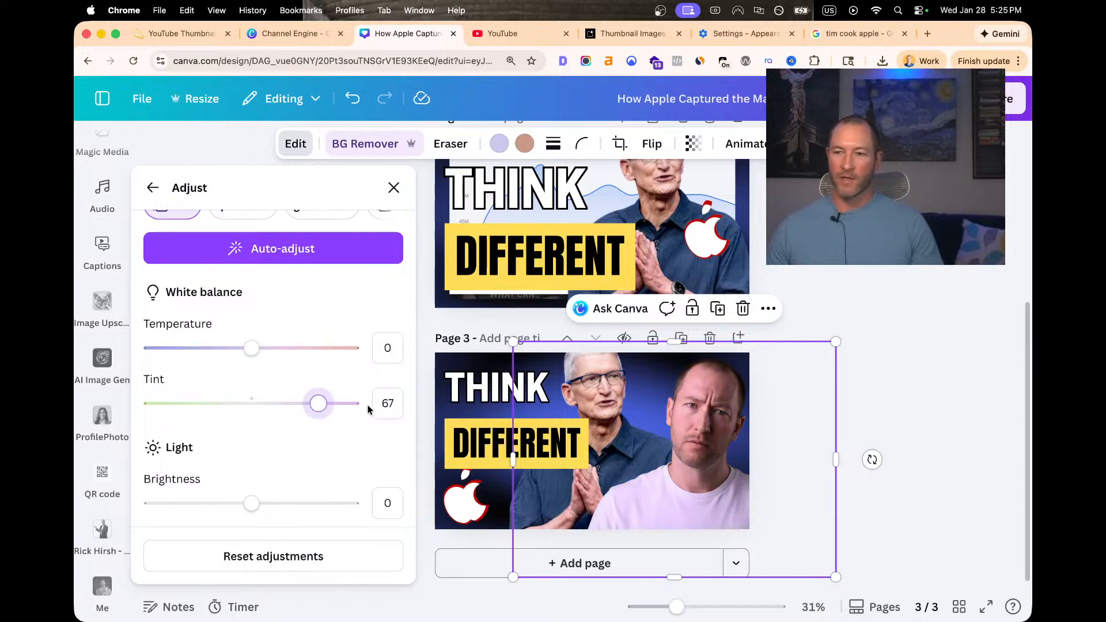
{"action": "left_click", "coordinate": [385, 404]}
{"action": "type", "text": "0"}
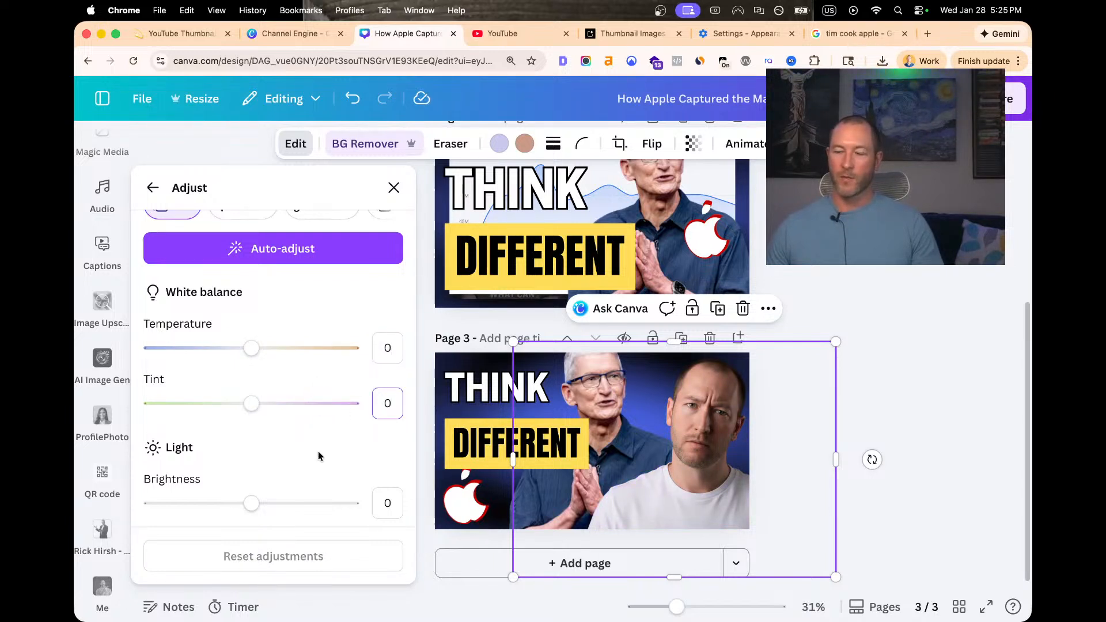
Set the portrait's Brightness to 53 and Contrast to -36
{"action": "scroll", "coordinate": [302, 435], "scroll_direction": "down", "scroll_amount": 5}
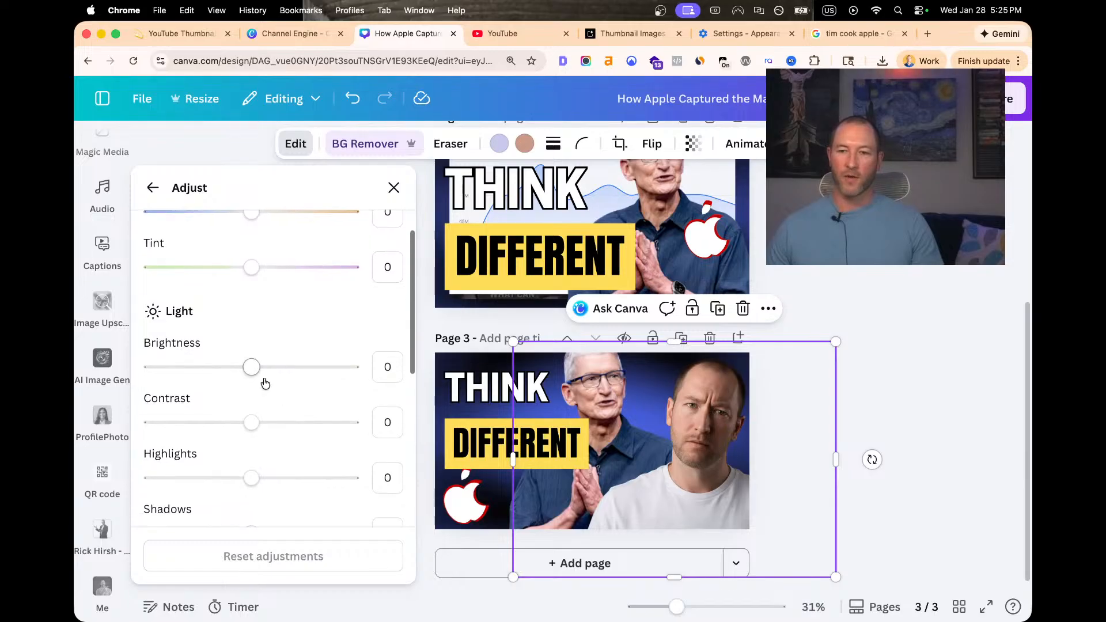
{"action": "left_click_drag", "start_coordinate": [252, 367], "coordinate": [288, 374]}
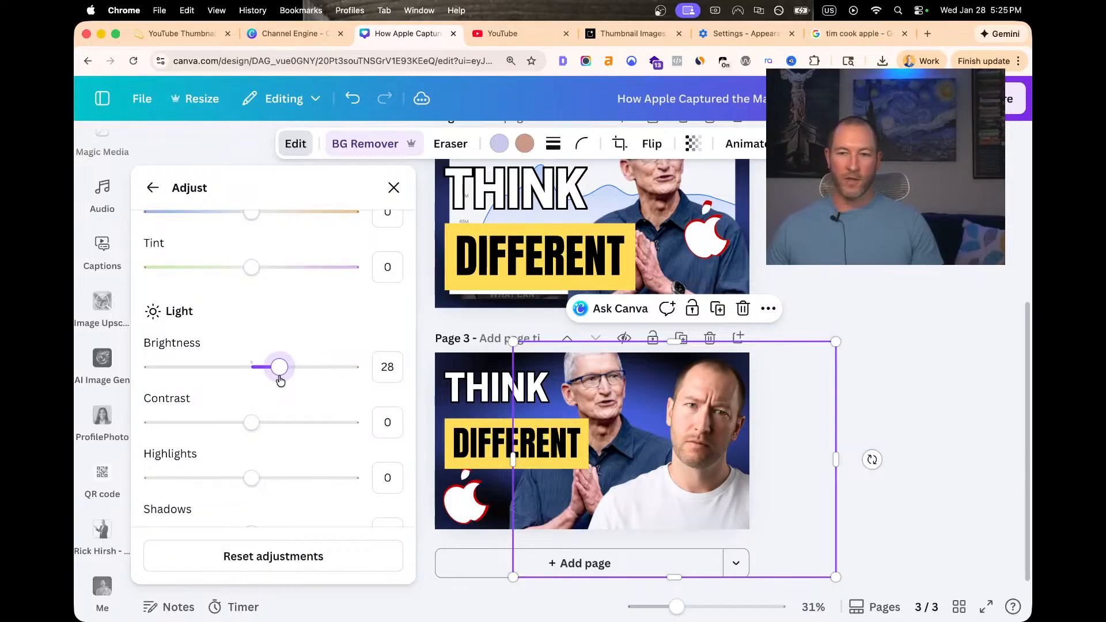
{"action": "left_click_drag", "start_coordinate": [258, 425], "coordinate": [218, 427]}
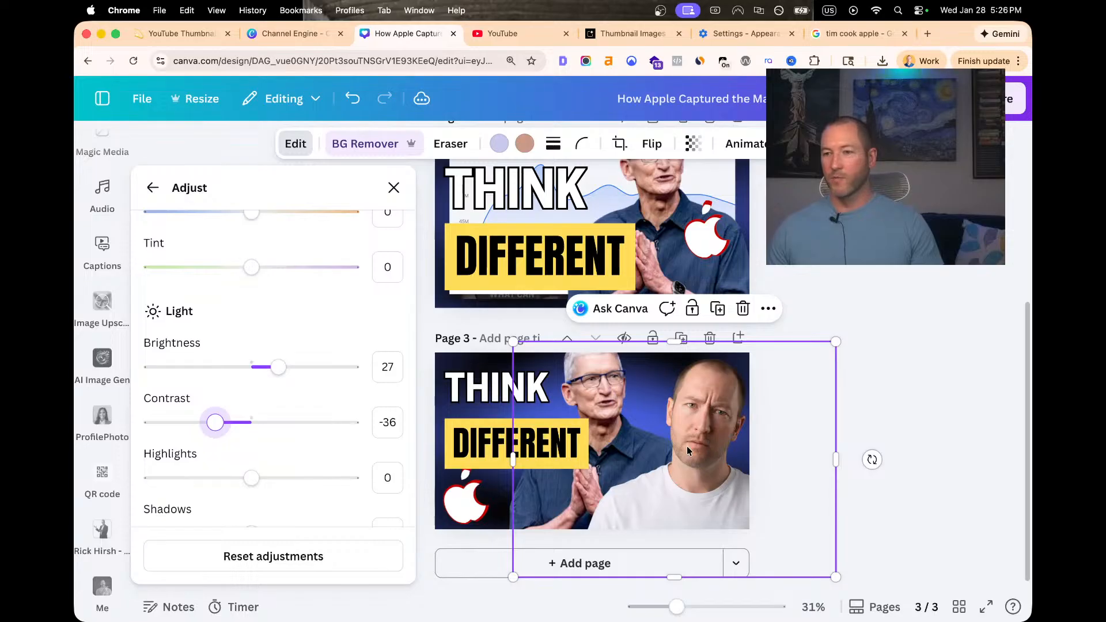
{"action": "left_click_drag", "start_coordinate": [281, 372], "coordinate": [304, 368]}
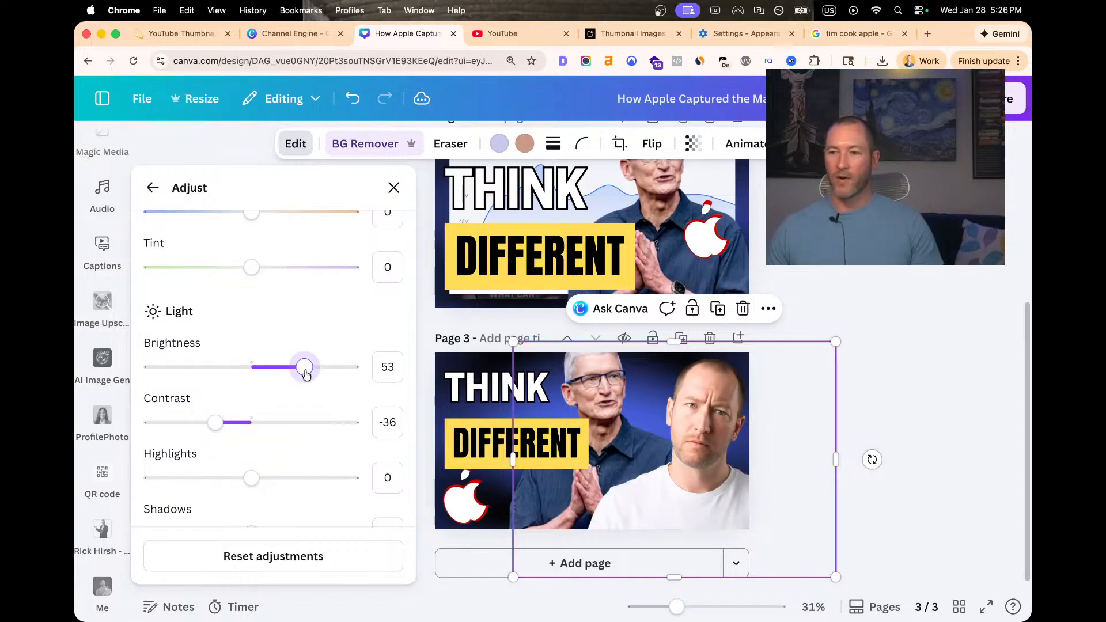
Try a Highlights value of 7 on the white T-shirt portrait, resetting it to 0
{"action": "scroll", "coordinate": [291, 429], "scroll_direction": "down", "scroll_amount": 1}
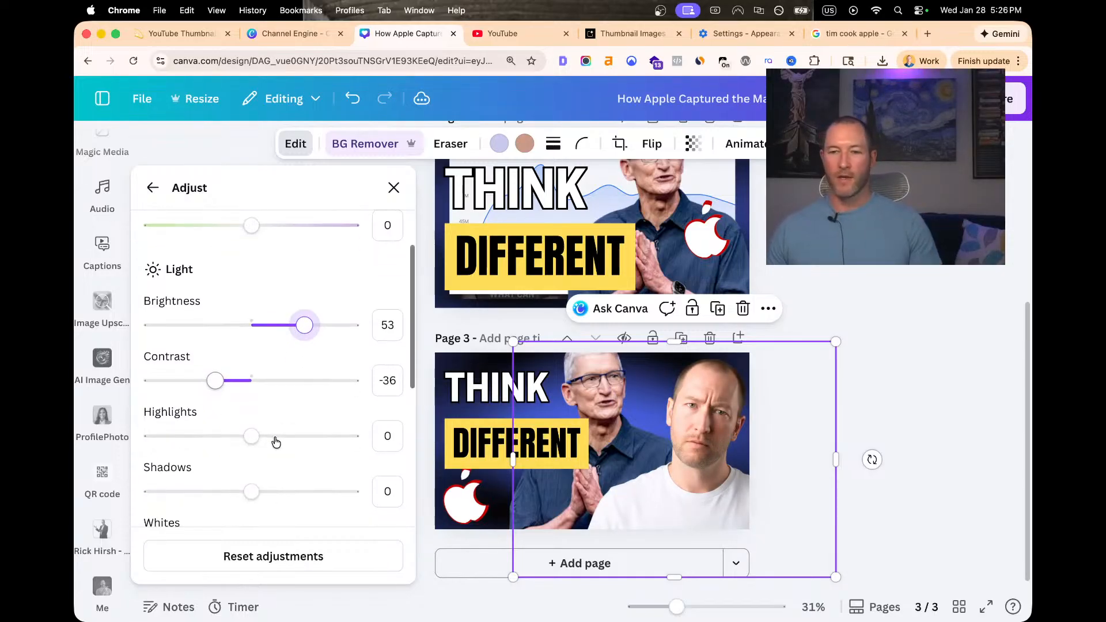
{"action": "mouse_move", "coordinate": [253, 438]}
{"action": "left_mouse_down"}
{"action": "mouse_move", "coordinate": [329, 441]}
{"action": "mouse_move", "coordinate": [260, 442]}
{"action": "left_mouse_up"}
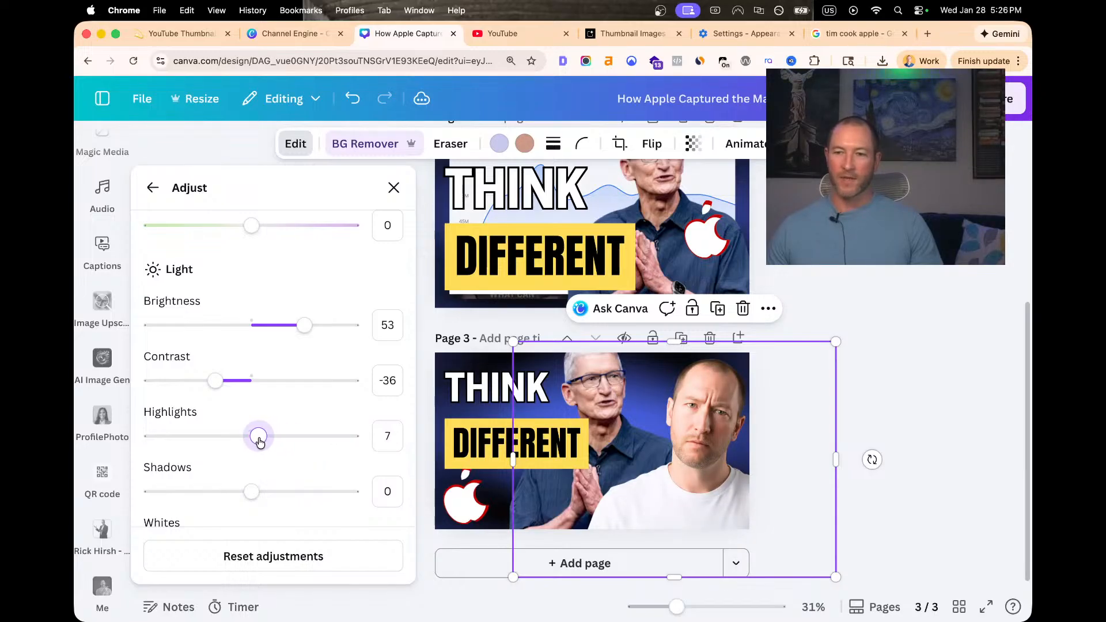
{"action": "double_click", "coordinate": [383, 439]}
{"action": "type", "text": "0"}
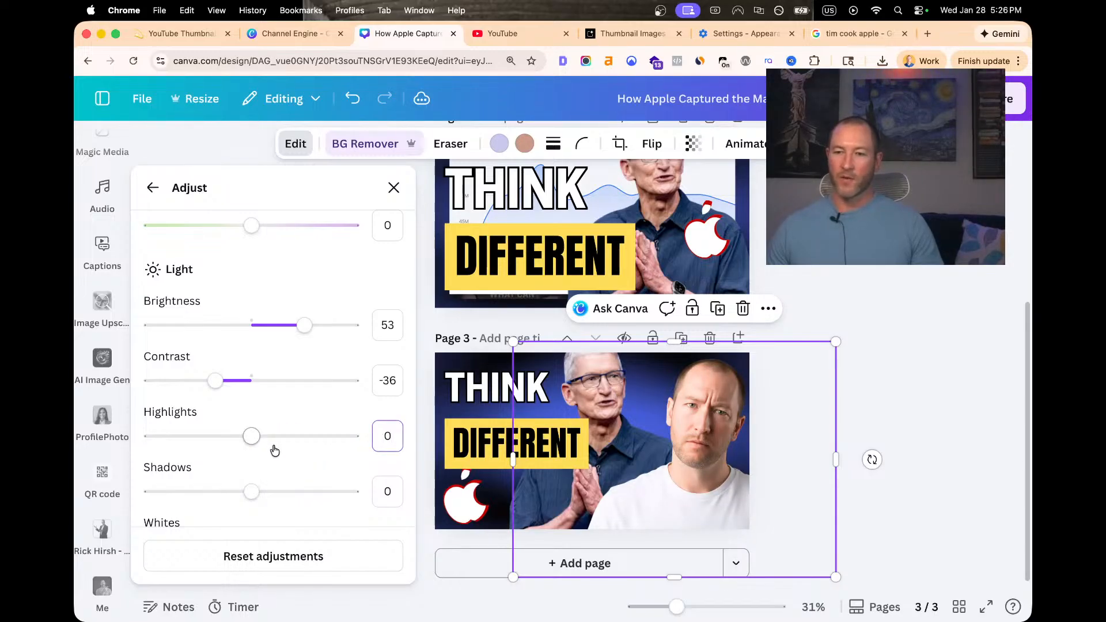
Try a Blacks value of 92 and a Whites value of 67 on the portrait, resetting each to 0
{"action": "scroll", "coordinate": [275, 451], "scroll_direction": "down", "scroll_amount": 3}
{"action": "scroll", "coordinate": [279, 432], "scroll_direction": "down", "scroll_amount": 1}
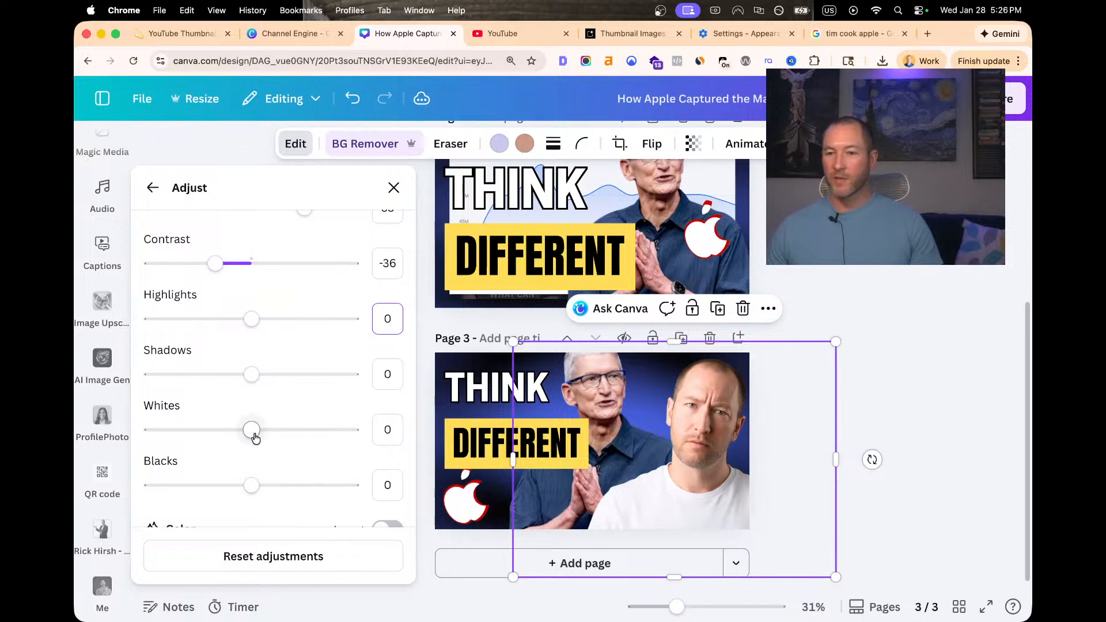
{"action": "left_click_drag", "start_coordinate": [259, 481], "coordinate": [344, 490]}
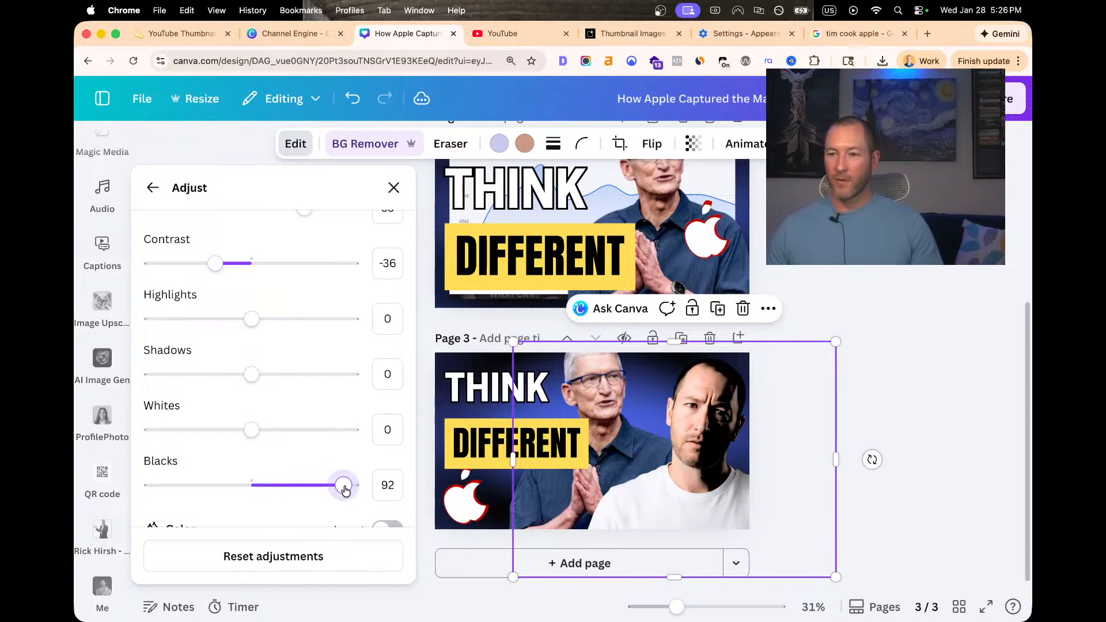
{"action": "double_click", "coordinate": [382, 487]}
{"action": "type", "text": "0"}
{"action": "left_click_drag", "start_coordinate": [250, 433], "coordinate": [319, 440]}
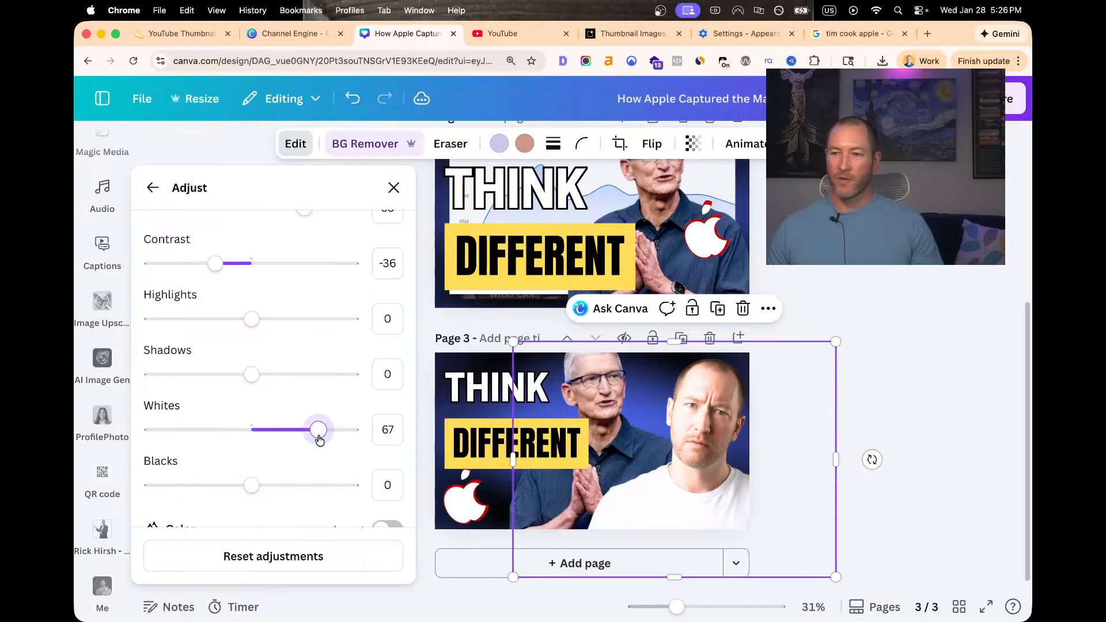
{"action": "double_click", "coordinate": [383, 428]}
{"action": "type", "text": "0"}
Reset all of the portrait's image adjustments and undo the reset, keeping the portrait selected
{"action": "scroll", "coordinate": [242, 434], "scroll_direction": "down", "scroll_amount": 3}
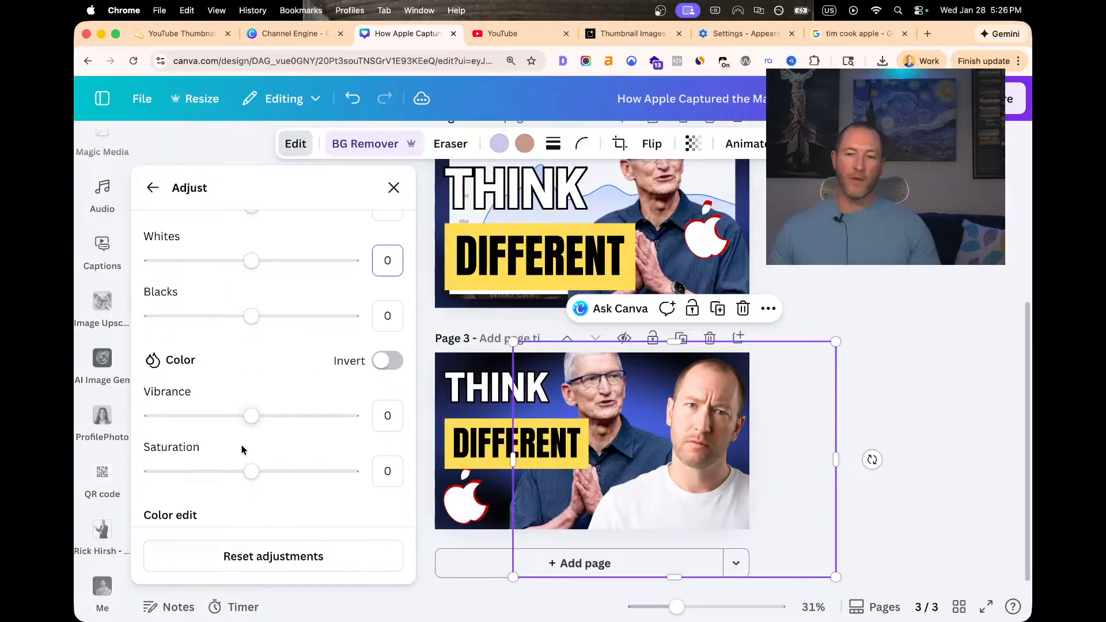
{"action": "left_click", "coordinate": [263, 557]}
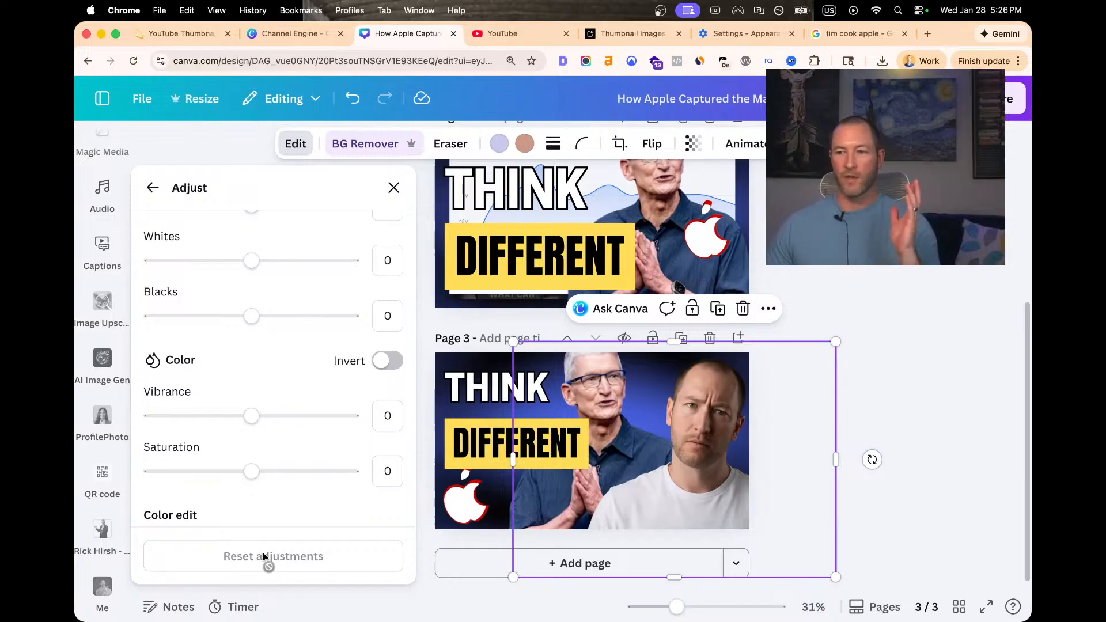
{"action": "key", "text": "super+z"}
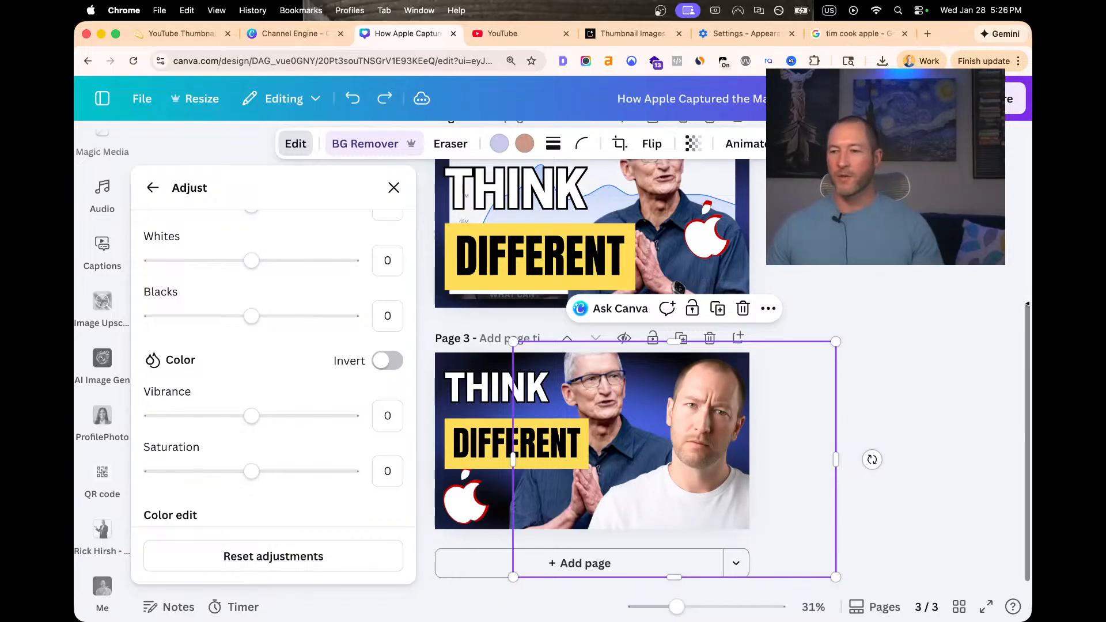
{"action": "left_click", "coordinate": [890, 300]}
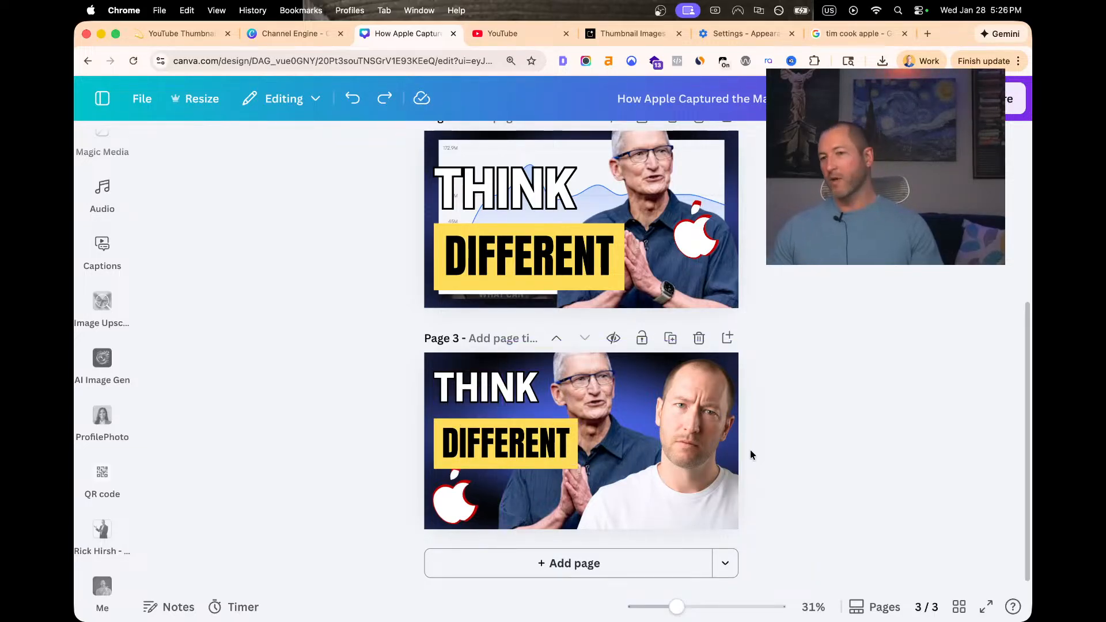
{"action": "left_click", "coordinate": [562, 372]}
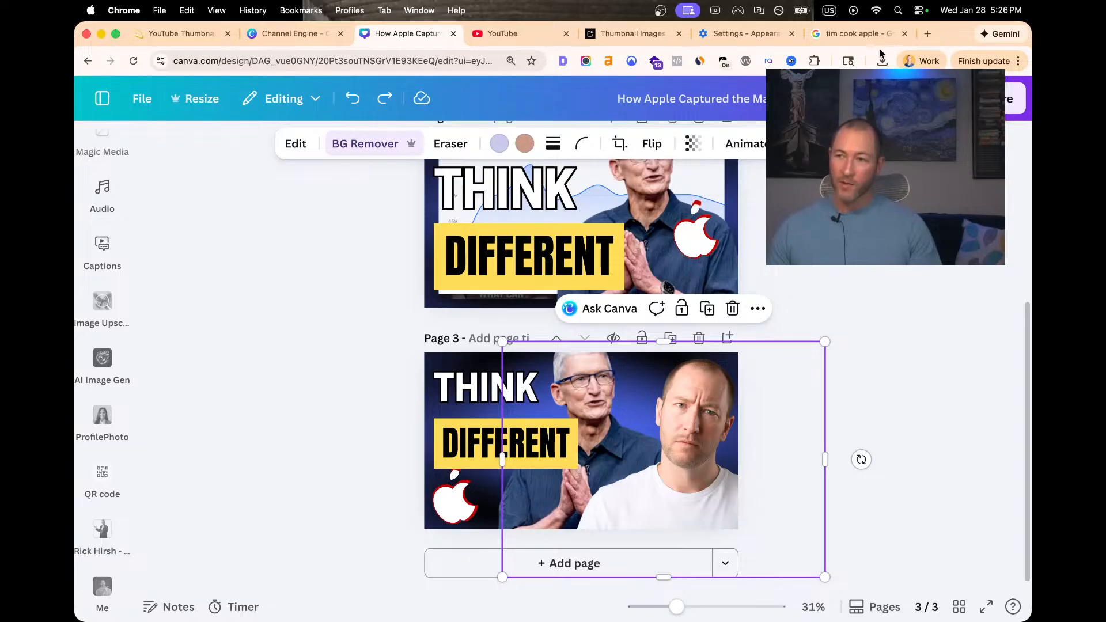
Switch to the Google Images results and change the search to "steve jobs apple"
{"action": "left_click", "coordinate": [853, 33]}
{"action": "left_click", "coordinate": [395, 120]}
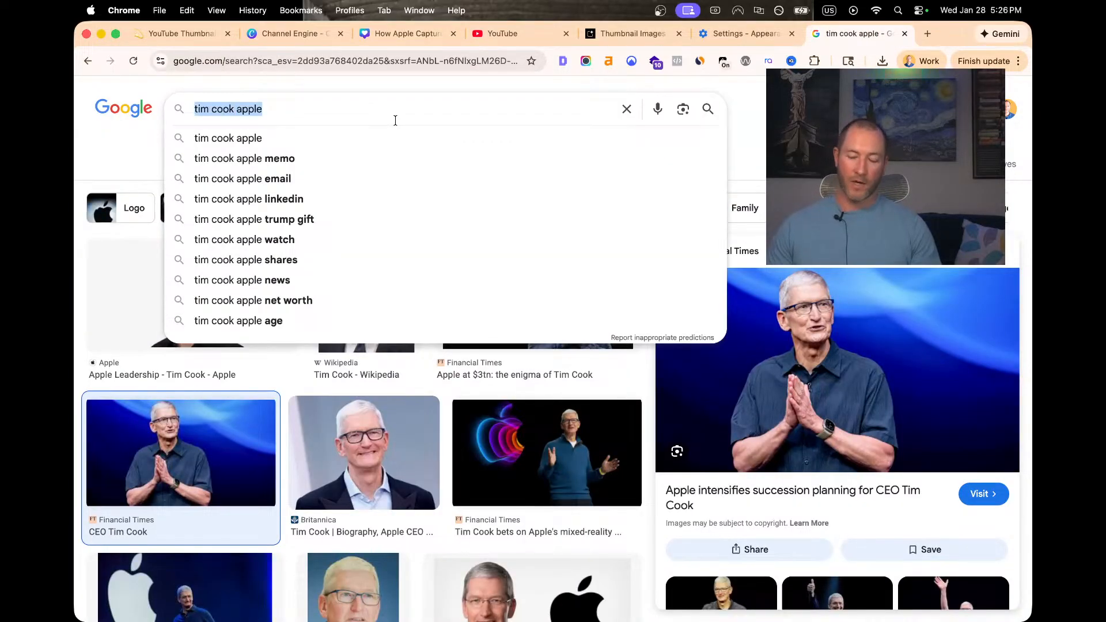
{"action": "key", "text": "Left"}
{"action": "key", "text": "alt+shift+Right"}
{"action": "key", "text": "alt+shift+Right"}
{"action": "type", "text": "steve"}
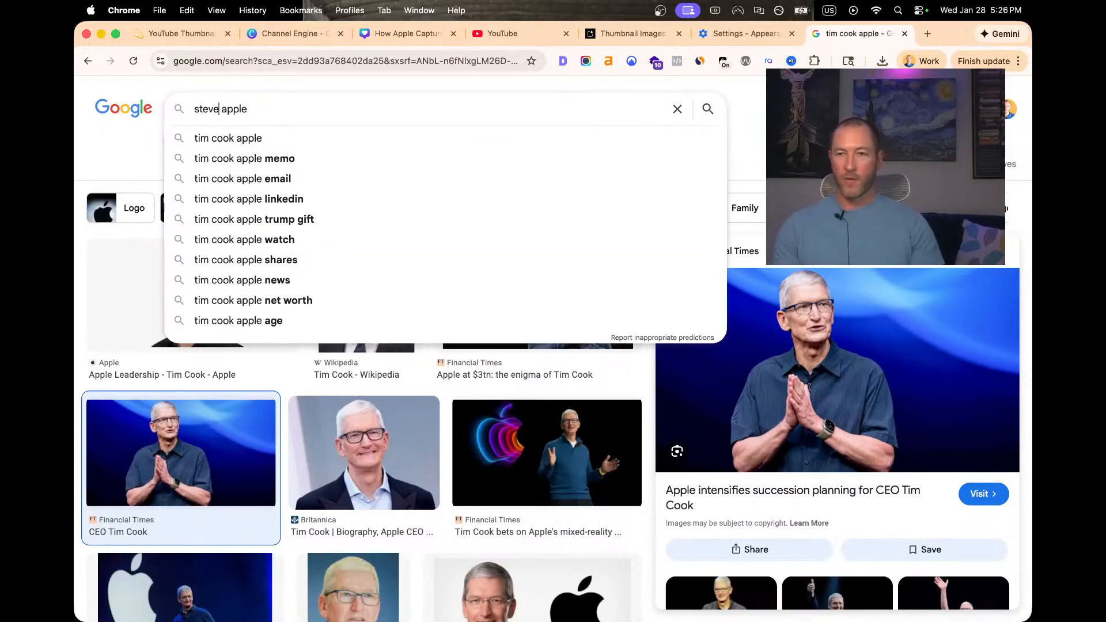
{"action": "type", "text": " jobs"}
{"action": "key", "text": "Return"}
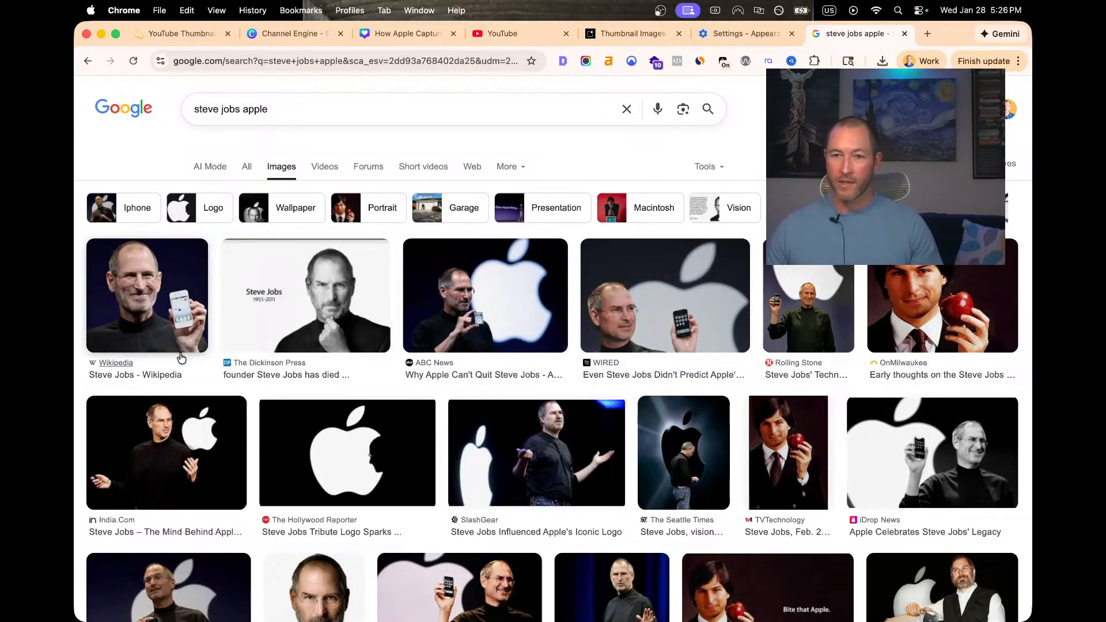
Open the Wikipedia photo of Steve Jobs holding a white iPhone and save the image to the computer
{"action": "left_click", "coordinate": [155, 306]}
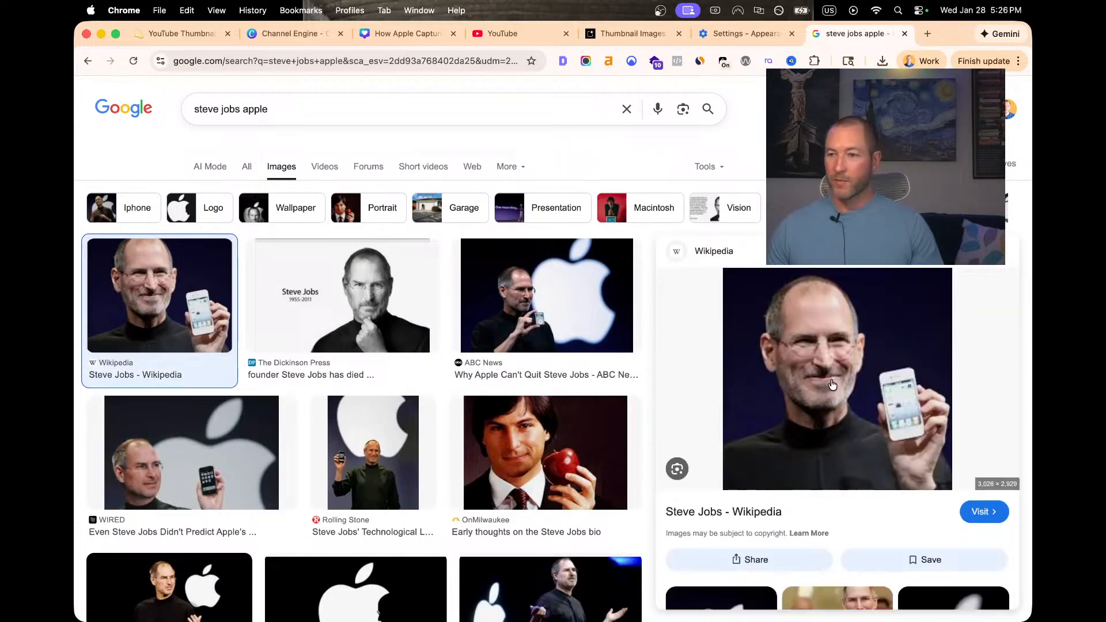
{"action": "right_click", "coordinate": [630, 353]}
{"action": "left_click", "coordinate": [683, 519]}
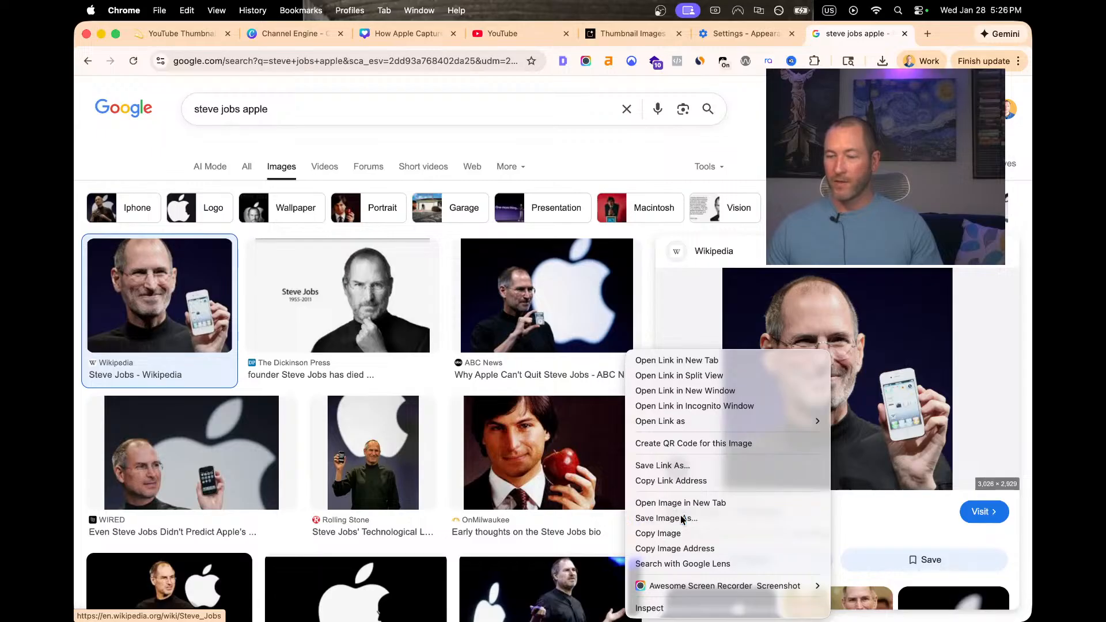
{"action": "key", "text": "Return"}
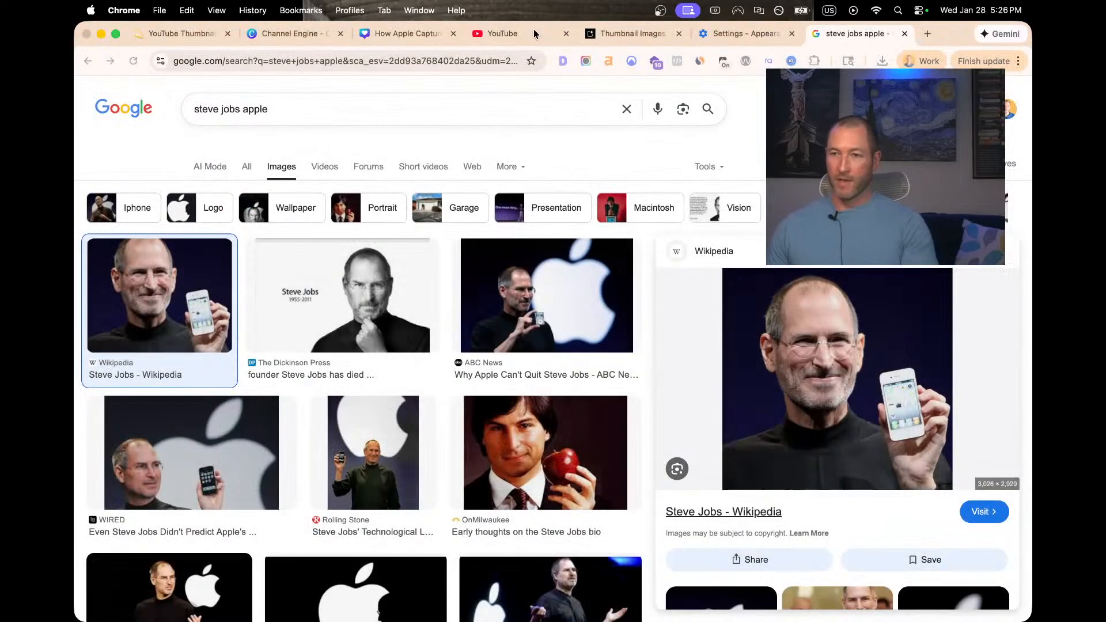
Return to the Canva thumbnail design and duplicate page 3
{"action": "left_click", "coordinate": [398, 36]}
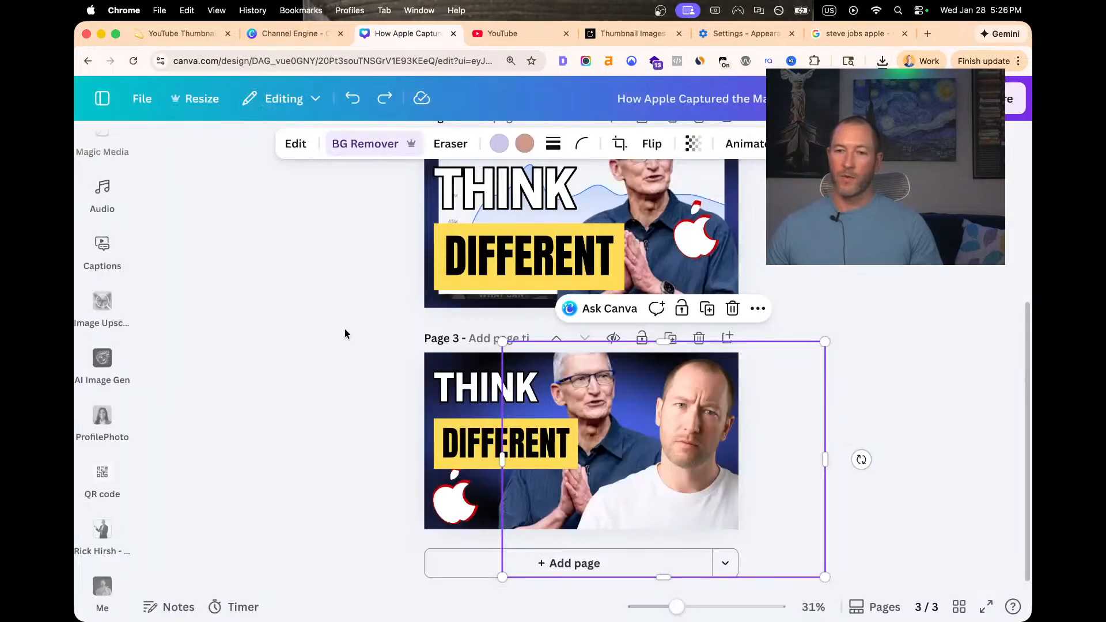
{"action": "key", "text": "super+Tab"}
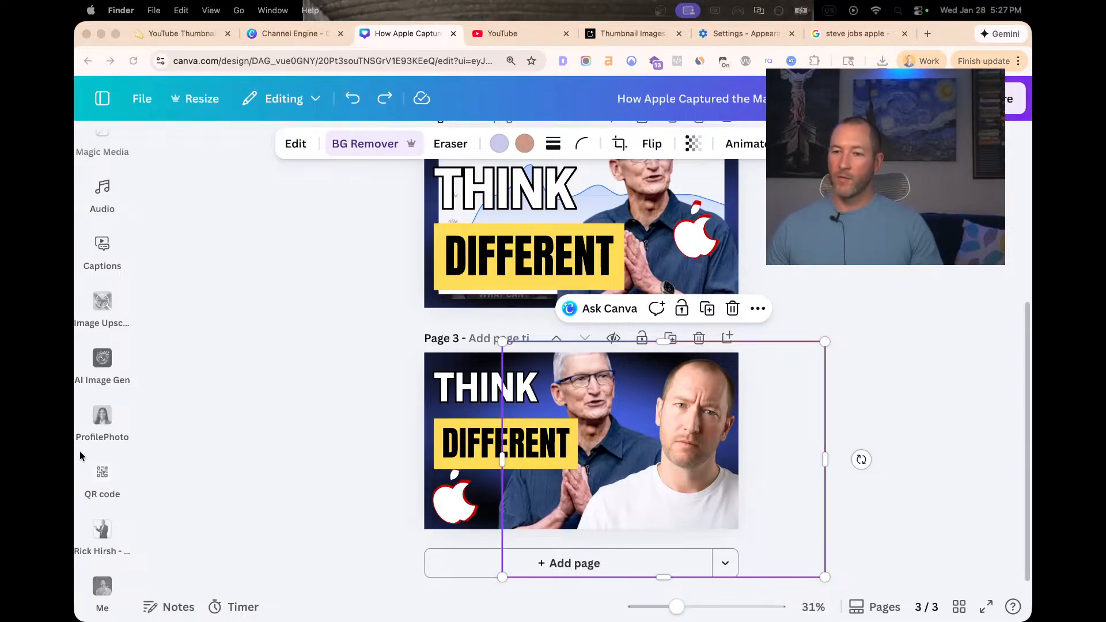
{"action": "left_click", "coordinate": [317, 409]}
{"action": "left_click", "coordinate": [326, 407]}
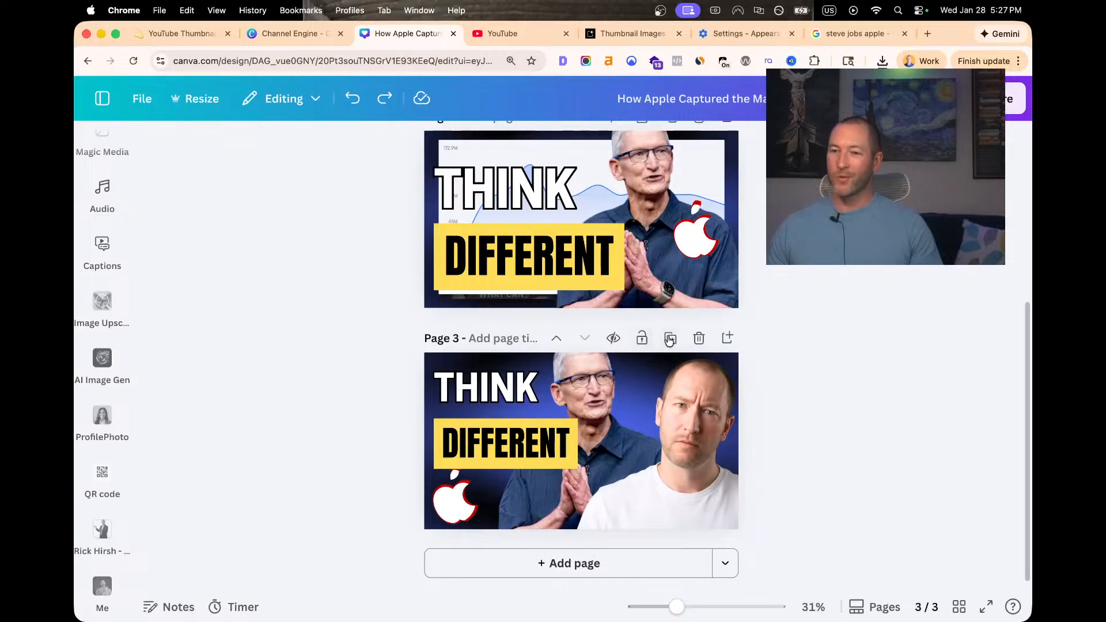
{"action": "scroll", "coordinate": [599, 389], "scroll_direction": "up", "scroll_amount": 3}
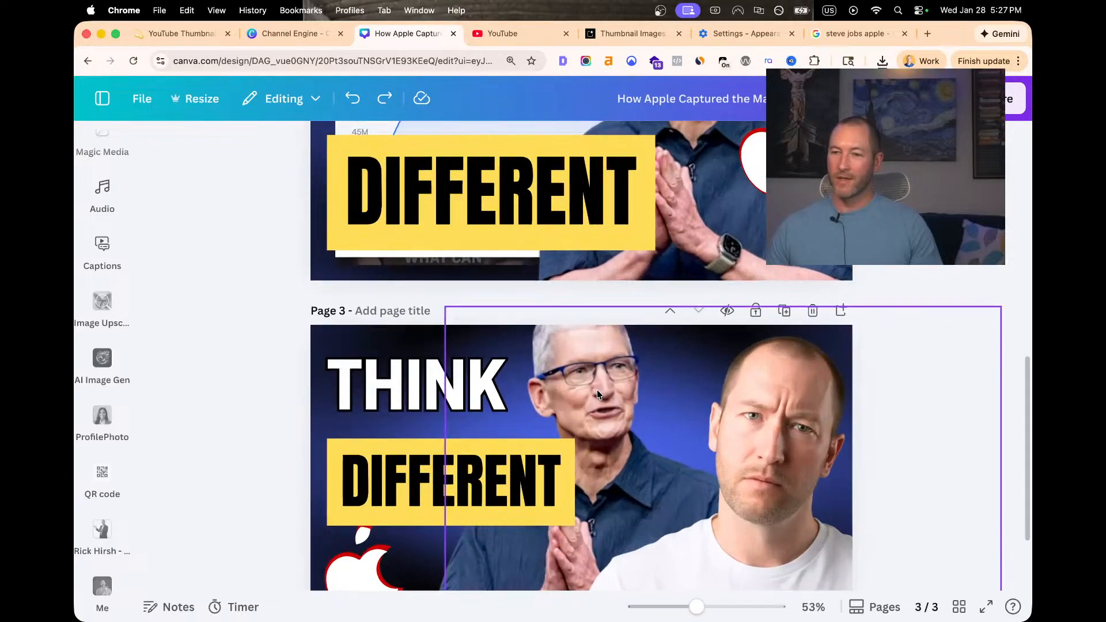
{"action": "left_click", "coordinate": [784, 311]}
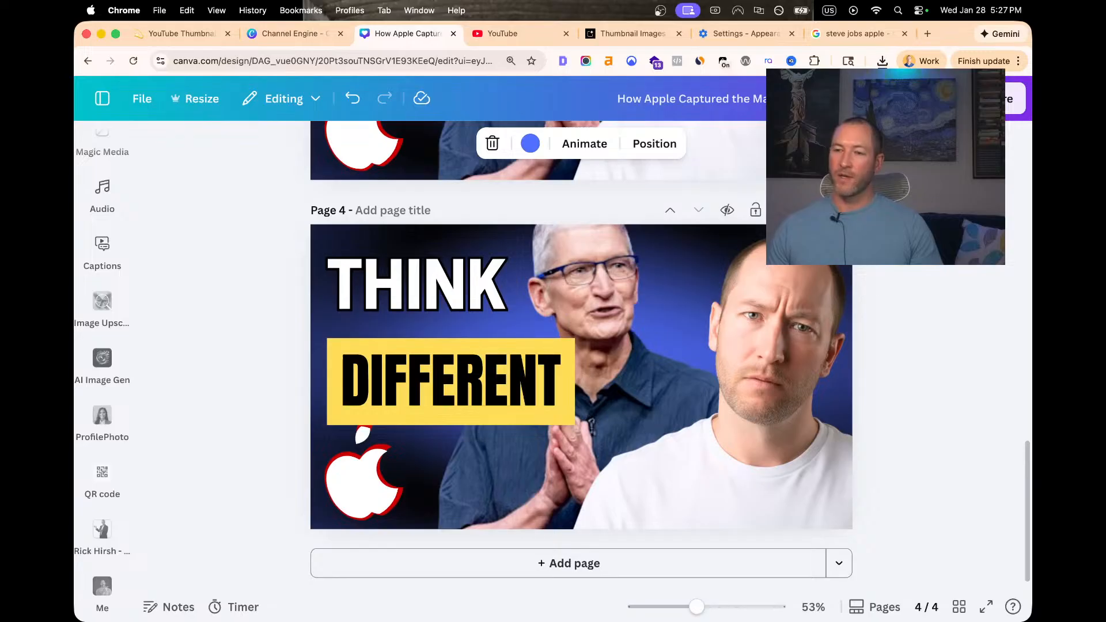
Paste the Steve Jobs photo onto page 4 and move it over the presenter portrait
{"action": "key", "text": "super+v"}
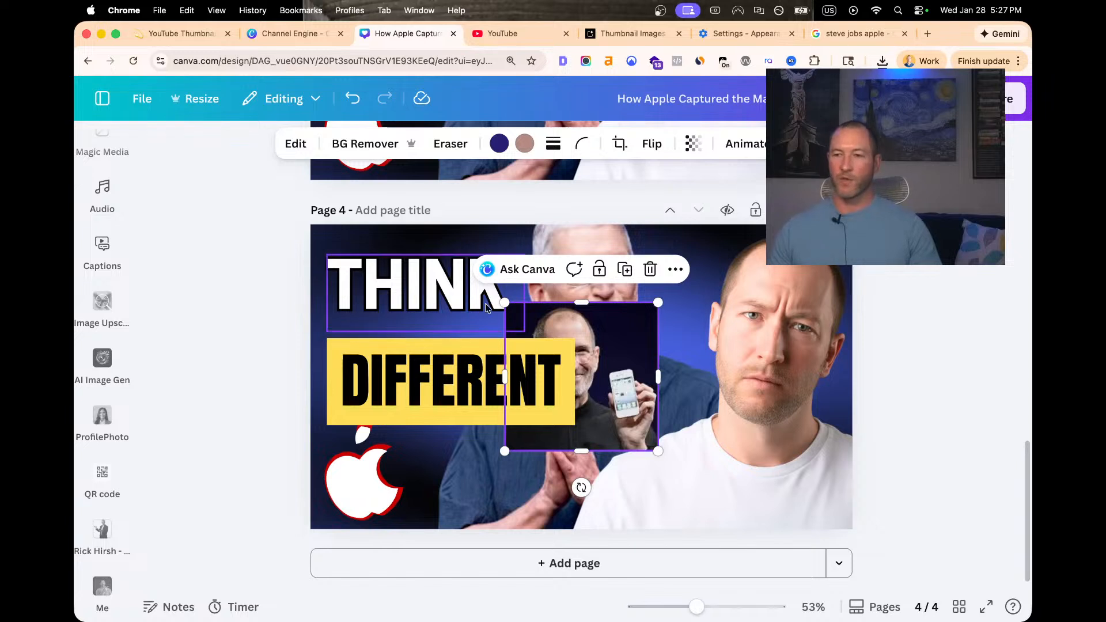
{"action": "left_click_drag", "start_coordinate": [586, 335], "coordinate": [722, 325]}
{"action": "scroll", "coordinate": [566, 263], "scroll_direction": "down", "scroll_amount": 1}
{"action": "left_click", "coordinate": [567, 263]}
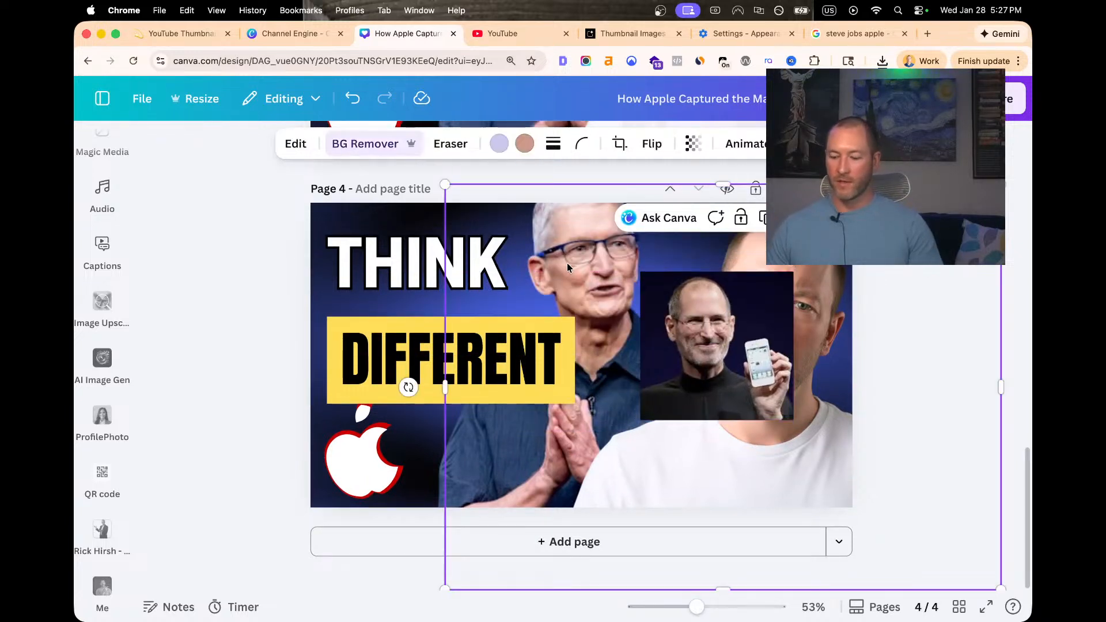
{"action": "key", "text": "super+z"}
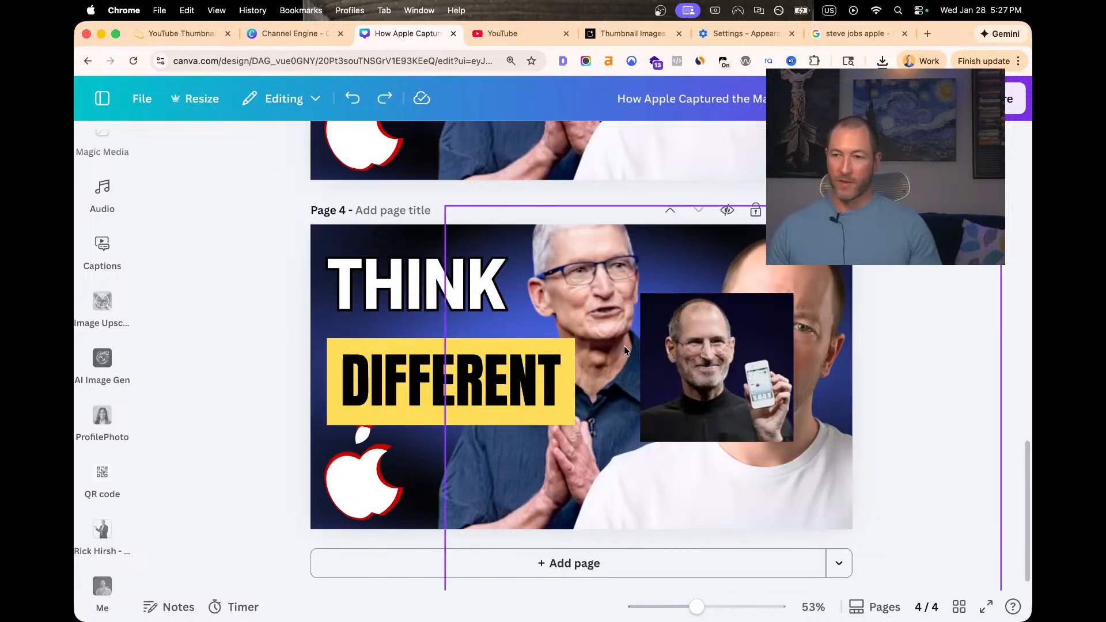
Crop the empty left side of the presenter portrait's frame and delete the Tim Cook cutout from page 4
{"action": "left_click", "coordinate": [623, 349]}
{"action": "left_click_drag", "start_coordinate": [442, 415], "coordinate": [542, 415]}
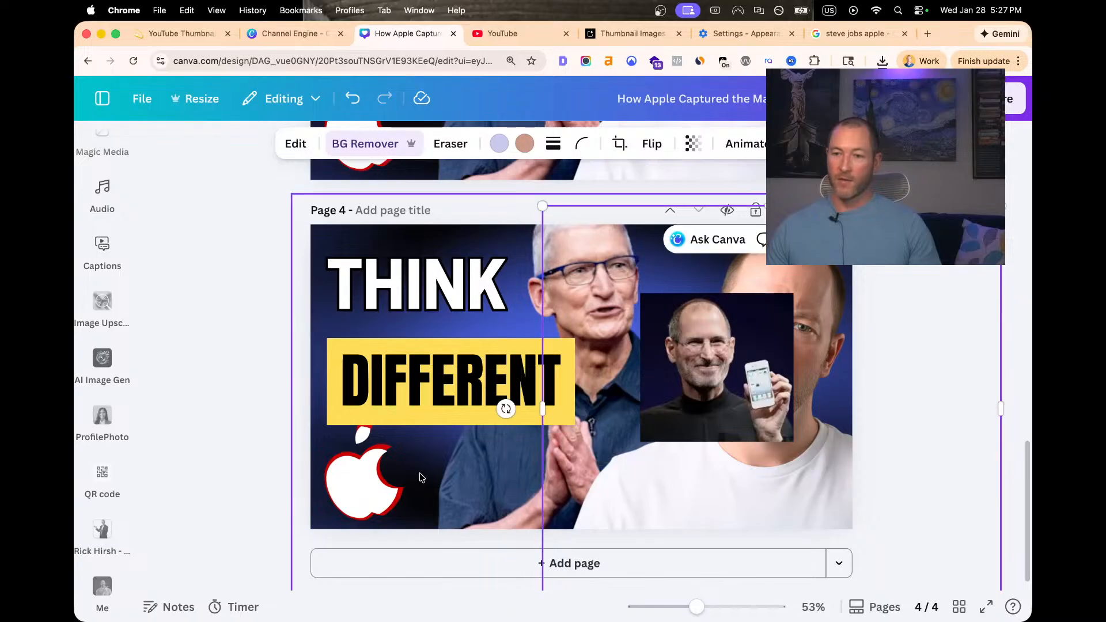
{"action": "left_click", "coordinate": [457, 475]}
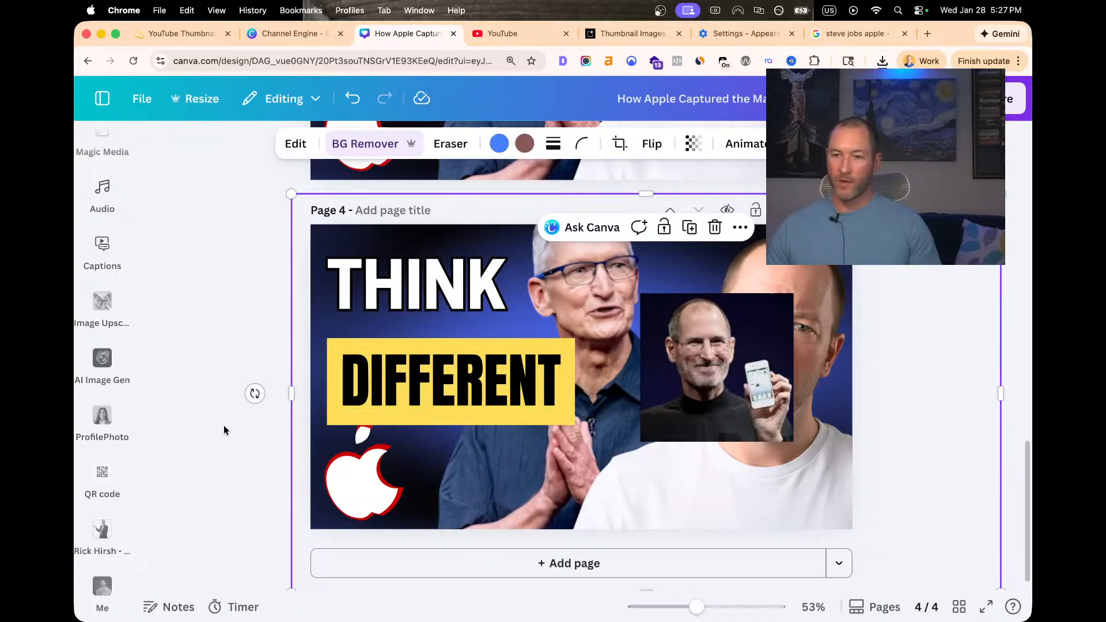
{"action": "mouse_move", "coordinate": [290, 400]}
{"action": "left_mouse_down"}
{"action": "mouse_move", "coordinate": [506, 415]}
{"action": "mouse_move", "coordinate": [375, 415]}
{"action": "mouse_move", "coordinate": [284, 398]}
{"action": "mouse_move", "coordinate": [338, 402]}
{"action": "mouse_move", "coordinate": [312, 403]}
{"action": "left_mouse_up"}
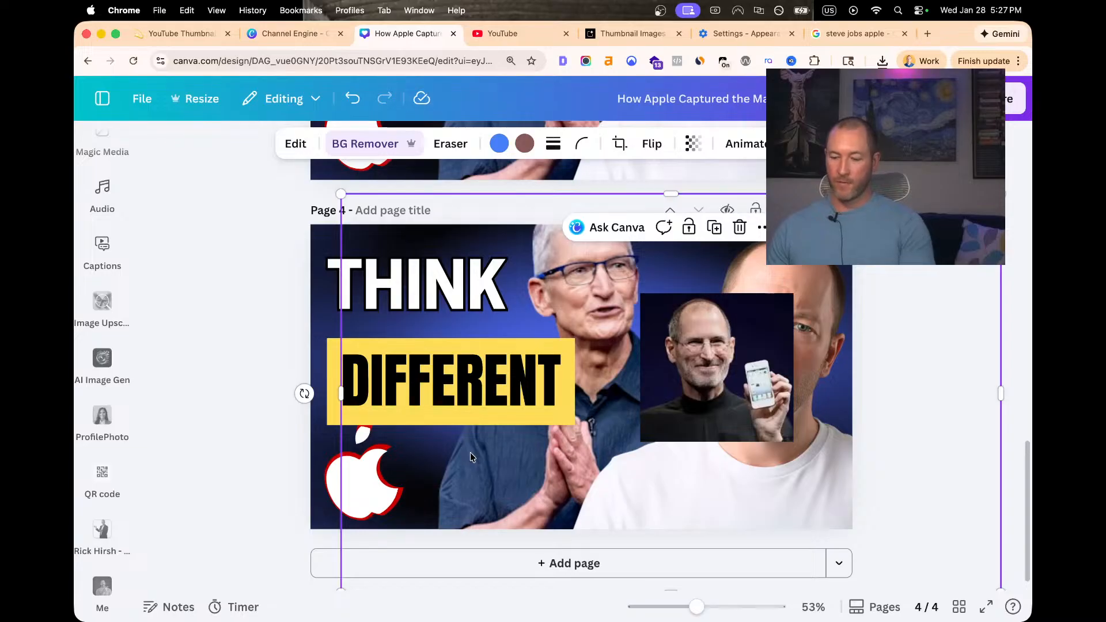
{"action": "key", "text": "Delete"}
Remove the background of the Steve Jobs photo and enlarge it to fill page 4's height beside the text
{"action": "left_click_drag", "start_coordinate": [755, 393], "coordinate": [682, 347]}
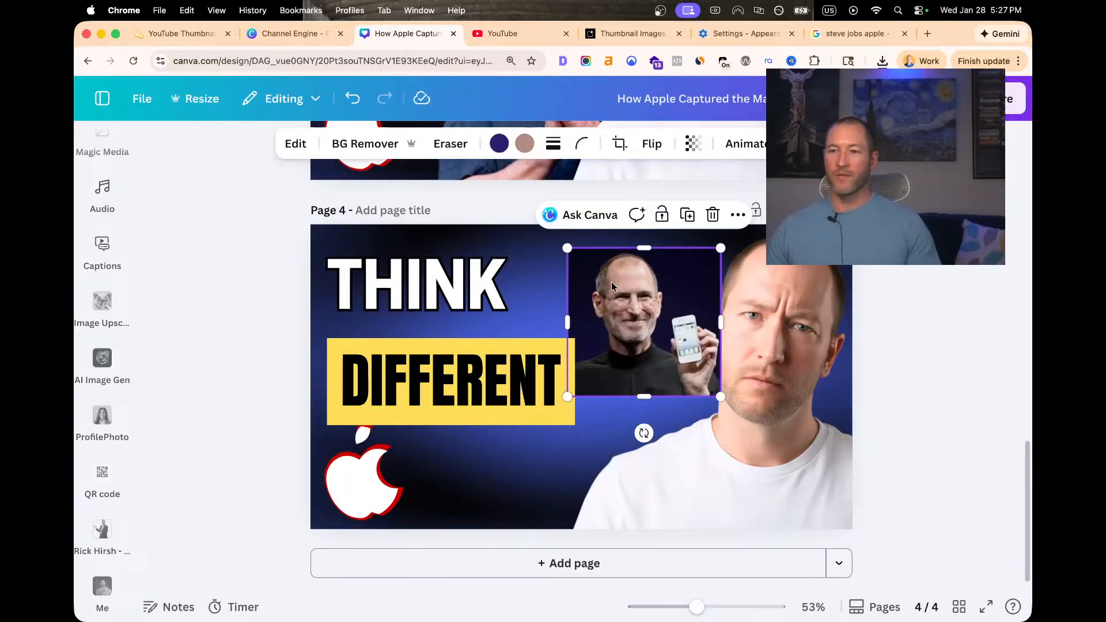
{"action": "left_click", "coordinate": [370, 146]}
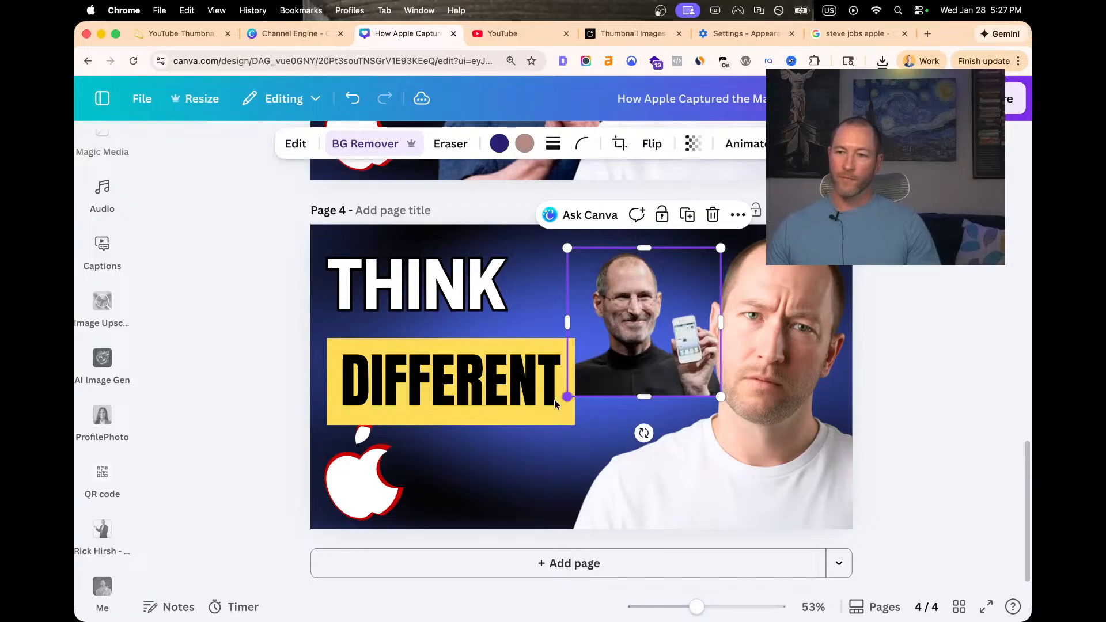
{"action": "left_click_drag", "start_coordinate": [567, 397], "coordinate": [390, 563]}
{"action": "left_click_drag", "start_coordinate": [499, 481], "coordinate": [601, 440]}
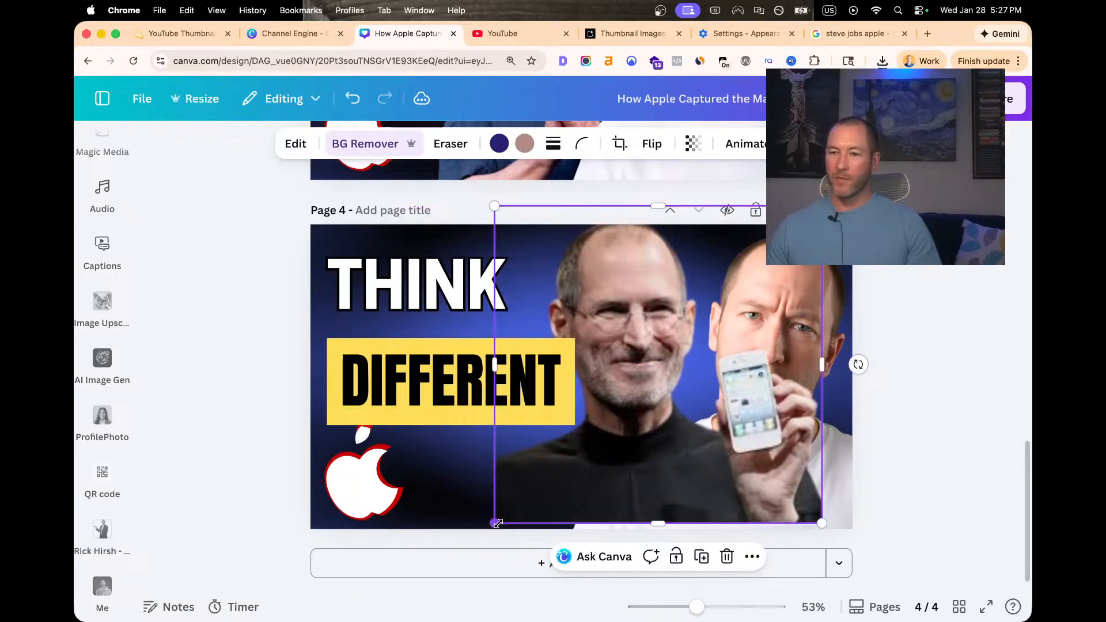
{"action": "left_click_drag", "start_coordinate": [498, 523], "coordinate": [476, 542]}
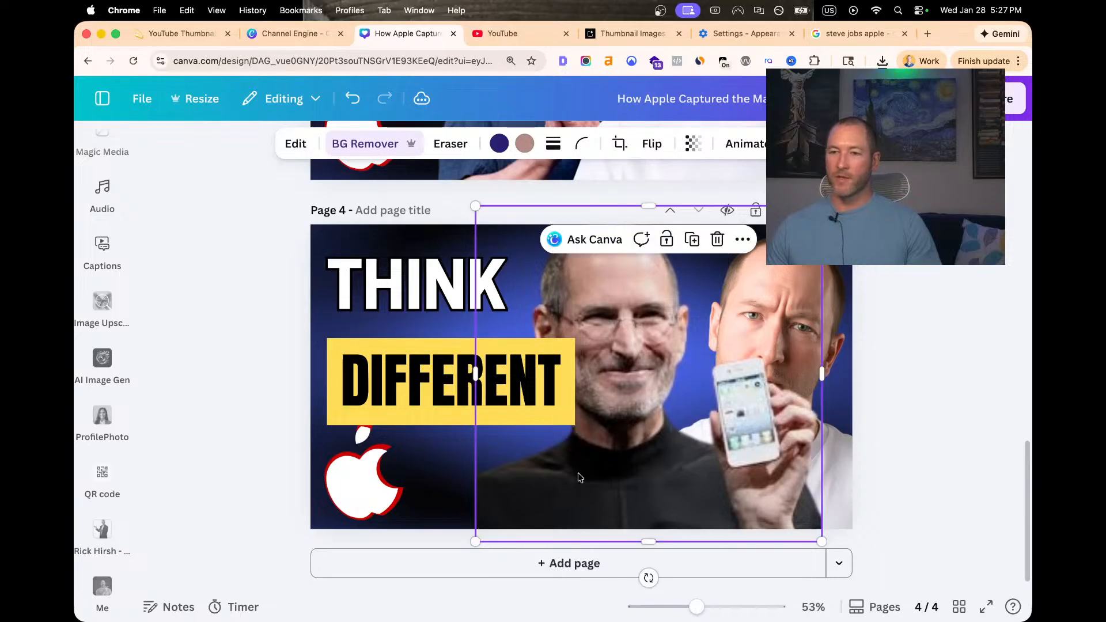
Nudge the Steve Jobs cutout slightly right and delete the presenter portrait behind it on page 4
{"action": "left_click", "coordinate": [968, 448]}
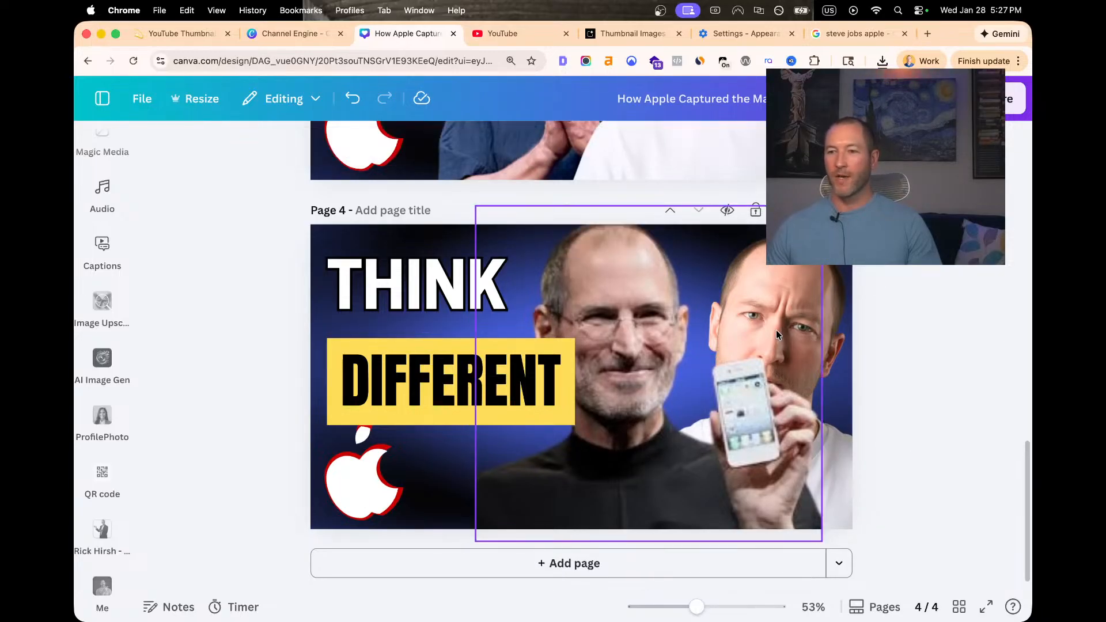
{"action": "left_click", "coordinate": [609, 440]}
{"action": "left_click_drag", "start_coordinate": [610, 441], "coordinate": [619, 440]}
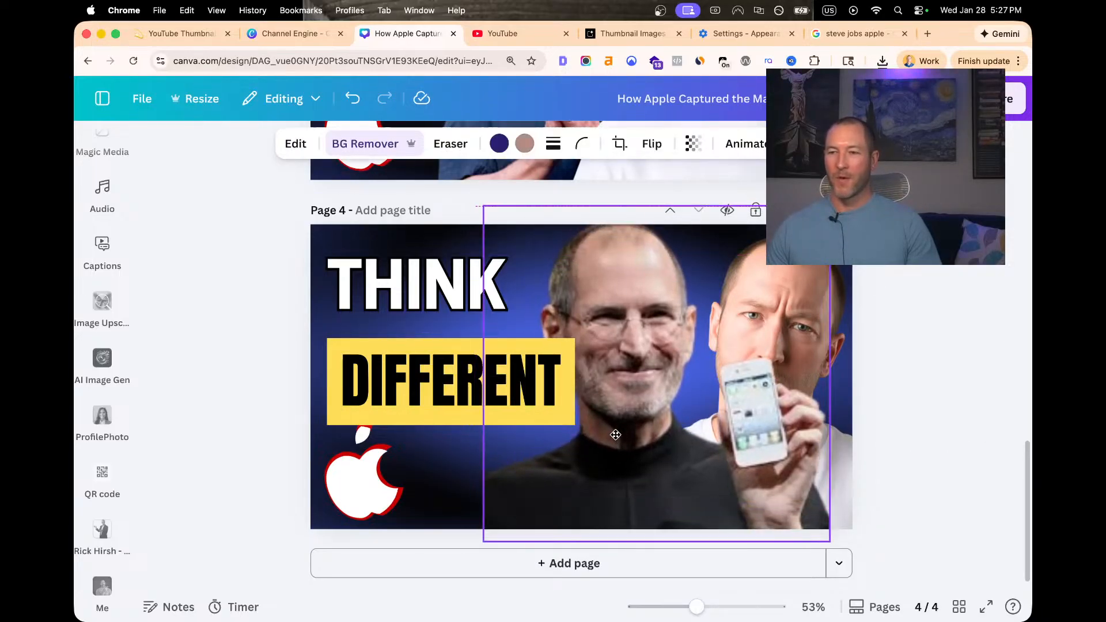
{"action": "left_click", "coordinate": [842, 324]}
{"action": "key", "text": "Delete"}
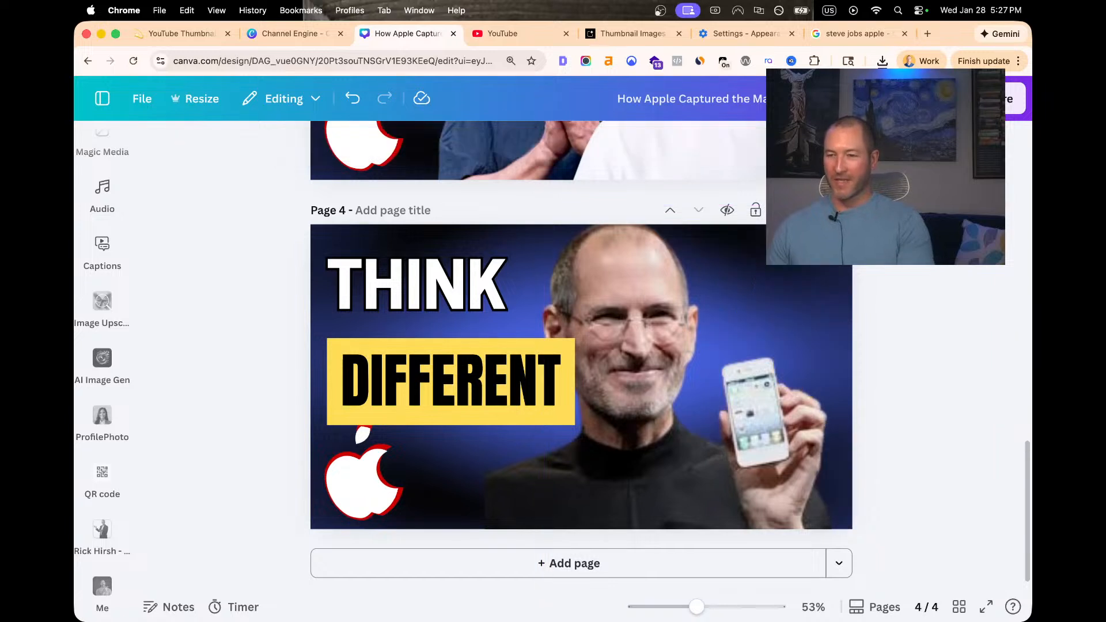
Shift the Steve Jobs cutout right on page 4 and enlarge it past the page's lower edge
{"action": "left_click_drag", "start_coordinate": [649, 379], "coordinate": [697, 375]}
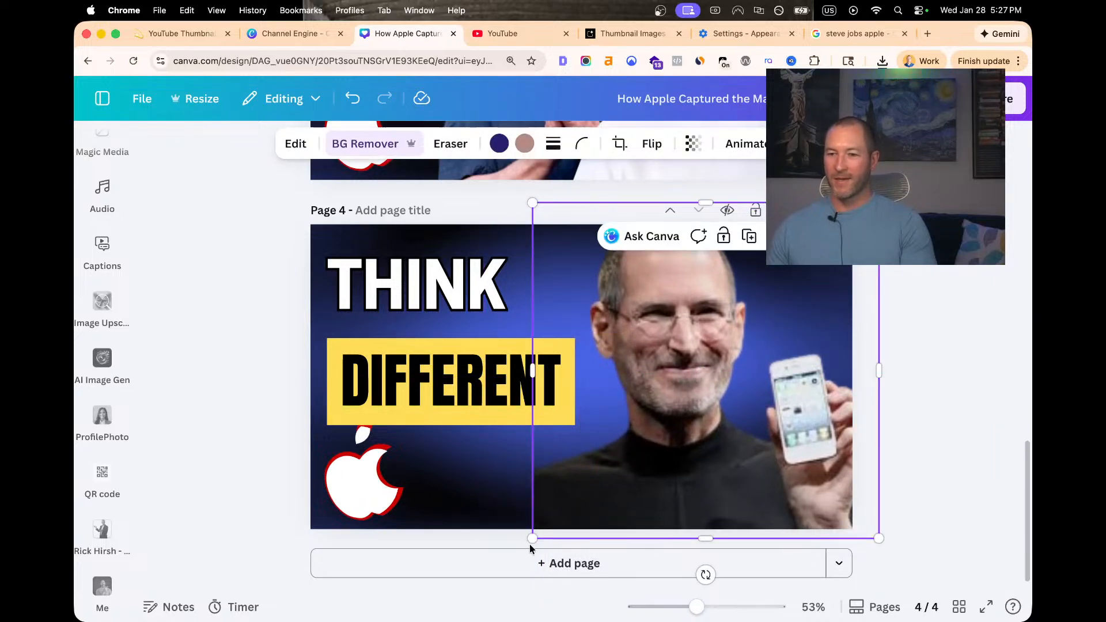
{"action": "left_click_drag", "start_coordinate": [532, 538], "coordinate": [498, 578]}
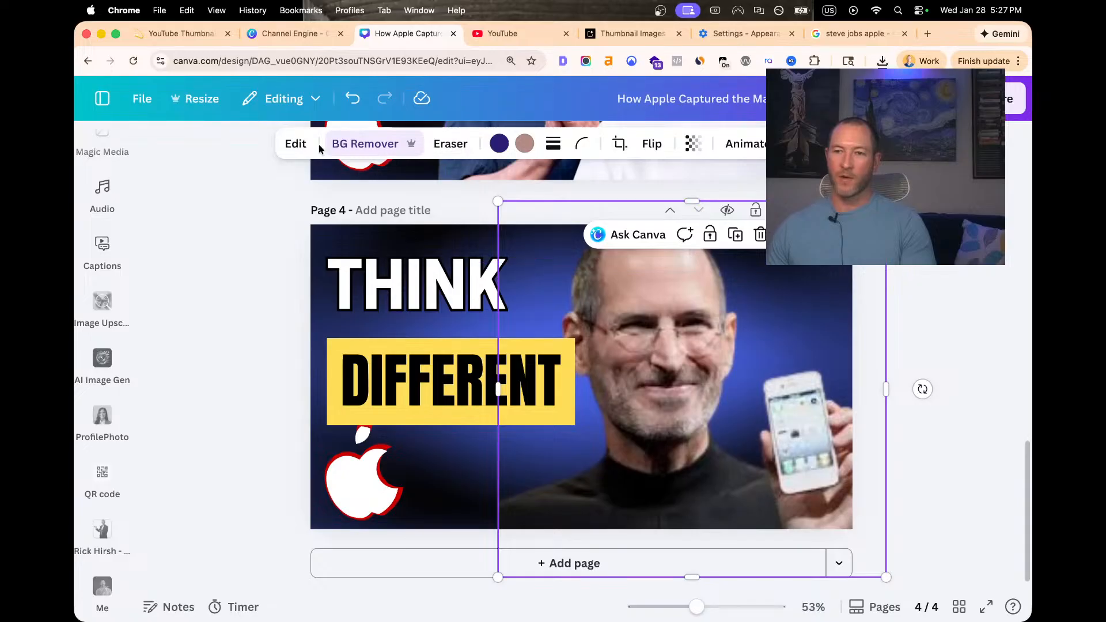
Upscale the Steve Jobs cutout at 16x resolution with the Image Upscaler app
{"action": "left_click", "coordinate": [295, 145]}
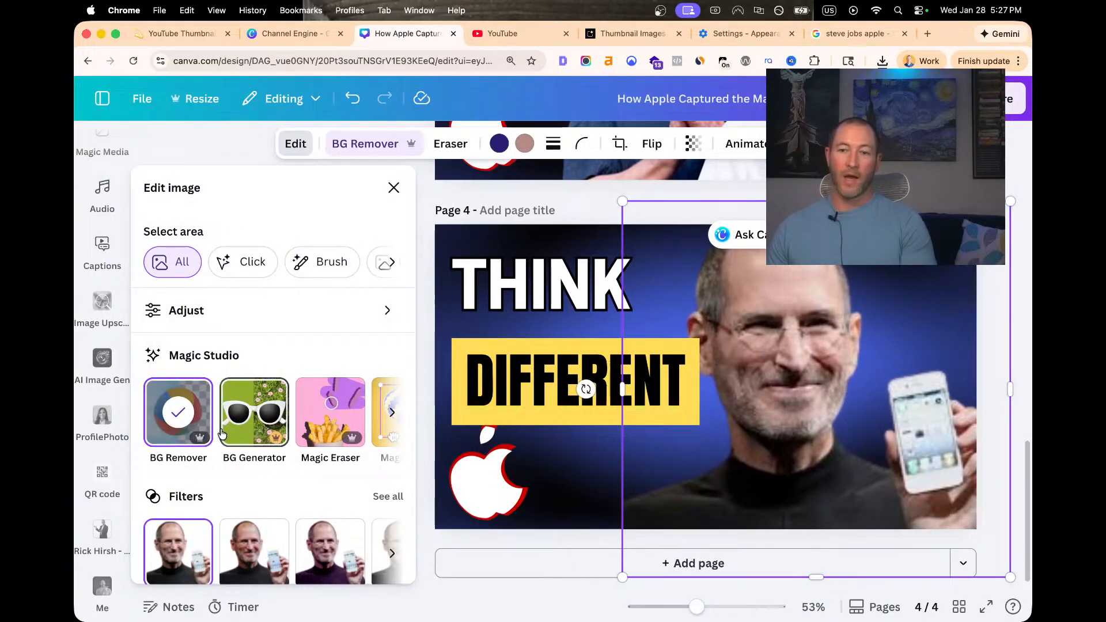
{"action": "scroll", "coordinate": [242, 415], "scroll_direction": "down", "scroll_amount": 5}
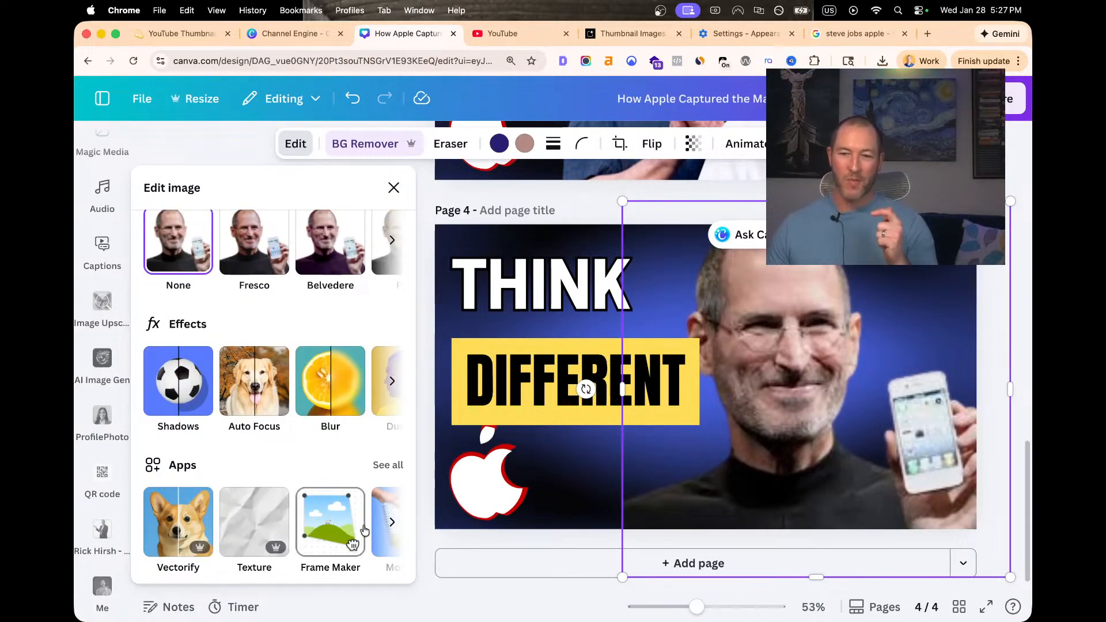
{"action": "scroll", "coordinate": [334, 524], "scroll_direction": "right", "scroll_amount": 6}
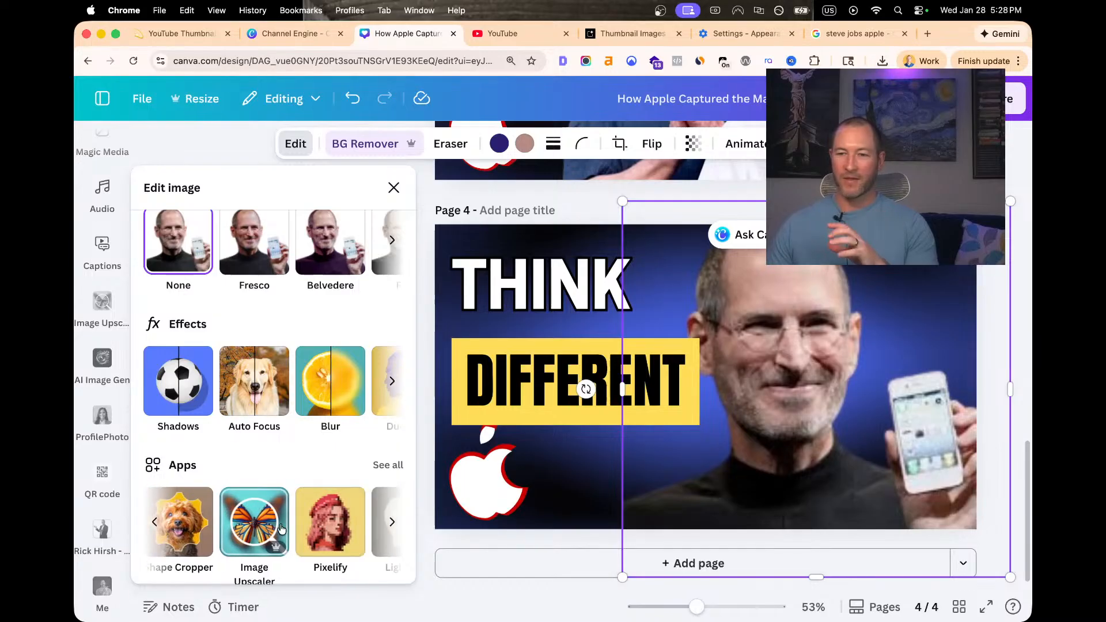
{"action": "left_click", "coordinate": [262, 525]}
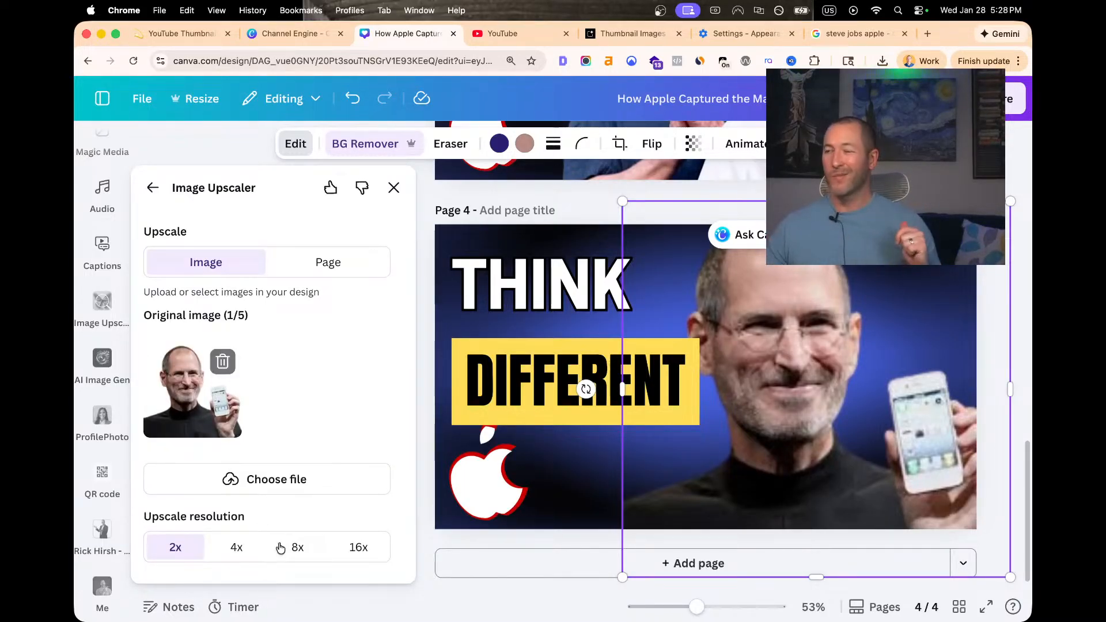
{"action": "left_click", "coordinate": [354, 549]}
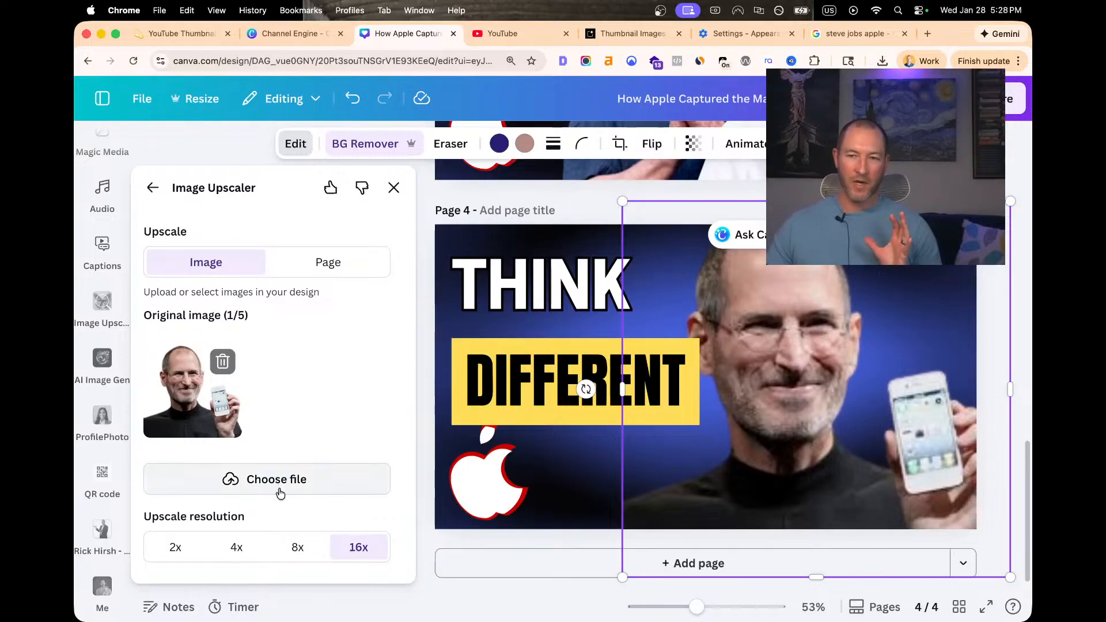
{"action": "scroll", "coordinate": [284, 508], "scroll_direction": "down", "scroll_amount": 2}
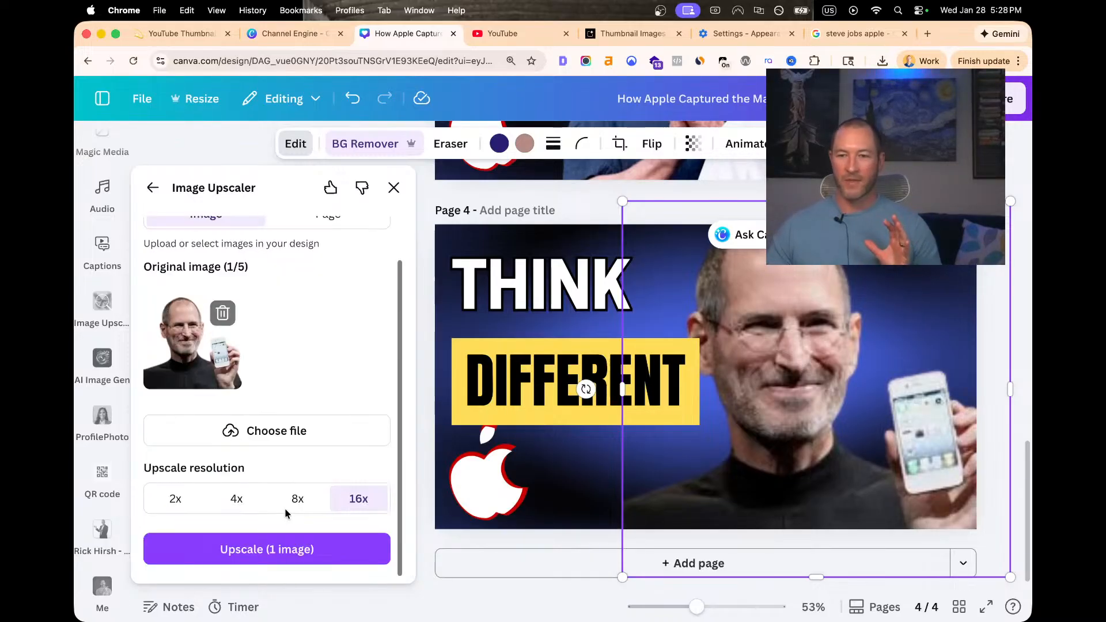
{"action": "left_click", "coordinate": [268, 550]}
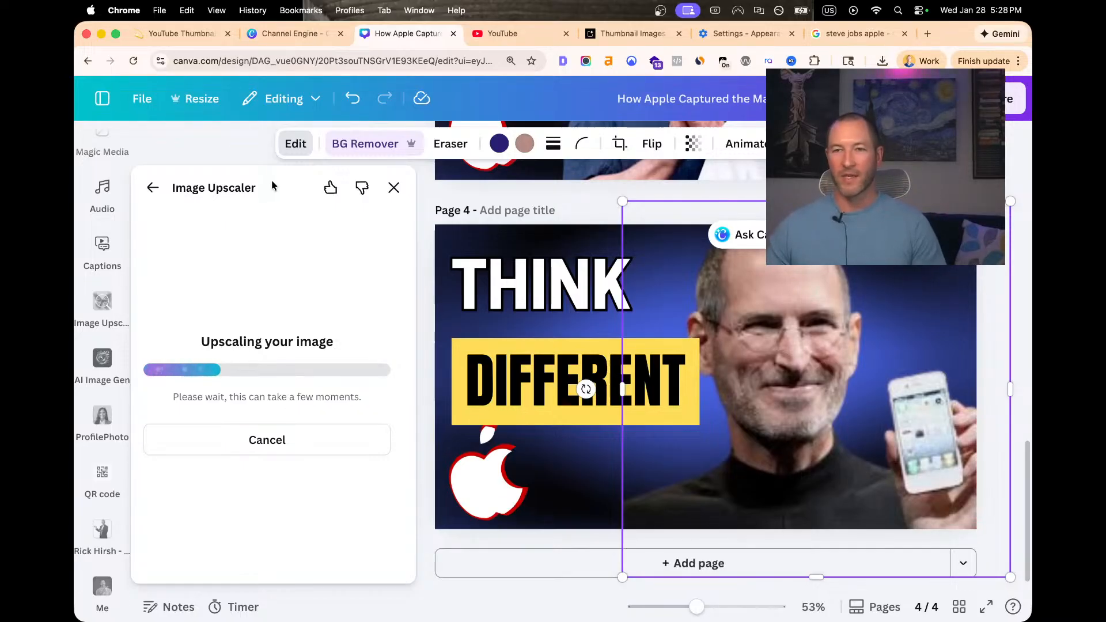
Switch to the Notion notes and strike through both items under "Organization → folders"
{"action": "left_click", "coordinate": [182, 39]}
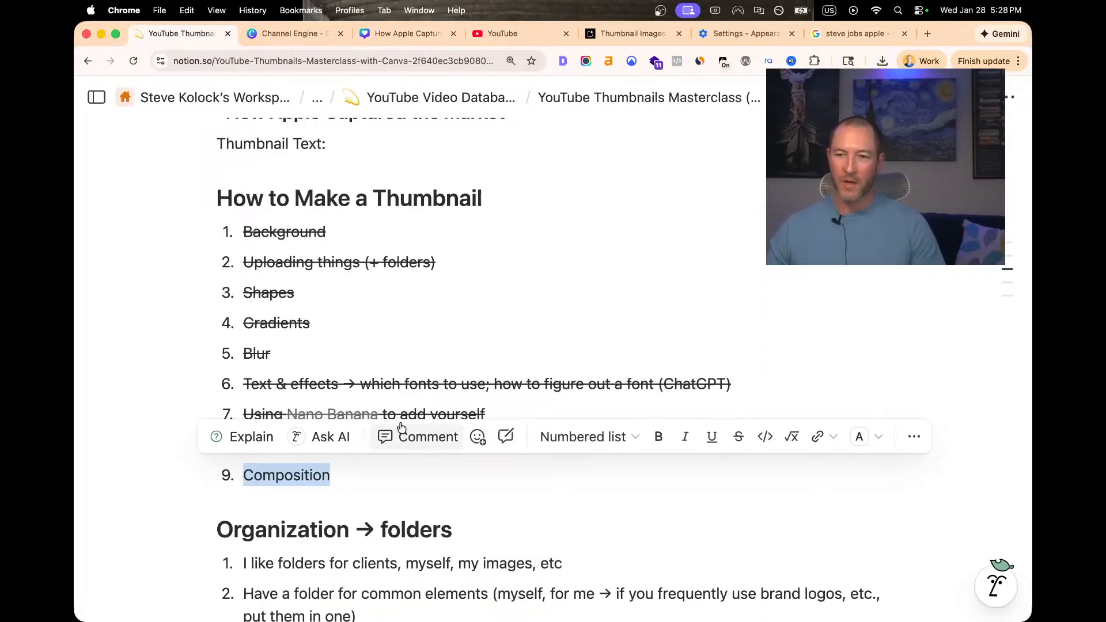
{"action": "scroll", "coordinate": [317, 524], "scroll_direction": "down", "scroll_amount": 2}
{"action": "left_click", "coordinate": [374, 492]}
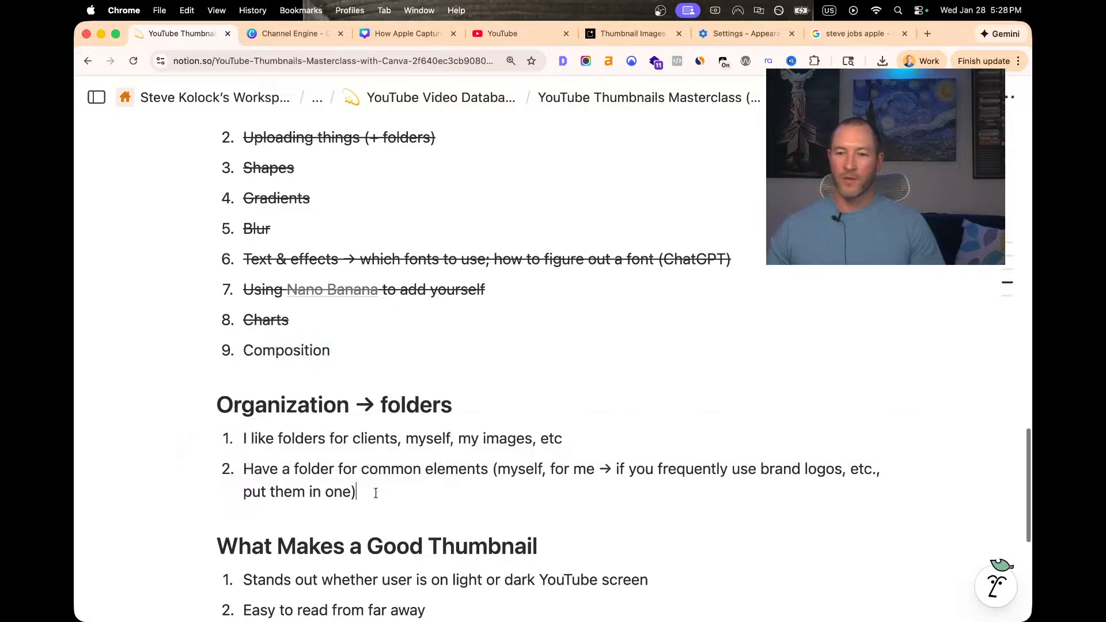
{"action": "left_click_drag", "start_coordinate": [385, 492], "coordinate": [237, 440]}
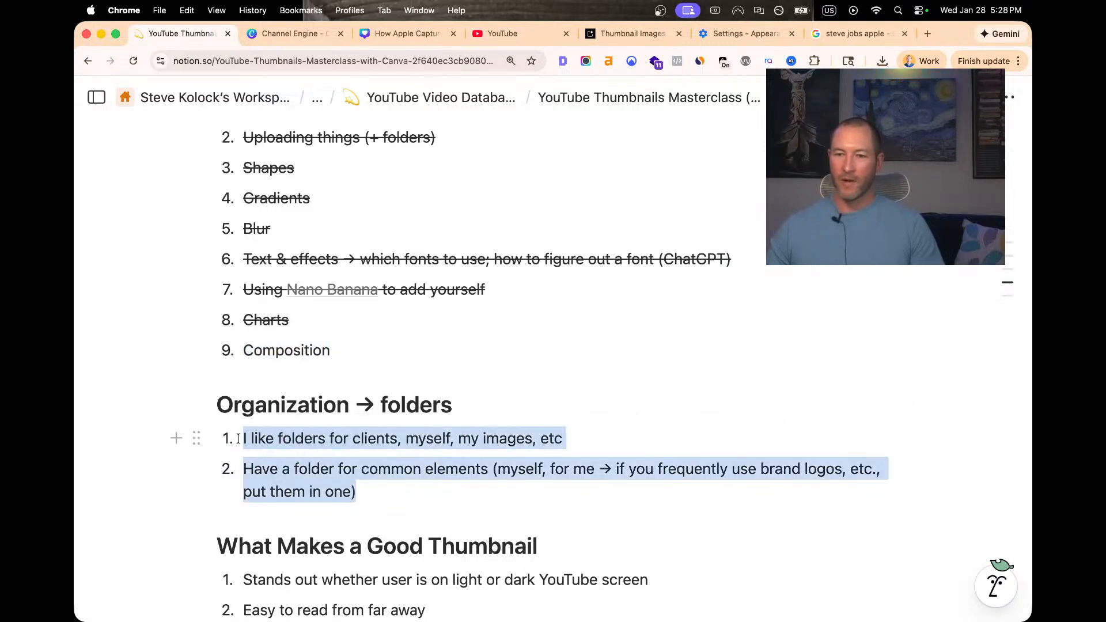
{"action": "key", "text": "super+shift+s"}
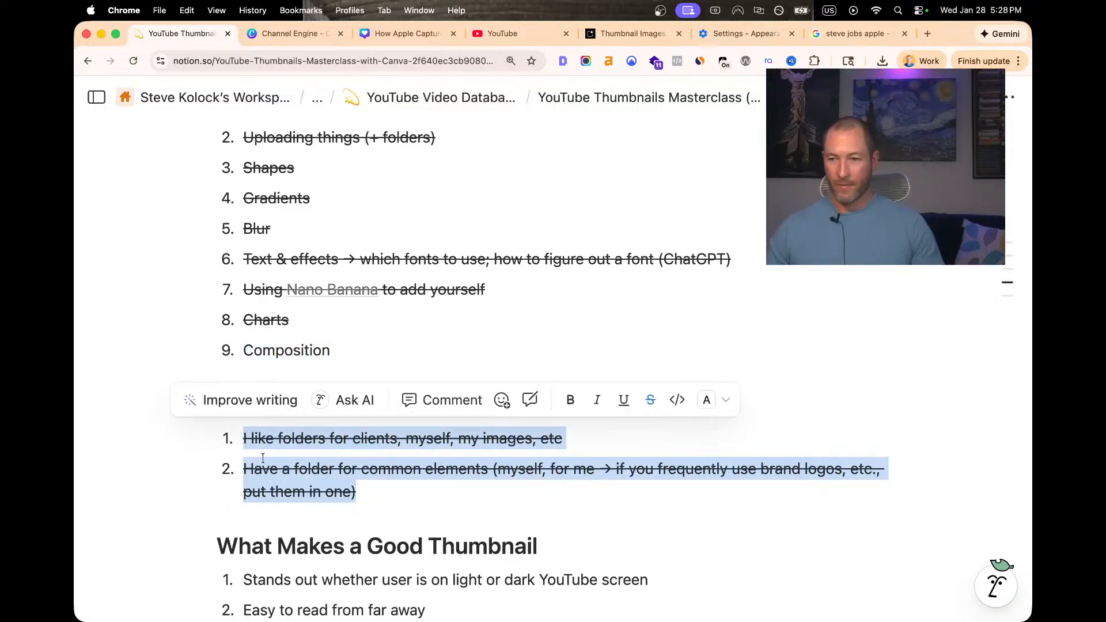
{"action": "left_click", "coordinate": [420, 507]}
{"action": "scroll", "coordinate": [420, 507], "scroll_direction": "down", "scroll_amount": 5}
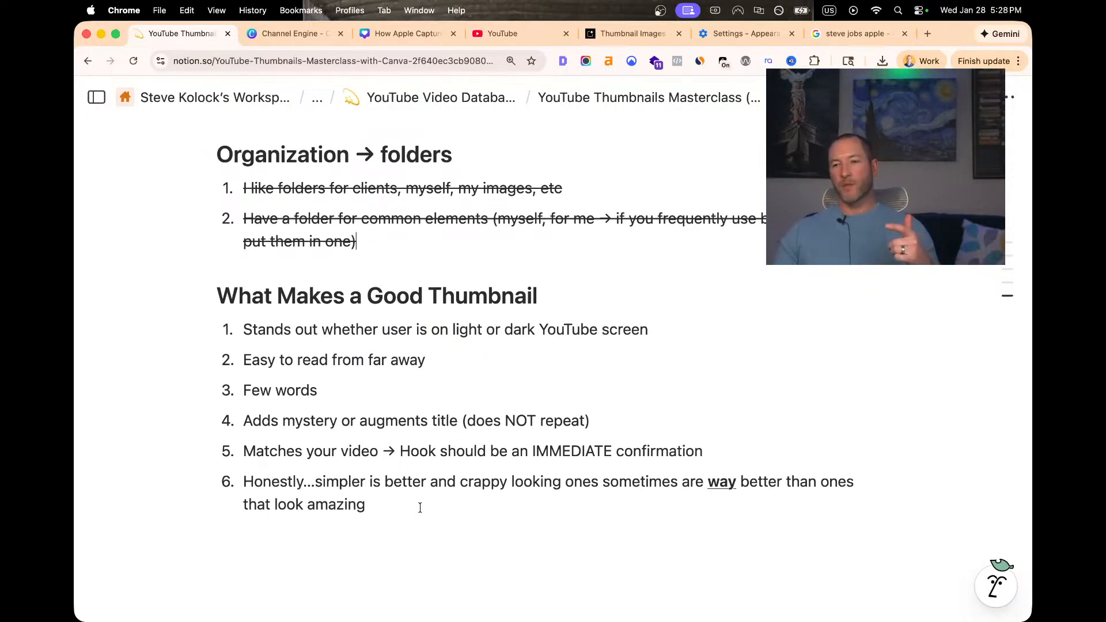
{"action": "scroll", "coordinate": [420, 507], "scroll_direction": "down", "scroll_amount": 1}
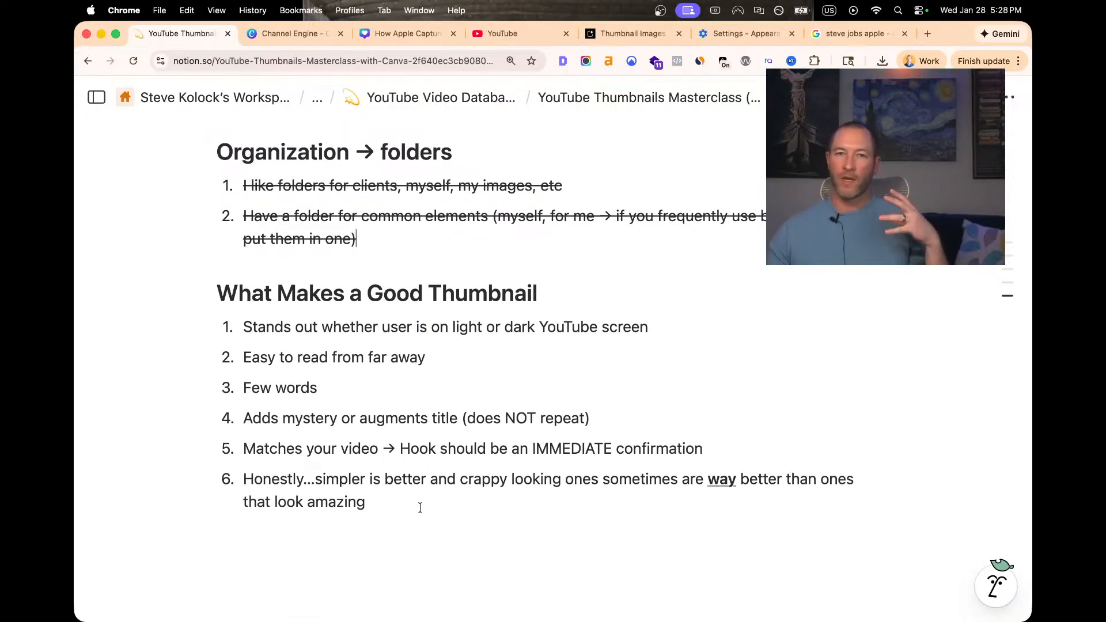
Switch back to Canva, compare the enhanced Steve Jobs image with the original, and try to replace the cutout with it
{"action": "left_click", "coordinate": [300, 34]}
{"action": "left_click", "coordinate": [392, 33]}
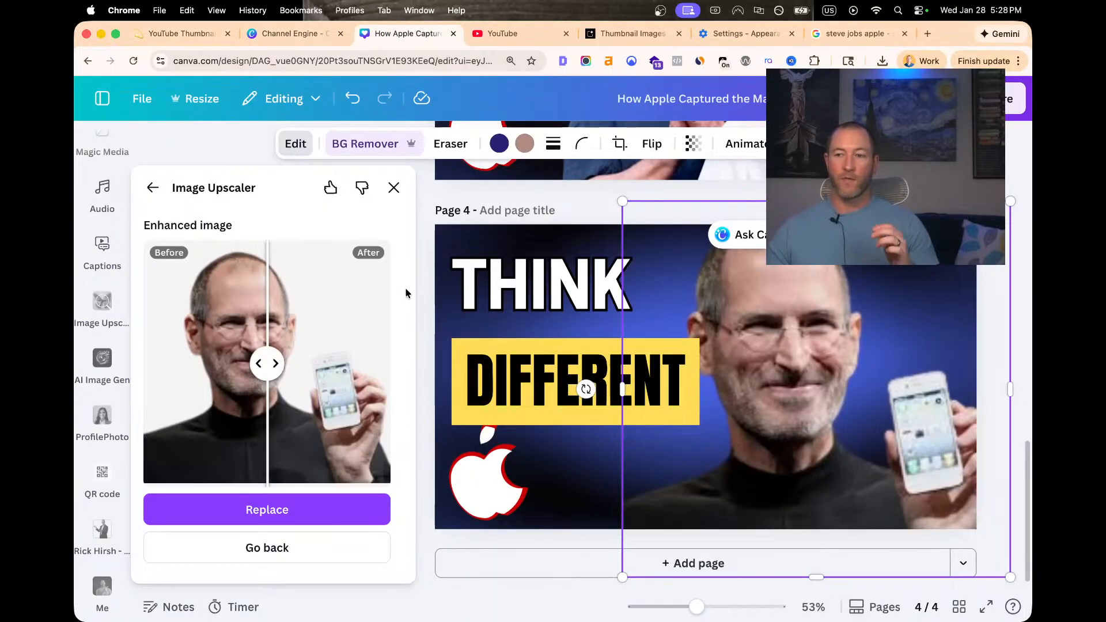
{"action": "left_click_drag", "start_coordinate": [266, 364], "coordinate": [298, 374]}
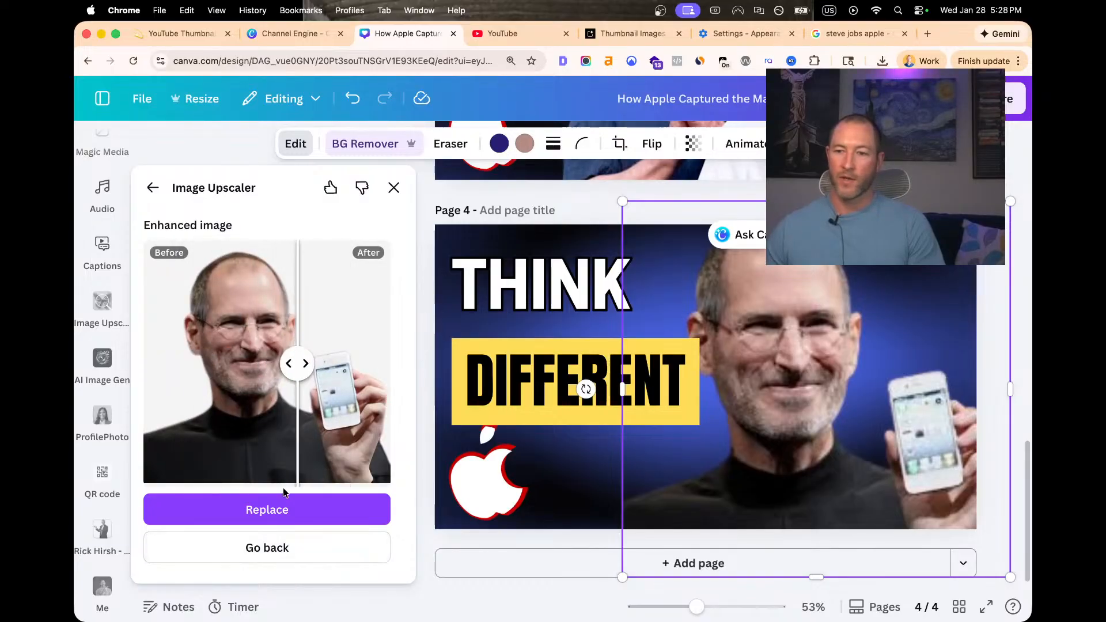
{"action": "left_click", "coordinate": [282, 509]}
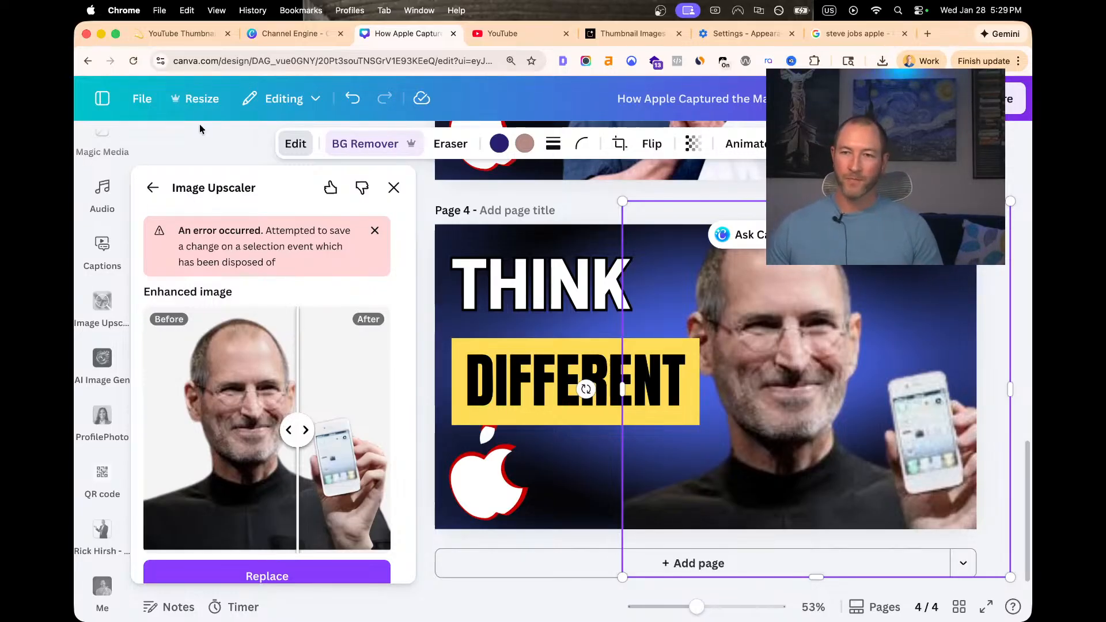
Highlight the light or dark screen guideline in the Notion notes, and reload YouTube's home feed to examine its thumbnails
{"action": "left_click", "coordinate": [178, 33]}
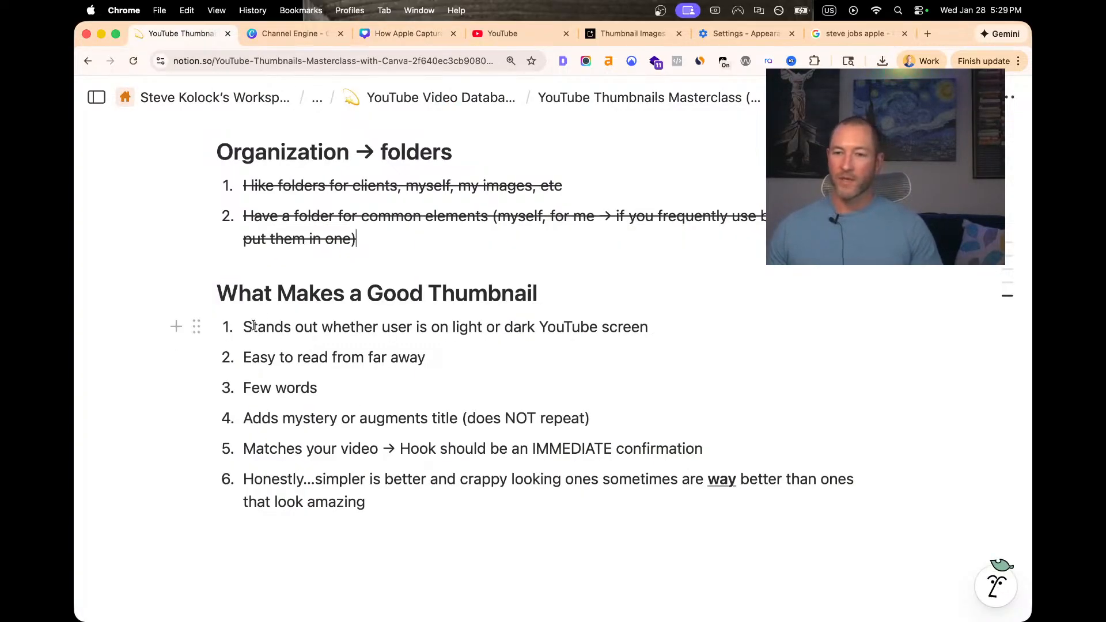
{"action": "left_click_drag", "start_coordinate": [254, 325], "coordinate": [669, 321]}
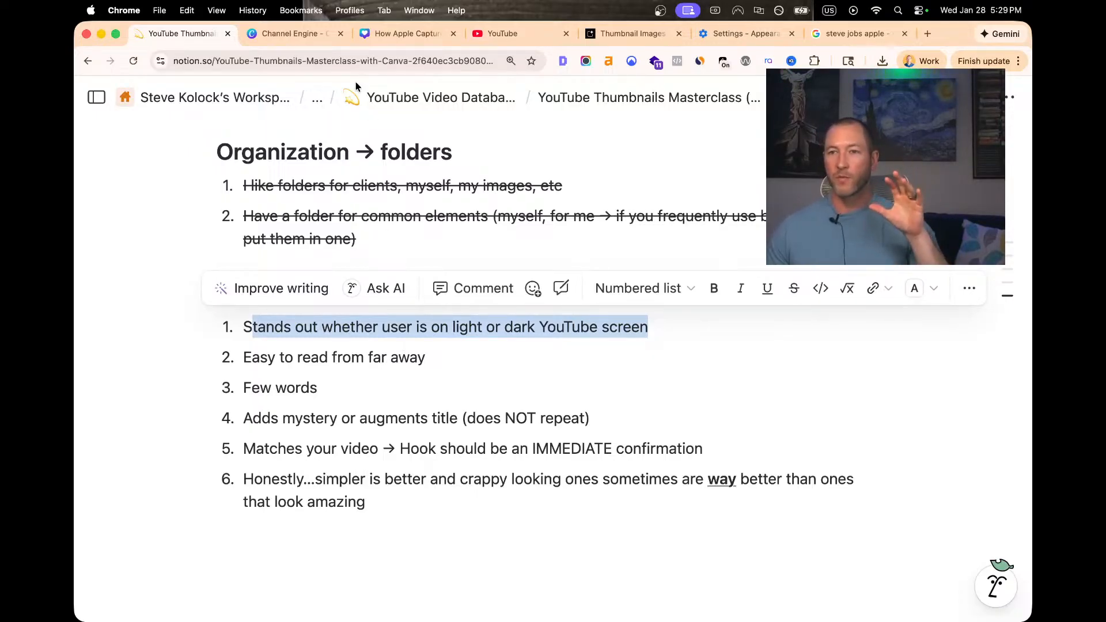
{"action": "left_click", "coordinate": [502, 34]}
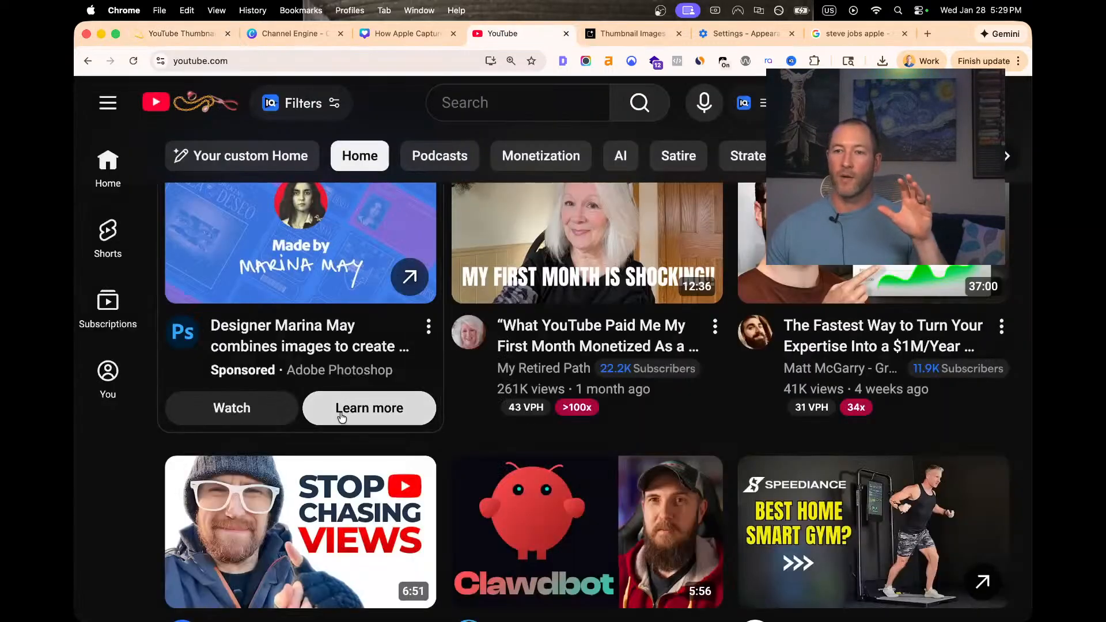
{"action": "left_click", "coordinate": [176, 32]}
{"action": "left_click", "coordinate": [485, 38]}
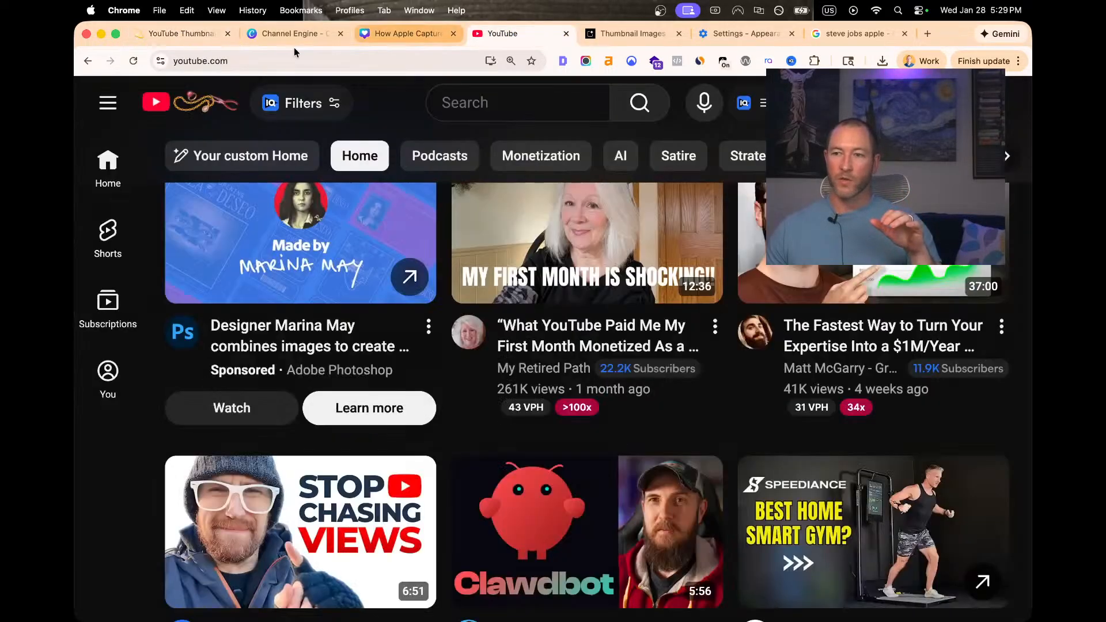
{"action": "left_click", "coordinate": [133, 64]}
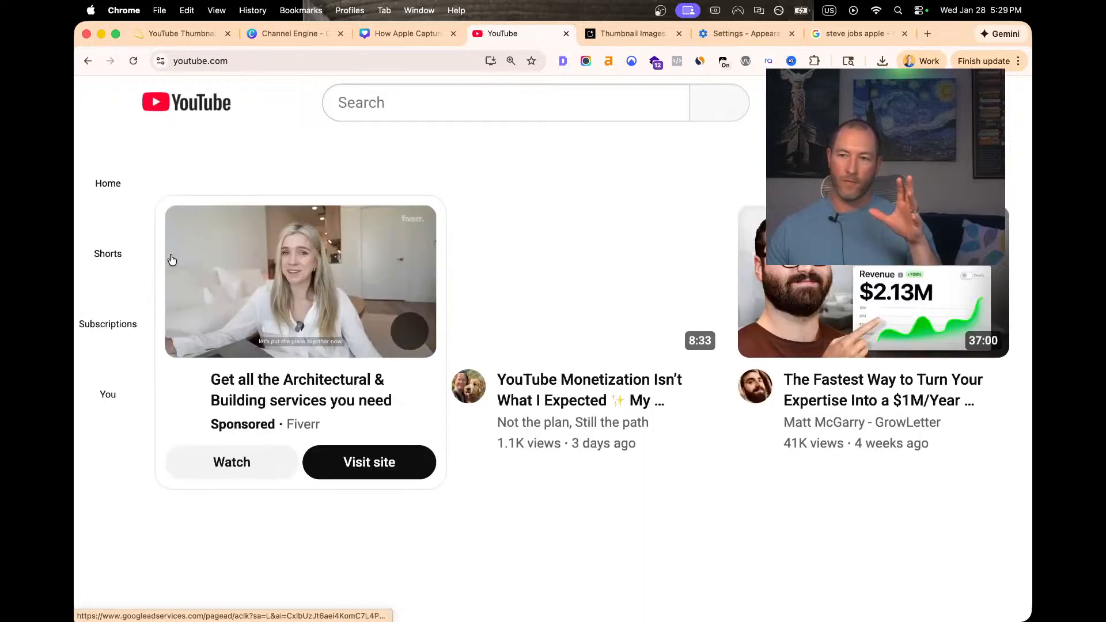
{"action": "scroll", "coordinate": [507, 380], "scroll_direction": "down", "scroll_amount": 8}
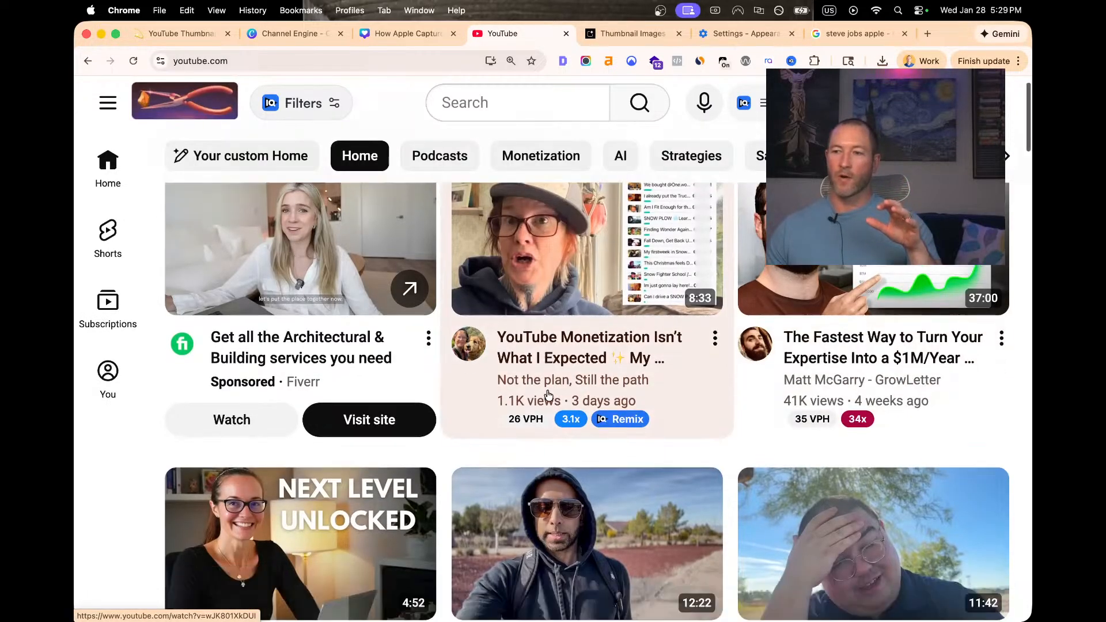
{"action": "scroll", "coordinate": [507, 385], "scroll_direction": "down", "scroll_amount": 10}
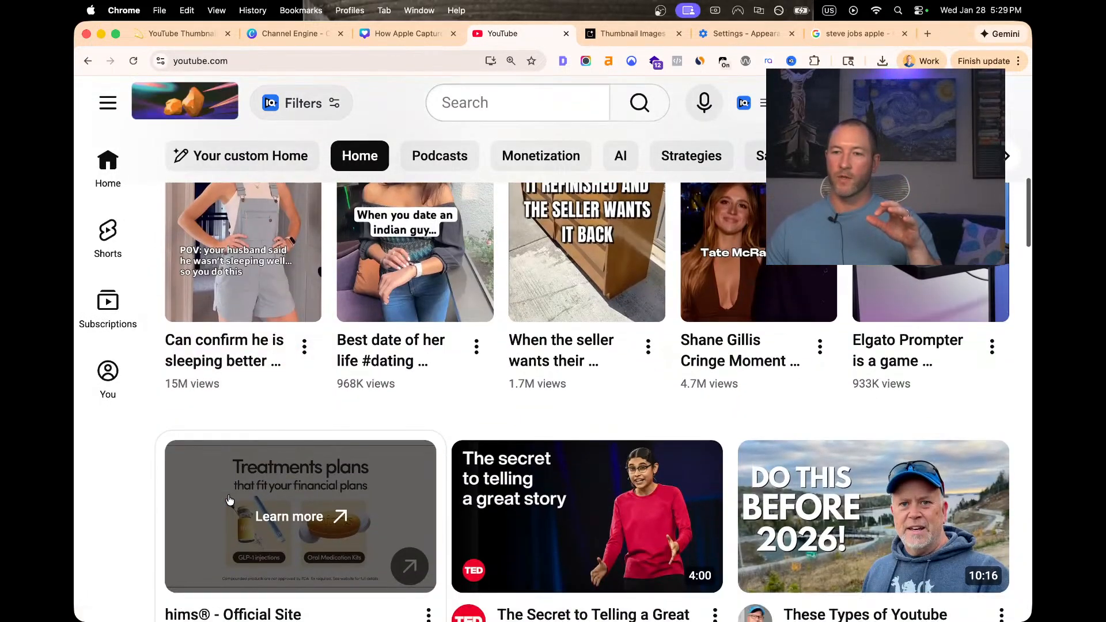
{"action": "scroll", "coordinate": [229, 500], "scroll_direction": "down", "scroll_amount": 15}
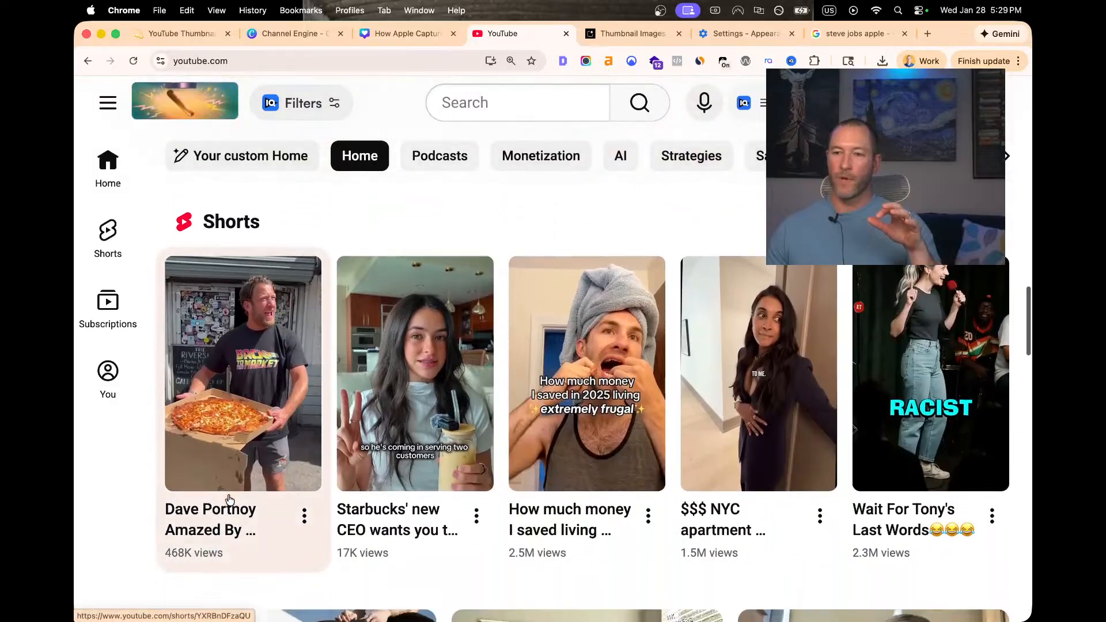
{"action": "scroll", "coordinate": [230, 413], "scroll_direction": "up", "scroll_amount": 2}
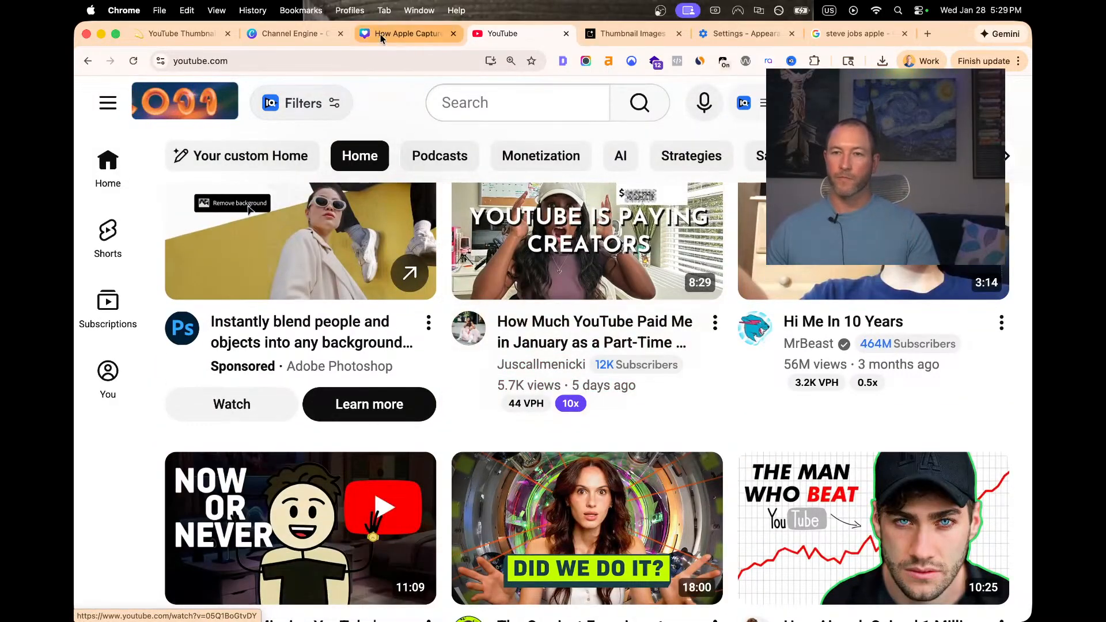
Return to the Notion notes and highlight the guidelines on distance readability, few words, and adding mystery or augmenting the title
{"action": "left_click", "coordinate": [372, 38]}
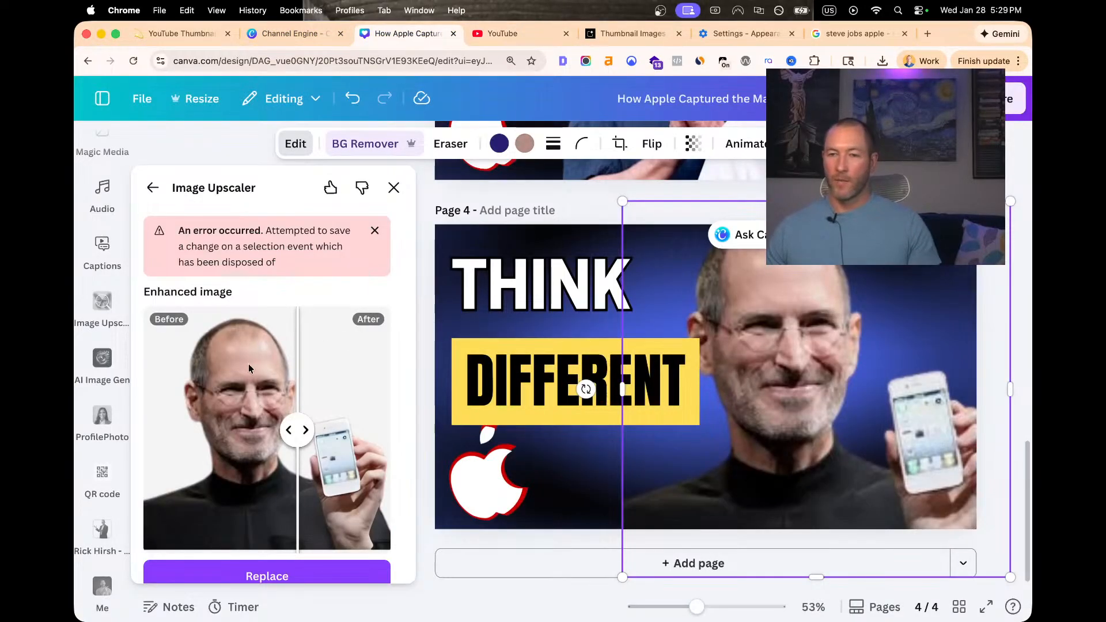
{"action": "left_click", "coordinate": [176, 34]}
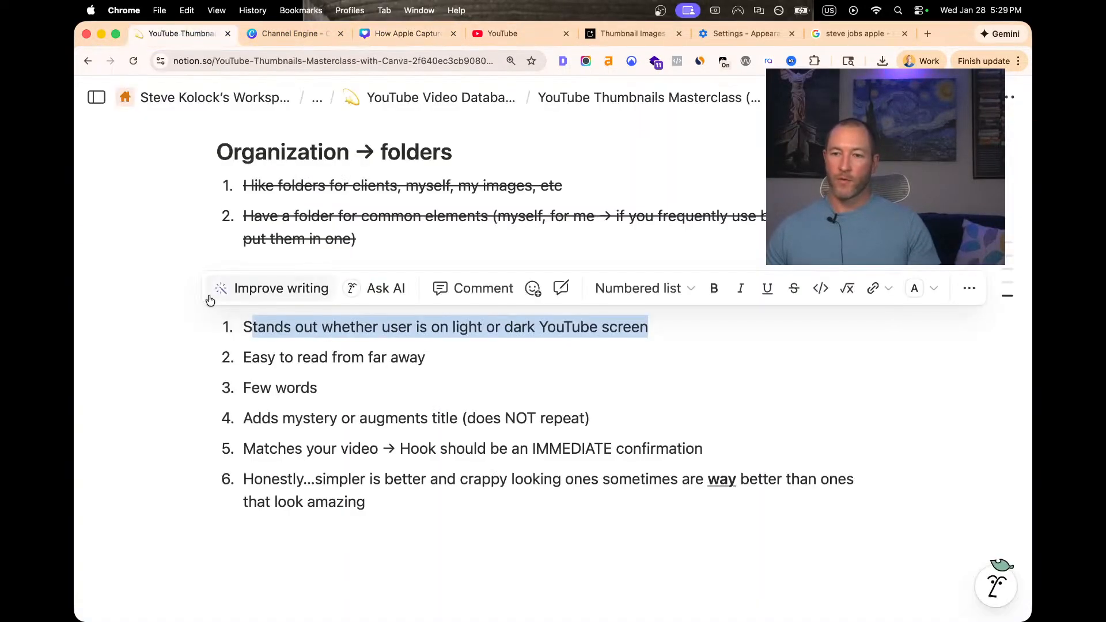
{"action": "double_click", "coordinate": [286, 358]}
{"action": "left_click", "coordinate": [286, 358]}
{"action": "triple_click", "coordinate": [268, 389]}
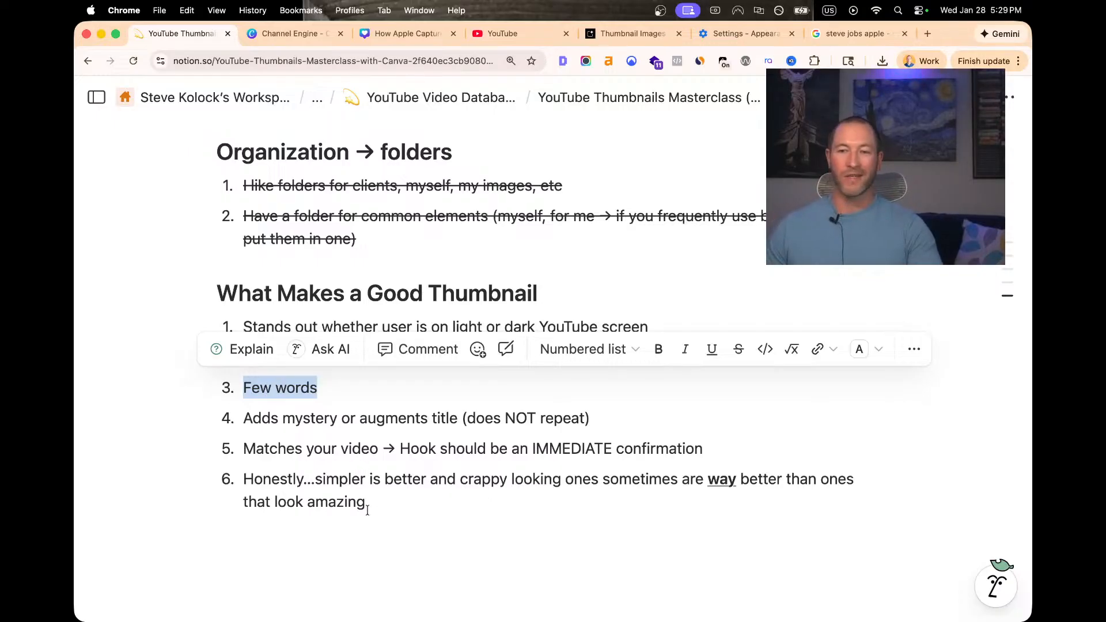
{"action": "triple_click", "coordinate": [286, 422]}
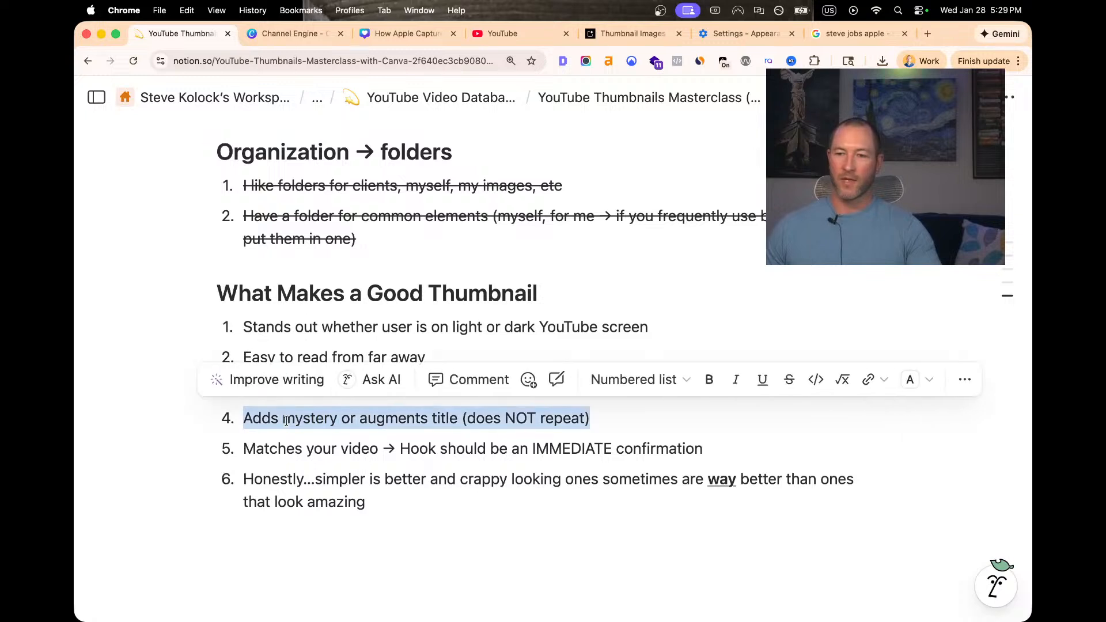
{"action": "left_click", "coordinate": [280, 443]}
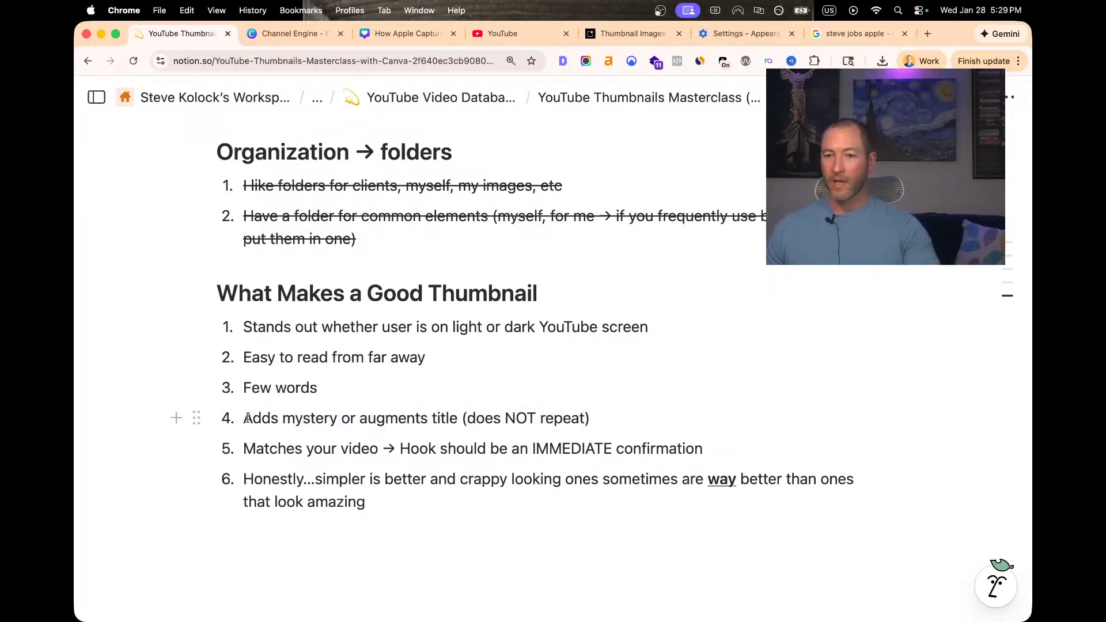
{"action": "left_click_drag", "start_coordinate": [245, 418], "coordinate": [617, 413]}
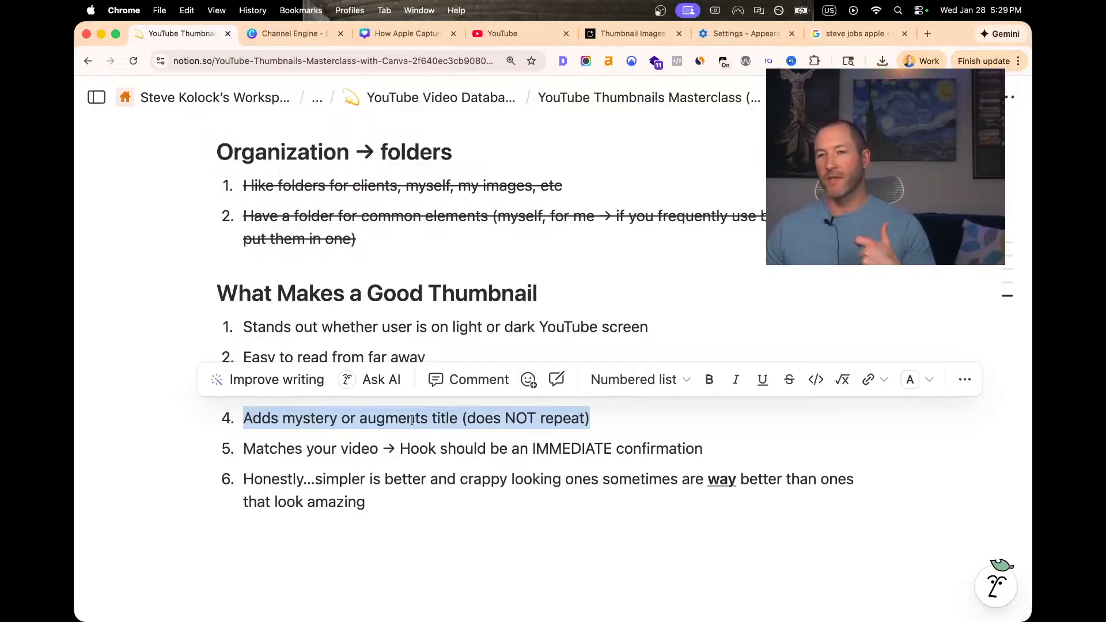
{"action": "left_click", "coordinate": [407, 36]}
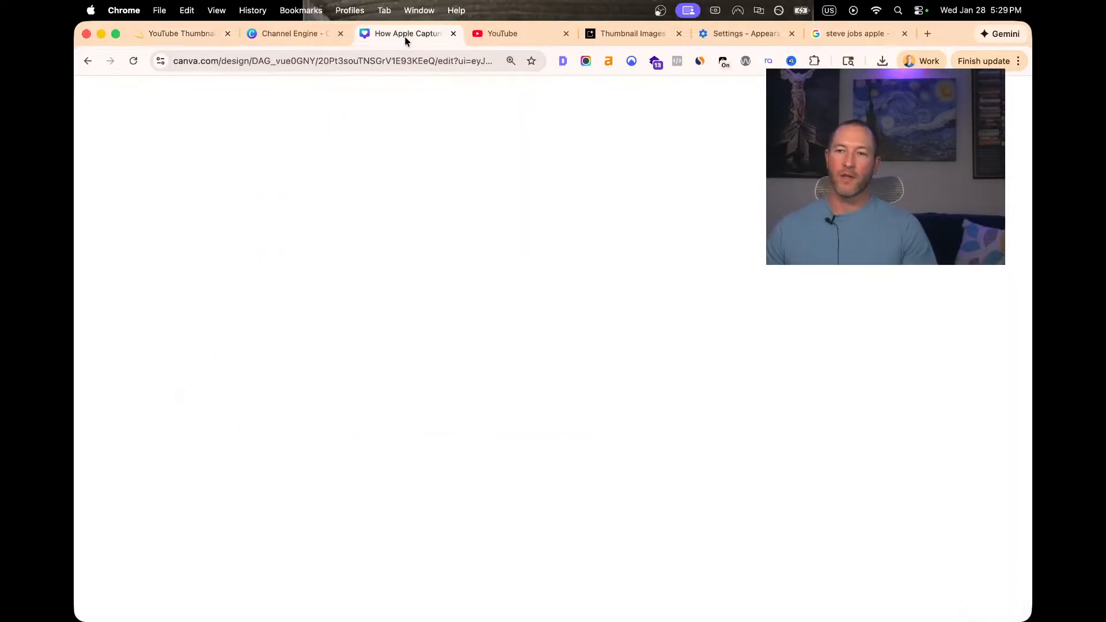
{"action": "left_click", "coordinate": [196, 36]}
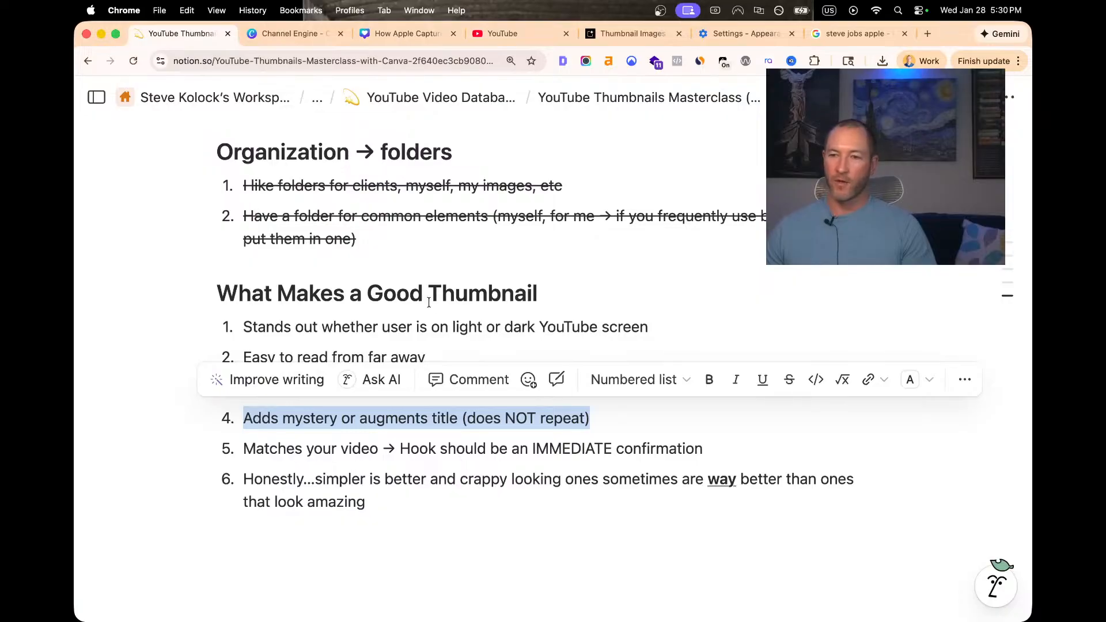
Highlight the video title "How Apple Captured the Market" in the Notion notes, and compare it with the Steve Jobs thumbnail in Canva
{"action": "scroll", "coordinate": [428, 302], "scroll_direction": "up", "scroll_amount": 10}
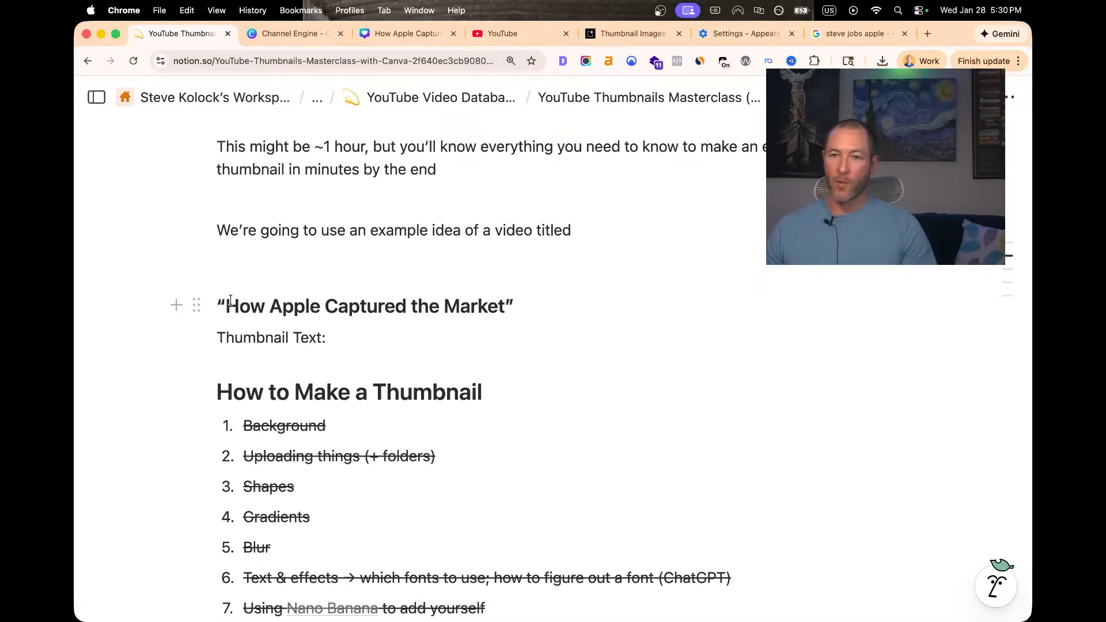
{"action": "left_click_drag", "start_coordinate": [230, 306], "coordinate": [506, 306]}
{"action": "left_click", "coordinate": [390, 35]}
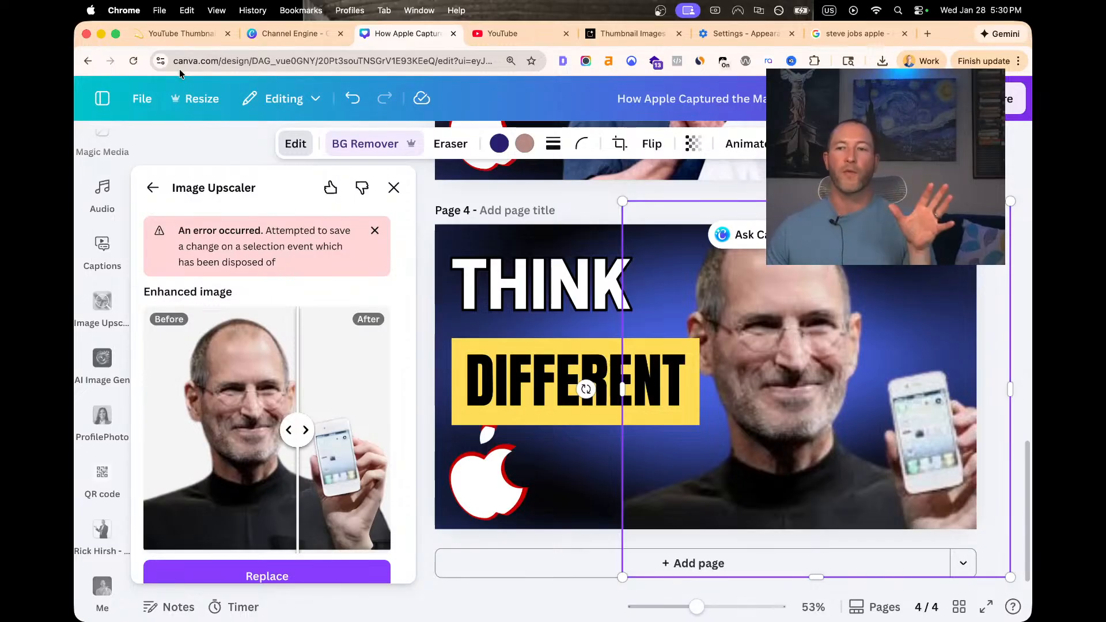
Return to the Notion notes to review the guideline on matching the video and hook, and check it against the Canva thumbnail
{"action": "left_click", "coordinate": [163, 34]}
{"action": "scroll", "coordinate": [308, 412], "scroll_direction": "down", "scroll_amount": 10}
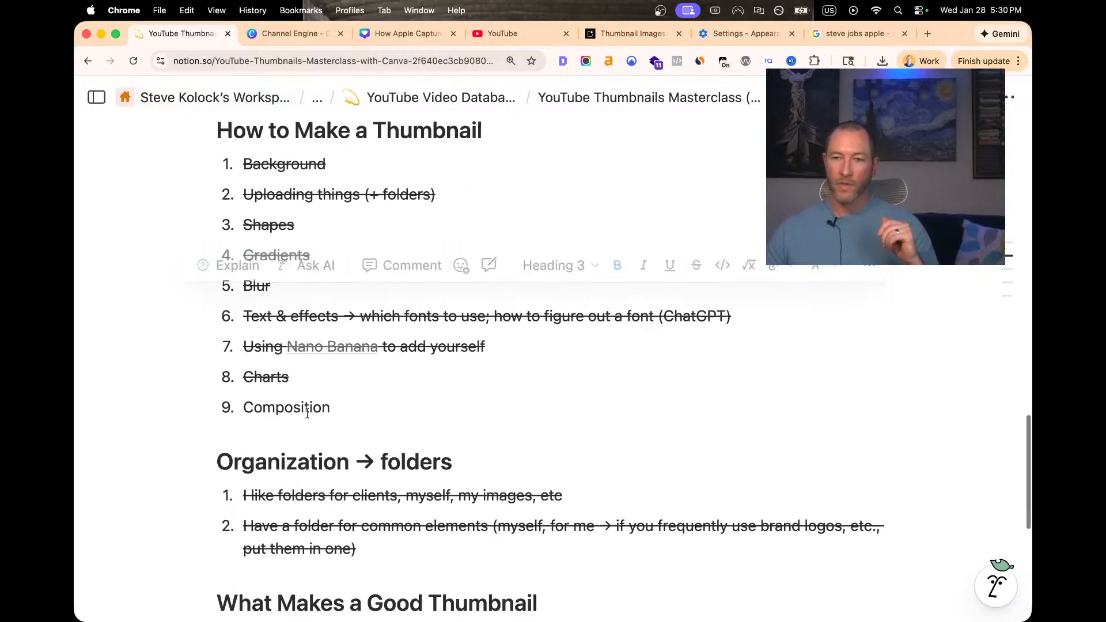
{"action": "scroll", "coordinate": [308, 412], "scroll_direction": "down", "scroll_amount": 5}
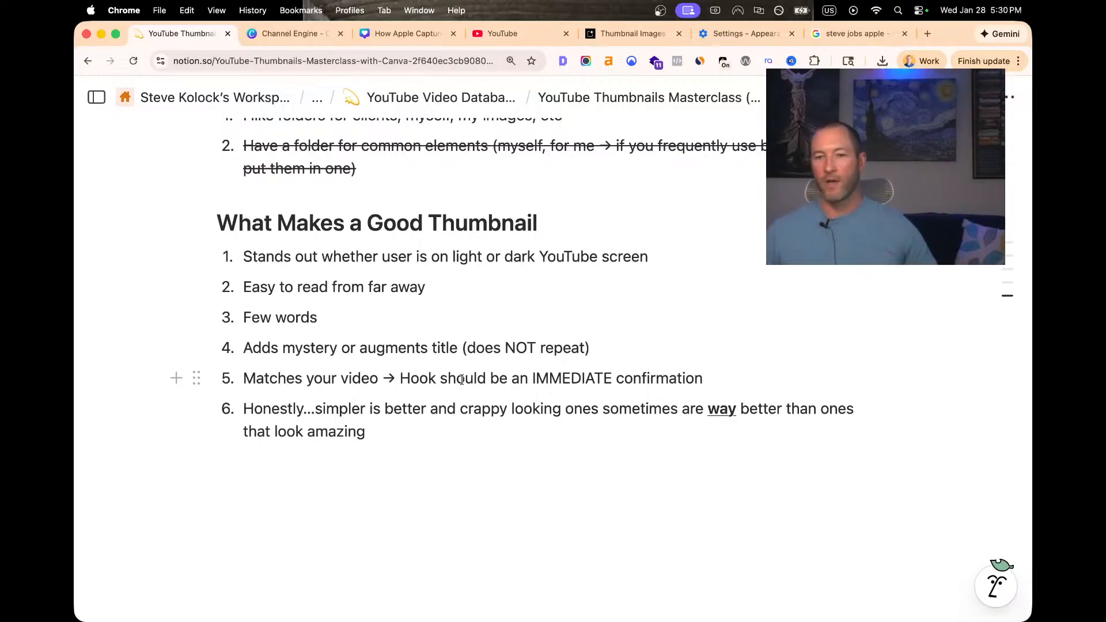
{"action": "left_click", "coordinate": [404, 33]}
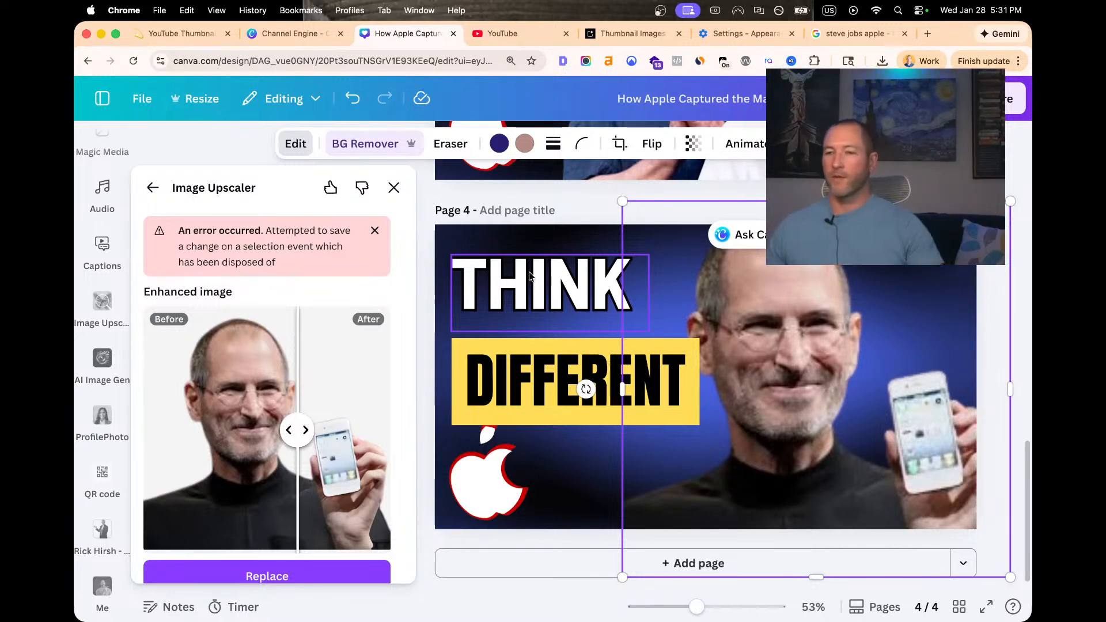
Highlight the guideline that simpler thumbnails are better in the Notion notes, and switch to Canva to compare the thumbnail pages
{"action": "left_click", "coordinate": [148, 36]}
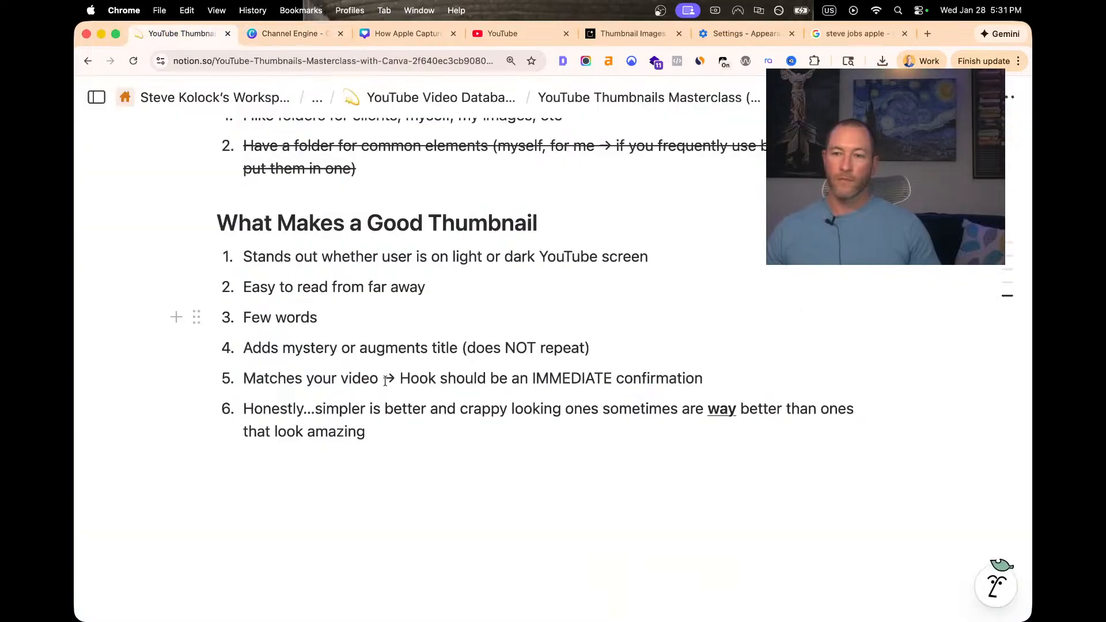
{"action": "left_click_drag", "start_coordinate": [394, 440], "coordinate": [239, 410]}
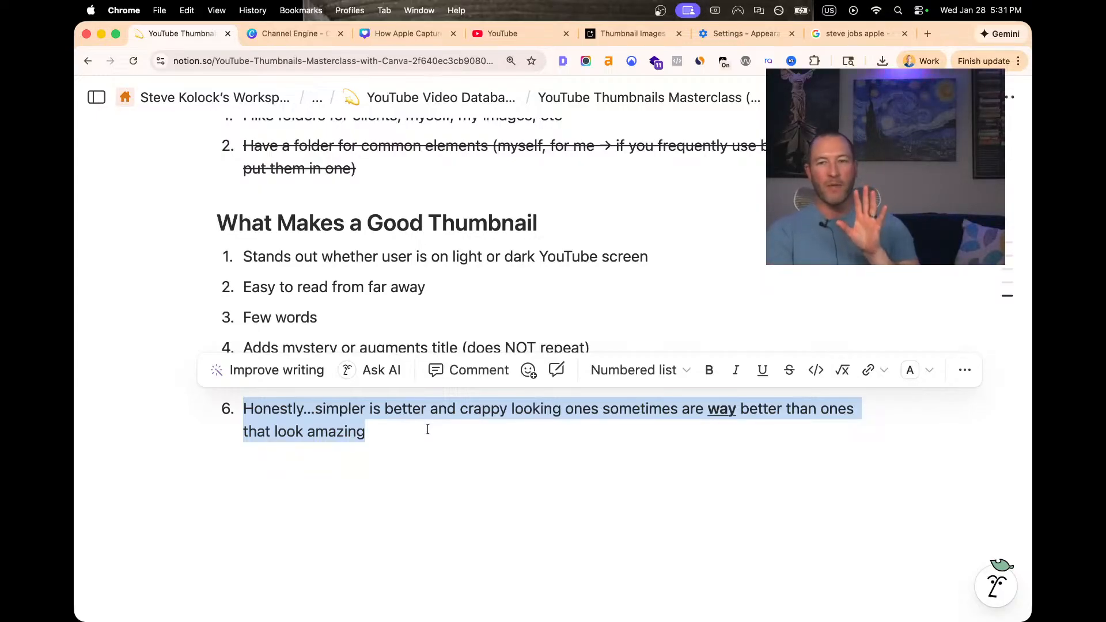
{"action": "left_click", "coordinate": [397, 37]}
{"action": "scroll", "coordinate": [763, 383], "scroll_direction": "down", "scroll_amount": 15}
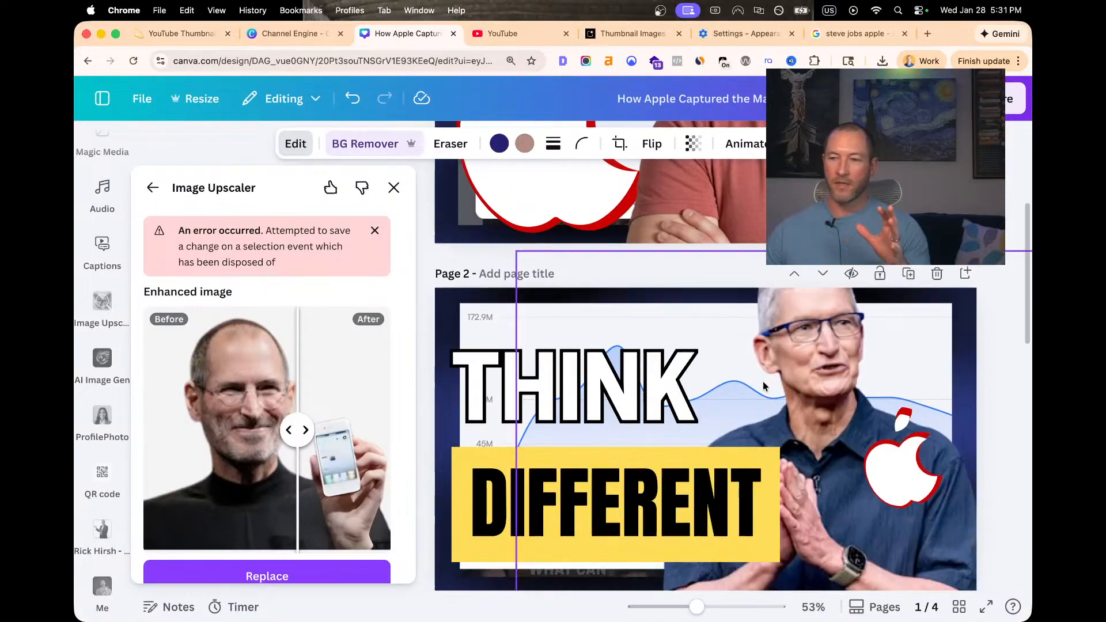
{"action": "scroll", "coordinate": [763, 382], "scroll_direction": "up", "scroll_amount": 15}
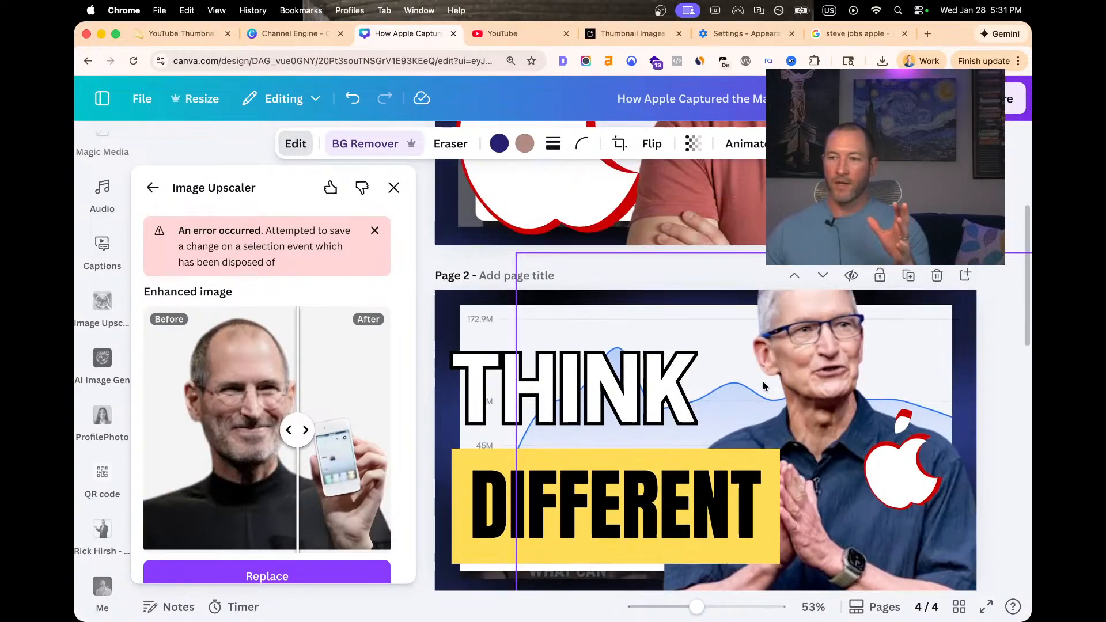
{"action": "scroll", "coordinate": [659, 381], "scroll_direction": "down", "scroll_amount": 15}
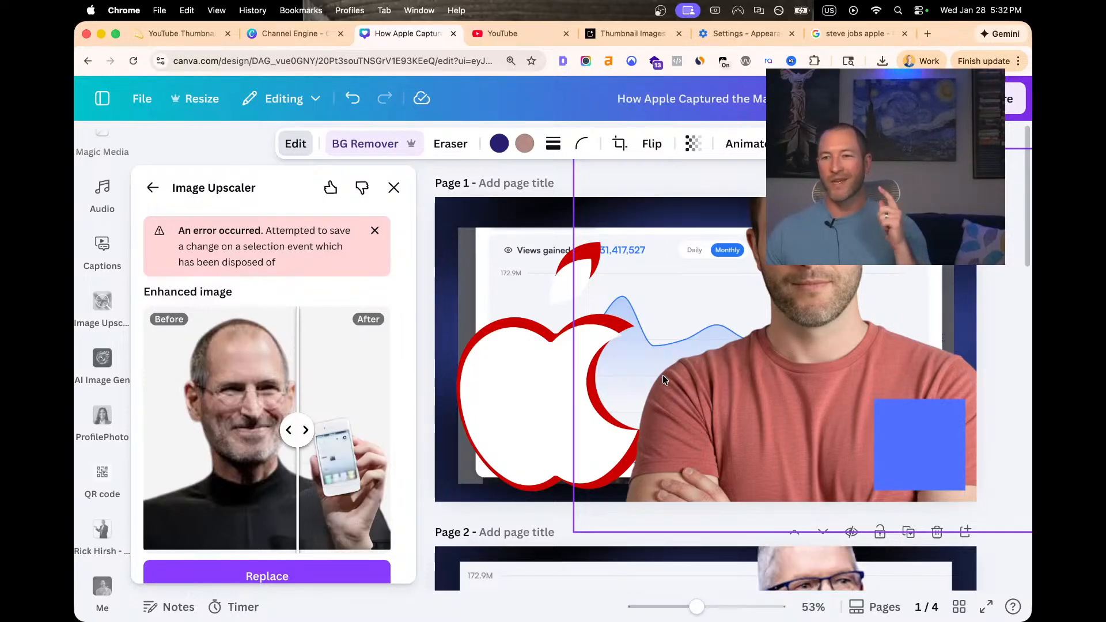
{"action": "scroll", "coordinate": [678, 372], "scroll_direction": "down", "scroll_amount": 15}
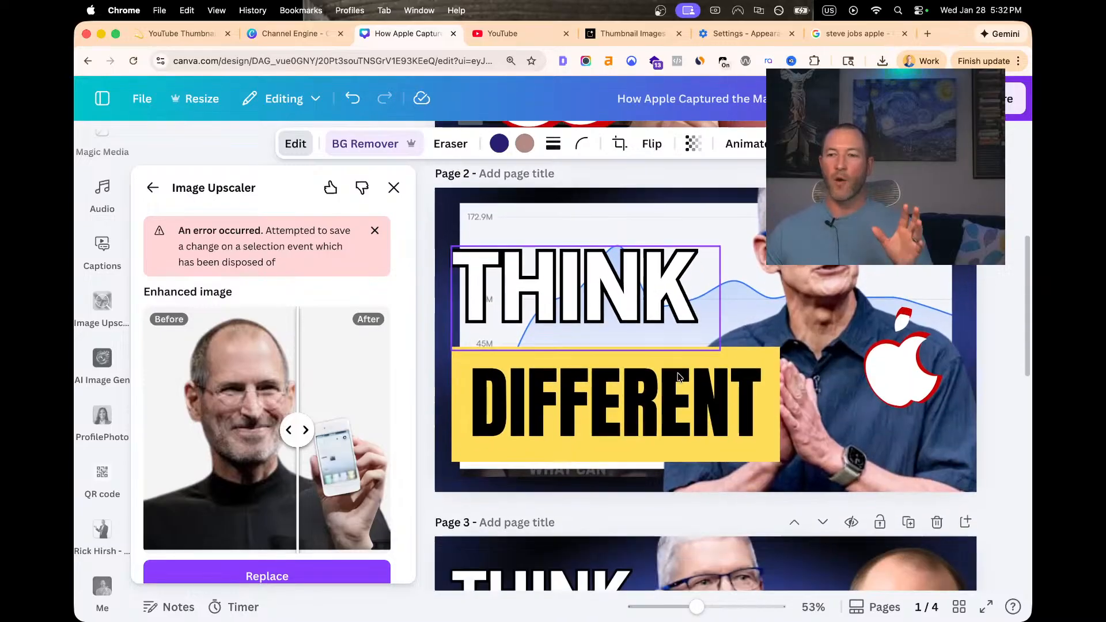
{"action": "scroll", "coordinate": [677, 377], "scroll_direction": "down", "scroll_amount": 5}
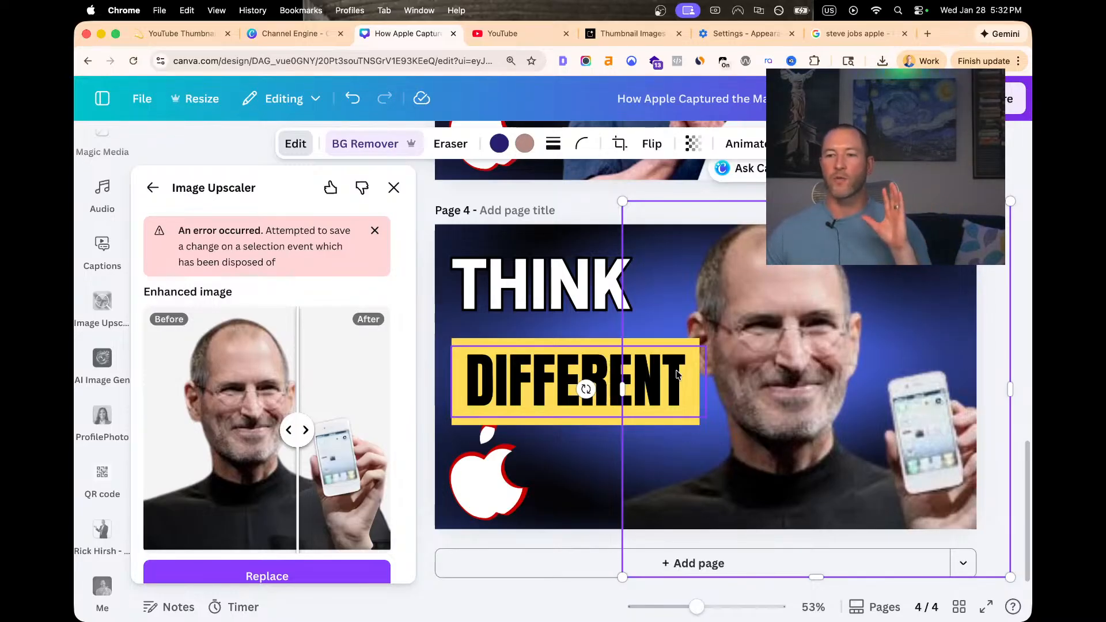
Move the Apple logo on page 4 rightward beneath the word DIFFERENT, and layer it directly above the yellow DIFFERENT text
{"action": "left_click", "coordinate": [476, 499]}
{"action": "left_click_drag", "start_coordinate": [475, 495], "coordinate": [404, 488]}
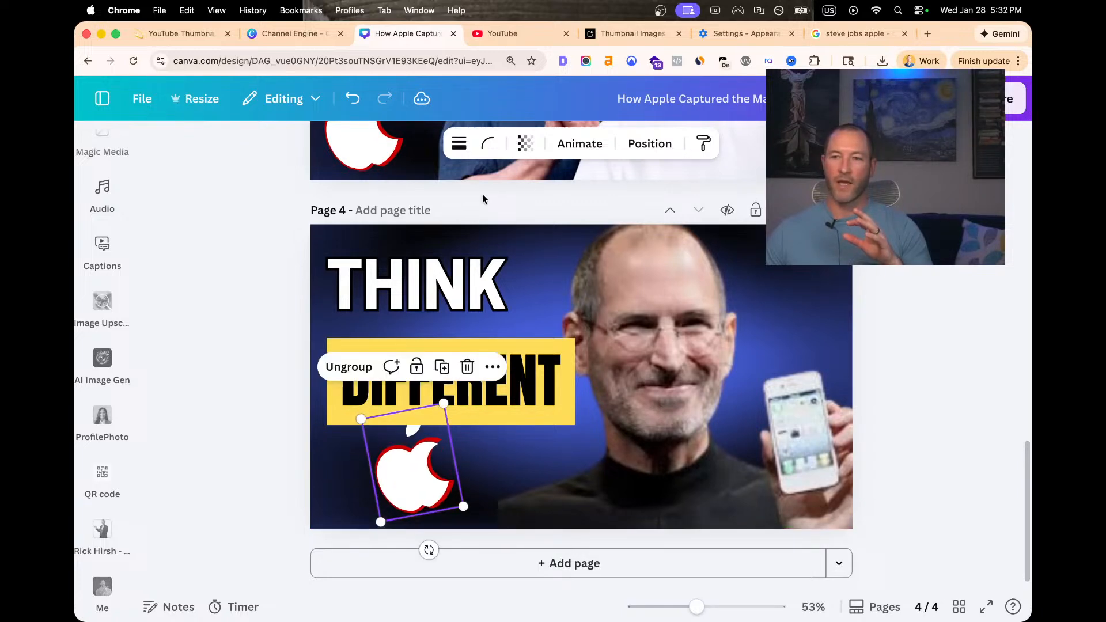
{"action": "left_click", "coordinate": [650, 143]}
{"action": "left_click_drag", "start_coordinate": [219, 441], "coordinate": [228, 323]}
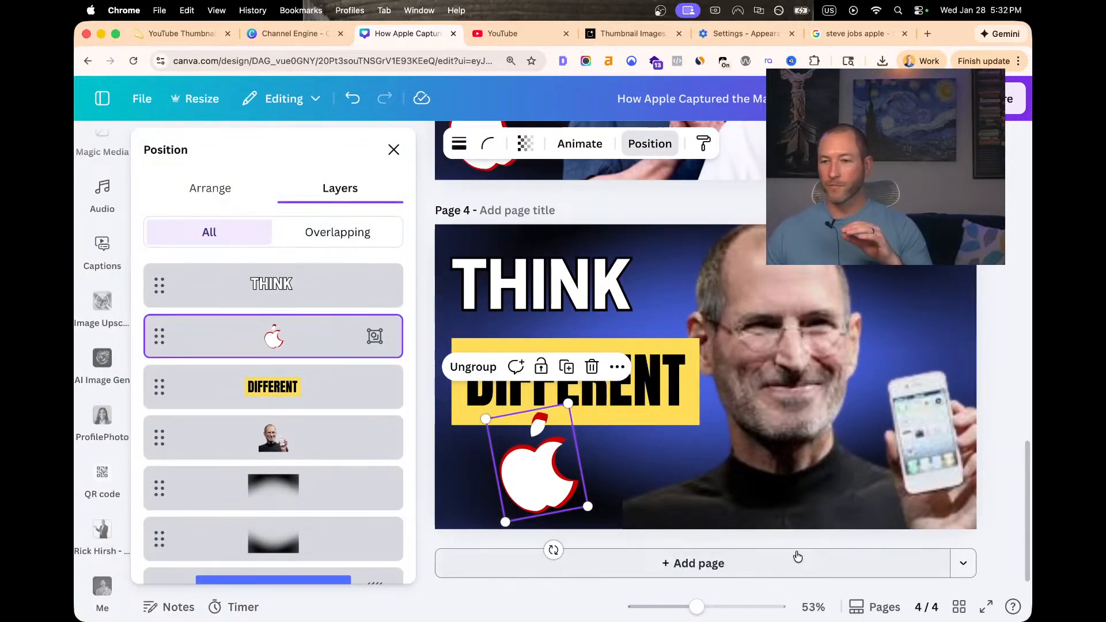
{"action": "left_click", "coordinate": [1007, 424]}
{"action": "left_click", "coordinate": [955, 458]}
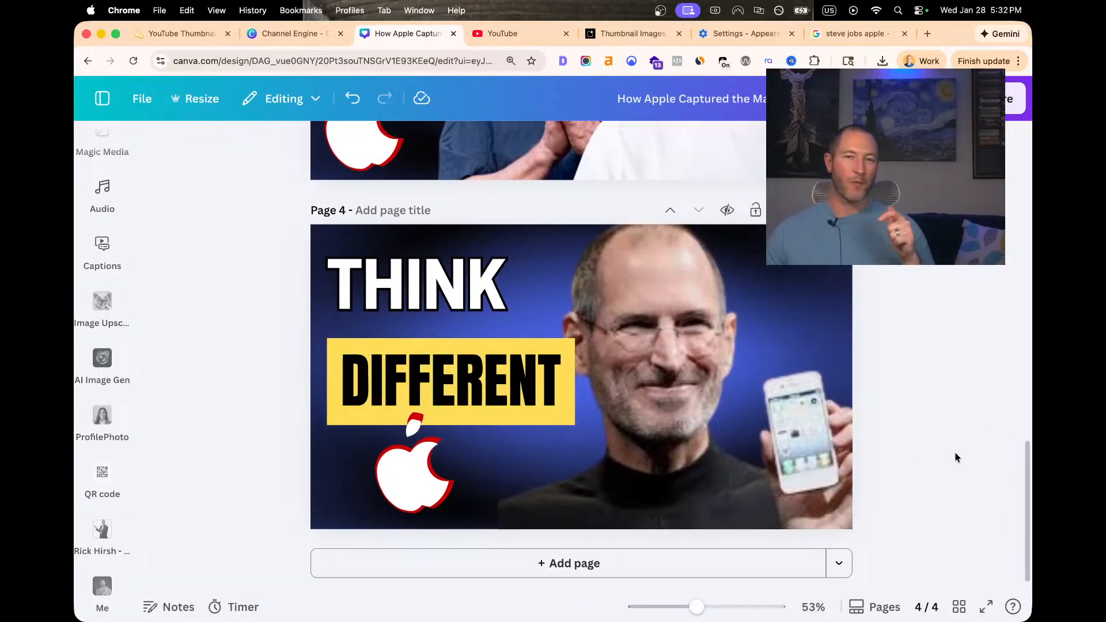